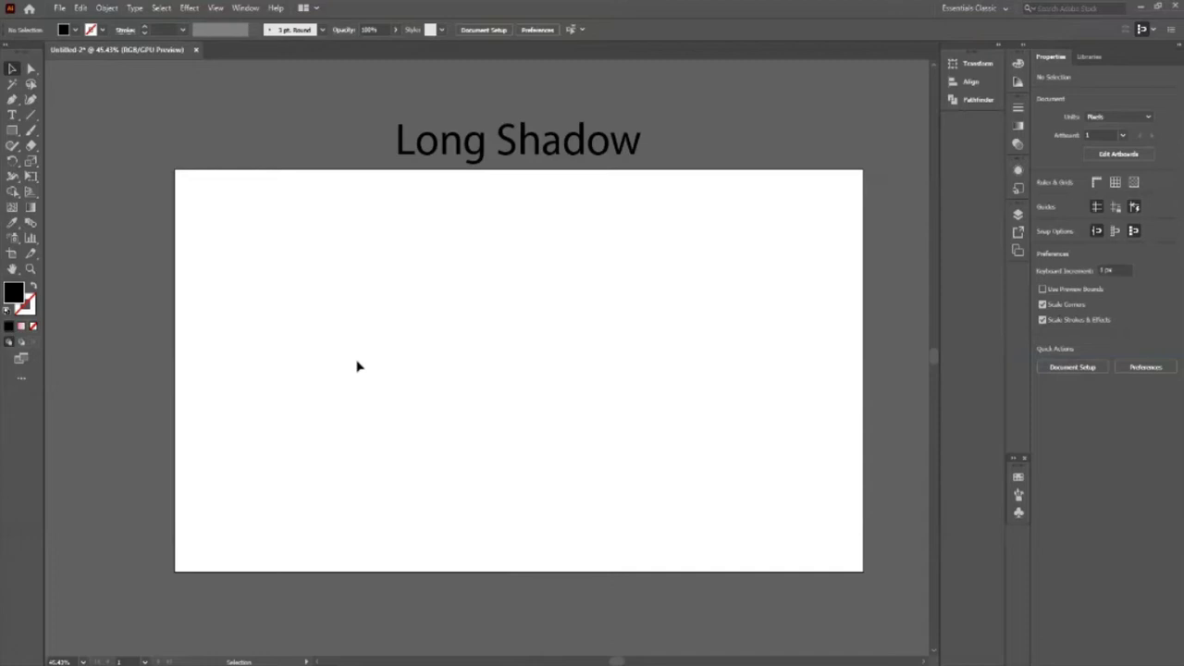
Step: Draw a circle about 610 px wide on the artboard and fill it with orange
key(l)
drag(497, 333, 607, 447)
key(v)
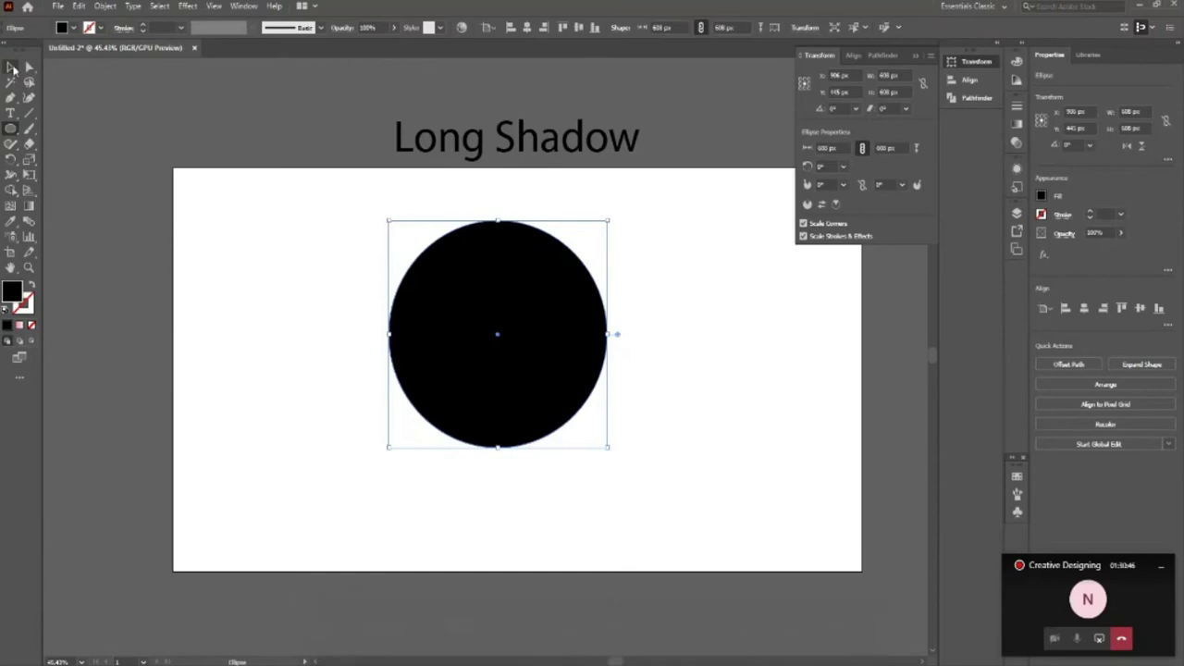
click(89, 27)
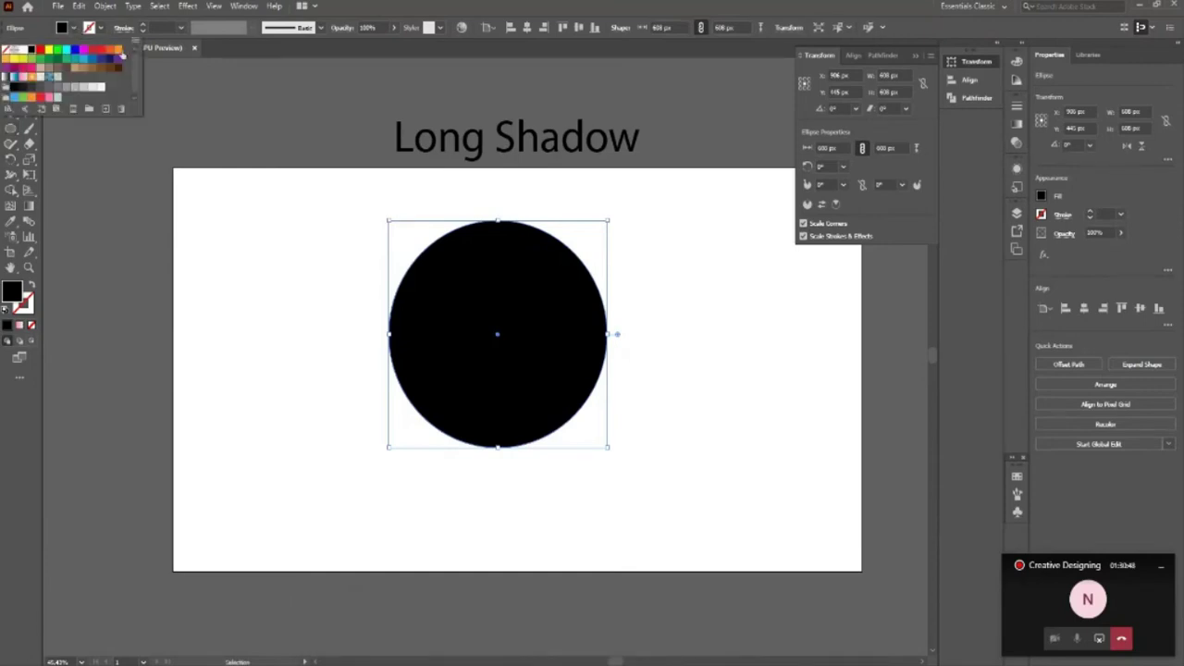
click(121, 55)
Step: Centre the orange circle horizontally and vertically on the artboard
click(526, 26)
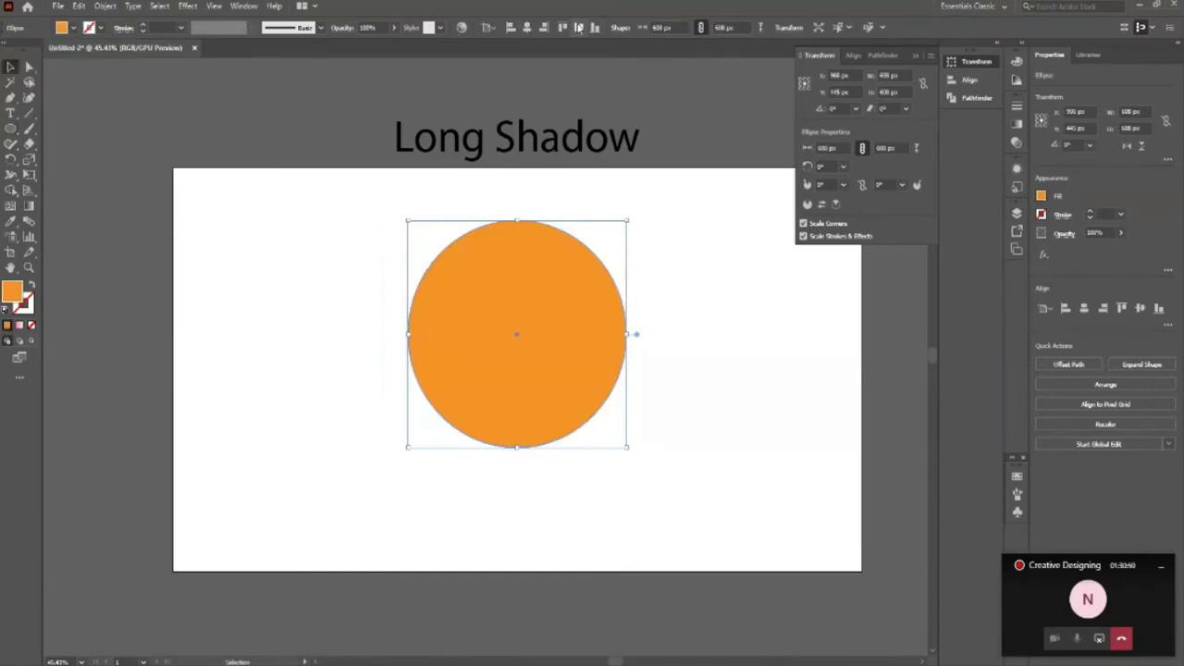
click(578, 27)
click(916, 56)
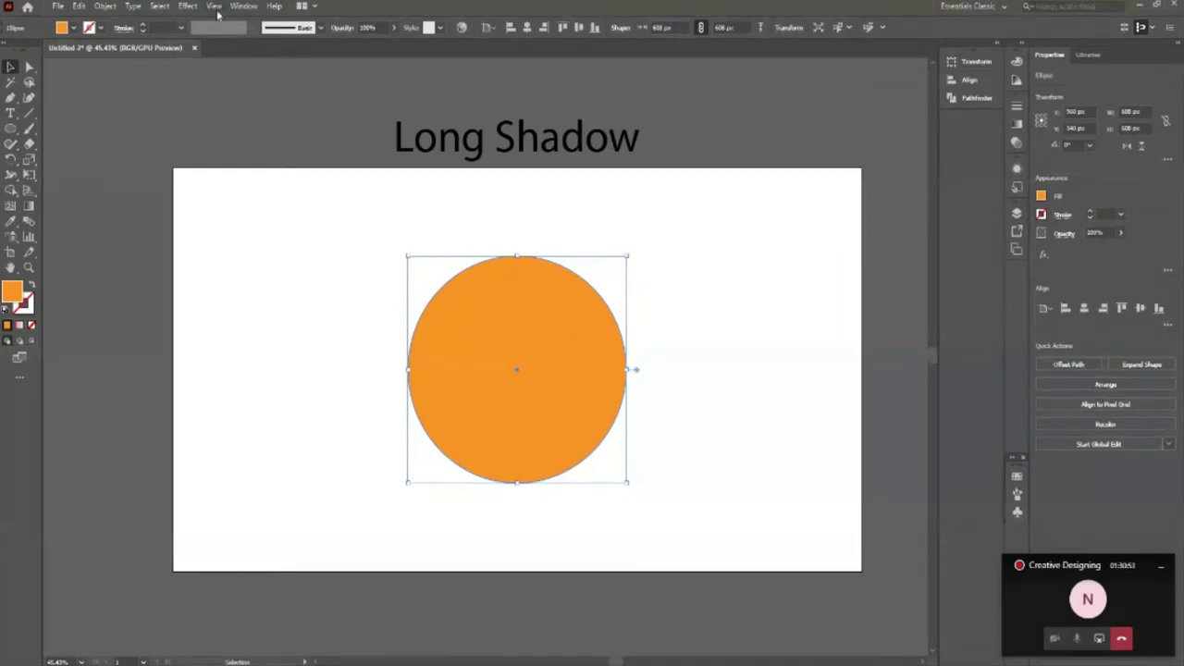
Step: Apply a Drop Shadow effect to the circle with 78% opacity, 14 px X offset, 11 px Y offset and 6 px blur
click(188, 5)
mouse_move(220, 153)
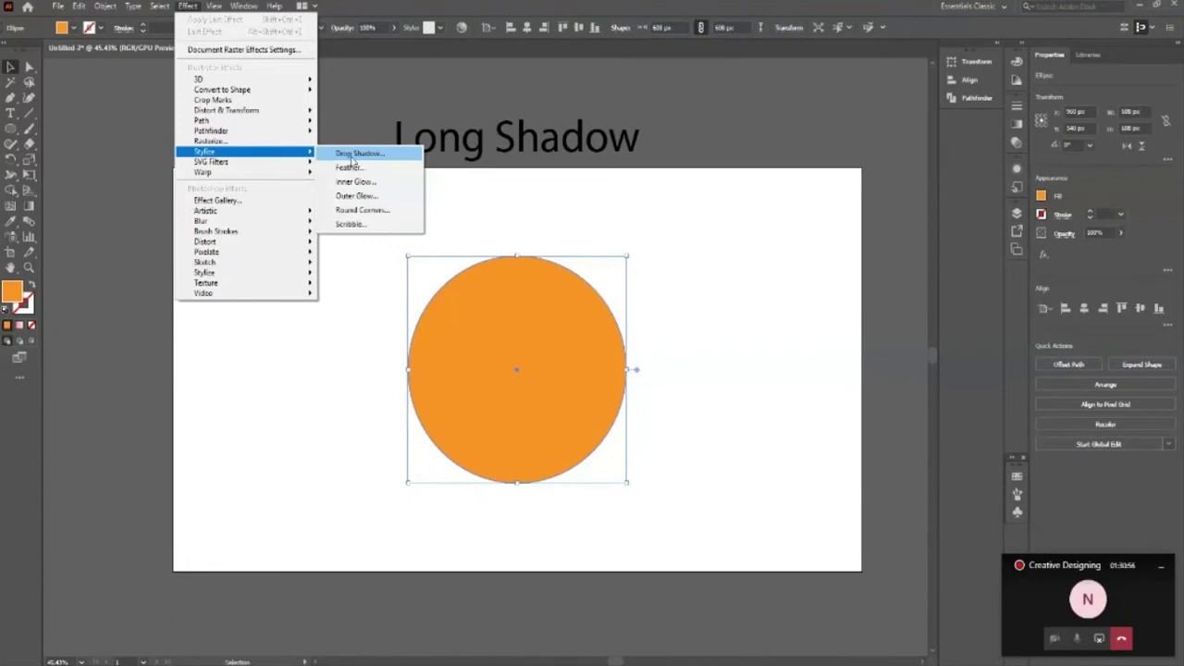
click(352, 156)
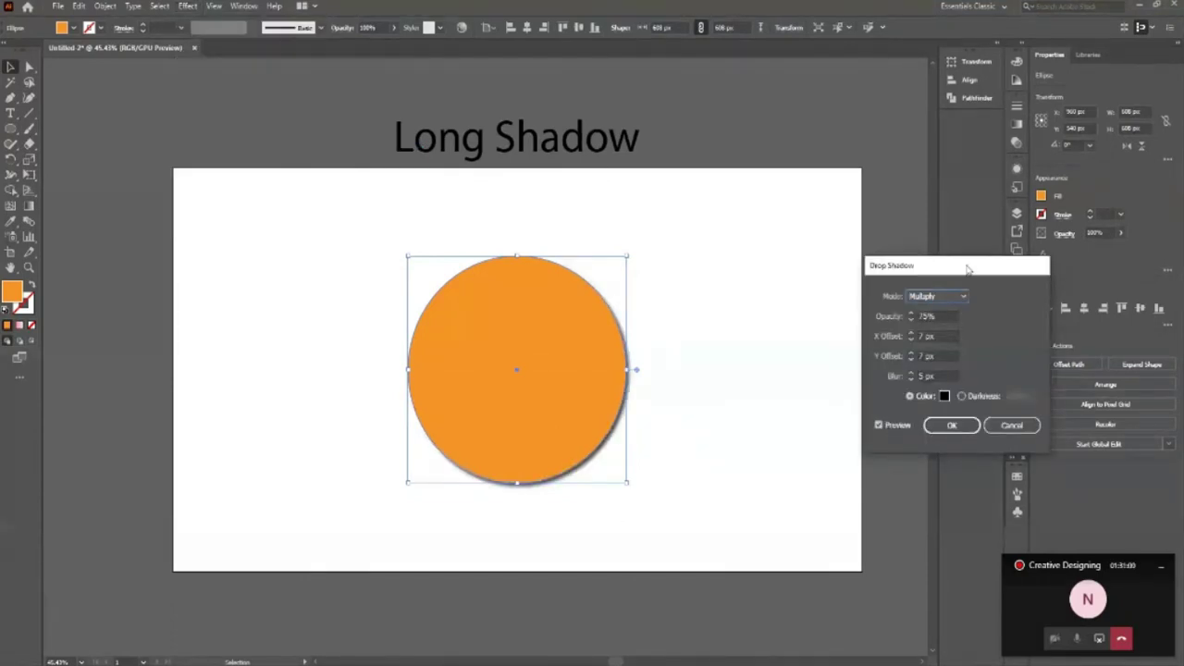
drag(968, 267, 808, 223)
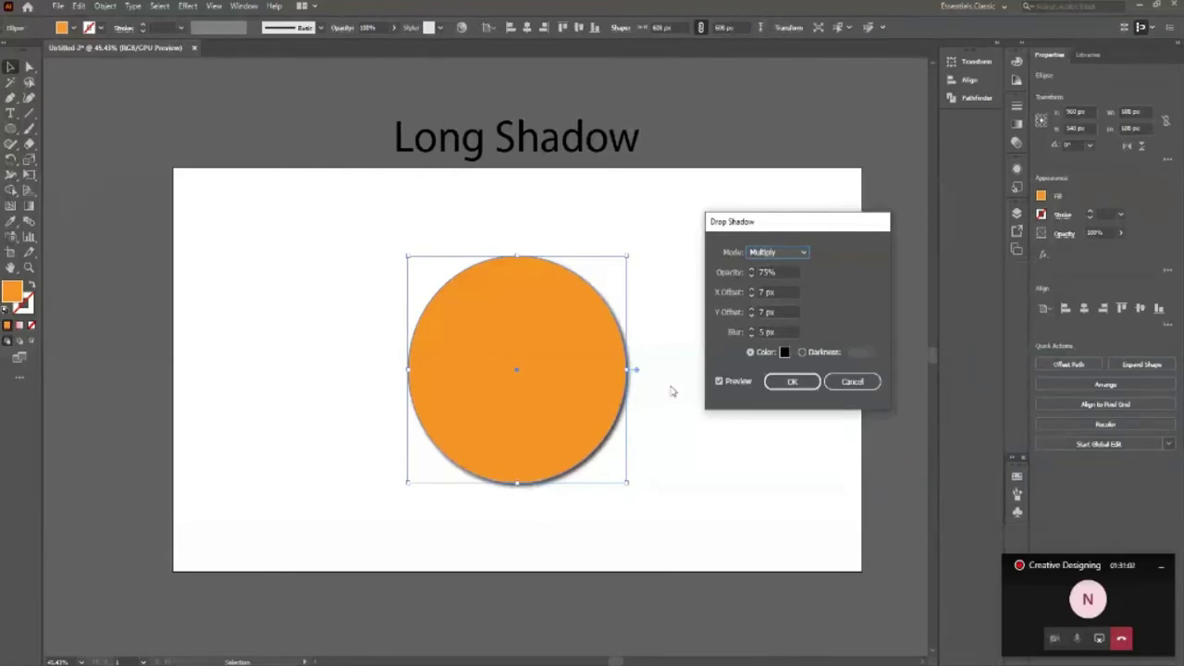
click(753, 333)
click(753, 330)
click(753, 330)
click(753, 329)
click(753, 329)
click(753, 329)
click(753, 329)
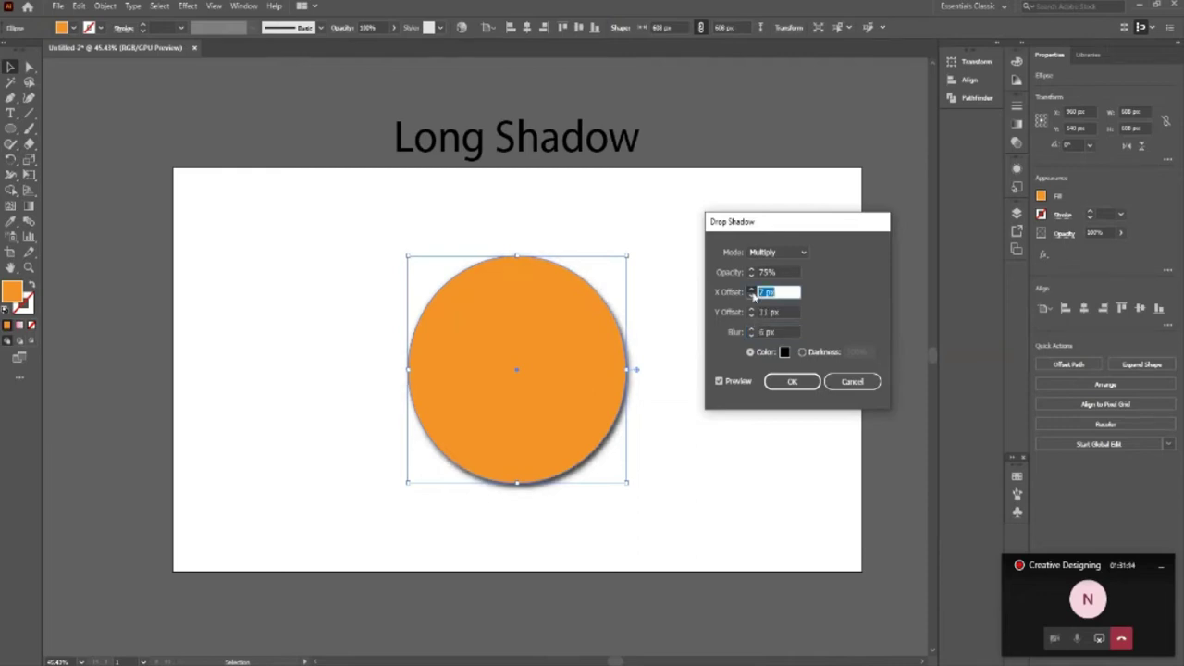
key(Up)
key(Up)
key(Up)
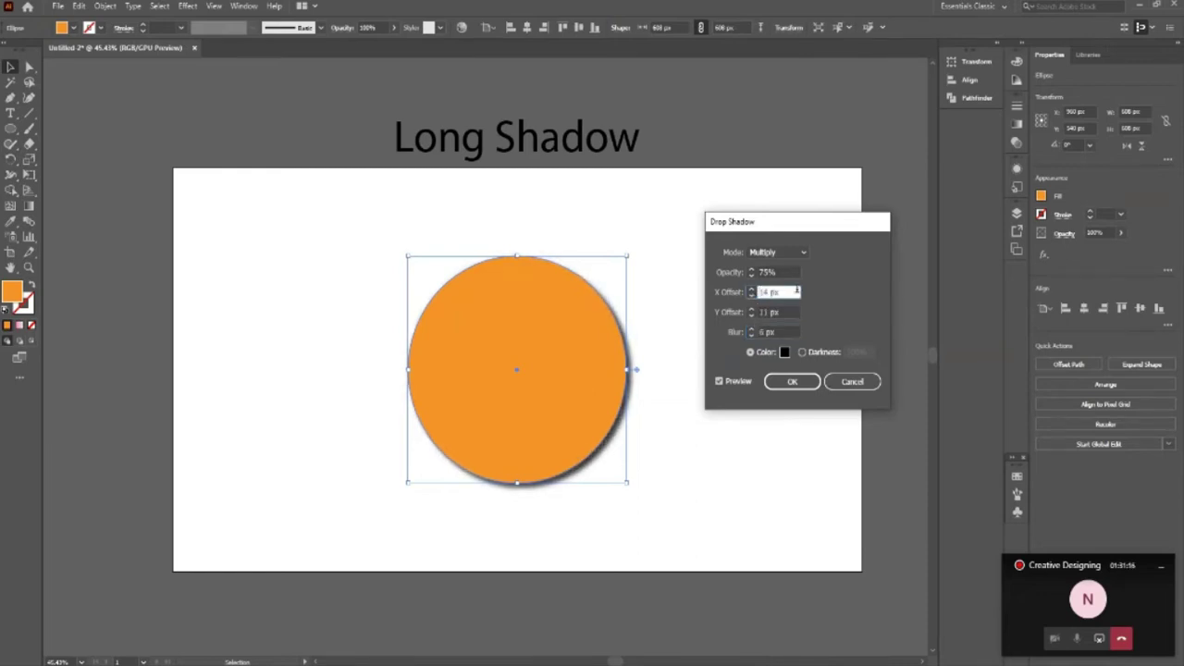
key(shift+Tab)
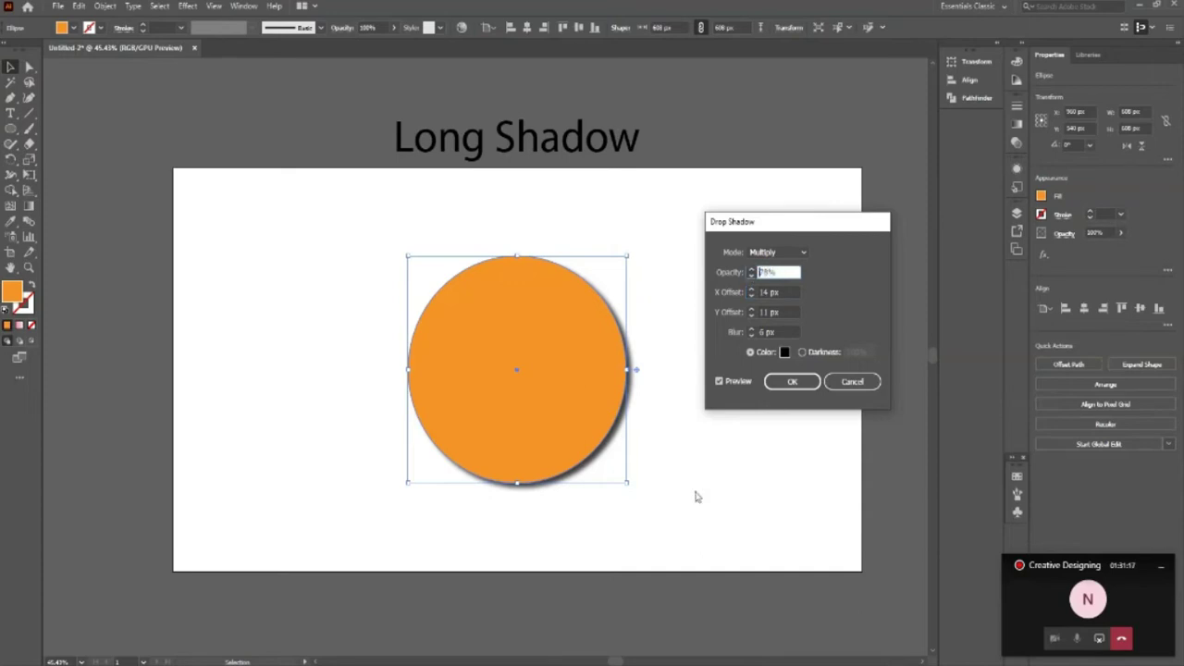
click(795, 385)
click(299, 388)
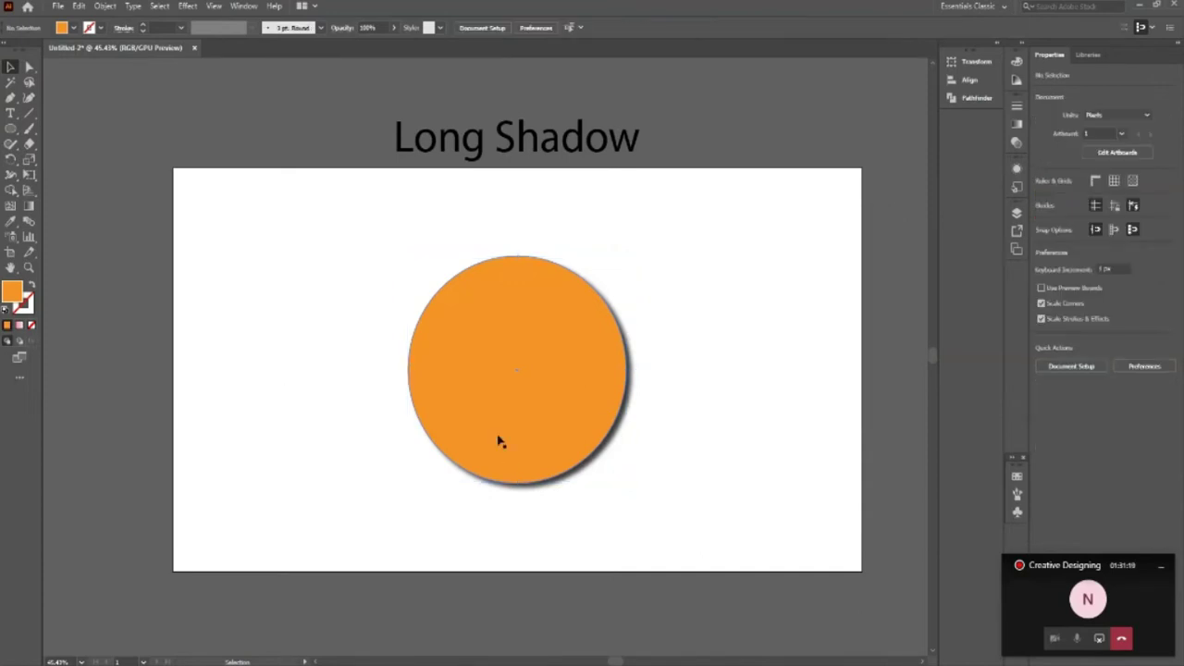
Step: Nudge the shadowed orange circle to the left in 10 px increments
click(589, 417)
key(shift+Left)
key(shift+Left)
key(shift+Left)
key(shift+Left)
key(shift+Left)
key(shift+Left)
key(shift+Left)
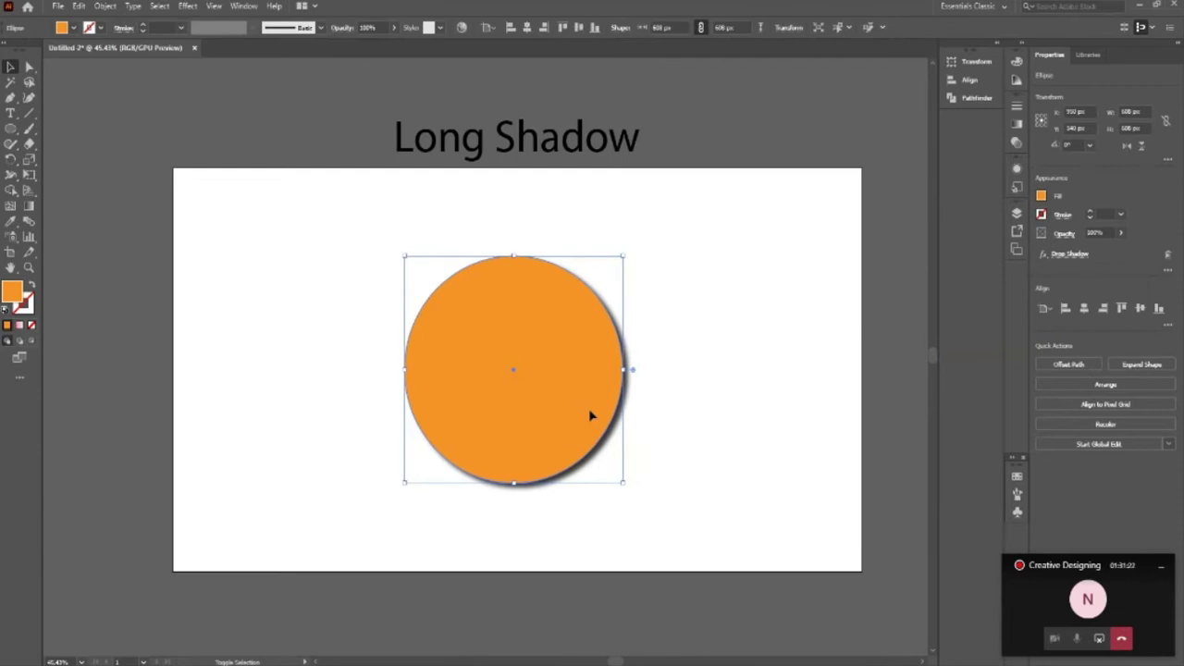
click(705, 489)
click(573, 401)
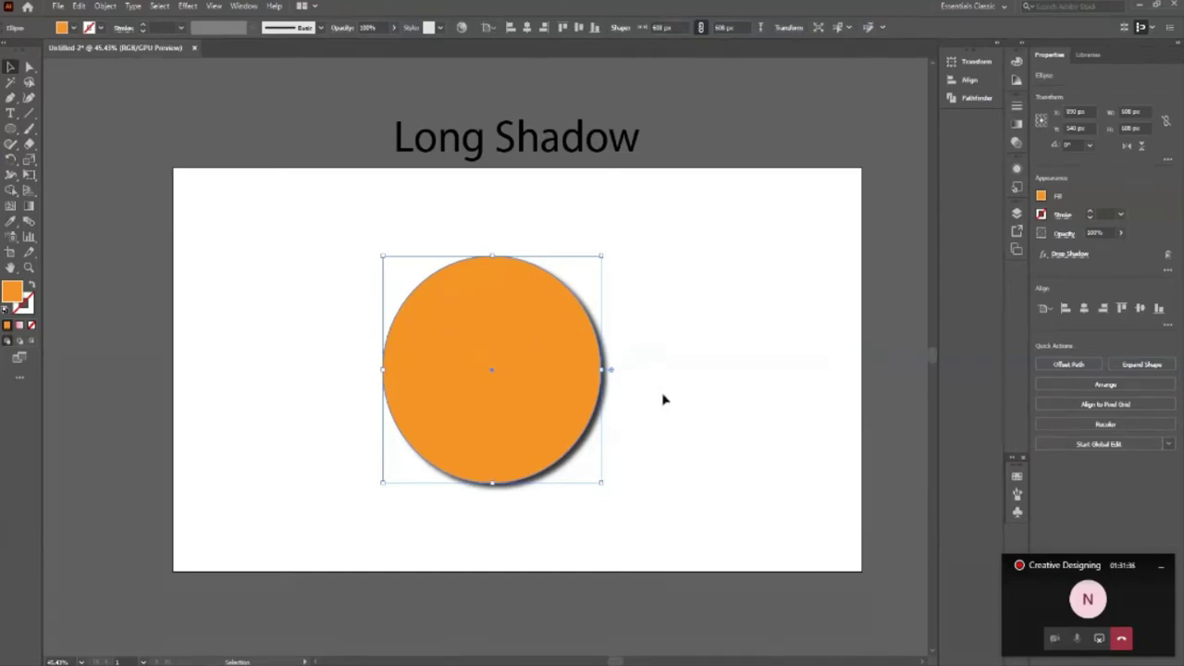
Step: Move the orange circle off the artboard, beyond its left edge
click(840, 362)
click(555, 416)
drag(541, 416, 100, 387)
click(503, 395)
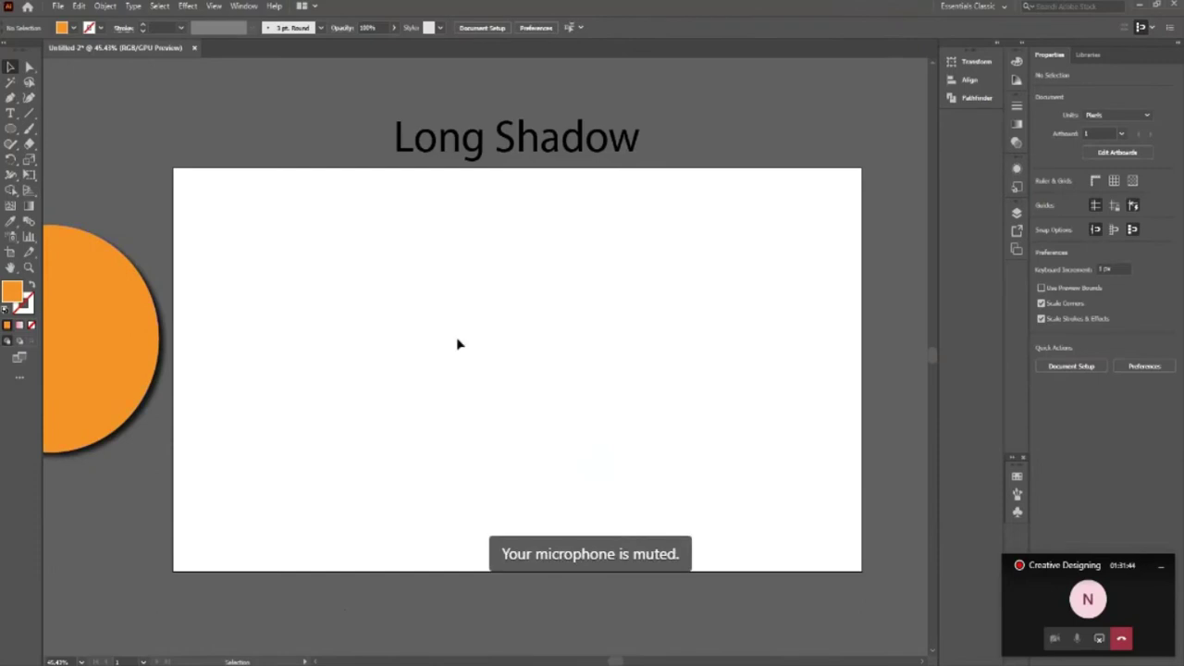
Step: Draw an upright ellipse about 335 px wide and 471 px high near the middle of the artboard
key(z)
drag(626, 348, 609, 365)
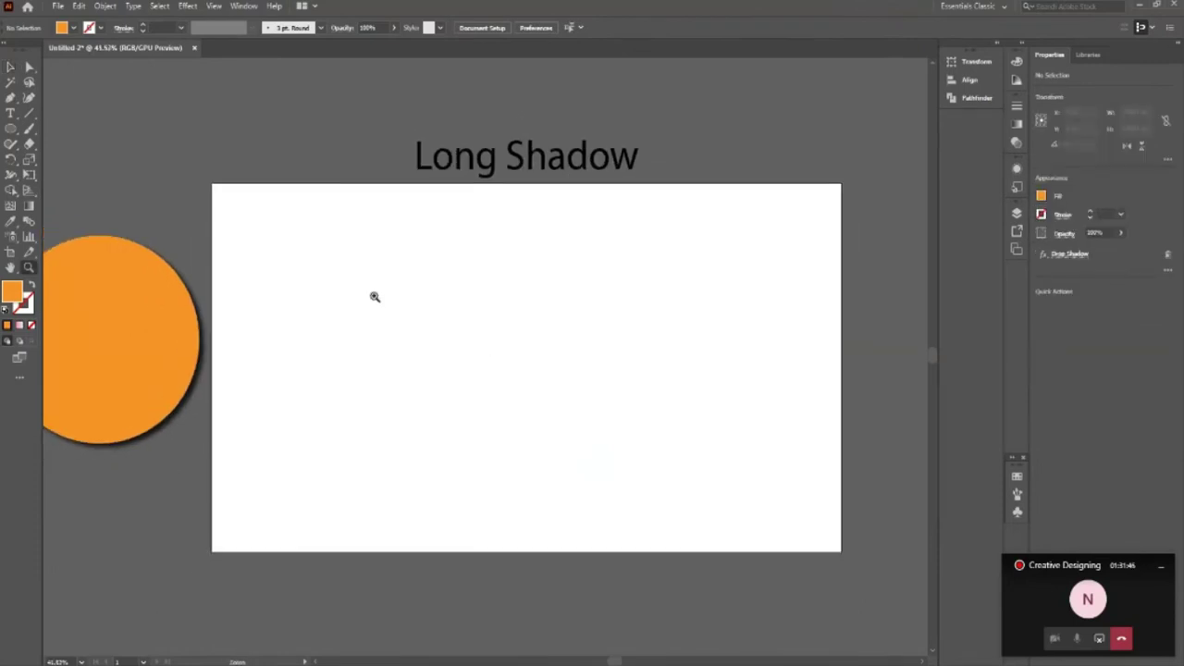
click(375, 296)
key(v)
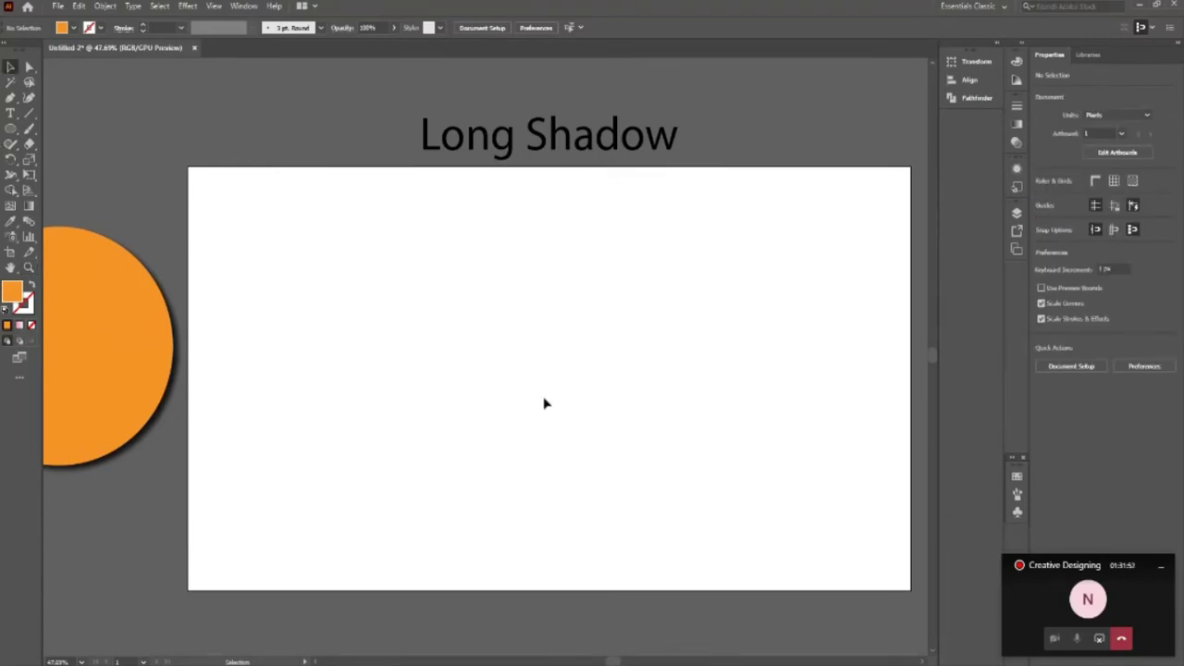
key(l)
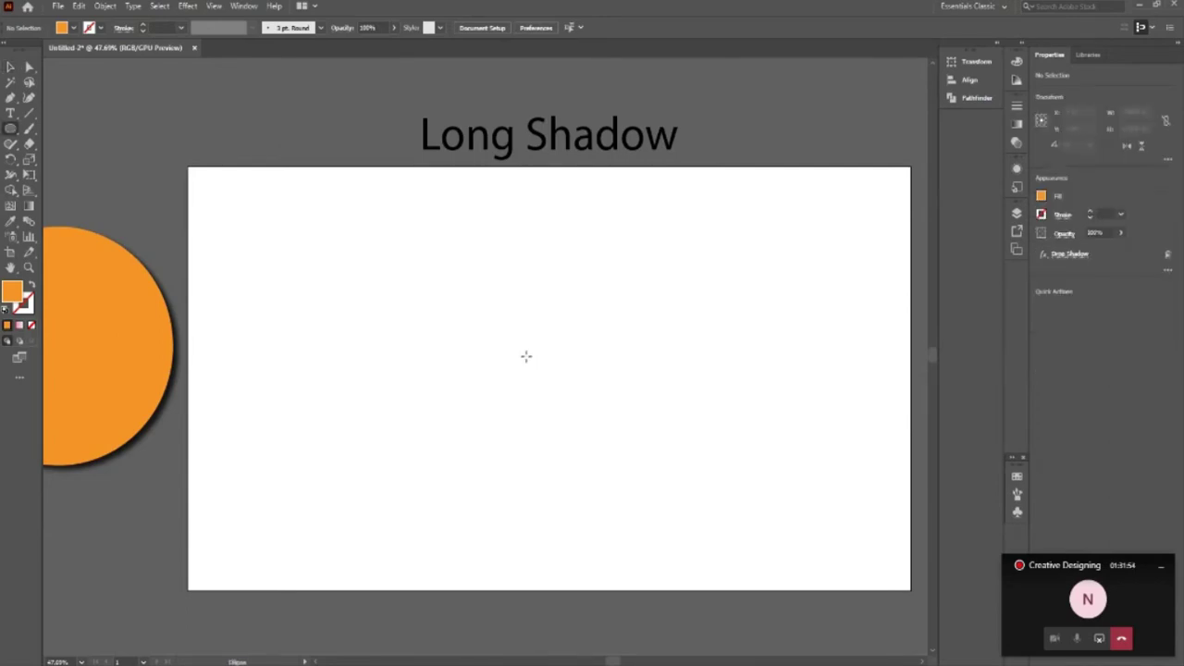
drag(466, 304, 593, 489)
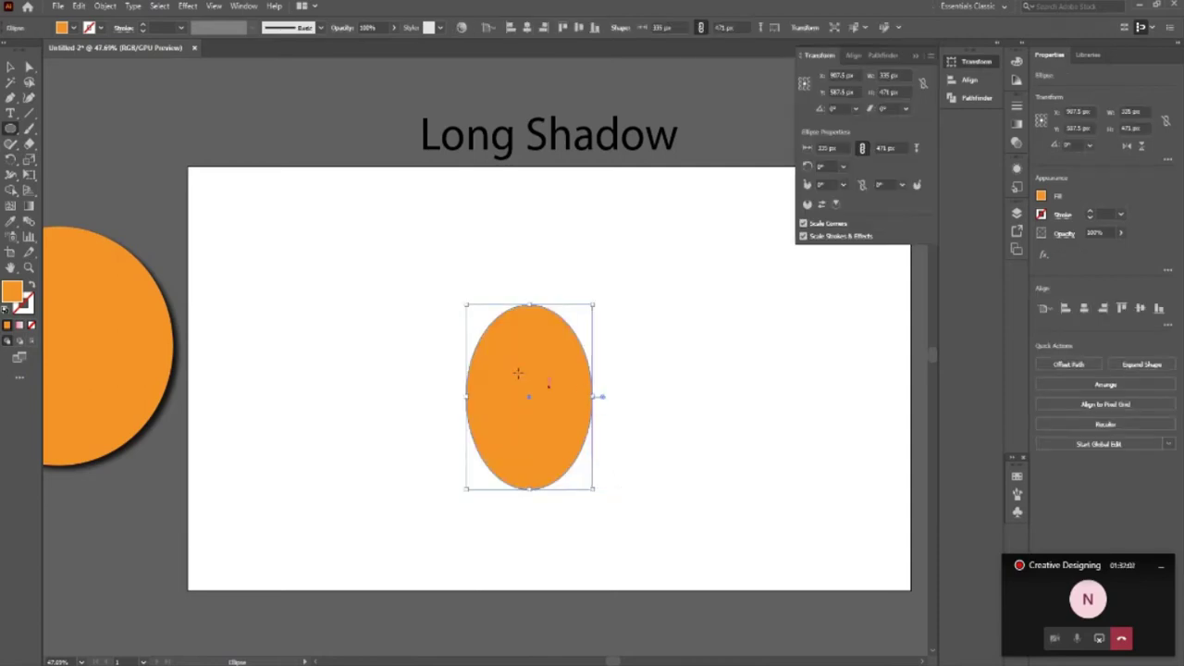
Step: Narrow the new ellipse to a width of about 307 px
click(10, 66)
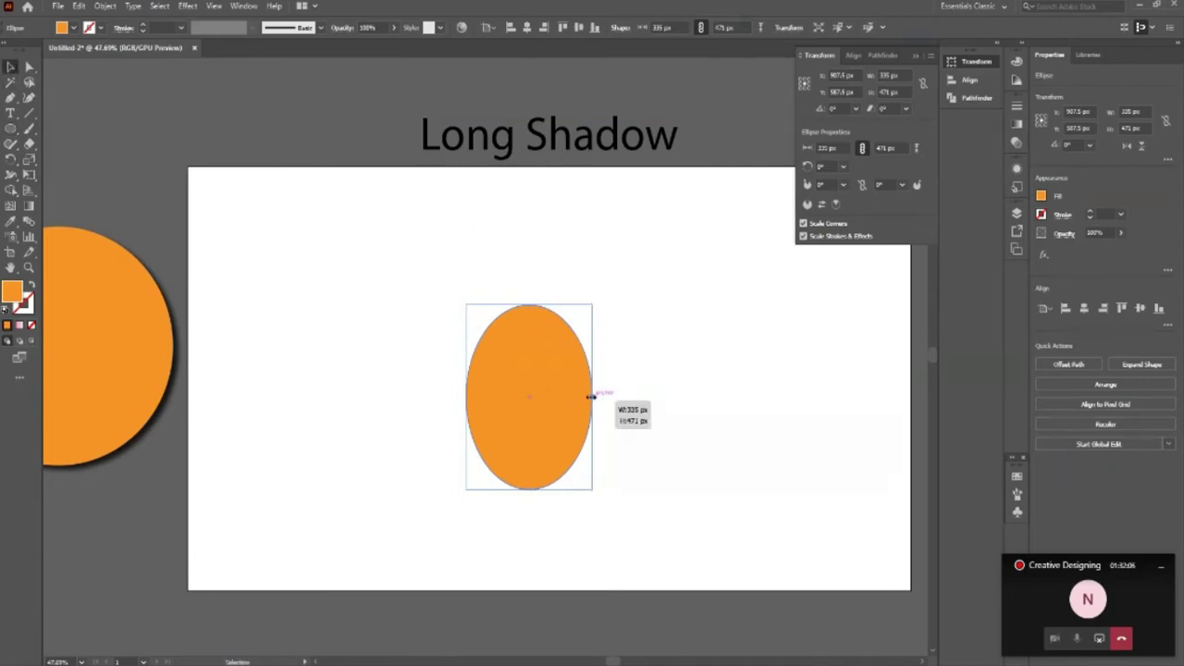
drag(592, 397, 582, 398)
click(663, 415)
click(920, 57)
key(a)
key(ctrl+n)
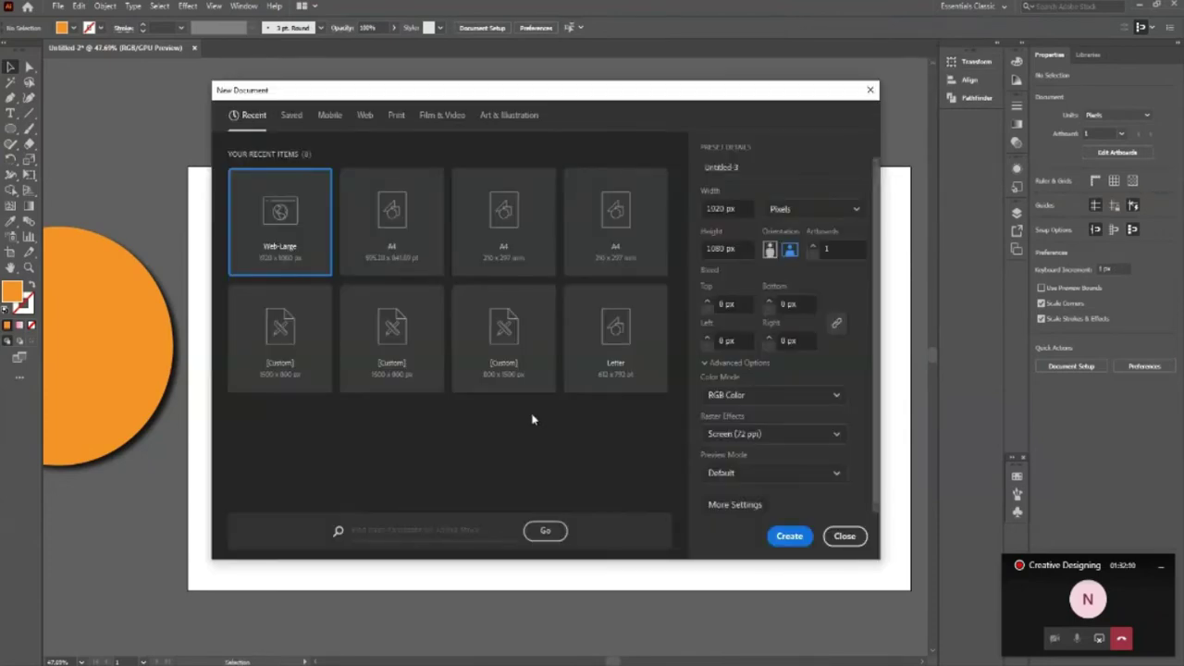
click(847, 538)
Step: Turn the ellipse into an unfilled outline with a 6 pt black stroke
click(539, 418)
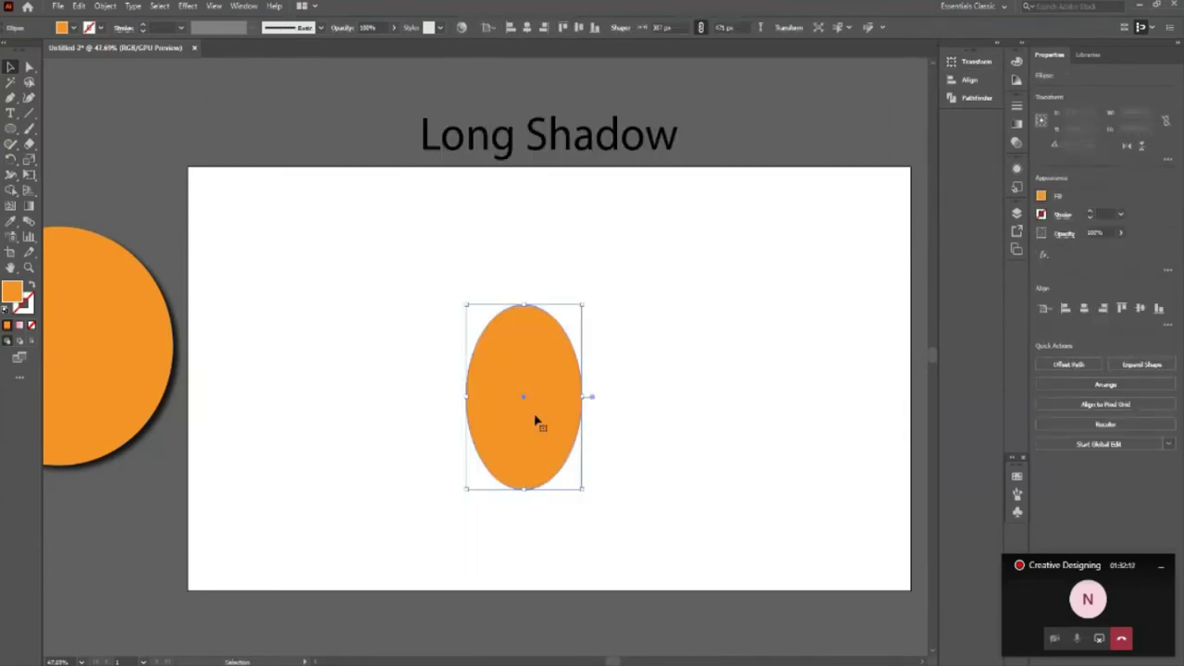
key(shift+x)
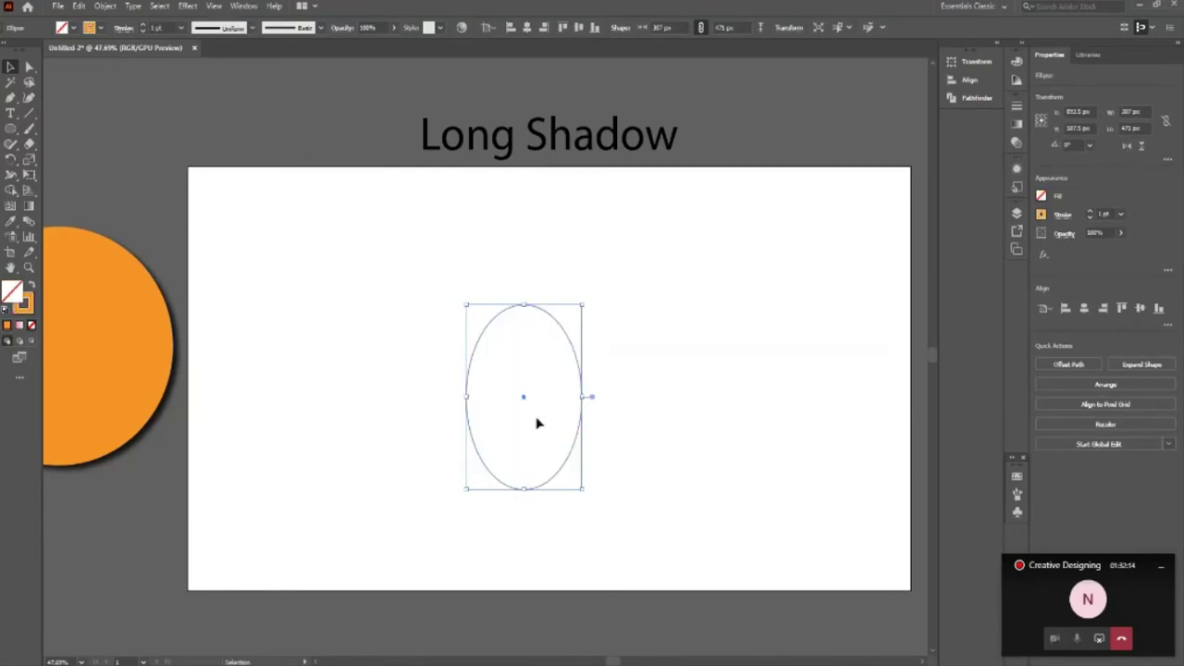
click(100, 28)
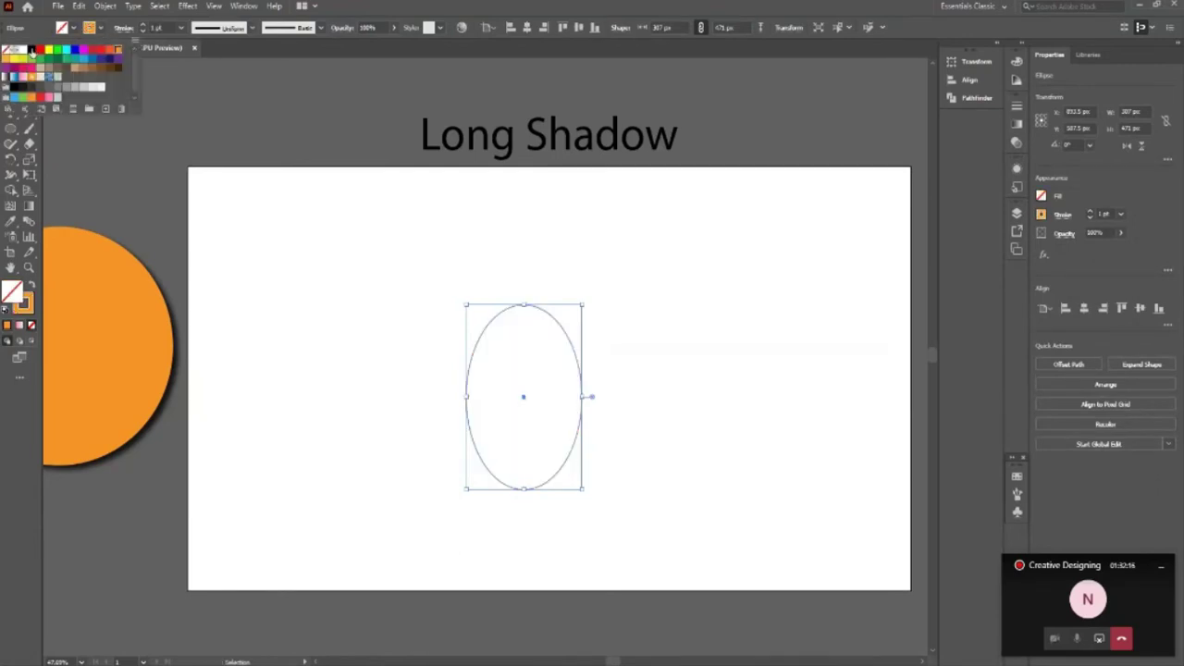
click(33, 50)
click(144, 25)
click(144, 25)
click(145, 25)
click(145, 25)
Step: Resize the outlined ellipse to about 287 px wide and 439 px high
drag(435, 280, 683, 515)
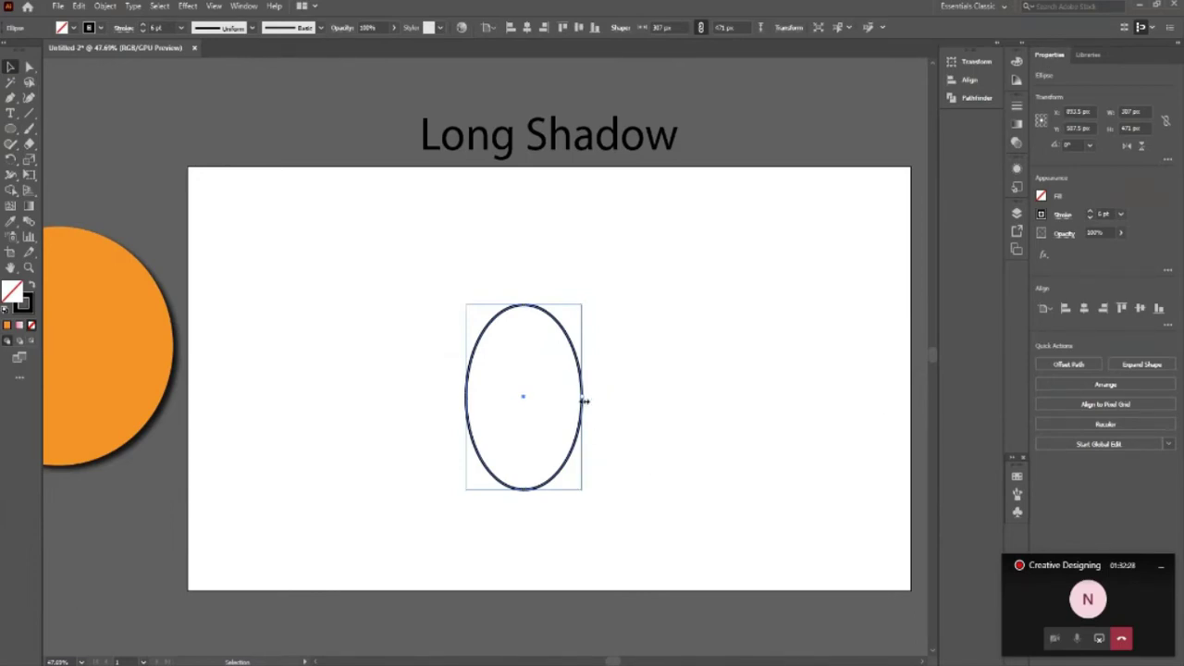
drag(585, 400, 579, 399)
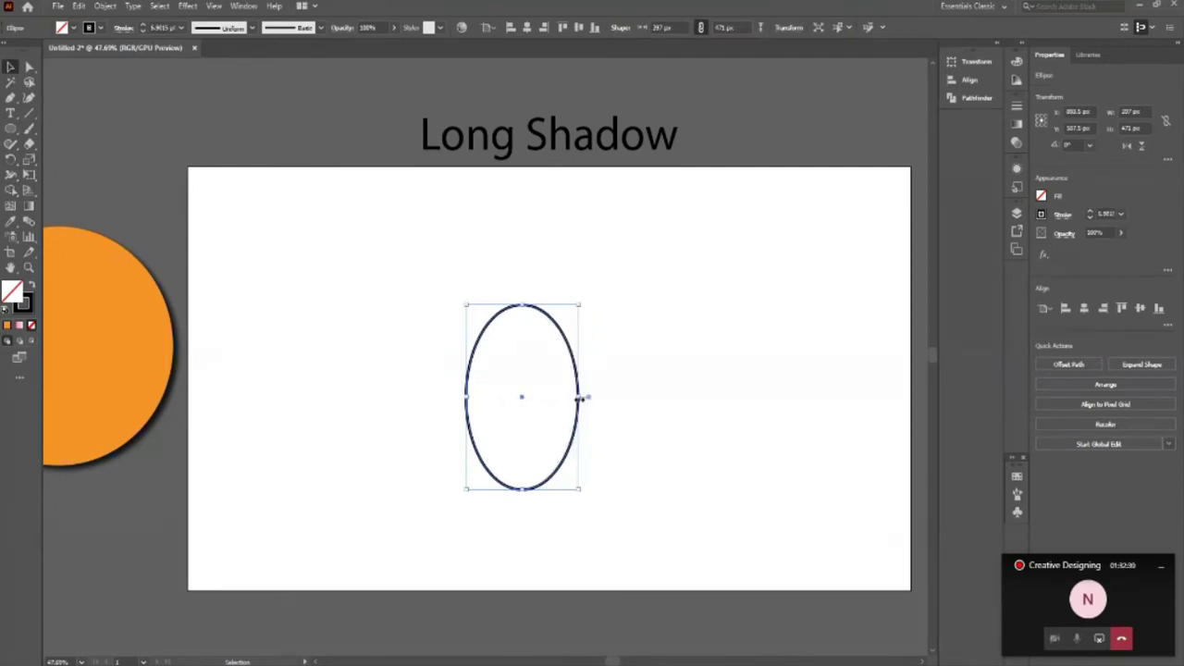
drag(580, 400, 575, 400)
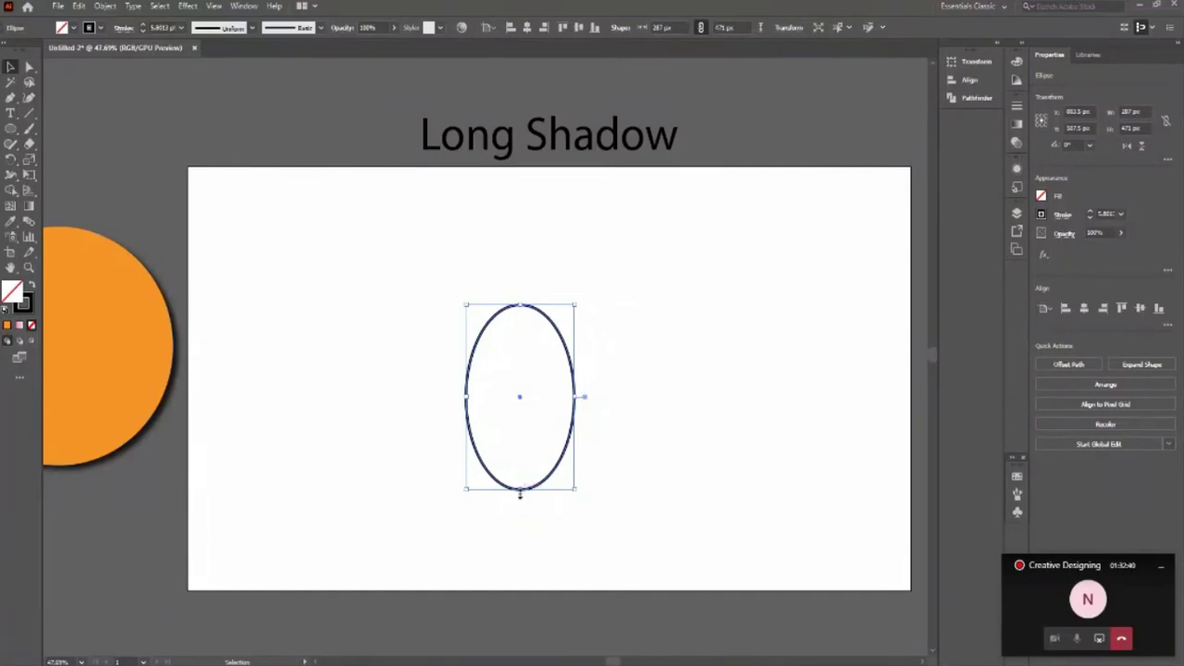
drag(518, 491, 521, 479)
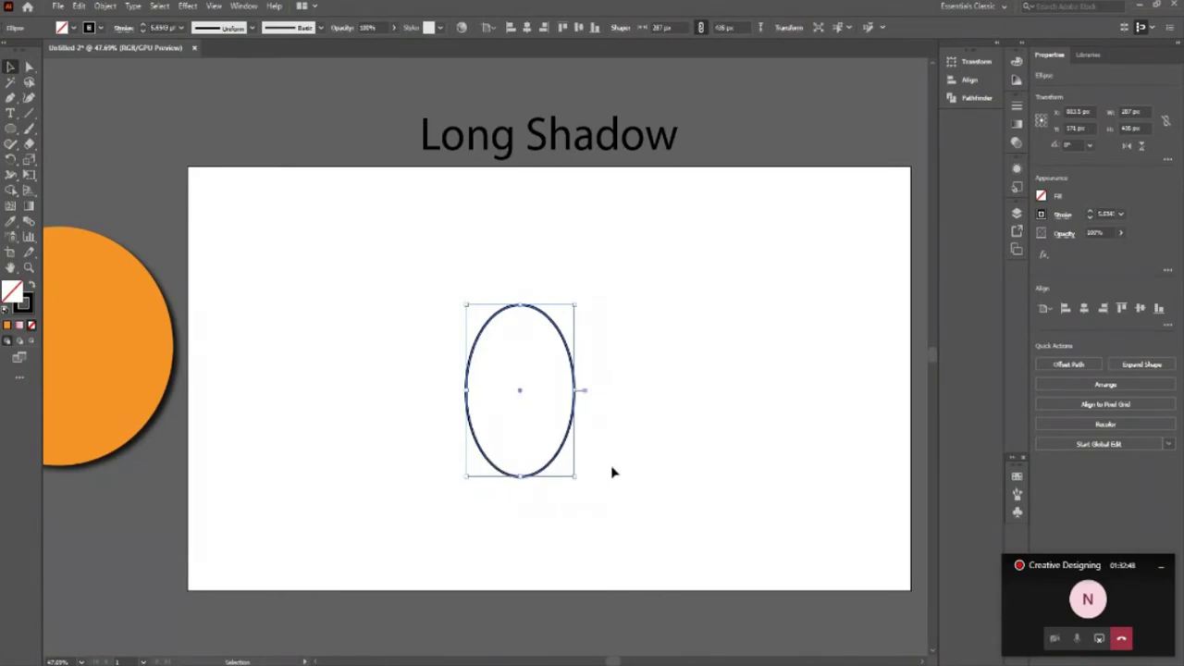
Step: Set the ellipse's height to 440 px and its width to 283 px
click(1130, 128)
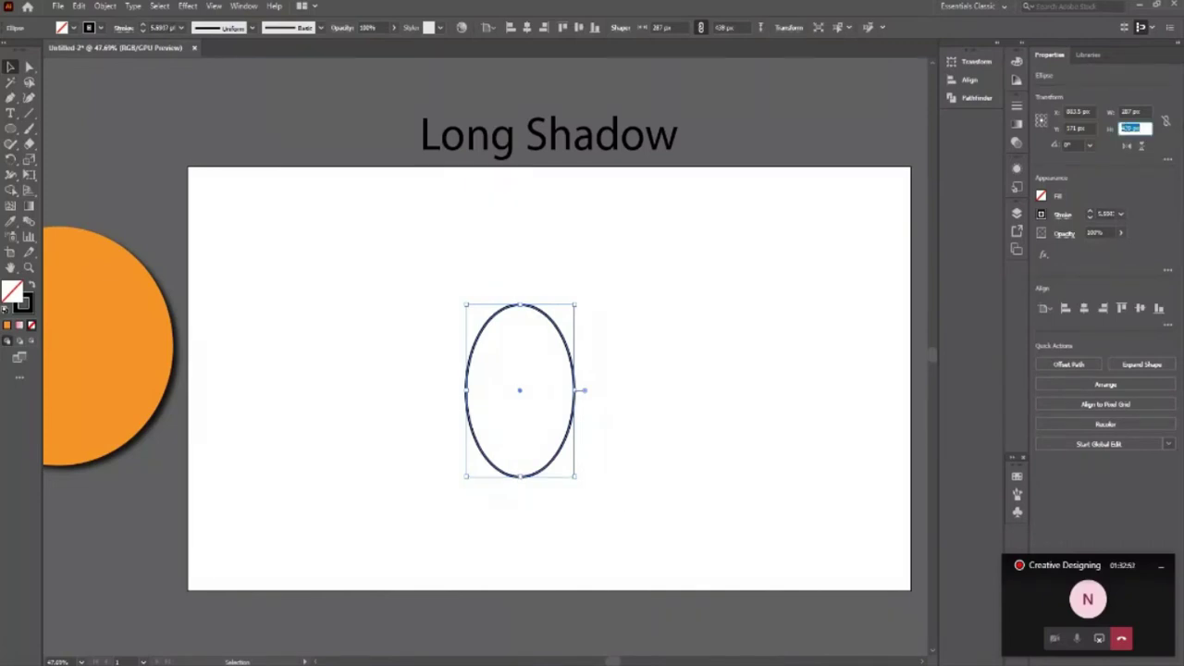
click(767, 402)
click(519, 477)
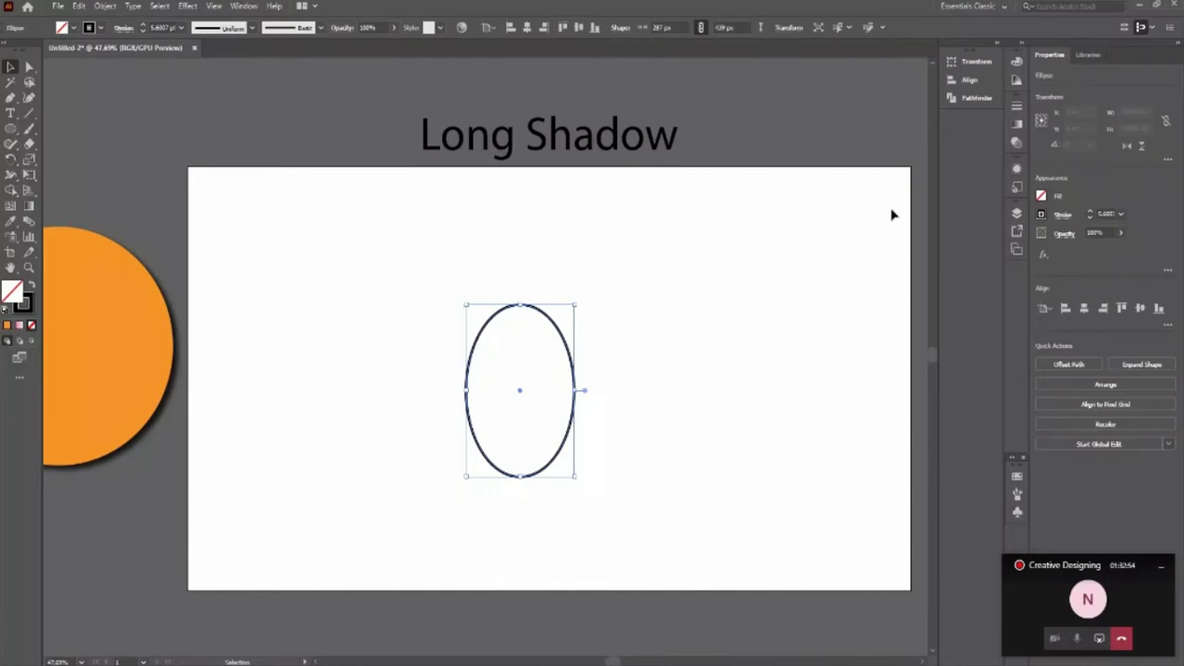
click(1132, 130)
key(Up)
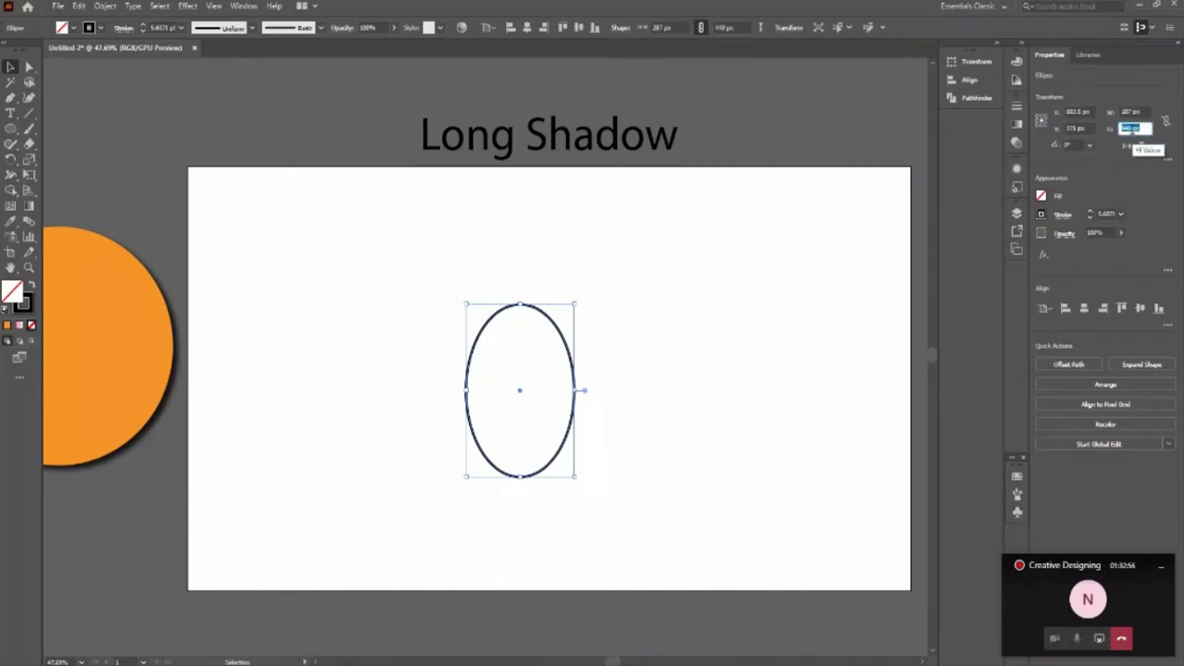
key(shift+Tab)
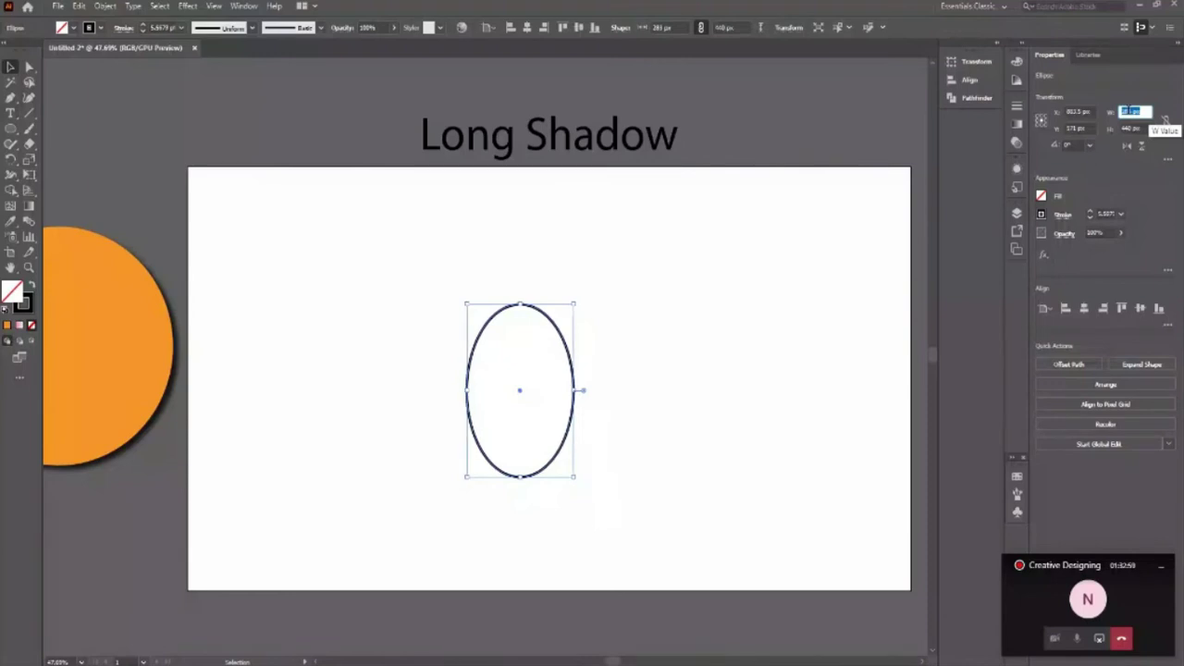
click(815, 374)
Step: Try a copy of the ellipse pasted in front and offset about 40 px to the right, and delete the copy
drag(761, 294, 337, 573)
key(z)
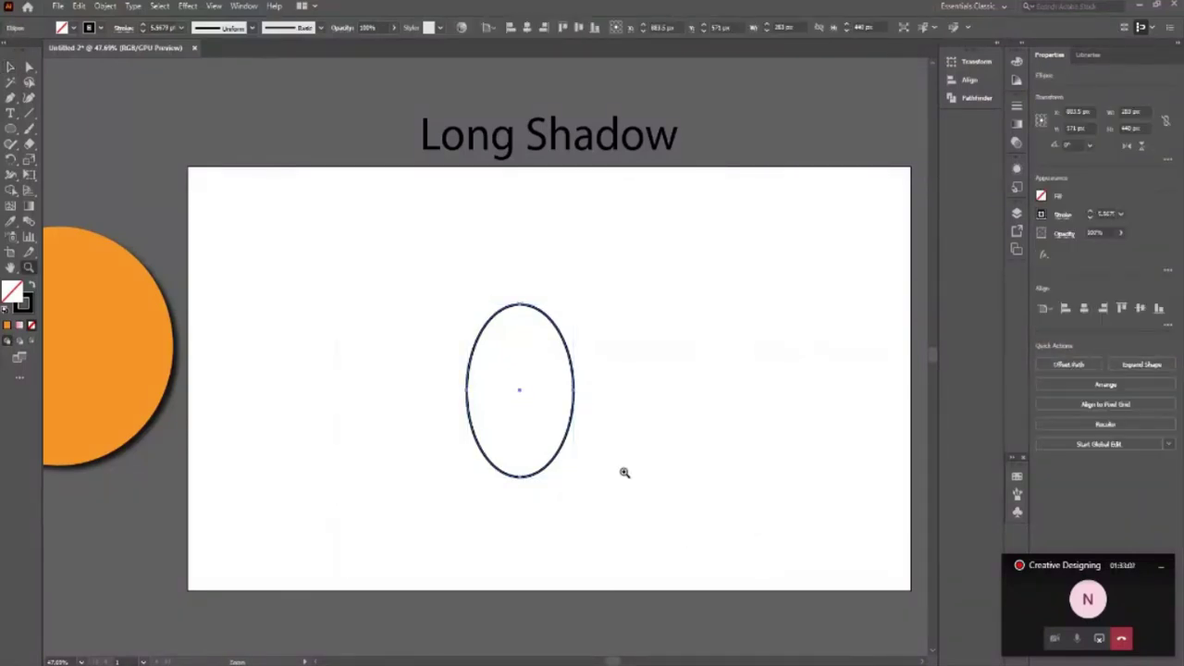
drag(625, 472, 721, 555)
drag(521, 408, 580, 459)
click(11, 68)
drag(336, 258, 561, 482)
key(a)
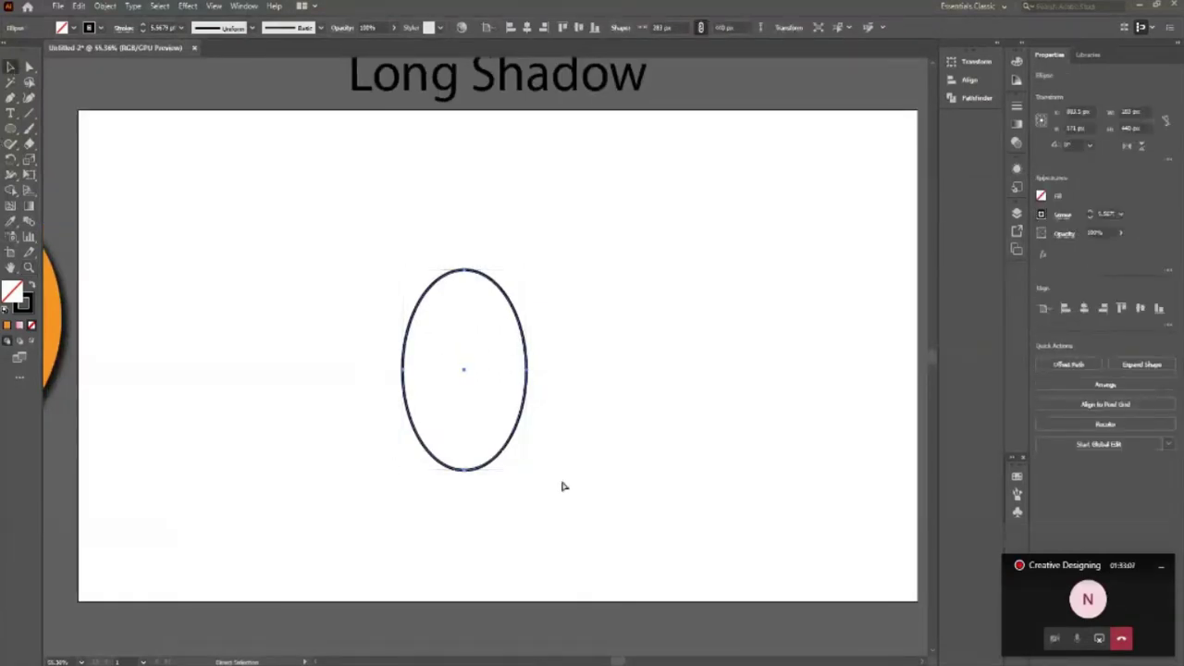
key(ctrl+f)
key(shift+Right)
key(shift+Right)
key(shift+Right)
key(shift+Right)
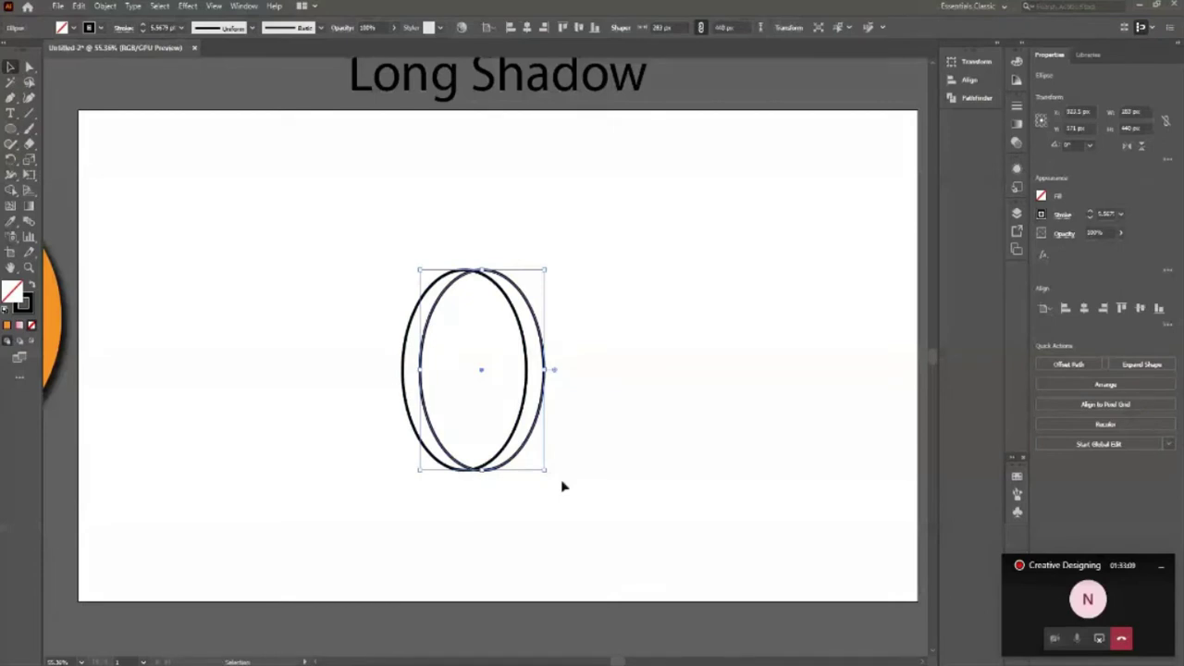
key(Delete)
click(424, 446)
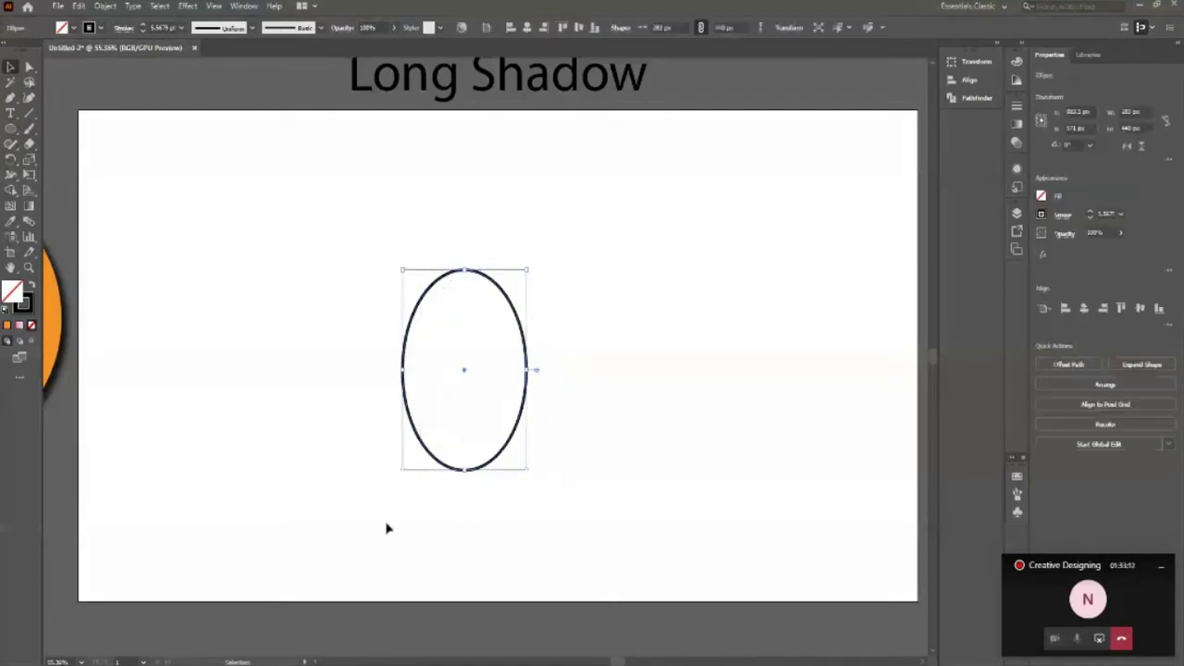
Step: Place a vertical guide through the ellipse's centre and paste a copy in front, moved right until its left edge meets the guide
key(ctrl+r)
drag(49, 507, 464, 548)
click(509, 441)
key(ctrl+c)
key(ctrl+f)
key(shift+Right)
key(shift+Right)
key(shift+Right)
key(shift+Right)
key(shift+Right)
key(shift+Right)
key(shift+Right)
key(shift+Right)
key(shift+Right)
key(shift+Right)
key(shift+Right)
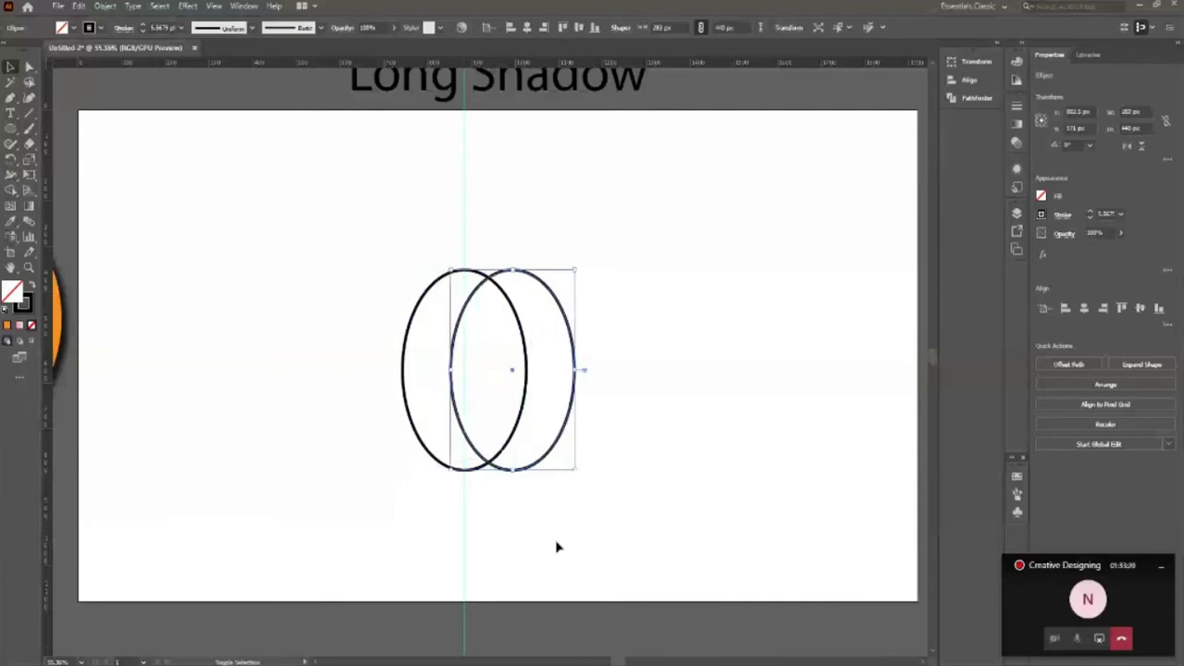
key(shift+Right)
key(shift+Right)
key(shift+Right)
key(Right)
key(Right)
key(Right)
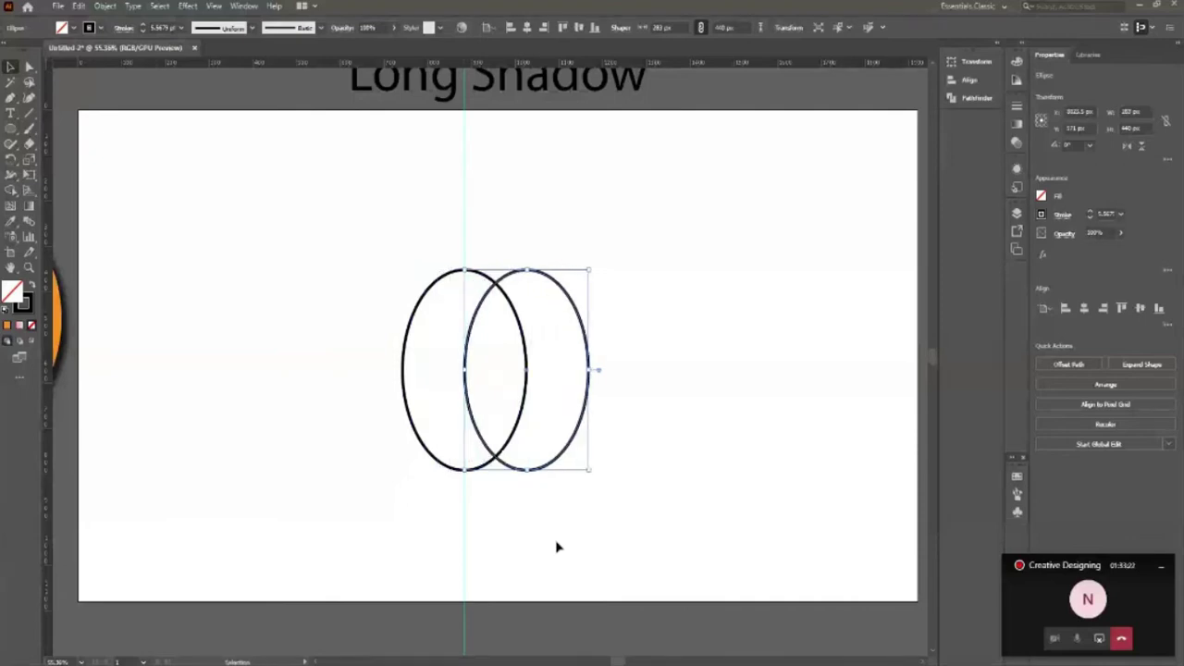
click(556, 546)
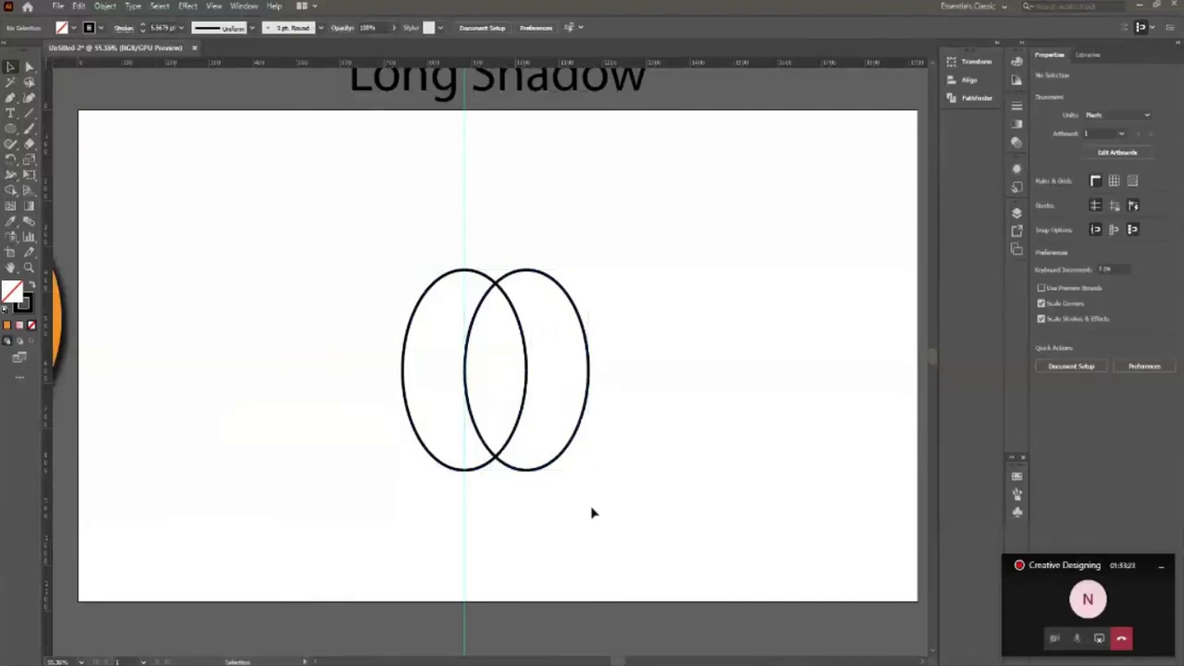
Step: Make a smaller copy of the left ellipse, about 274 px by 400 px, and tilt it clockwise by about 13.5°
click(432, 458)
key(a)
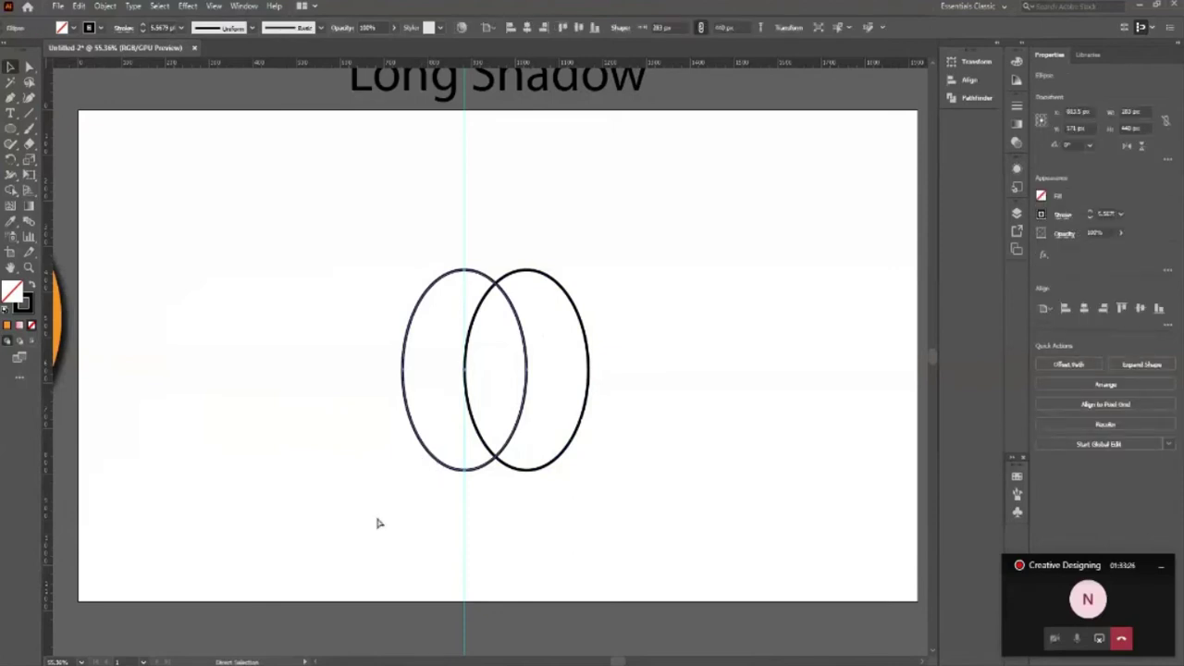
key(v)
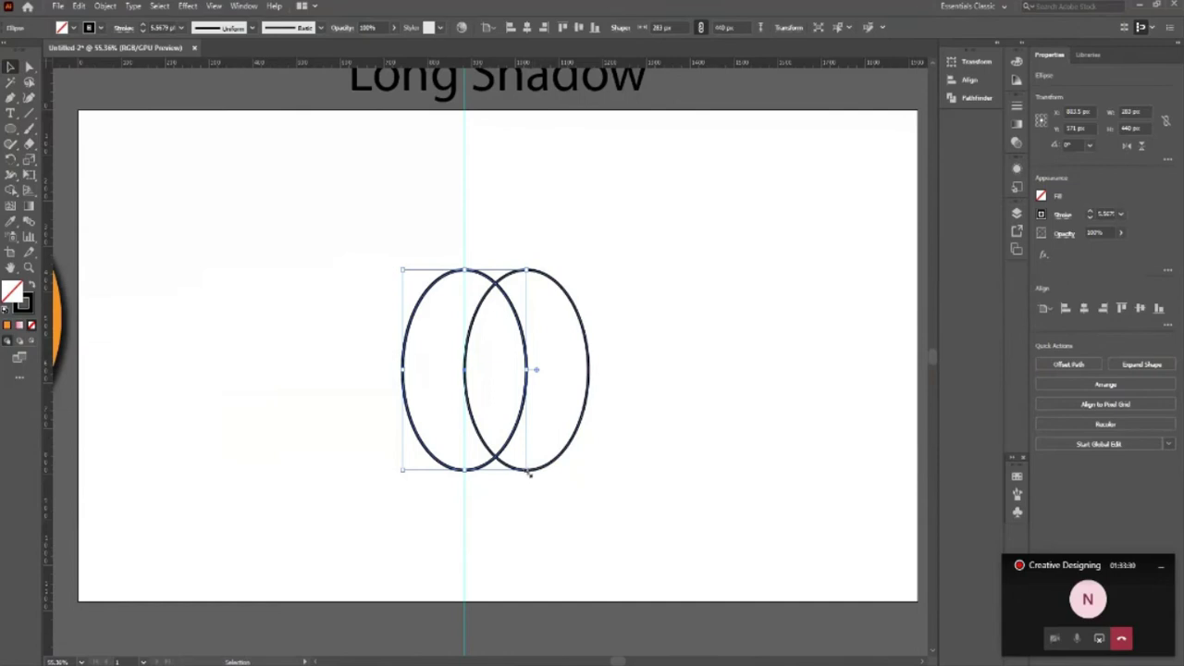
drag(529, 471, 523, 452)
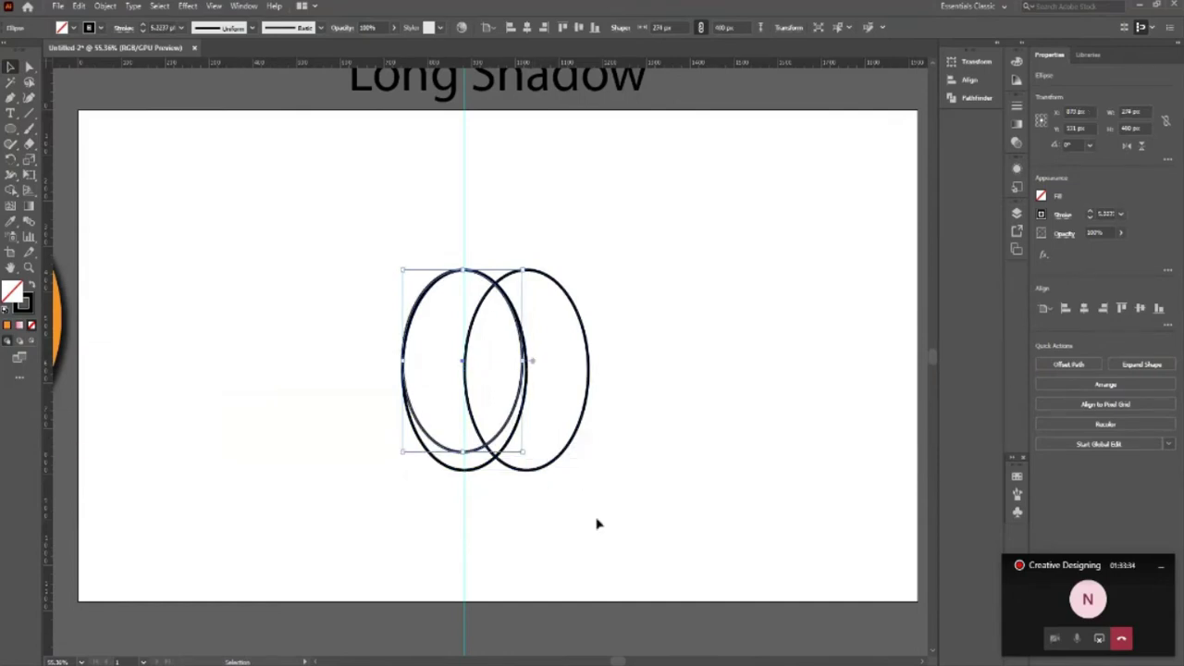
drag(528, 264, 545, 285)
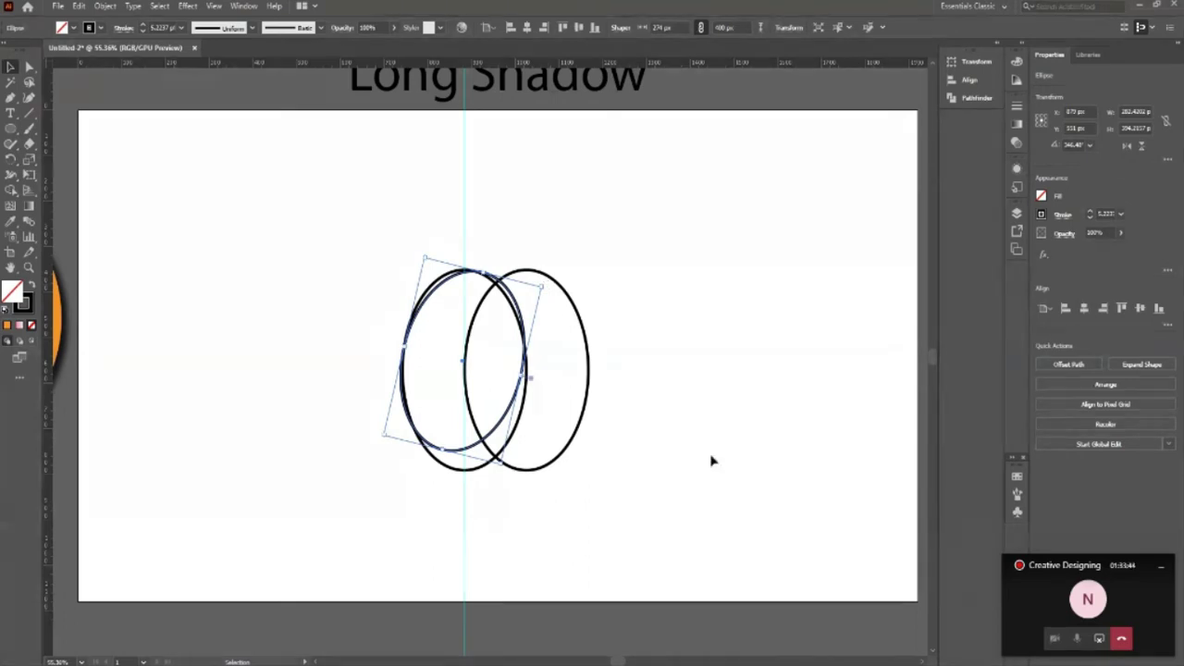
Step: Nudge the tilted ellipse left and up so it bulges past the upright ellipse's left side and meets its top edge
key(Left)
key(Left)
key(Left)
key(Left)
key(Left)
key(Left)
key(Left)
key(Left)
key(Left)
key(Left)
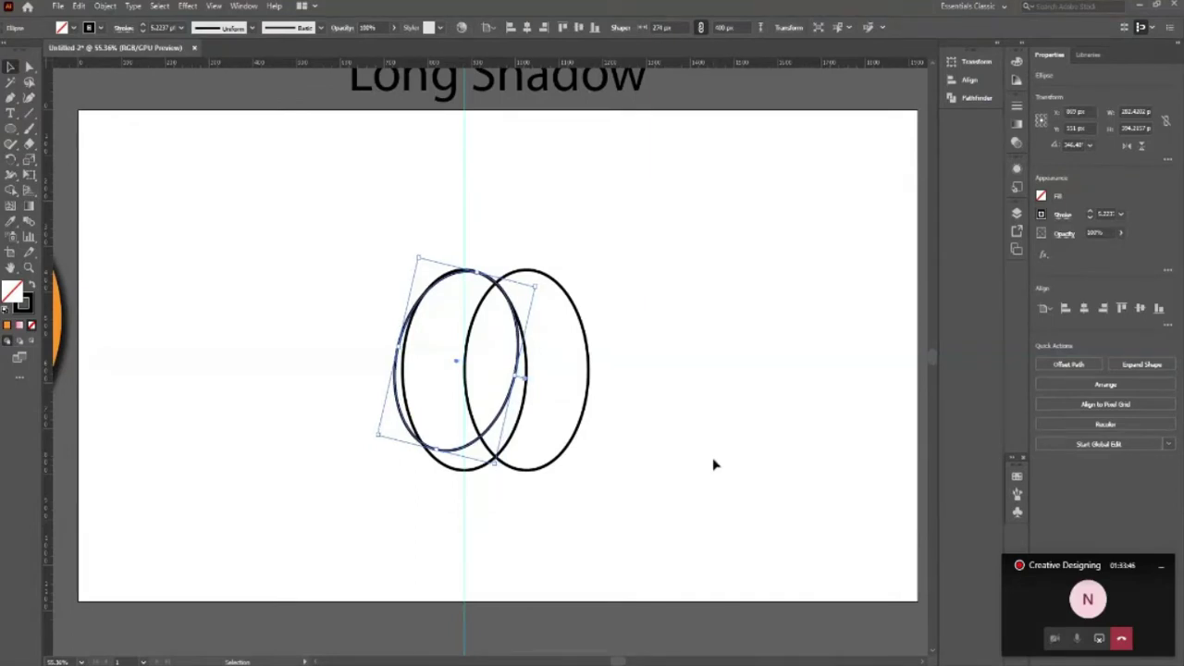
key(Up)
key(Up)
key(Up)
key(Left)
key(Left)
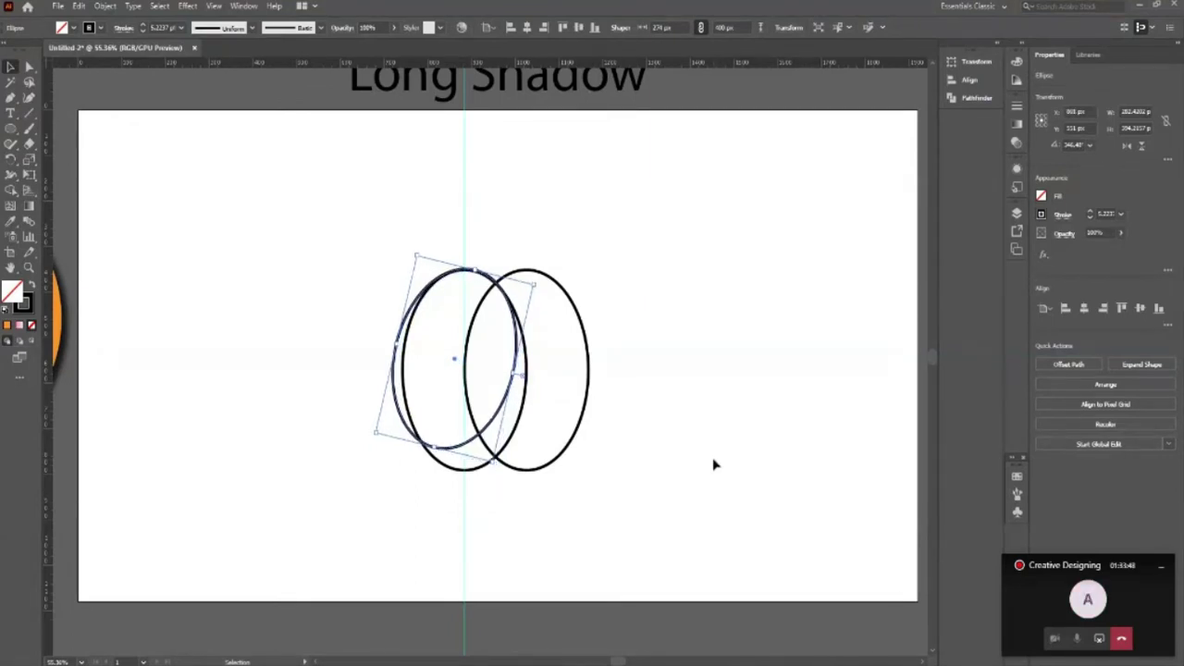
Step: Lengthen the tilted ellipse to about 411 px and reduce its clockwise tilt to about 9°
key(z)
click(622, 384)
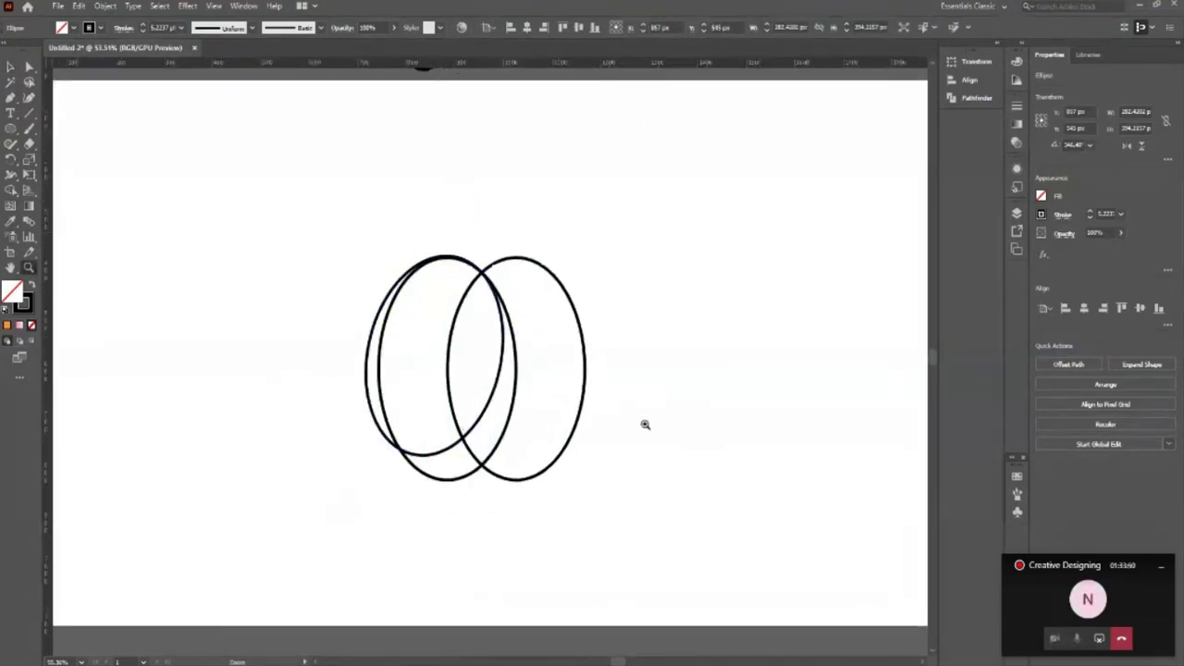
key(v)
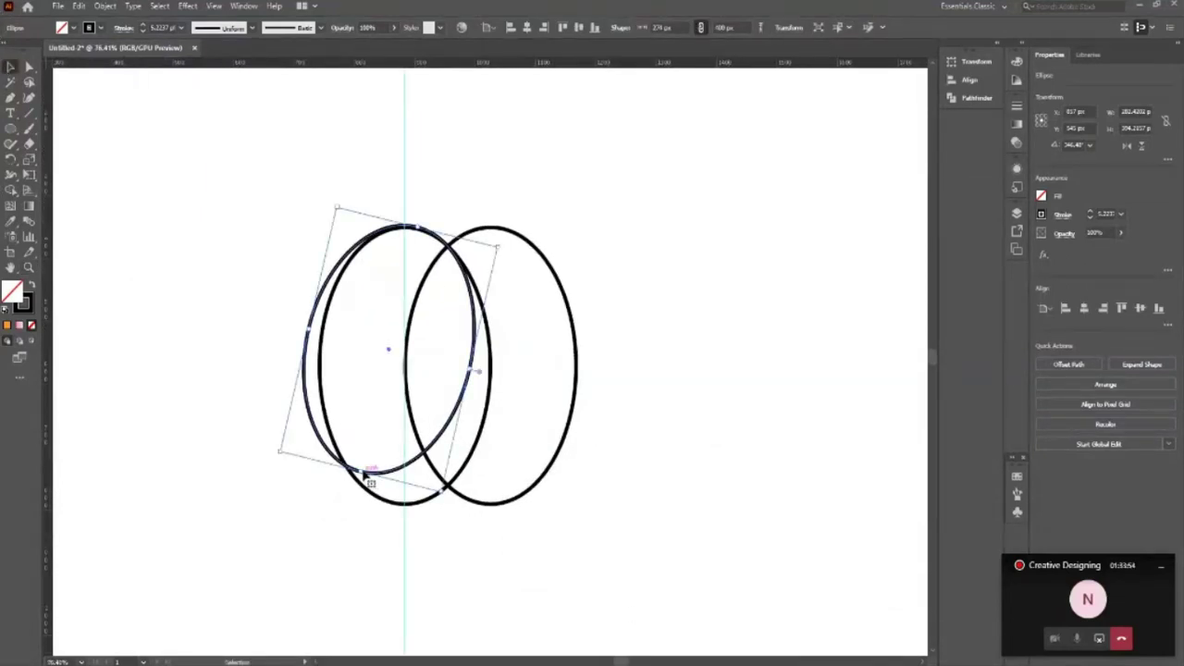
drag(361, 472, 358, 475)
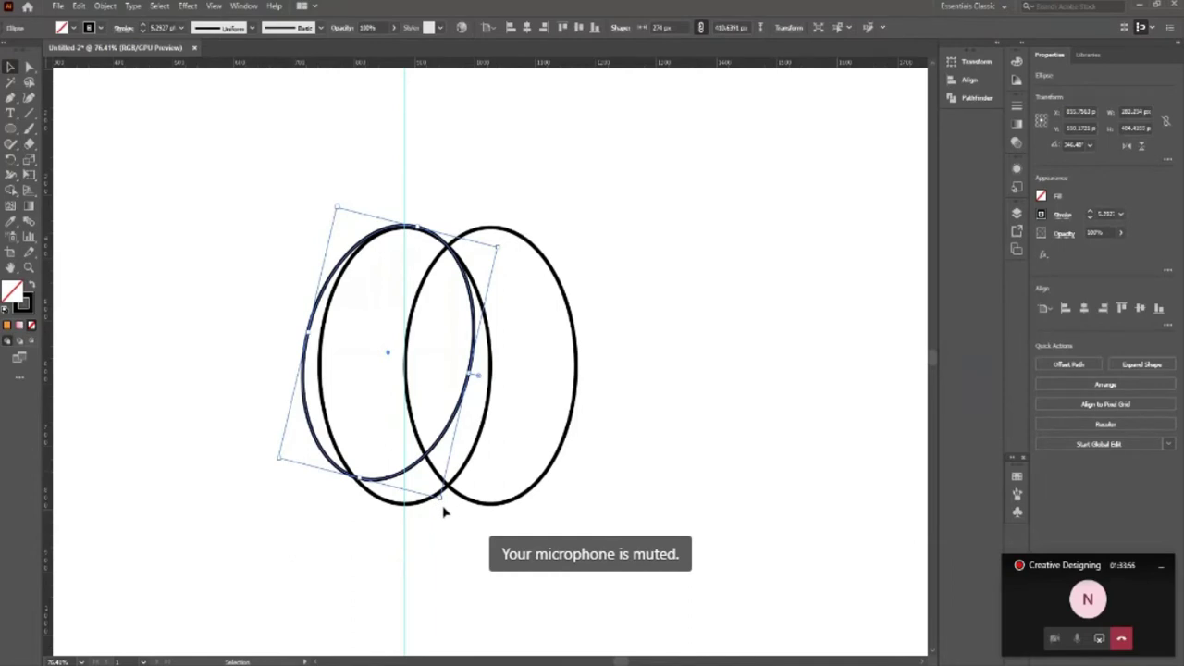
drag(441, 500, 454, 516)
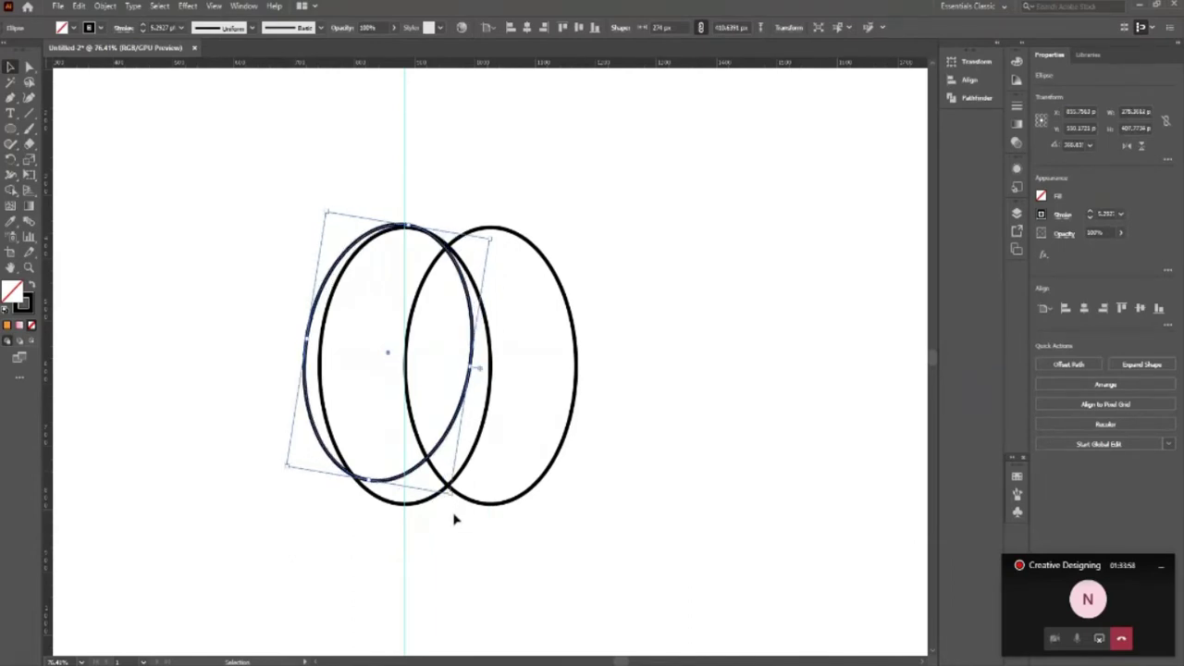
Step: Nudge the tilted ellipse down and left until its top lines up with the top of the left upright ellipse
key(Down)
key(Down)
key(Down)
key(Down)
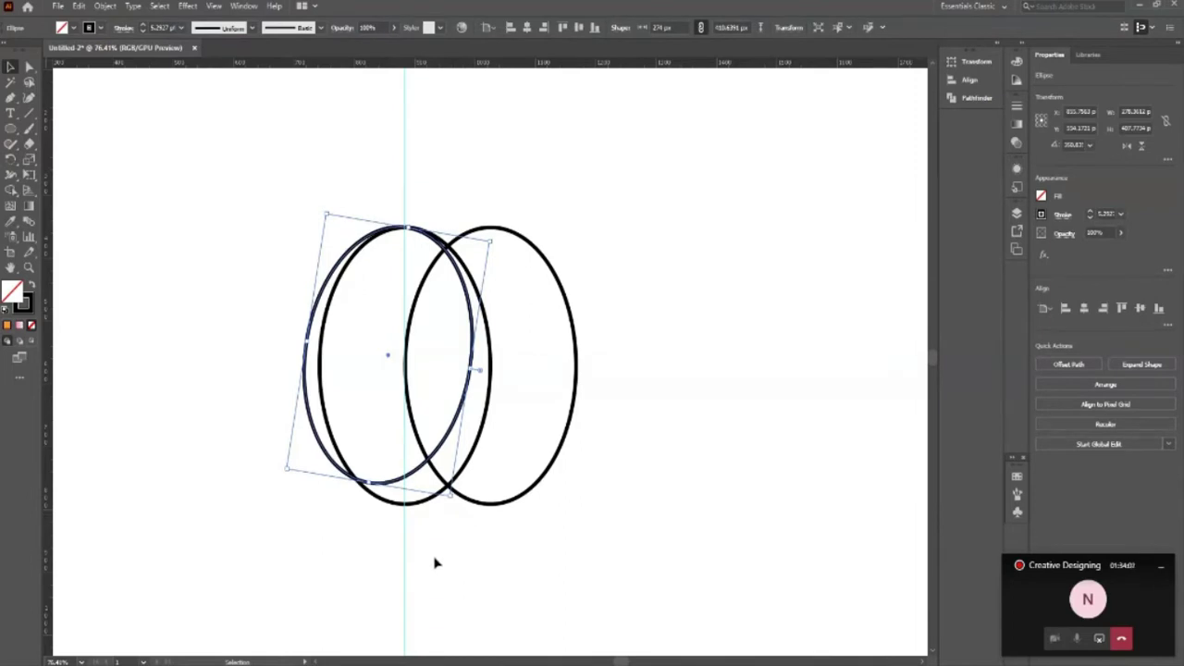
click(255, 551)
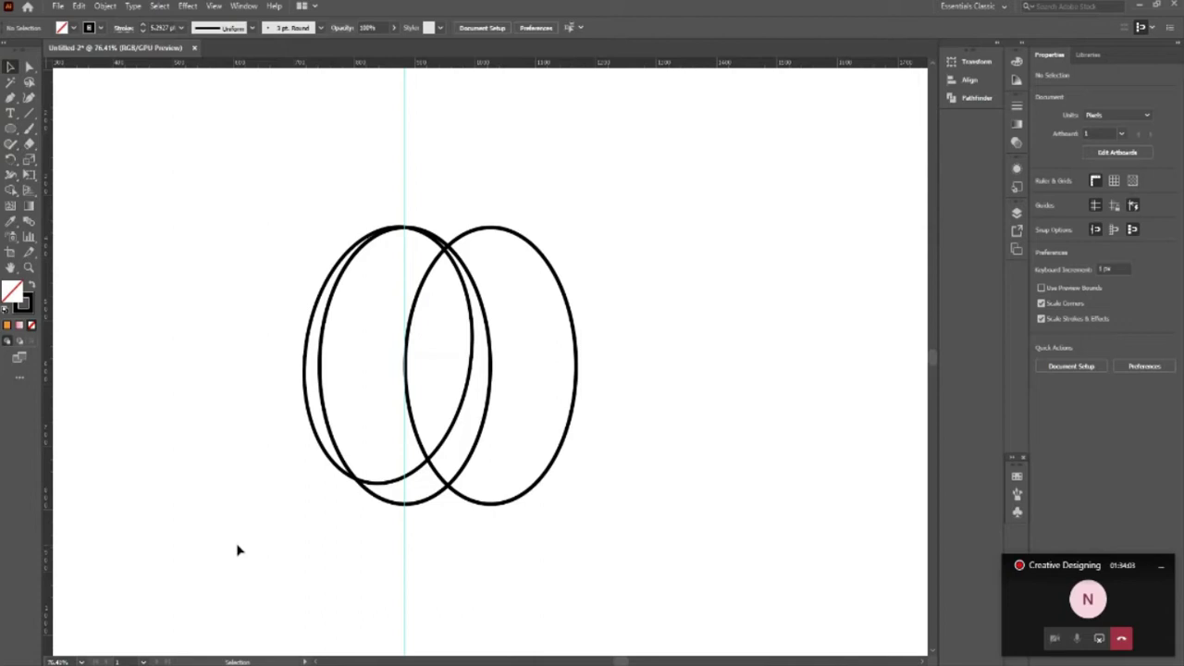
click(320, 439)
key(Left)
key(Left)
key(Left)
key(Left)
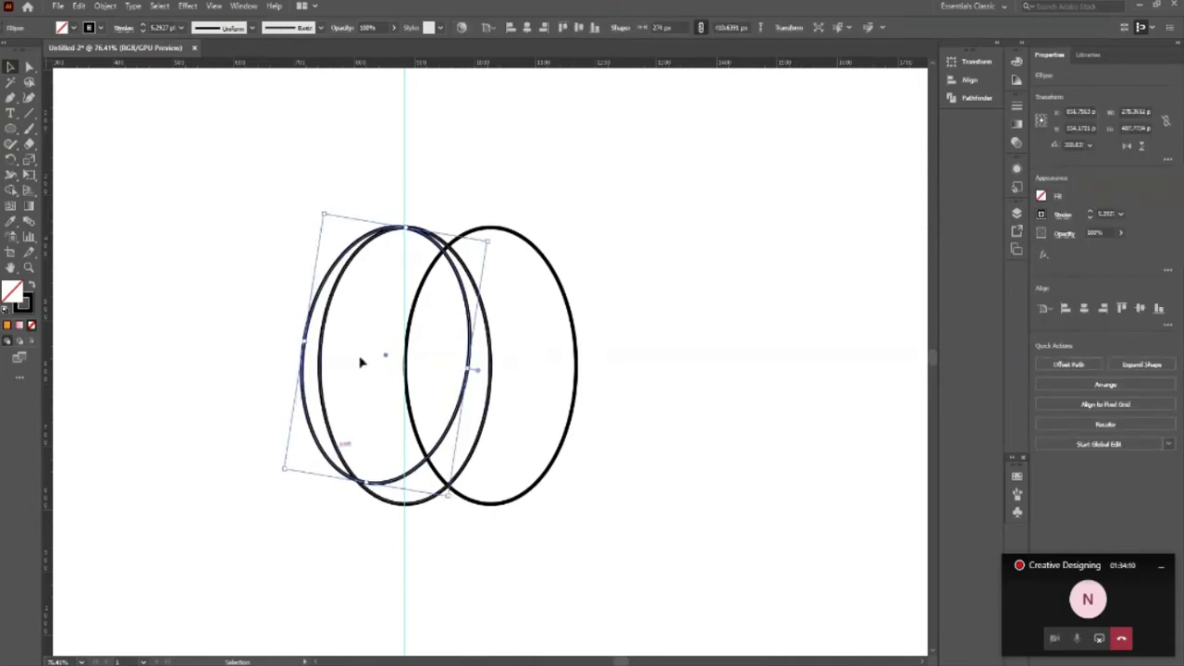
Step: Reflect the tilted ellipse across the vertical axis as a copy
right_click(321, 390)
mouse_move(388, 296)
click(463, 316)
click(712, 398)
Step: Move the mirrored ellipse right until it bulges past the right upright ellipse, matching the left side's offset
key(shift+Right)
key(shift+Right)
key(shift+Right)
key(shift+Right)
key(shift+Right)
key(shift+Right)
key(shift+Right)
key(shift+Right)
key(shift+Right)
key(shift+Right)
key(shift+Right)
key(shift+Right)
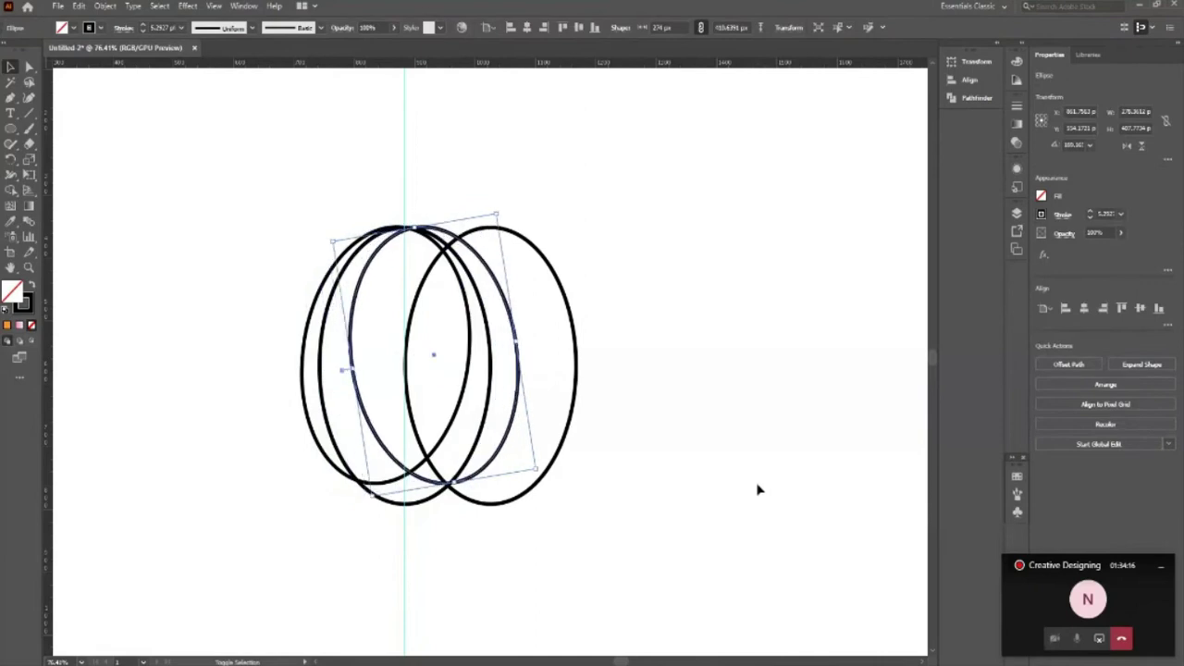
key(shift+Right)
key(shift+Right)
key(shift+Right)
key(shift+Right)
key(shift+Right)
key(shift+Right)
key(shift+Right)
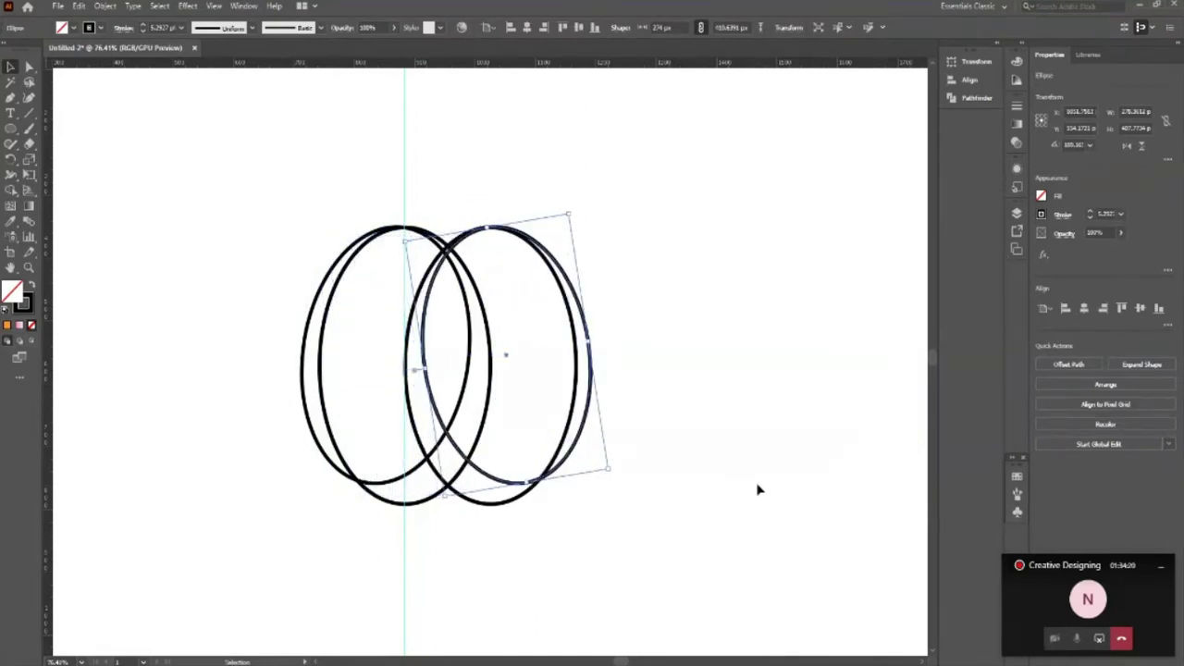
key(Right)
key(Right)
key(Right)
key(Right)
key(Right)
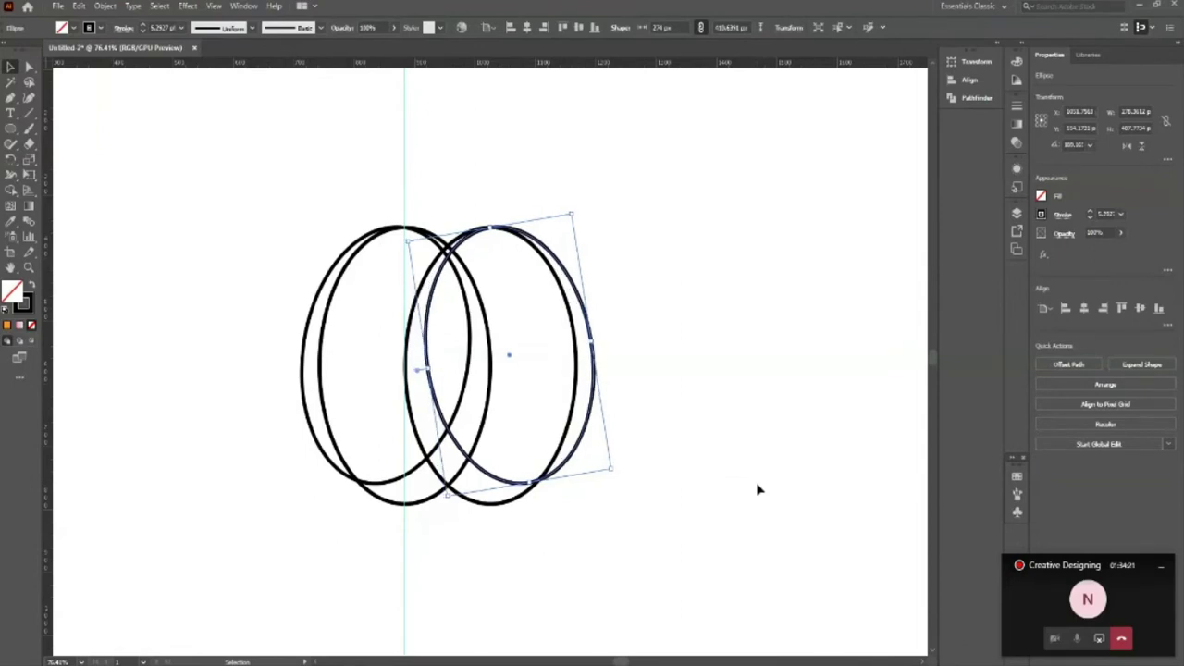
key(Left)
key(Left)
key(Left)
key(Left)
key(Left)
key(Right)
key(Right)
key(Right)
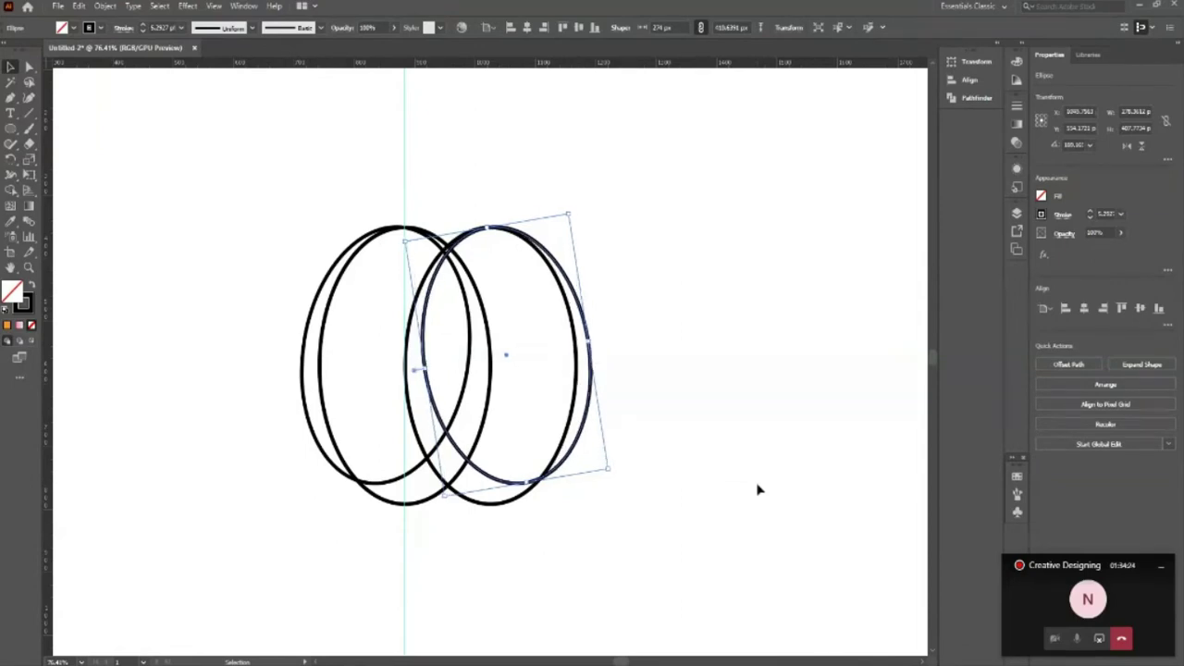
key(Right)
key(Right)
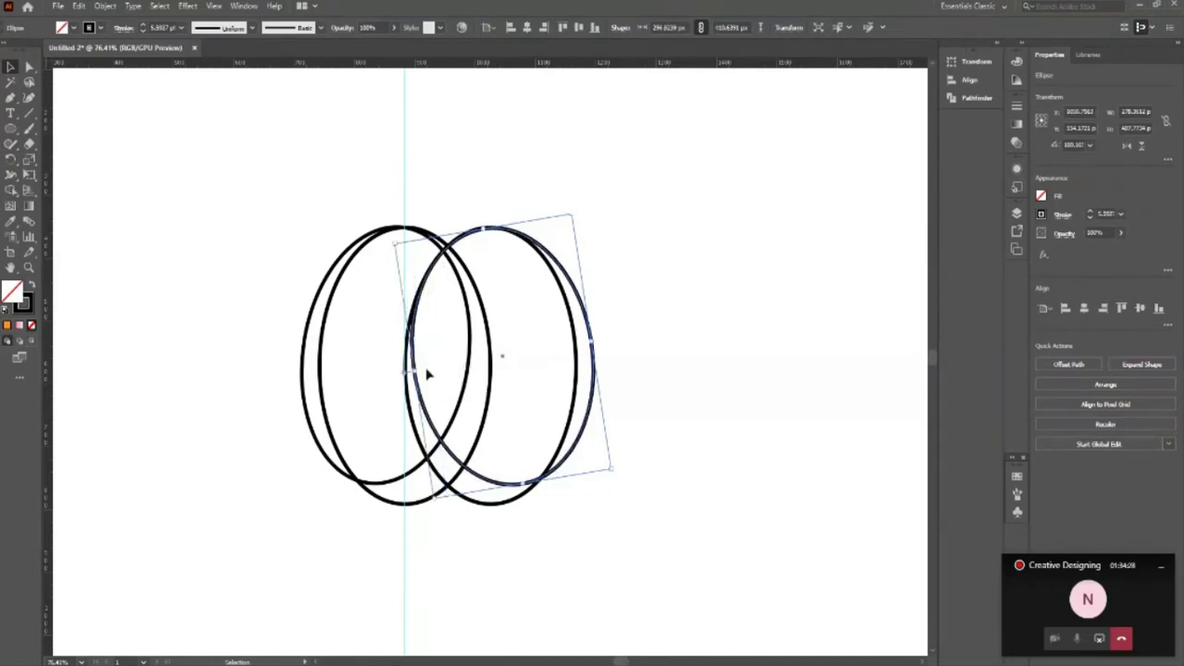
Step: Widen both tilted ellipses inward toward the inner edges of the upright ones, the mirrored one to about 297 px
click(731, 438)
click(304, 423)
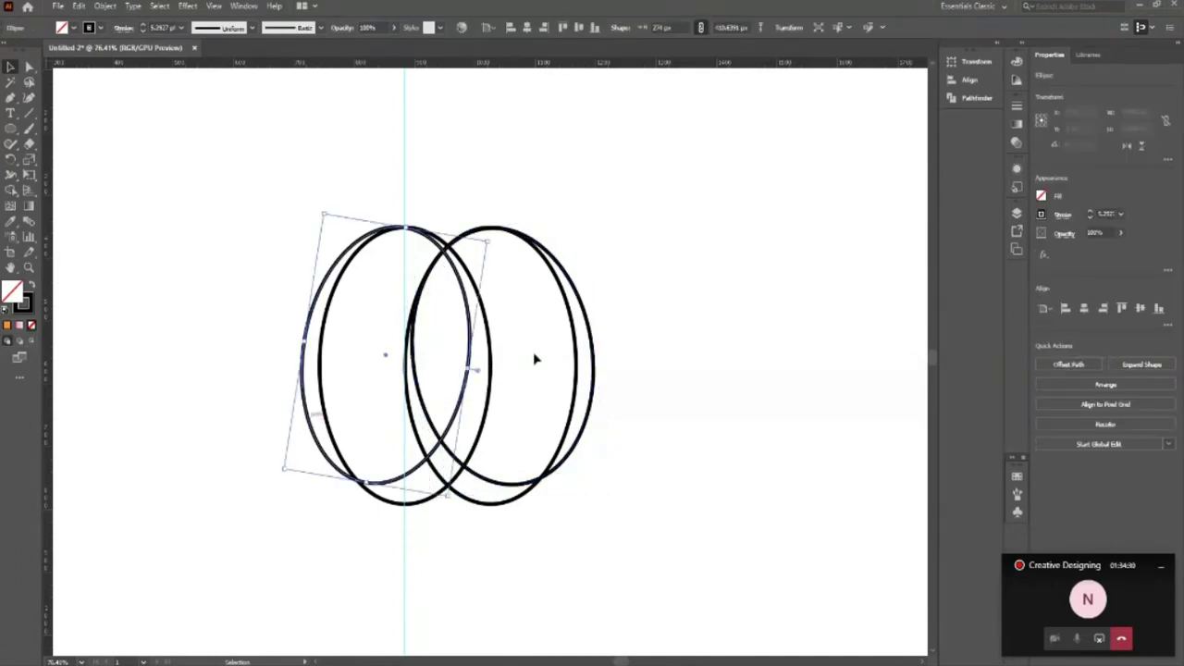
drag(470, 370, 490, 372)
click(694, 424)
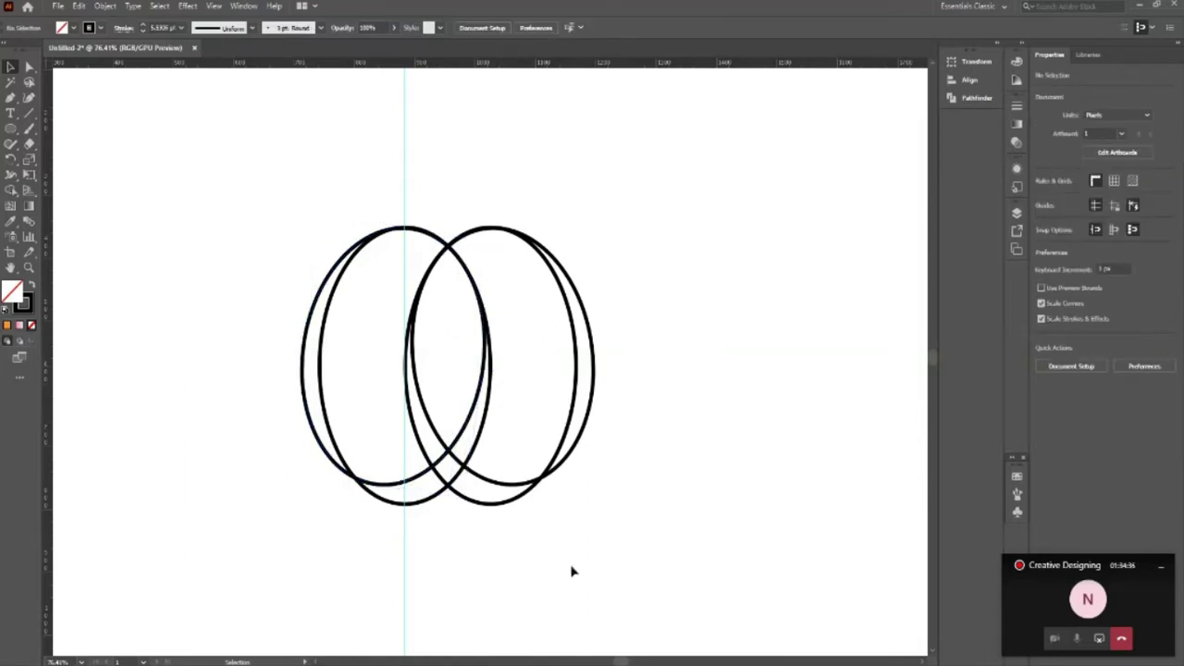
Step: Delete the vertical guide and fill all four ellipses with red
click(404, 585)
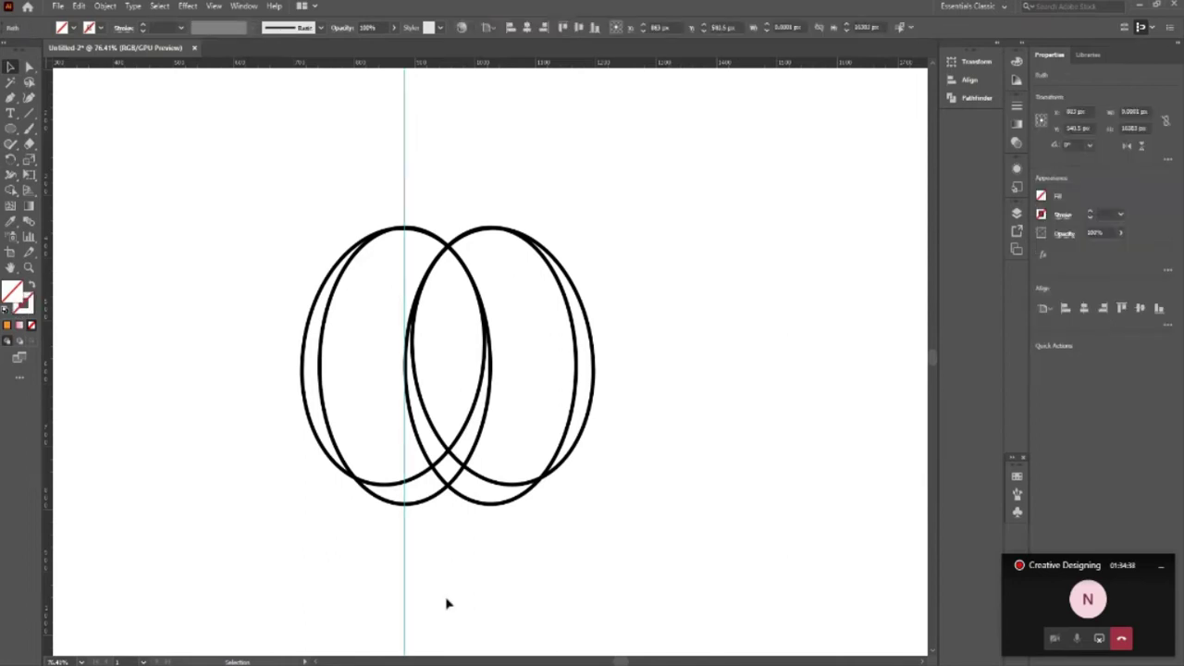
key(Delete)
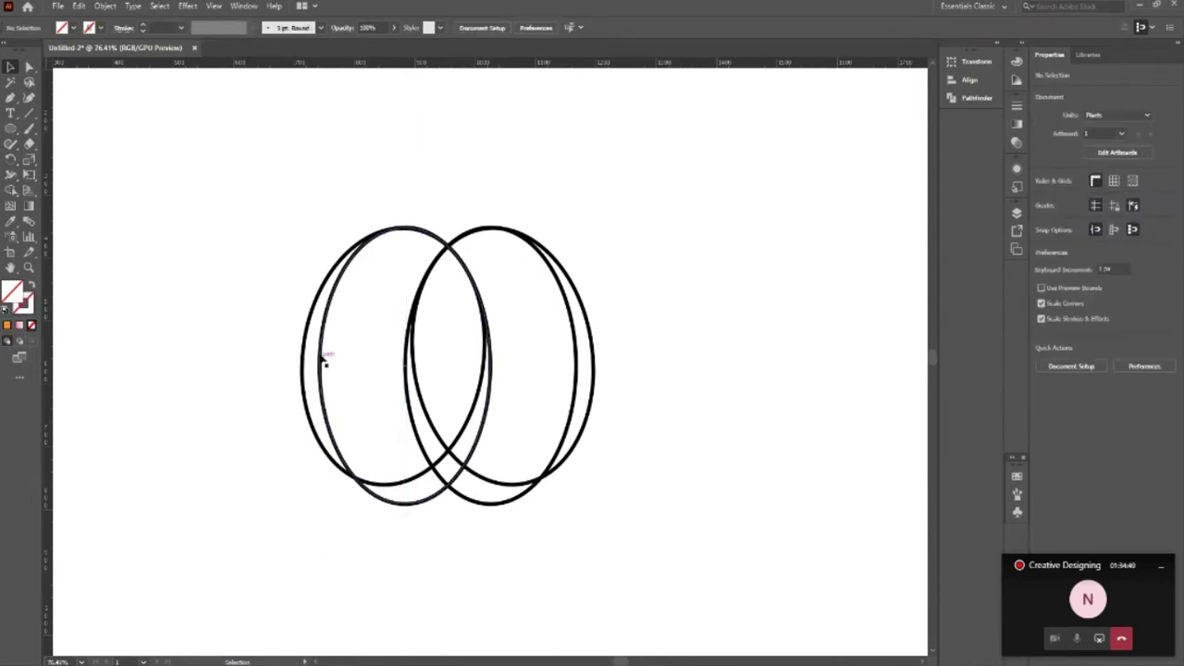
drag(245, 181, 705, 631)
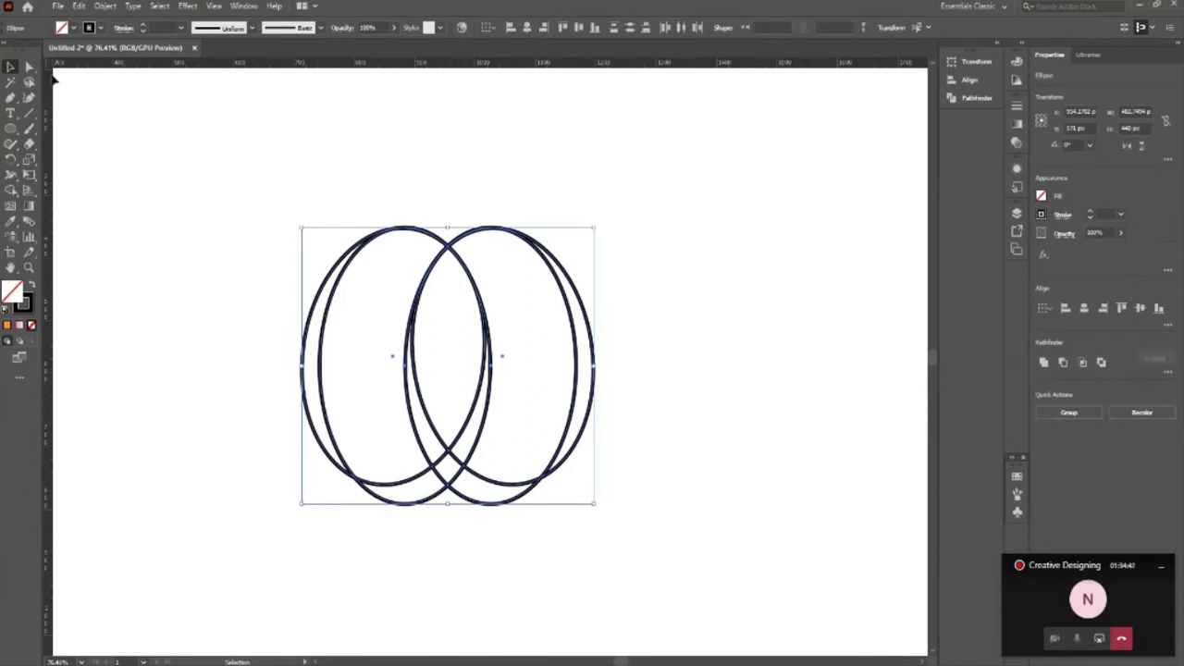
click(102, 29)
click(79, 31)
click(75, 29)
click(100, 49)
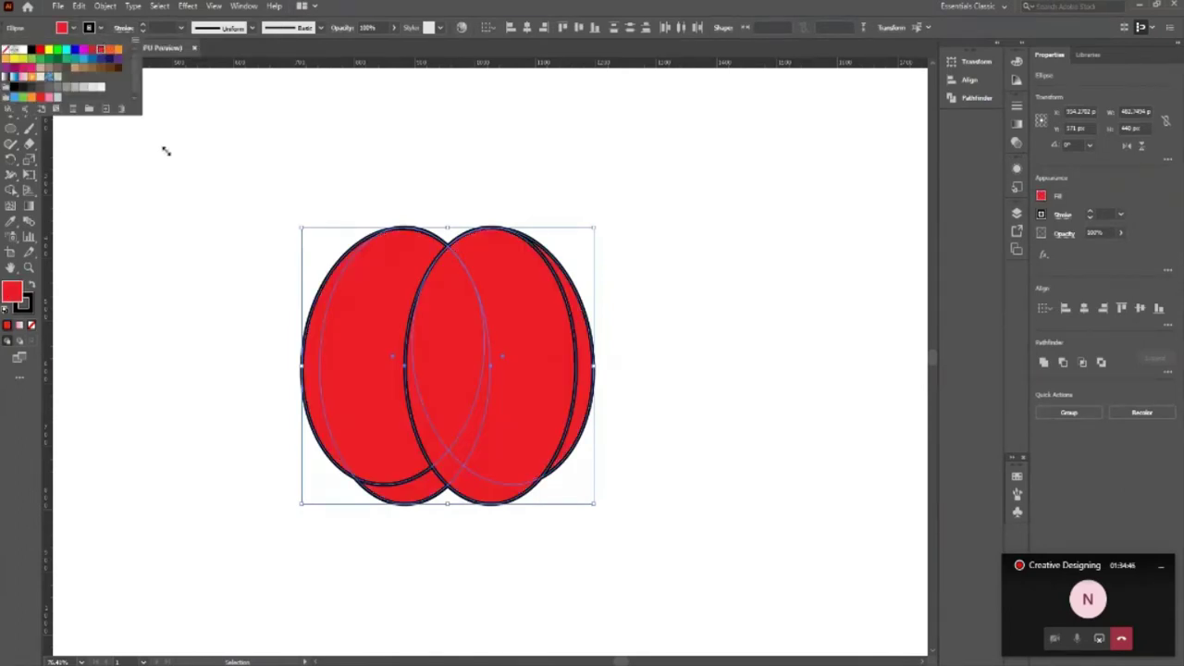
click(211, 333)
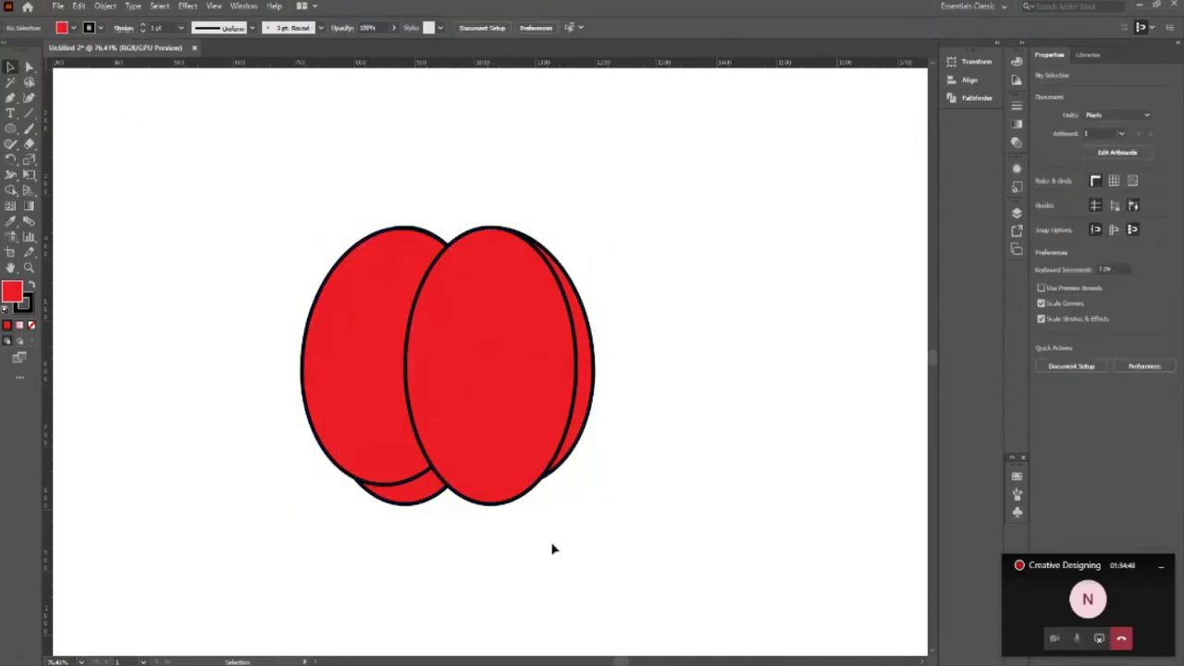
Step: Remove the stroke from all four red ellipses
drag(227, 186, 635, 586)
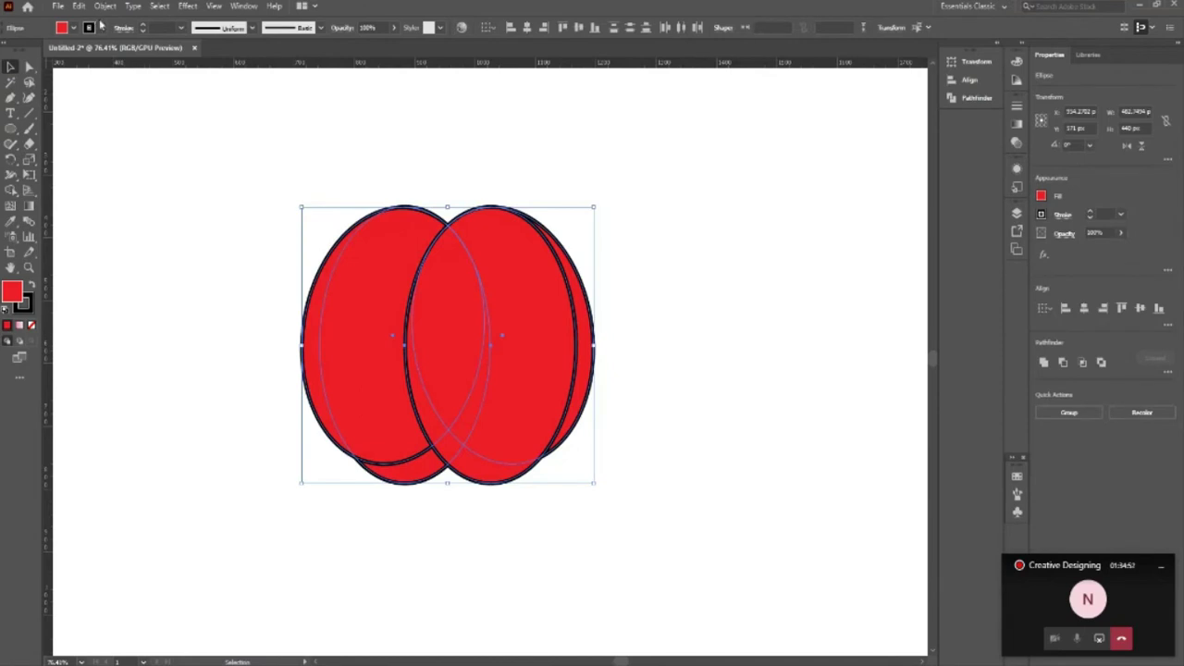
click(100, 27)
click(6, 50)
click(185, 269)
Step: Duplicate the four red ellipses and place the copy to the left of the original shape
key(z)
mouse_move(537, 480)
mouse_down()
mouse_move(464, 507)
mouse_move(549, 454)
mouse_move(576, 494)
mouse_up()
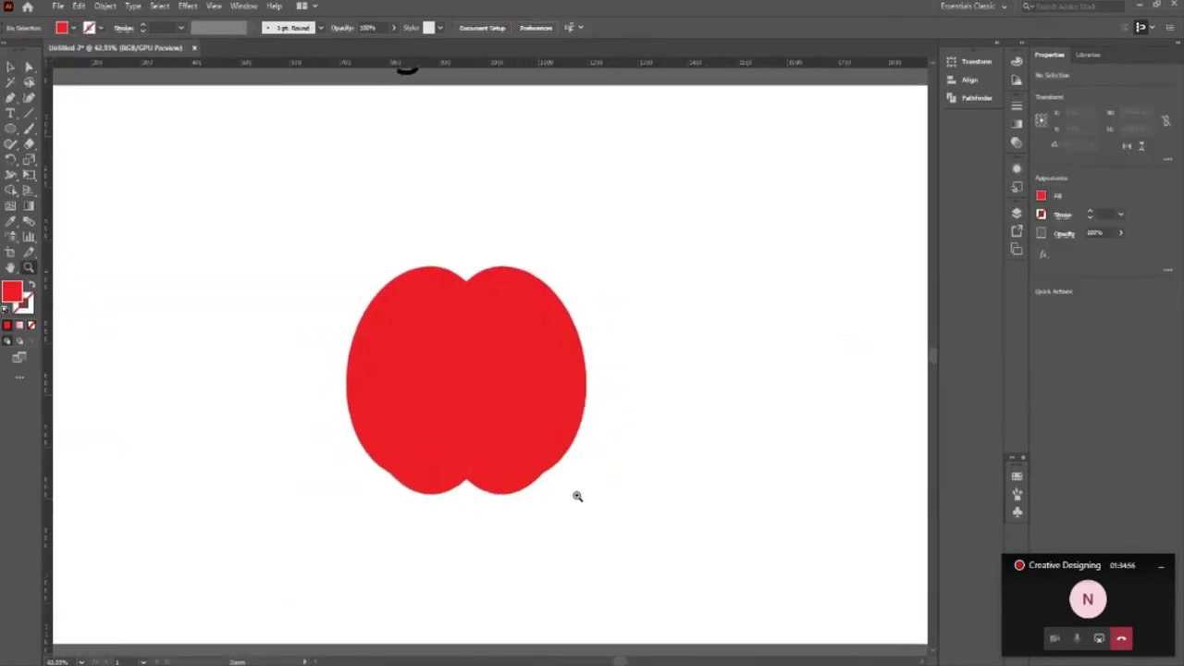
key(v)
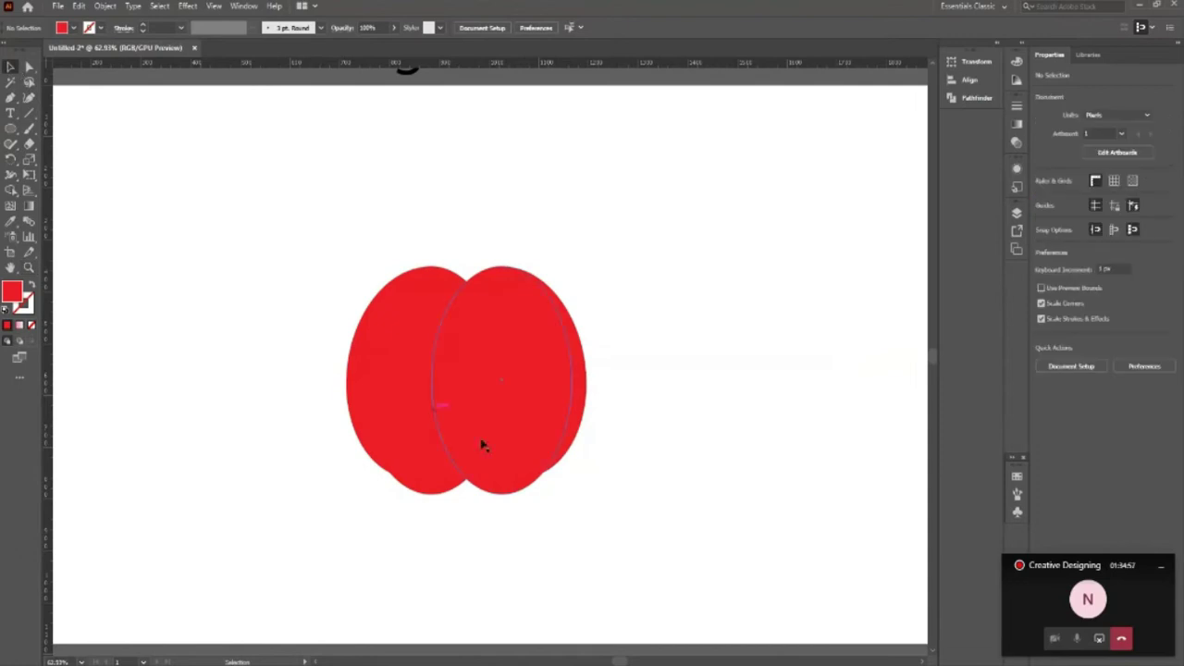
click(571, 448)
click(582, 534)
drag(273, 228, 709, 611)
drag(520, 415, 226, 411)
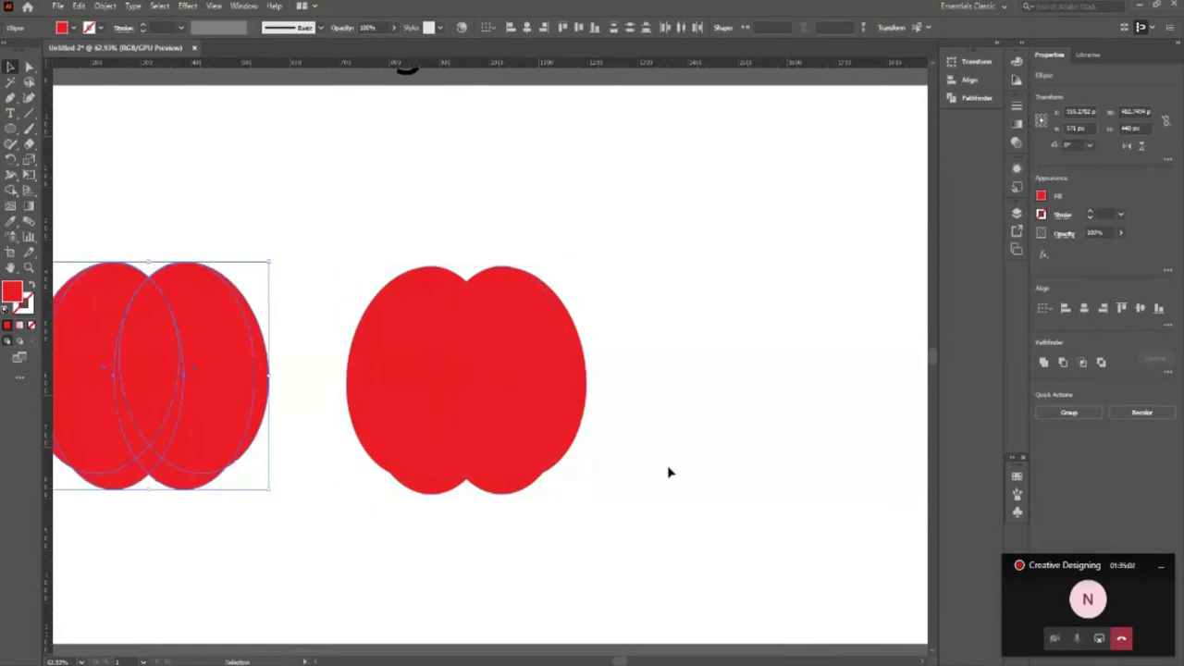
Step: Slightly rotate the two outer tilted ellipses of the original shape to refine its lower side contours
drag(336, 219, 647, 617)
click(486, 549)
click(376, 441)
drag(330, 470, 335, 473)
click(430, 529)
click(565, 436)
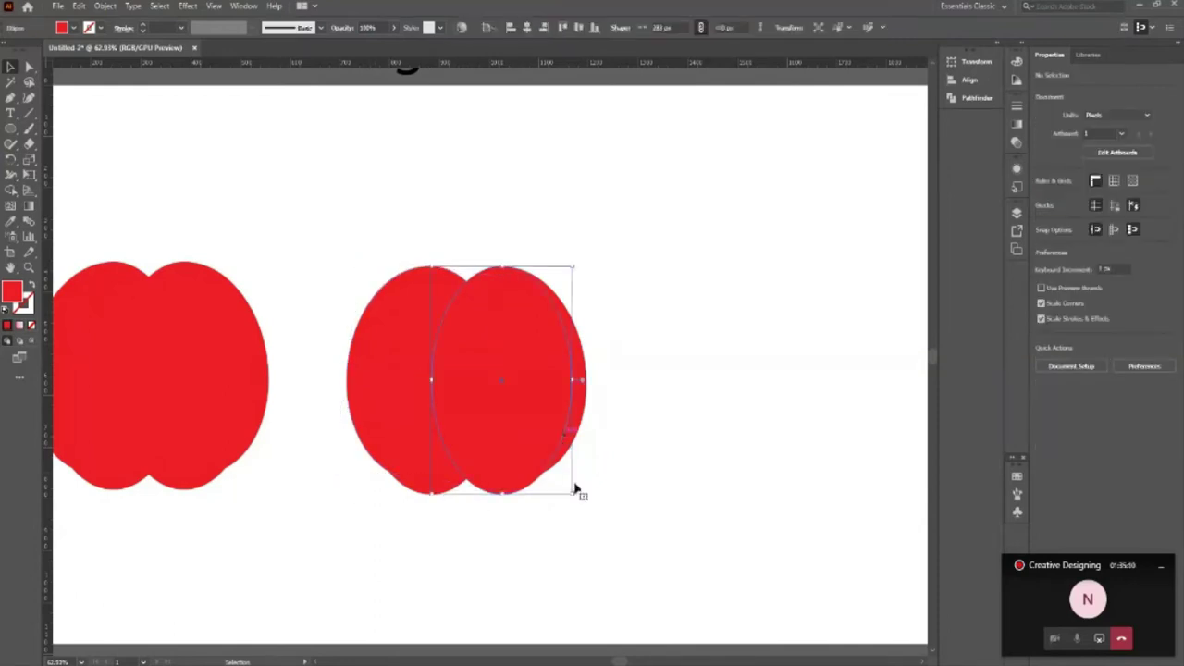
drag(584, 404, 597, 507)
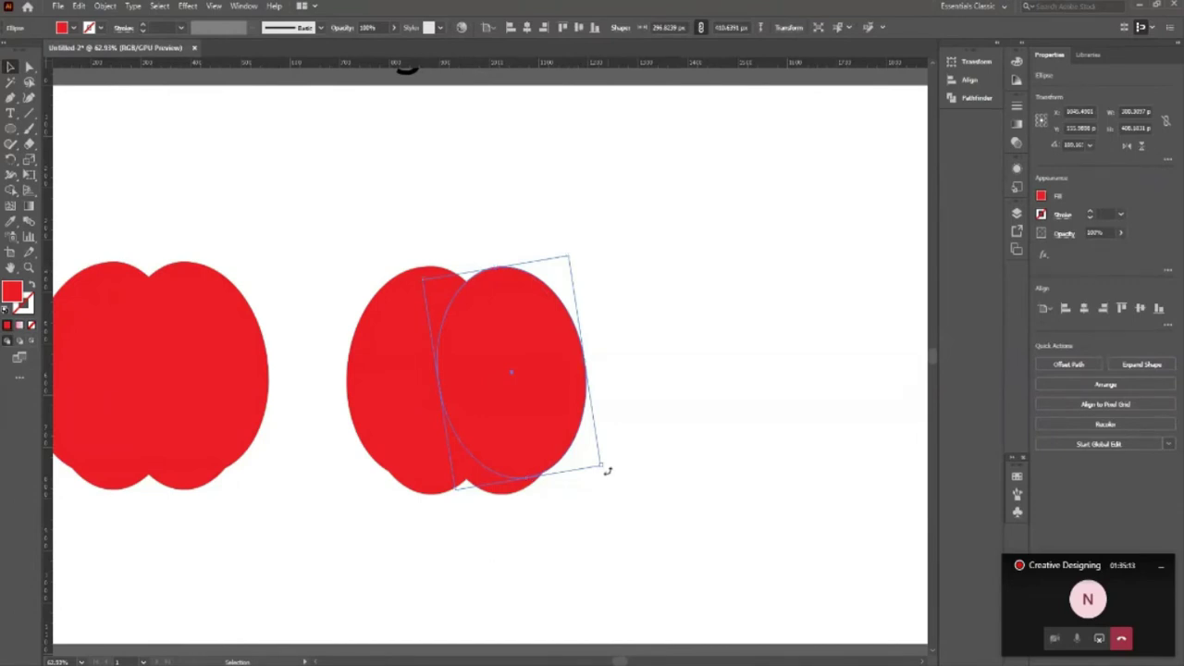
click(688, 536)
Step: Select the four overlapping ellipses of the original shape and merge them into a single shape with Pathfinder Unite
drag(326, 207, 689, 657)
key(z)
drag(640, 472, 724, 477)
drag(288, 491, 320, 490)
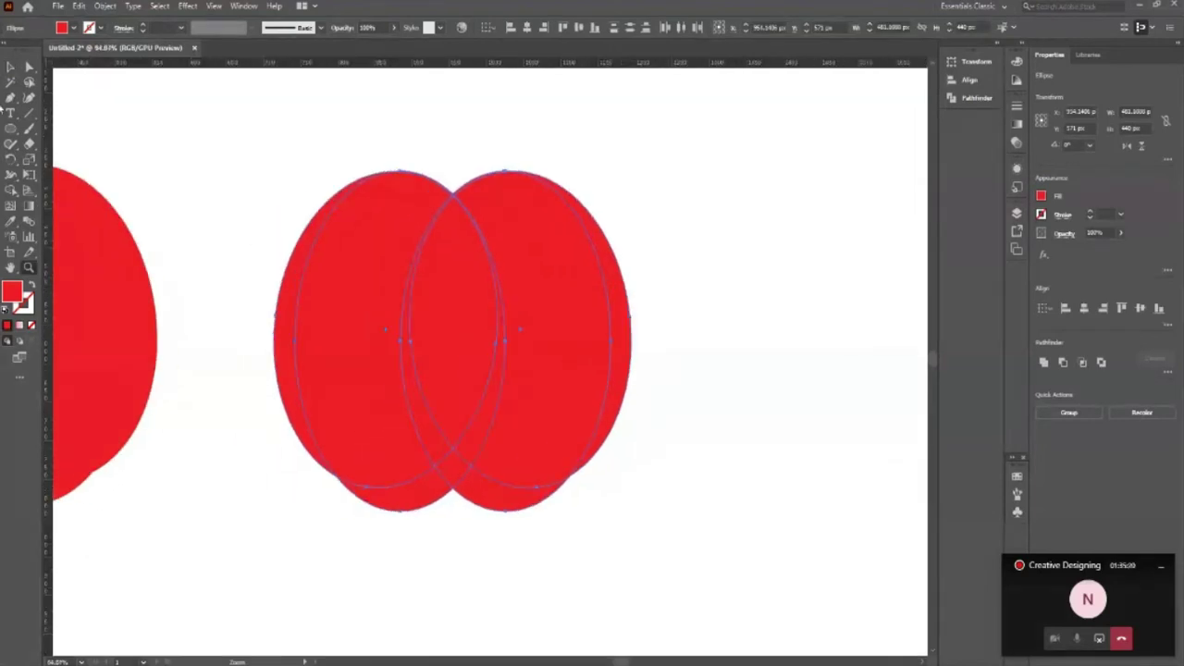
click(10, 68)
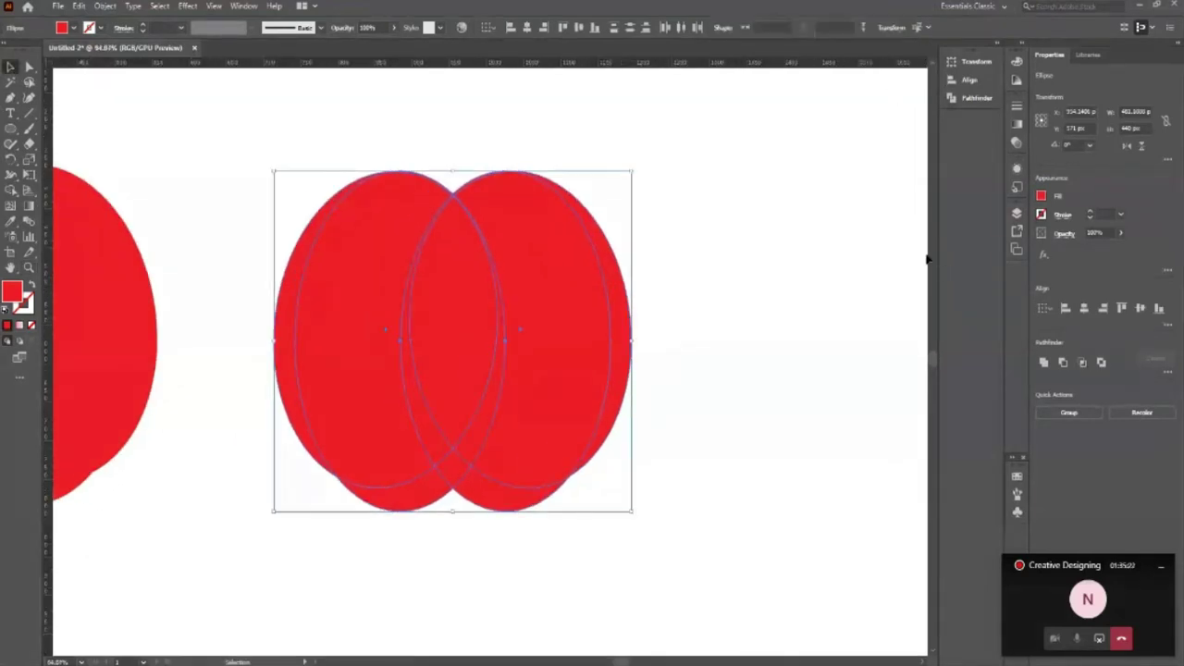
click(1016, 213)
click(1016, 213)
click(977, 97)
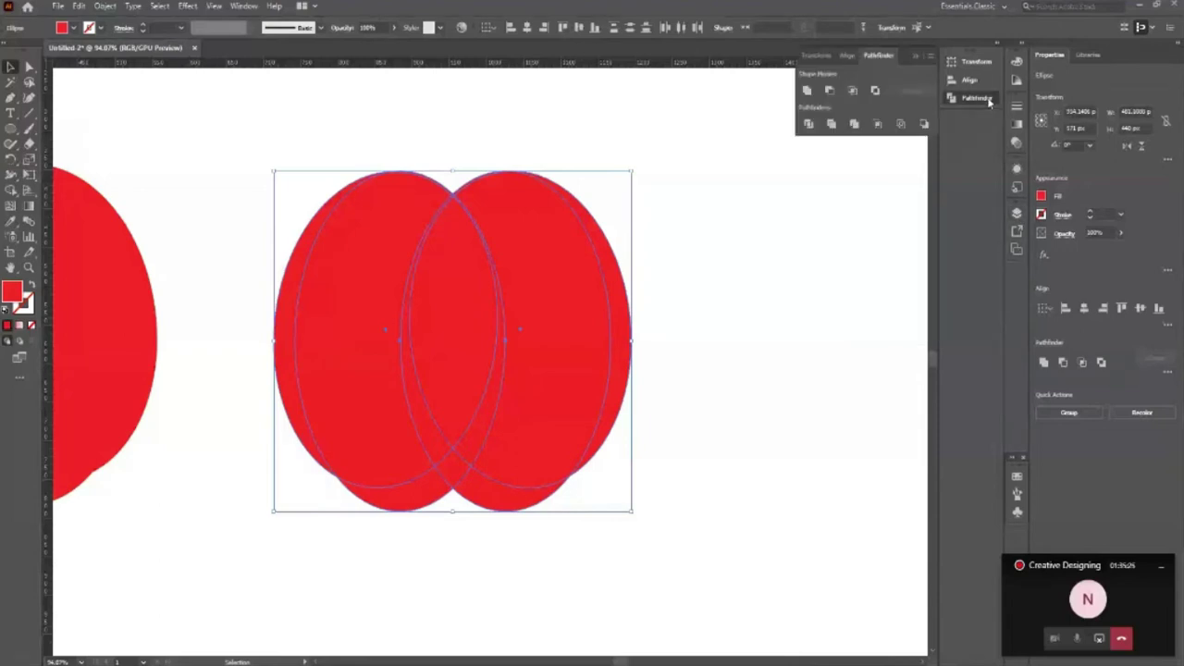
click(807, 89)
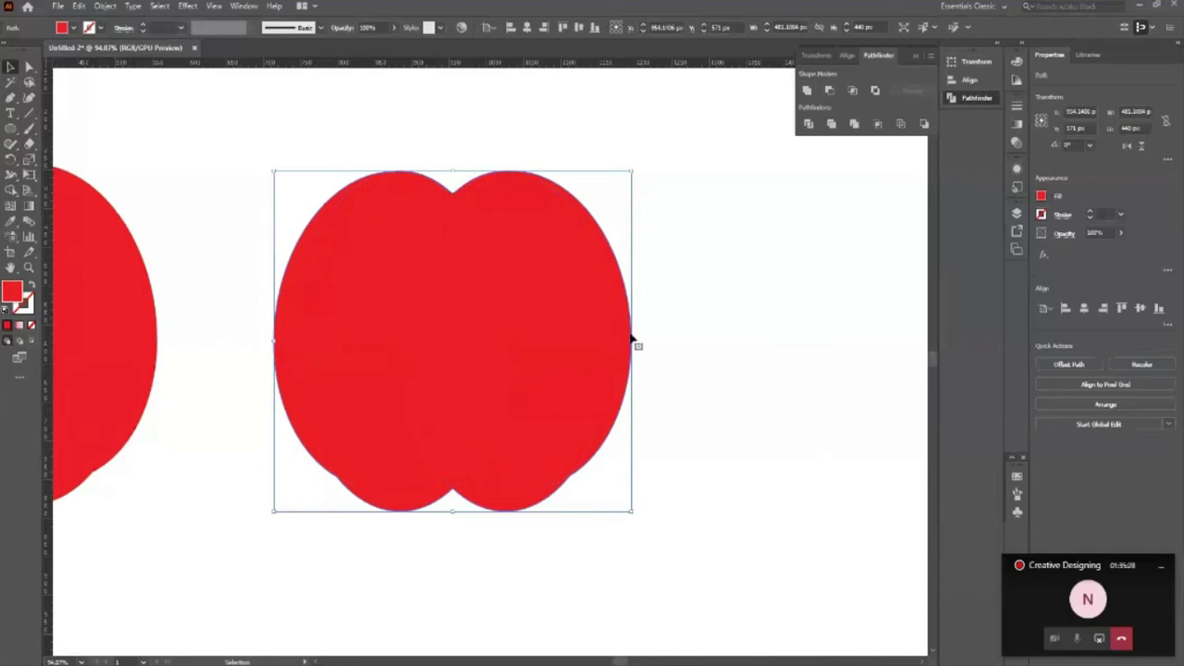
Step: Widen the merged red shape to about 487 px and round the corner of its lower centre notch
drag(634, 339, 637, 339)
click(730, 397)
click(400, 396)
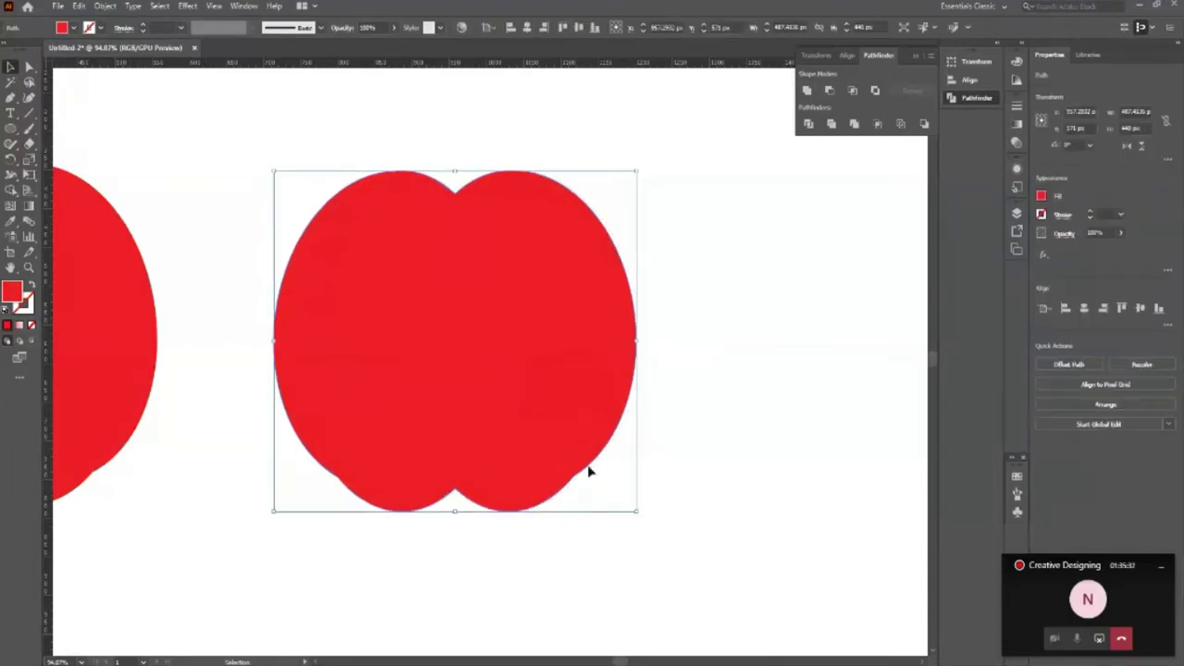
key(a)
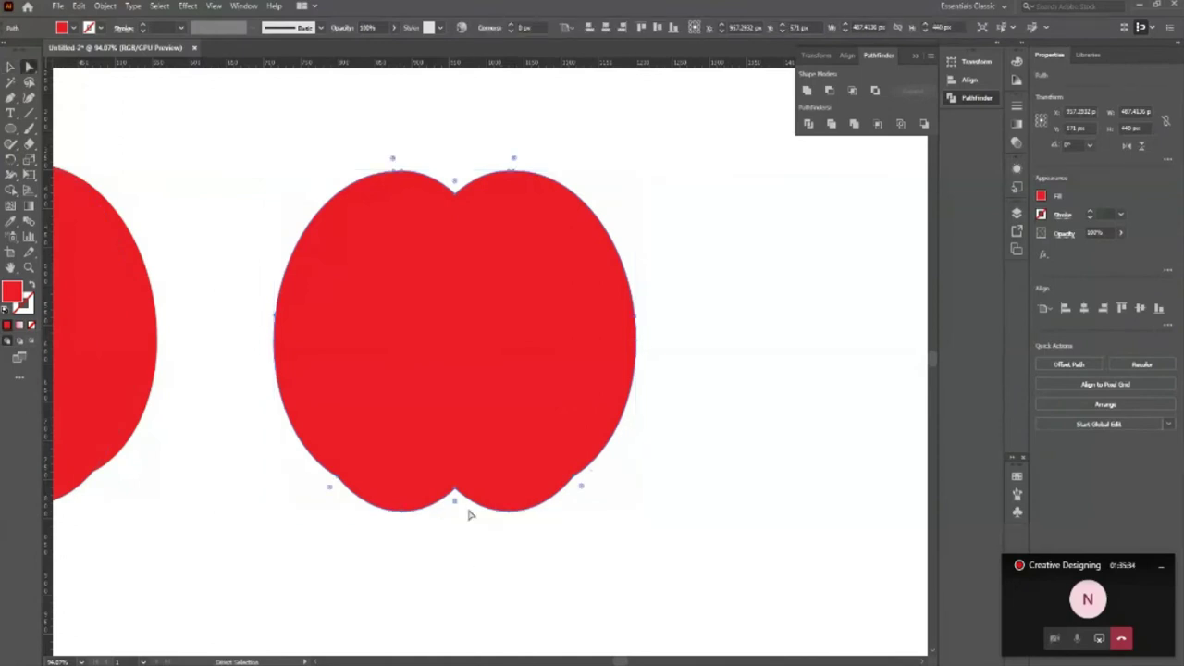
drag(455, 510, 455, 525)
Step: Smooth the bumps on both lower side contours of the merged apple shape with the Smooth tool
drag(279, 163, 634, 539)
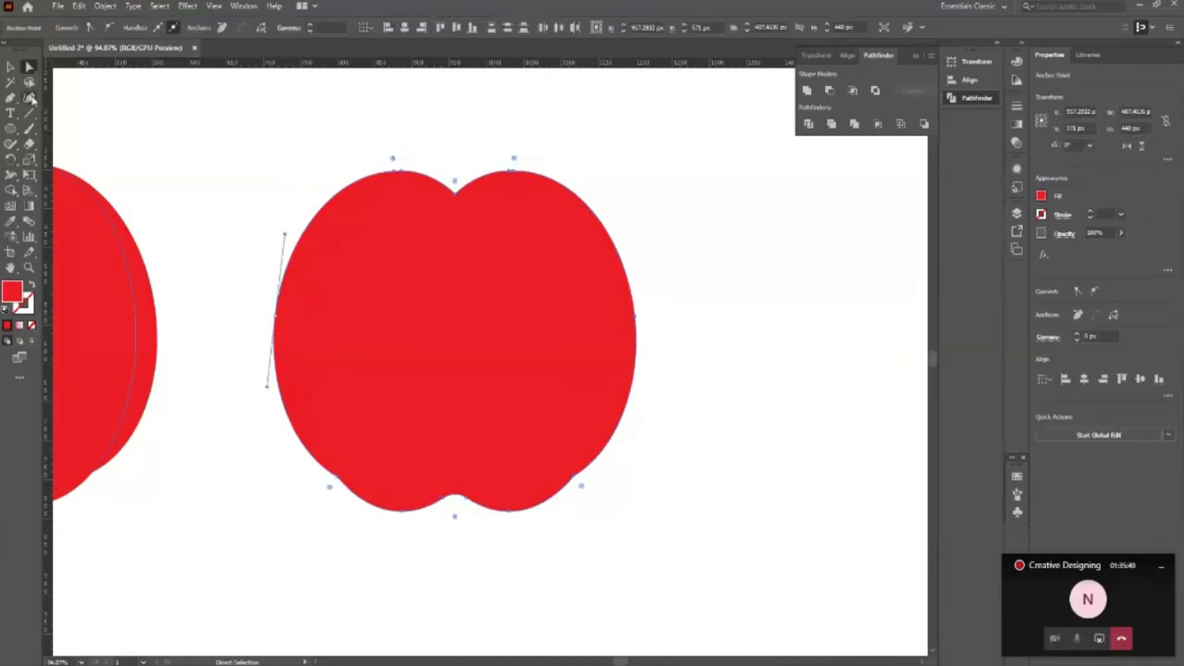
click(12, 143)
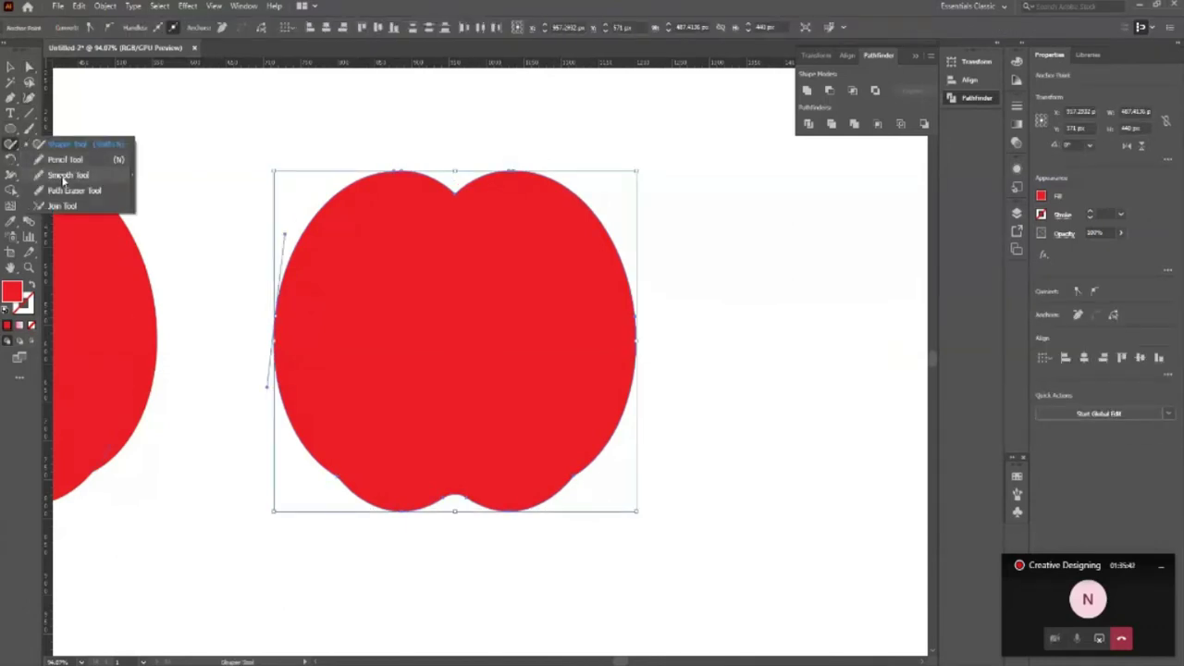
click(65, 176)
ctrl+click(343, 474)
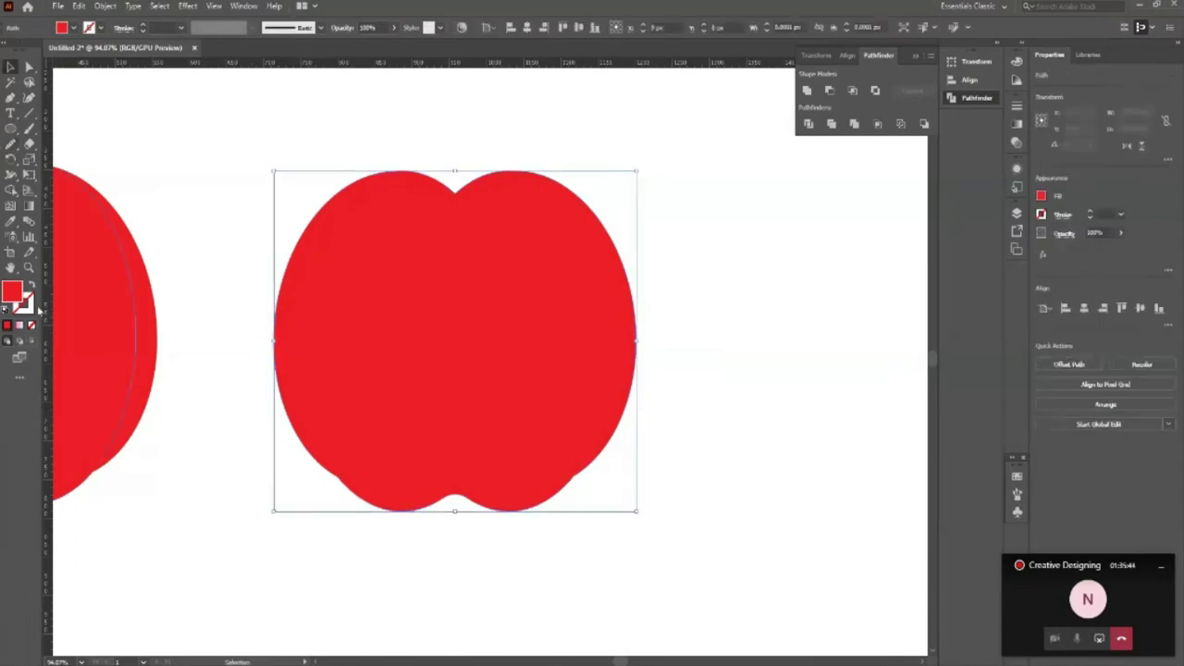
mouse_move(334, 474)
mouse_down()
mouse_move(354, 513)
mouse_move(374, 509)
mouse_move(253, 415)
mouse_up()
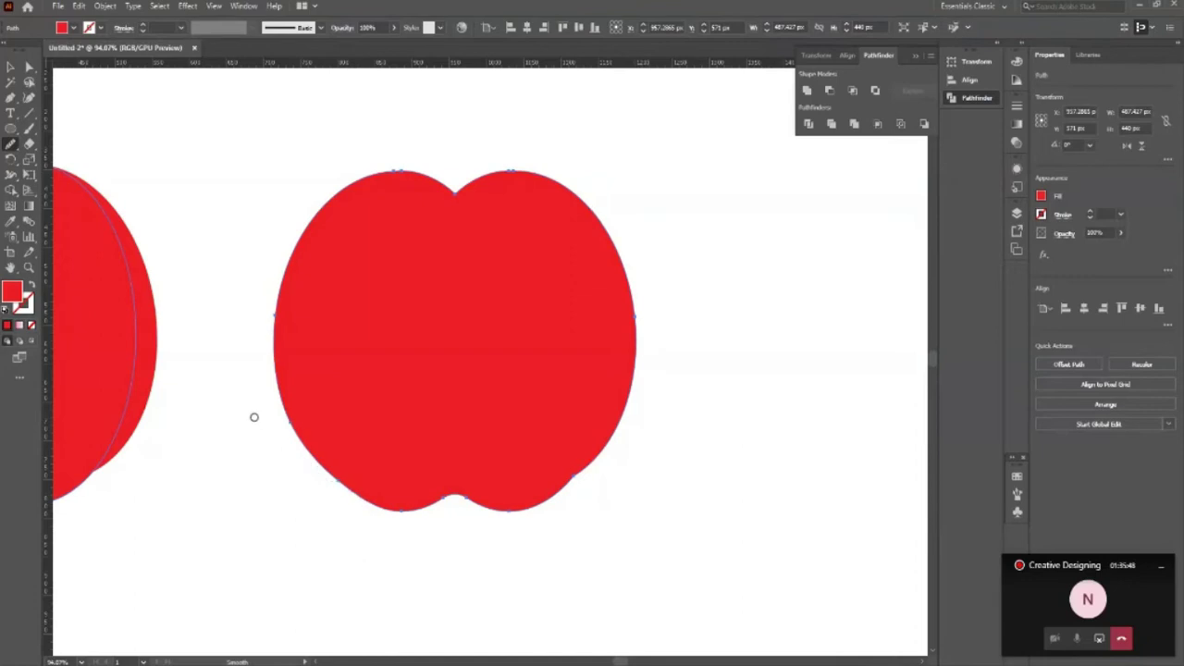
mouse_move(572, 478)
mouse_down()
mouse_move(594, 458)
mouse_move(558, 500)
mouse_up()
key(v)
click(650, 505)
Step: Examine the outline of the smoothed apple shape, including its upper and lower notches
key(z)
drag(478, 442, 294, 485)
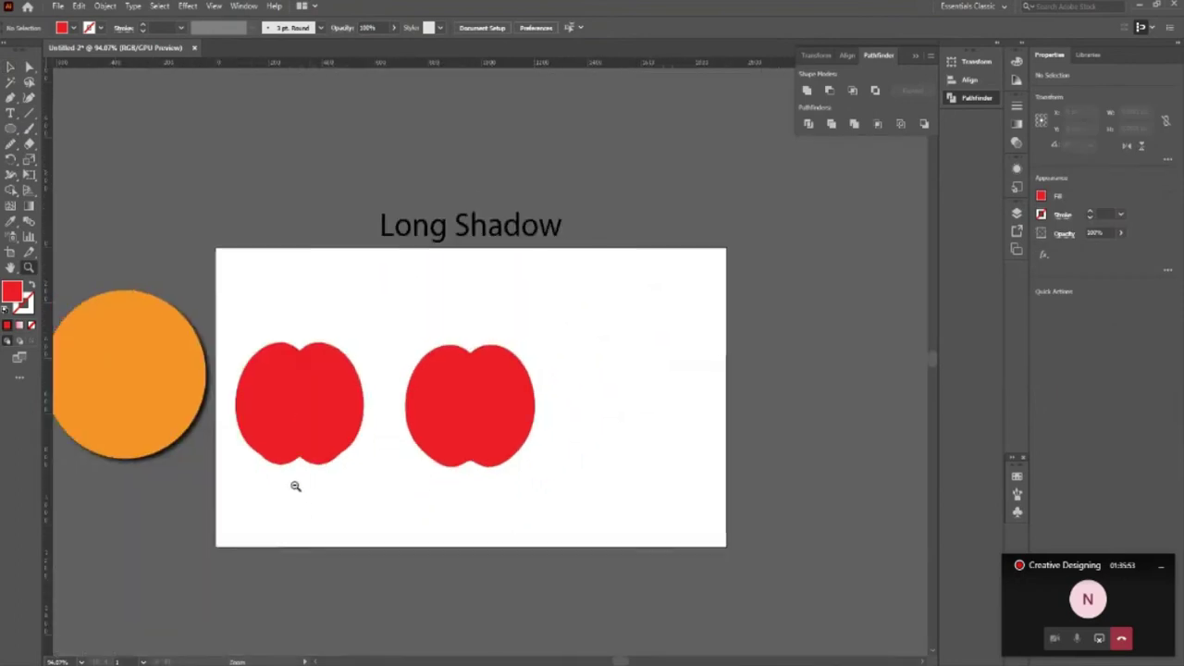
click(536, 356)
click(489, 484)
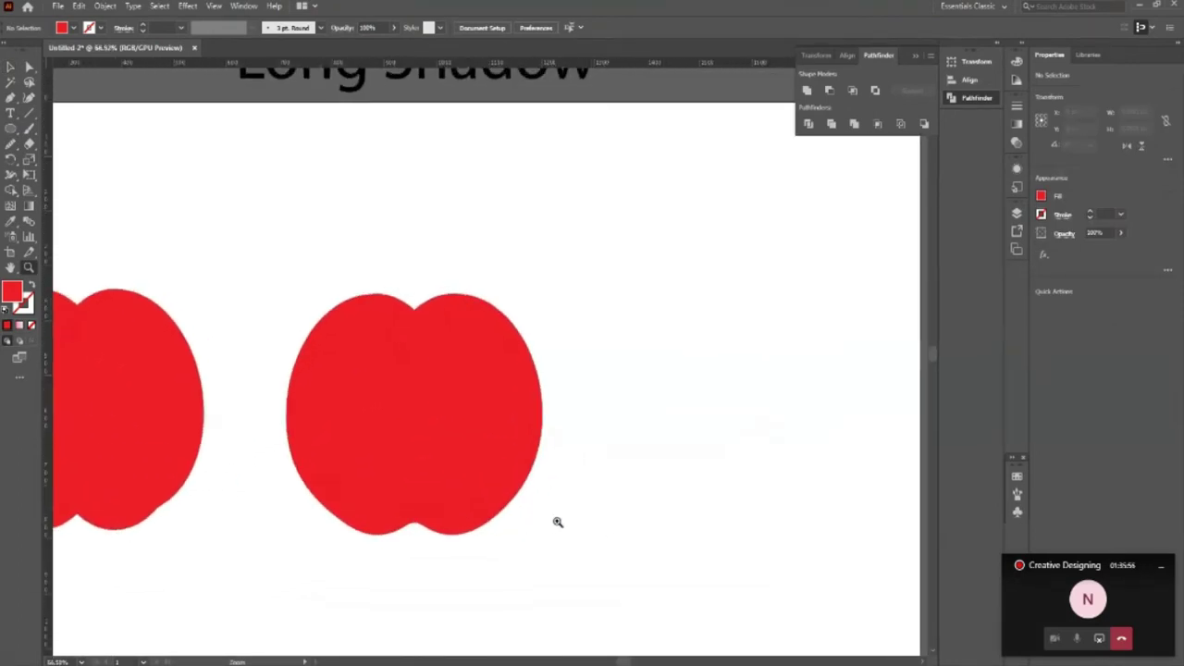
click(434, 467)
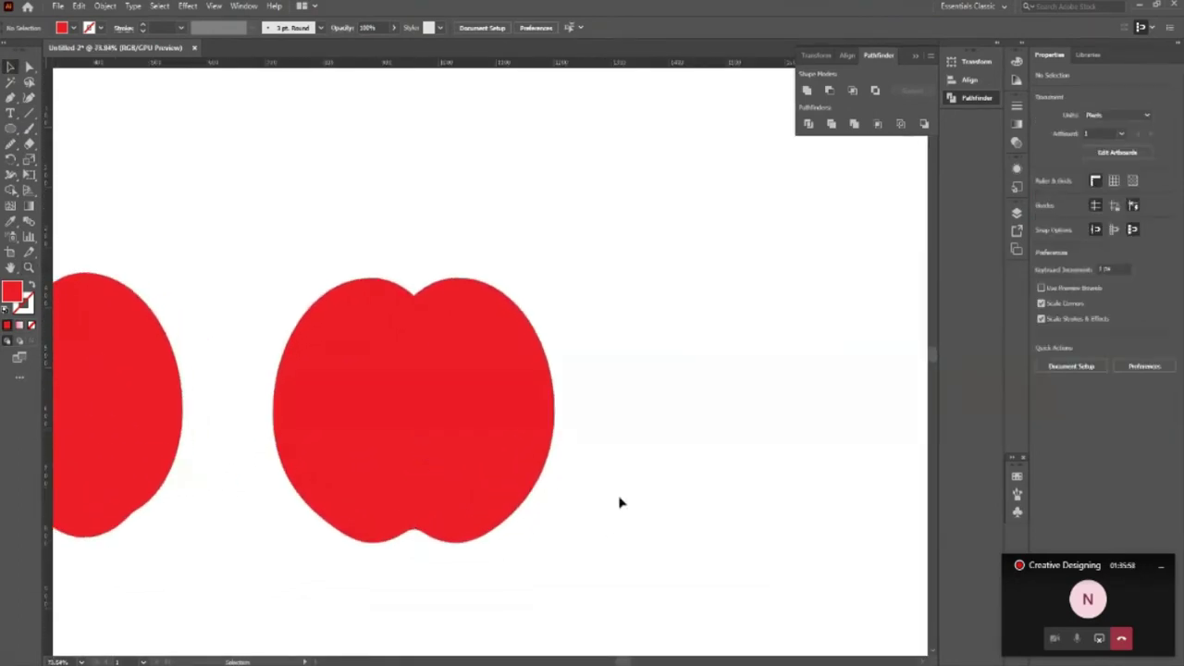
click(473, 328)
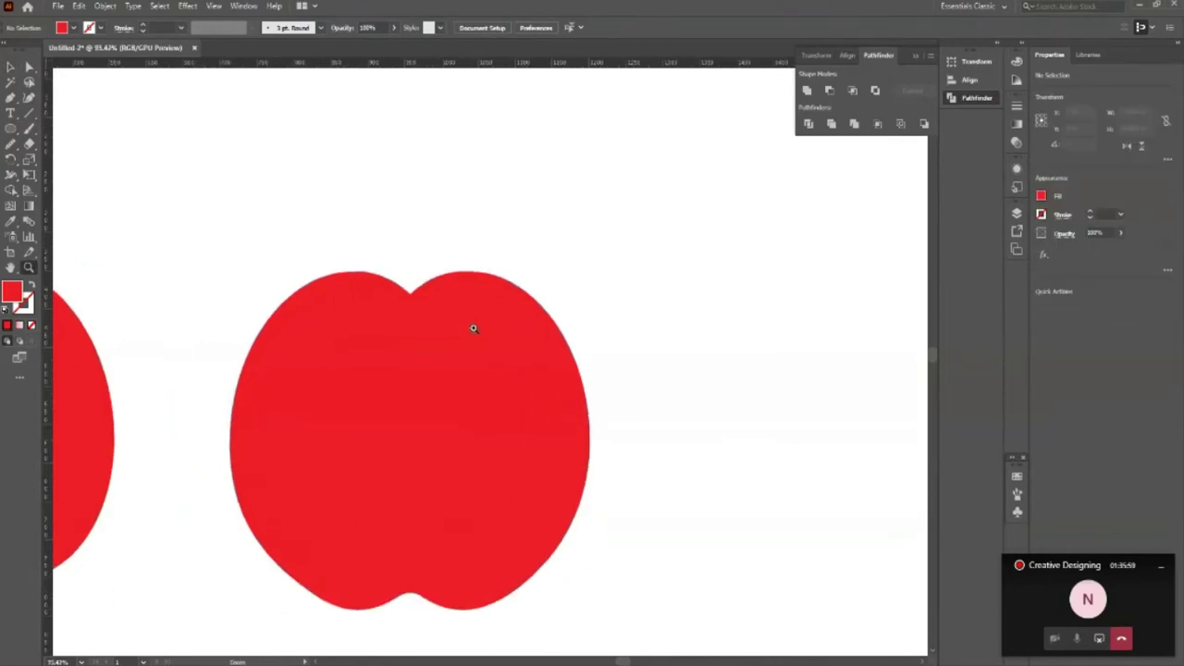
click(390, 299)
scroll(624, 283, down, 2)
alt+click(620, 281)
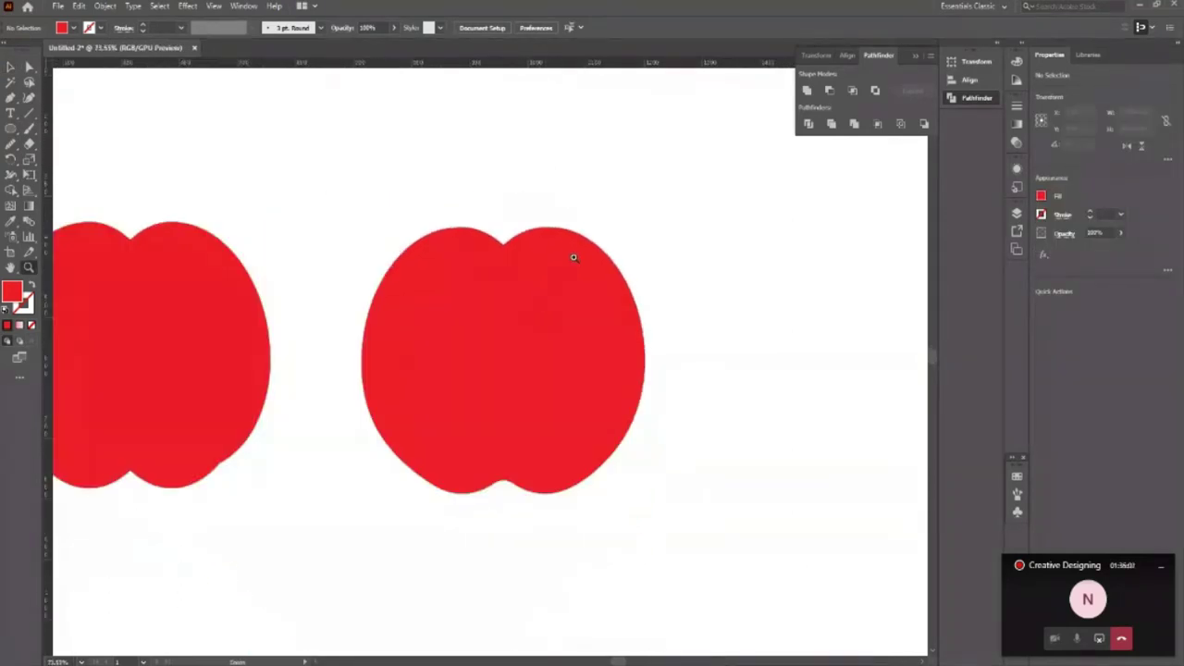
Step: Draw a curved stem line about 49 px wide and 140 px tall with the Pencil tool, running through the apple's upper notch
click(560, 236)
key(n)
mouse_move(435, 184)
mouse_down()
mouse_move(467, 215)
mouse_move(475, 248)
mouse_up()
key(ctrl+z)
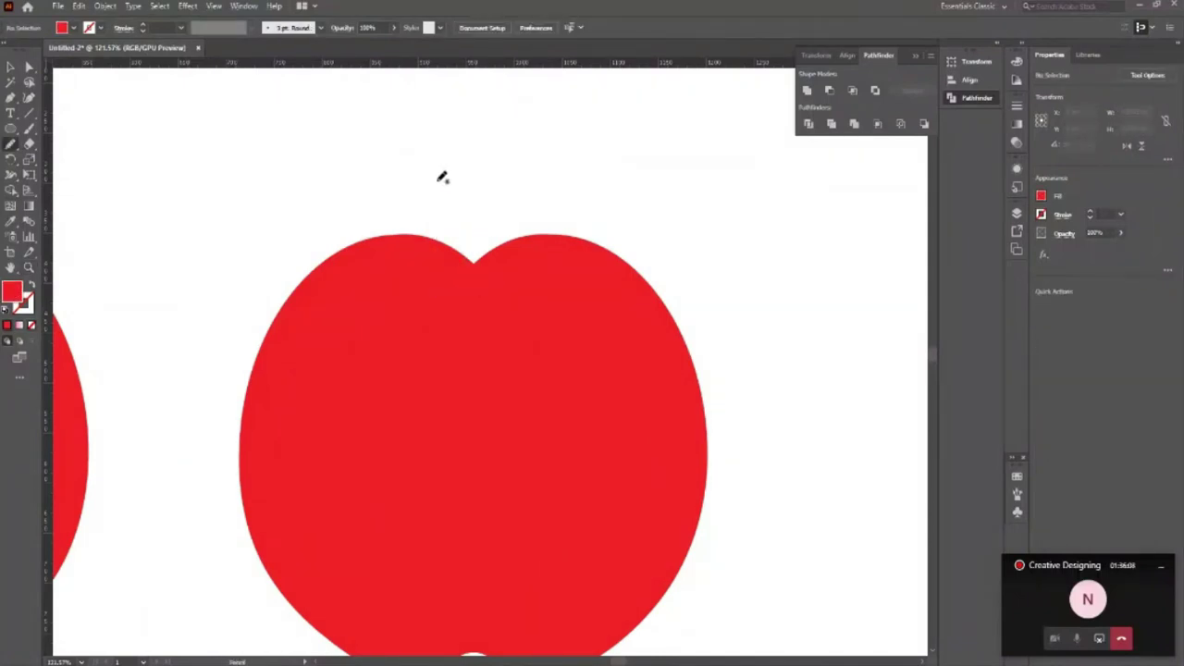
mouse_move(435, 183)
mouse_down()
mouse_move(453, 191)
mouse_move(481, 255)
mouse_up()
drag(479, 318, 479, 321)
click(10, 67)
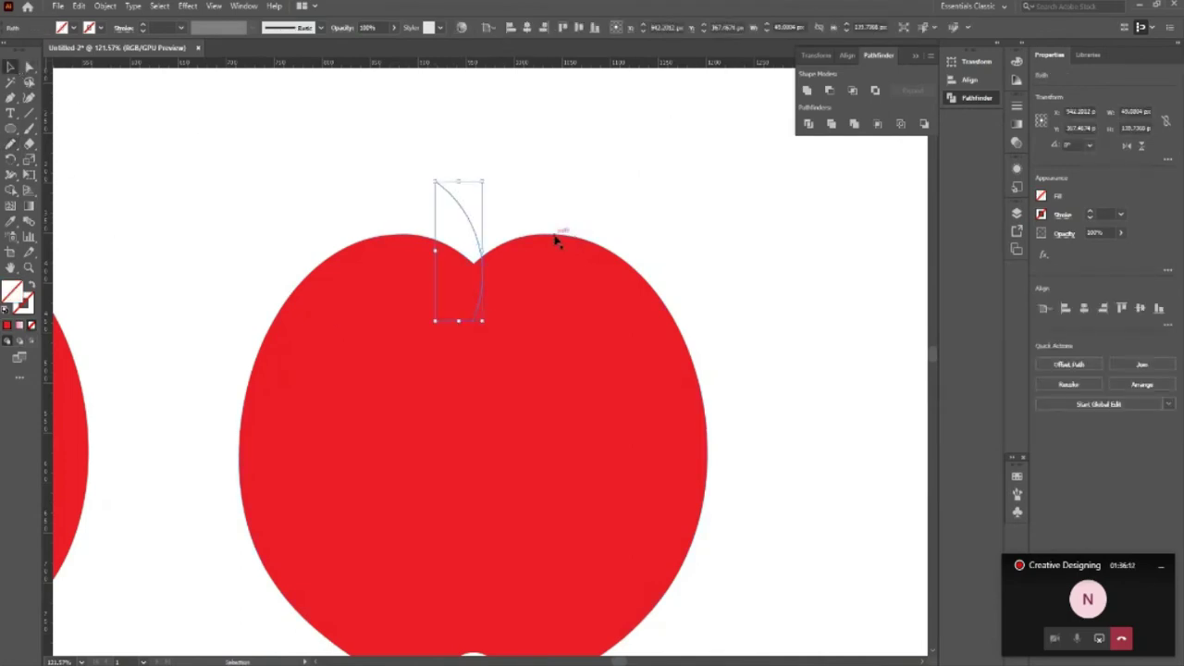
Step: Nudge the stem line slightly left so it passes through the point of the apple's upper notch
key(Left)
key(Left)
key(Left)
key(Left)
key(Left)
key(Left)
key(Left)
key(Left)
key(Left)
key(Left)
key(Left)
key(Left)
key(Left)
key(Left)
key(Left)
key(Left)
key(Left)
key(Left)
key(Left)
key(Left)
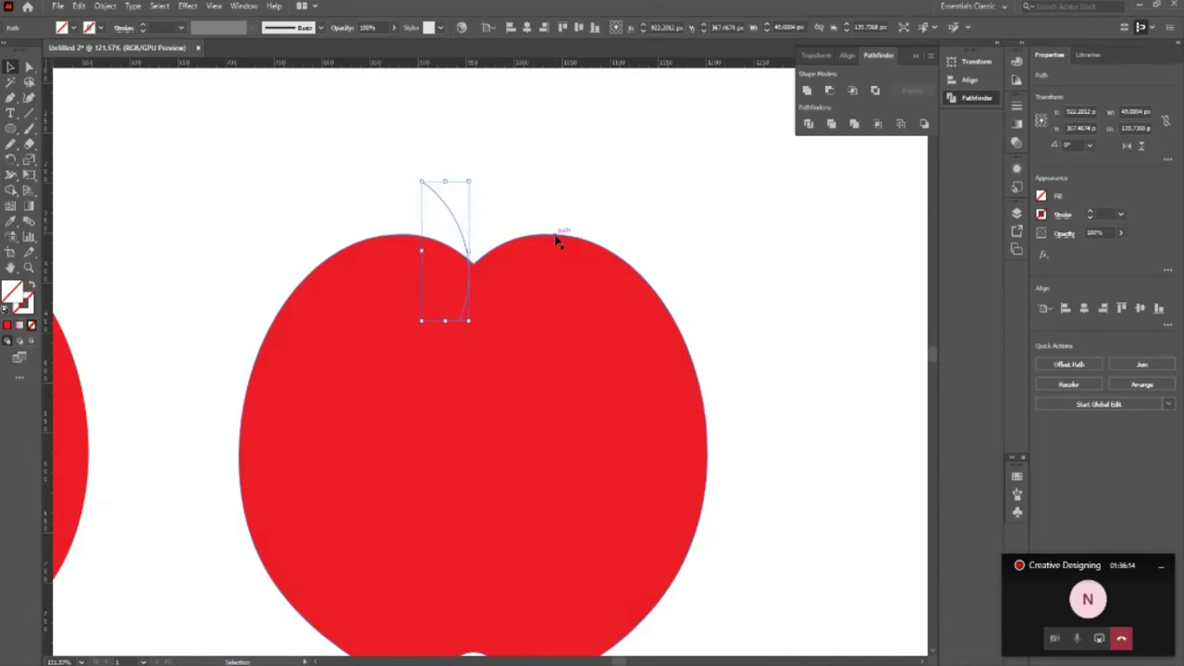
key(z)
mouse_move(433, 199)
mouse_down()
mouse_move(454, 205)
mouse_move(562, 340)
mouse_up()
Step: Give the stem line a black 8 px stroke
click(10, 66)
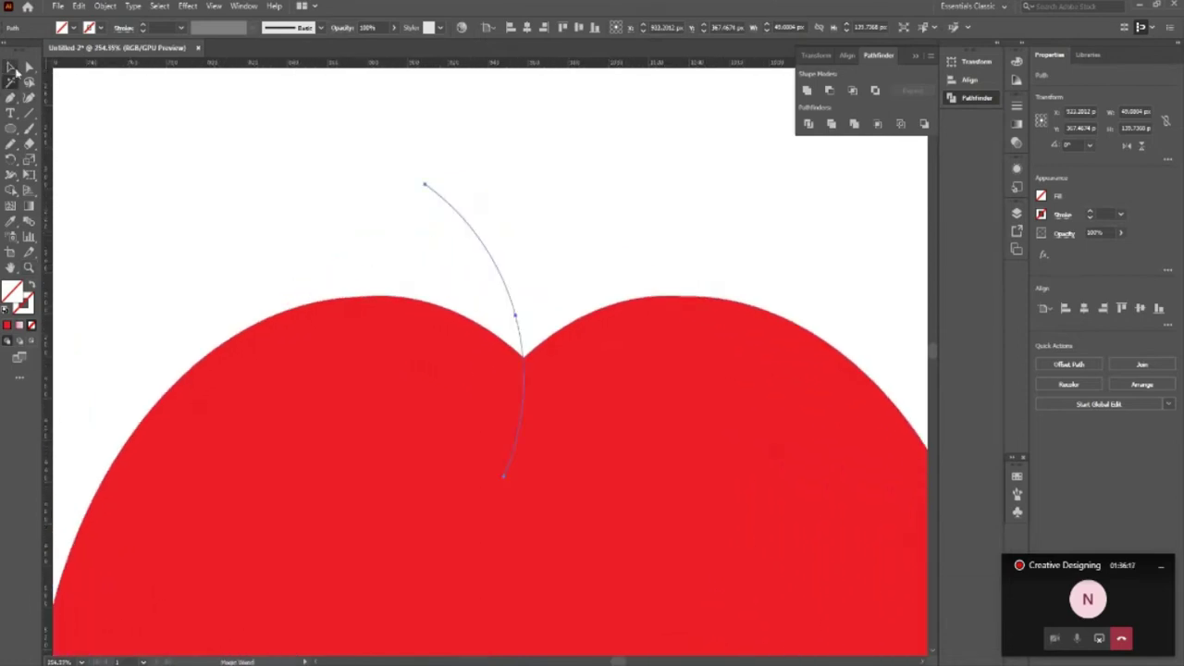
click(143, 27)
click(143, 28)
click(143, 28)
click(142, 28)
click(143, 28)
click(142, 28)
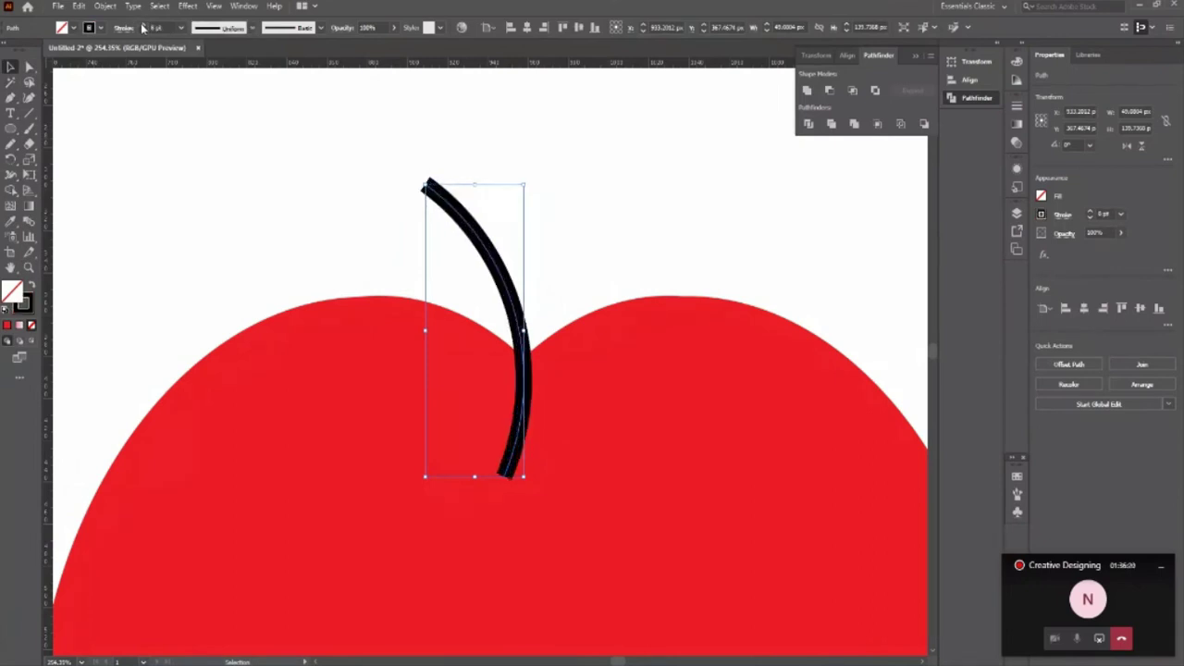
Step: Widen the stem's upper end to about 34 px with the Width tool, tapering the stroke towards its base
key(shift+w)
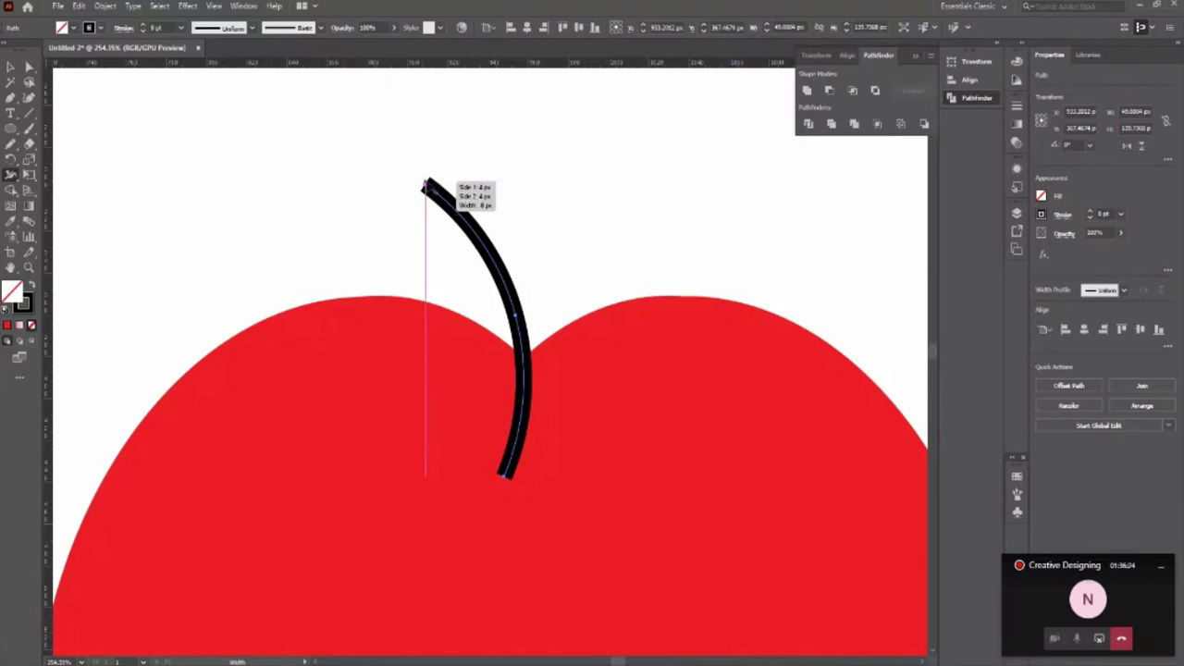
drag(426, 188, 406, 212)
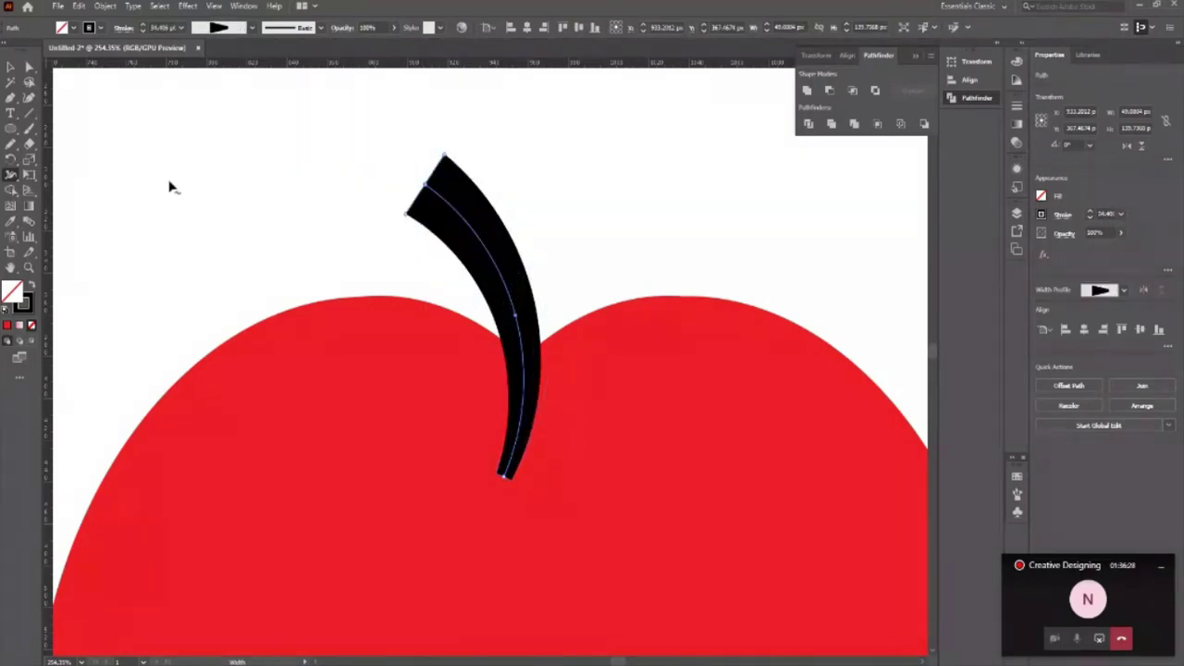
click(11, 66)
click(356, 190)
Step: Send the stem behind the apple and raise it so its base sits in the upper notch
click(504, 250)
key(shift+Up)
key(shift+Up)
key(shift+Up)
key(ctrl+shift+bracketleft)
key(shift+Down)
key(Down)
key(Down)
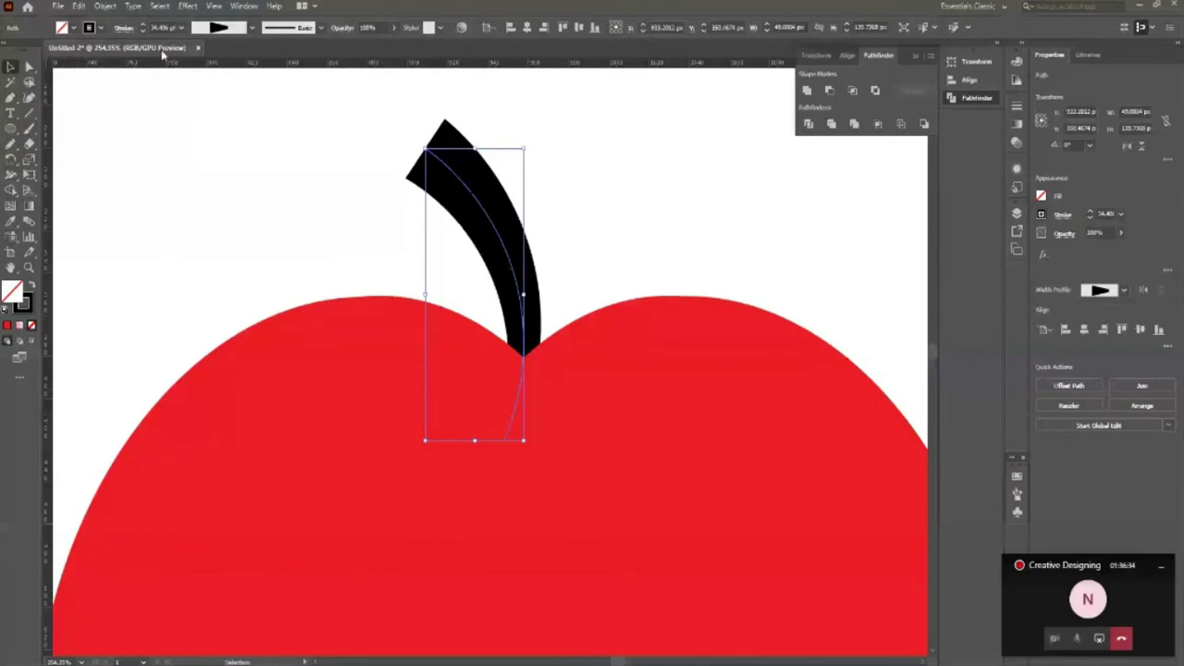
click(274, 214)
Step: Move the unmerged four-ellipse copy off the artboard to the area below the orange circle
key(z)
drag(329, 204, 144, 344)
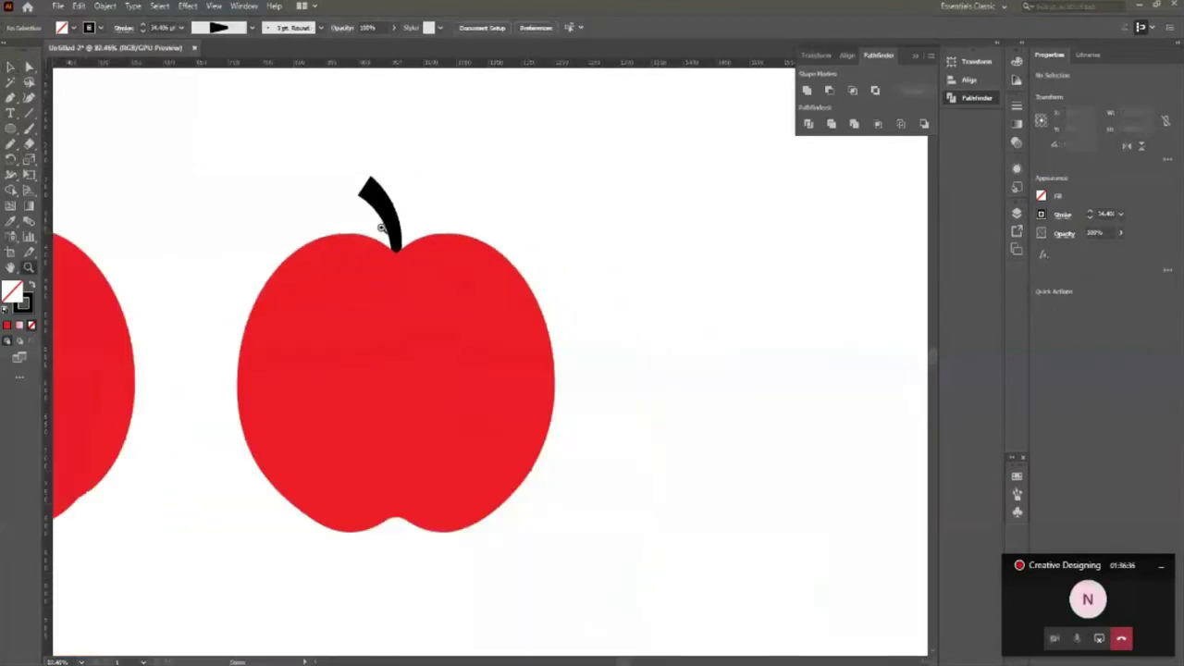
click(390, 168)
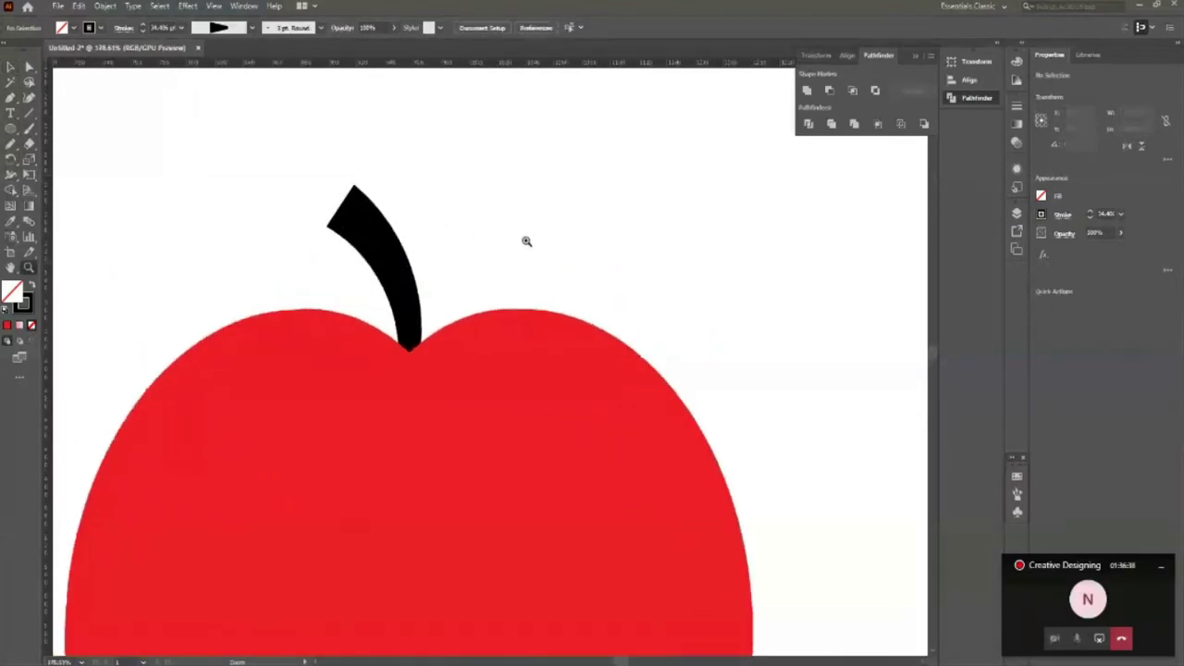
drag(623, 267, 463, 299)
drag(698, 374, 714, 399)
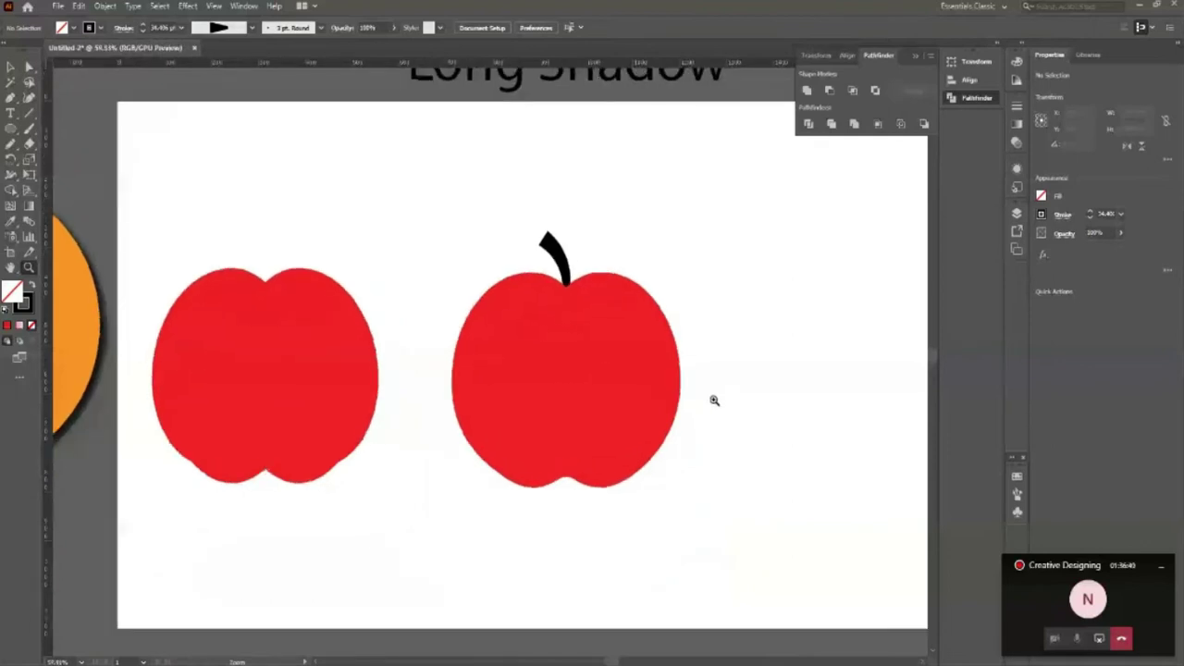
drag(644, 347, 614, 463)
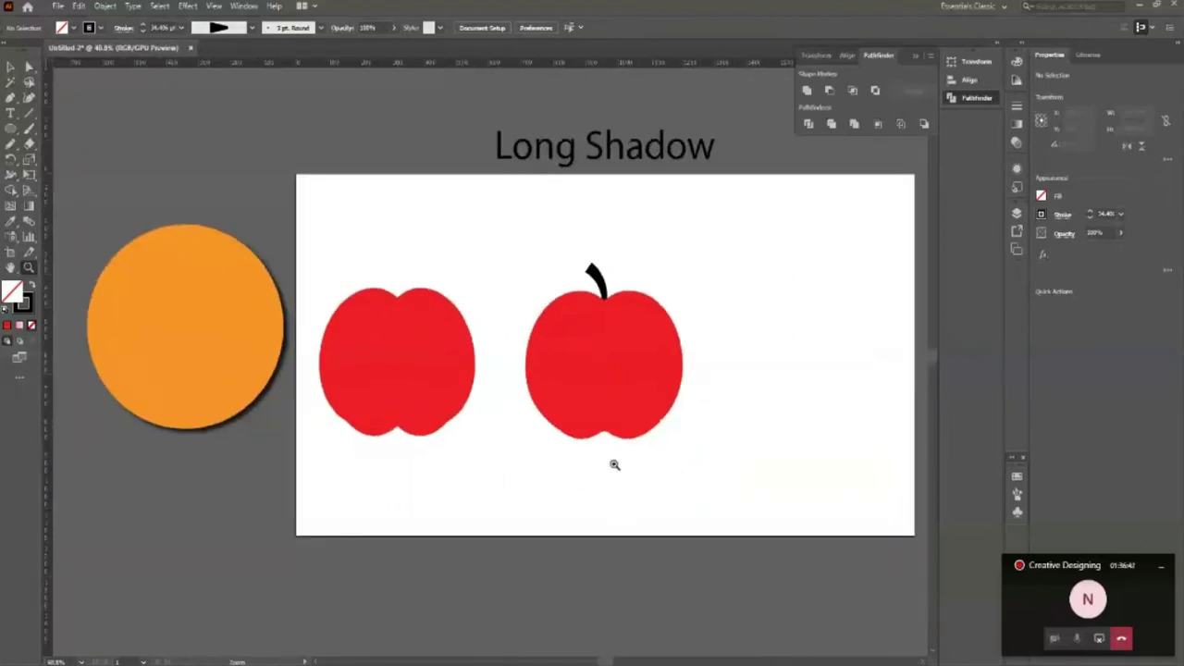
key(v)
drag(405, 375, 130, 566)
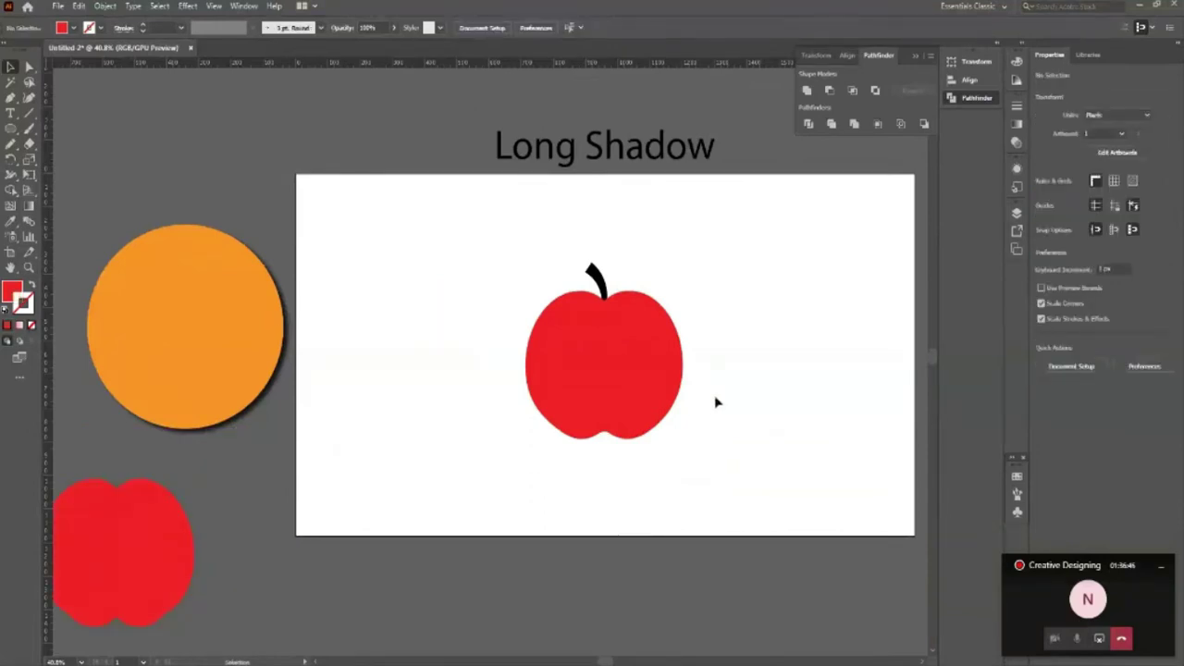
Step: Draw a closed, pointed leaf about 134 px wide and 110 px tall to the right of the stem with the Pen tool
key(z)
drag(699, 376, 814, 361)
drag(512, 245, 629, 298)
drag(419, 224, 473, 269)
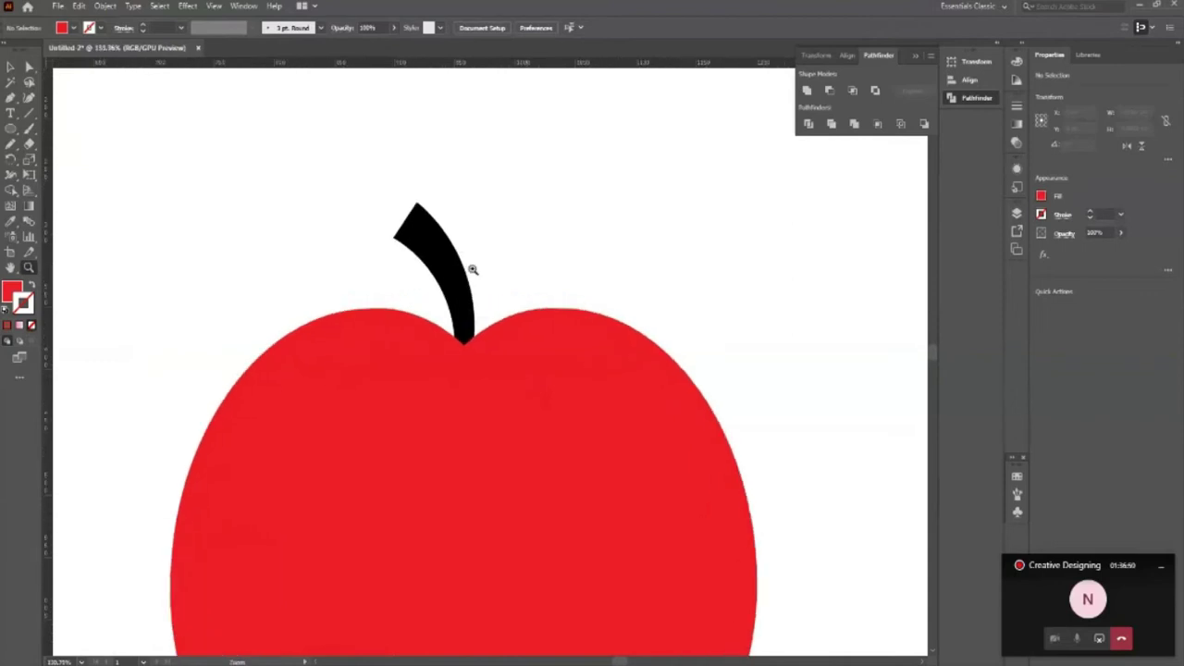
key(p)
click(488, 296)
drag(651, 170, 808, 198)
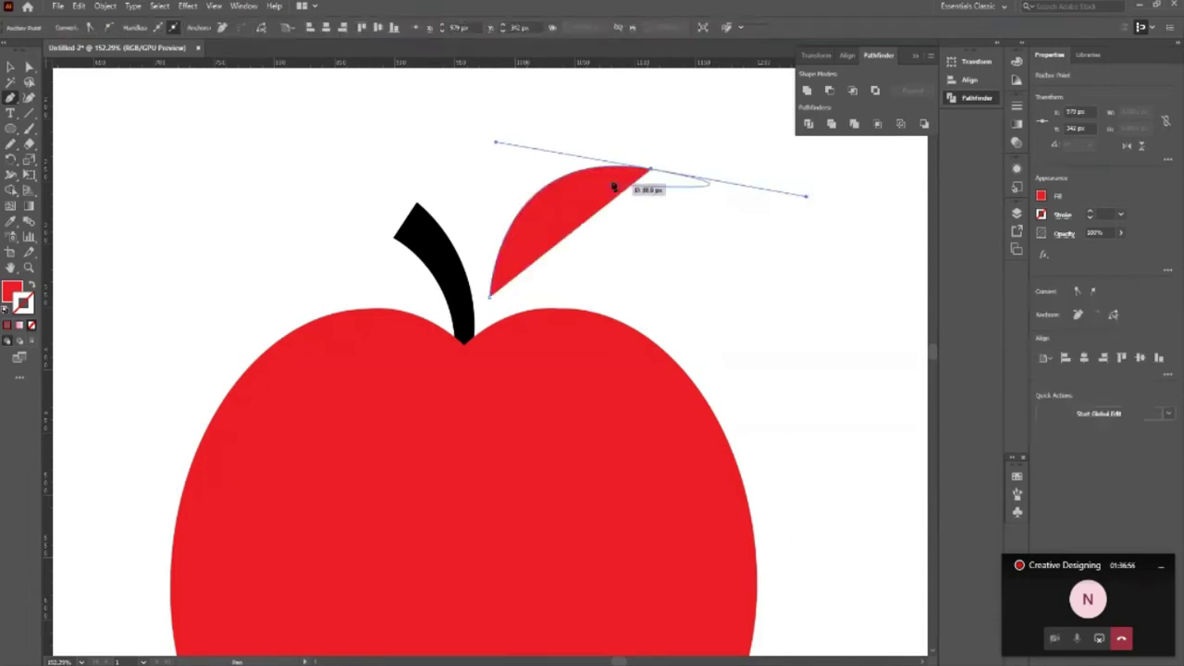
click(651, 169)
click(491, 299)
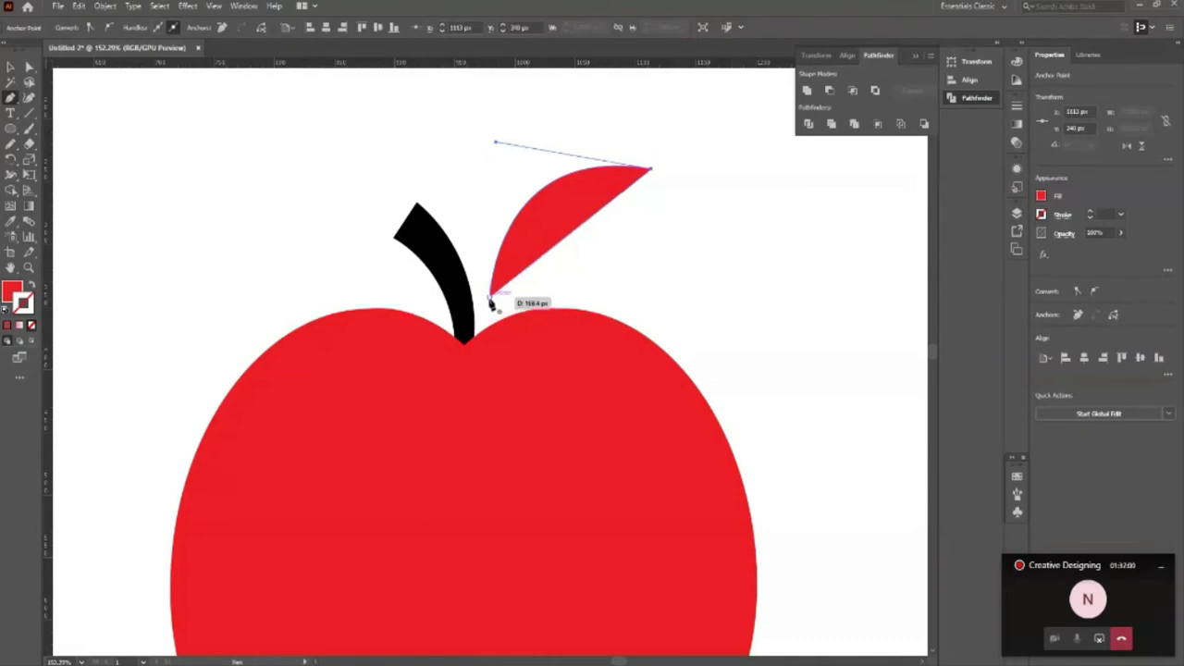
drag(491, 303, 328, 261)
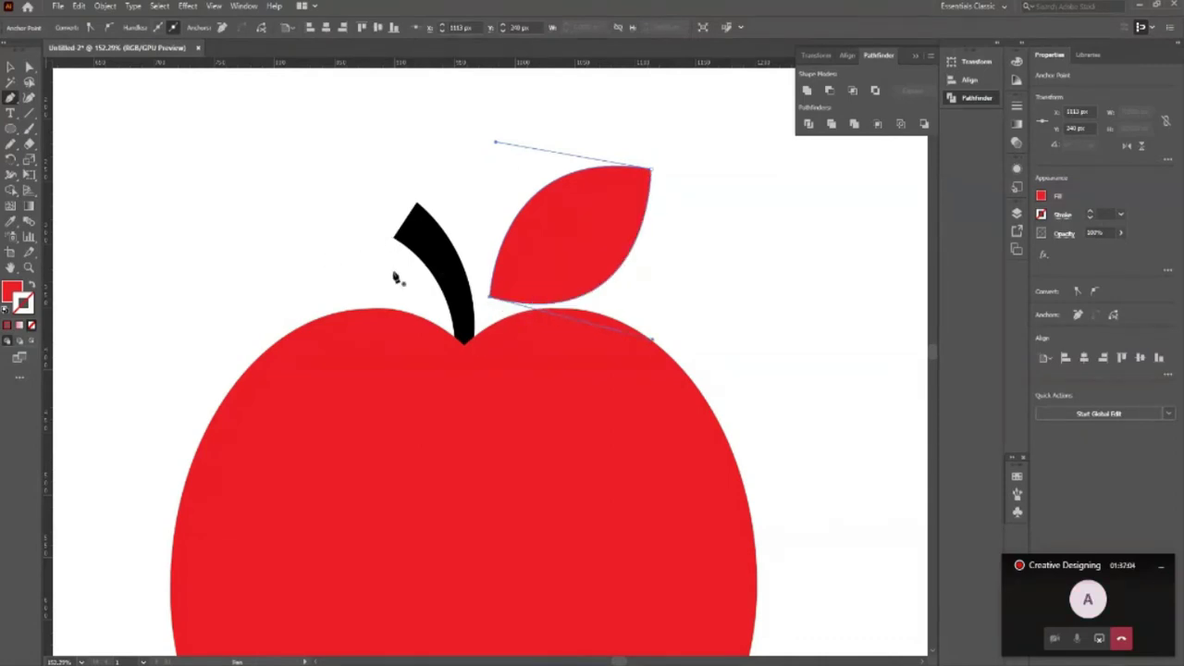
Step: Fill the leaf with green and shift it slightly up and to the left
key(v)
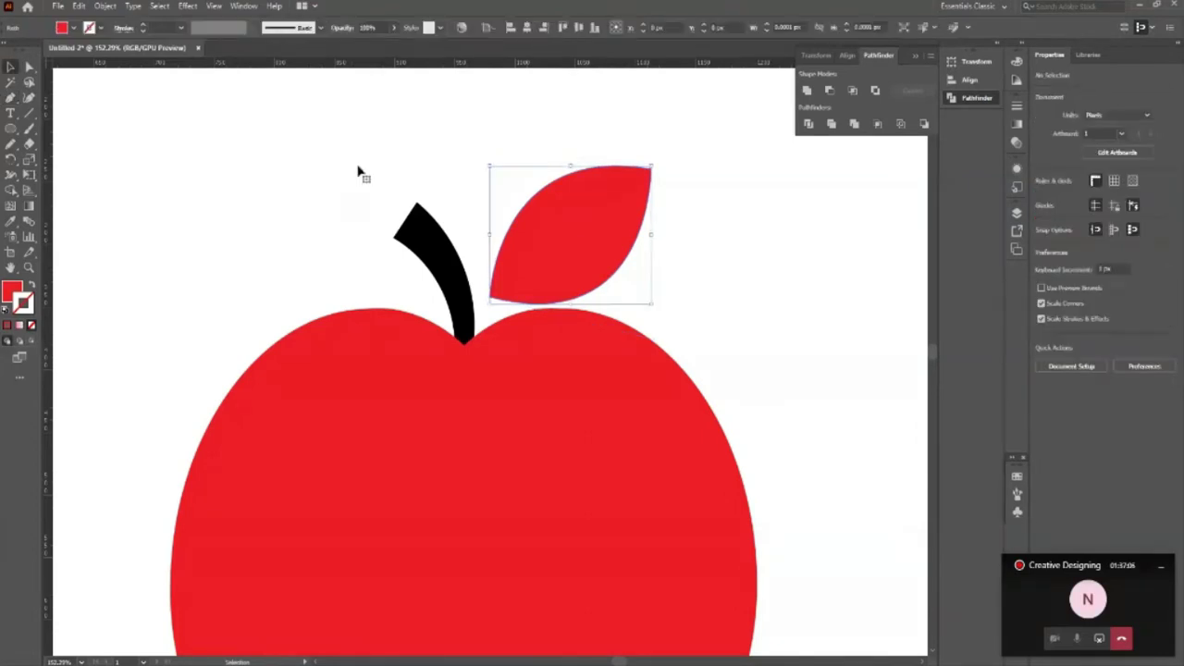
click(73, 27)
click(51, 63)
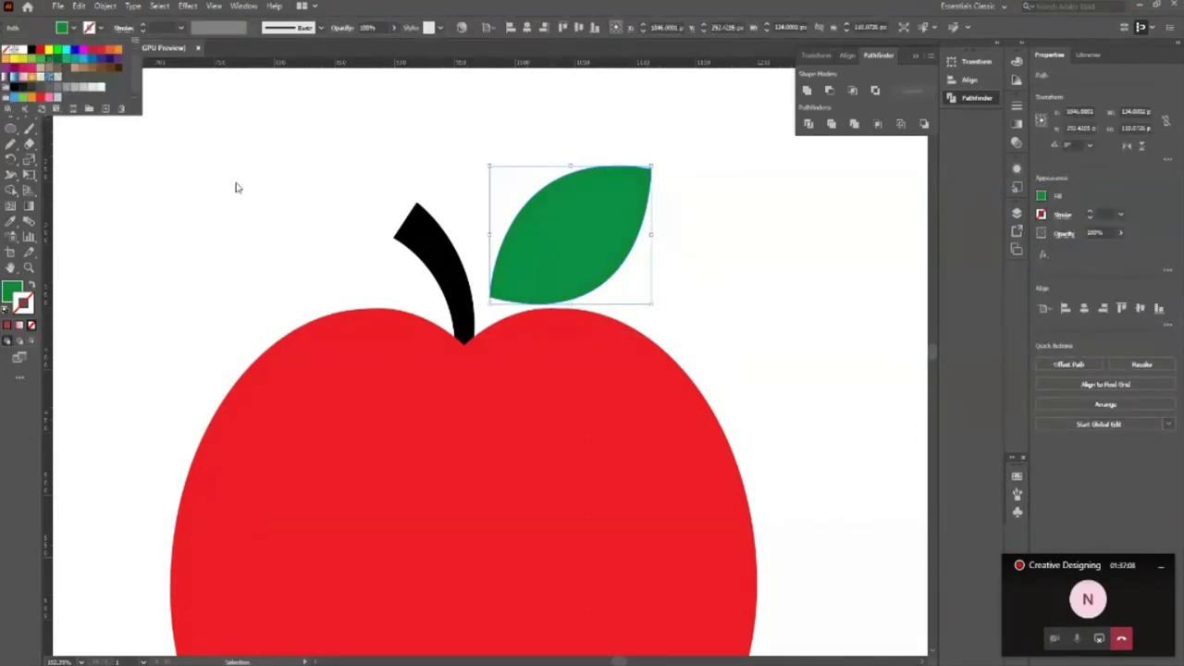
click(238, 187)
click(598, 239)
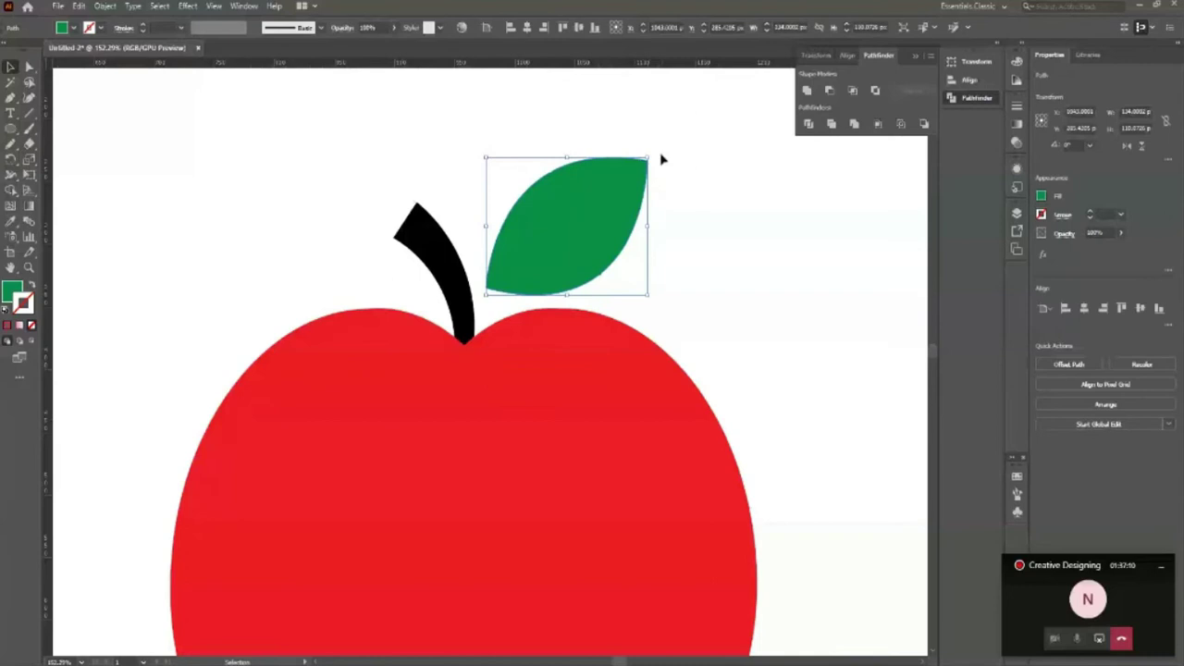
Step: Enlarge the leaf and the stem slightly and rotate the leaf counter-clockwise to a more upright angle
drag(650, 159, 700, 140)
click(737, 306)
drag(460, 225, 474, 202)
click(490, 211)
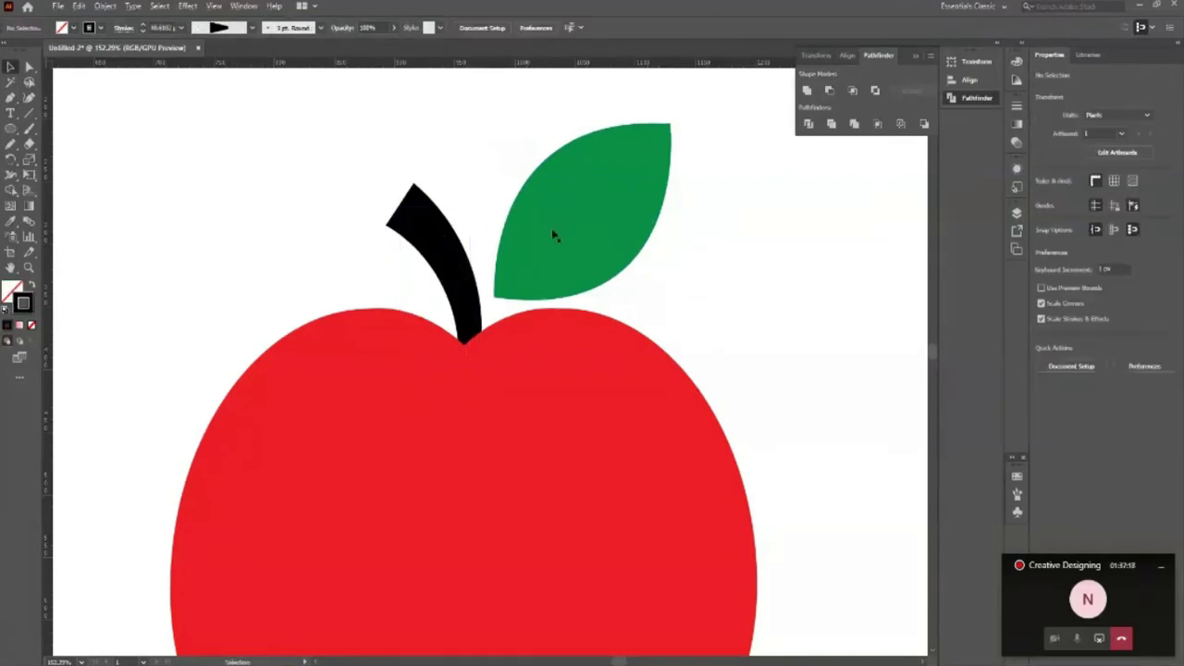
click(552, 232)
drag(687, 281, 694, 289)
click(699, 287)
Step: Scale the leaf down slightly and move it closer to the stem, just above the apple
key(z)
drag(444, 226, 221, 307)
click(498, 241)
key(v)
click(531, 256)
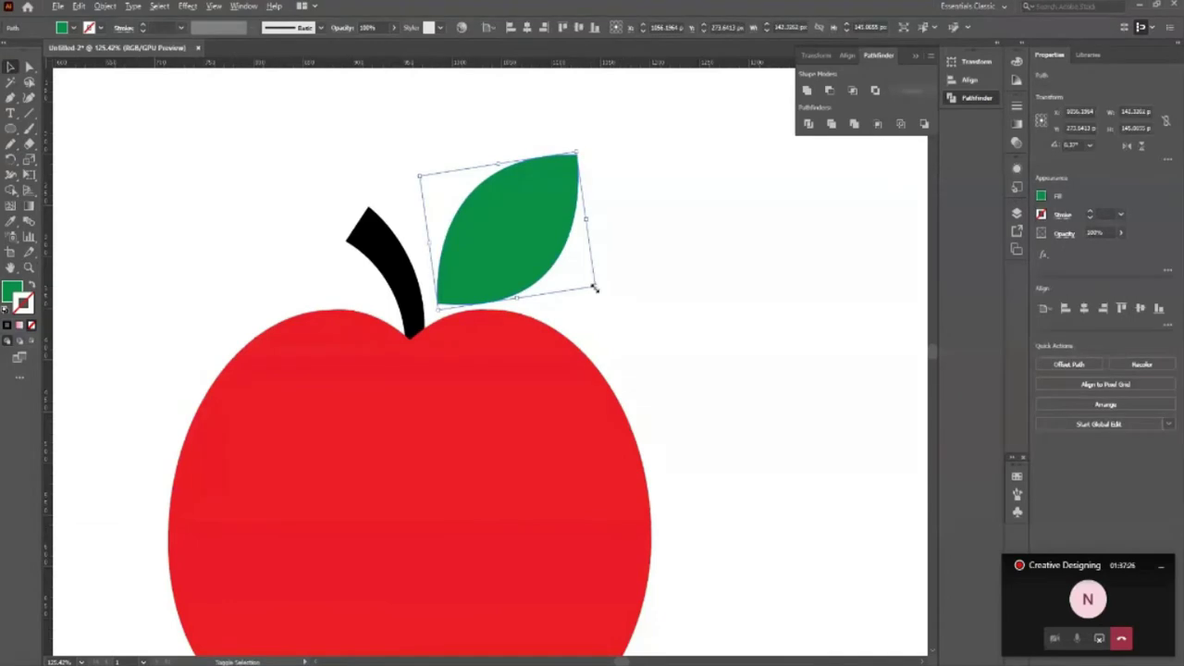
drag(595, 287, 582, 280)
click(649, 303)
drag(518, 247, 510, 254)
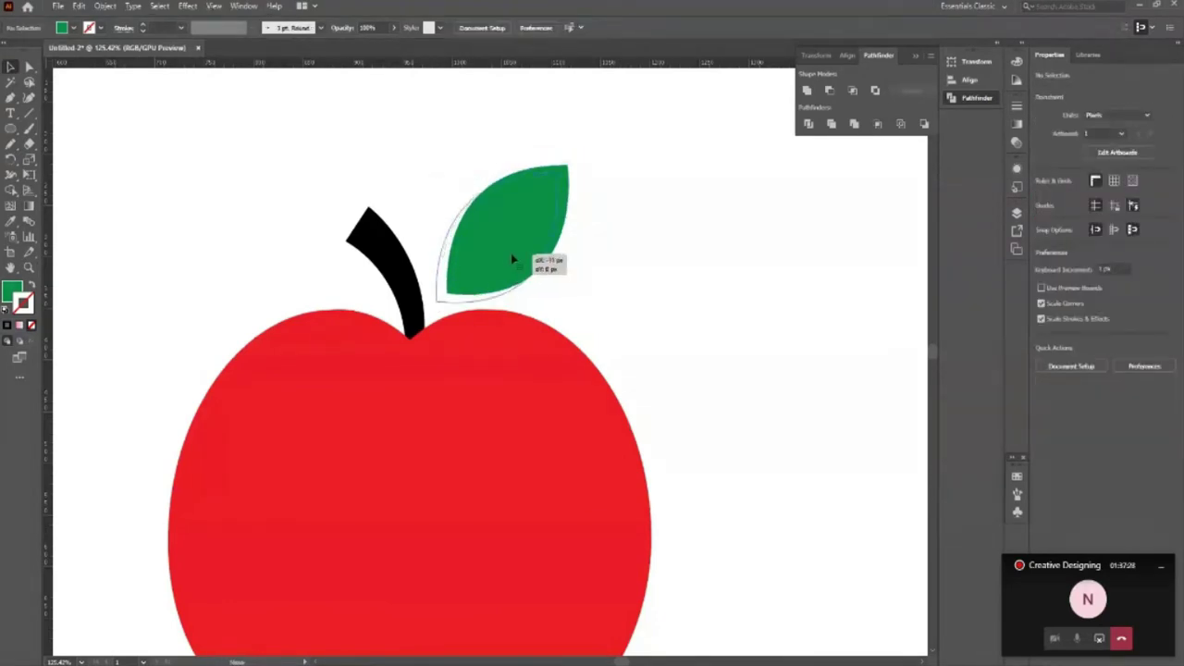
Step: Examine how the stem and leaf sit on the apple, both up close and against the whole artboard
key(z)
alt+click(597, 256)
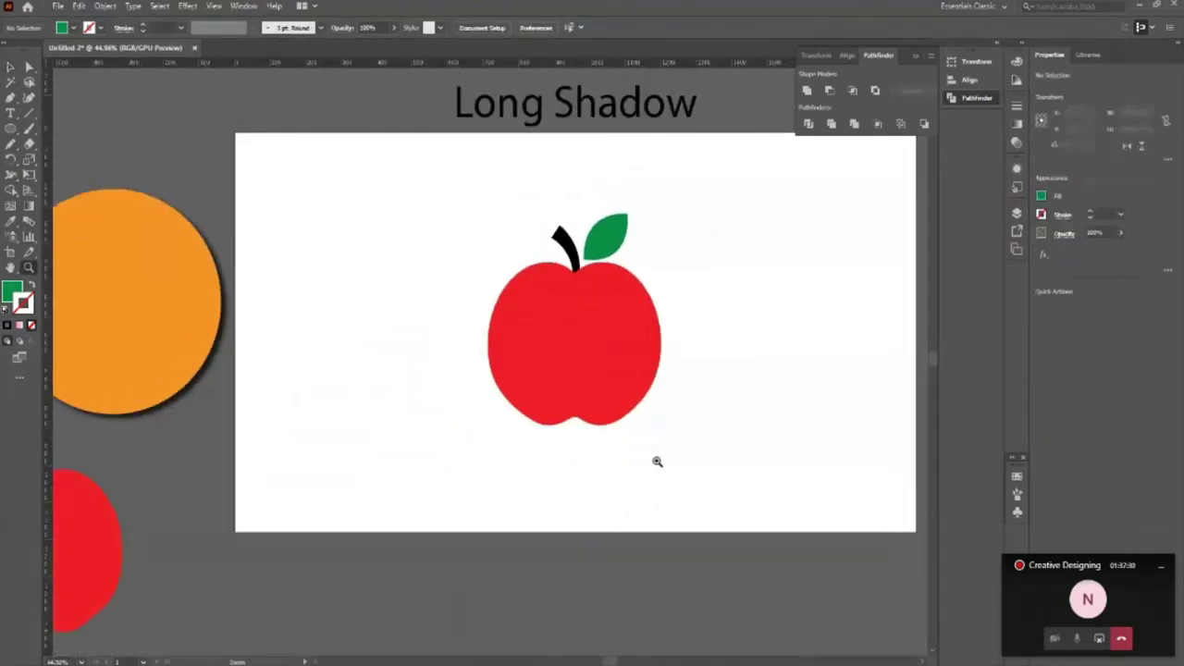
scroll(652, 462, down, 1)
alt+click(585, 431)
drag(573, 385, 595, 407)
key(v)
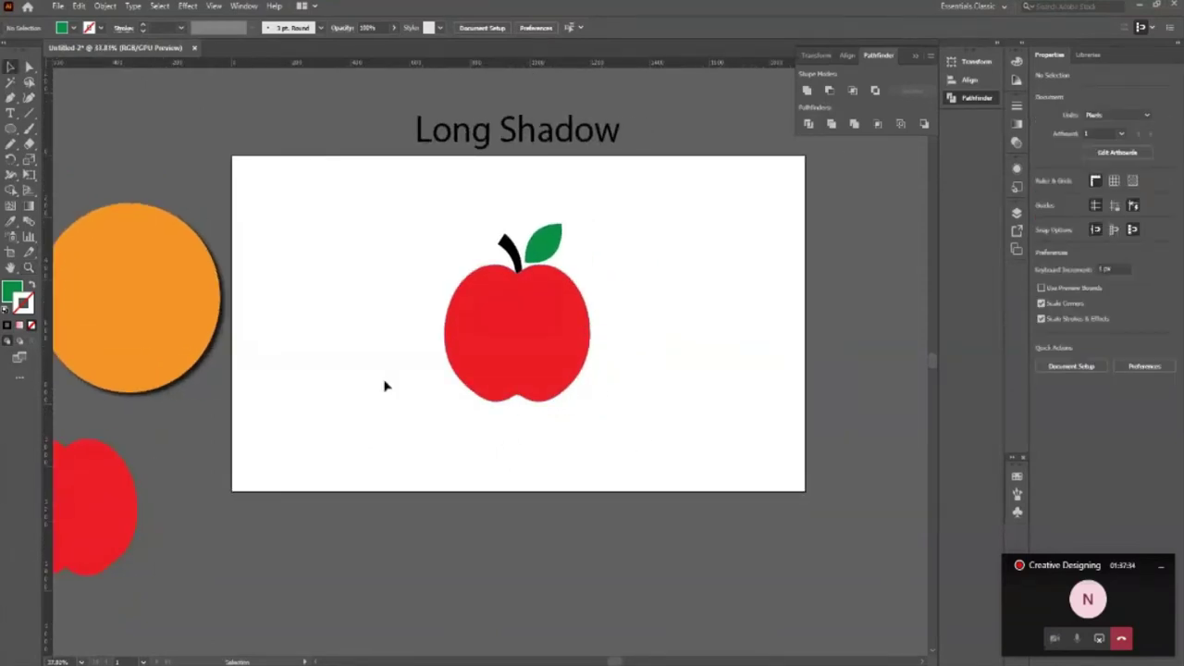
key(z)
drag(471, 271, 606, 371)
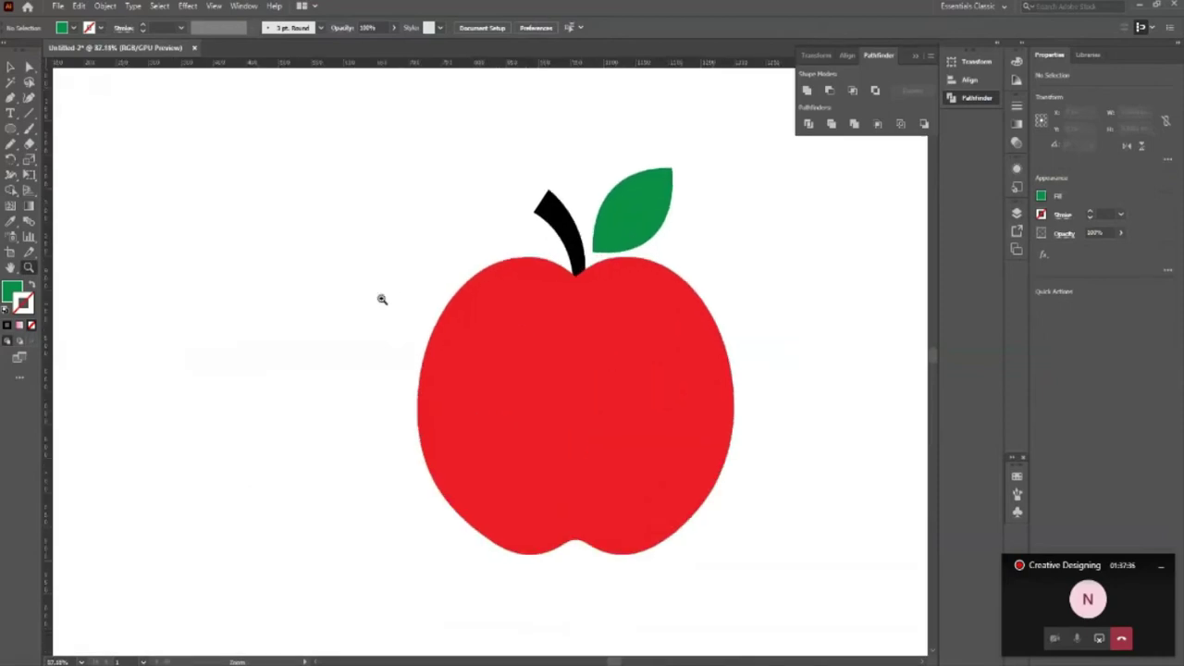
drag(412, 291, 317, 272)
scroll(515, 490, down, 1)
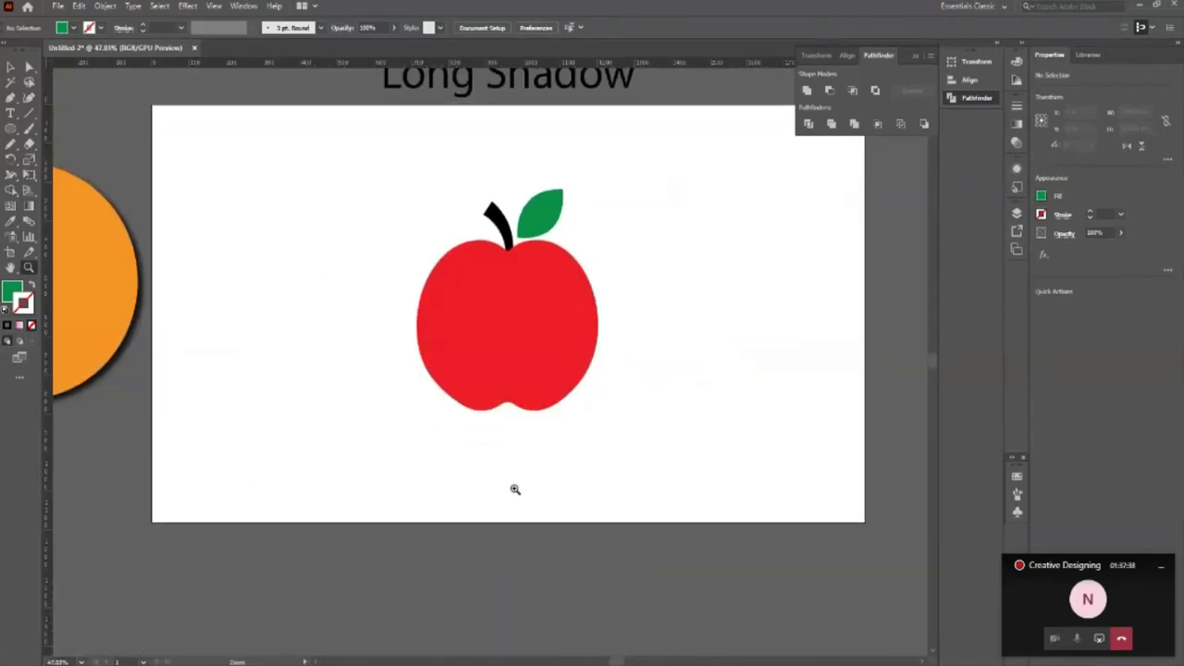
Step: Nudge the stem 3 px to the left and 2 px down so its base fits the apple's upper notch
drag(502, 220, 711, 456)
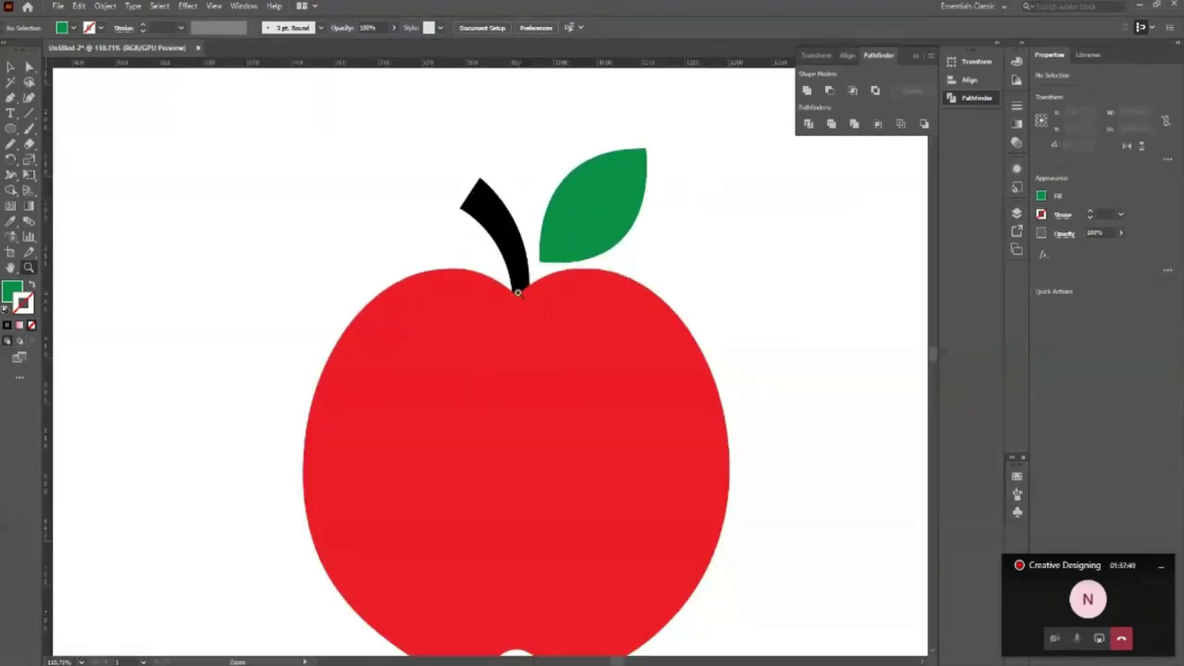
drag(519, 294, 562, 343)
key(v)
click(525, 289)
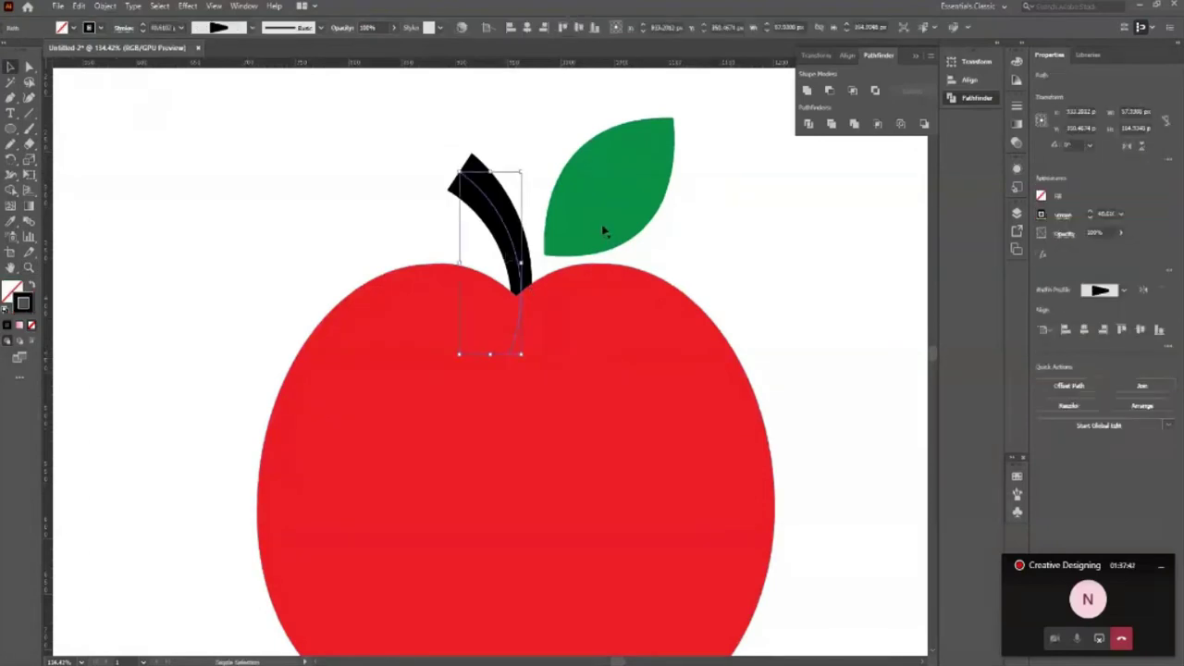
key(Left)
key(Left)
key(Left)
key(Down)
key(Down)
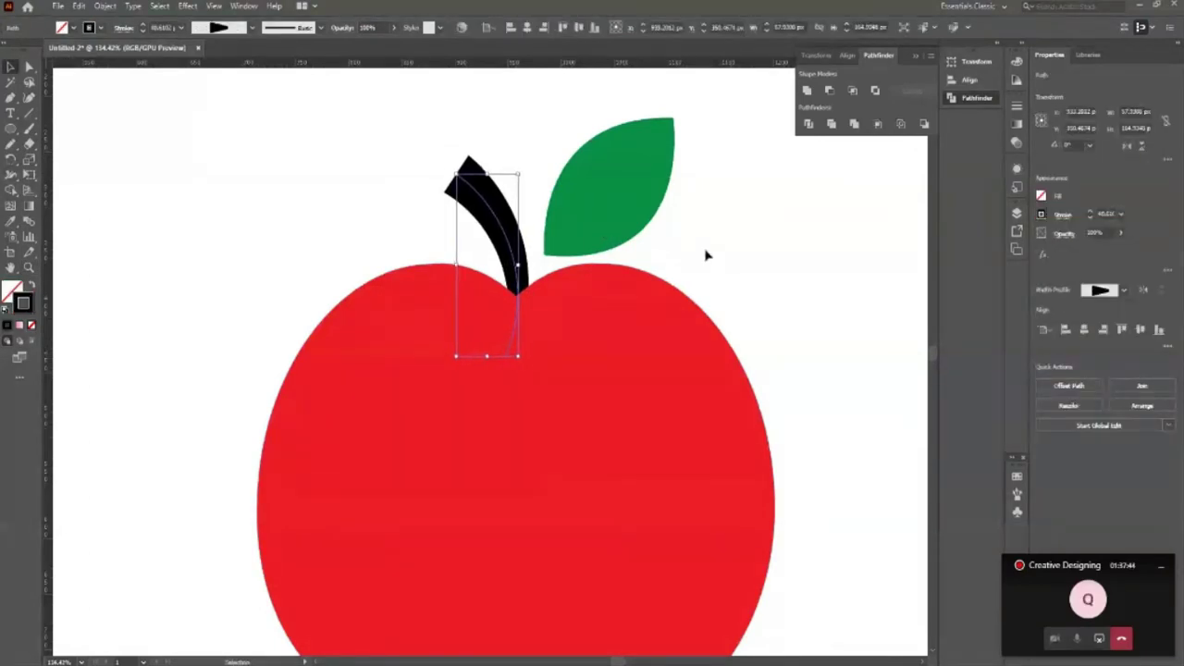
click(706, 254)
Step: Widen the red apple body slightly to about 502 px, keeping its height
key(z)
drag(379, 238, 245, 389)
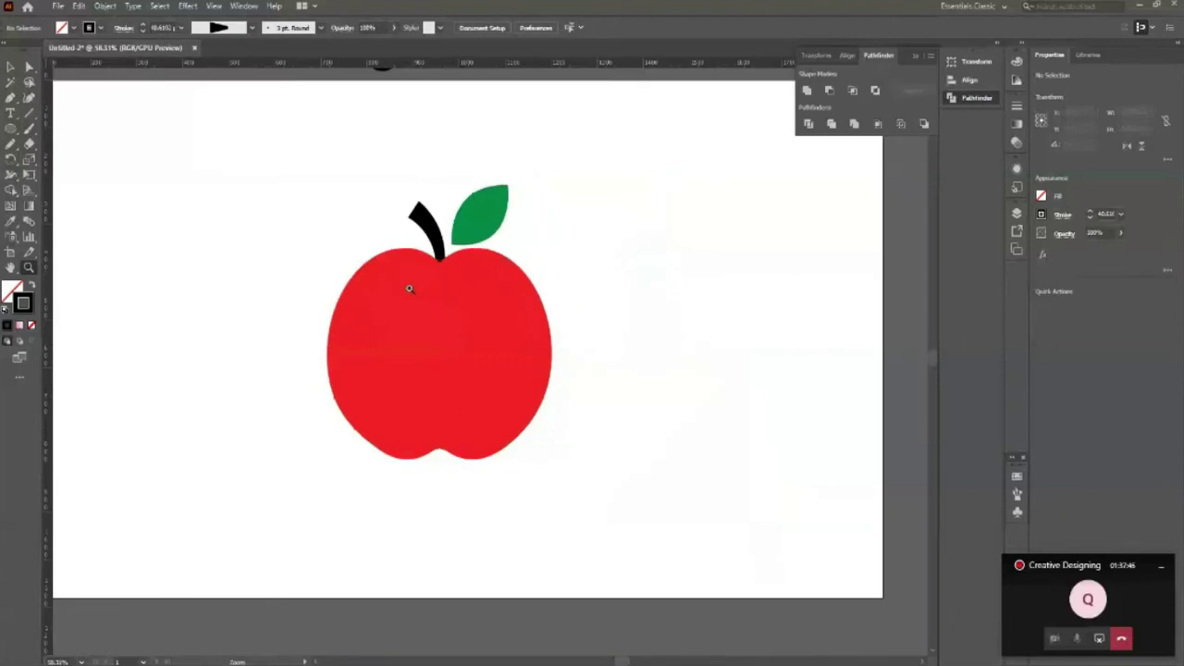
drag(407, 287, 317, 466)
drag(615, 350, 592, 357)
drag(187, 338, 222, 379)
key(v)
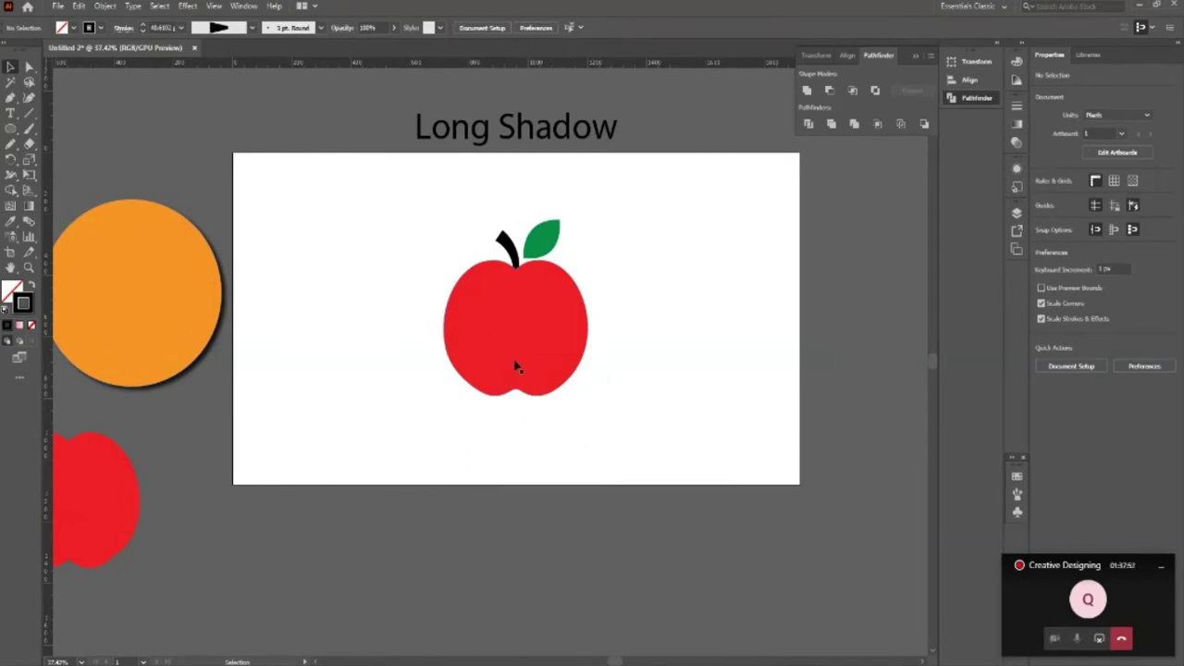
click(566, 354)
drag(589, 327, 597, 336)
click(653, 434)
Step: Shift the stem and leaf together slightly to the right to line up with the widened apple body
key(z)
drag(654, 435, 683, 340)
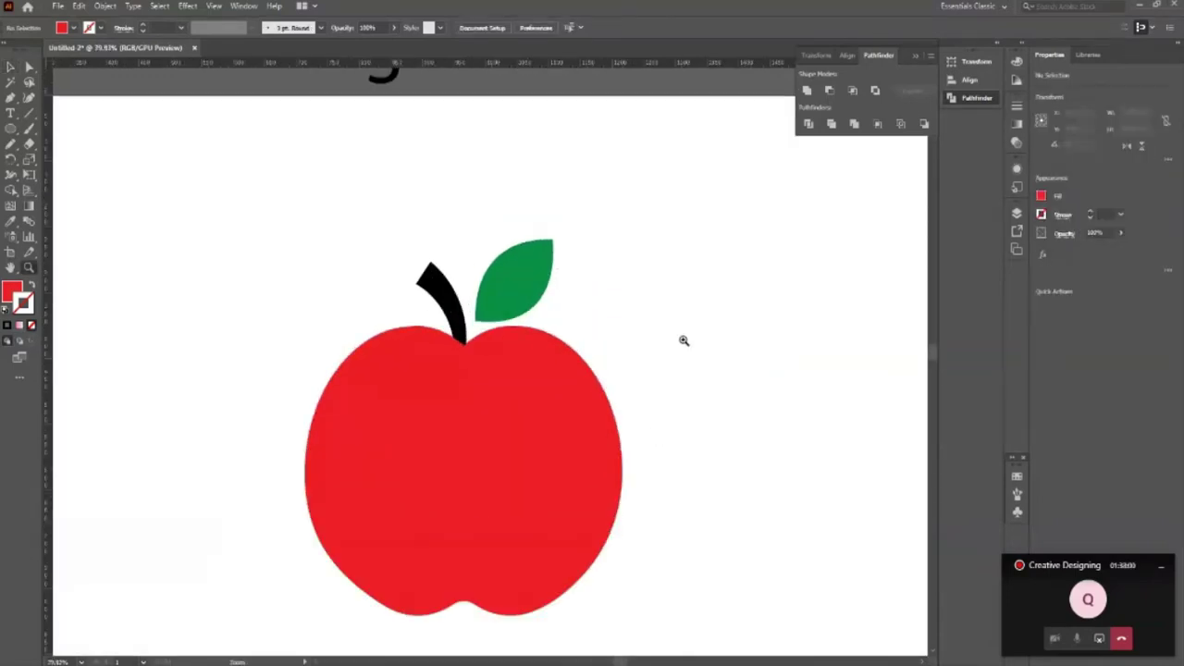
key(v)
drag(421, 269, 579, 290)
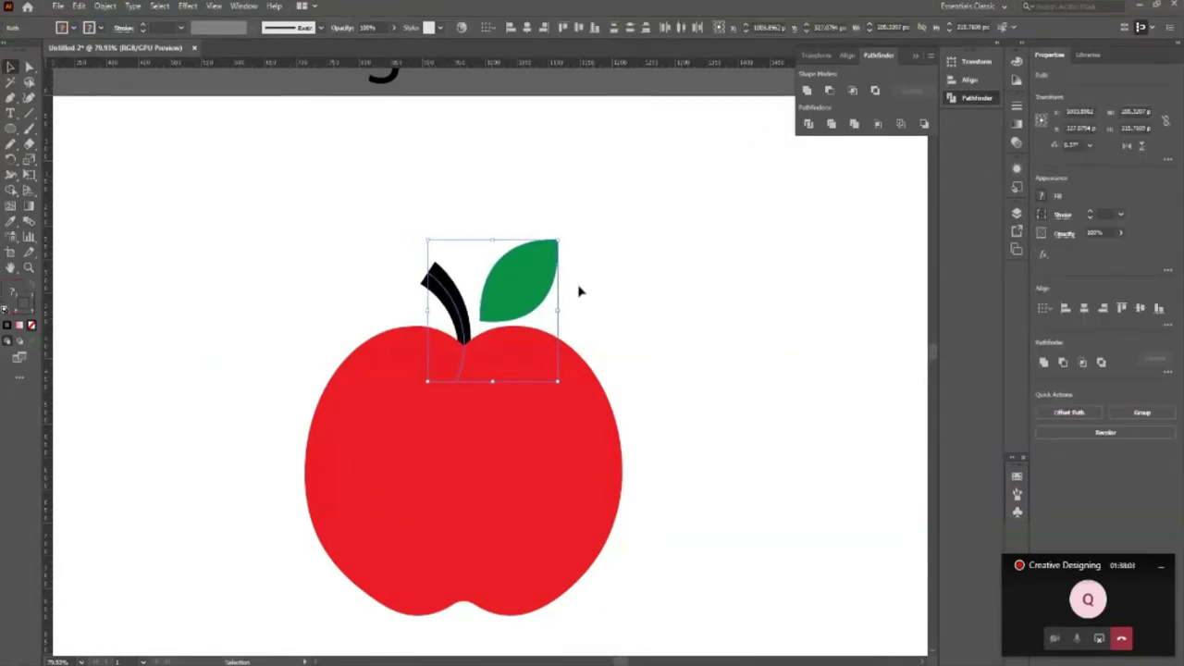
click(578, 290)
Step: Group the apple body, stem and leaf into one object
key(z)
drag(504, 202, 319, 231)
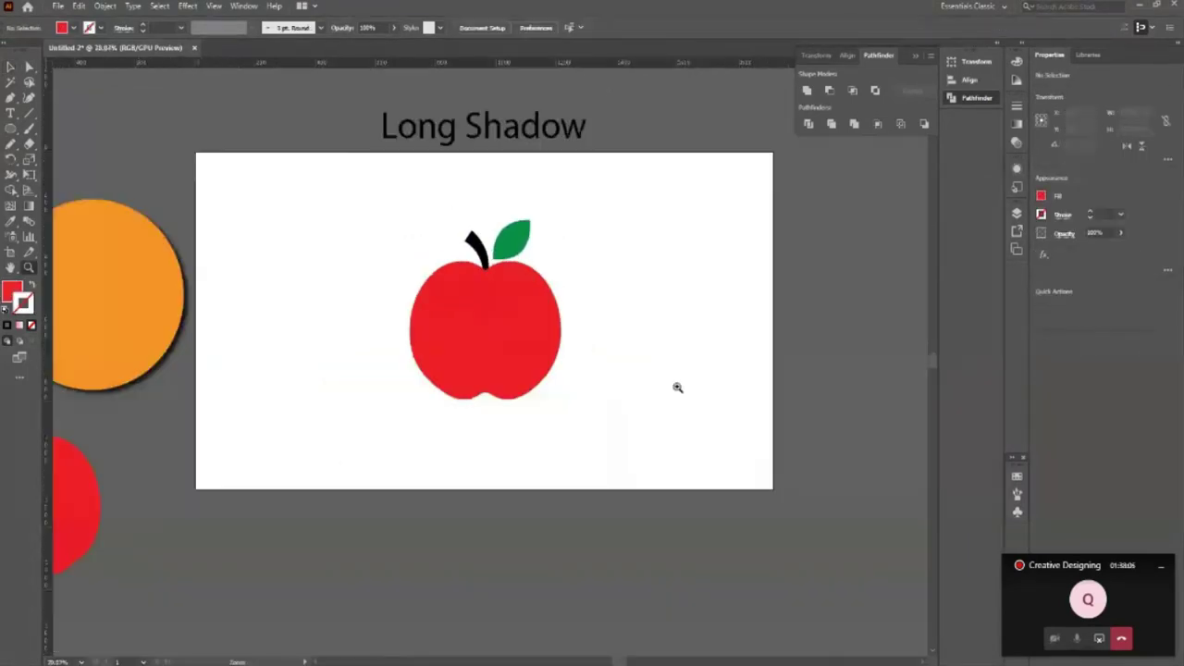
key(v)
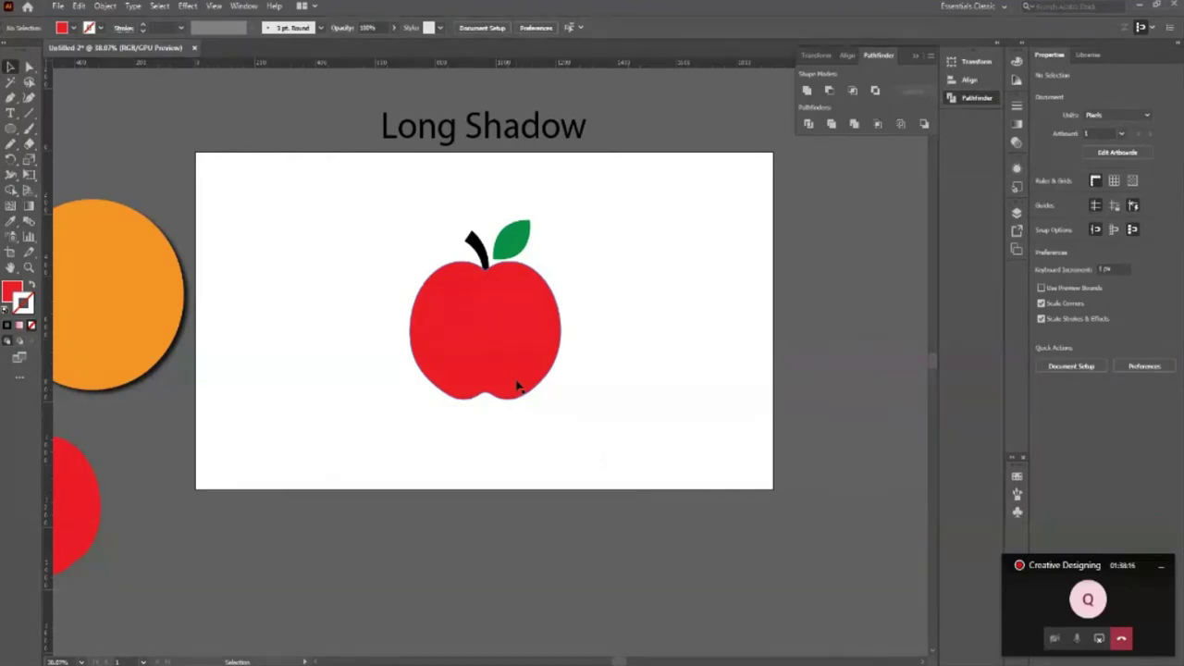
key(z)
drag(664, 349, 672, 479)
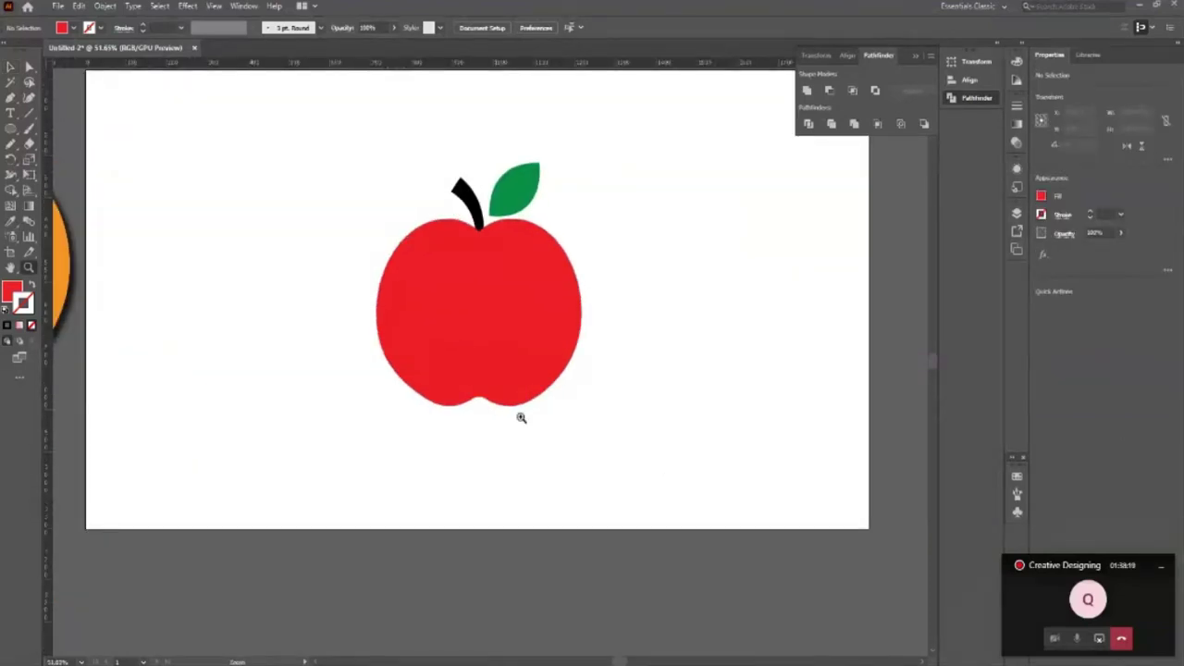
scroll(520, 417, up, 1)
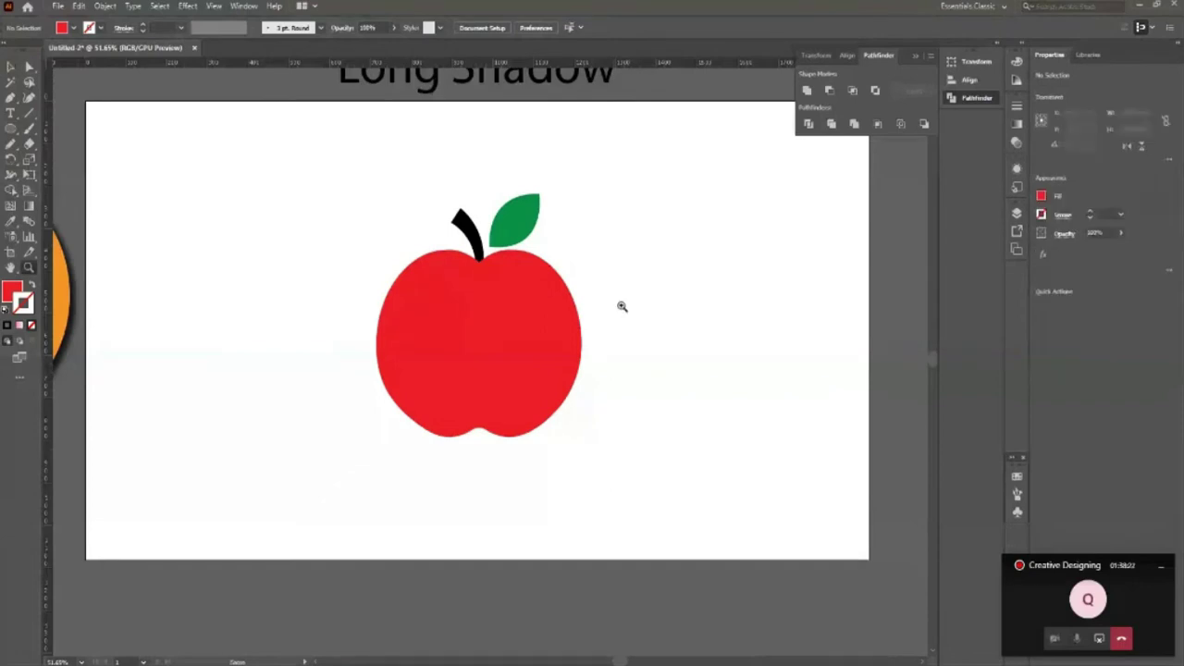
drag(621, 305, 583, 306)
key(v)
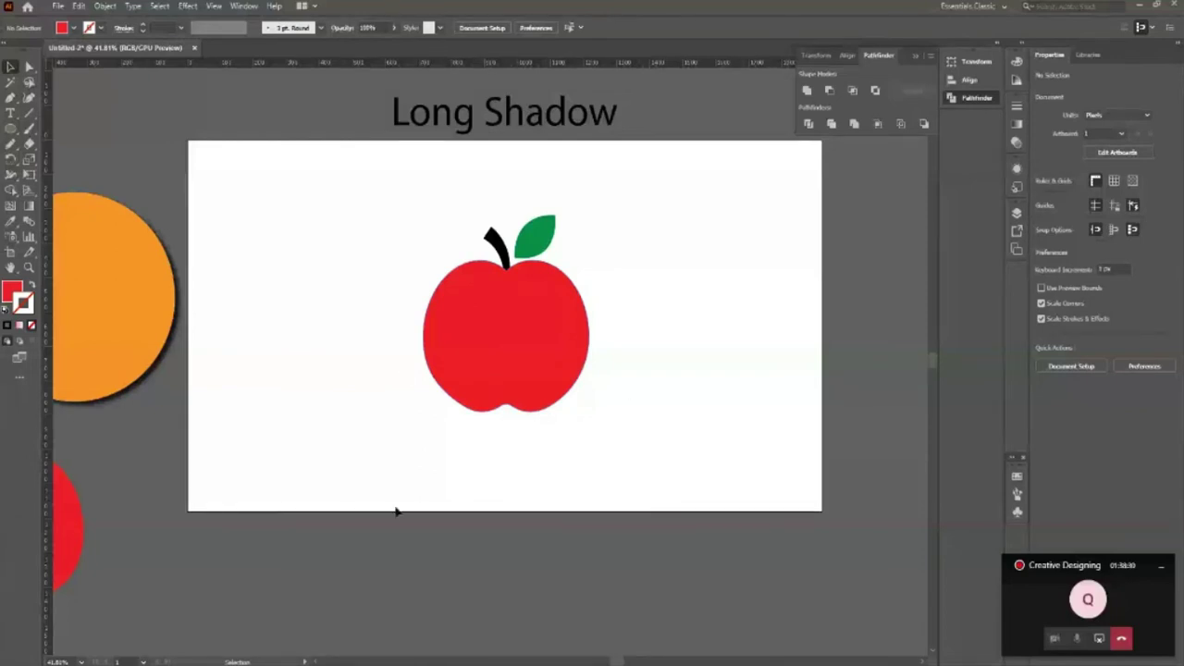
drag(387, 175, 722, 483)
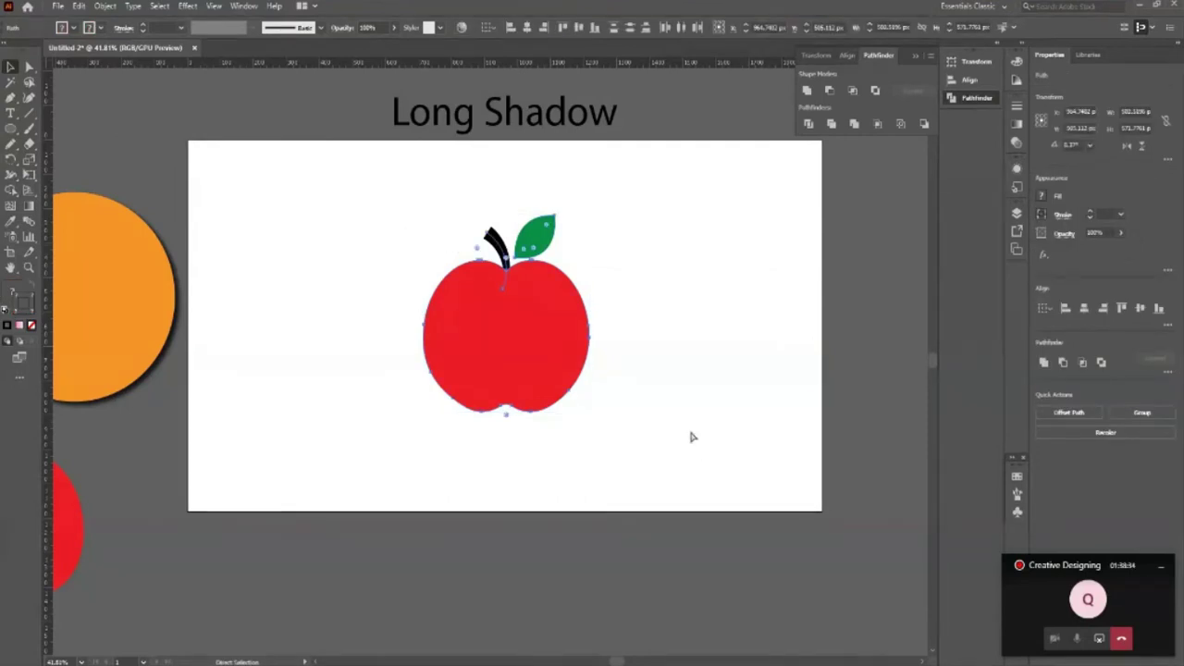
key(v)
key(ctrl+g)
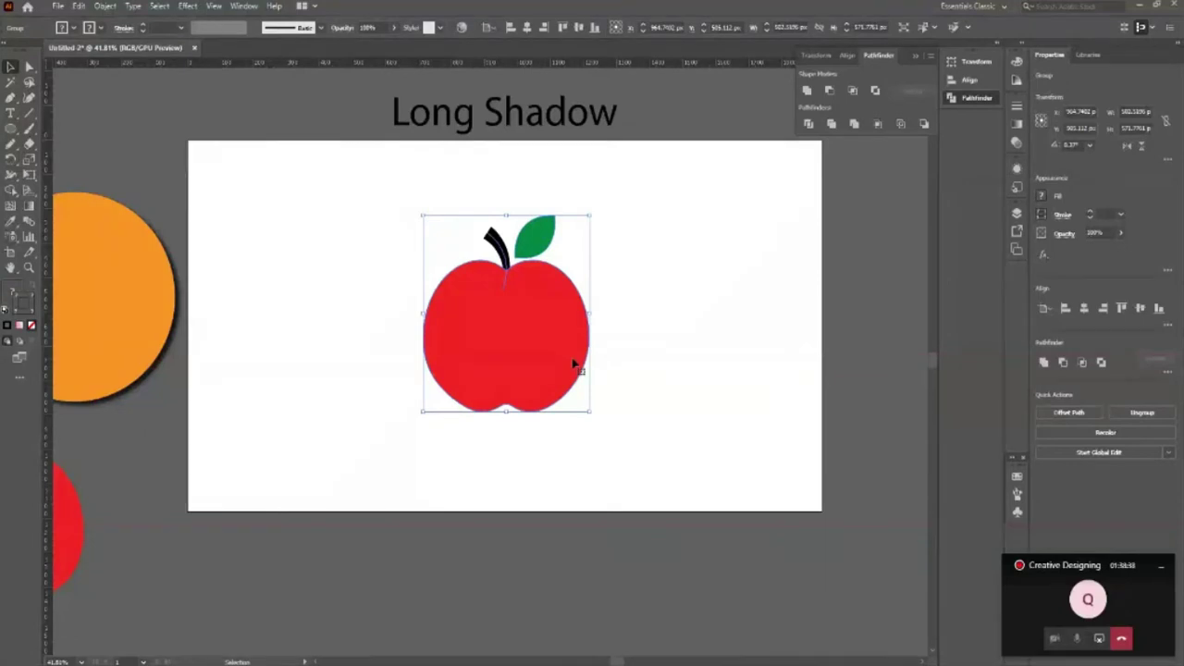
Step: Convert the stem's stroke in the apple group into an outlined shape and check its anchor points
click(105, 6)
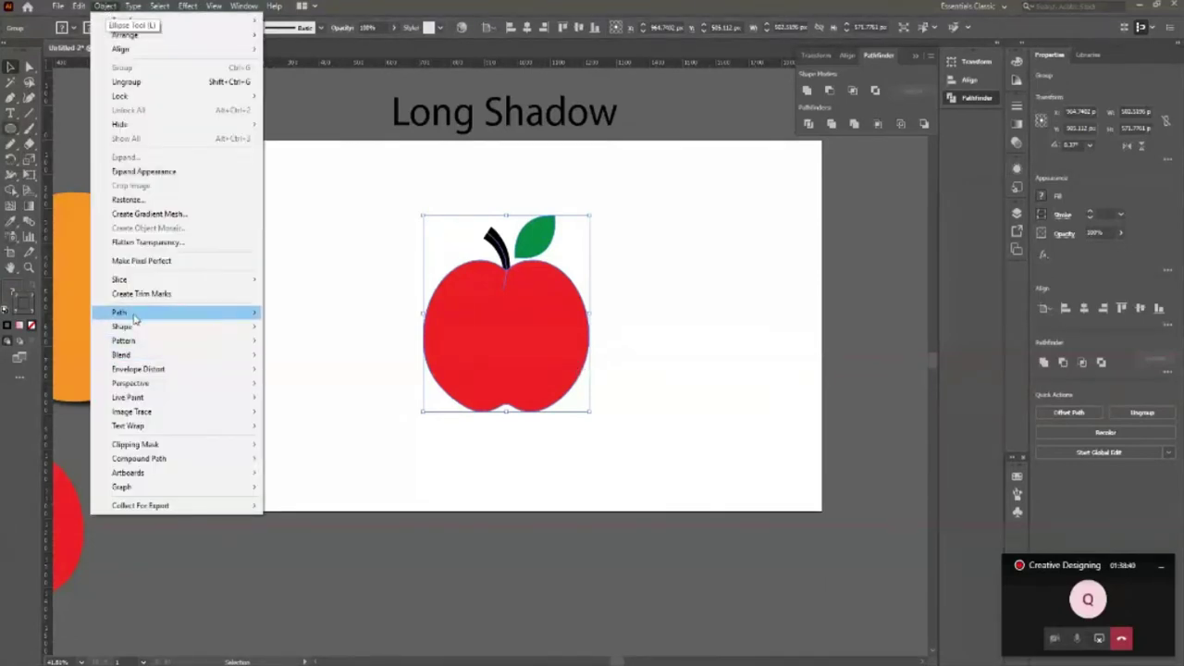
mouse_move(135, 314)
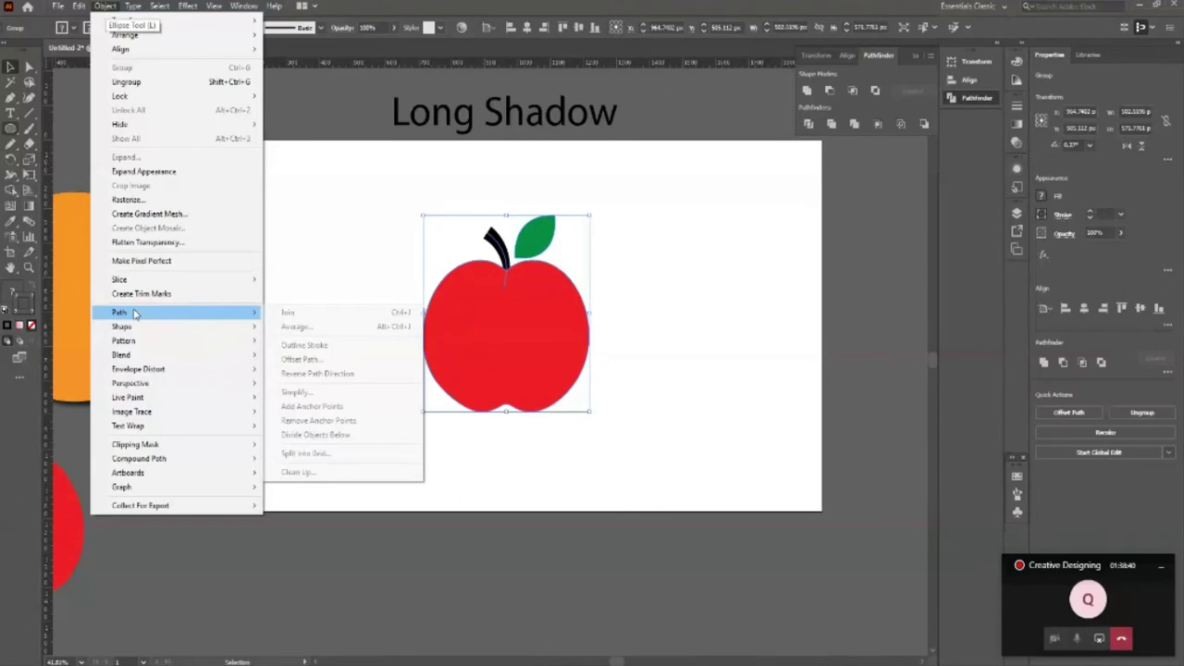
key(Escape)
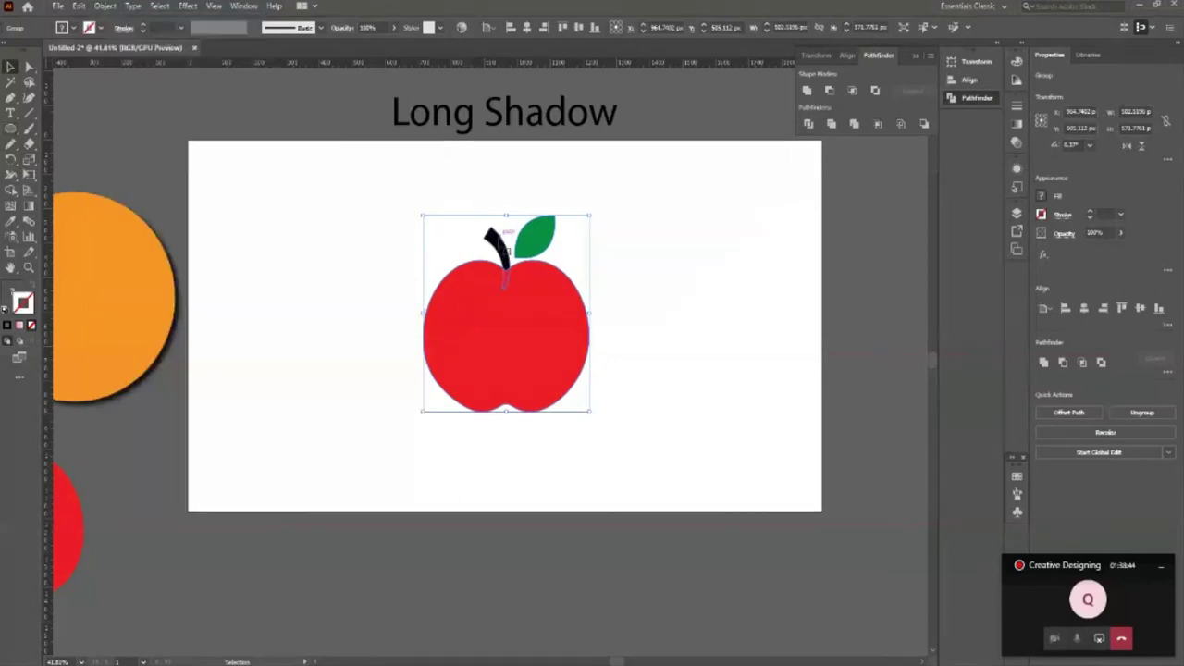
click(716, 370)
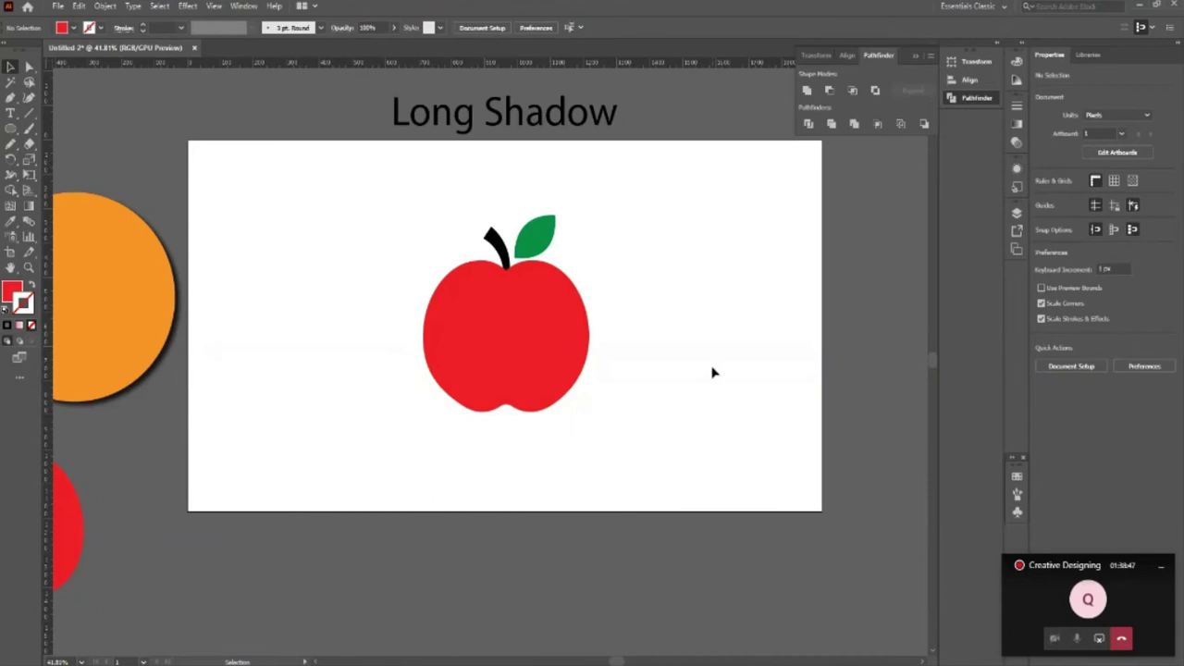
click(516, 351)
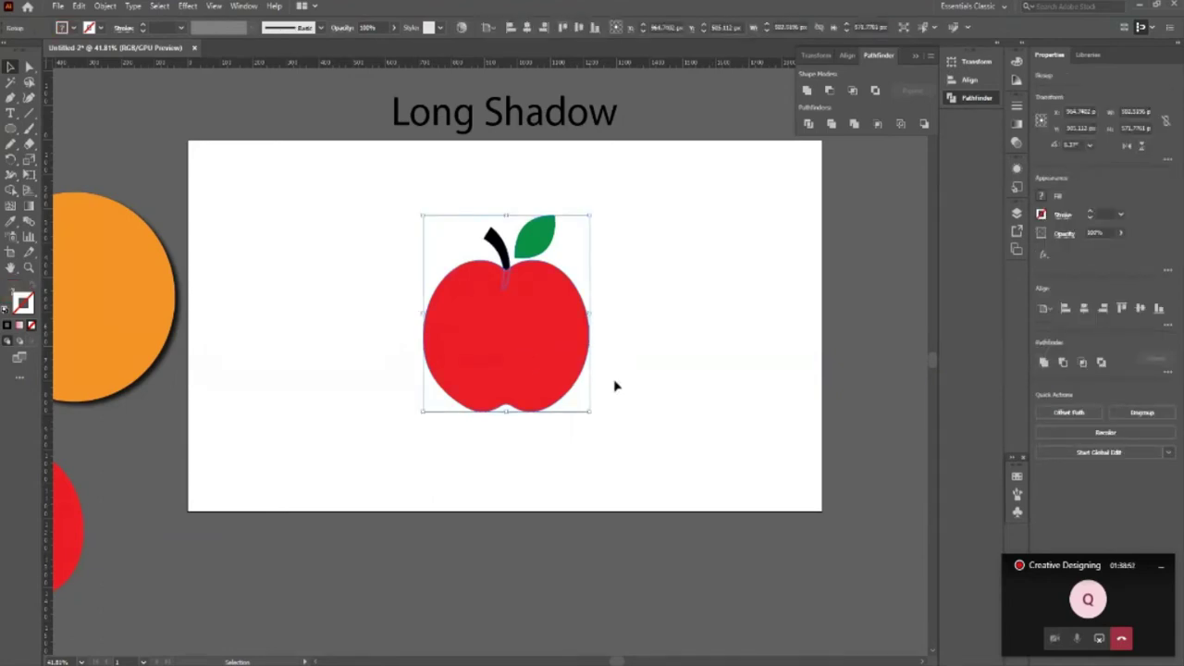
key(a)
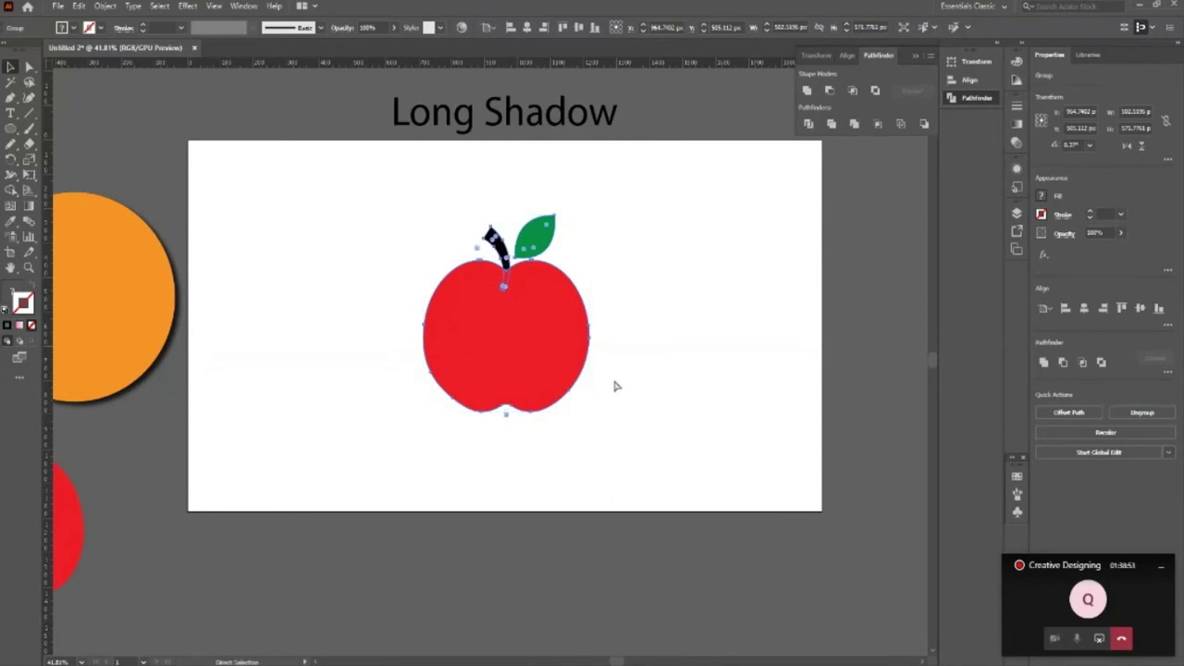
key(v)
click(617, 385)
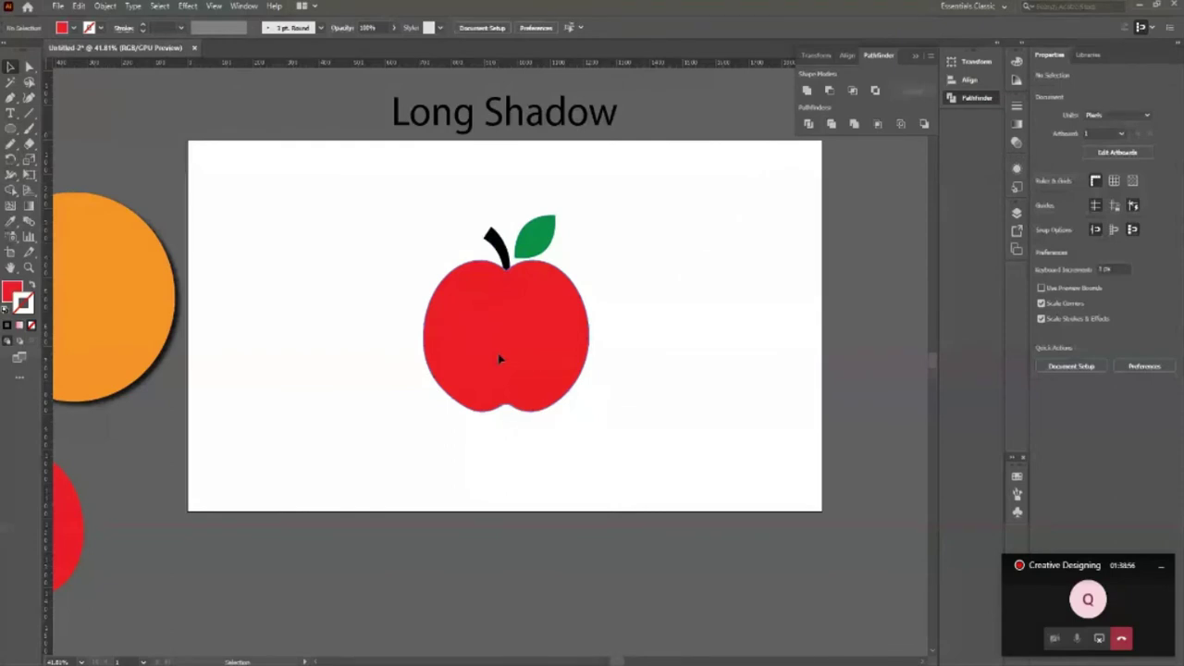
Step: Centre the apple group on the artboard at X 960 px, Y 540 px and place a duplicate below the artboard
drag(499, 359, 498, 371)
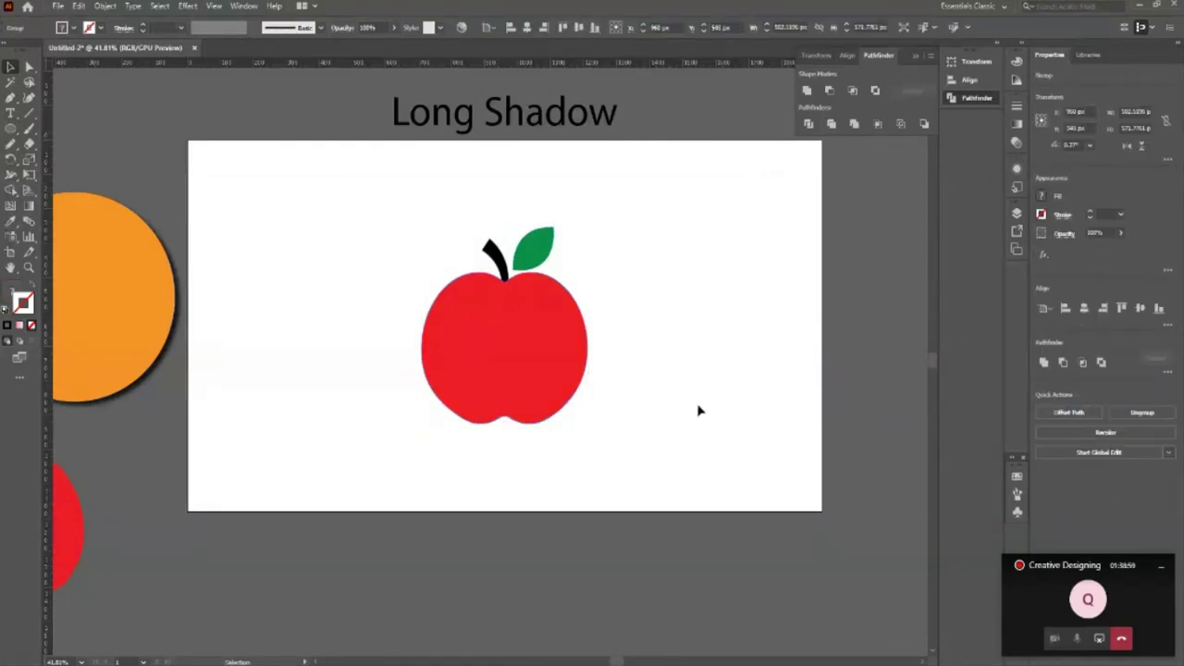
scroll(532, 307, down, 2)
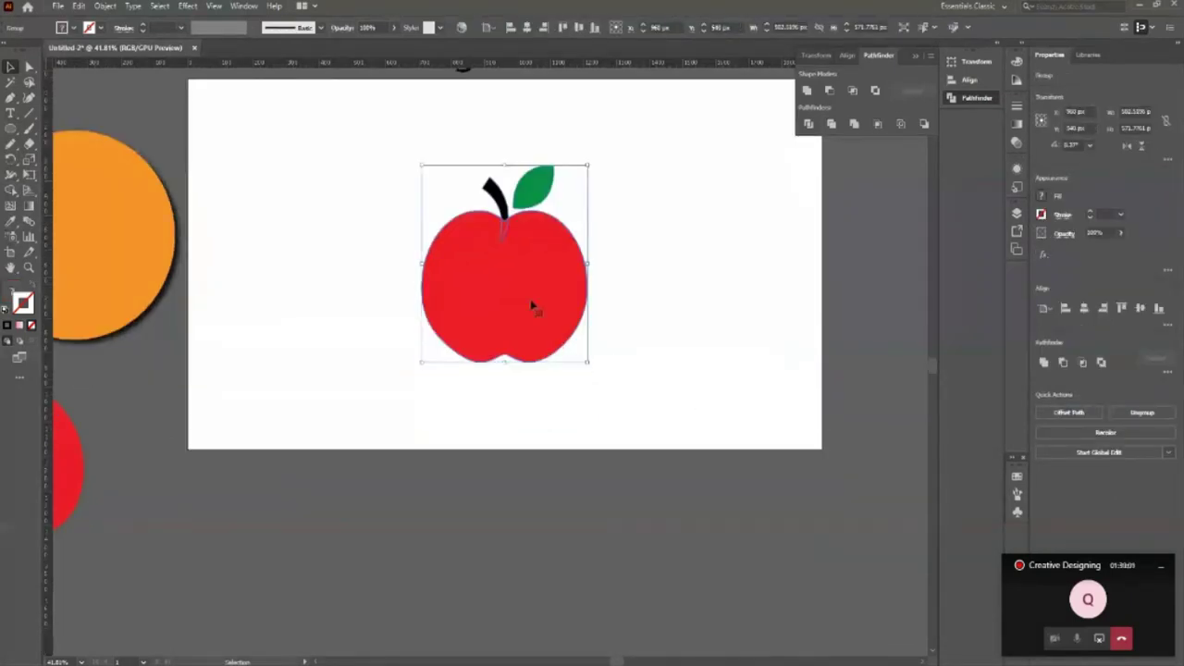
scroll(597, 382, up, 1)
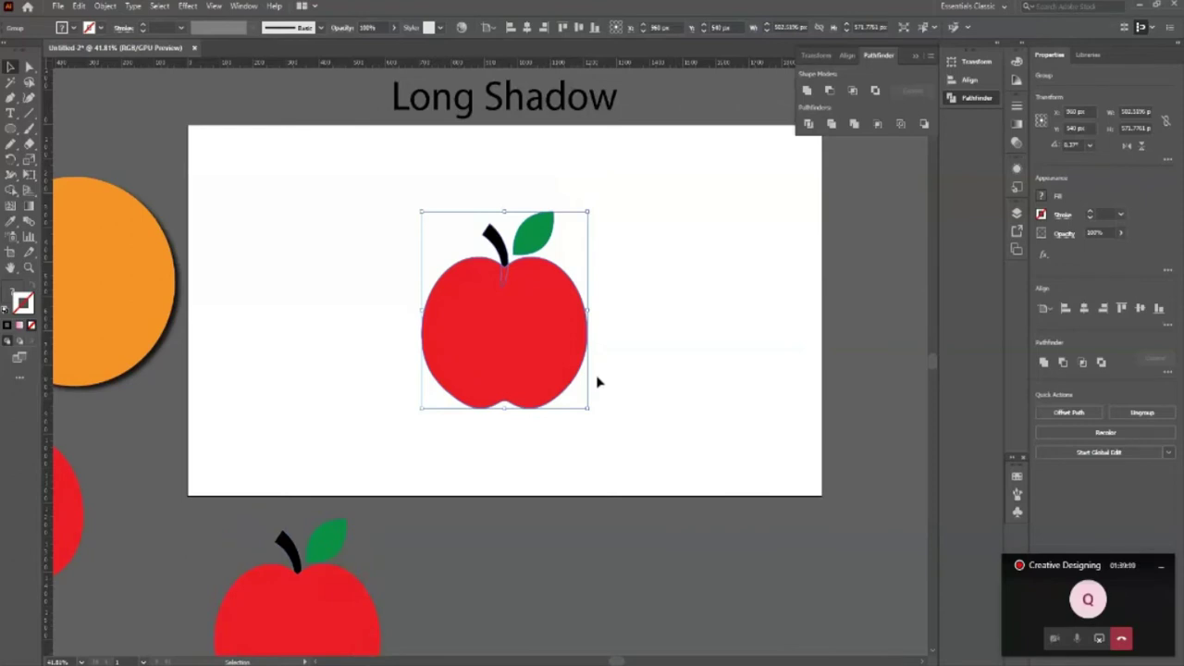
Step: Apply the body's red to the stem and leaf of the artboard apple with the Eyedropper
key(i)
click(558, 339)
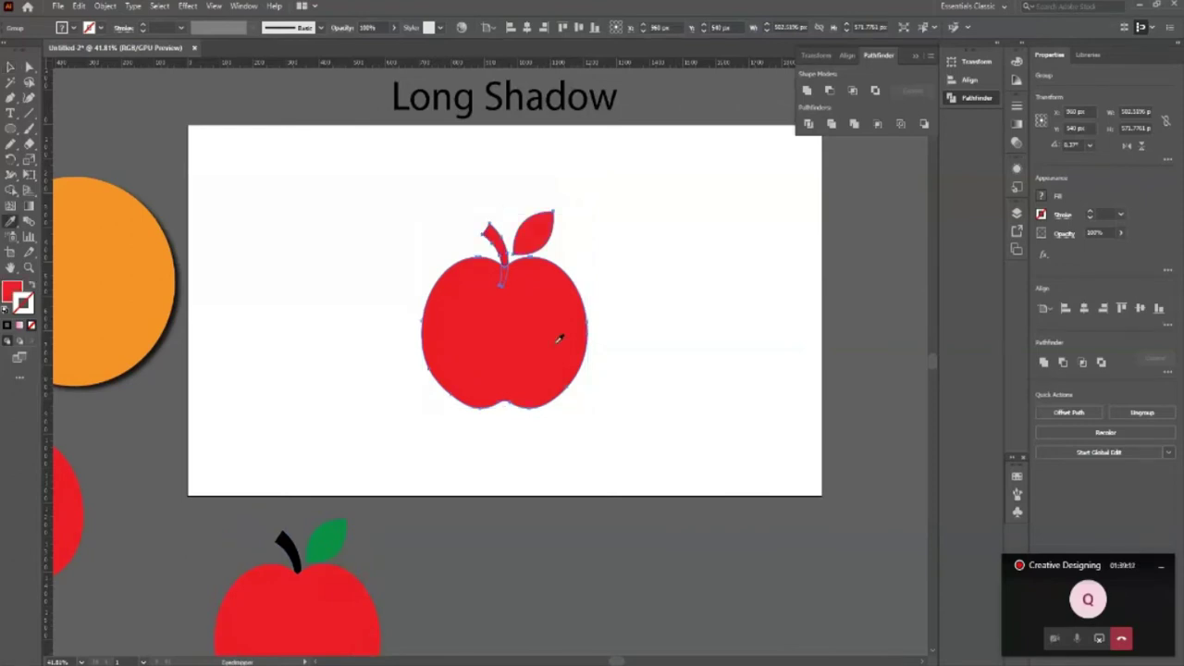
click(10, 68)
click(245, 273)
Step: Fill the entire artboard apple, including its stem and leaf, with dark gray from the swatches
click(478, 342)
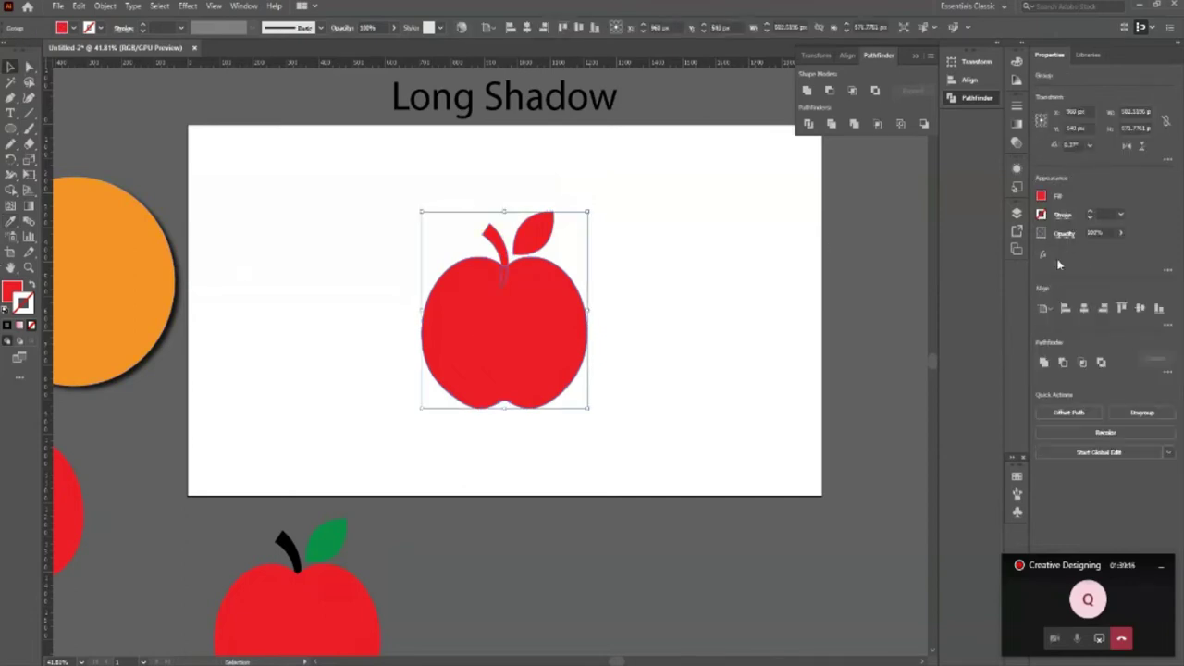
click(1041, 195)
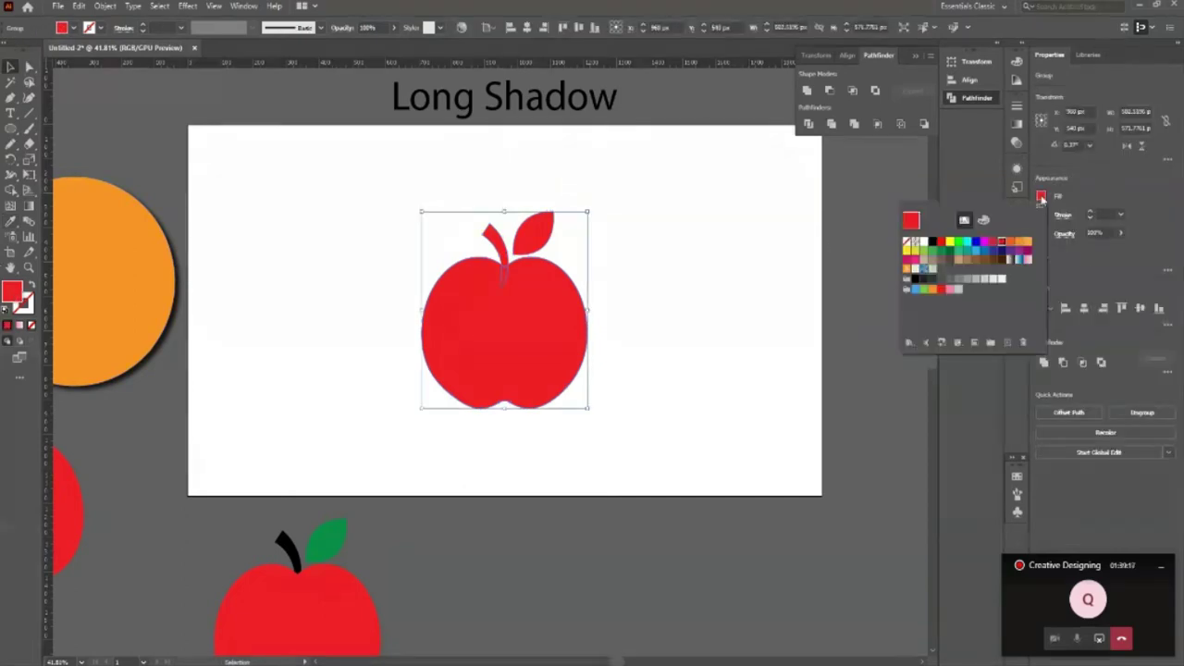
click(945, 281)
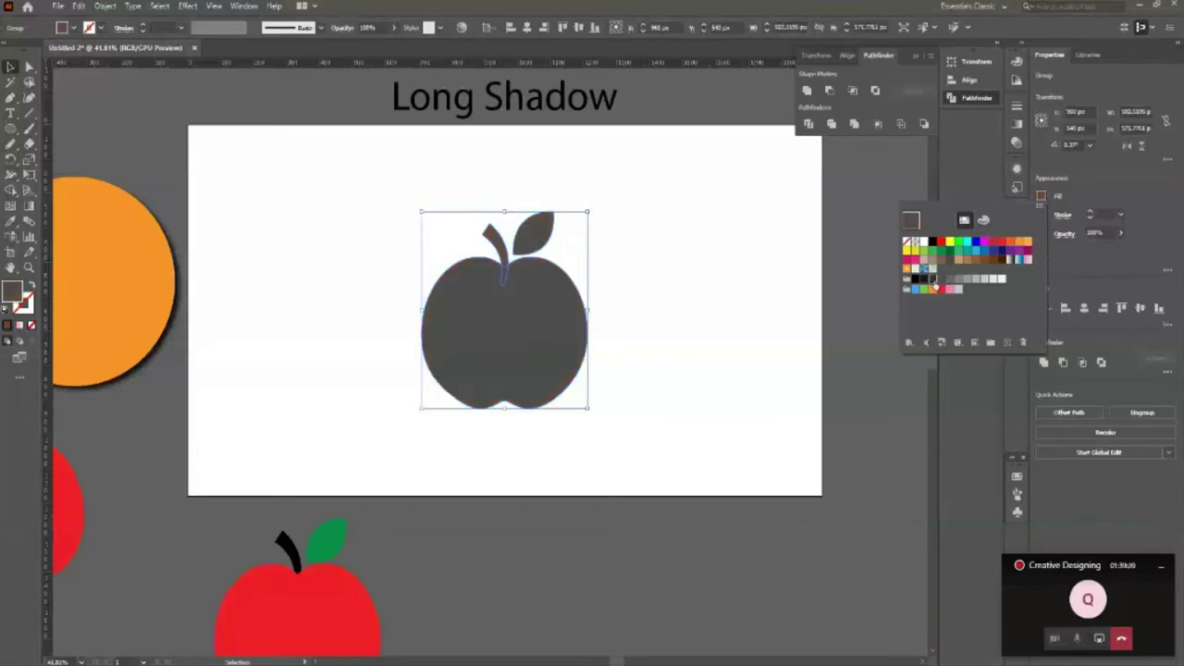
Step: Compare several gray swatches as the artboard apple's fill and settle on a dark gray
click(931, 278)
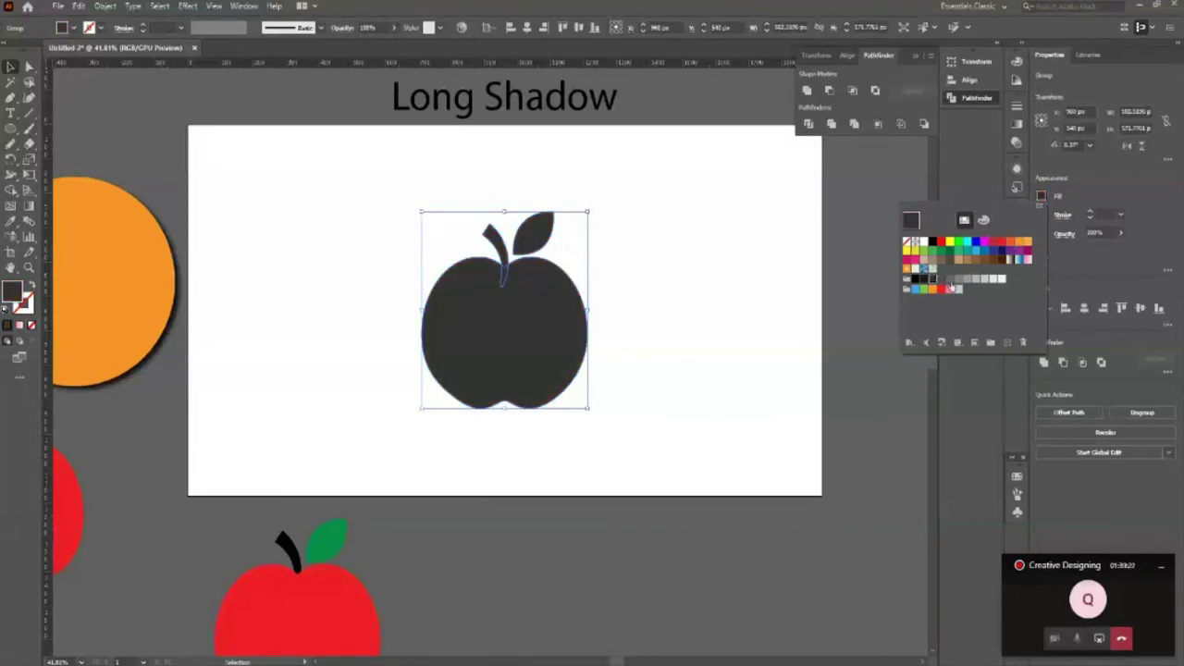
click(949, 280)
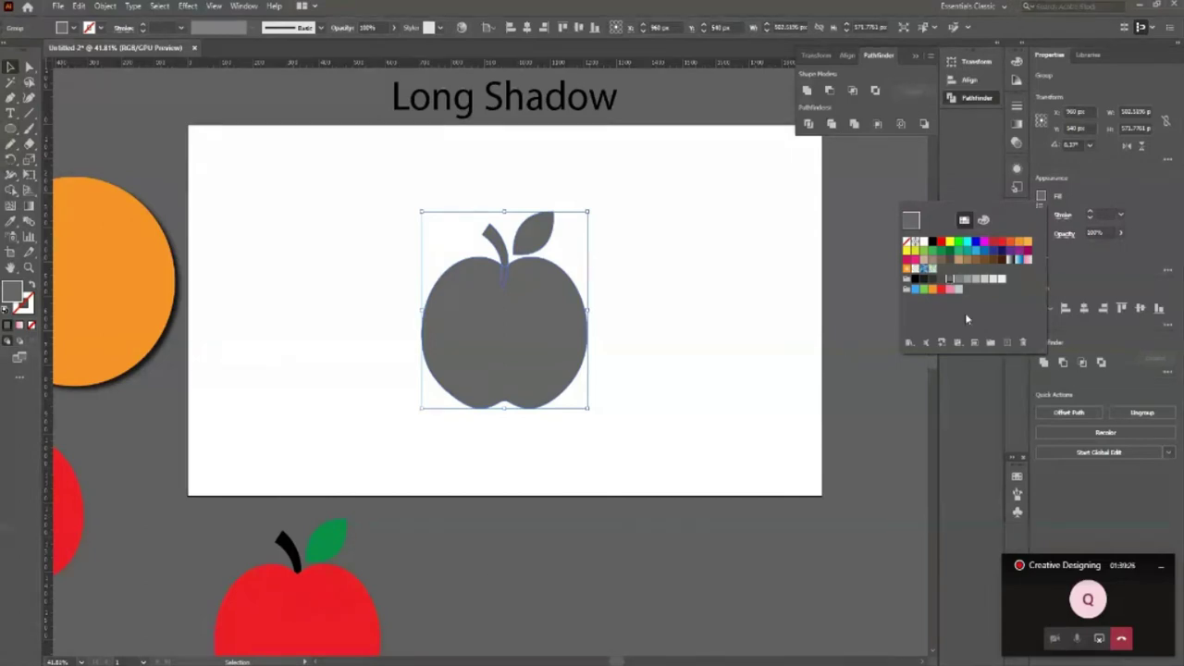
click(932, 278)
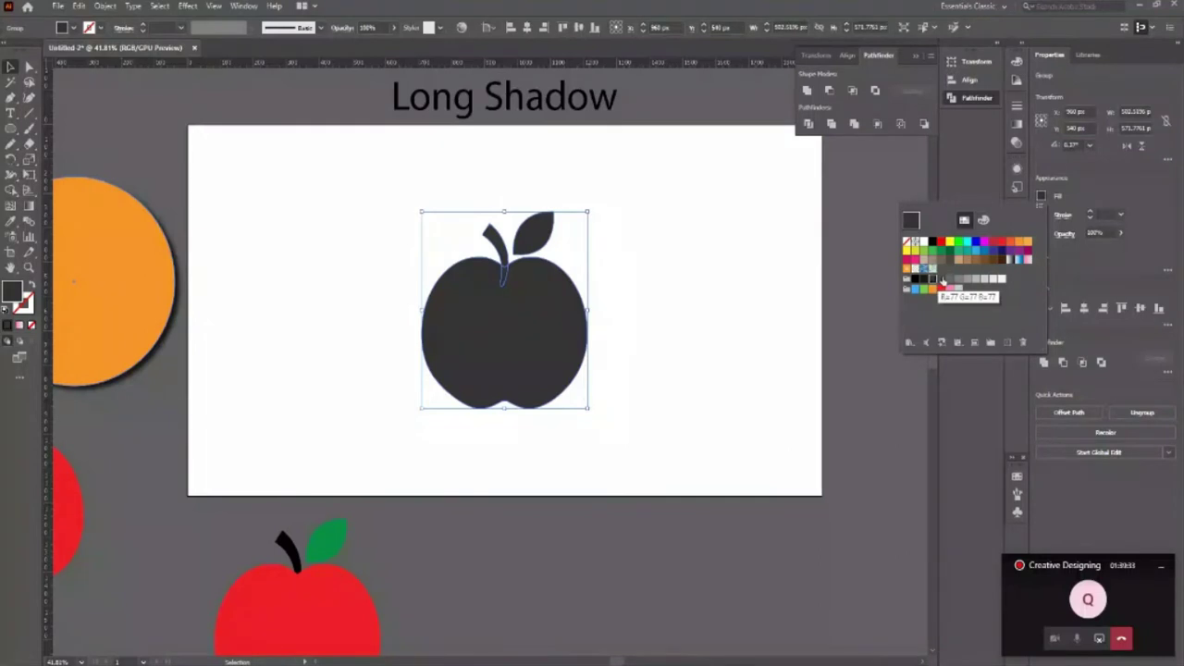
click(510, 446)
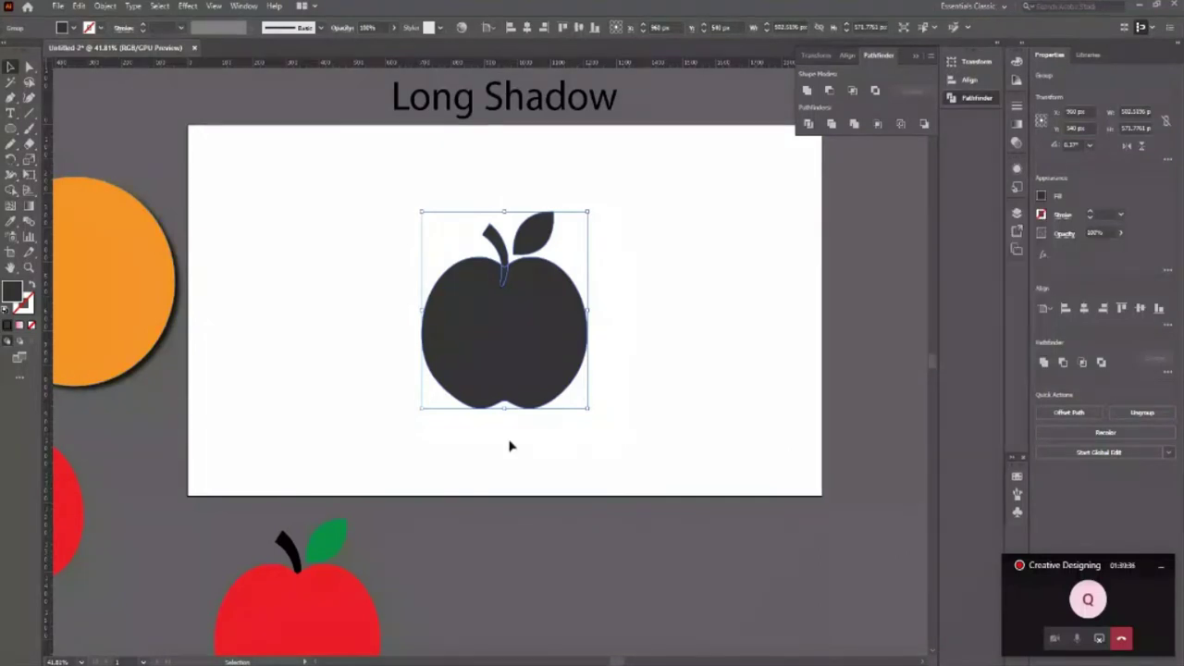
click(509, 446)
Step: Cover the whole artboard with a dark gray 1920 × 1080 px rectangle and arrange it behind the apple
key(m)
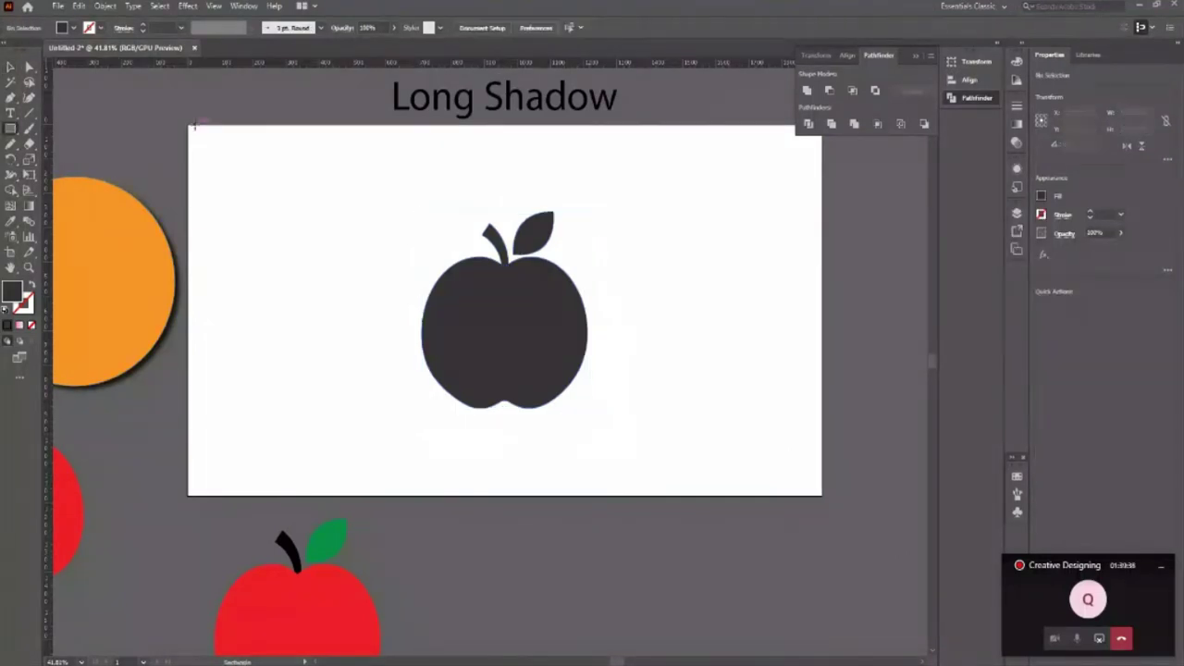
drag(189, 126, 820, 494)
click(10, 66)
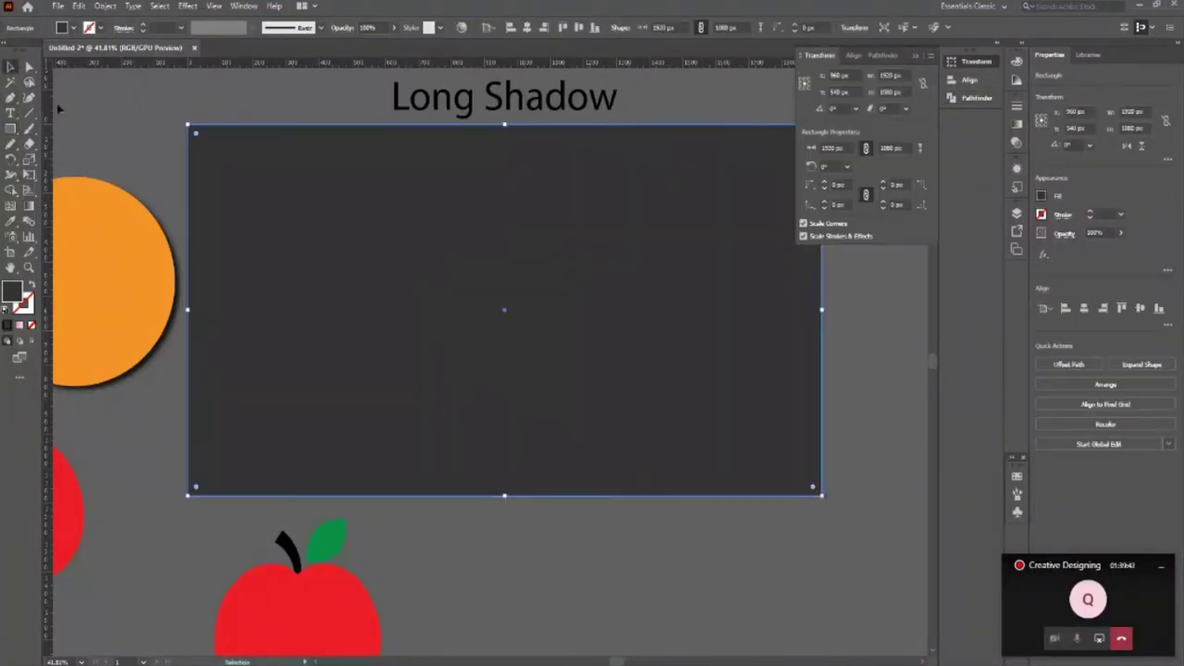
click(133, 139)
click(515, 323)
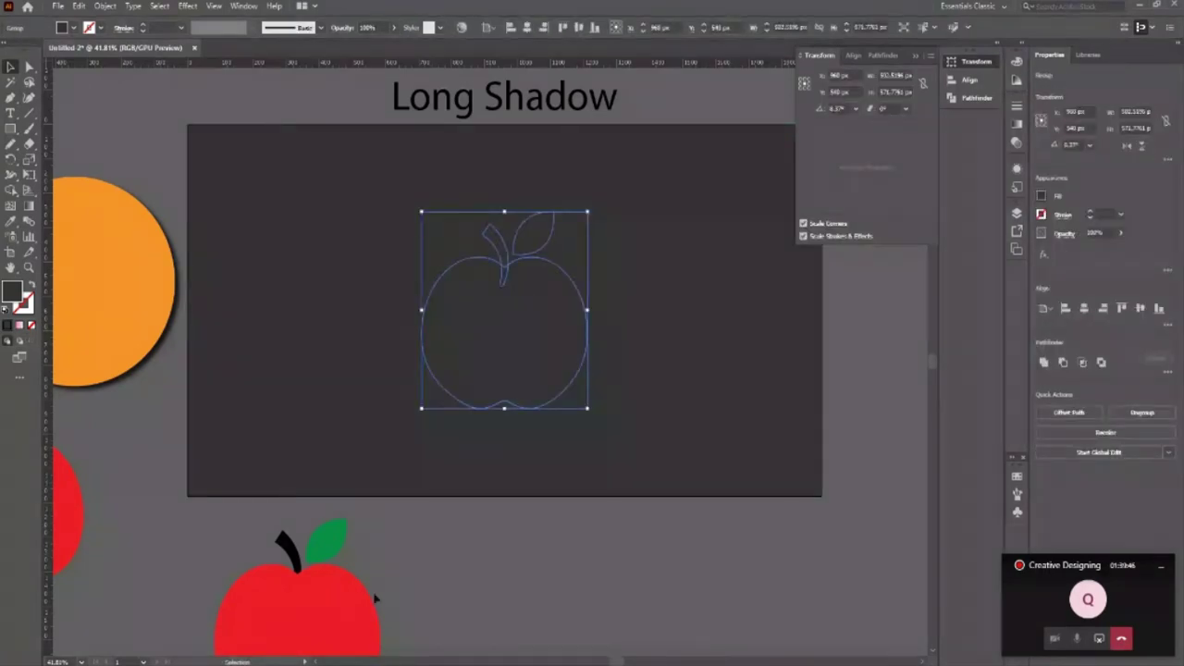
key(ctrl+shift+bracketright)
Step: Fill the entire artboard apple with a near-black swatch darker than the background rectangle
scroll(374, 599, down, 1)
click(546, 576)
click(478, 319)
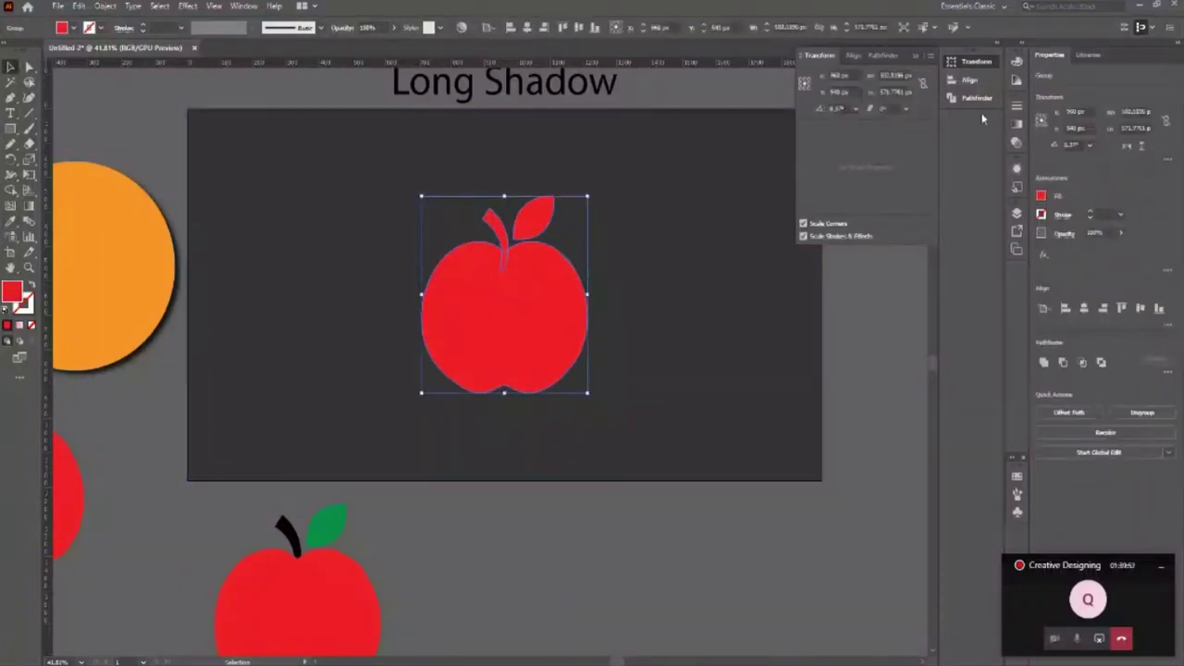
click(1042, 213)
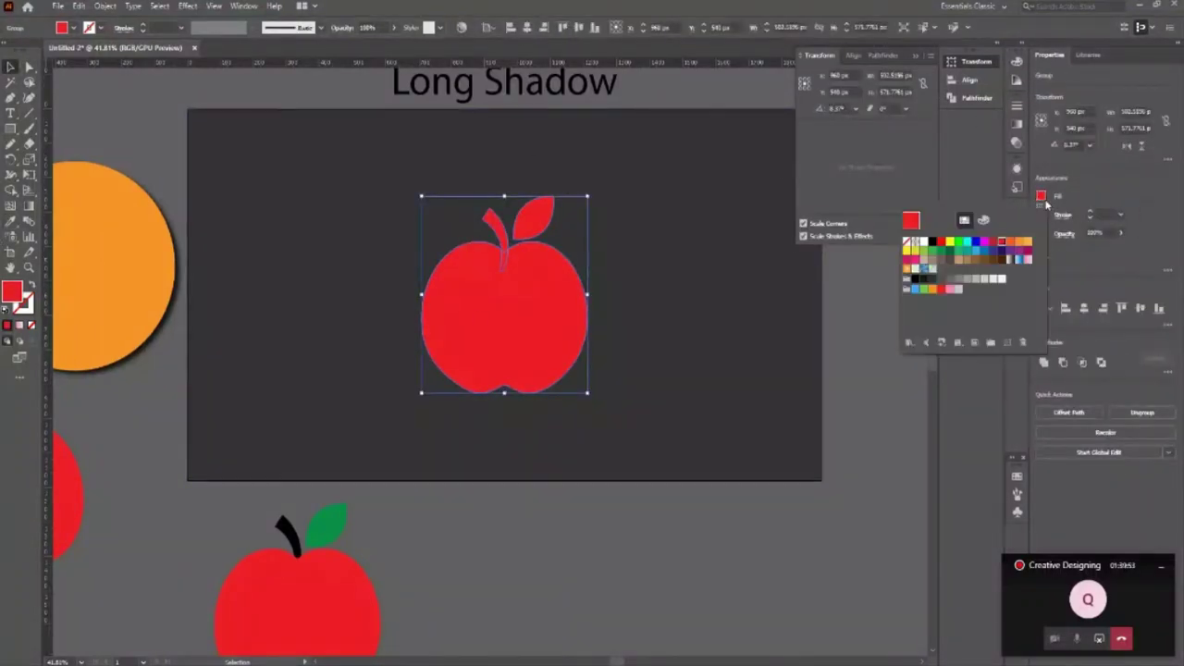
click(923, 280)
click(835, 547)
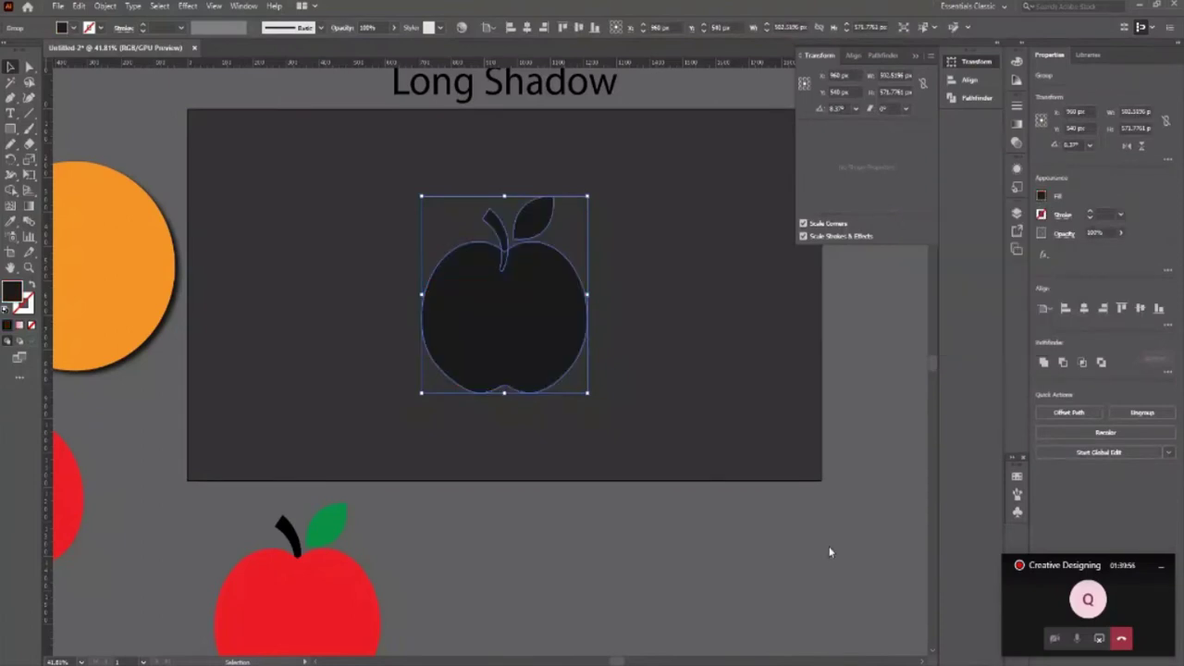
click(554, 559)
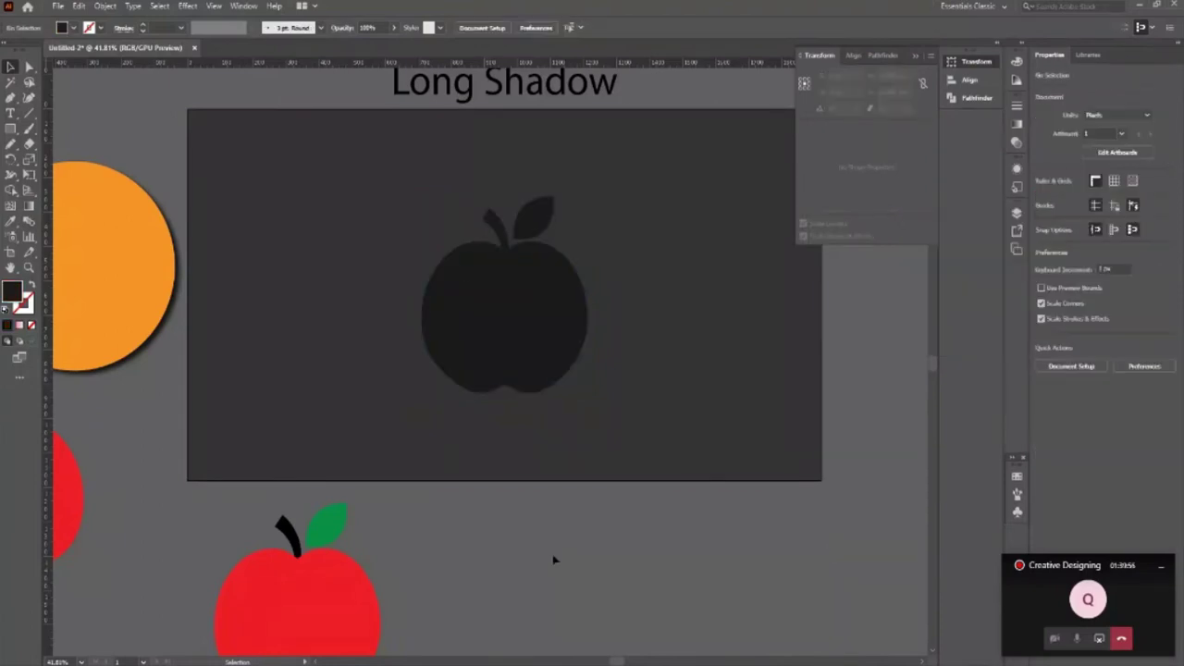
click(915, 56)
Step: Use Transform Each to create a copy of the dark apple moved 1 px horizontally and 1 px vertically
click(508, 350)
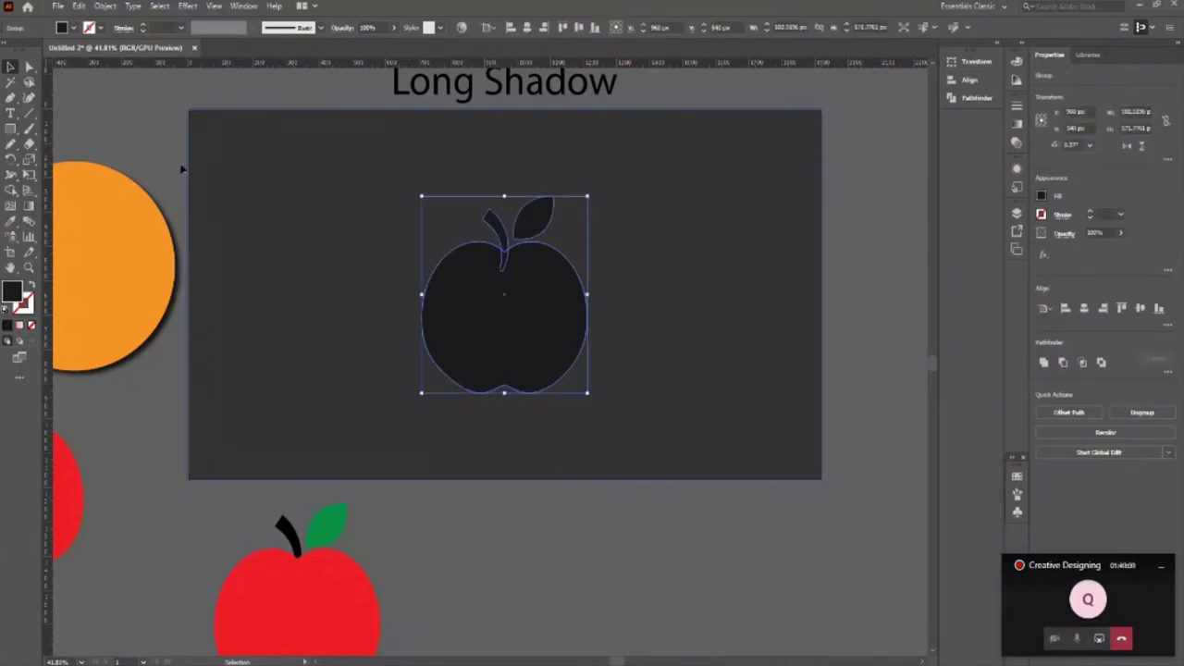
click(161, 7)
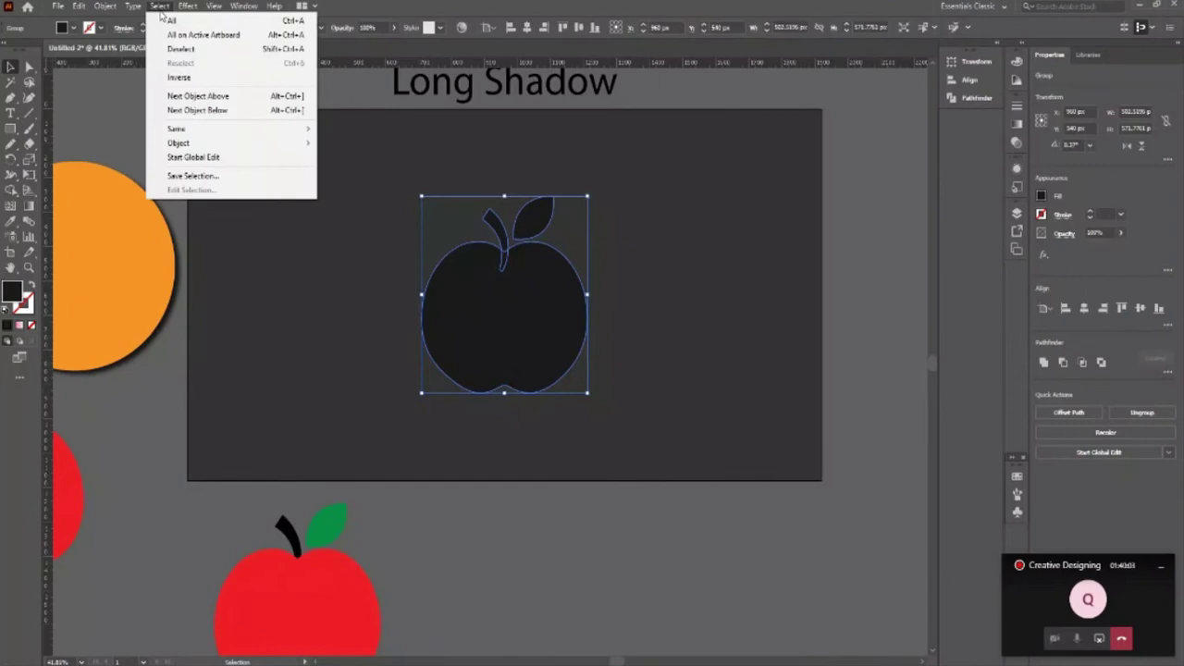
mouse_move(128, 9)
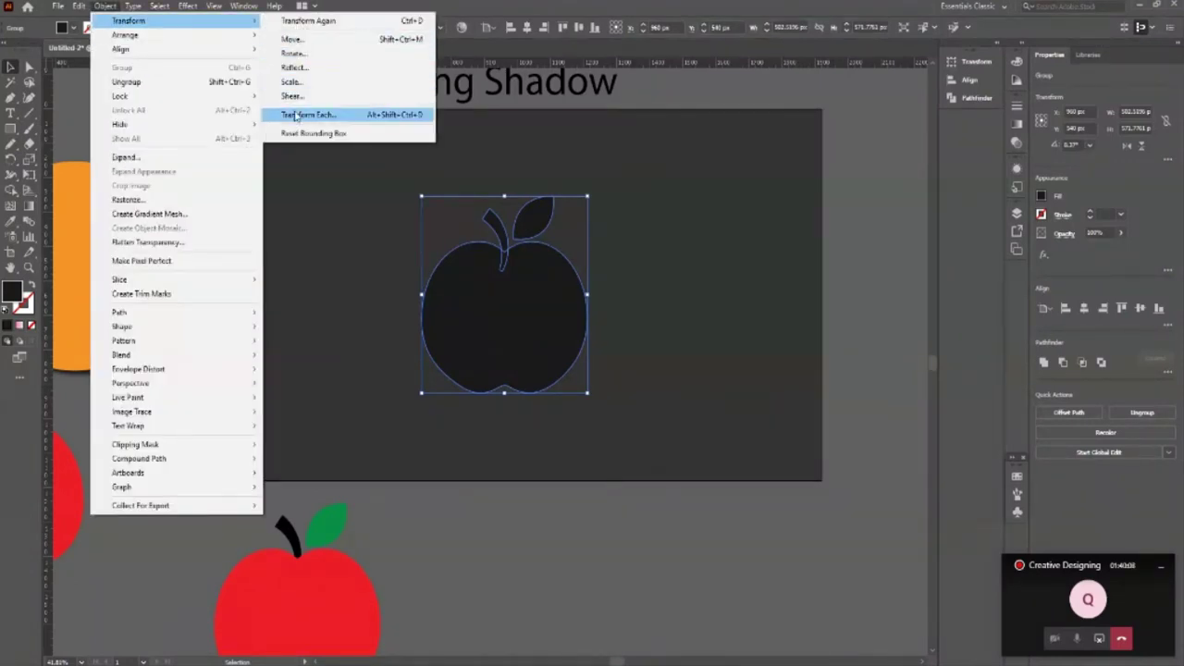
click(294, 113)
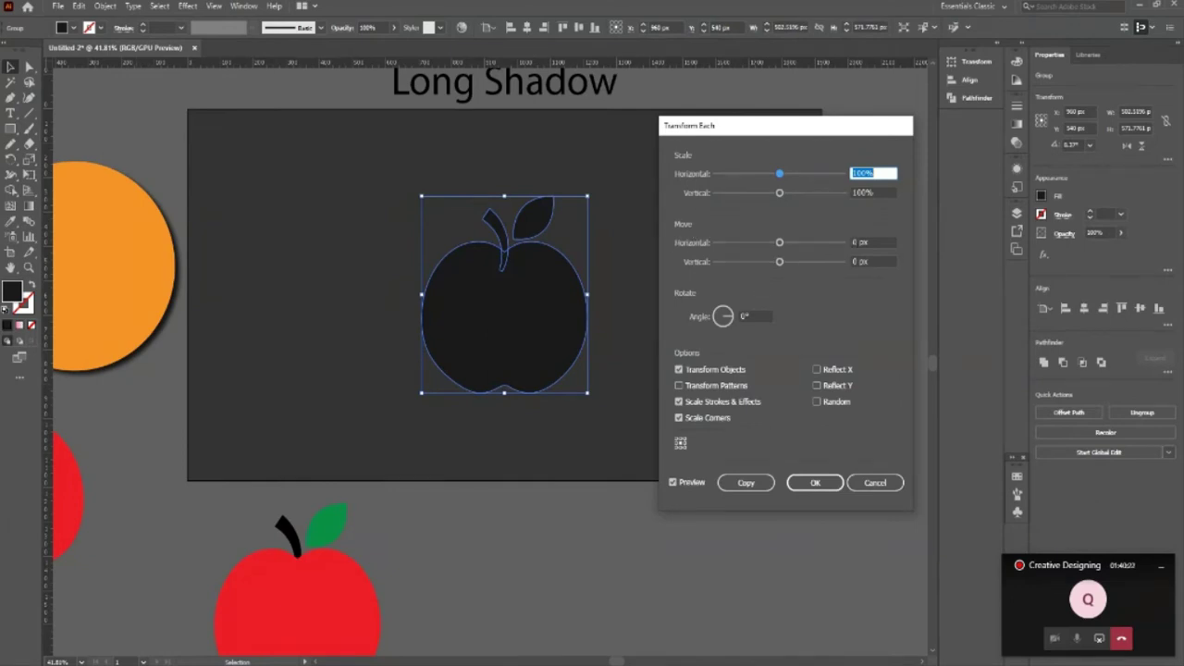
key(Tab)
key(Tab)
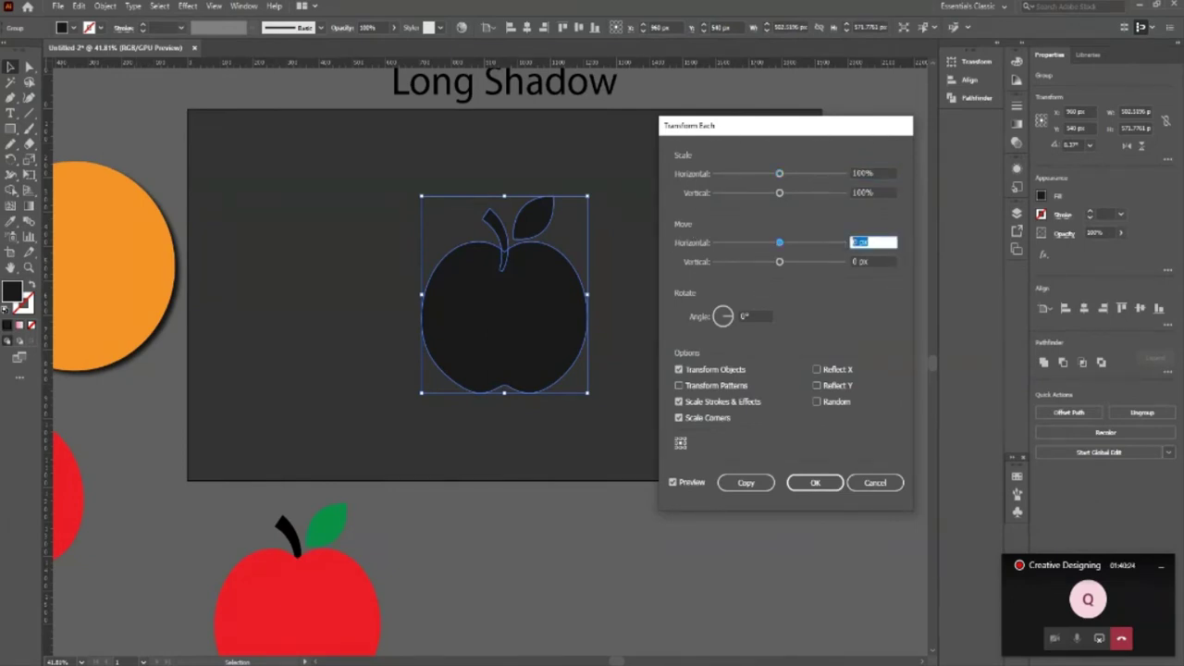
text(1)
key(Tab)
text(1)
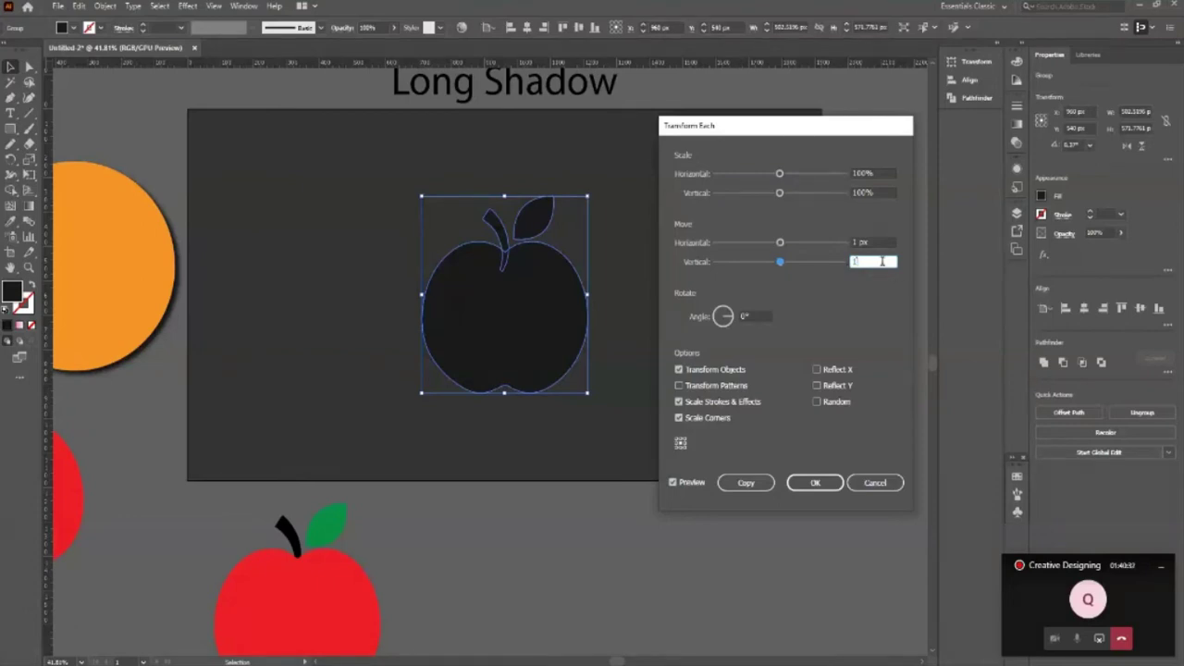
click(747, 483)
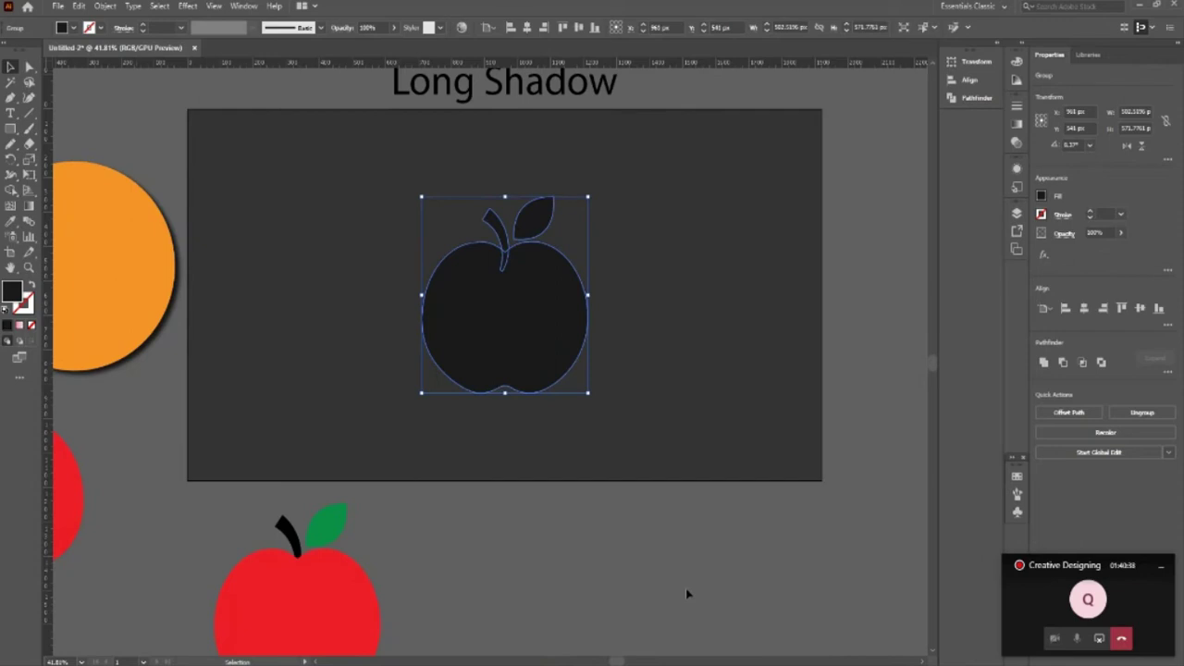
Step: Repeat the offset copy of the dark apple diagonally past the artboard's lower-right corner, ending at about X 1786 px, Y 1366 px
key(ctrl+d)
key(ctrl+d)
key(ctrl+d)
key(ctrl+d)
key(ctrl+d)
key(ctrl+d)
key(ctrl+d)
key(ctrl+d)
key(ctrl+d)
key(ctrl+d)
key(ctrl+d)
key(ctrl+d)
key(ctrl+d)
key(ctrl+d)
key(ctrl+d)
key(ctrl+d)
key(ctrl+d)
key(ctrl+d)
key(ctrl+d)
key(ctrl+d)
key(alt+Down)
key(alt+Right)
key(alt+Down)
key(alt+Right)
key(alt+Down)
key(alt+Right)
key(alt+Down)
key(alt+Right)
key(alt+Down)
key(alt+Right)
key(alt+Down)
key(alt+Right)
key(alt+Down)
key(alt+Right)
key(alt+Down)
key(alt+Right)
key(alt+Down)
key(alt+Right)
key(alt+Down)
key(alt+Right)
key(alt+Down)
key(alt+Right)
key(alt+Down)
key(alt+Right)
key(alt+Down)
key(alt+Right)
key(alt+Down)
key(alt+Right)
key(alt+Down)
key(alt+Right)
key(alt+Down)
key(alt+Right)
key(alt+Down)
key(alt+Right)
key(alt+Down)
key(alt+Right)
key(alt+Down)
key(alt+Right)
key(alt+Down)
key(alt+Right)
key(alt+Down)
key(alt+Right)
key(alt+Down)
key(alt+Right)
key(alt+Down)
key(alt+Right)
key(alt+Down)
key(alt+Right)
key(alt+Down)
key(alt+Right)
key(alt+Down)
key(alt+Right)
key(alt+Down)
key(alt+Right)
key(alt+Down)
key(alt+Right)
key(alt+Down)
key(alt+Right)
key(alt+Down)
key(alt+Right)
key(alt+Down)
key(alt+Right)
key(alt+Down)
key(alt+Right)
key(alt+Down)
key(alt+Right)
key(alt+Down)
key(alt+Right)
key(alt+Down)
key(alt+Right)
key(alt+Down)
key(alt+Right)
key(alt+Down)
key(alt+Right)
key(alt+Down)
key(alt+Right)
key(alt+Down)
key(alt+Right)
key(alt+Down)
key(alt+Right)
key(alt+Down)
key(alt+Right)
key(alt+Down)
key(alt+Right)
key(alt+Down)
key(alt+Right)
key(alt+Down)
key(alt+Right)
key(alt+Down)
key(alt+Right)
key(alt+Down)
key(alt+Right)
key(alt+Down)
key(alt+Right)
key(alt+Down)
key(alt+Right)
key(alt+Down)
key(alt+Right)
key(alt+Down)
key(alt+Right)
key(alt+Down)
key(alt+Right)
key(alt+Down)
key(alt+Right)
key(alt+Down)
key(alt+Right)
key(alt+Down)
key(alt+Right)
key(alt+Down)
key(alt+Right)
key(alt+Down)
key(alt+Right)
key(alt+Down)
key(alt+Right)
key(alt+Down)
key(alt+Right)
key(alt+Down)
key(alt+Right)
key(alt+Down)
key(alt+Right)
key(alt+Down)
key(alt+Right)
key(alt+Down)
key(alt+Right)
key(alt+Down)
key(alt+Right)
key(alt+Down)
key(alt+Right)
key(alt+Down)
key(alt+Right)
key(alt+Down)
key(alt+Right)
key(alt+Down)
key(alt+Right)
key(alt+Down)
key(alt+Right)
key(alt+Down)
key(alt+Right)
key(alt+Down)
key(alt+Right)
key(alt+Down)
key(alt+Right)
key(alt+Down)
key(alt+Right)
key(alt+Down)
key(alt+Right)
key(alt+Down)
key(alt+Right)
key(alt+Down)
key(alt+Right)
key(alt+Down)
key(alt+Right)
key(alt+Down)
key(alt+Right)
key(alt+Down)
key(alt+Right)
key(alt+Down)
key(alt+Right)
key(alt+Down)
key(alt+Right)
key(alt+Down)
key(alt+Right)
key(alt+Down)
key(alt+Right)
key(alt+Down)
key(alt+Right)
key(alt+Down)
key(alt+Right)
key(alt+Down)
key(alt+Right)
key(alt+Down)
key(alt+Right)
key(alt+Down)
key(alt+Right)
key(alt+Down)
key(alt+Right)
key(alt+Down)
key(alt+Right)
key(alt+Down)
key(alt+Right)
key(alt+Down)
key(alt+Right)
key(alt+Down)
key(alt+Right)
key(alt+Down)
key(alt+Right)
key(alt+Down)
key(alt+Right)
key(alt+Down)
key(alt+Right)
key(alt+Down)
key(alt+Right)
key(alt+Down)
key(alt+Right)
key(alt+Down)
key(alt+Right)
key(alt+Down)
key(alt+Right)
key(alt+Down)
key(alt+Right)
key(alt+Down)
key(alt+Right)
key(alt+Down)
key(alt+Right)
key(alt+Down)
key(alt+Right)
key(alt+Down)
key(alt+Right)
key(v)
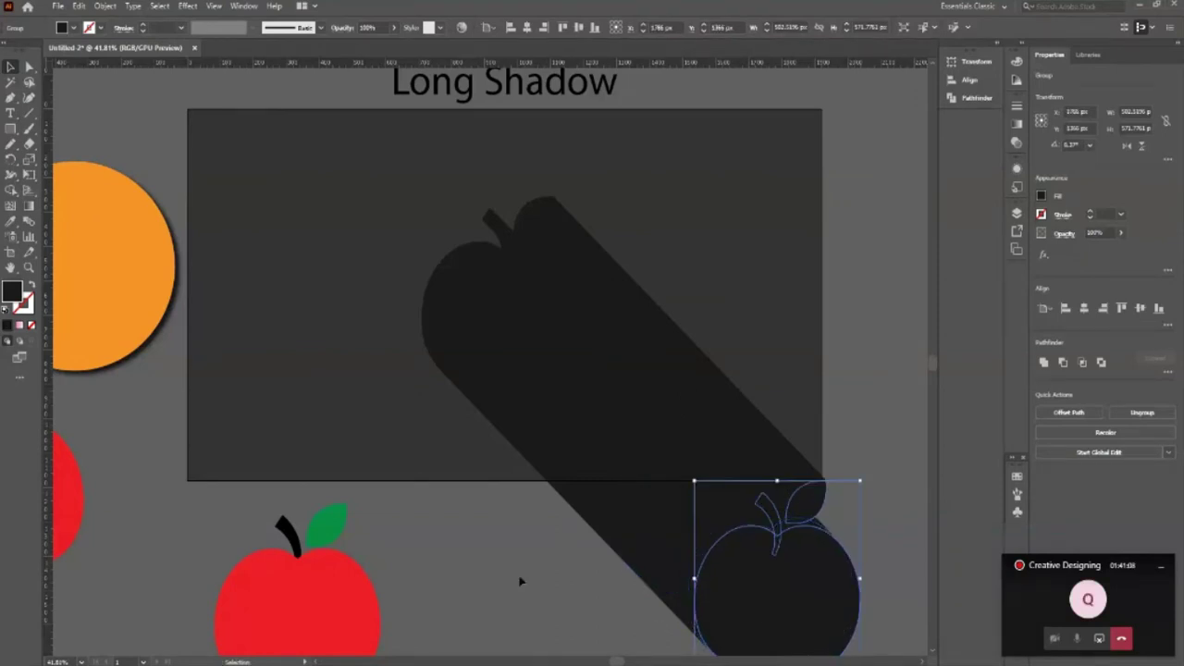
click(521, 579)
Step: Align the coloured apple to the artboard's centre, on top of the start of the long shadow
scroll(773, 242, down, 2)
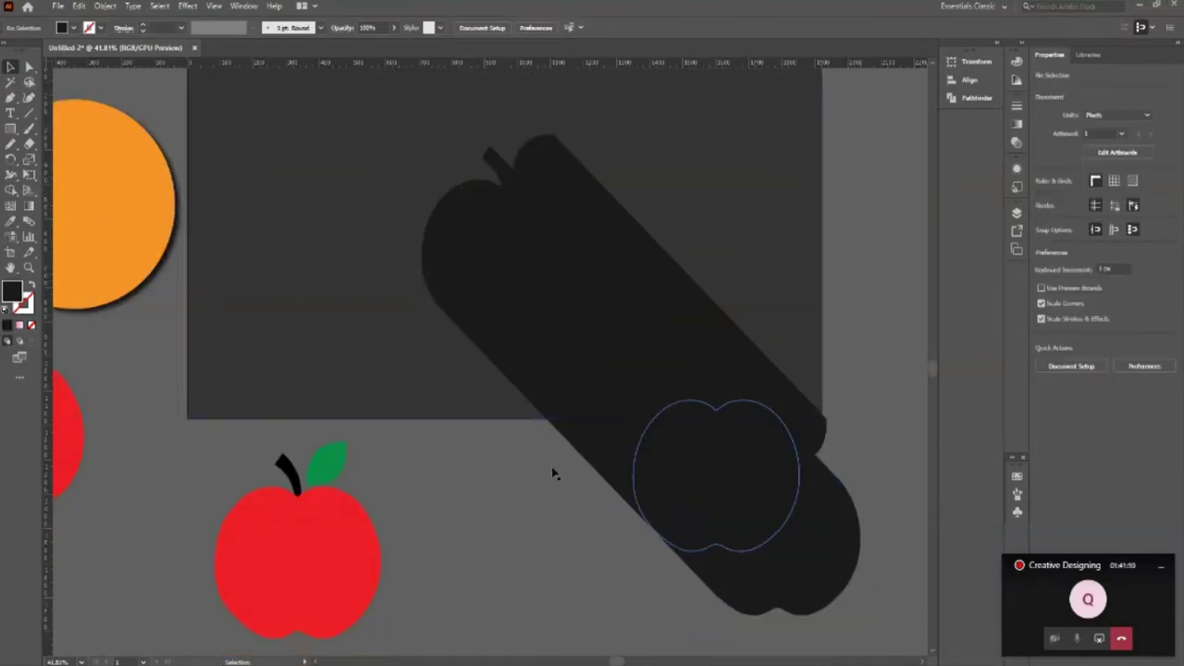
click(305, 564)
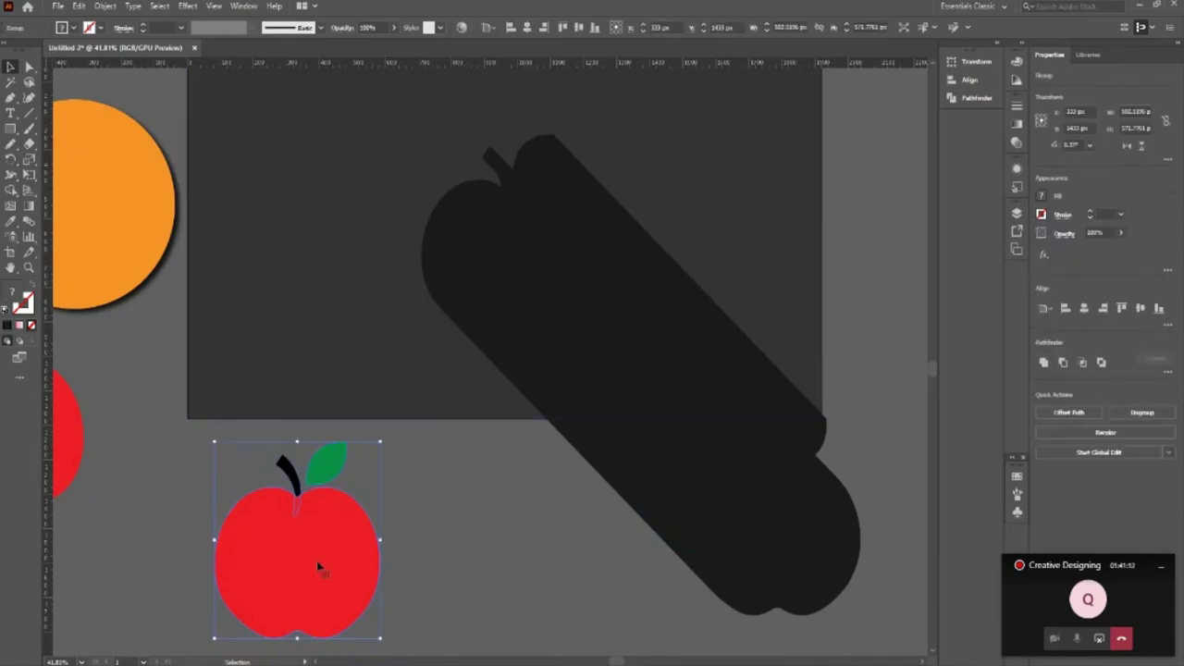
click(525, 26)
click(578, 27)
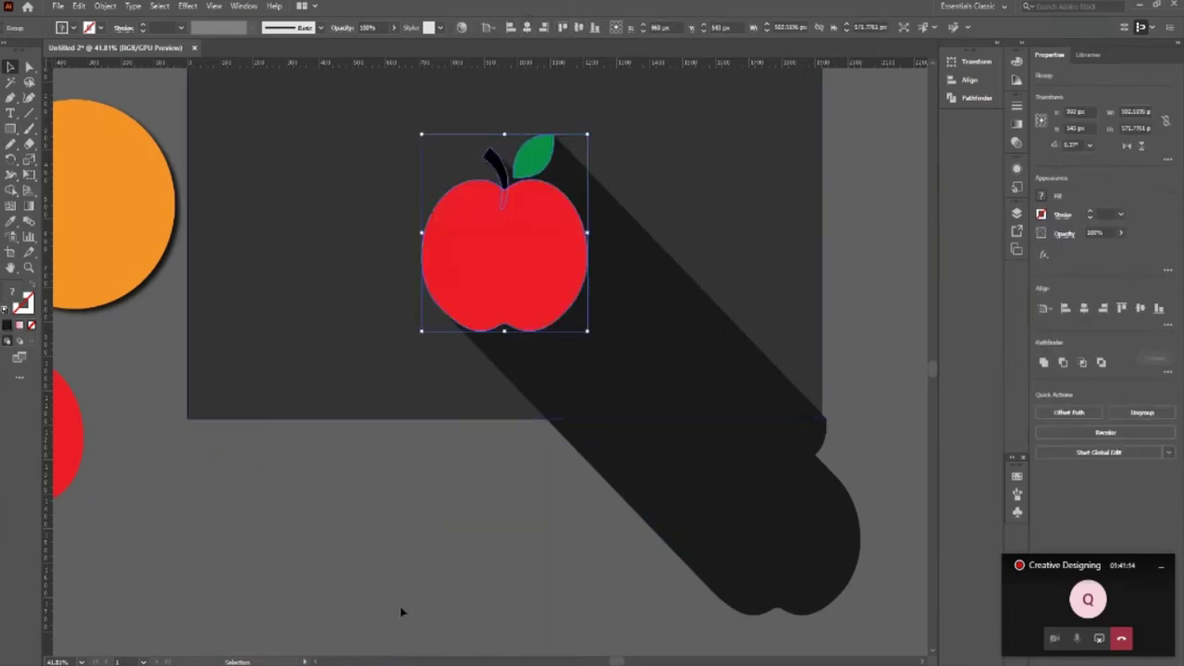
click(401, 610)
scroll(341, 558, up, 1)
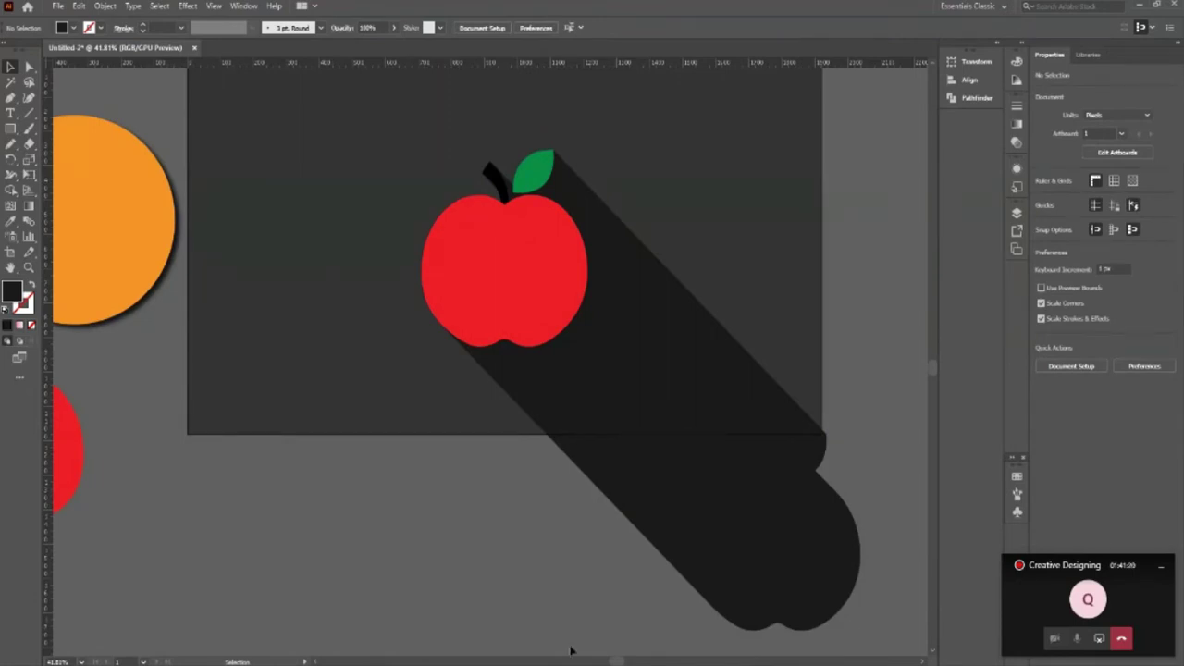
Step: Move the coloured apple off the artboard to the free area below the orange circle
key(z)
drag(634, 334, 619, 360)
key(v)
drag(562, 309, 234, 500)
drag(301, 296, 153, 268)
click(510, 497)
drag(582, 148, 574, 106)
click(300, 161)
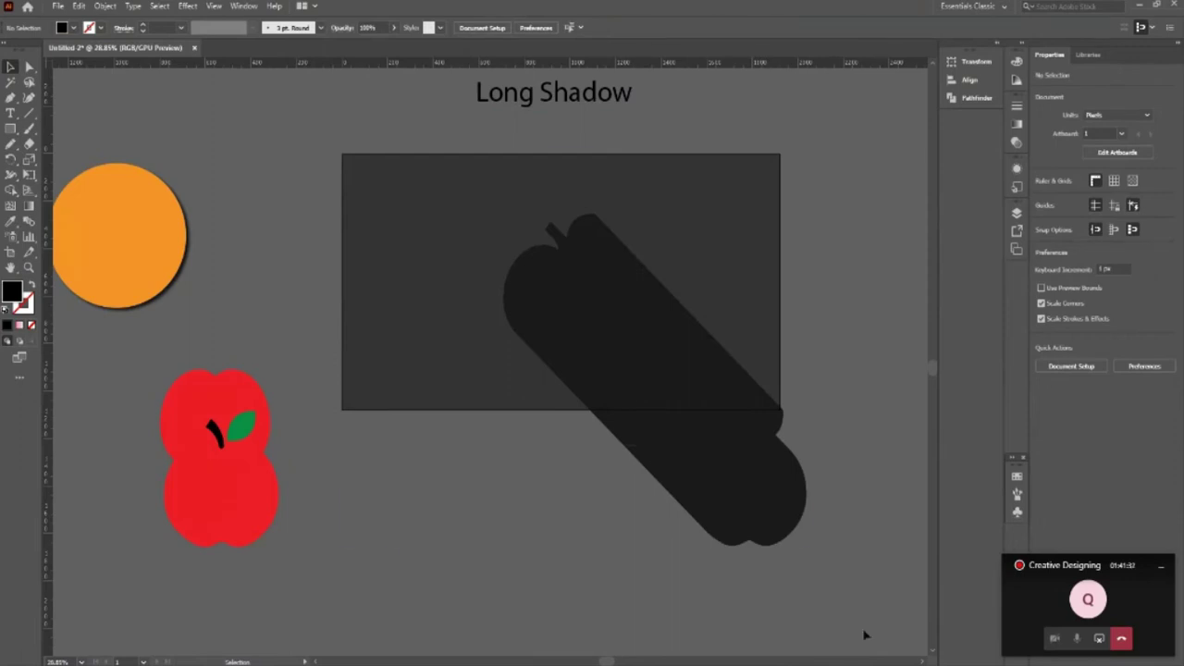
Step: Try to make a clipping mask from the shadow copies and the background rectangle, and undo it
drag(864, 634, 863, 633)
key(ctrl+7)
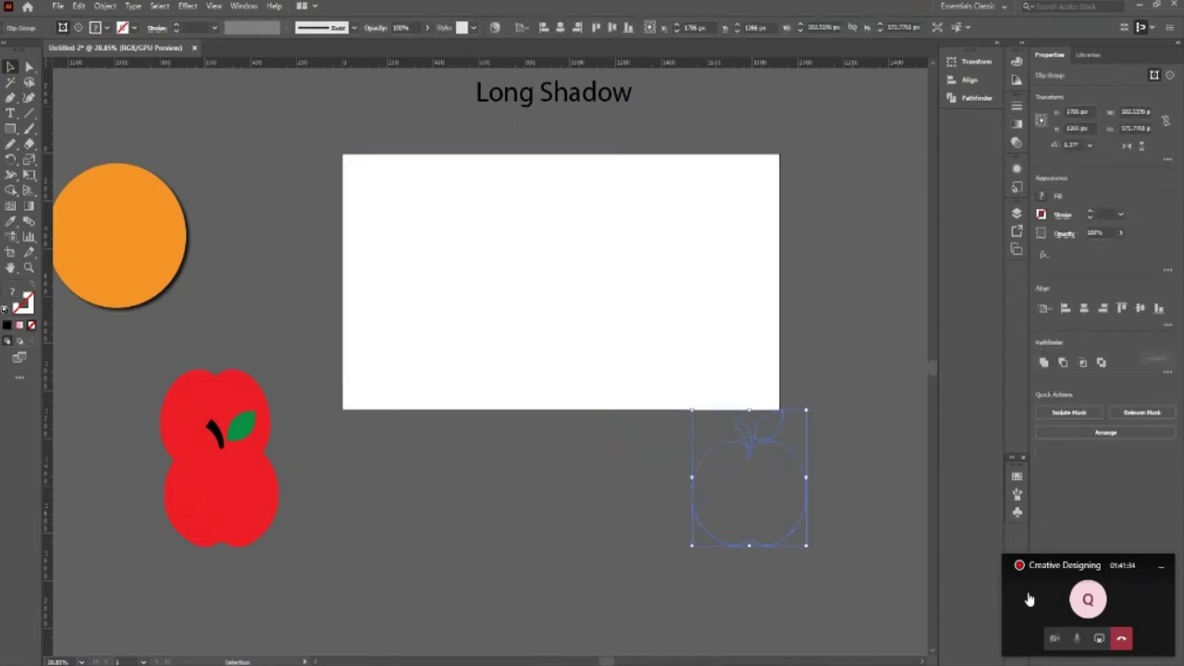
key(ctrl+z)
click(877, 575)
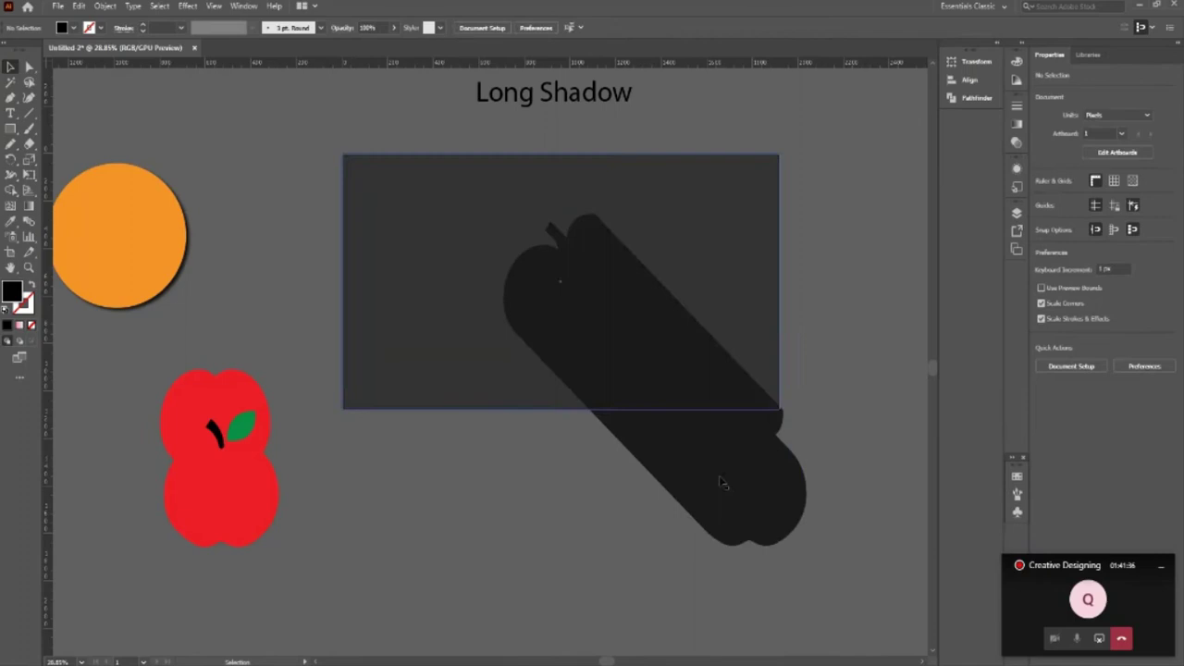
drag(719, 476, 701, 443)
key(ctrl+z)
click(841, 586)
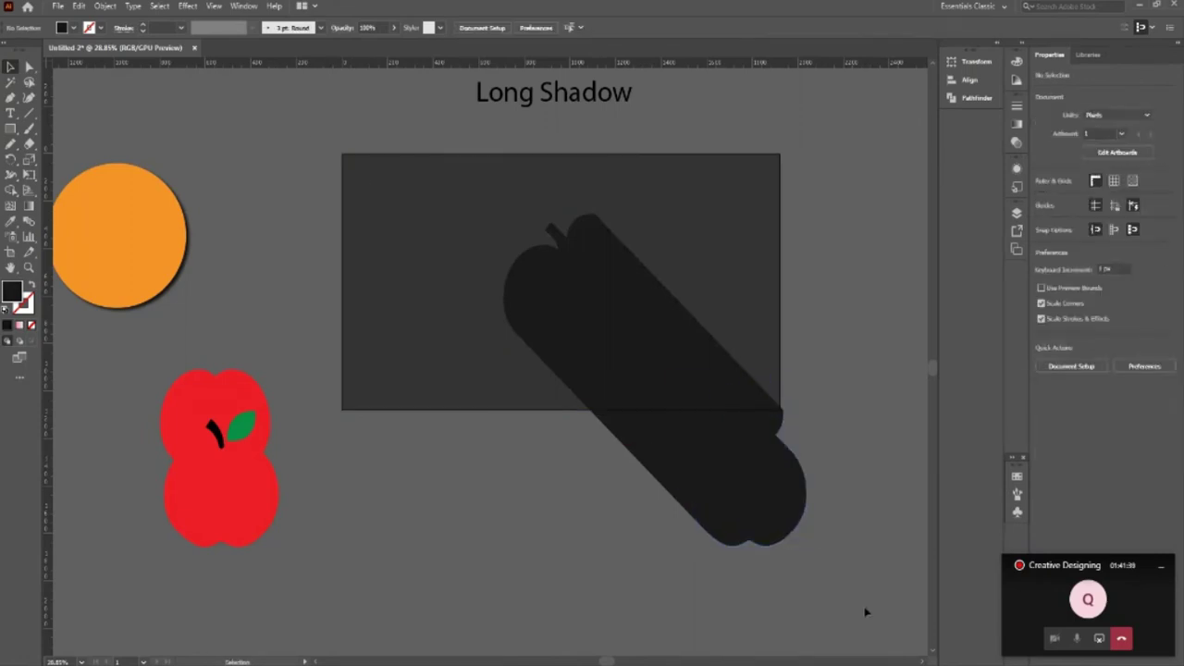
drag(864, 612, 754, 205)
key(ctrl+z)
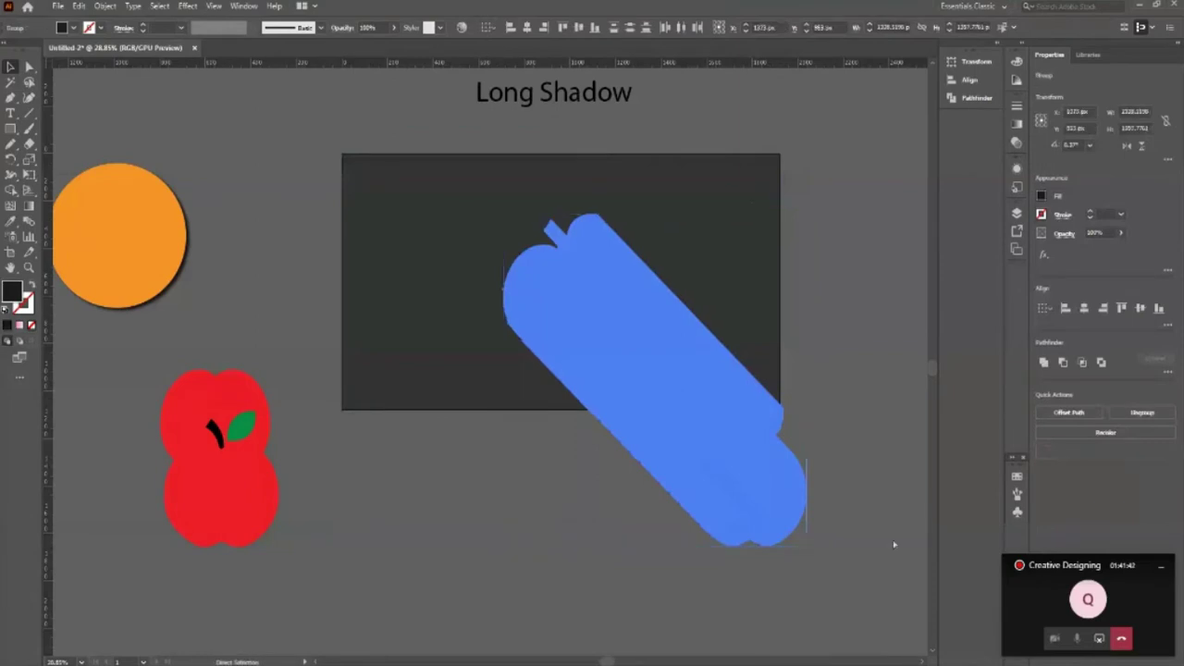
click(846, 476)
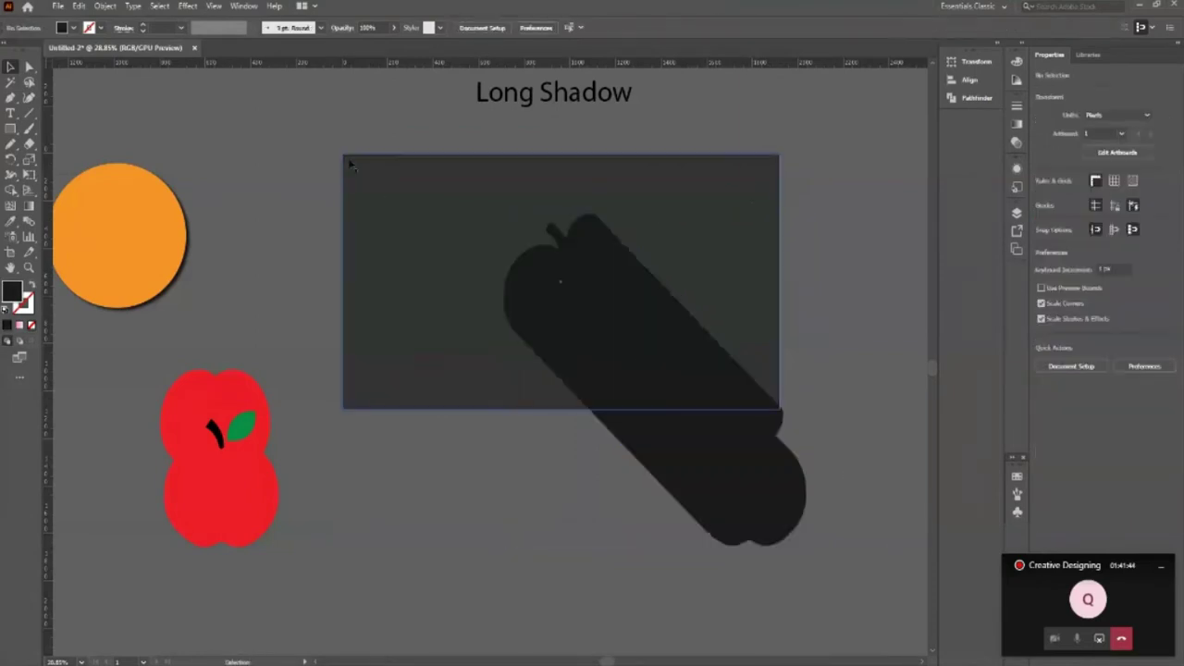
Step: Try to make a clipping mask from all the shadow copies together with the background rectangle, and decline creating it
drag(729, 469, 659, 429)
drag(805, 528, 684, 333)
key(ctrl)
key(ctrl+7)
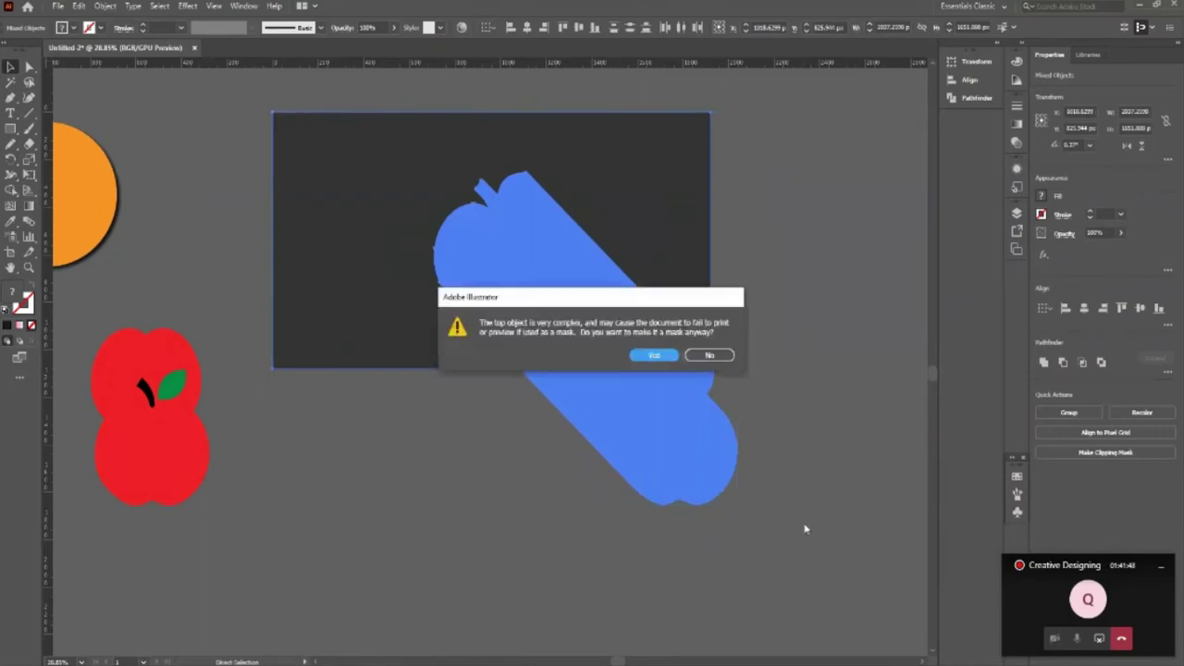
click(708, 356)
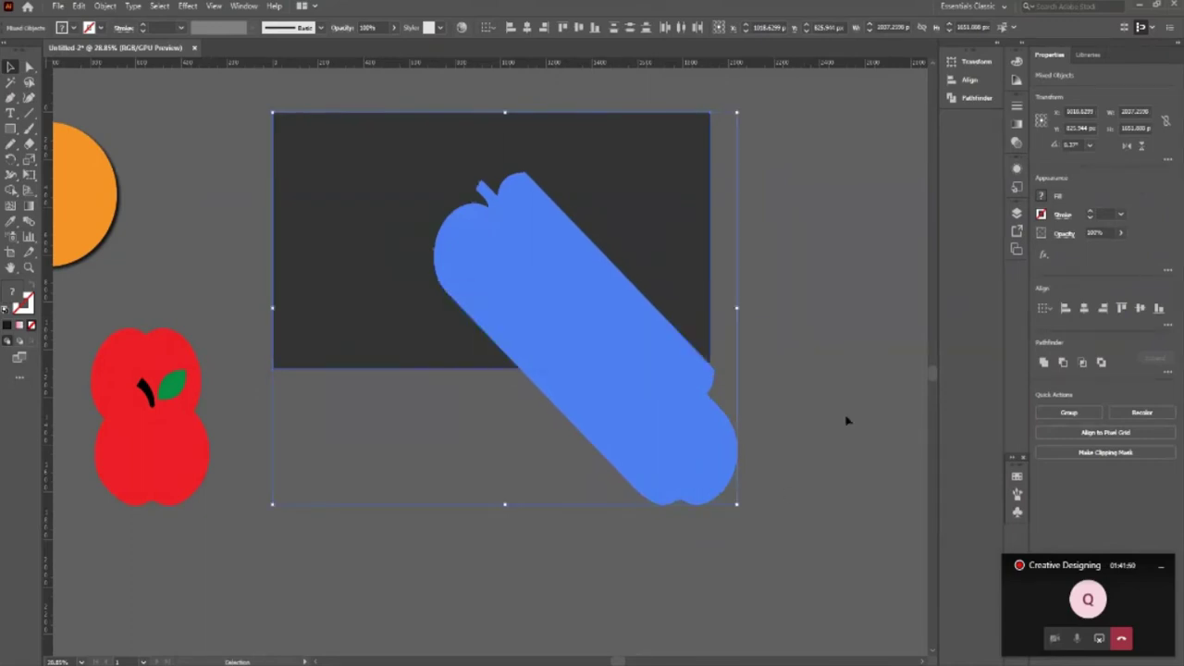
click(828, 424)
scroll(827, 422, up, 1)
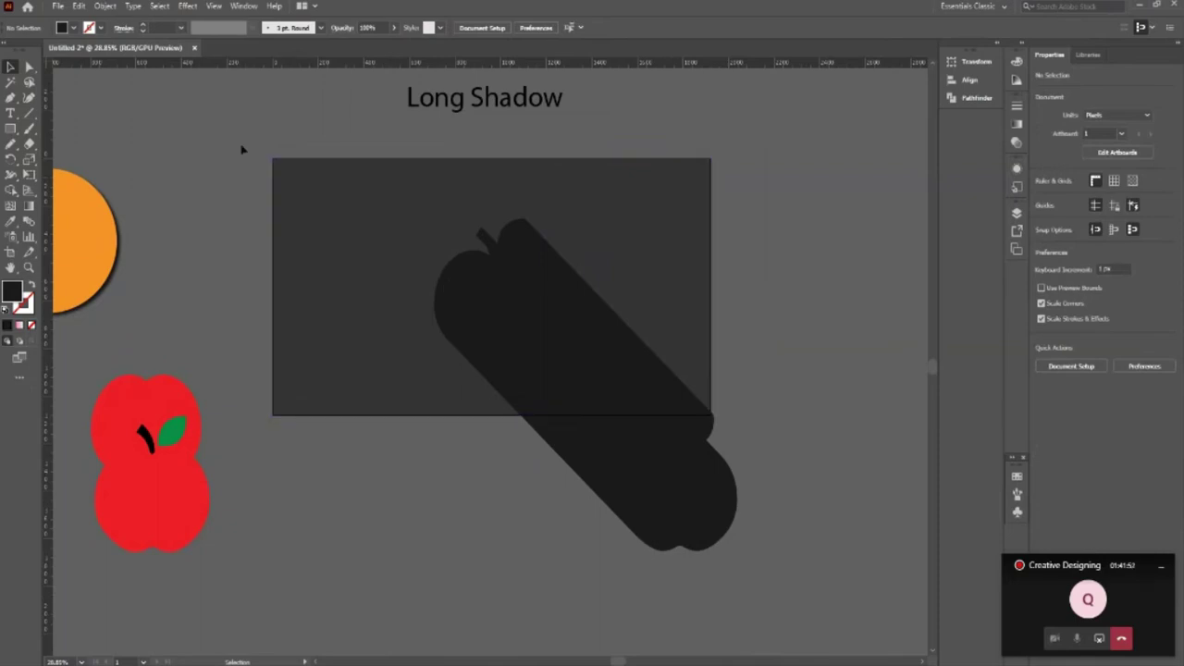
key(ctrl+a)
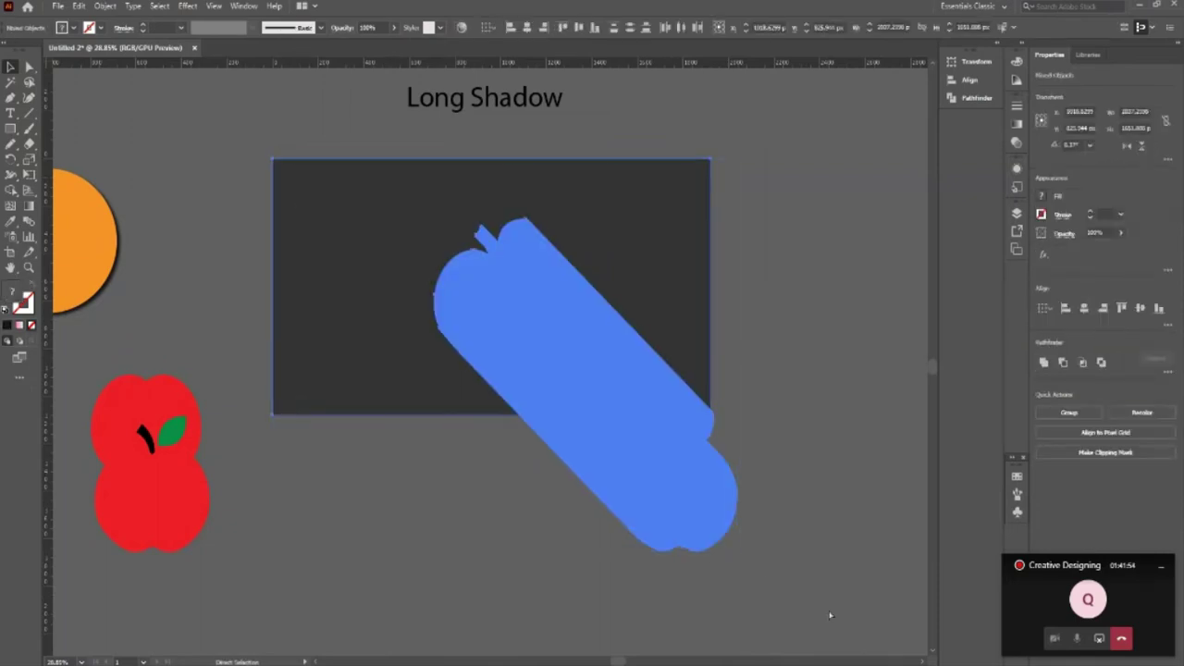
key(ctrl+7)
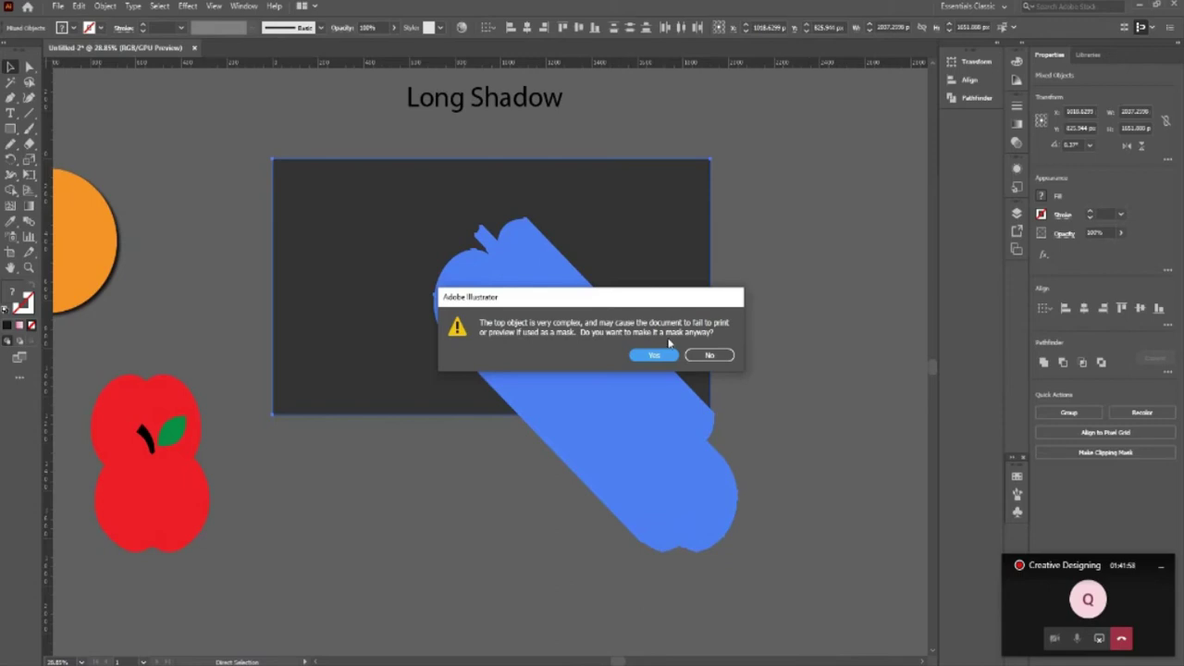
click(714, 356)
Step: Bring the dark background rectangle to the front, above all the shadow copies
click(654, 315)
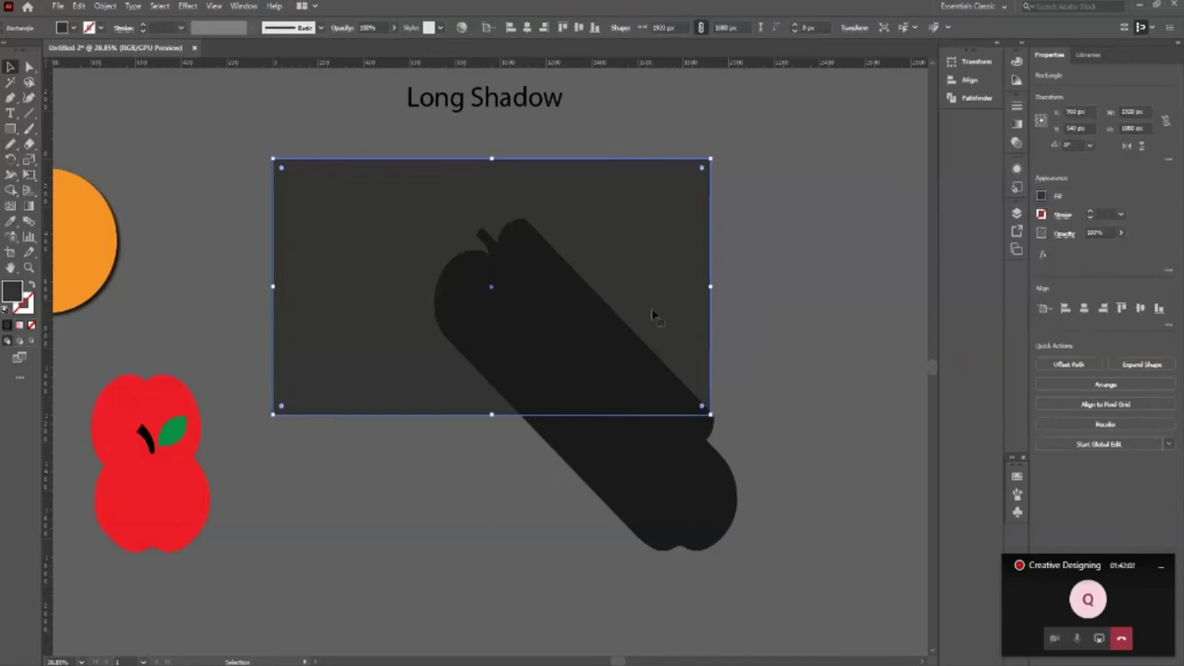
key(ctrl+shift+bracketright)
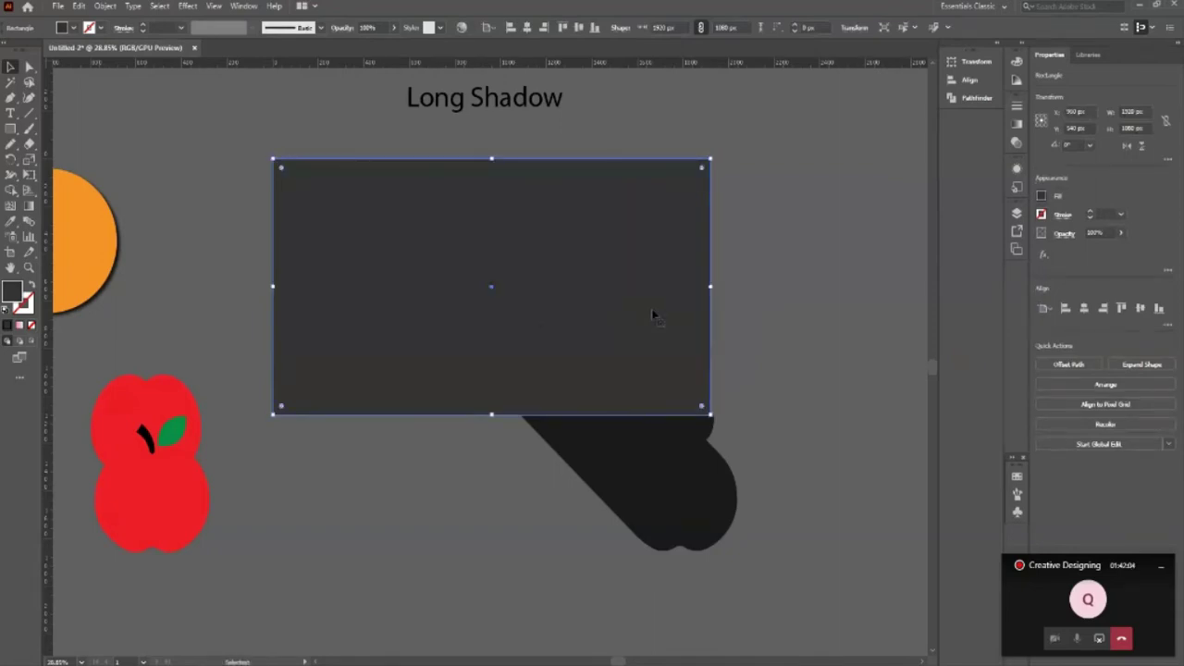
key(ctrl+shift+a)
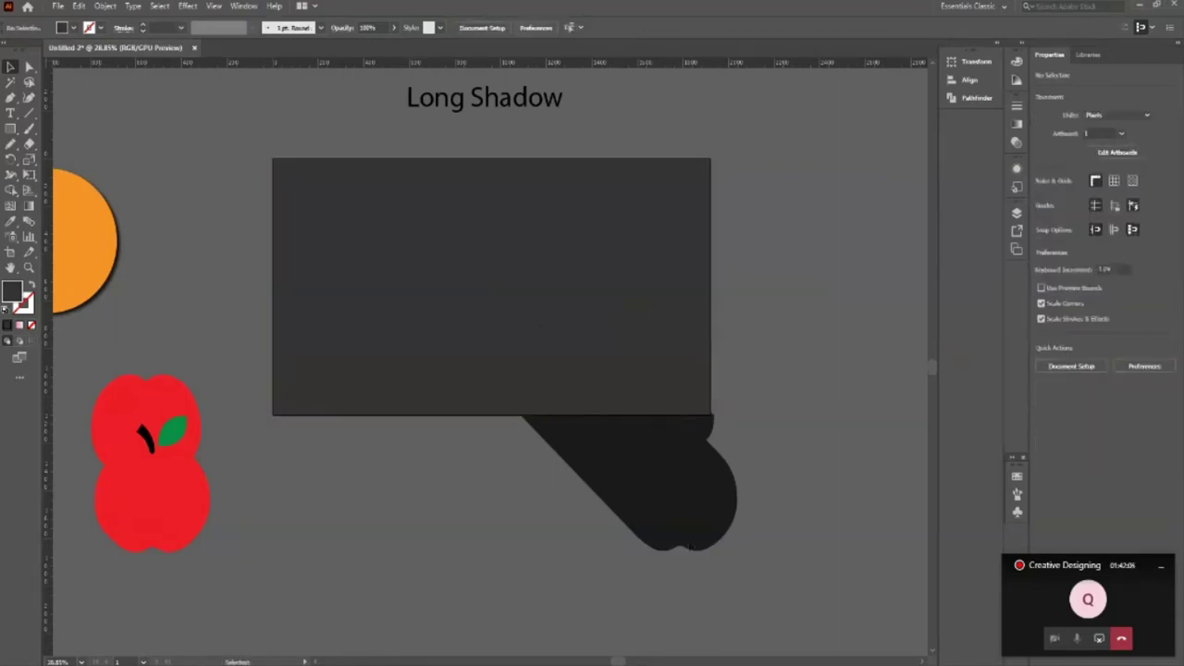
Step: Select the rectangle and all the shadow copies and make a clipping mask that trims the shadow to the artboard
key(ctrl+a)
key(a)
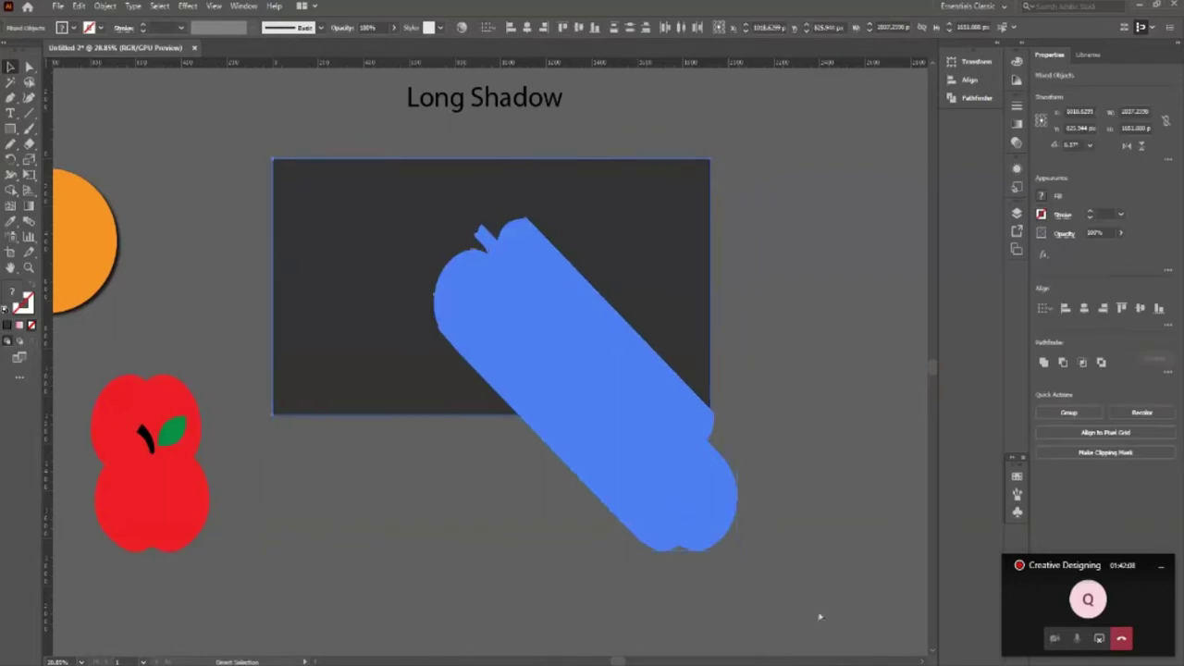
key(ctrl+7)
key(v)
key(ctrl+shift+a)
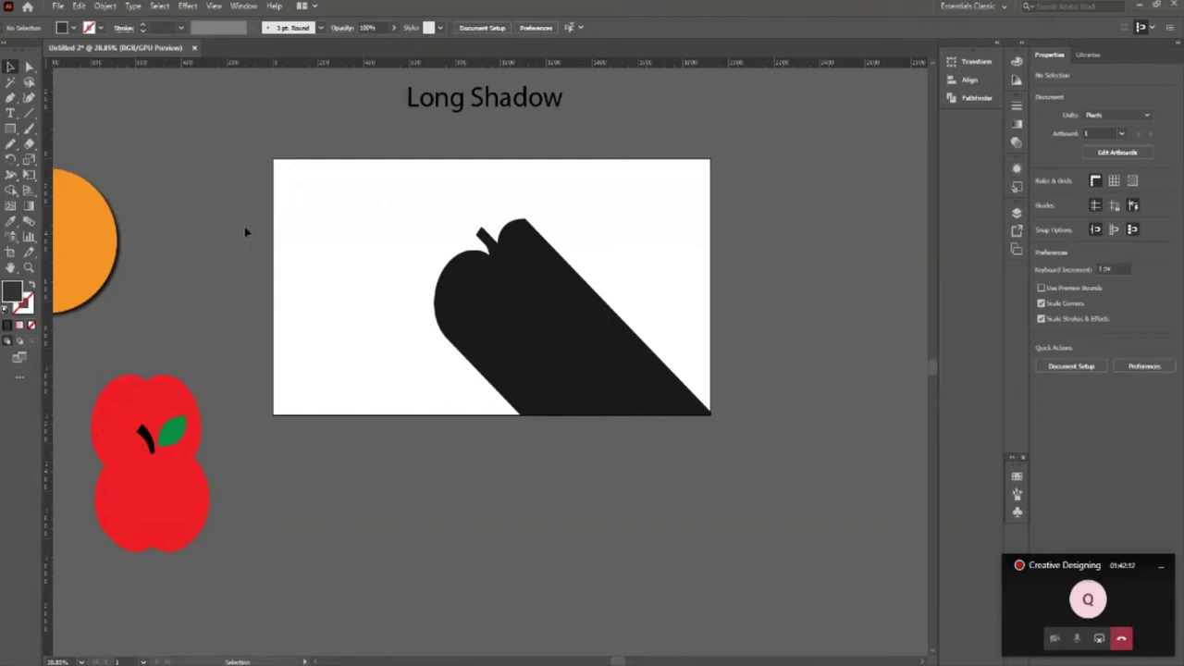
Step: Draw a new 1920 x 1080 px dark grey rectangle covering the artboard and send it to the back
key(m)
drag(271, 158, 710, 416)
click(11, 70)
key(ctrl+shift+bracketleft)
click(592, 578)
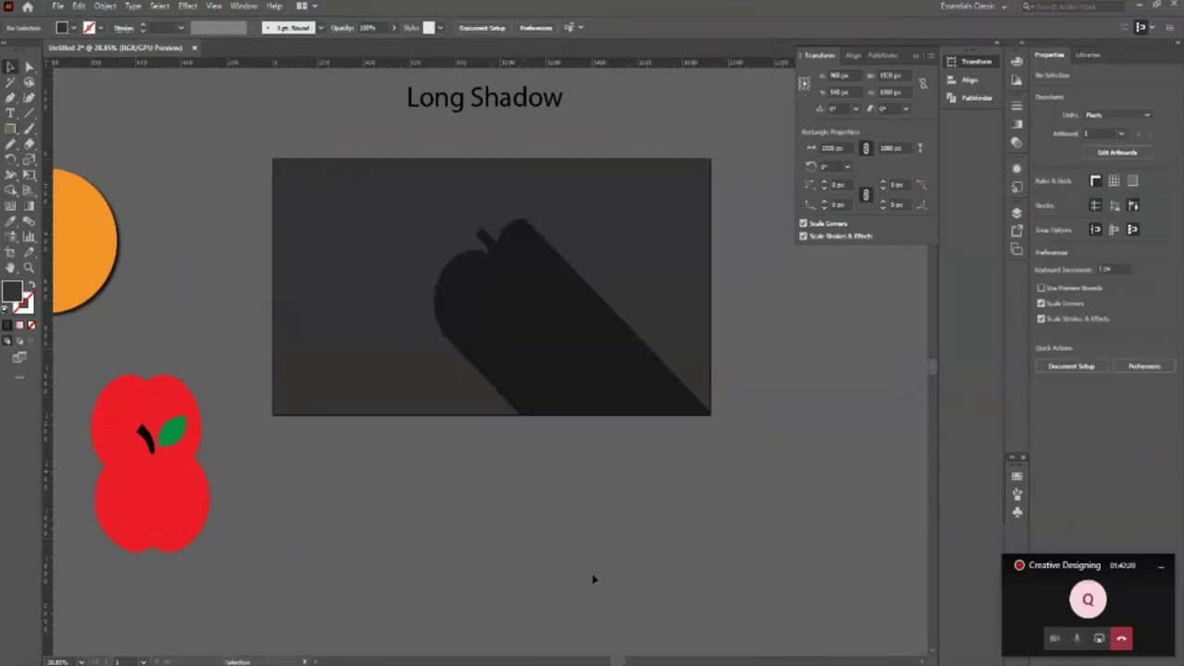
Step: Centre the coloured apple horizontally and vertically on the artboard and bring it in front of the long shadow
drag(179, 510, 280, 537)
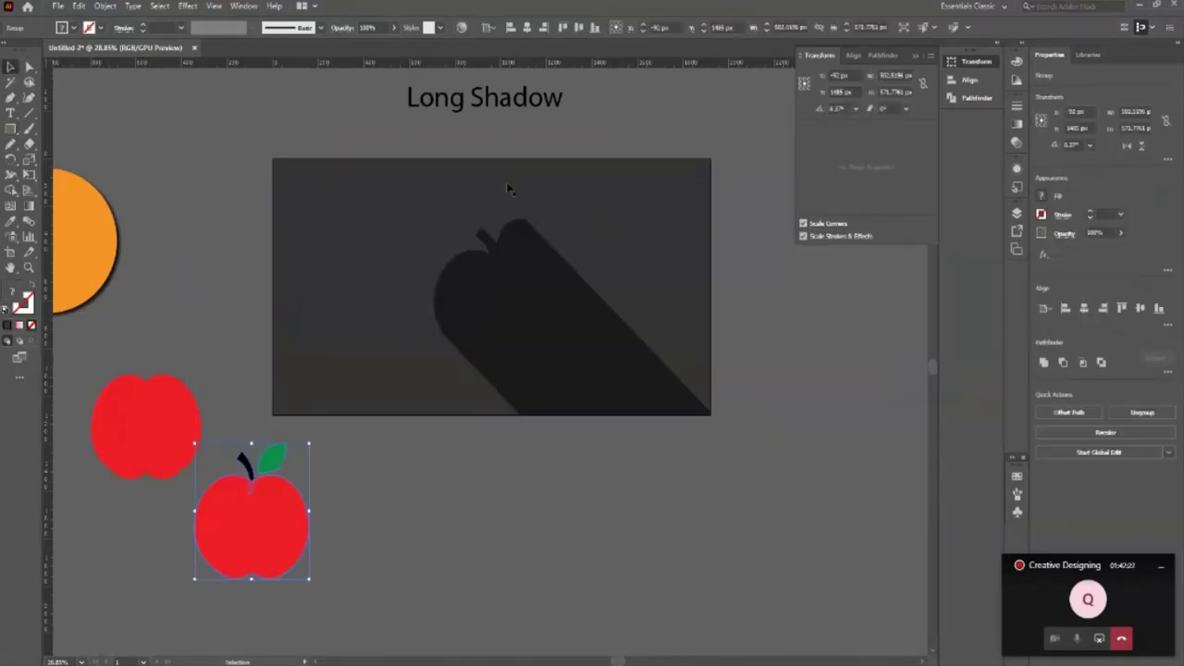
click(526, 27)
click(578, 27)
key(ctrl+shift+bracketright)
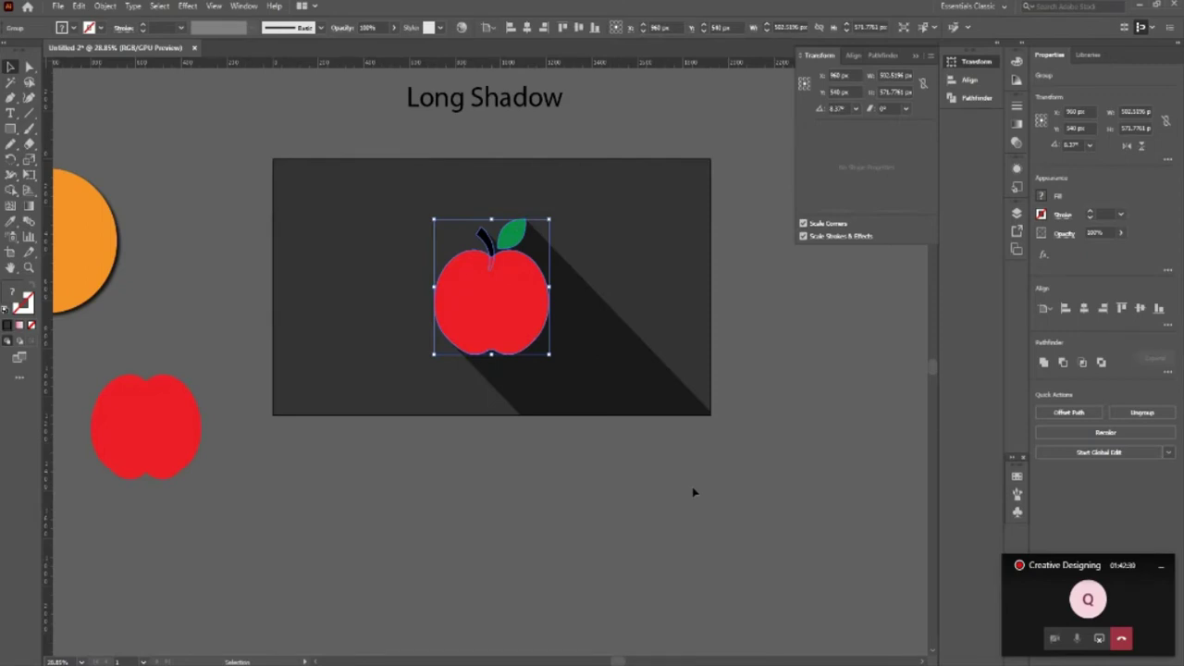
click(702, 491)
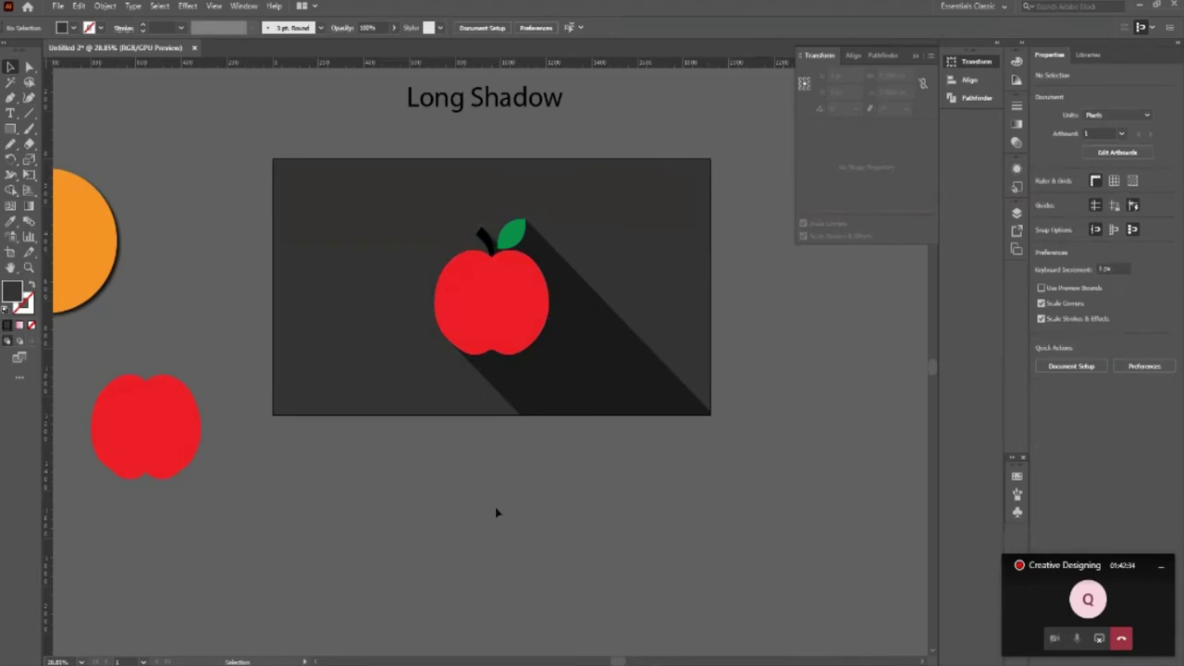
Step: Examine the long shadow apple design up close and as a whole, checking the shadow's edges against the artboard
scroll(682, 546, up, 1)
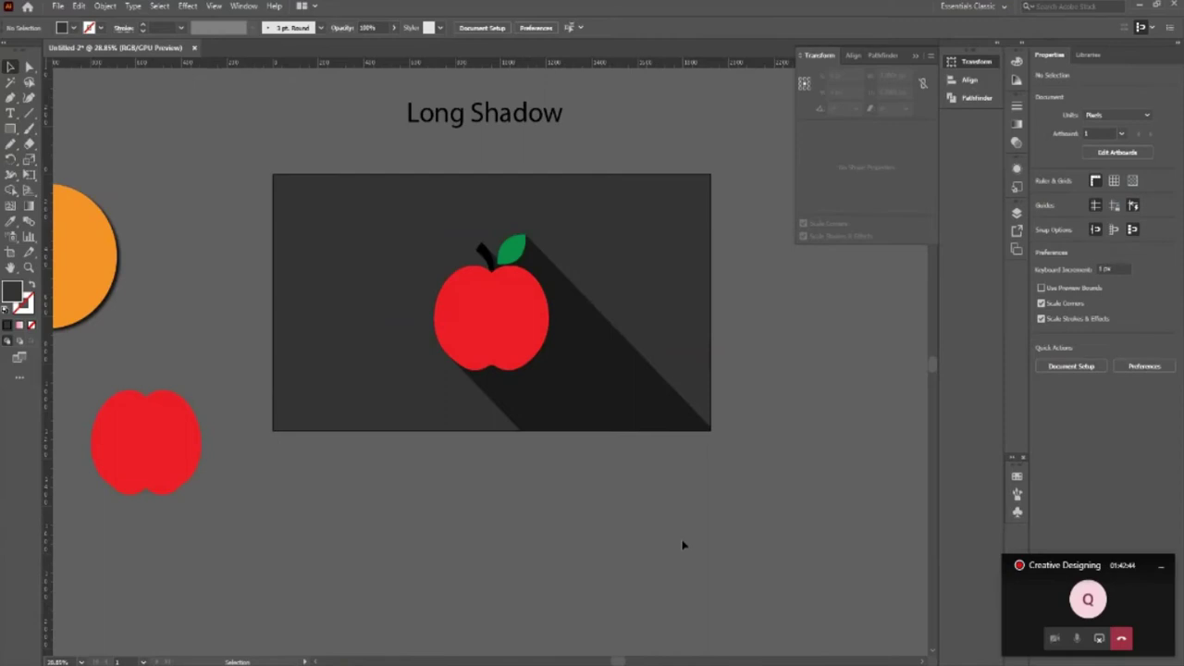
scroll(555, 552, down, 1)
scroll(514, 555, up, 1)
key(z)
drag(703, 499, 787, 551)
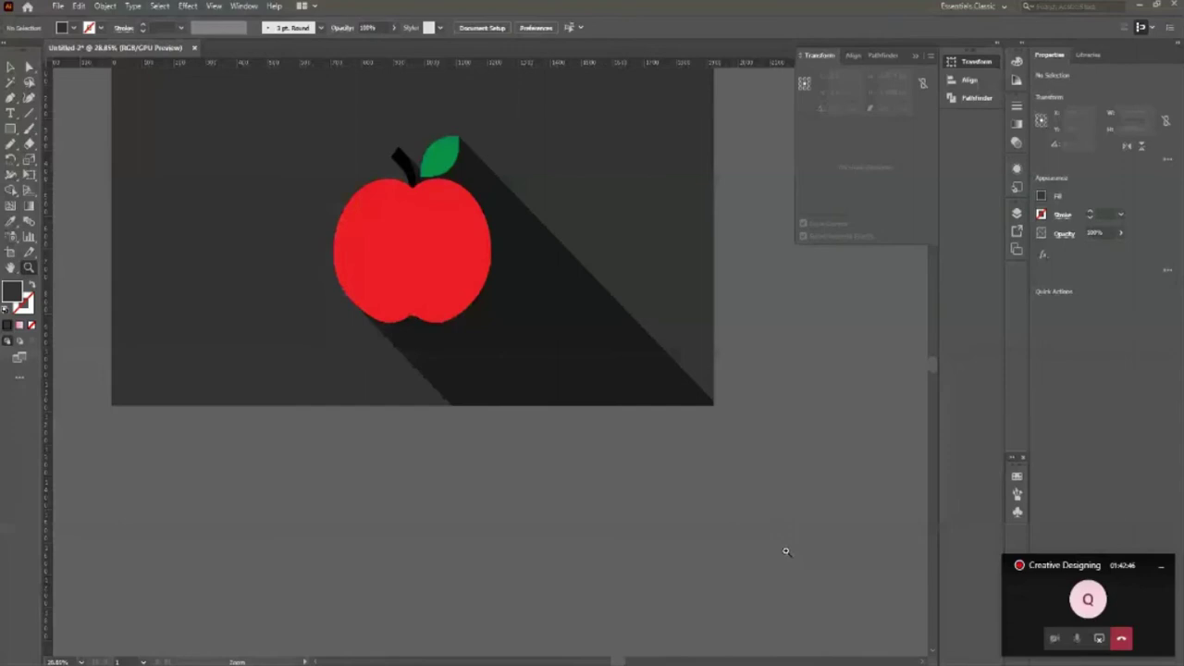
drag(786, 551, 626, 500)
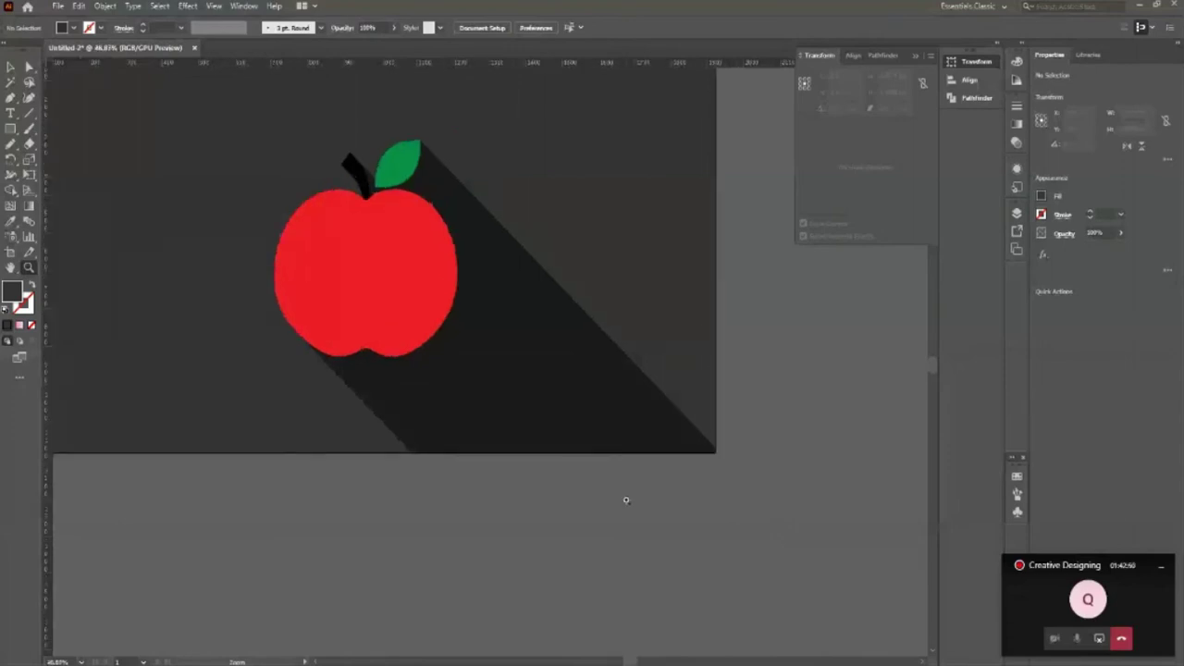
alt+click(591, 478)
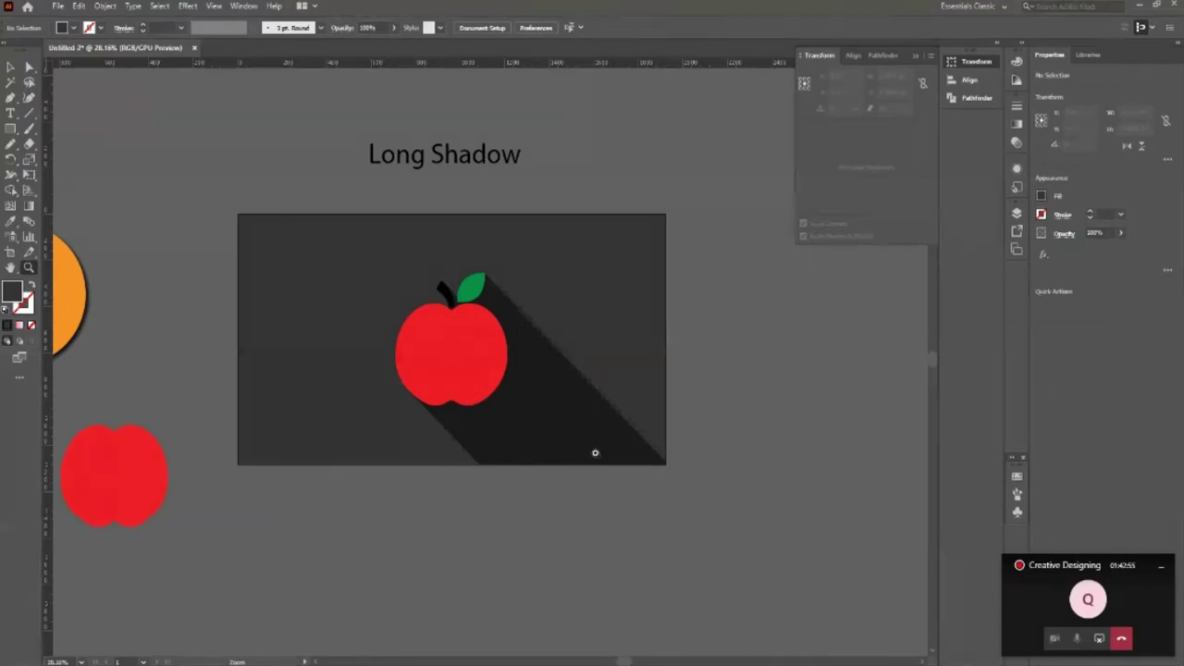
scroll(615, 537, down, 2)
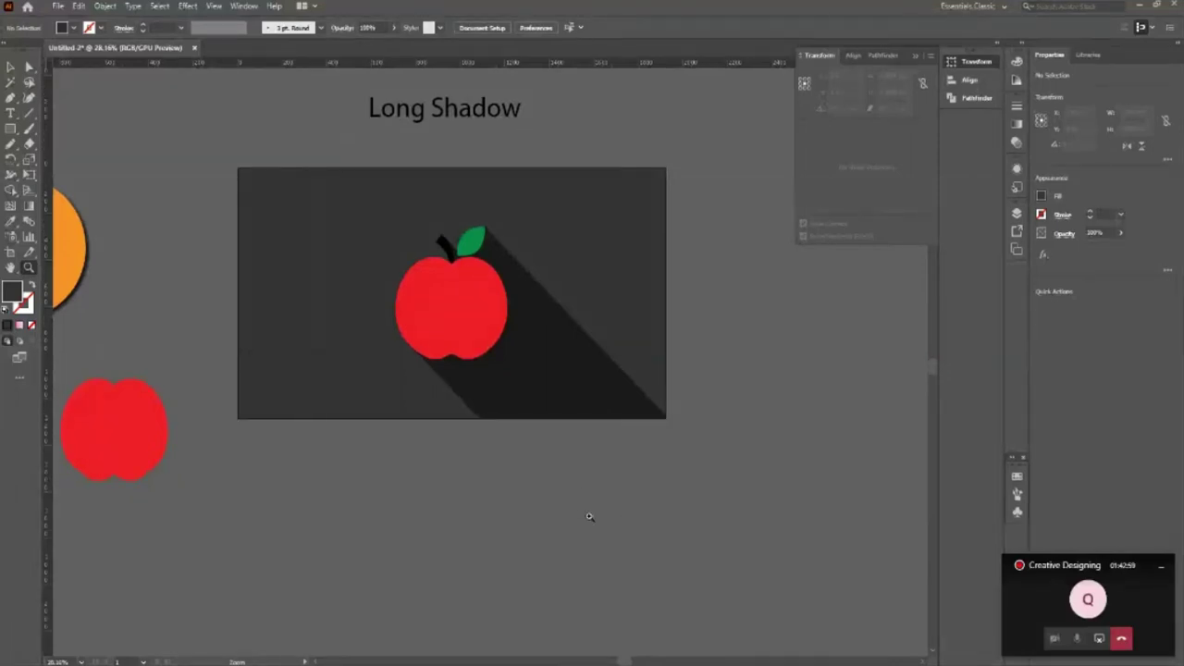
scroll(550, 294, down, 1)
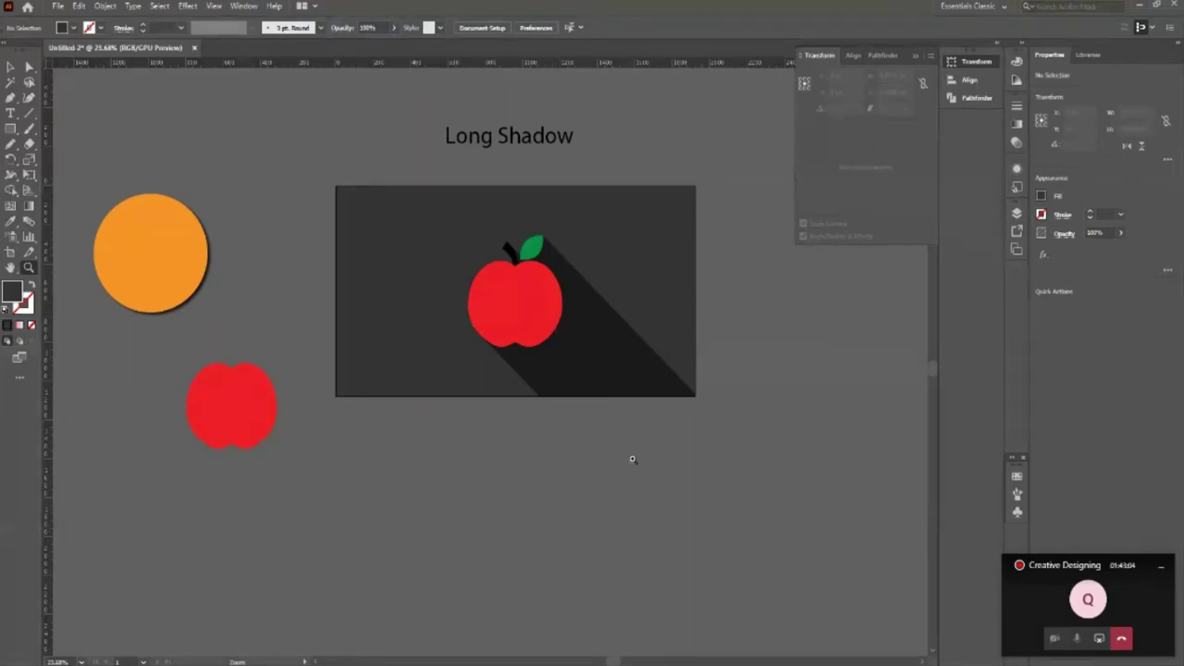
scroll(632, 459, up, 1)
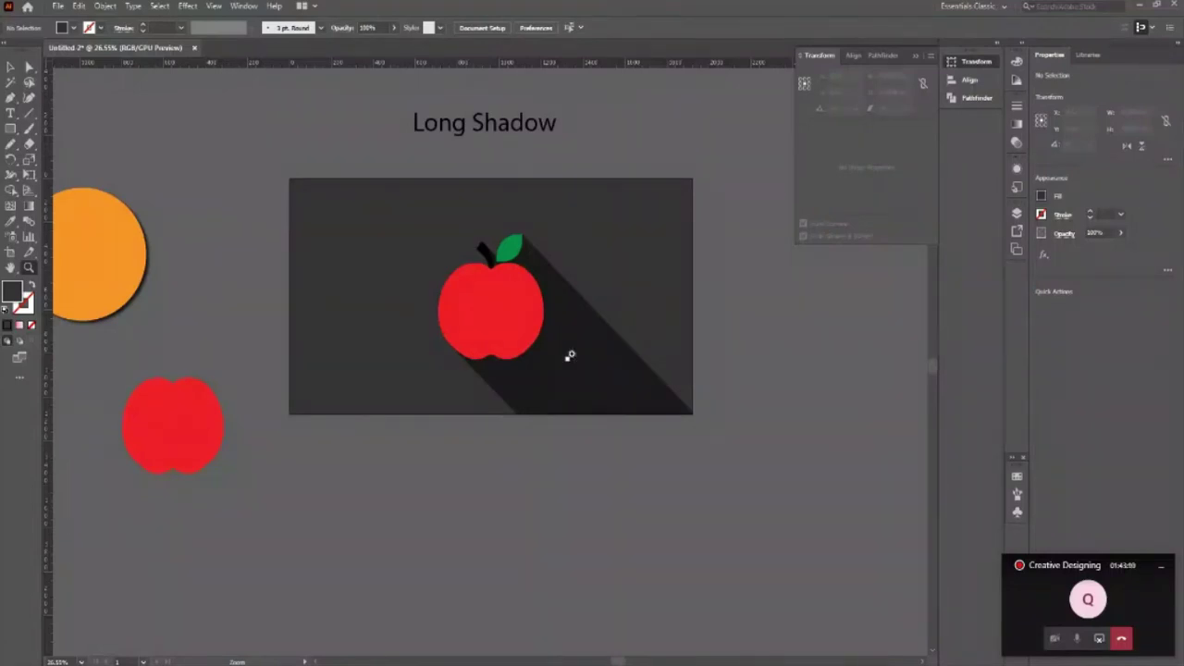
scroll(212, 370, down, 3)
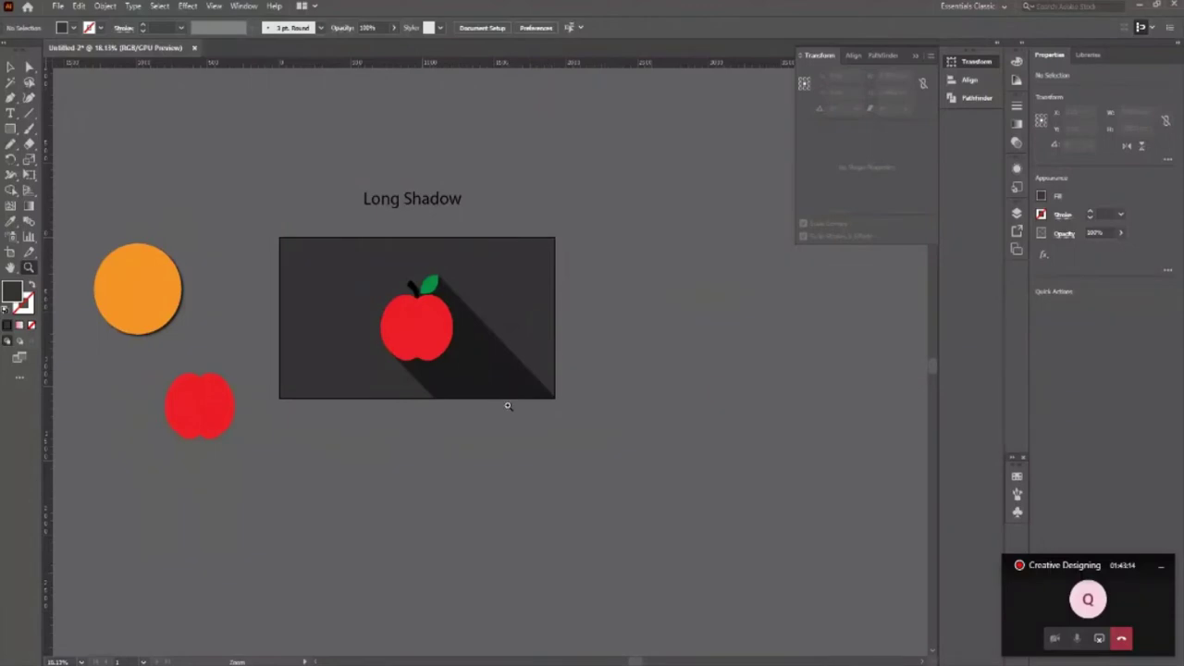
scroll(618, 335, up, 2)
scroll(645, 367, up, 2)
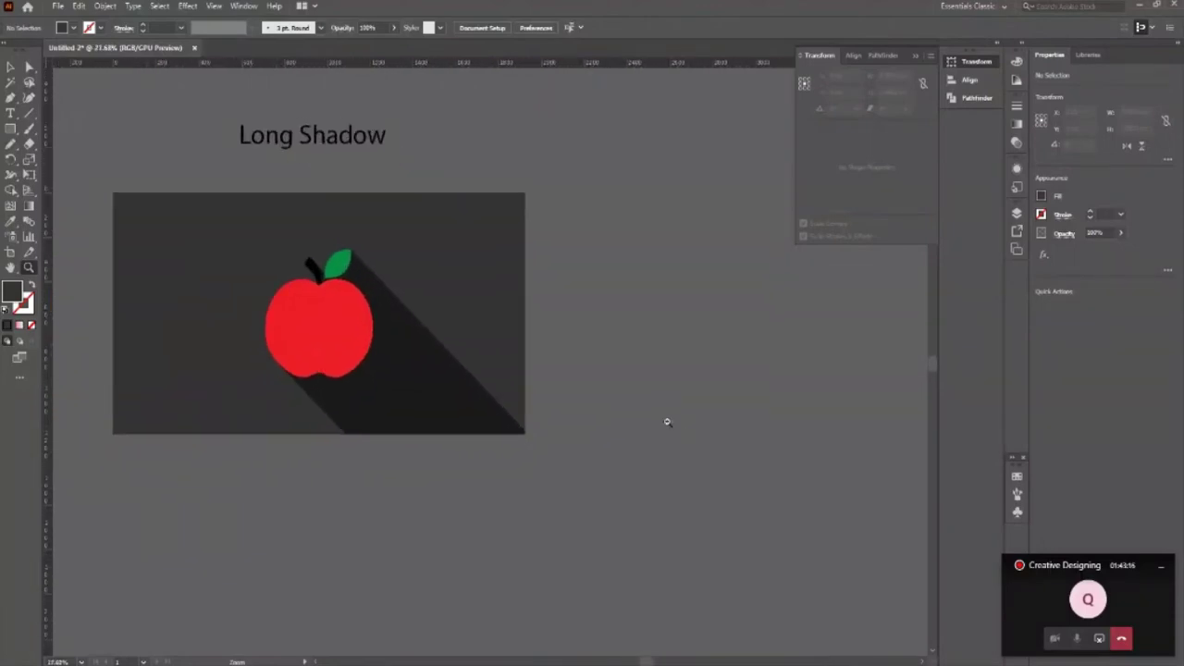
scroll(663, 417, down, 3)
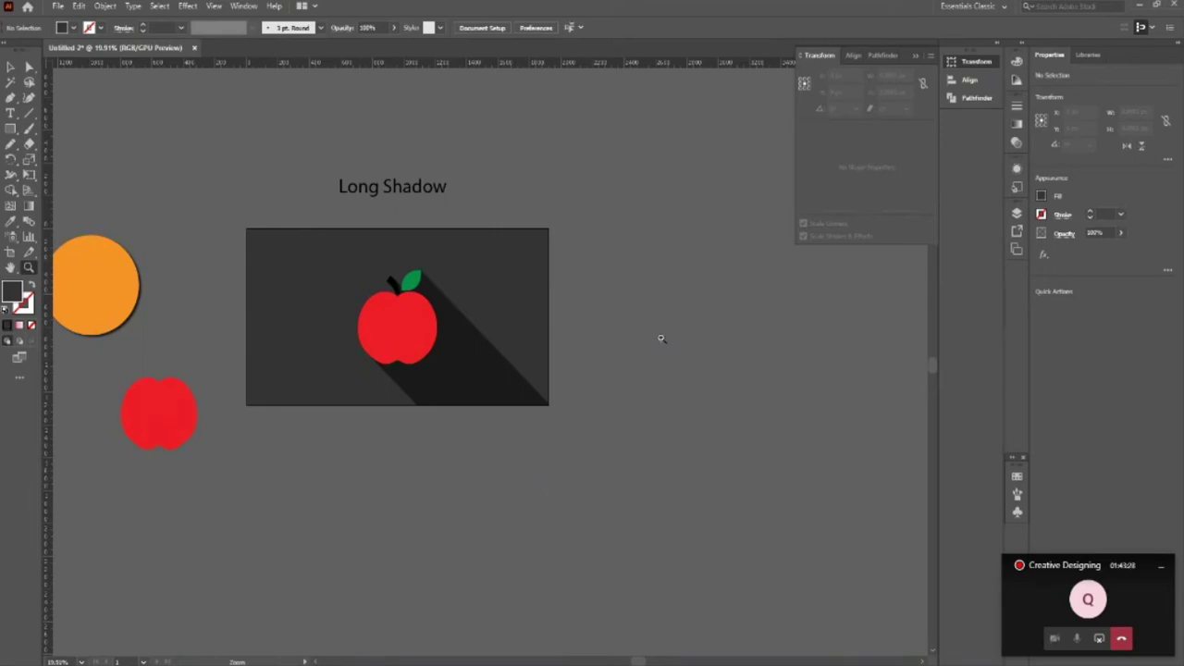
Step: Add a second artboard beside the long shadow design and clear the open panels off it
drag(679, 329, 755, 399)
drag(674, 275, 726, 335)
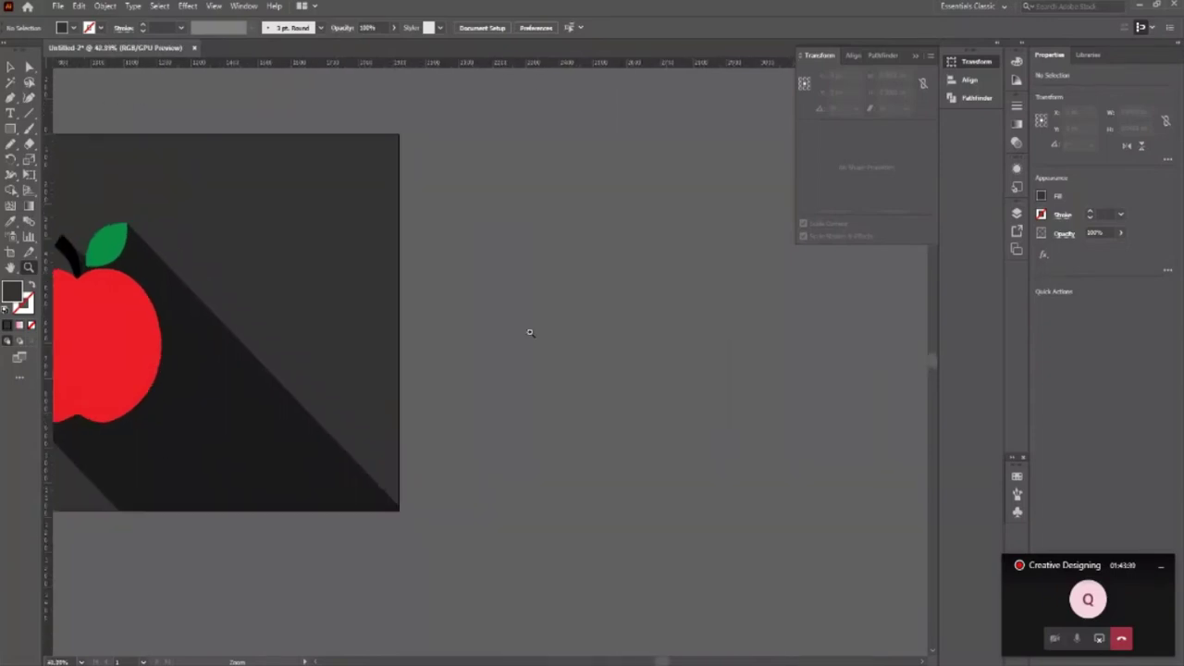
drag(529, 333, 514, 325)
key(m)
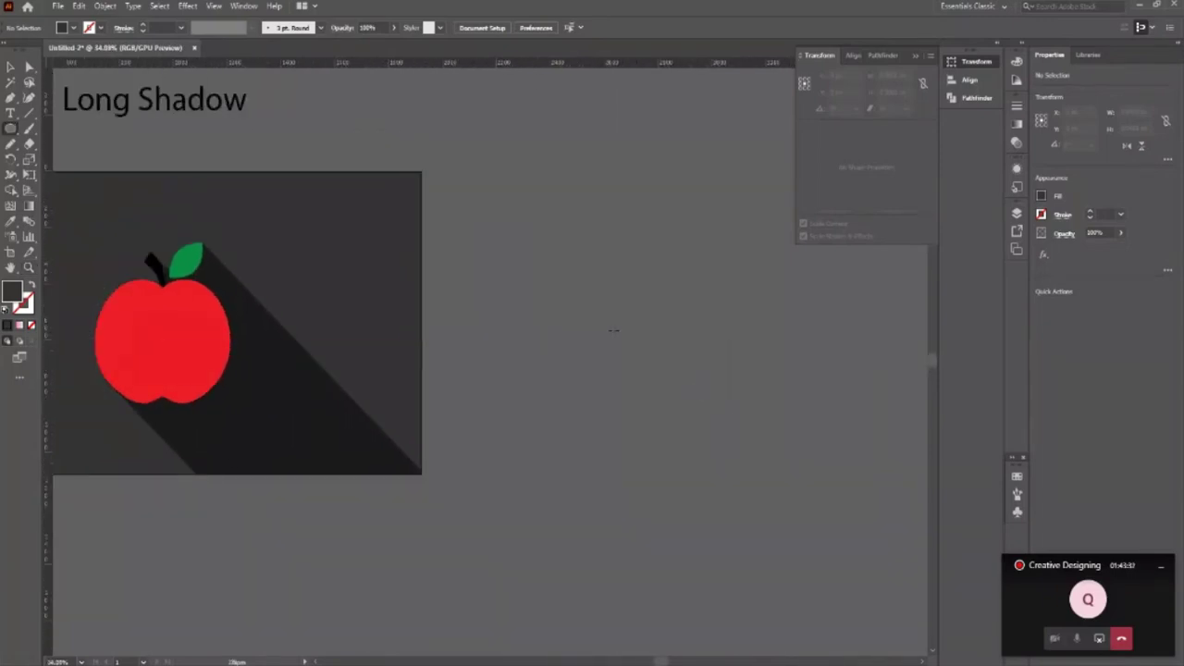
click(10, 67)
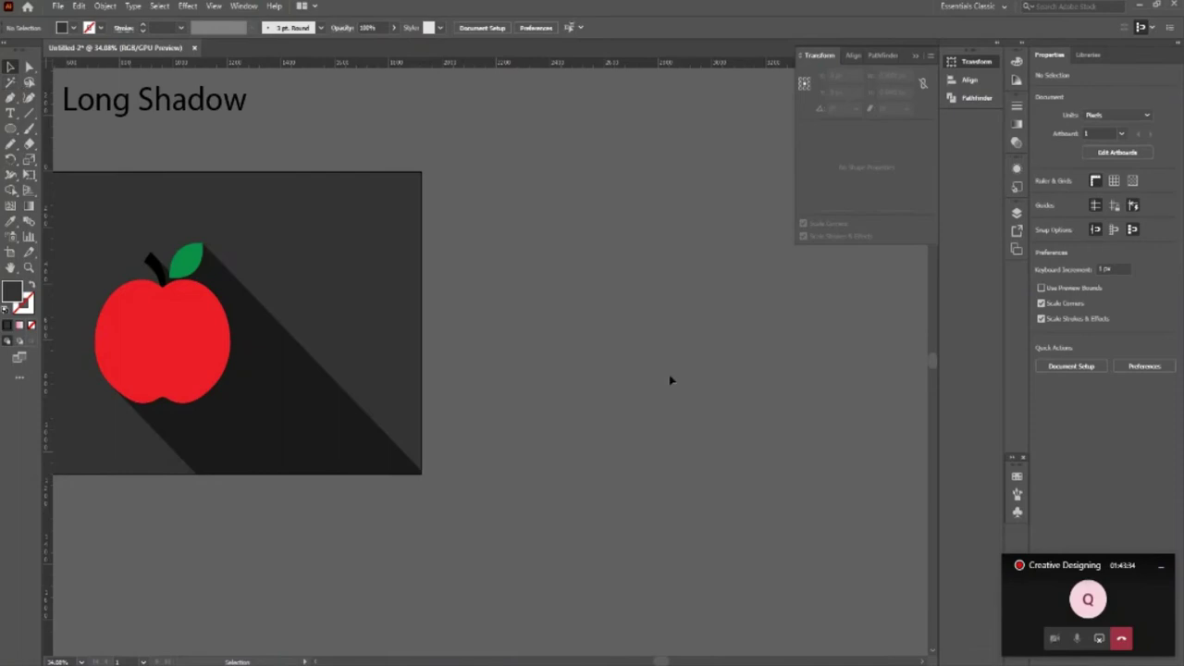
click(1016, 248)
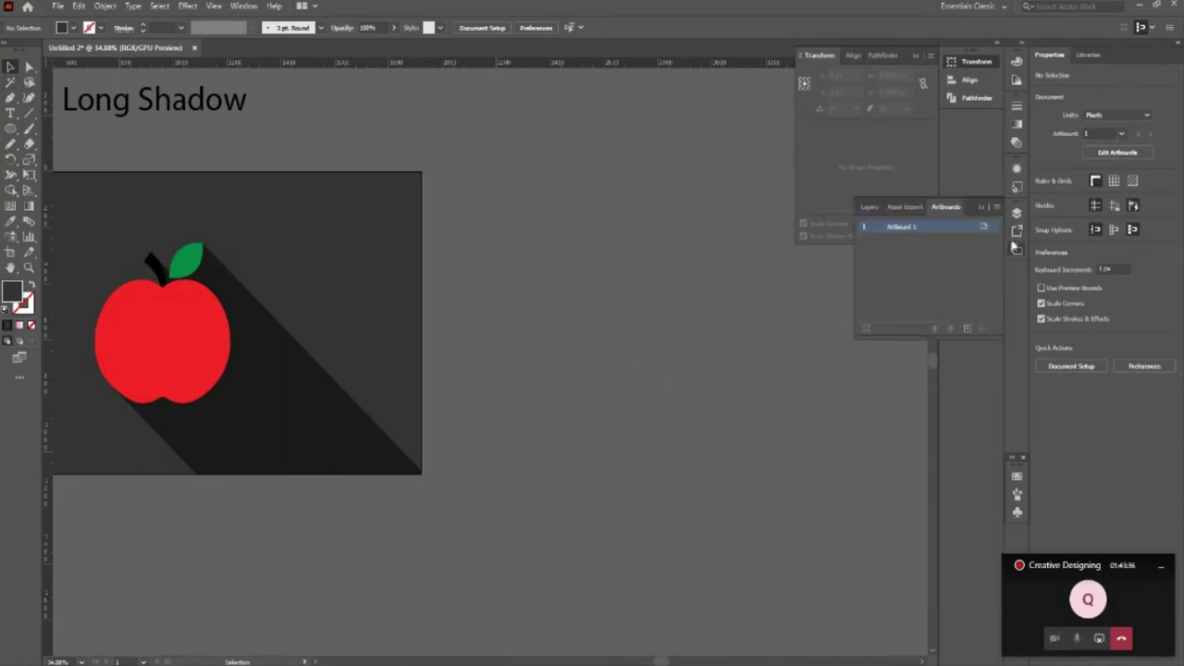
click(967, 330)
key(z)
drag(642, 401, 645, 452)
drag(720, 404, 695, 402)
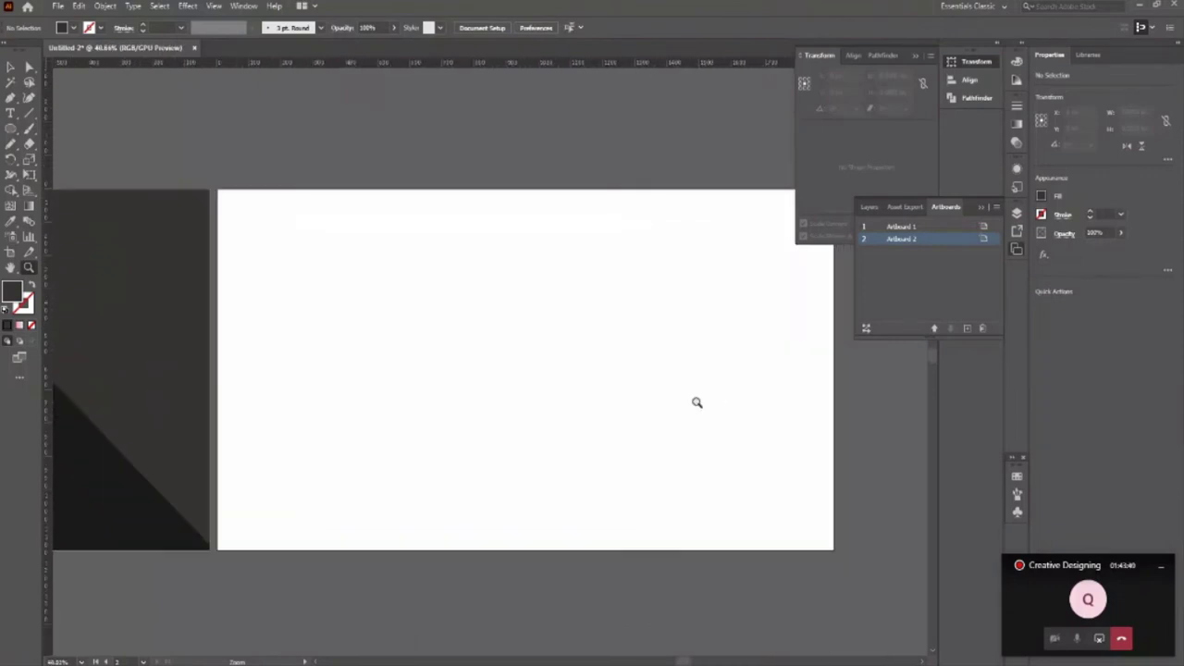
drag(442, 342, 474, 345)
key(v)
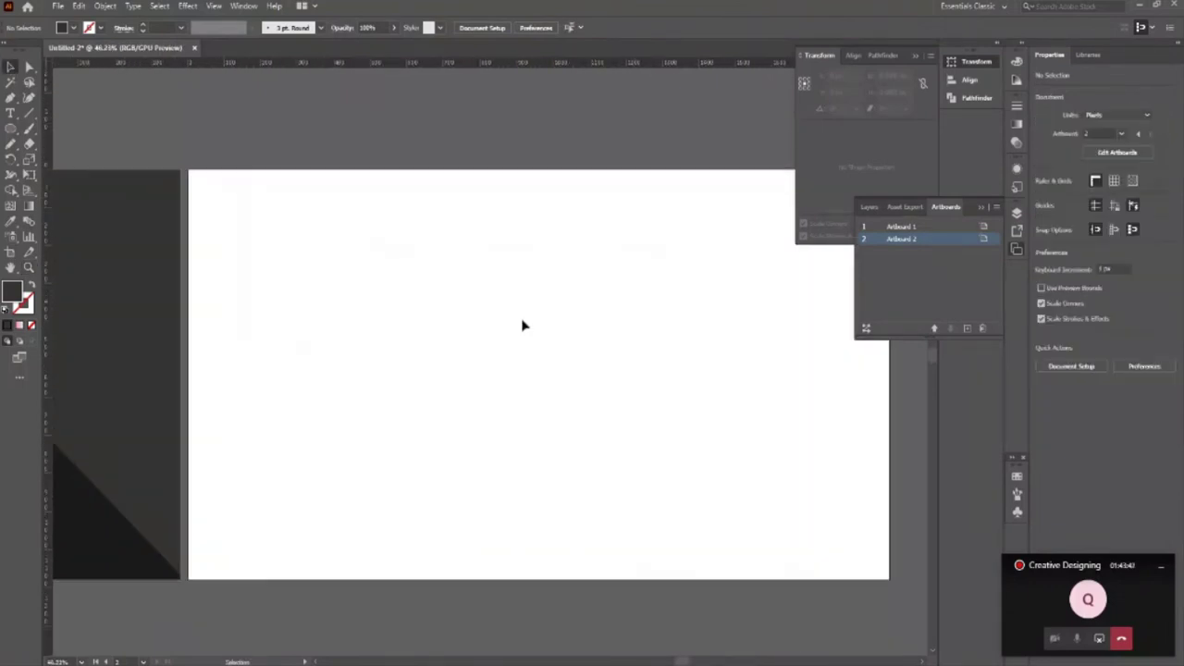
click(986, 208)
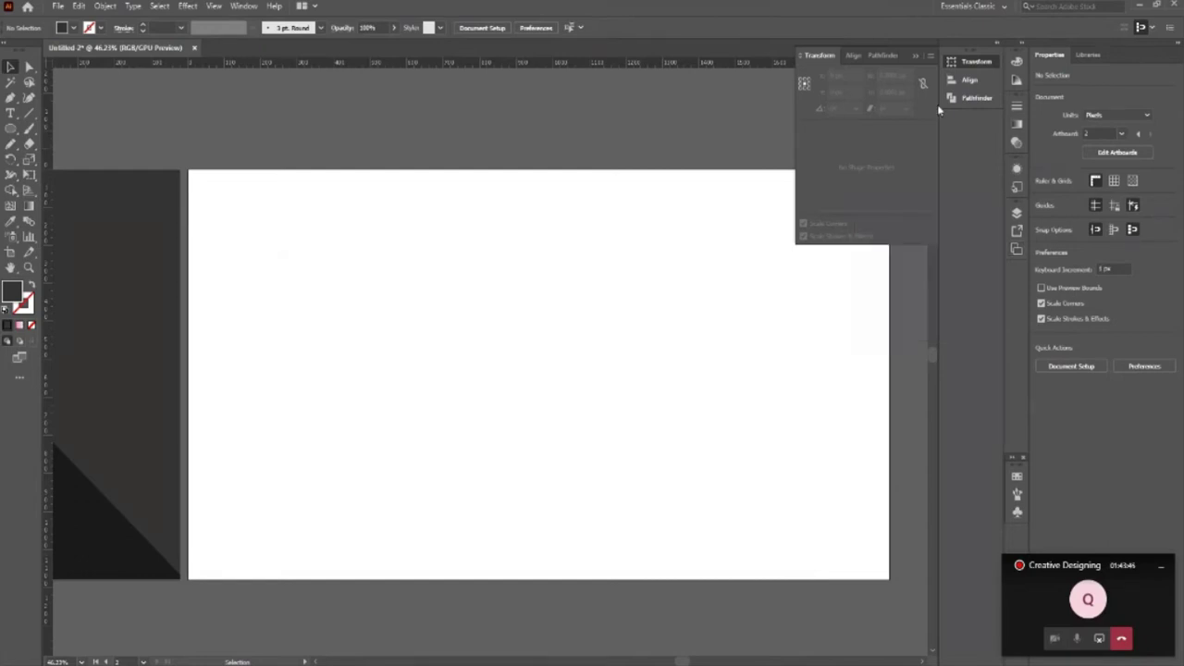
click(914, 55)
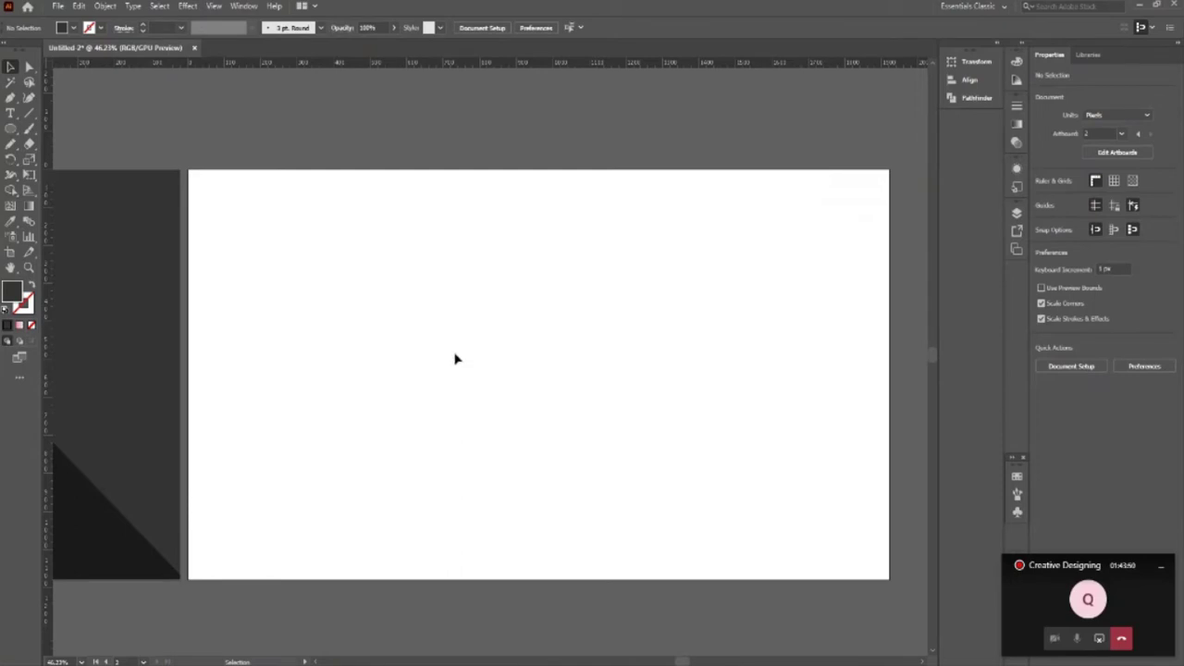
Step: Draw a dark grey rectangle about 142 x 117 px near the middle of the new artboard
key(m)
drag(476, 359, 529, 403)
key(z)
drag(551, 365, 678, 490)
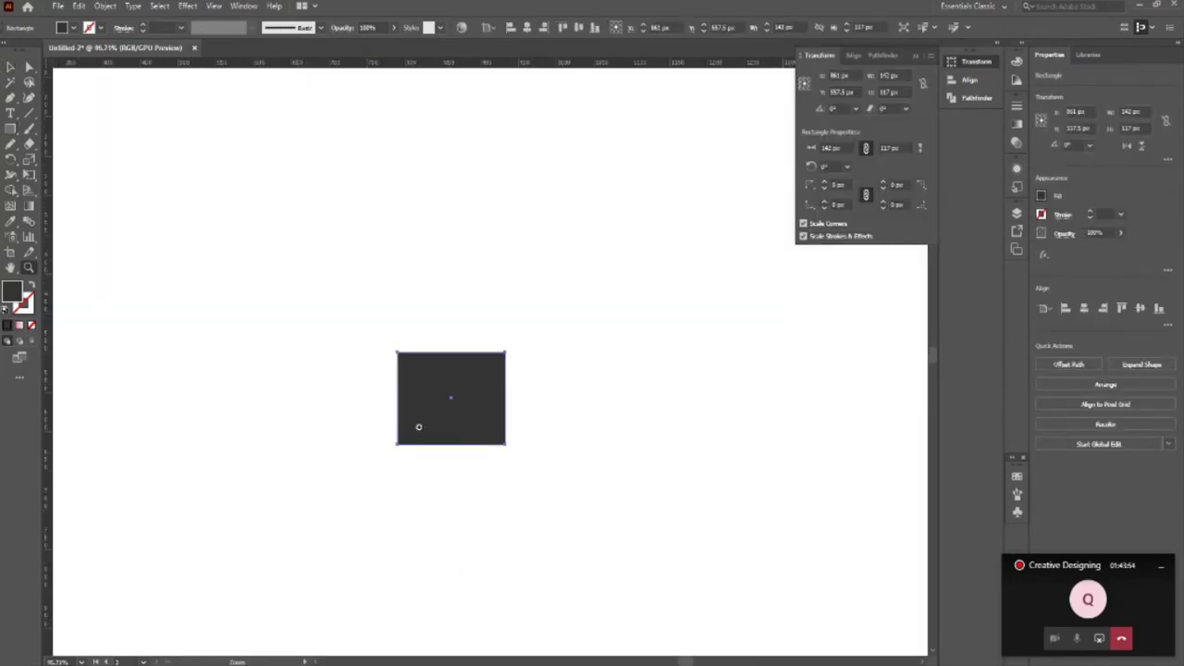
click(418, 426)
Step: Round the rectangle's two upper corners fully so it forms a dome with a flat base
key(v)
click(497, 500)
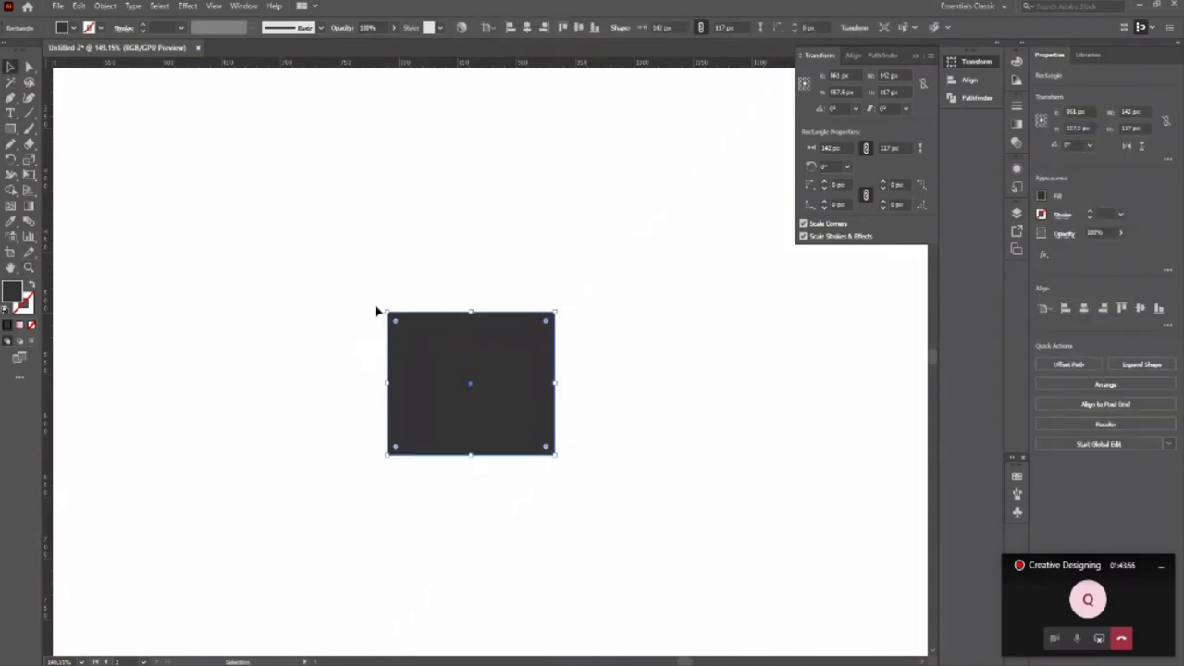
drag(546, 320, 417, 521)
click(538, 498)
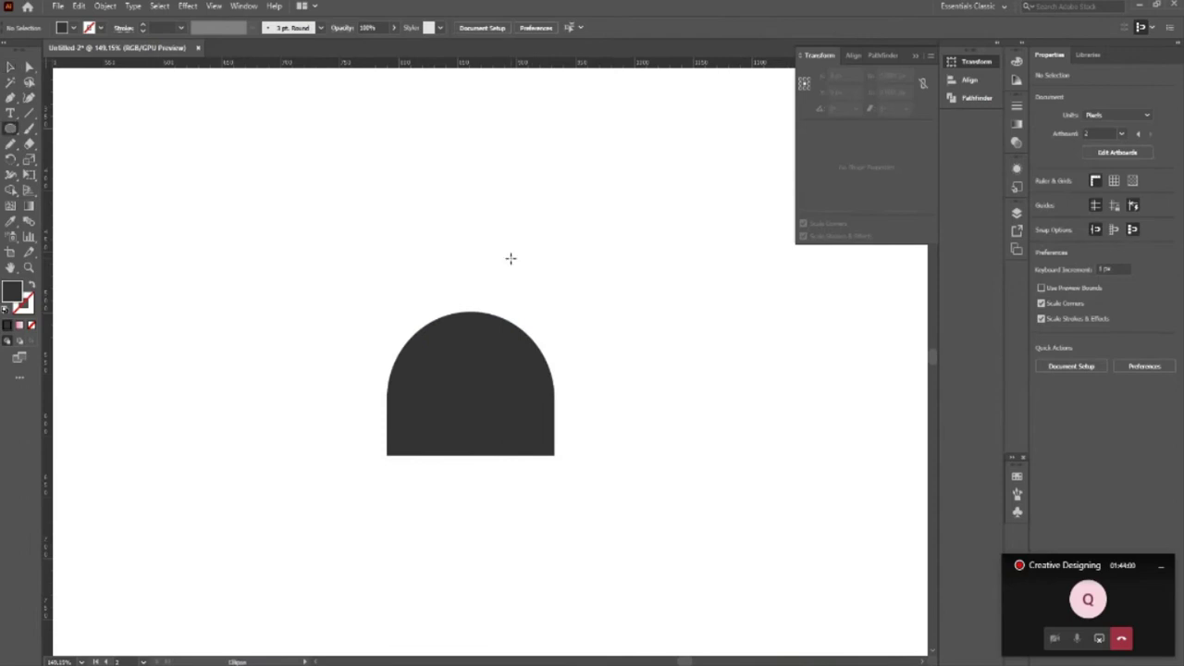
Step: Draw a dark grey circle about 38 px across above the dome and align the two shapes on their horizontal centres
key(l)
drag(453, 275, 476, 297)
click(10, 67)
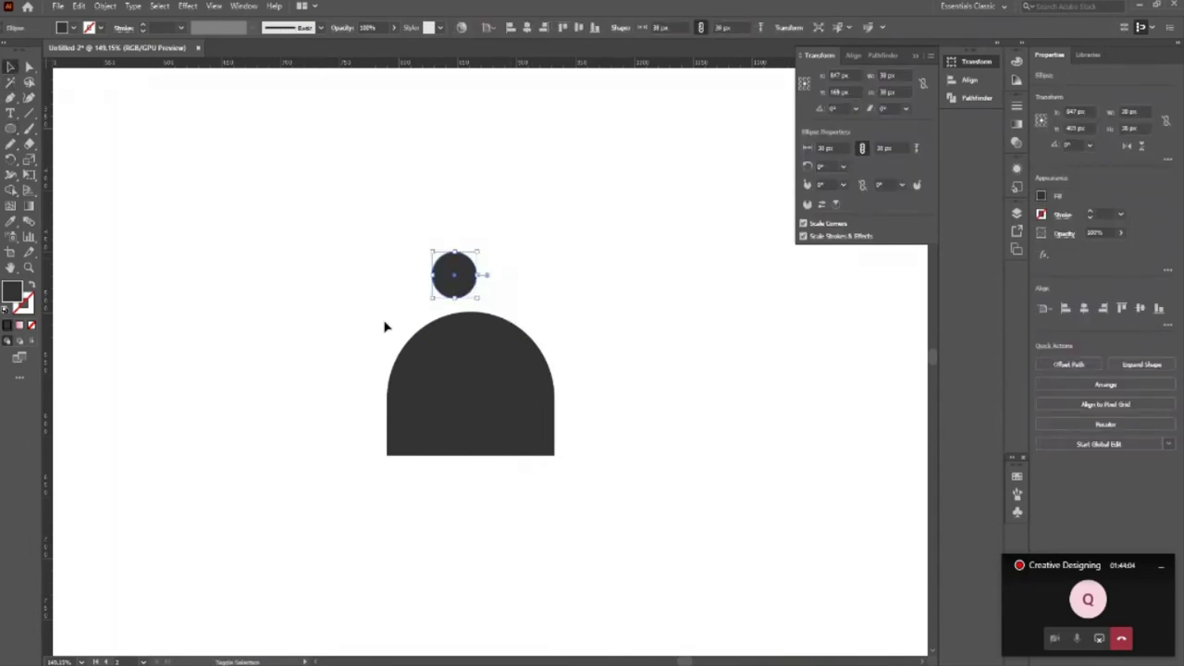
shift+click(439, 379)
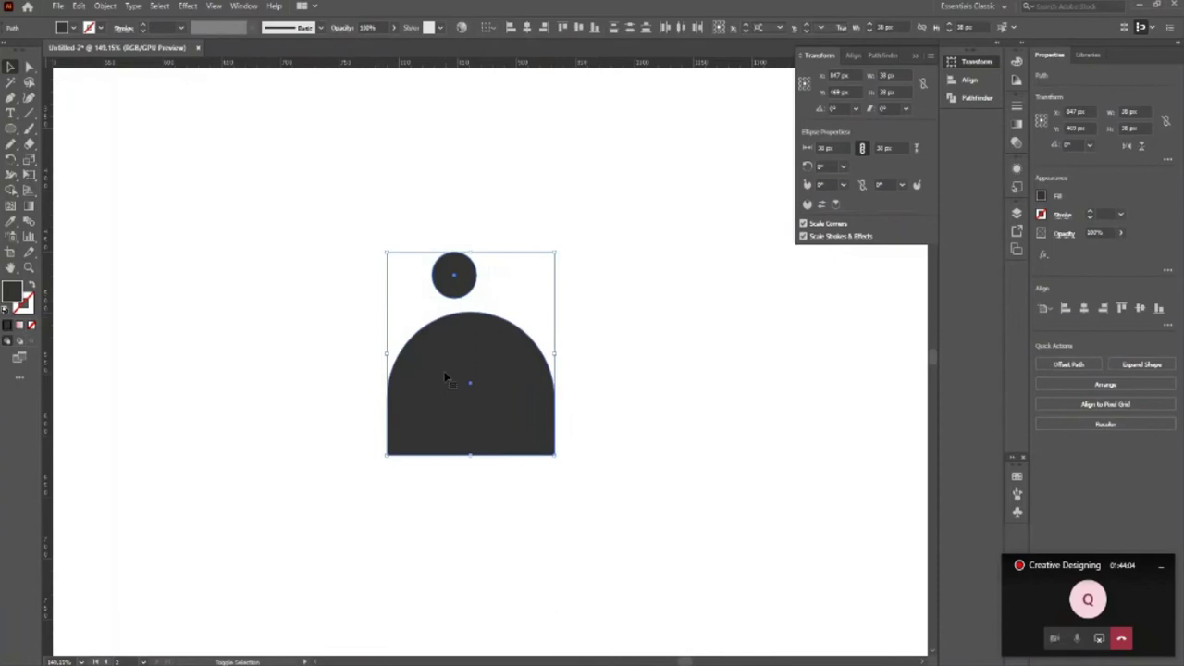
click(528, 27)
click(331, 436)
Step: Shorten the dome to about 90 px high by raising its base
click(465, 456)
drag(470, 455, 361, 460)
click(595, 483)
Step: Narrow the dome to about 118 px wide from its right side and lower its height further from the base
key(z)
click(494, 373)
key(v)
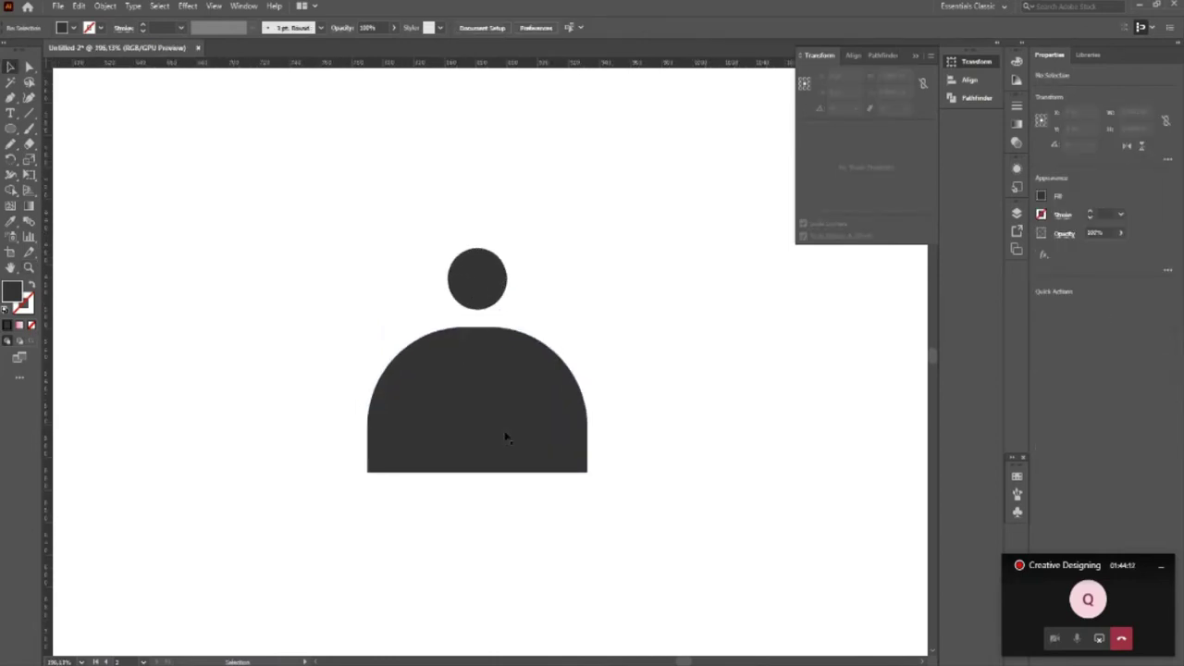
click(505, 436)
drag(587, 401, 552, 402)
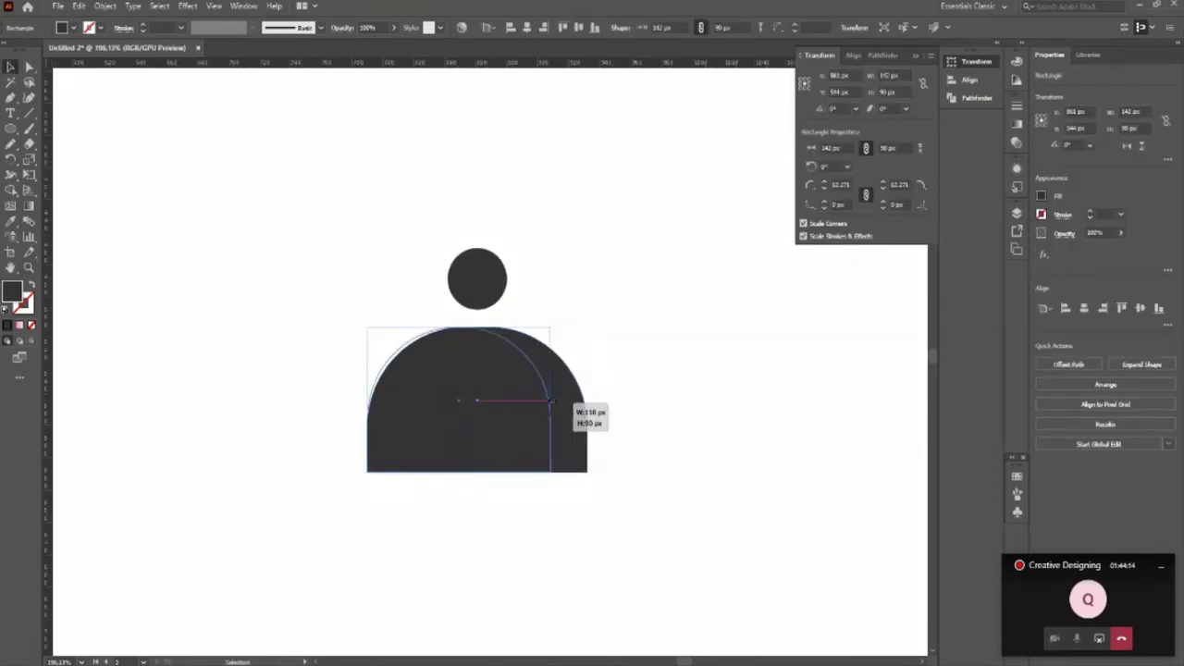
drag(459, 475, 467, 422)
click(481, 427)
Step: Align the circle and the narrowed dome on their horizontal centres again
click(488, 284)
shift+click(470, 384)
click(470, 384)
click(525, 29)
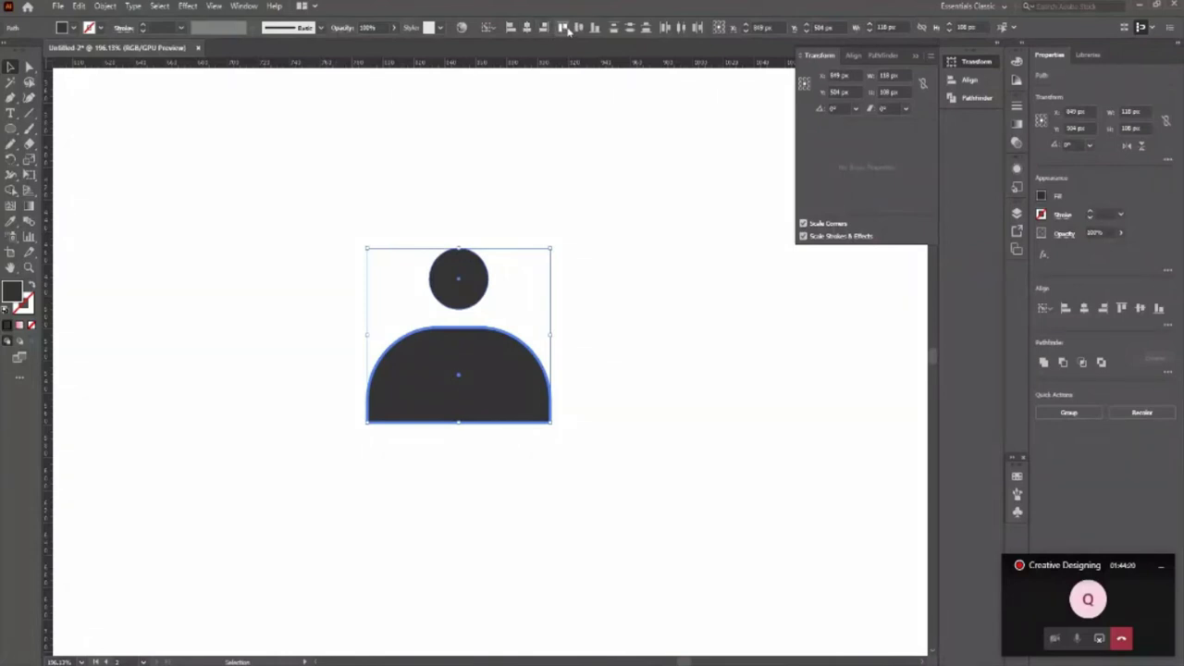
Step: Group the head circle and the dome into one person icon
click(467, 282)
drag(499, 310, 511, 323)
click(623, 315)
key(z)
drag(620, 268, 433, 323)
drag(385, 334, 343, 380)
drag(426, 341, 600, 481)
drag(304, 292, 371, 358)
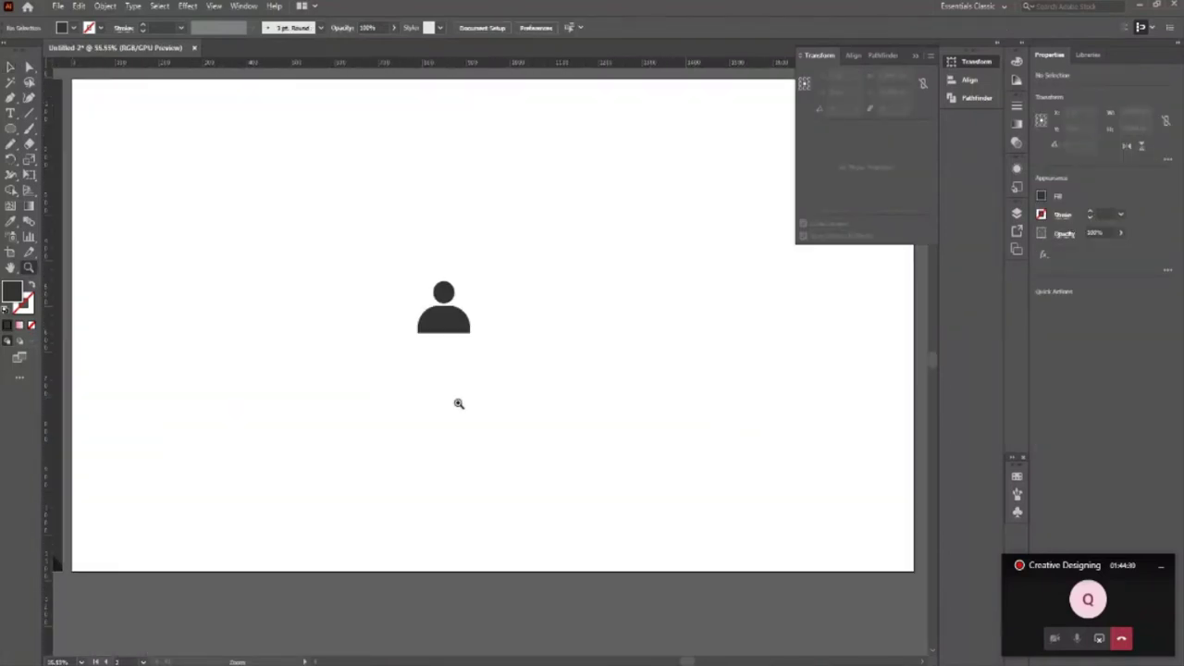
key(v)
drag(348, 233, 637, 515)
key(ctrl+g)
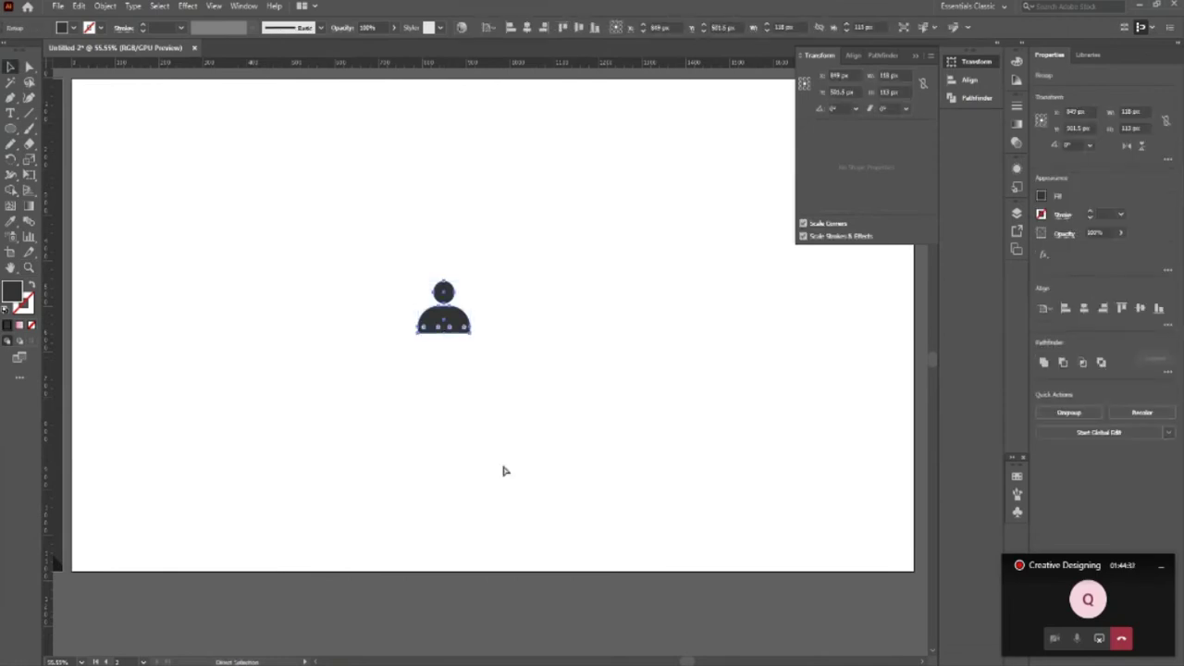
Step: Fill the grouped person icon with orange
click(503, 470)
click(448, 327)
key(z)
drag(504, 265, 531, 396)
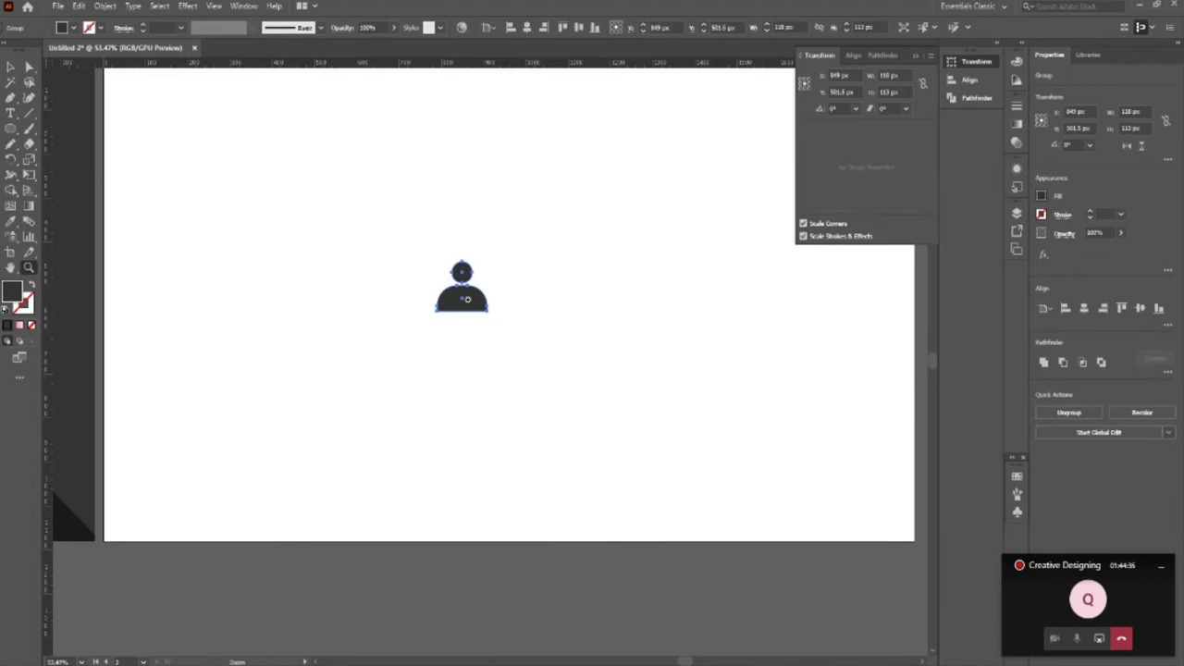
drag(460, 289, 510, 352)
key(v)
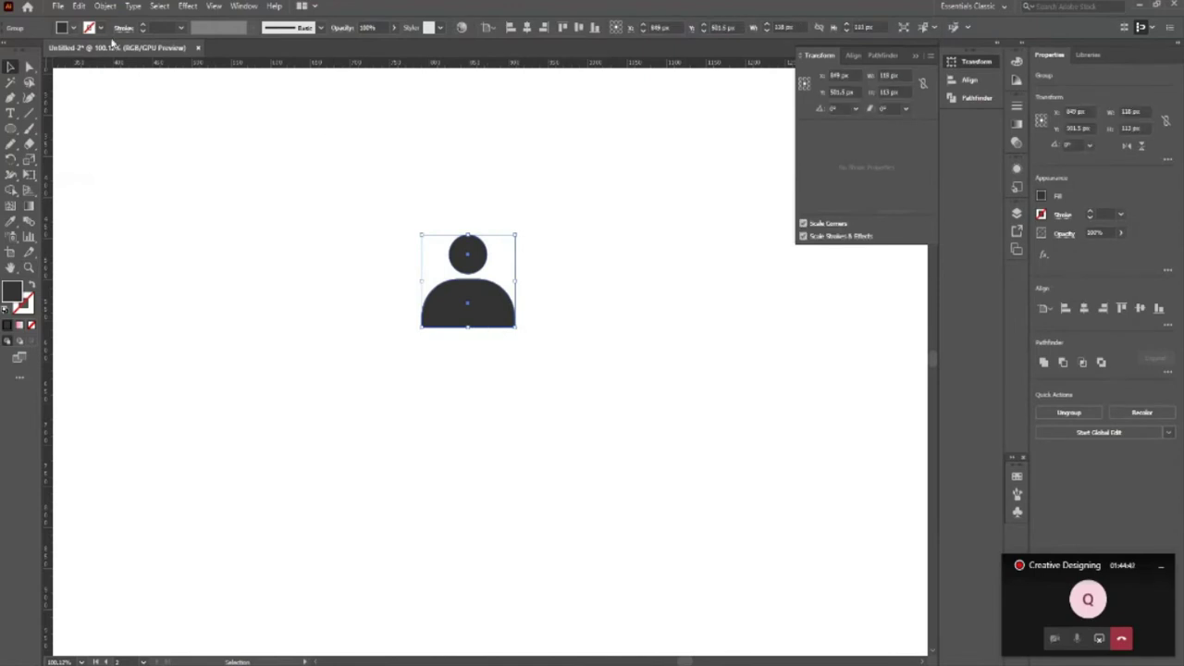
click(87, 29)
click(117, 49)
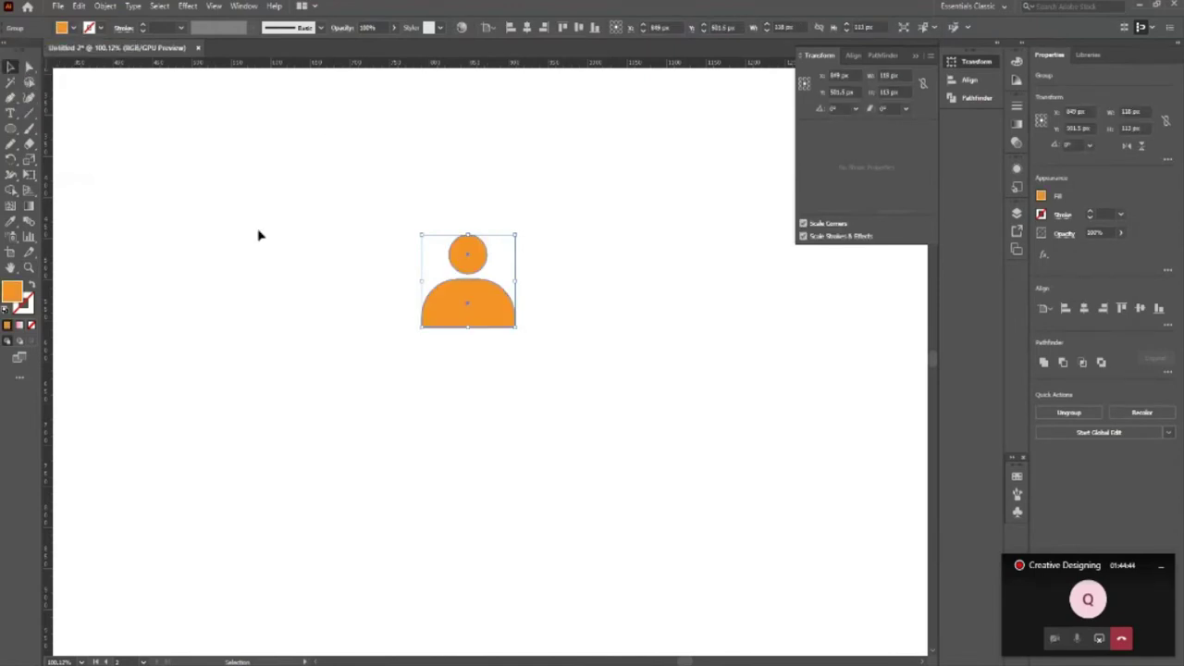
Step: Enlarge the orange person icon from its centre to about 186 px wide and centre it on the artboard
drag(519, 330, 546, 357)
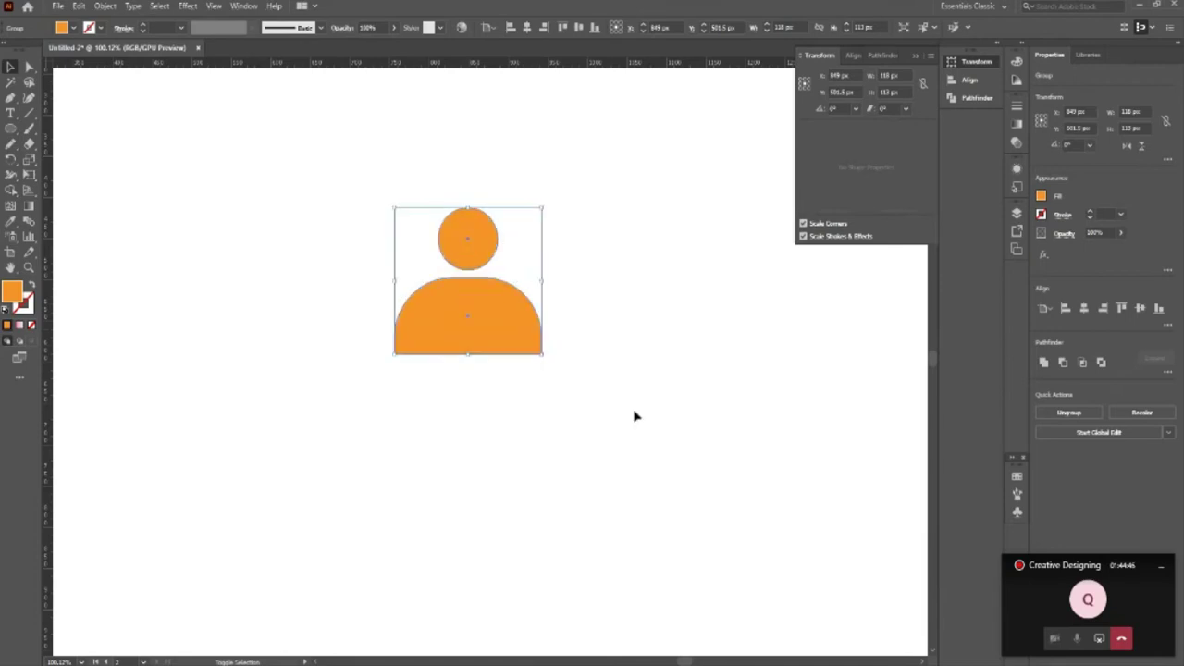
click(634, 415)
key(z)
alt+click(567, 235)
alt+click(481, 308)
drag(507, 243, 570, 338)
key(v)
click(523, 320)
click(687, 278)
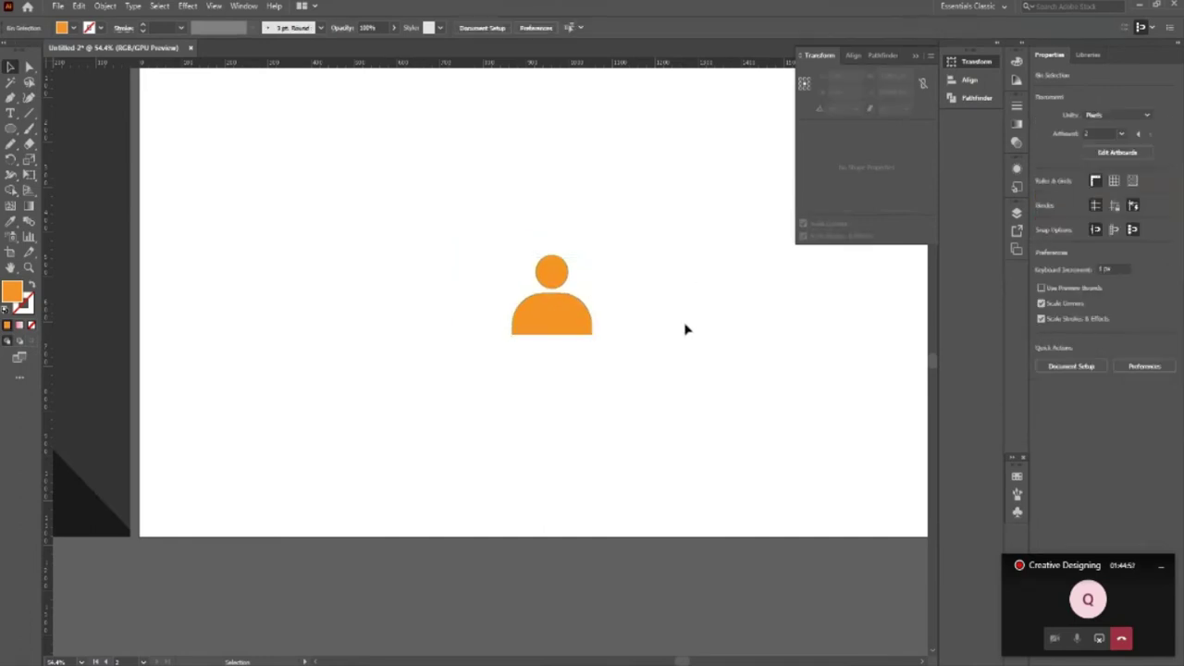
Step: Place a duplicate of the orange person icon in the lower-left area of the artboard
scroll(690, 333, up, 1)
click(537, 325)
drag(536, 324, 213, 469)
Step: Fill the person icon at the artboard's centre with medium grey
click(518, 322)
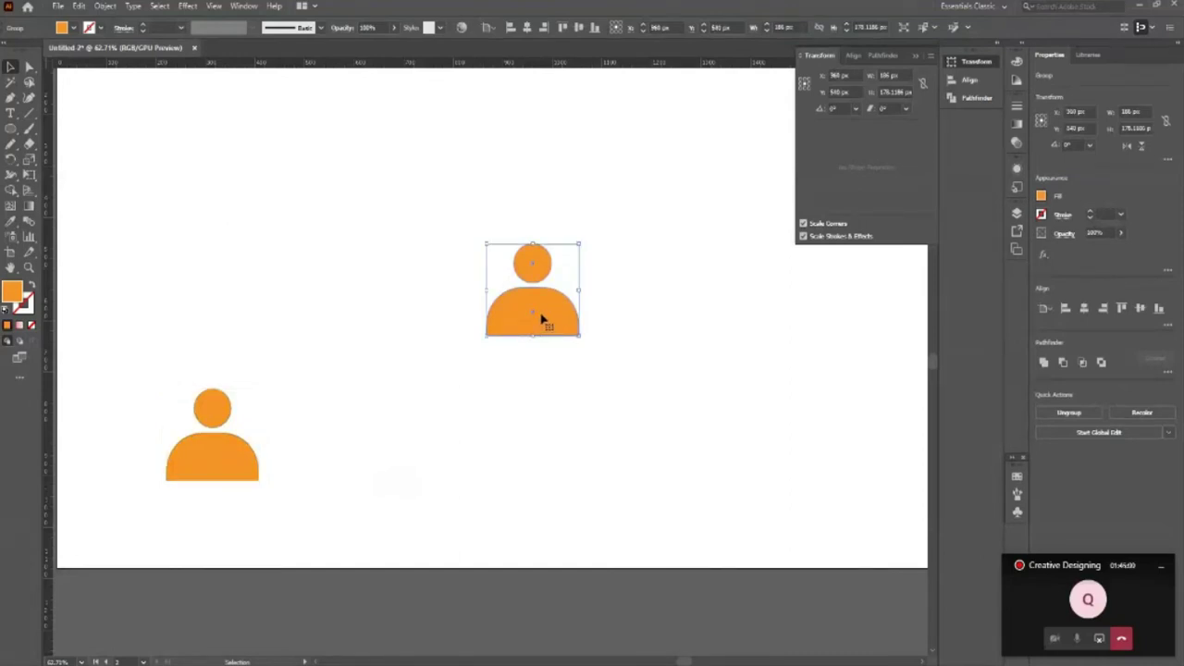
click(1041, 197)
click(939, 280)
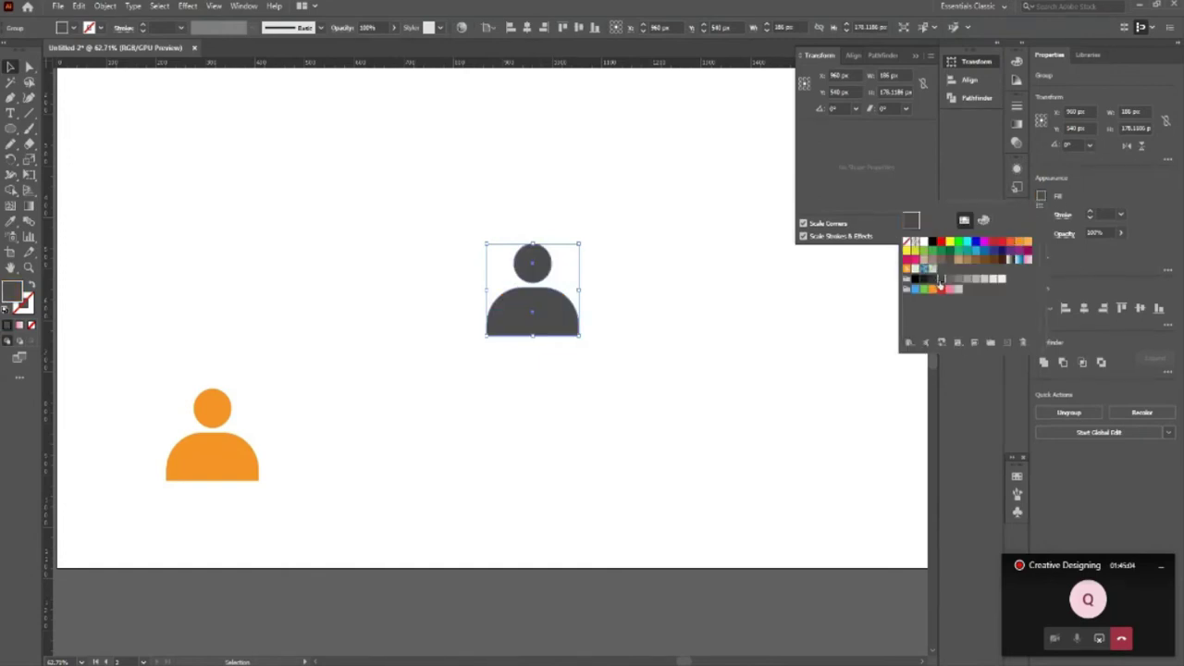
click(954, 280)
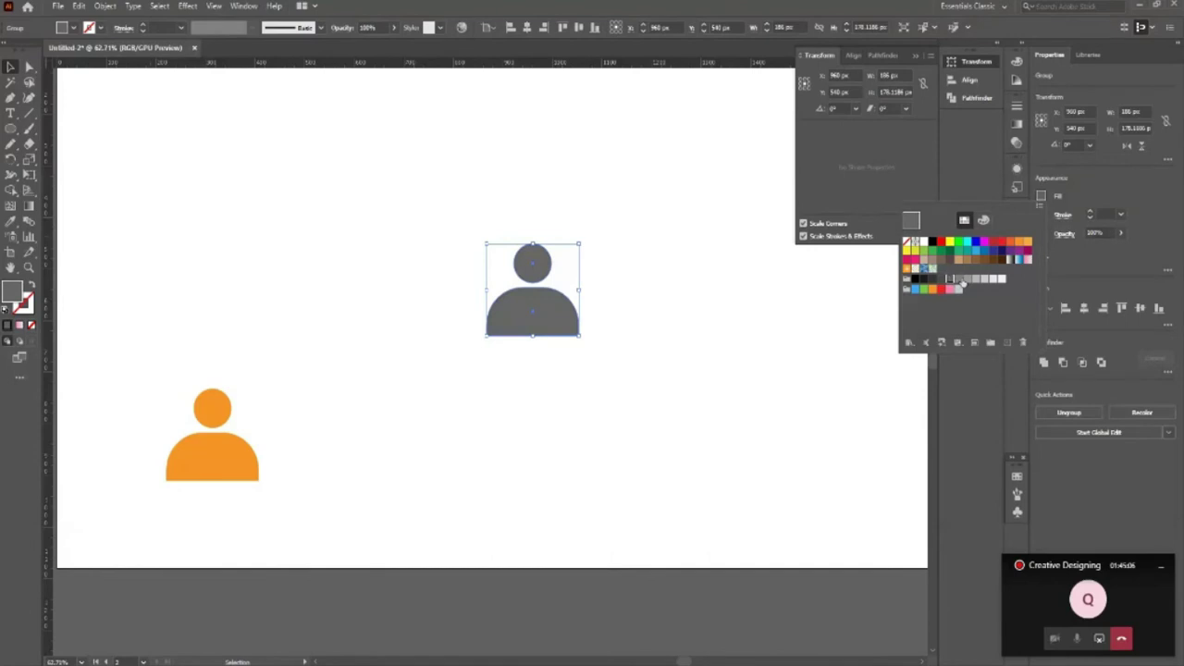
click(958, 280)
click(629, 379)
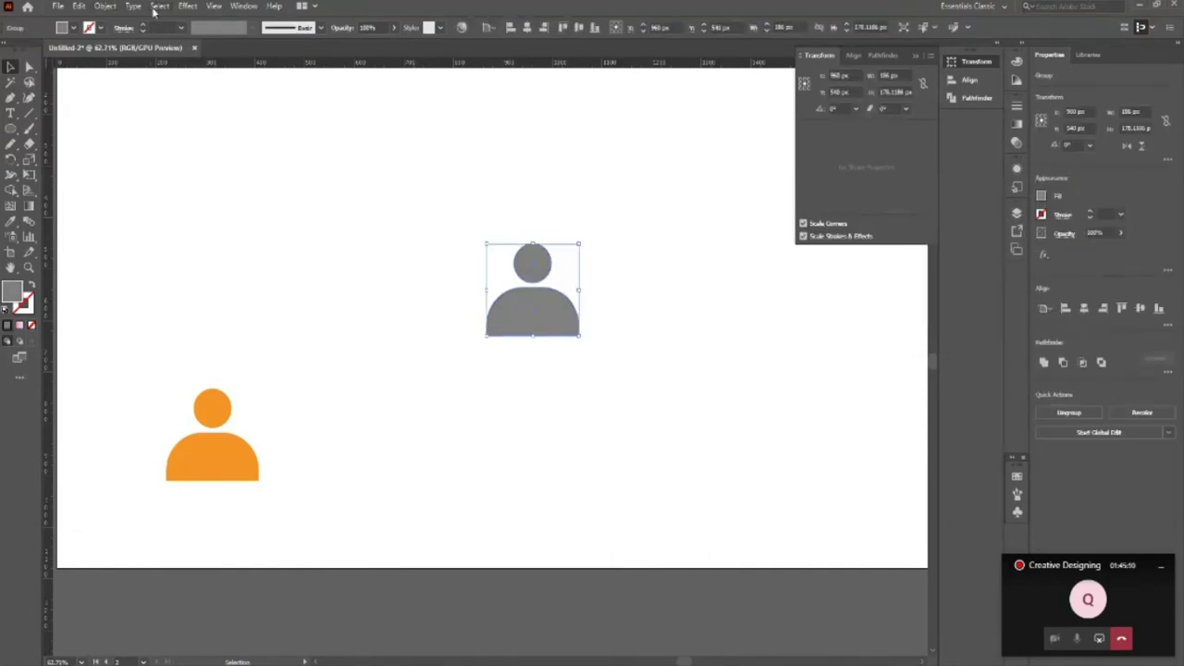
Step: Create a copy of the grey icon with Transform Each, moved 1 px horizontally and 1 px vertically
click(109, 6)
mouse_move(129, 21)
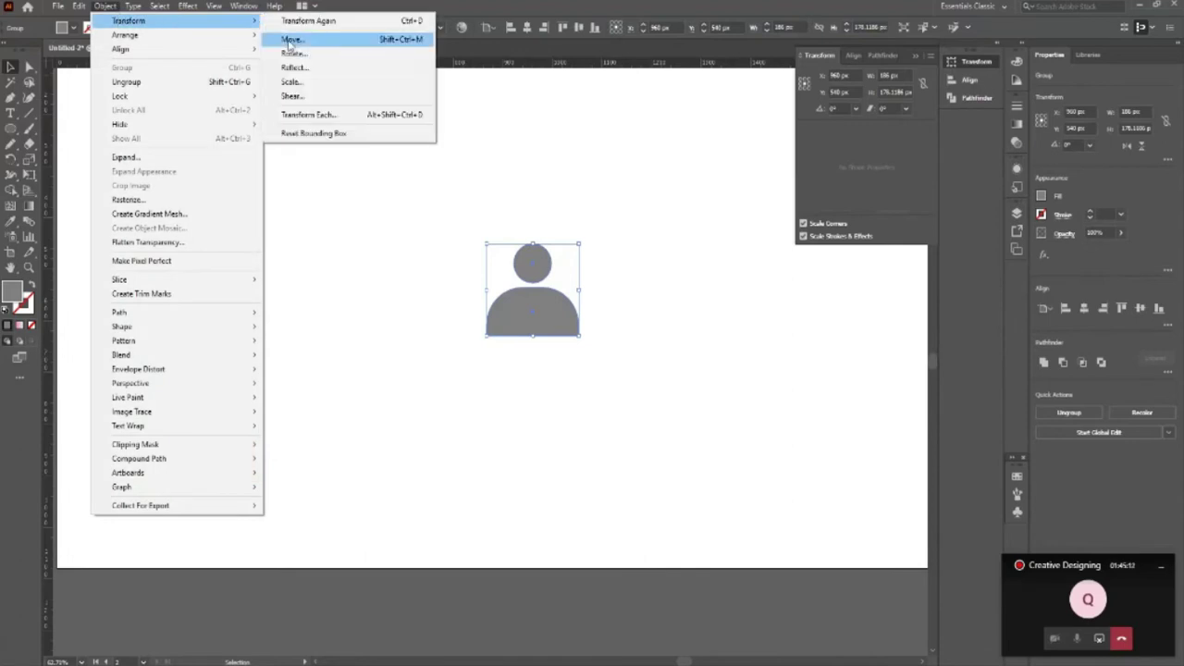
click(323, 114)
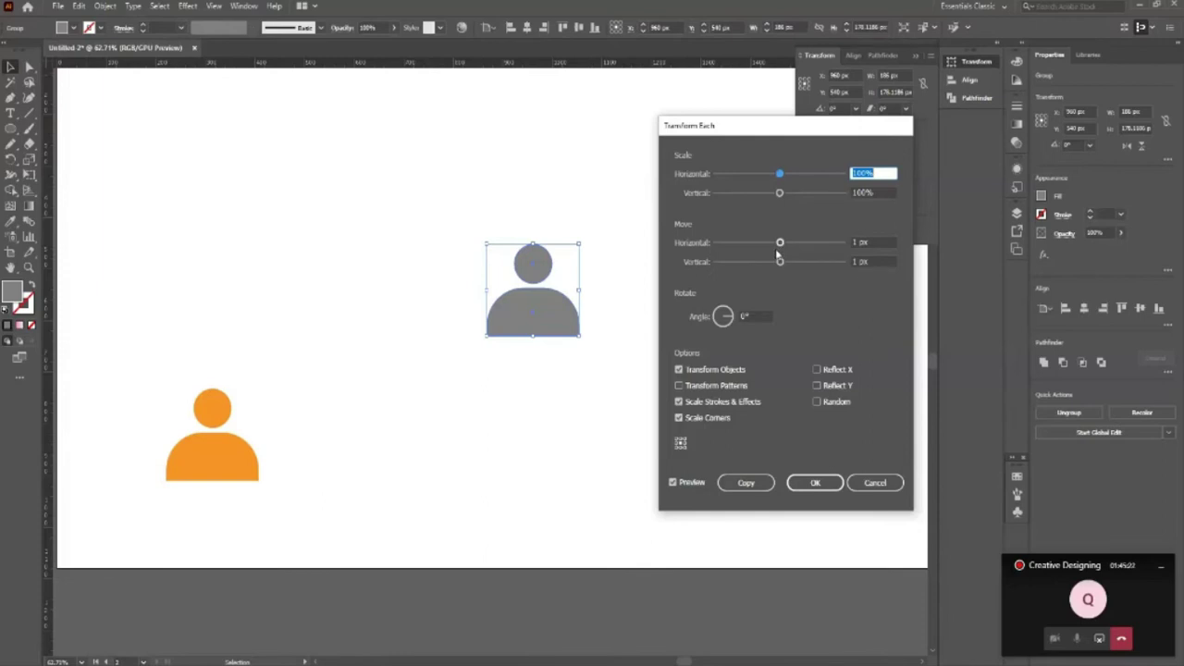
click(746, 484)
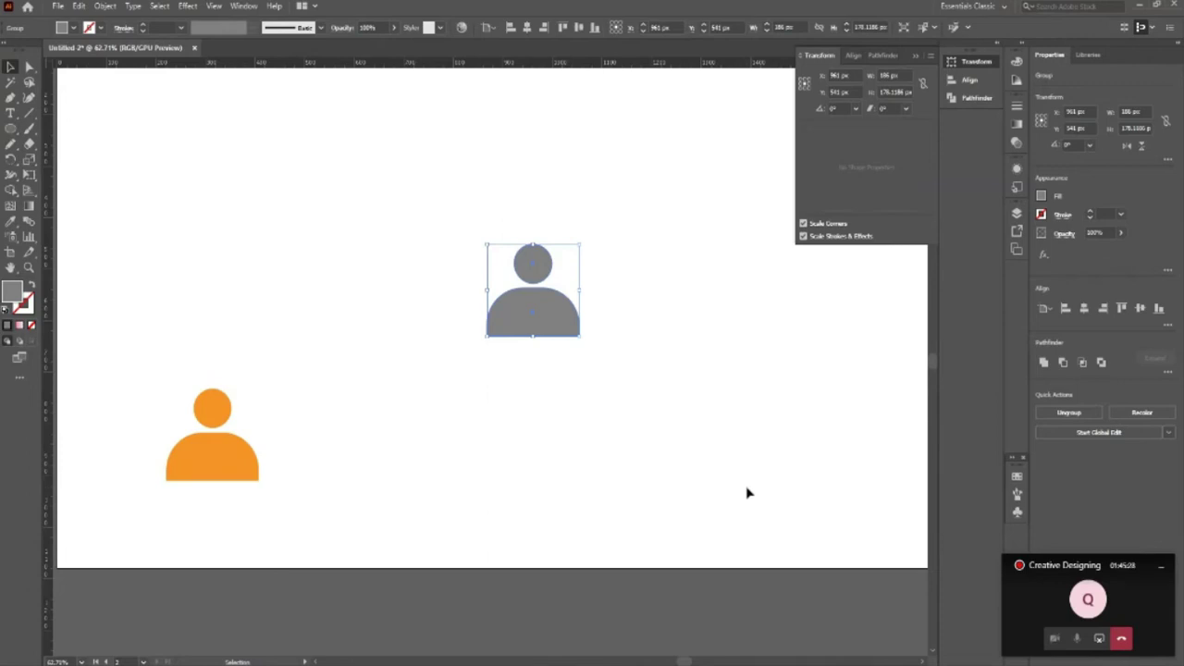
Step: Repeat the offset copy of the grey icon many times to build a long diagonal shadow towards the lower right
key(a)
key(ctrl+d)
key(ctrl+d)
key(ctrl+d)
key(ctrl+d)
key(ctrl+d)
key(ctrl+d)
key(ctrl+d)
key(ctrl+d)
key(ctrl+d)
key(ctrl+d)
key(ctrl+d)
key(ctrl+d)
key(ctrl+d)
key(ctrl+d)
key(ctrl+d)
key(ctrl+d)
key(ctrl+d)
key(ctrl+d)
key(ctrl+d)
key(ctrl+d)
key(Right)
key(Down)
key(Right)
key(Down)
key(Right)
key(Down)
key(Right)
key(Down)
key(v)
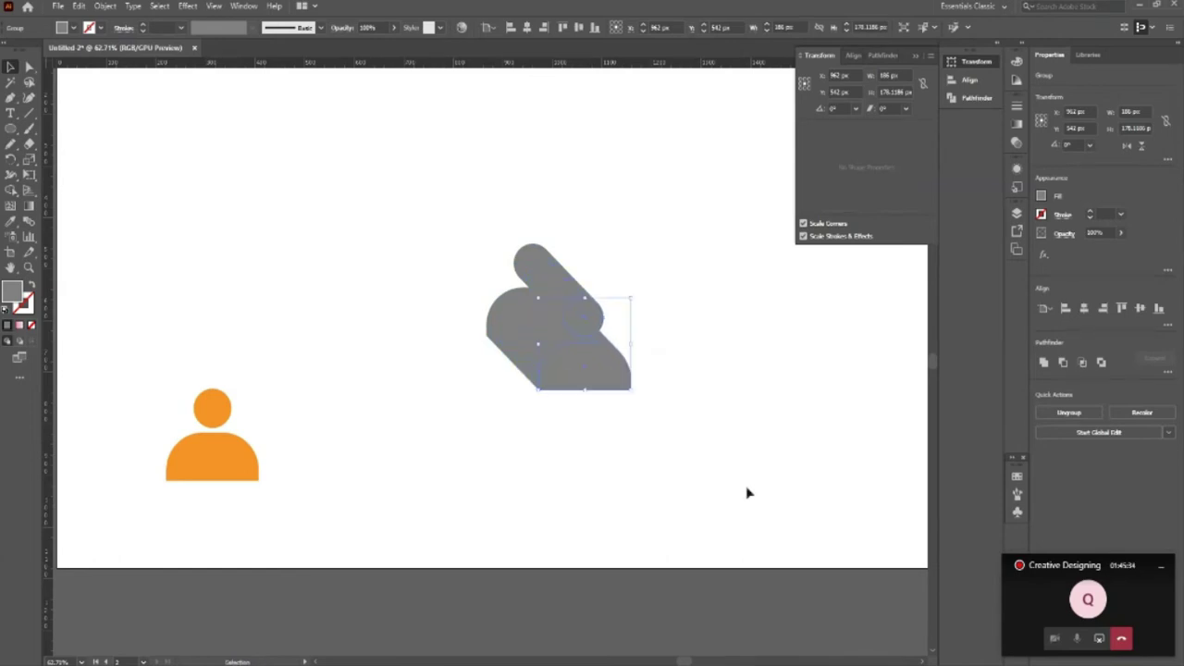
click(732, 439)
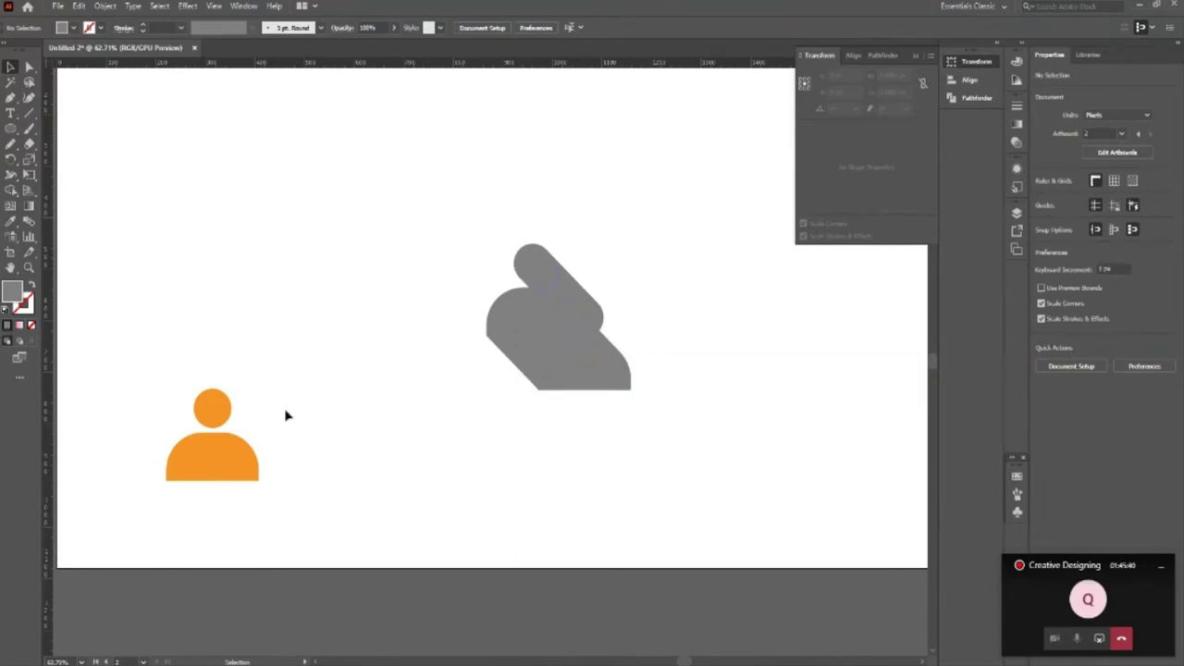
Step: Move the orange person icon onto the upper-left start of the grey shadow, centred at X 960 px, Y 540 px
drag(242, 468, 550, 323)
key(Right)
key(Right)
key(Up)
key(Up)
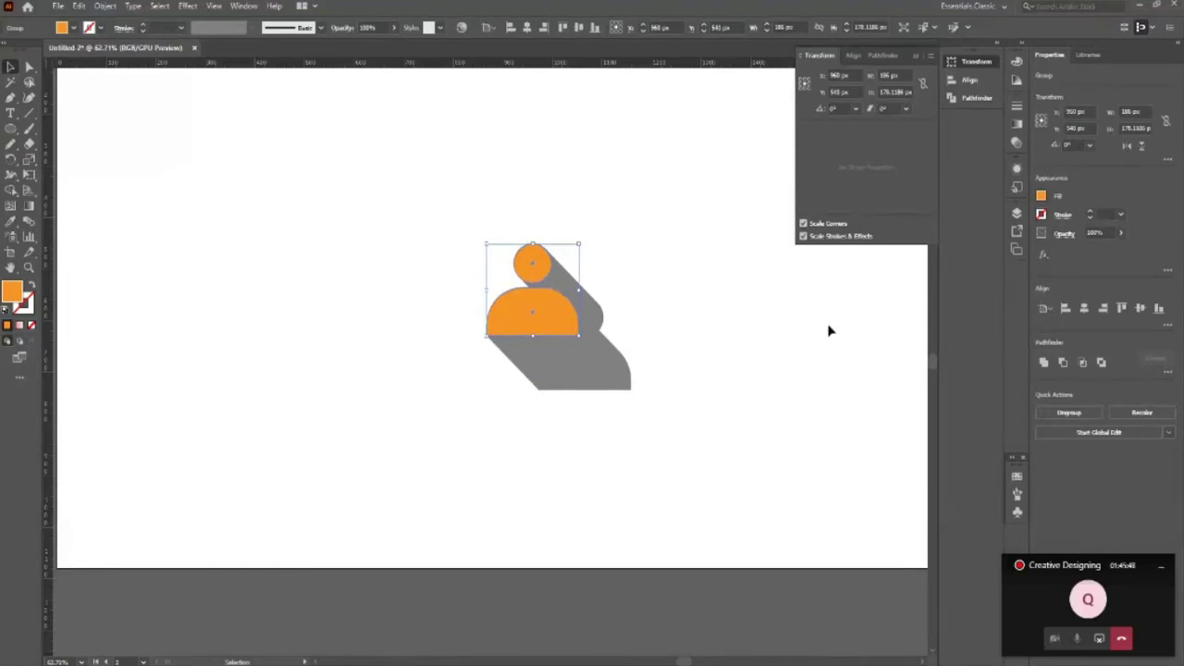
Step: Fill the orange person icon in front of the shadow with near-black
click(1041, 197)
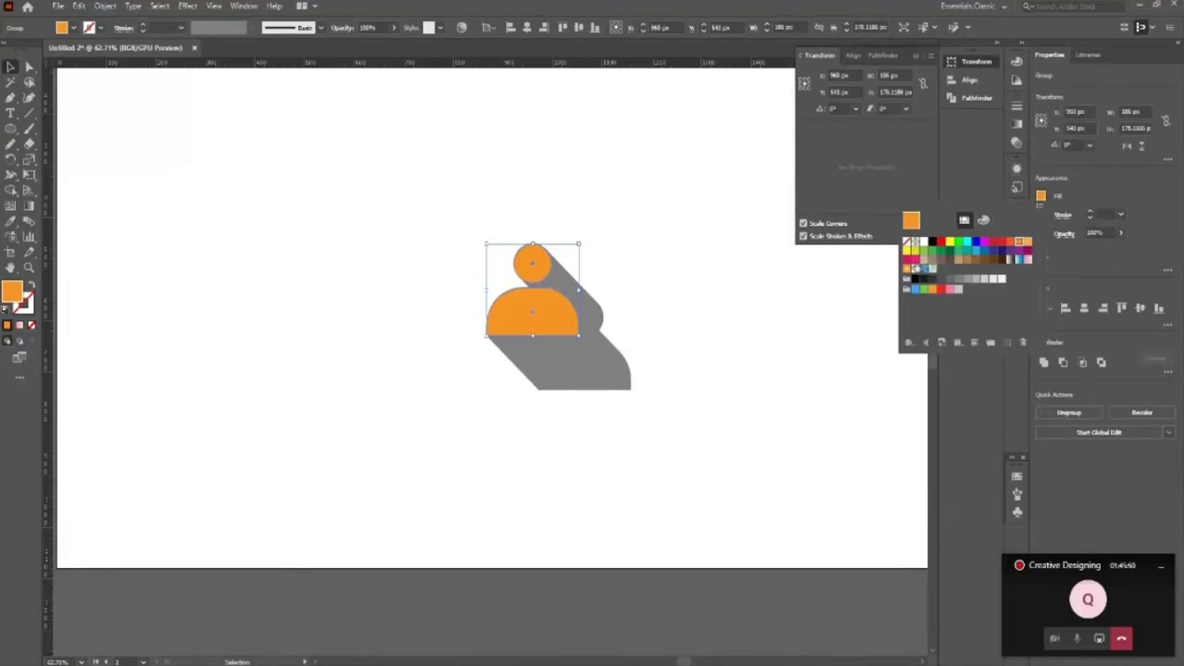
click(916, 280)
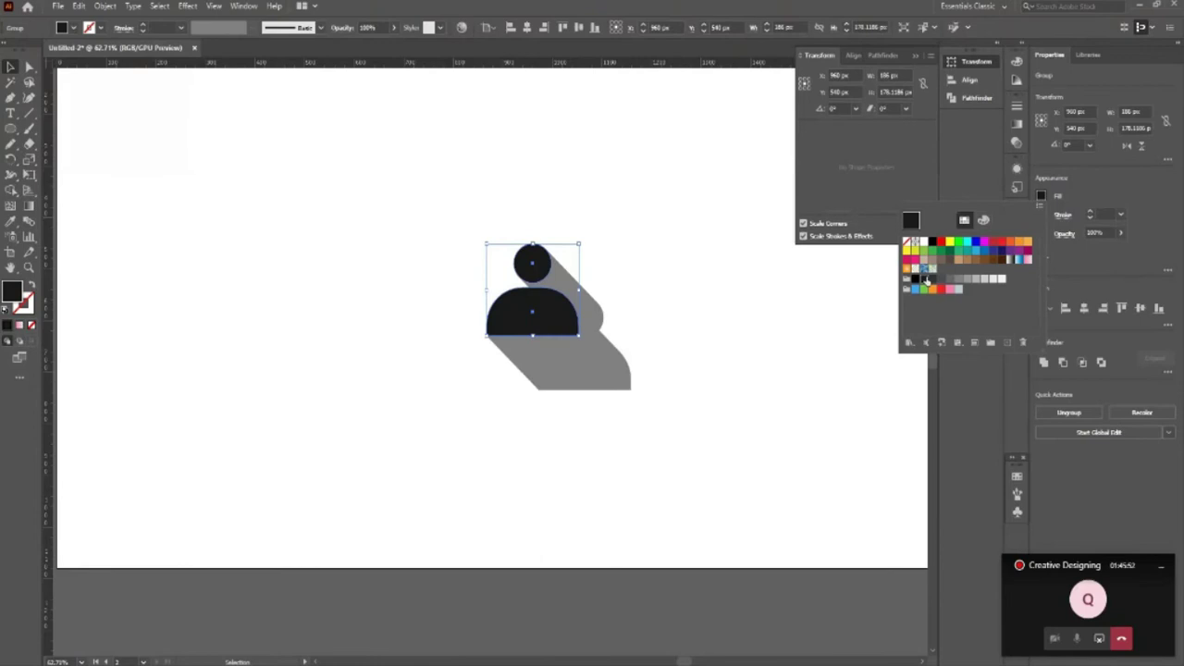
click(623, 447)
Step: Draw a near-black circle about 336 px across over the icon and its shadow
key(z)
click(607, 329)
key(l)
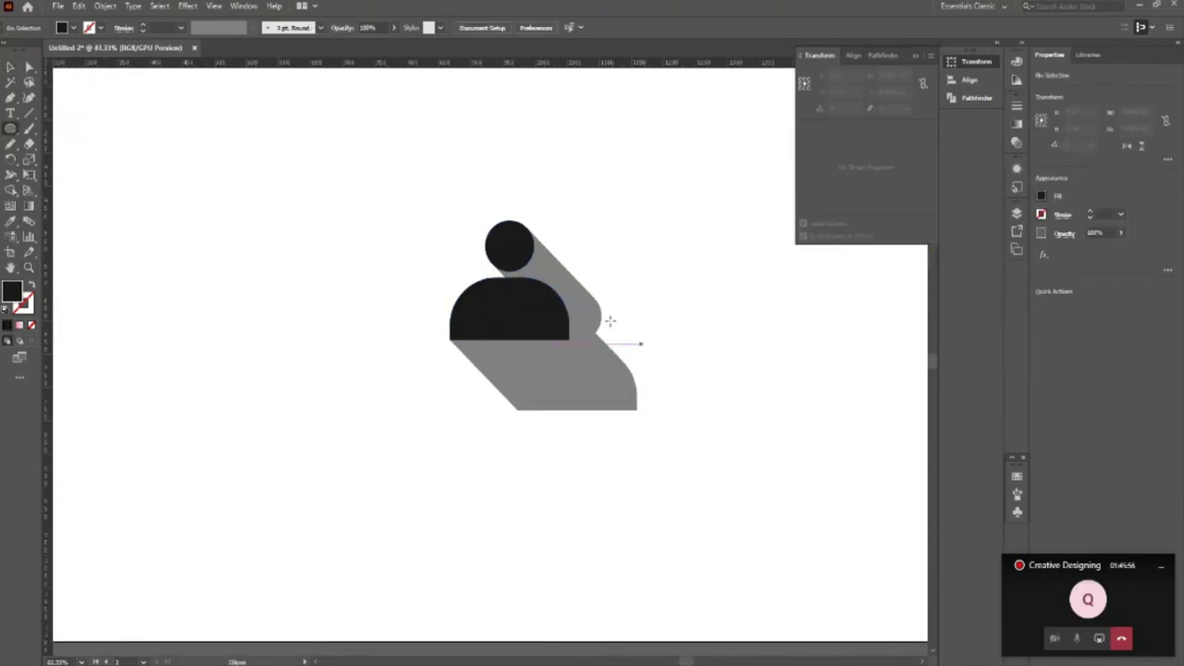
drag(511, 301, 570, 414)
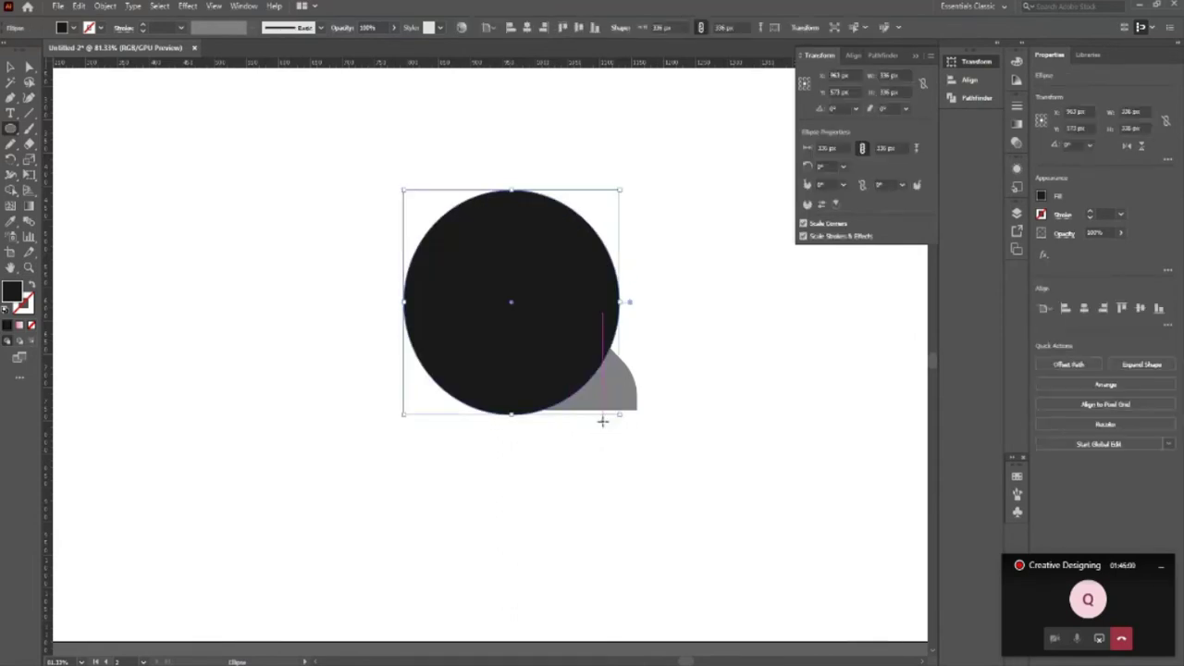
click(11, 65)
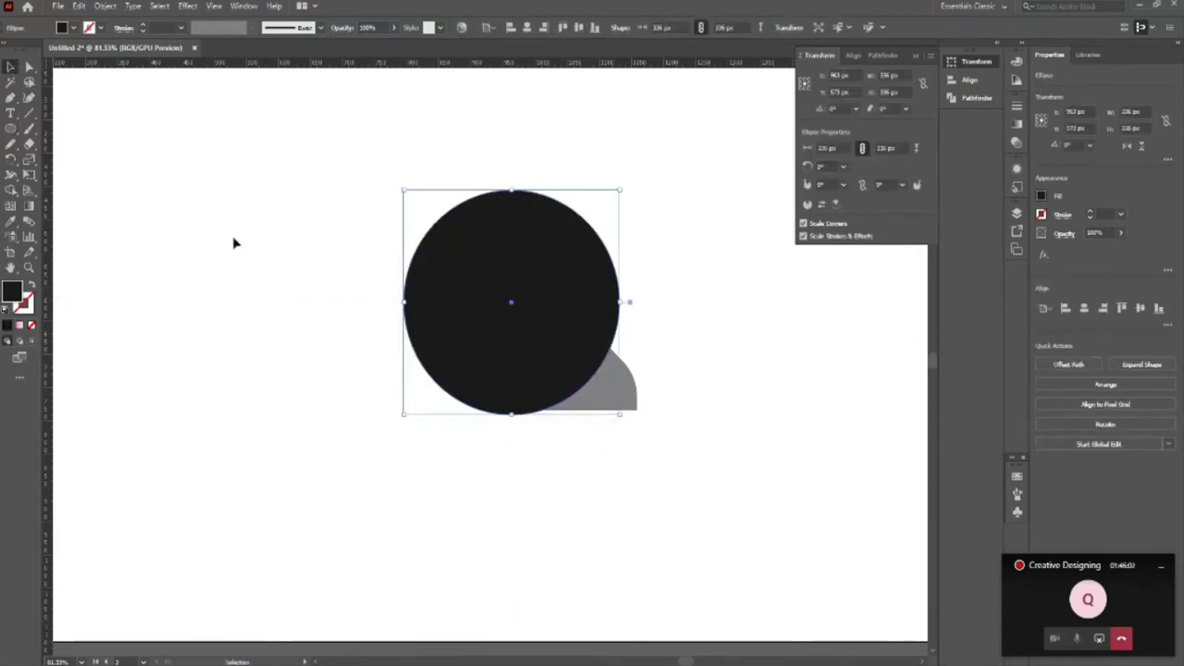
click(363, 390)
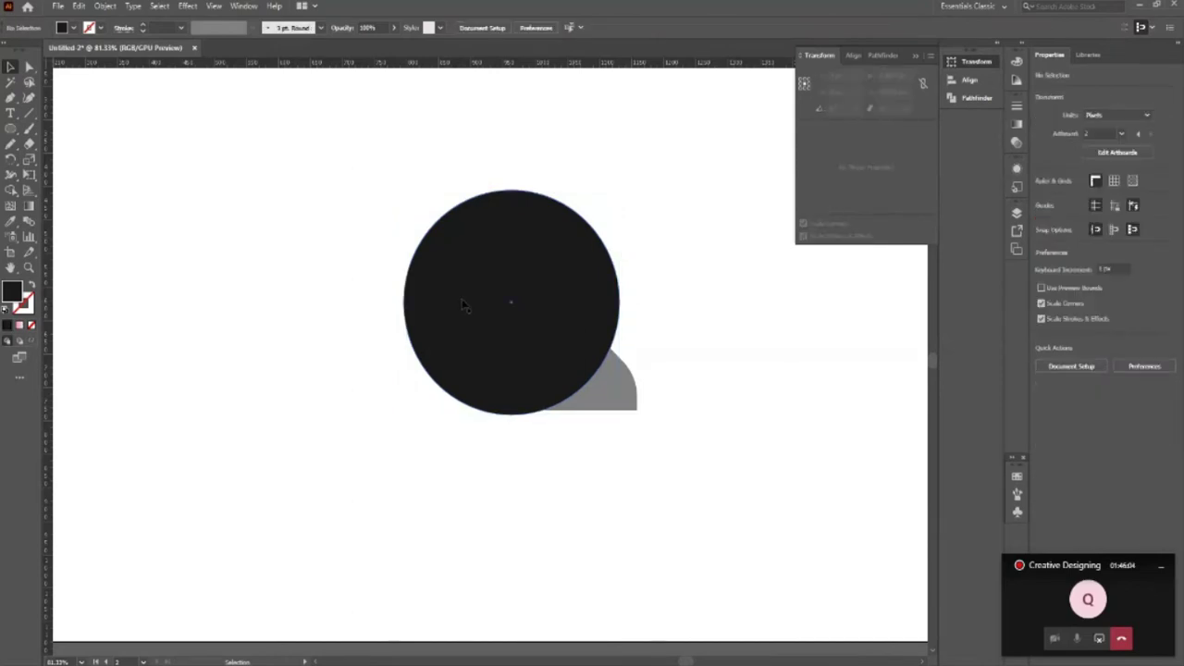
Step: Move the large circle to the right of the shadow and the person icon to its left
drag(459, 305, 687, 299)
drag(497, 333, 225, 393)
click(370, 432)
Step: Centre the large circle horizontally and vertically on the artboard
click(709, 343)
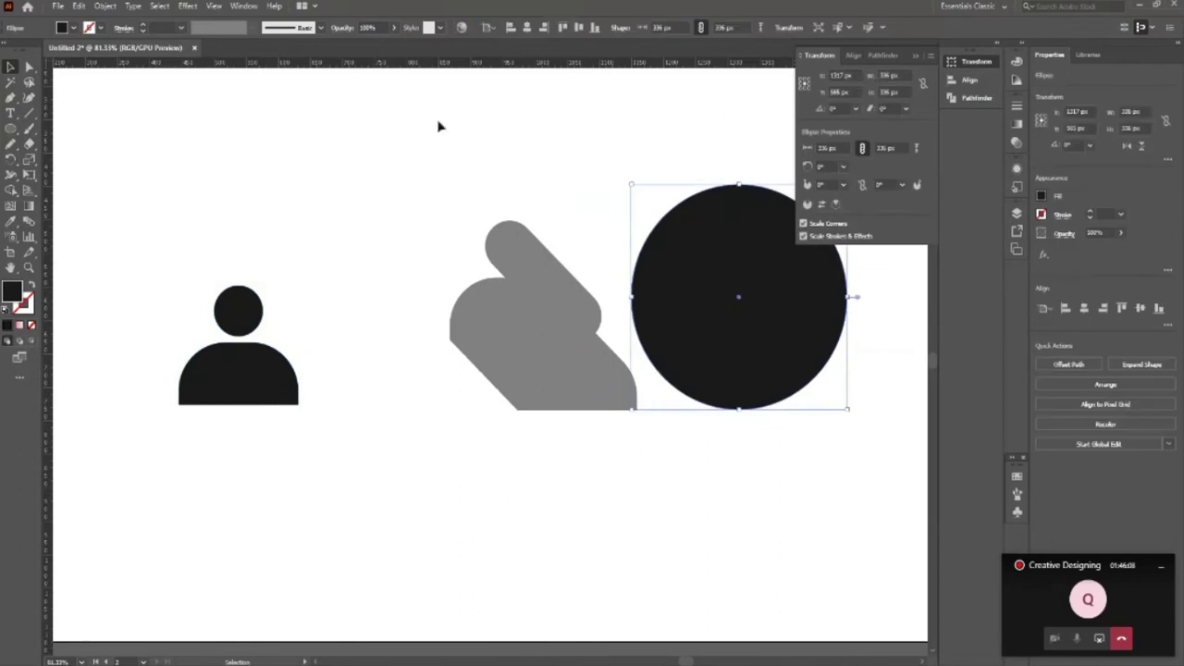
click(527, 28)
click(578, 27)
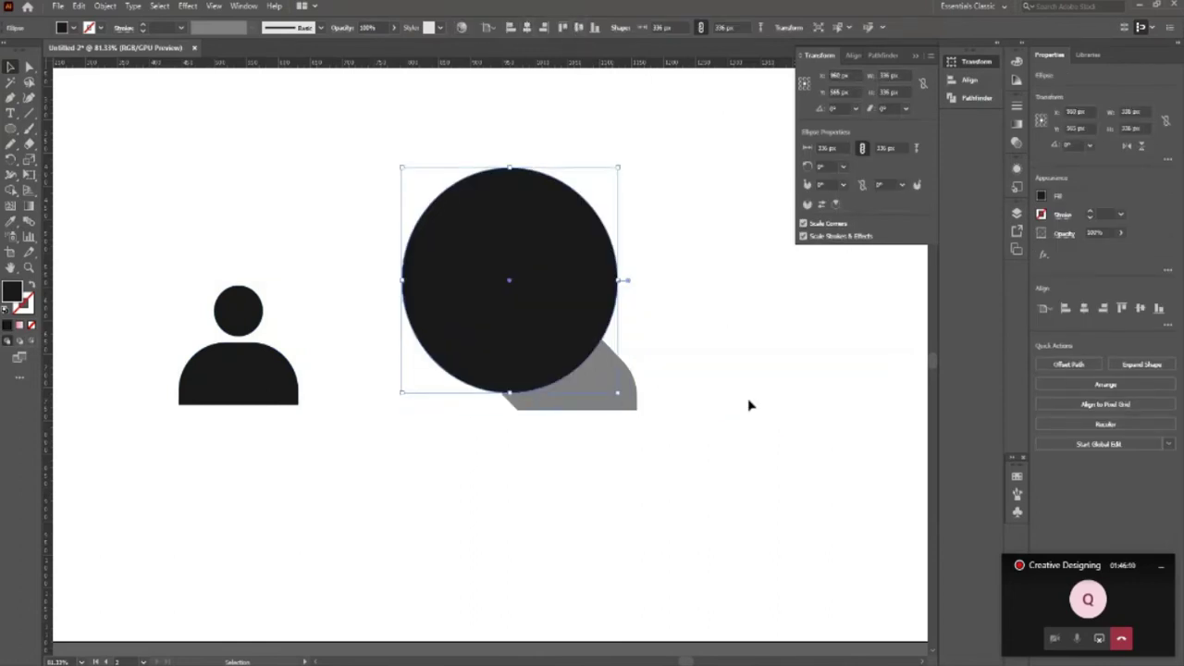
click(753, 410)
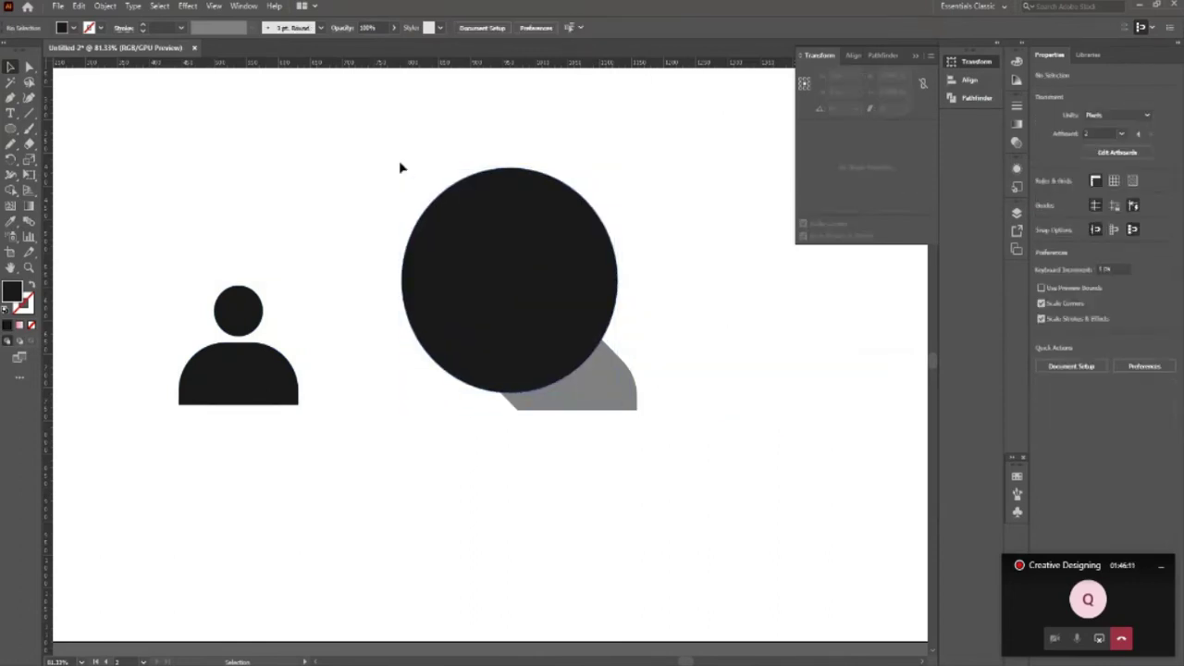
Step: Swap the large circle's fill and stroke to turn it into an unfilled outline
click(534, 265)
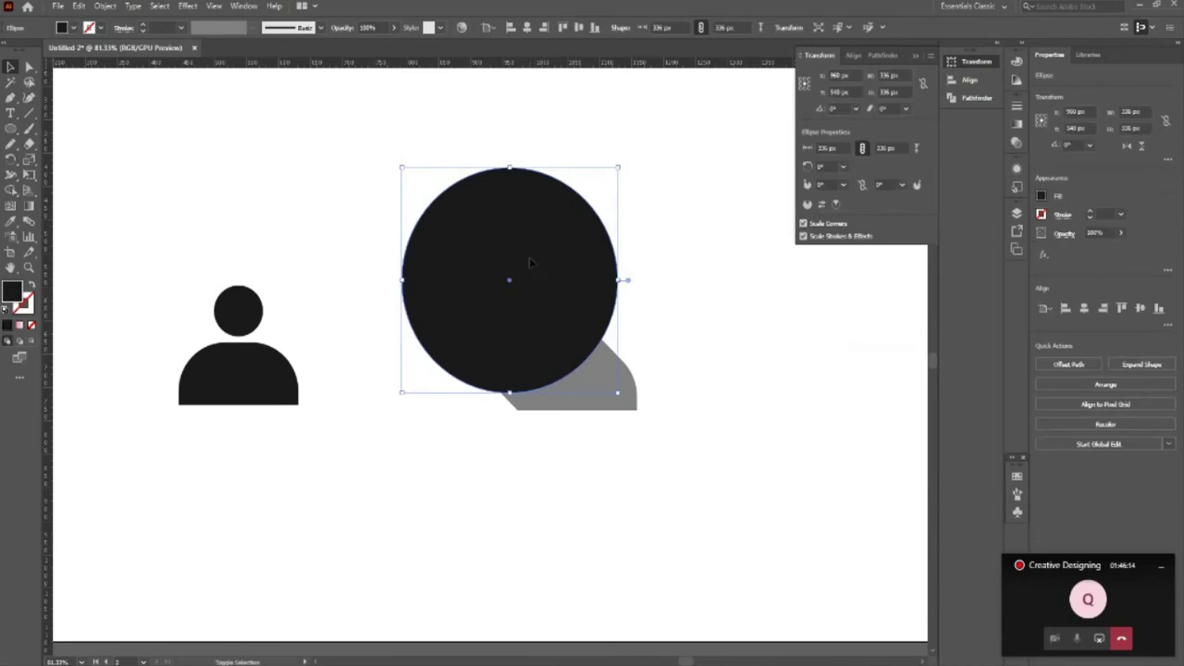
key(shift+x)
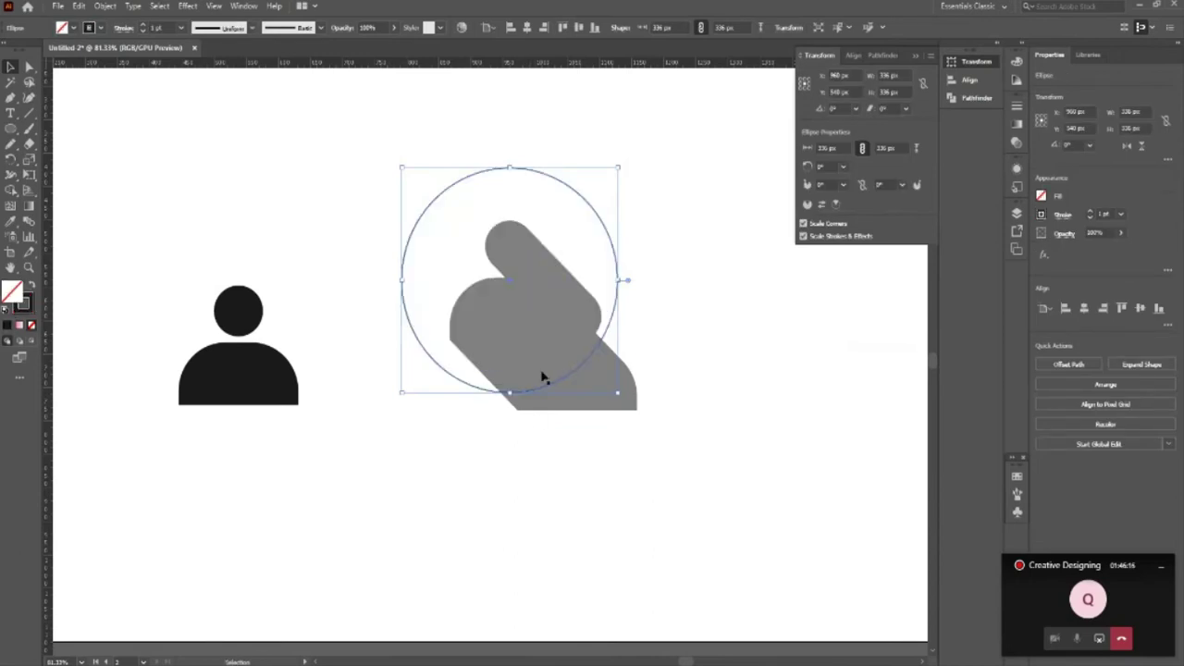
click(707, 467)
Step: Place a duplicate of the outlined circle to the right of the shadow
drag(367, 145, 799, 566)
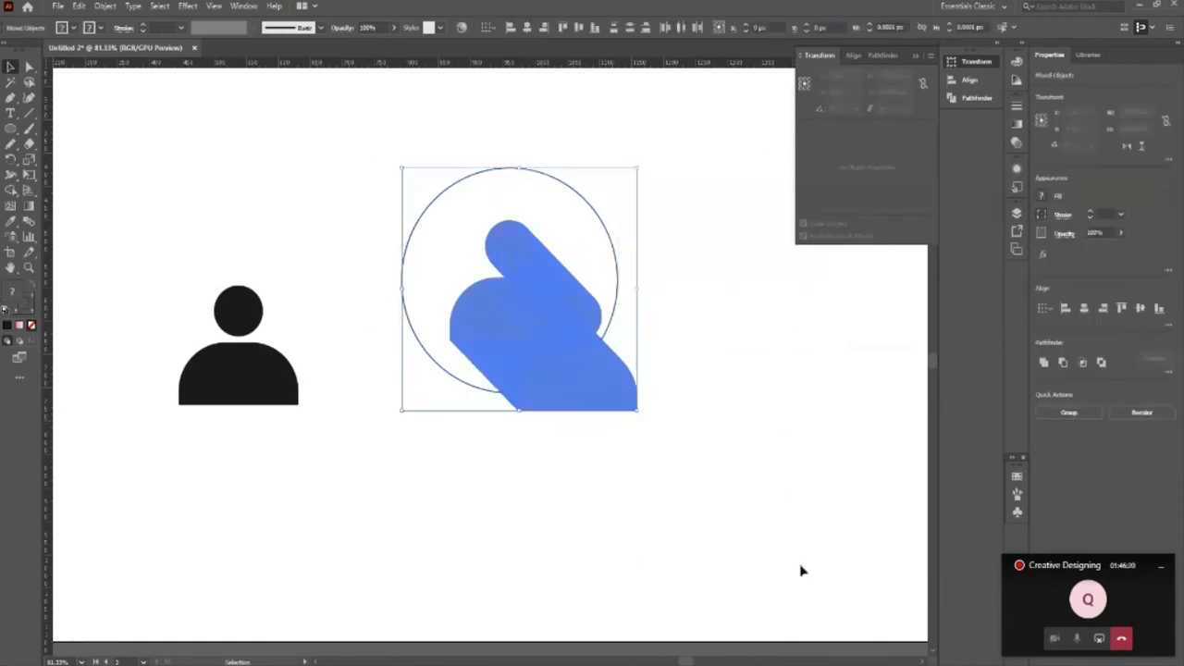
click(672, 445)
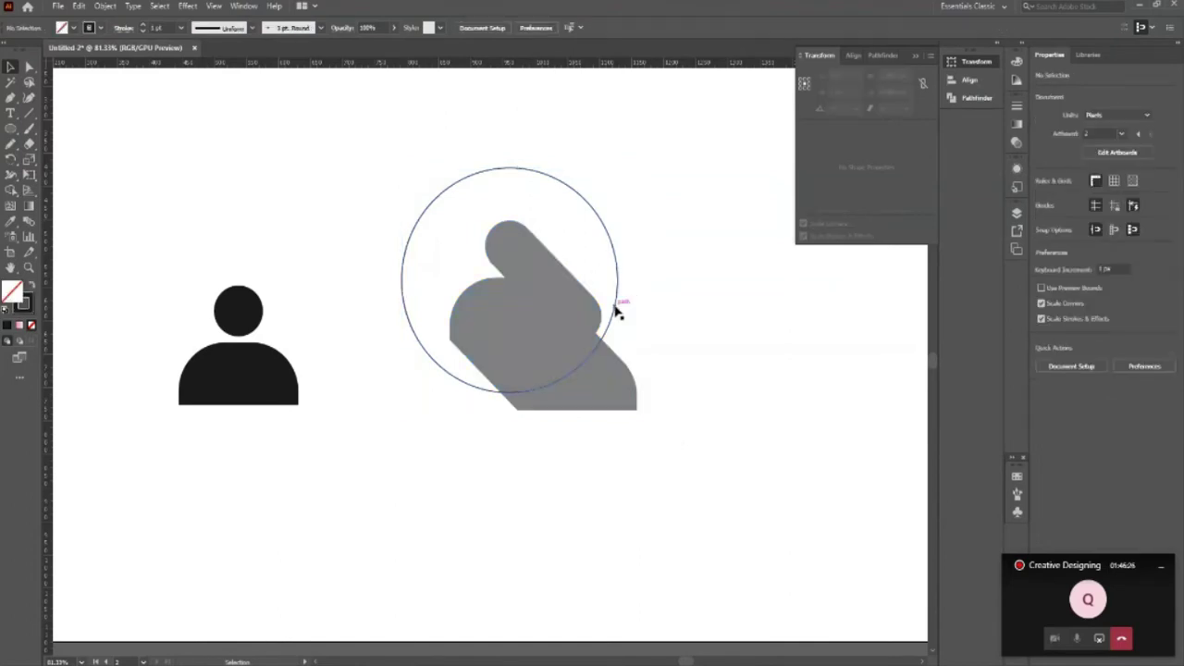
click(613, 309)
click(783, 434)
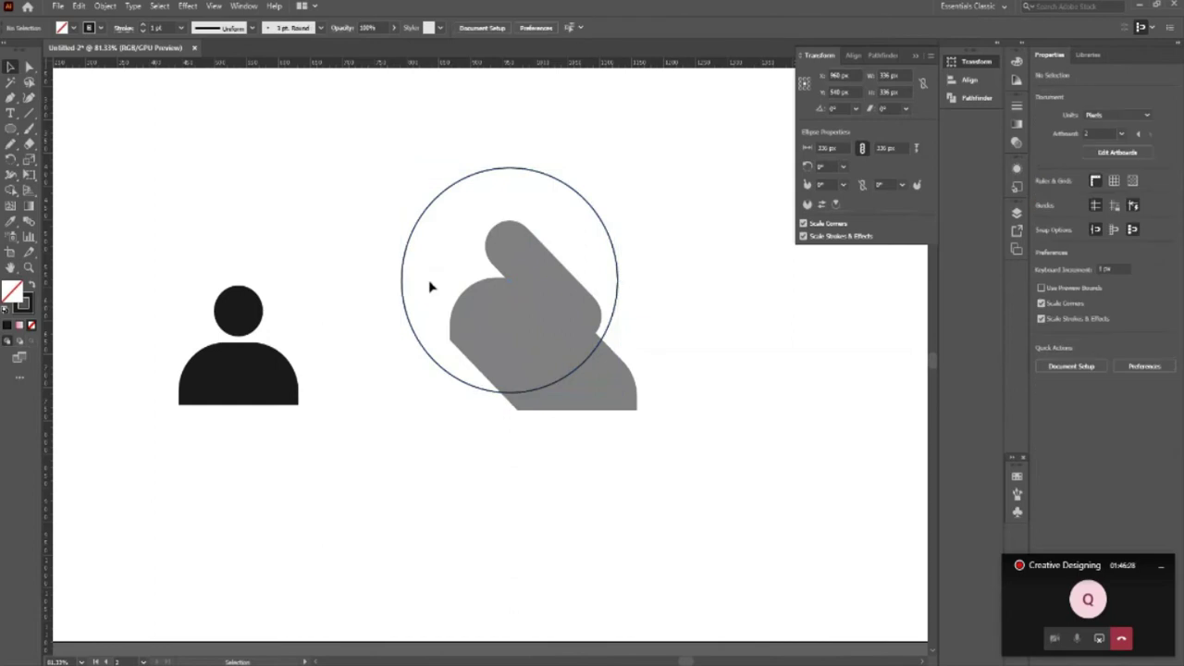
alt+drag(404, 308, 711, 337)
Step: Clip the grey shadow copies to the central circle with a clipping mask
drag(376, 138, 667, 528)
key(a)
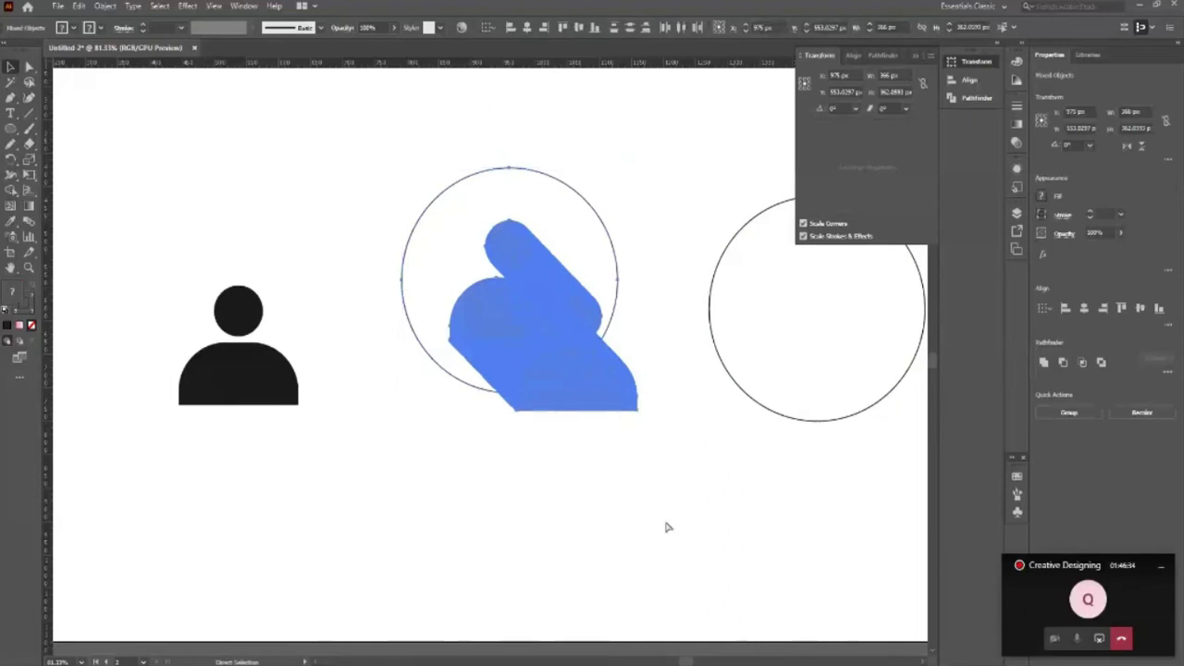
key(ctrl+7)
click(667, 525)
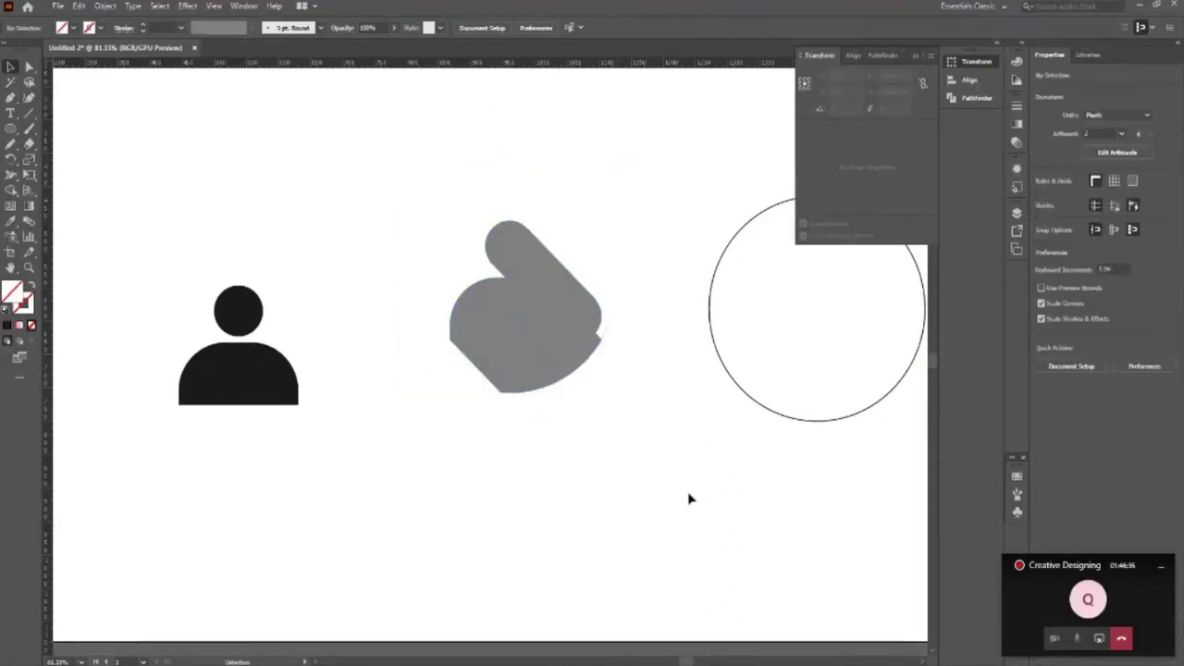
Step: Centre the duplicate circle outline horizontally and vertically on the artboard, around the clipped shadow
click(761, 404)
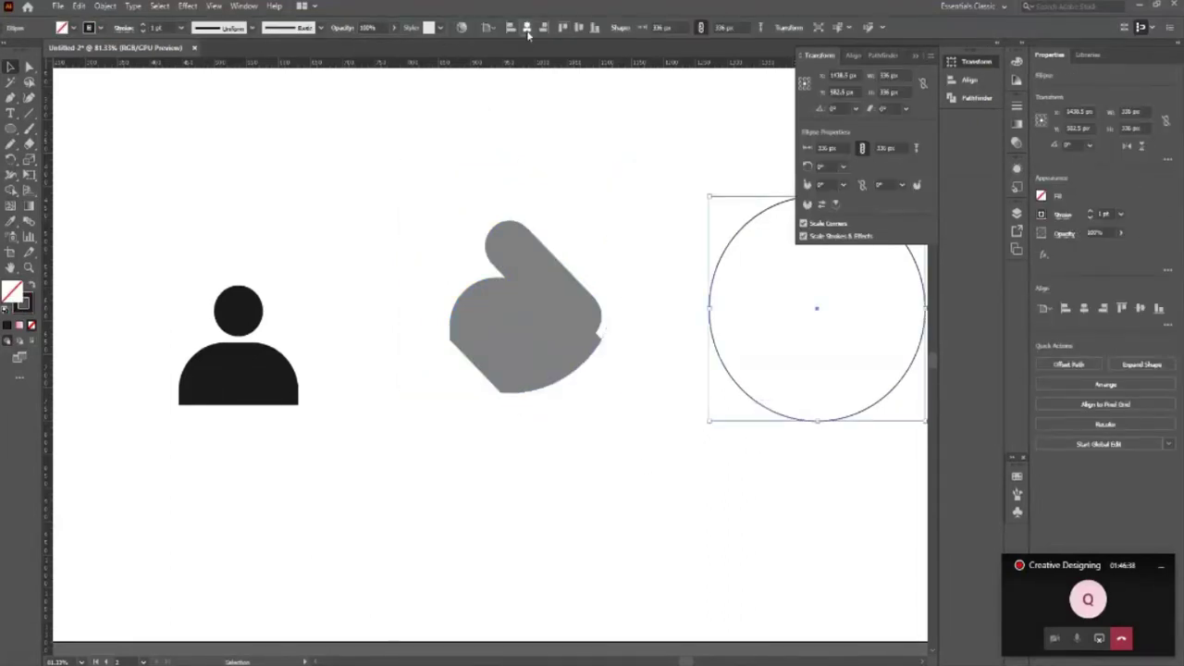
click(527, 28)
click(579, 28)
click(695, 409)
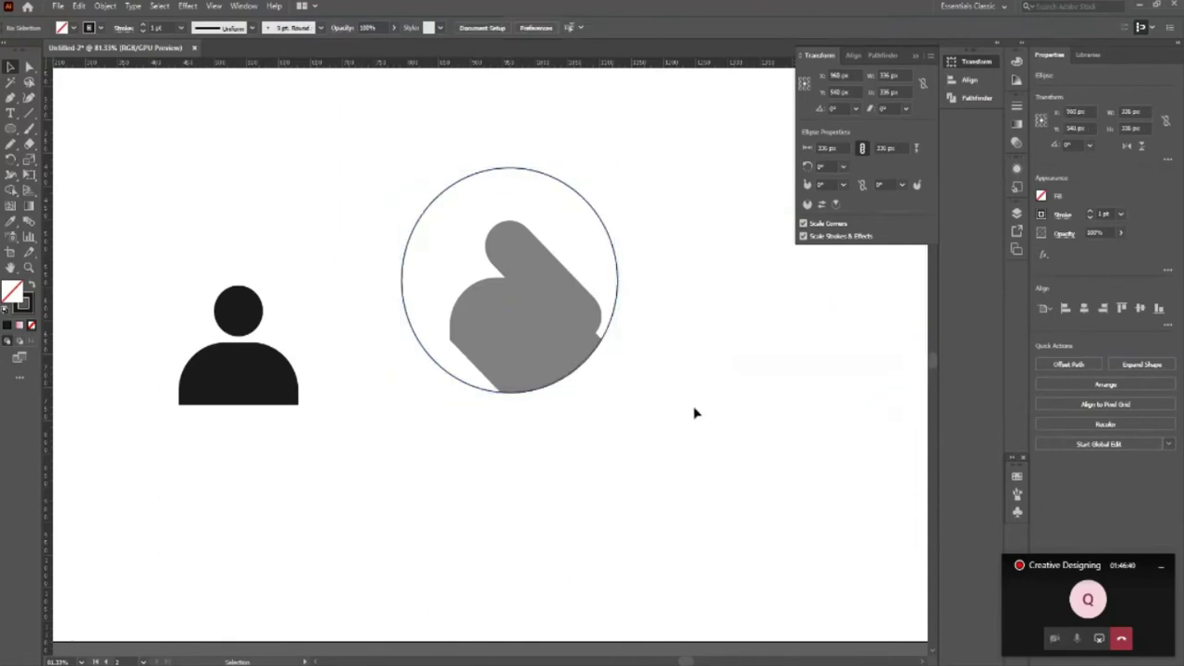
Step: Centre the black person in front of the grey shadow and give the circle outline an orange stroke and fill
click(439, 368)
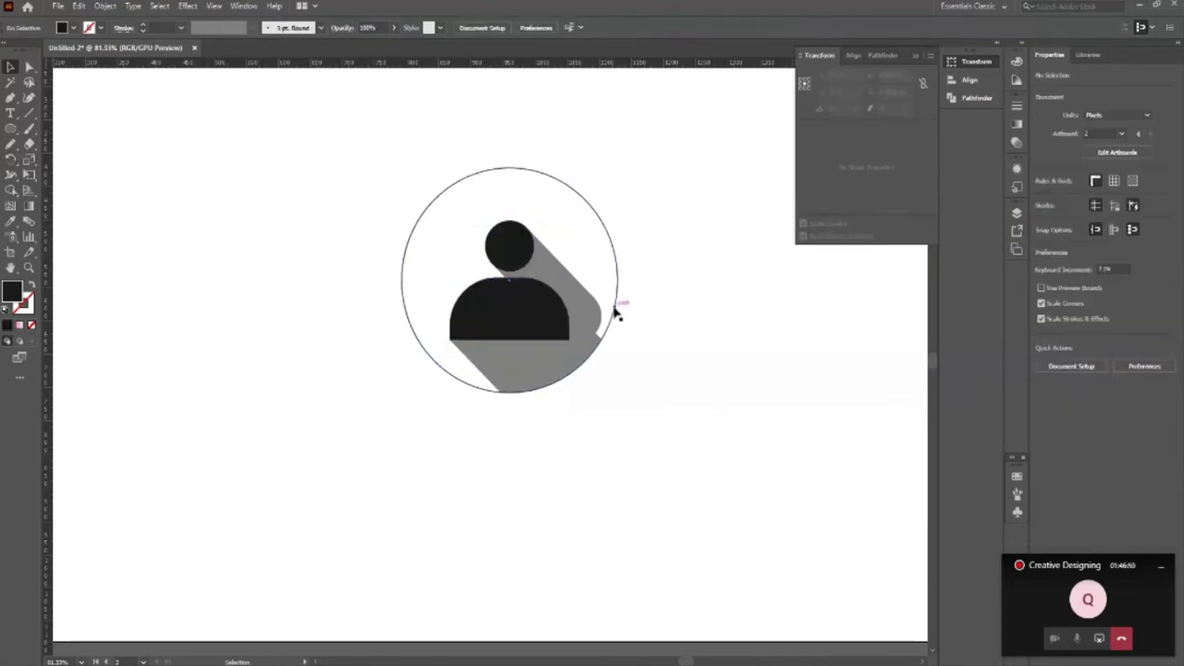
click(613, 311)
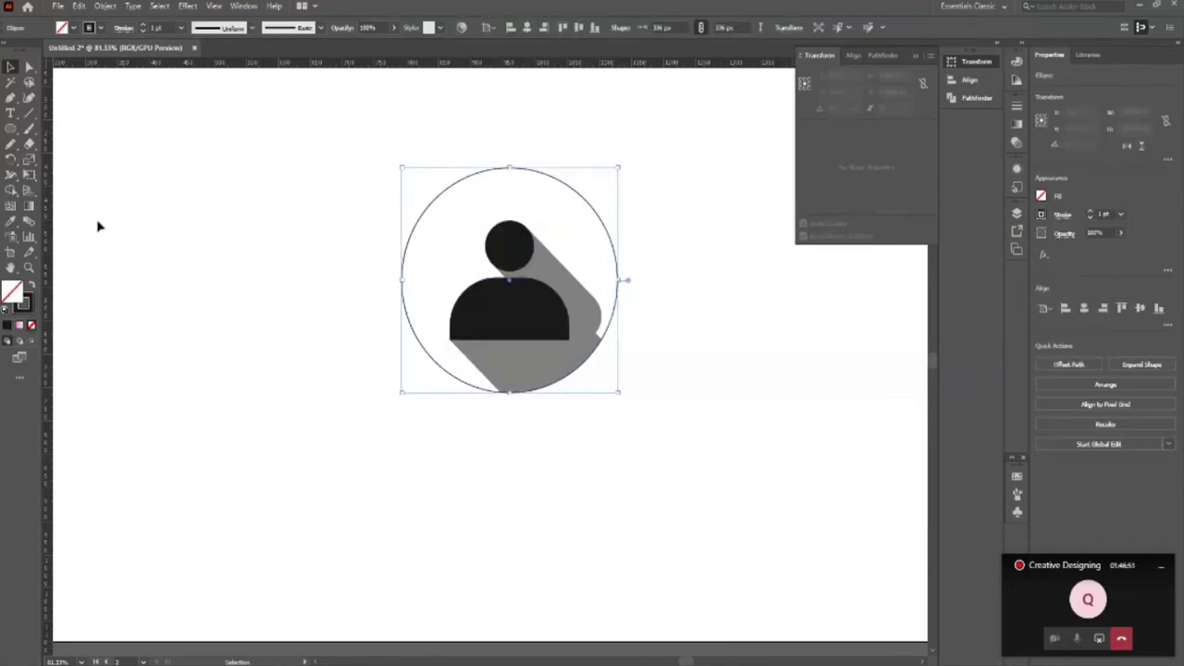
click(100, 29)
click(118, 49)
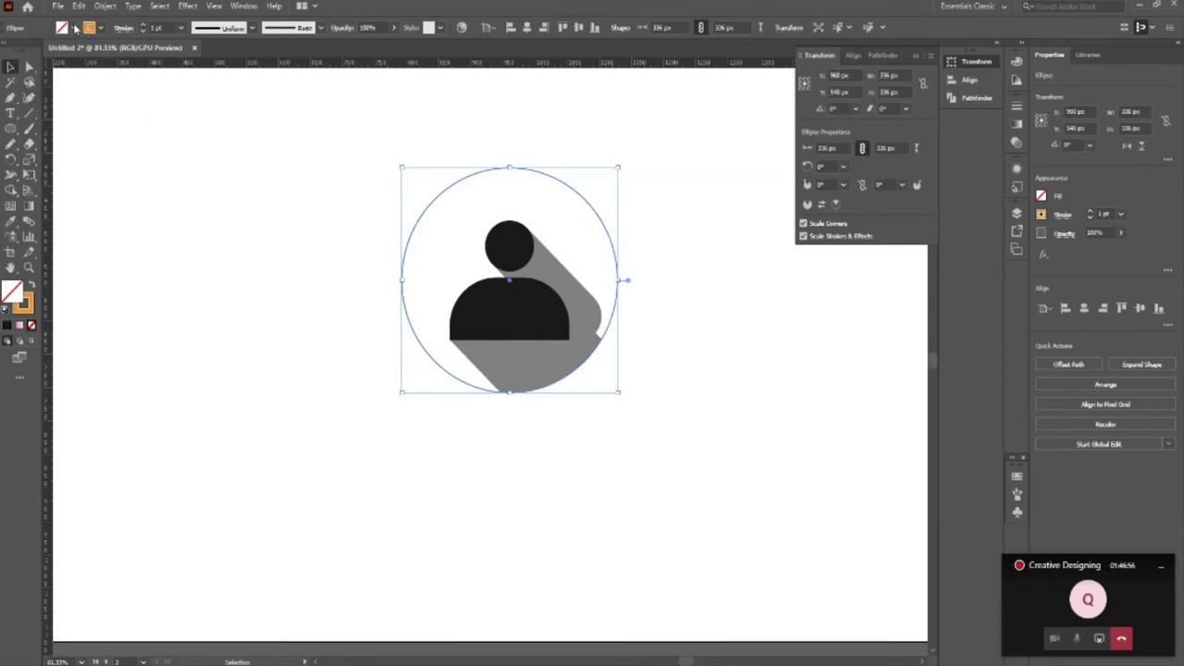
click(76, 29)
click(117, 51)
click(224, 277)
click(224, 277)
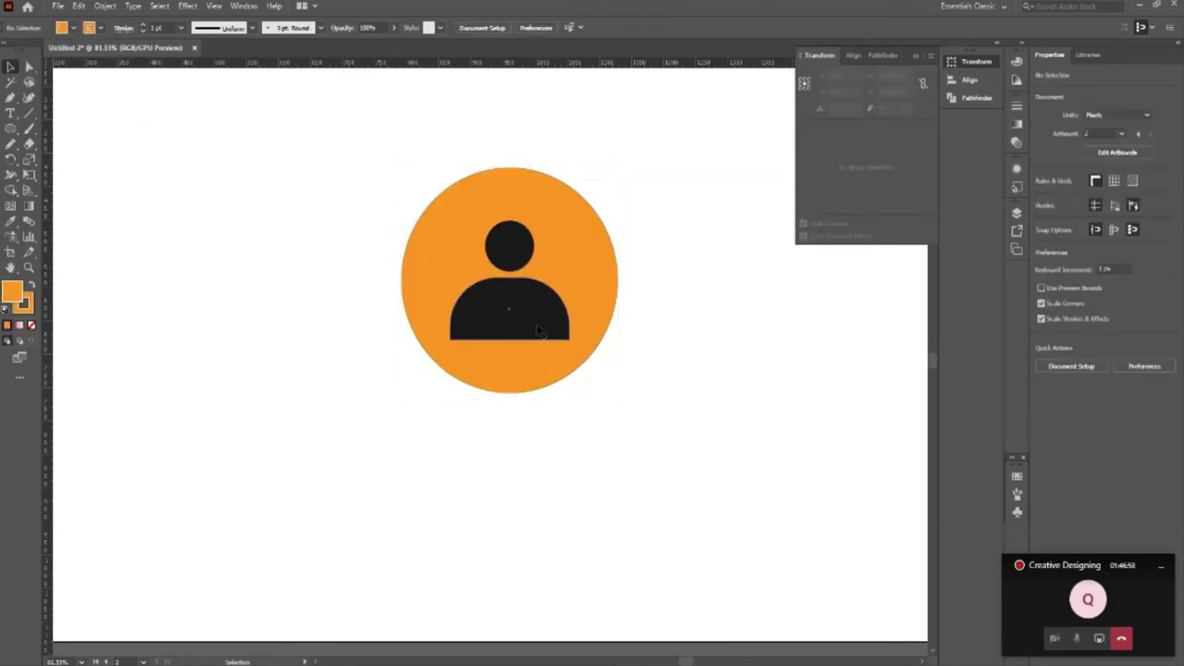
Step: Send the orange circle behind the grey shadow and the black person
click(608, 317)
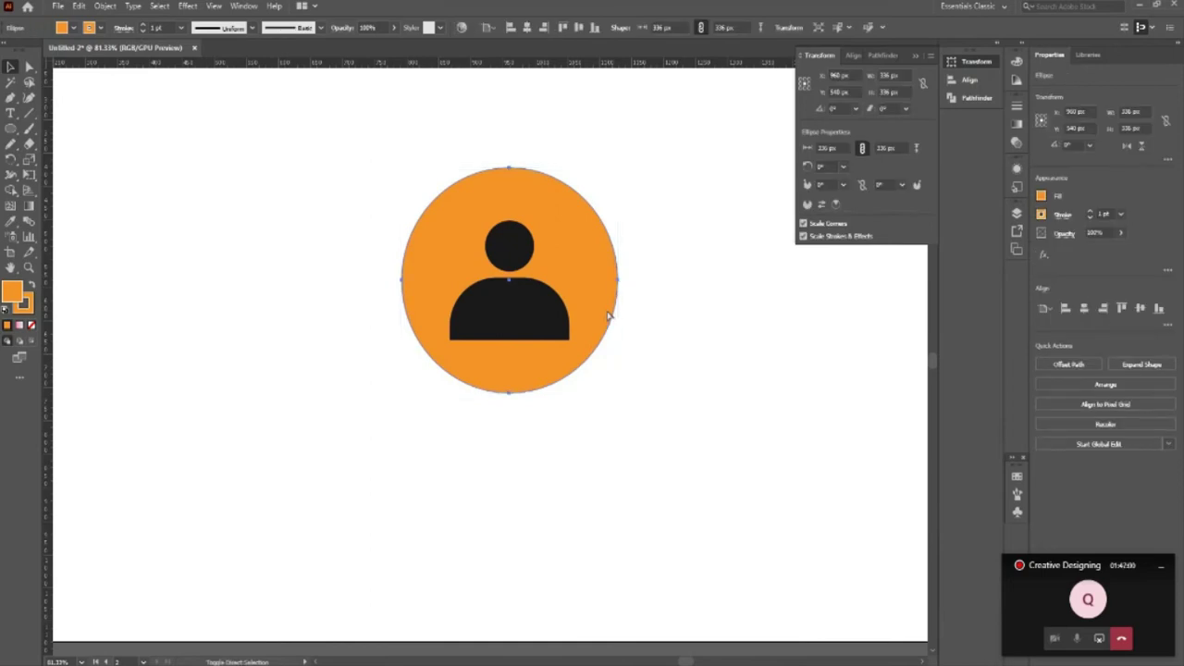
key(ctrl+[)
click(669, 400)
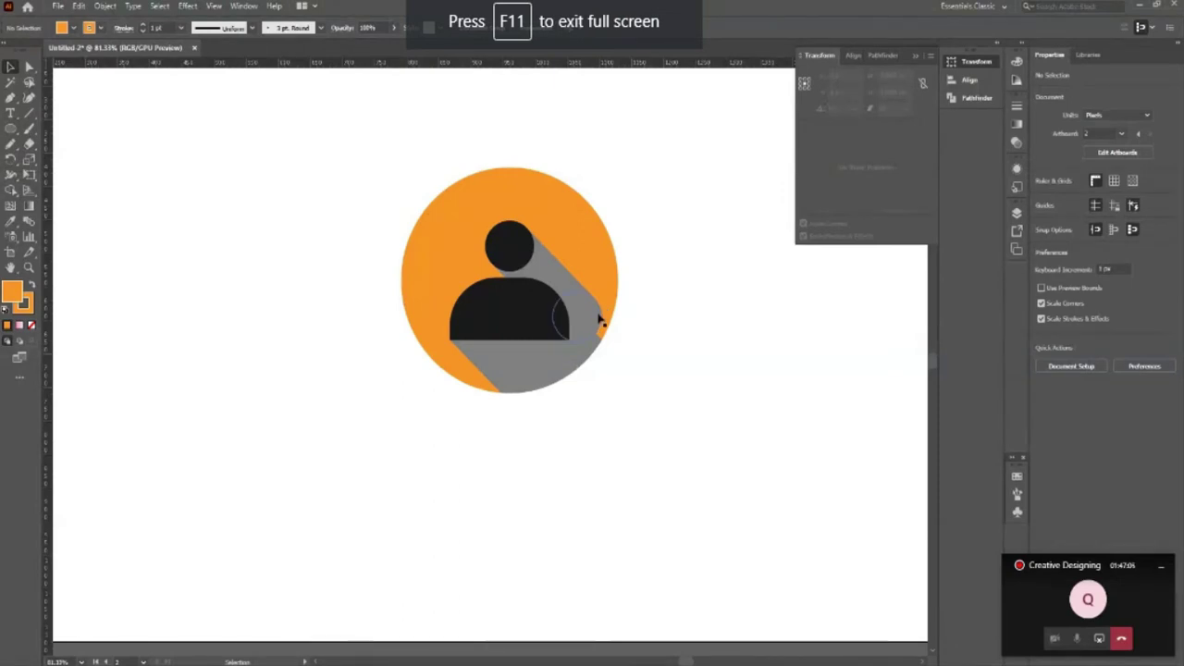
key(z)
drag(595, 352, 657, 398)
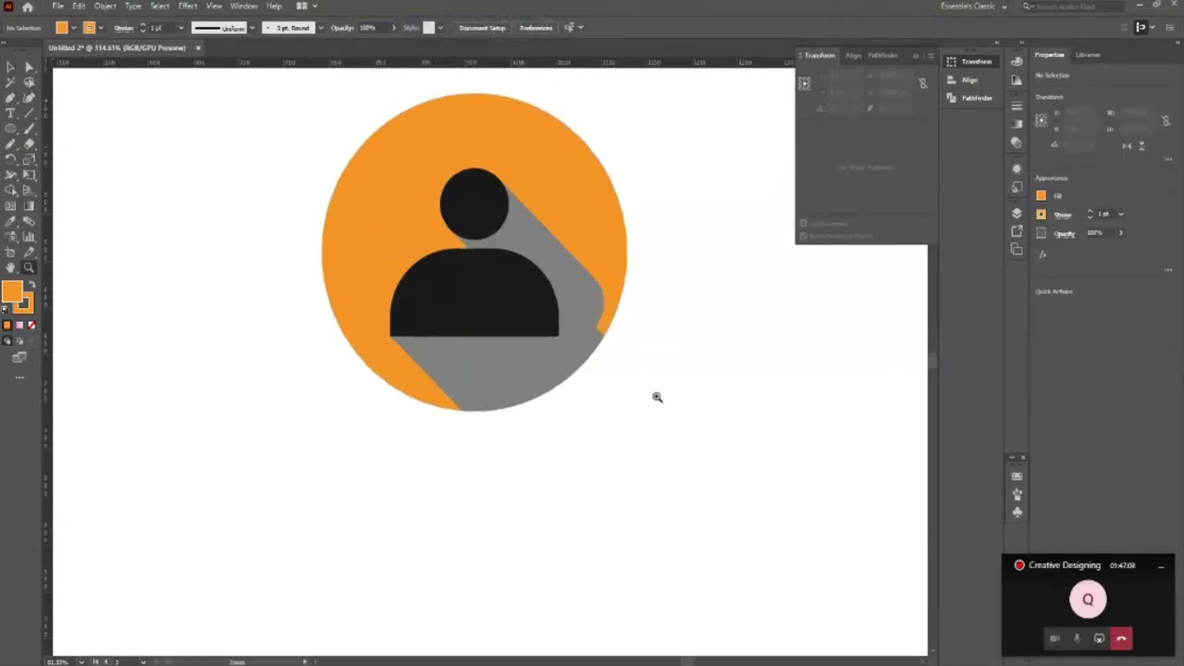
key(v)
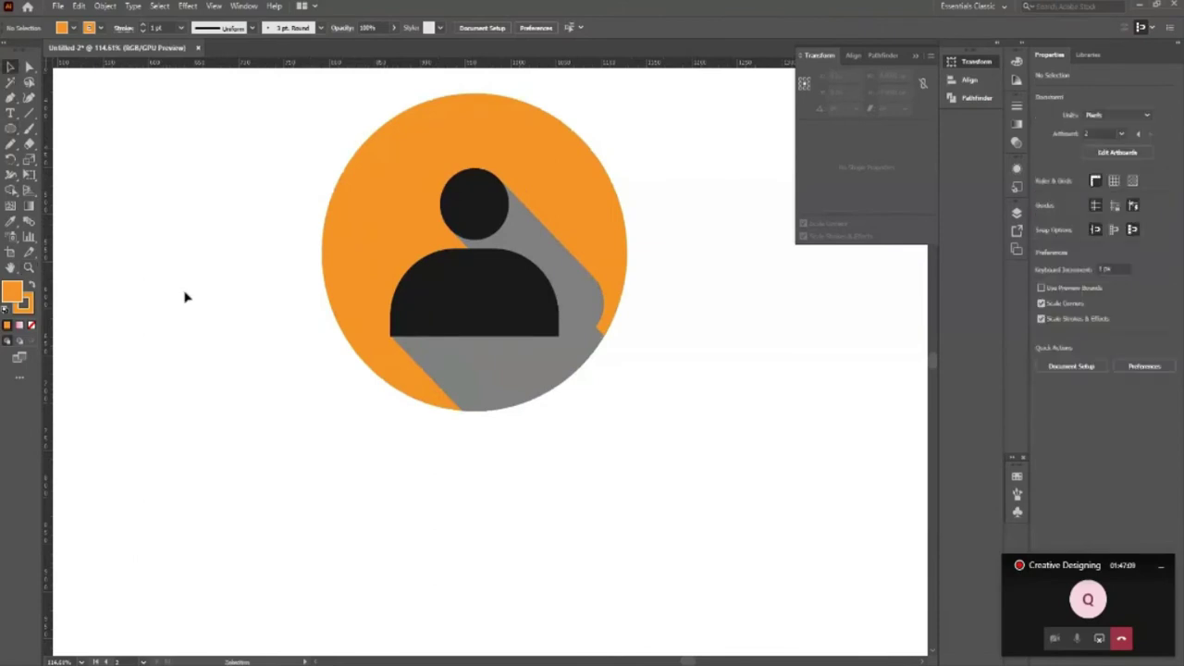
Step: Undo the circle's orange colouring and stacking change, along with the centring of the black person
key(ctrl+z)
key(ctrl+z)
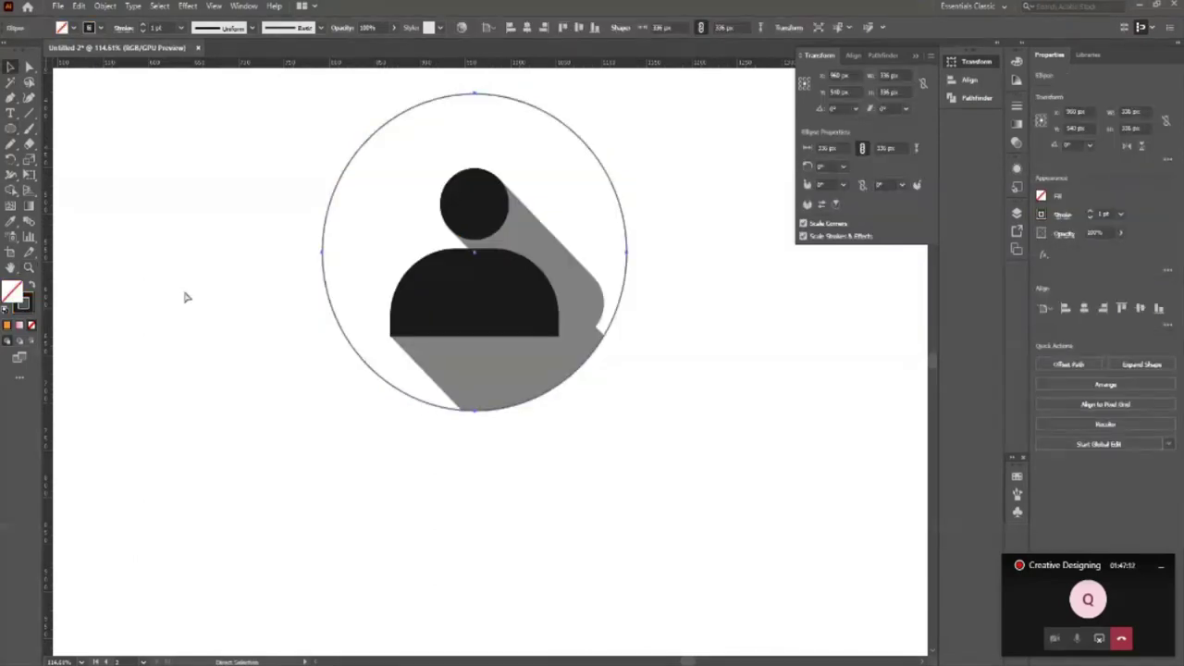
key(ctrl+z)
key(ctrl+z)
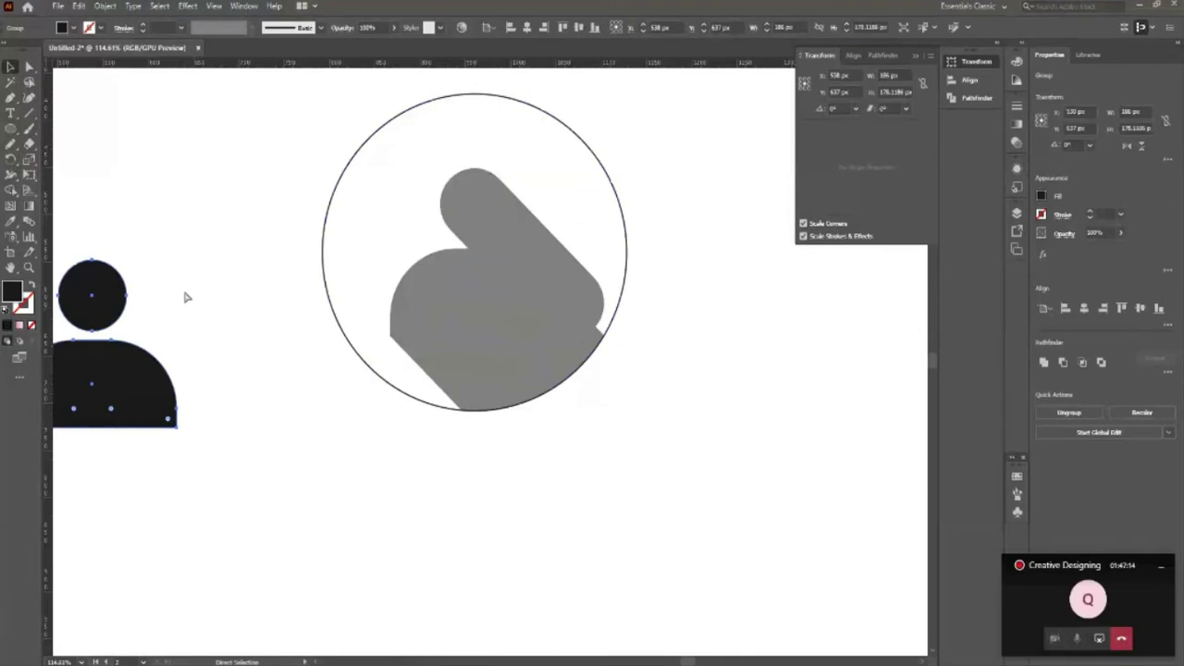
key(ctrl+z)
key(ctrl+z)
key(ctrl+z)
key(ctrl+z)
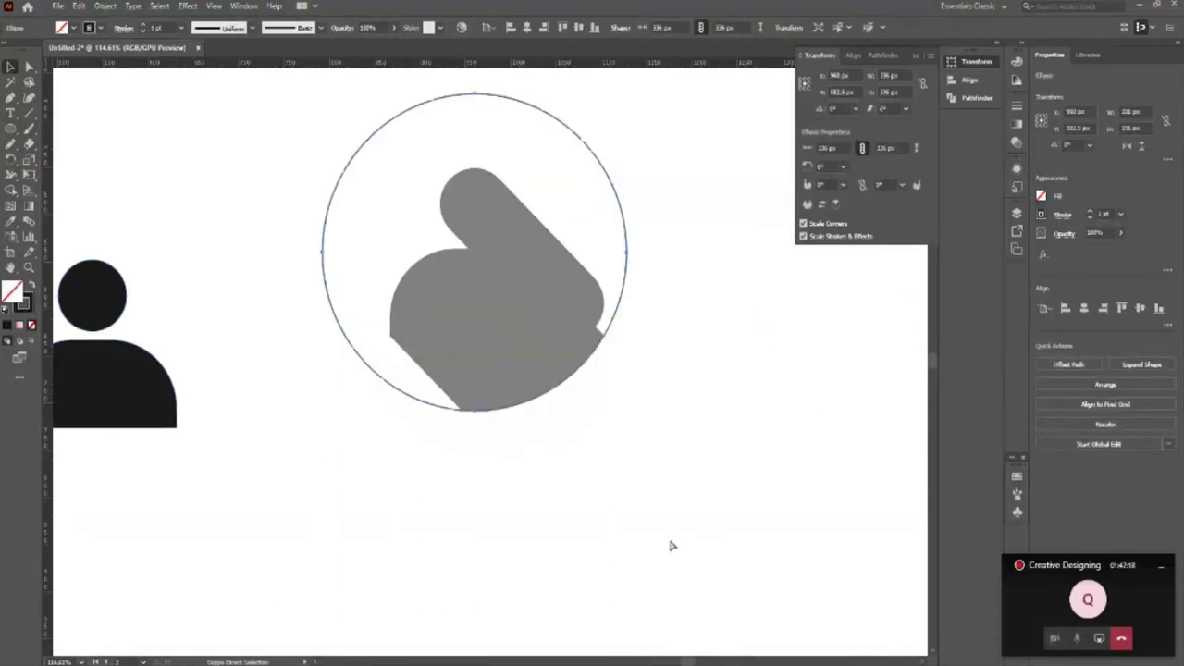
Step: Shrink the circle outline proportionally around its centre to about 295 px in diameter
key(v)
drag(630, 411, 609, 390)
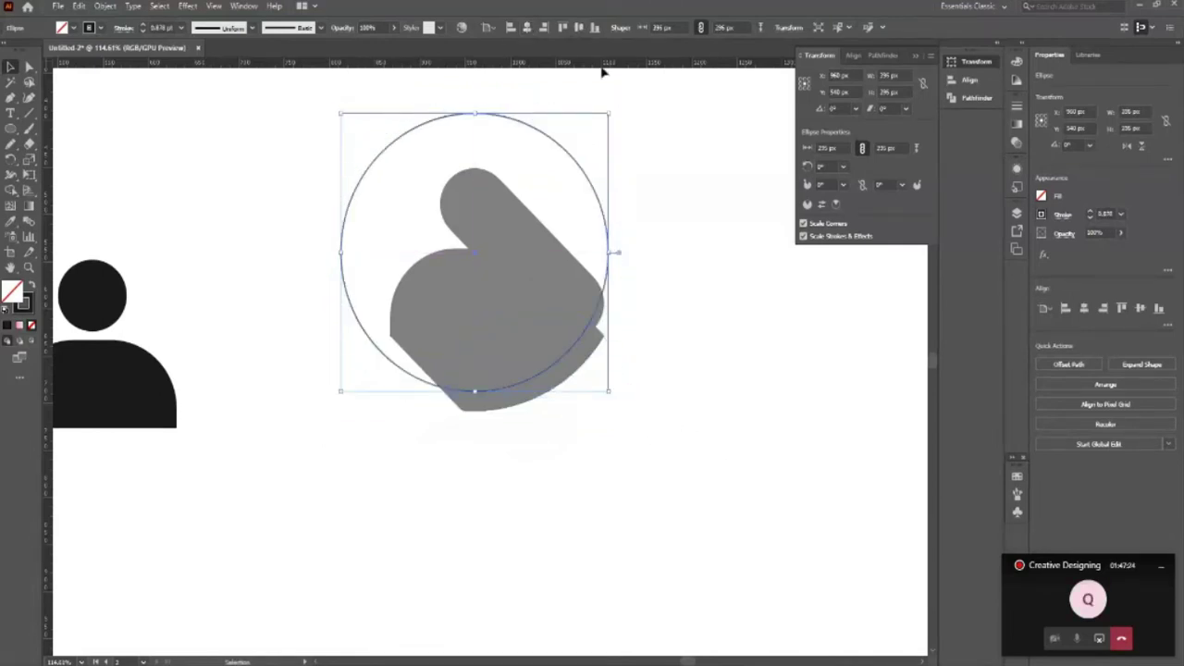
click(684, 314)
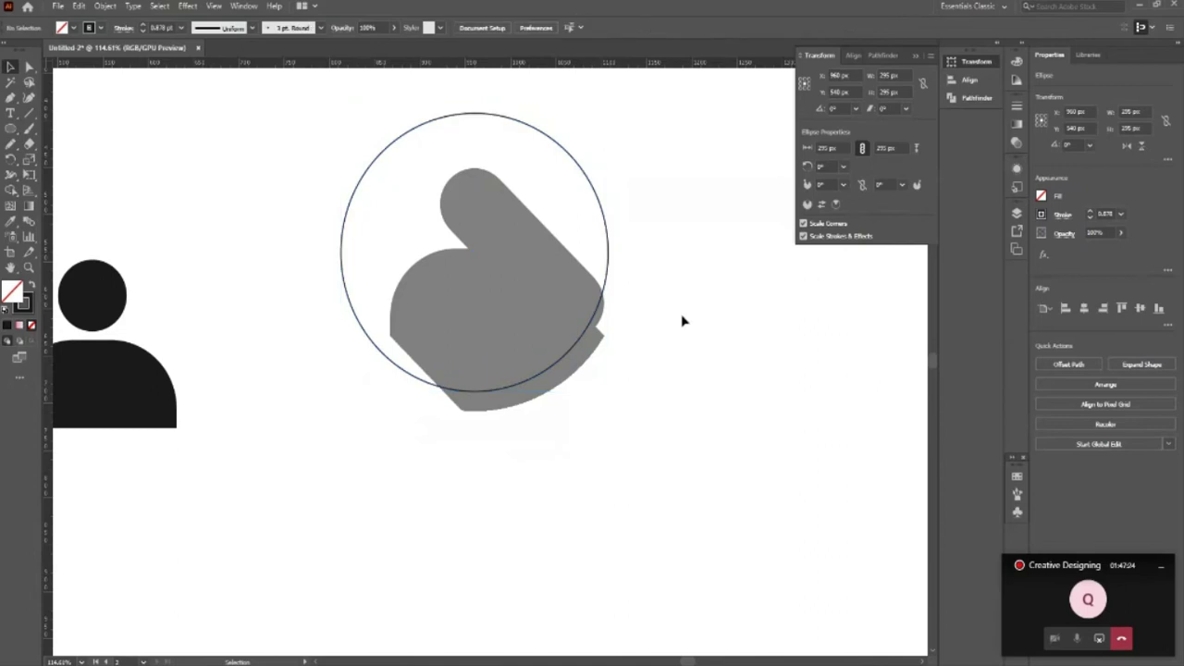
Step: Place a duplicate of the smaller circle outline to the right of the shadow
click(356, 190)
key(v)
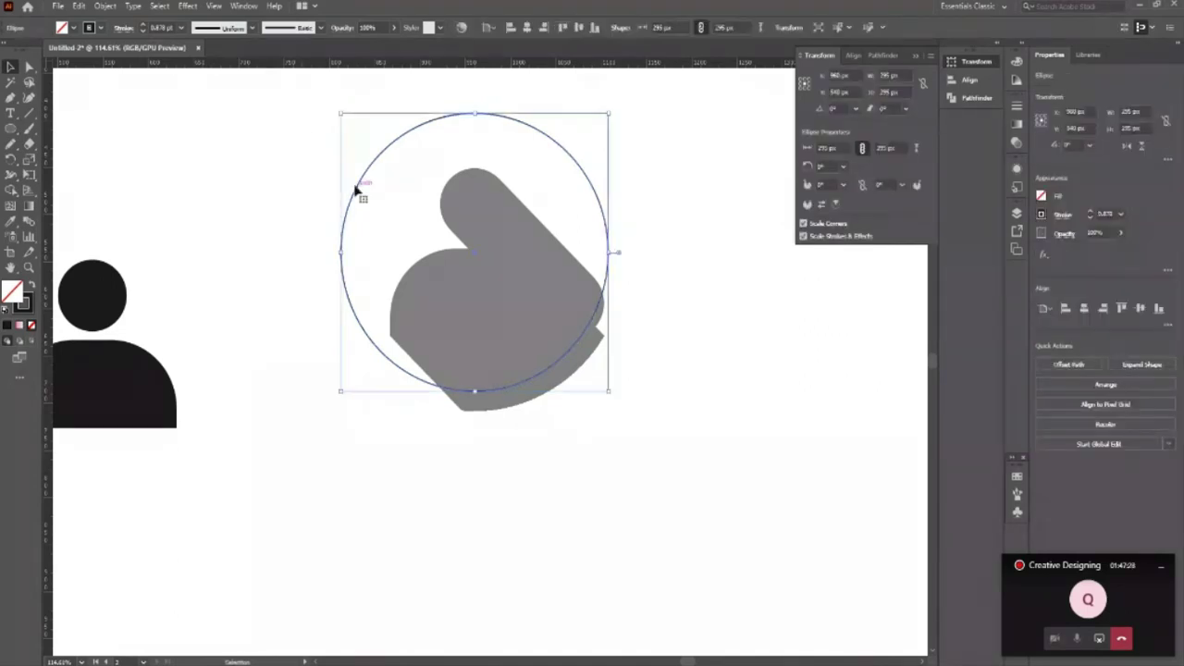
drag(356, 189, 744, 281)
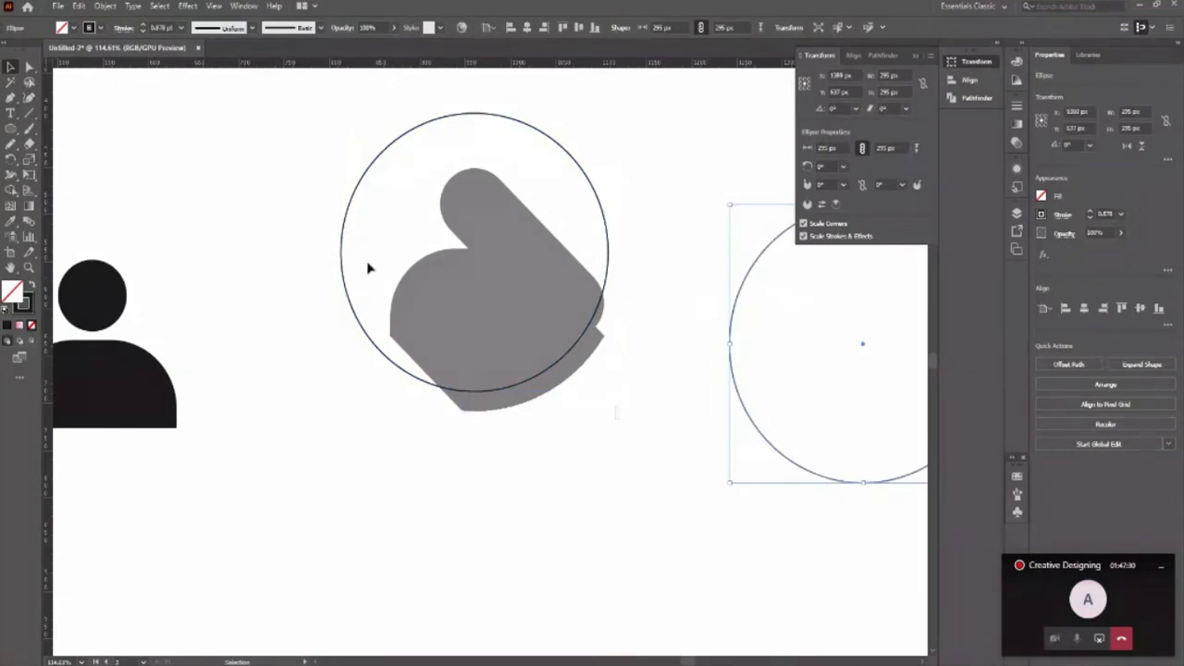
click(316, 103)
drag(315, 105, 656, 510)
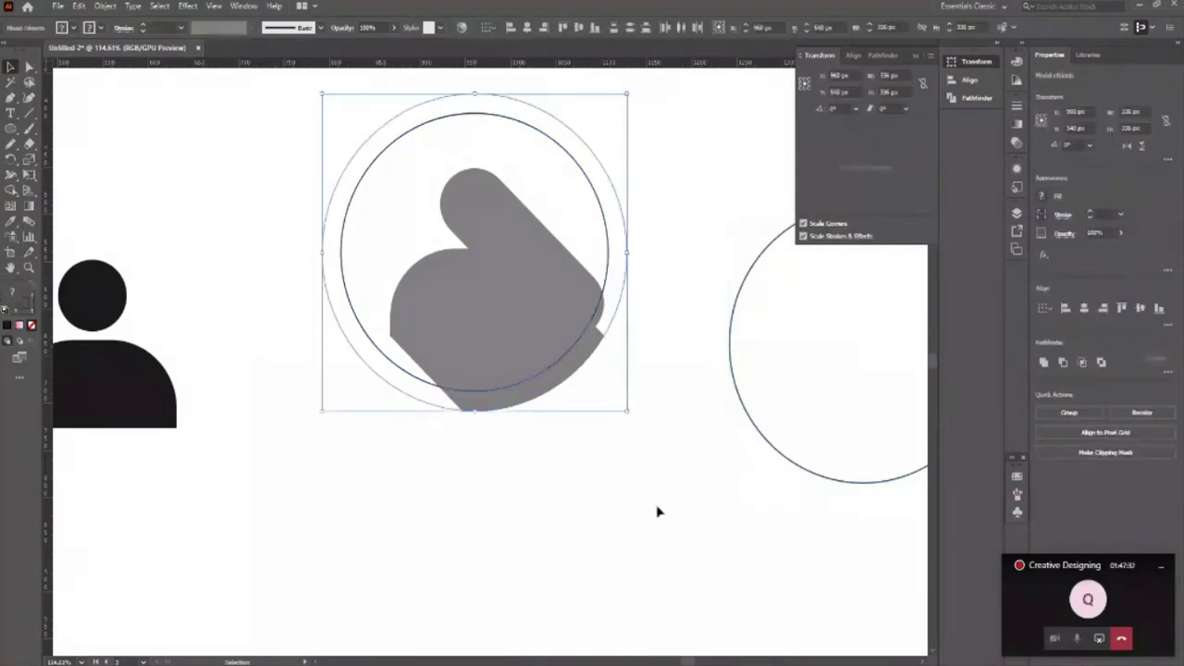
click(656, 509)
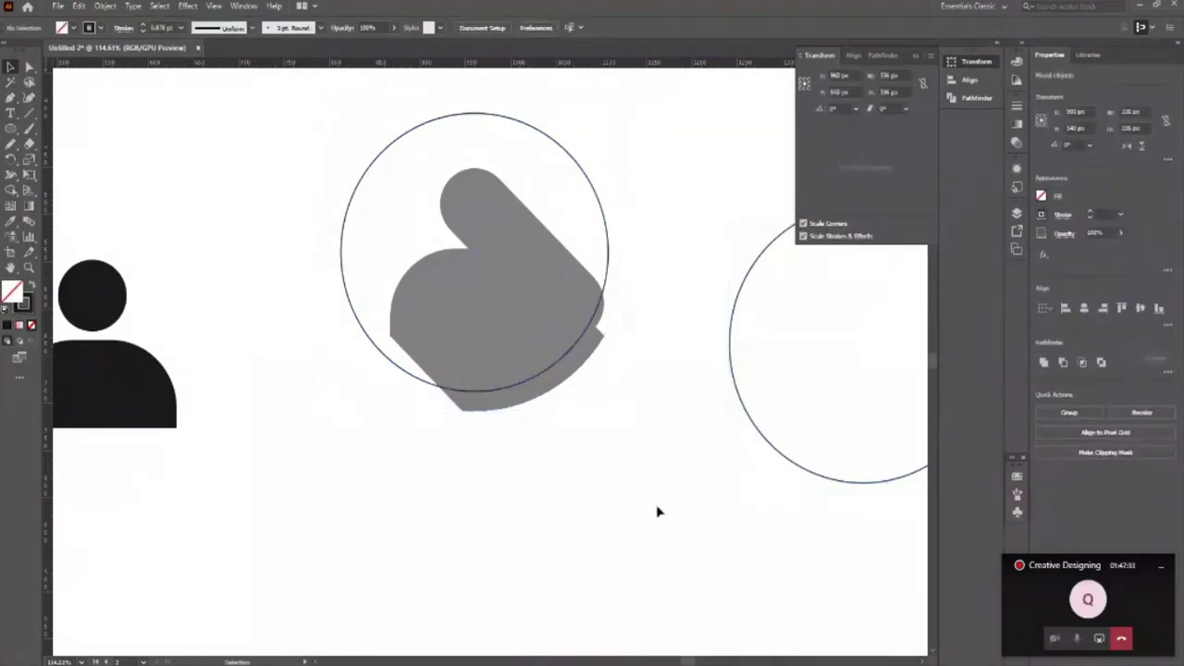
click(347, 340)
key(Delete)
key(ctrl+z)
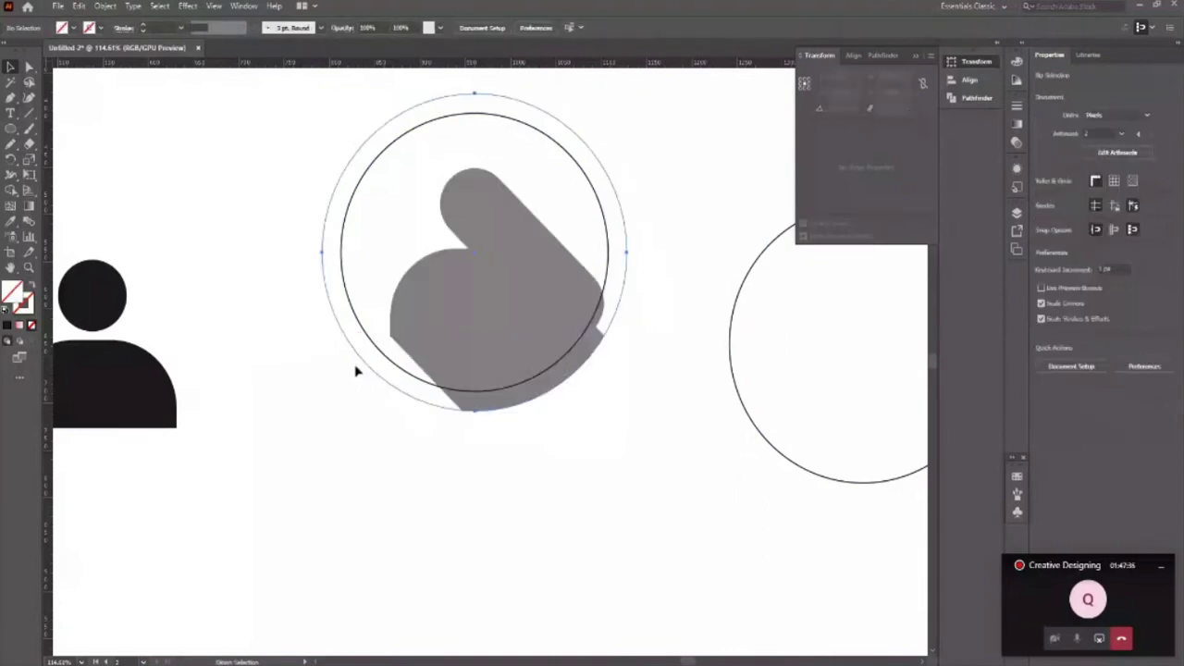
click(370, 413)
click(359, 358)
drag(362, 360, 323, 330)
key(ctrl+z)
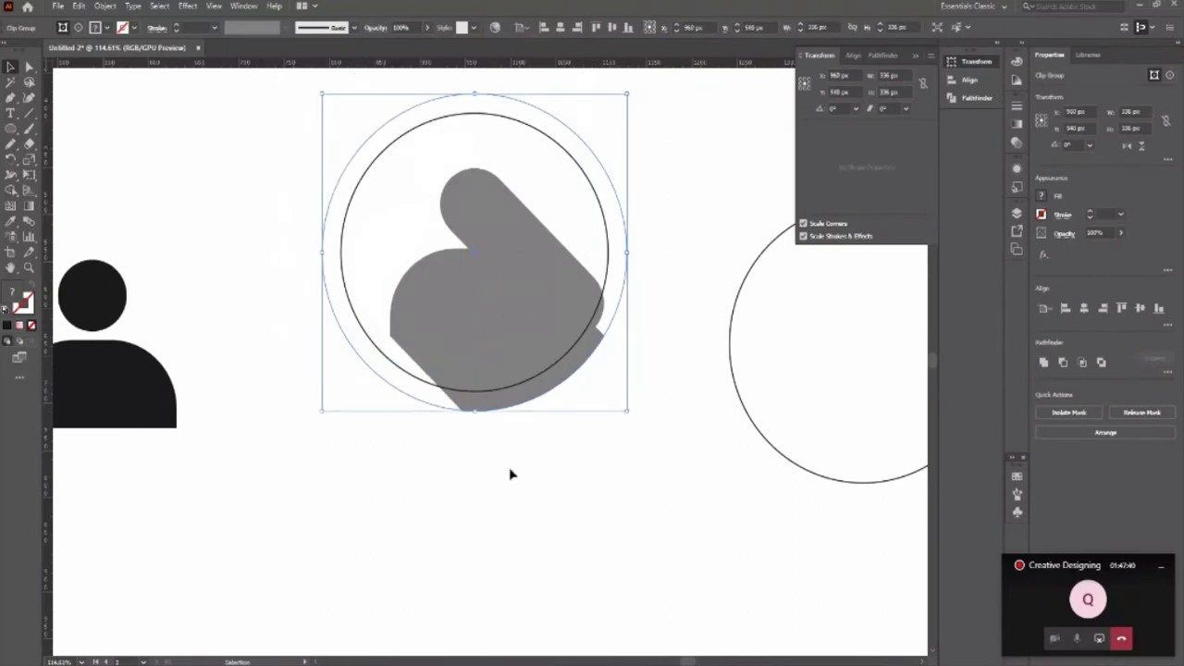
Step: Release the grey shadow's clipping mask and delete the larger circle that served as the mask
right_click(383, 384)
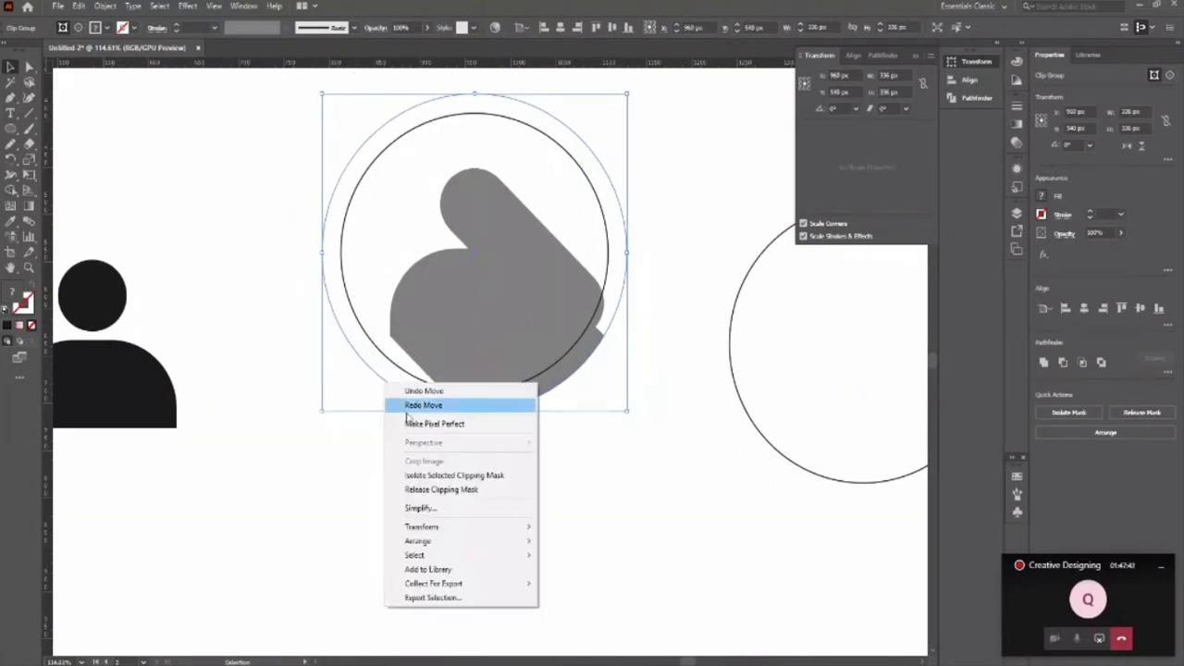
click(436, 490)
click(351, 370)
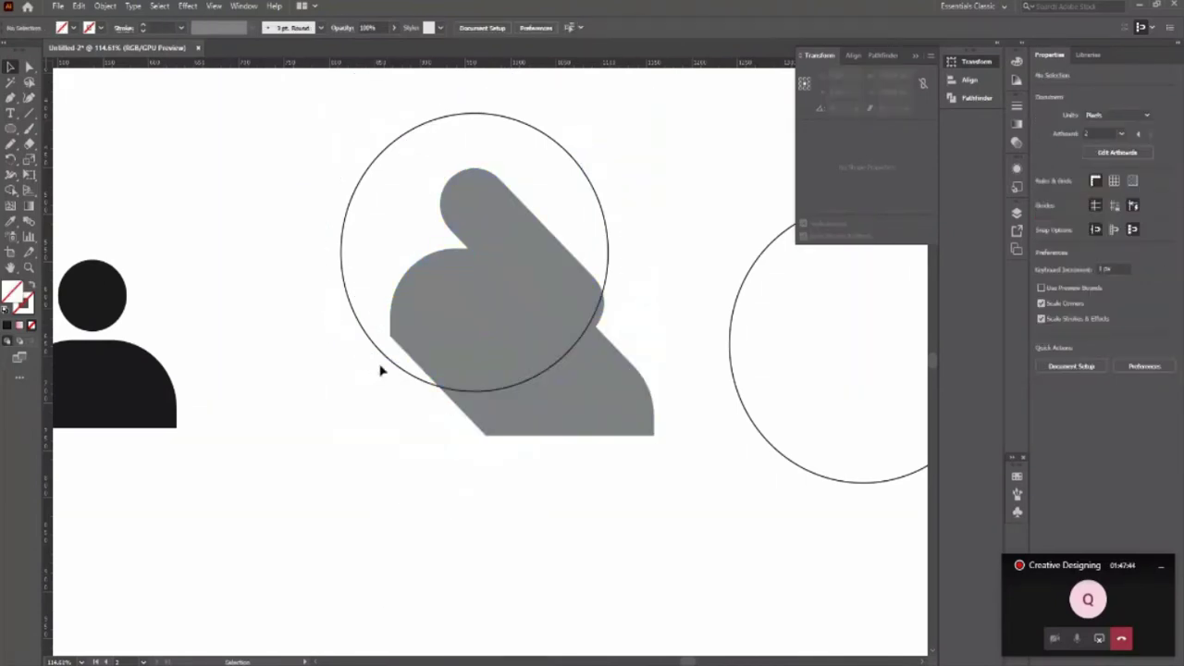
click(377, 375)
key(Delete)
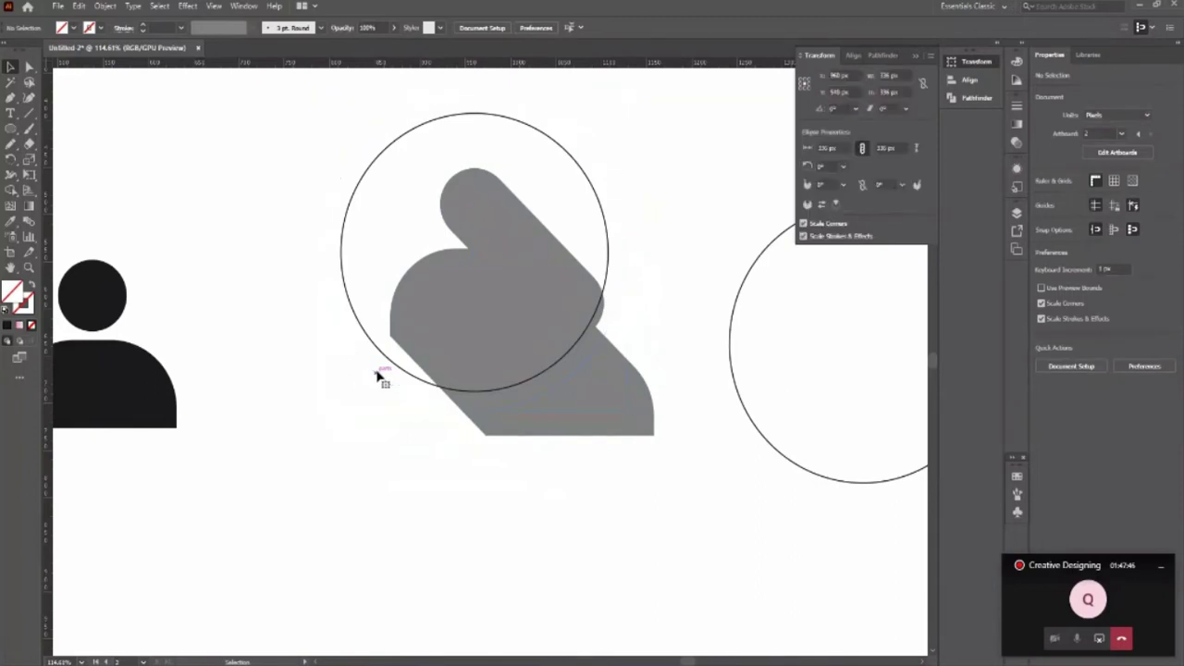
Step: Clip the grey shadow copies to the smaller central circle with a clipping mask
drag(310, 93, 682, 548)
key(ctrl+7)
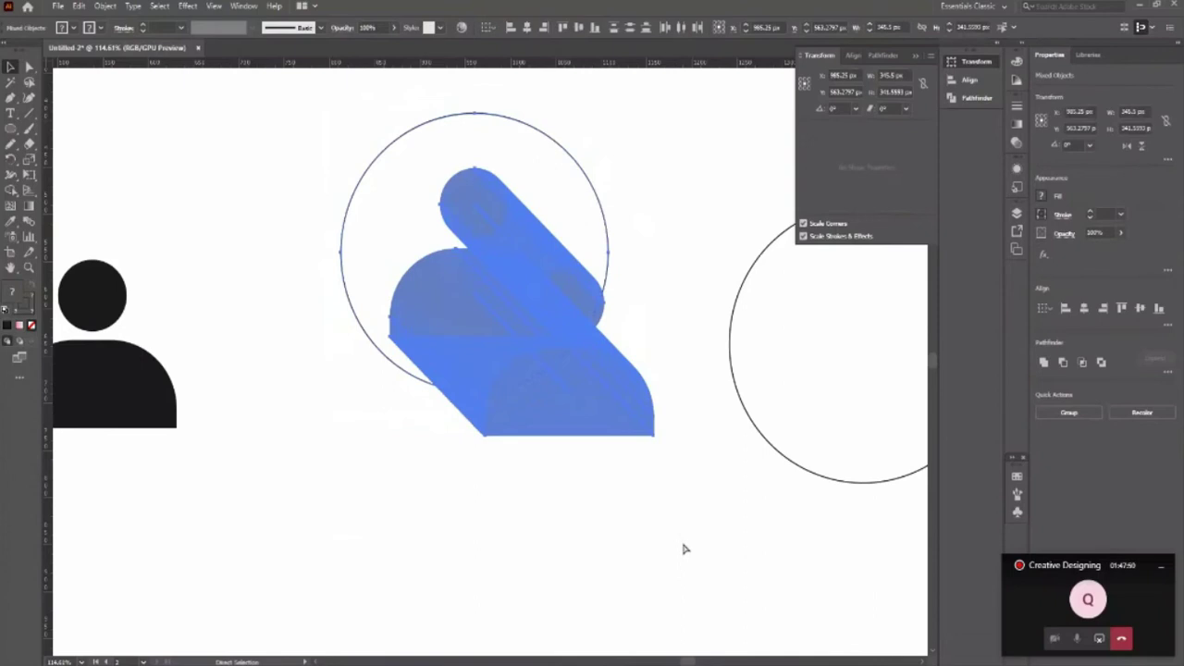
click(682, 549)
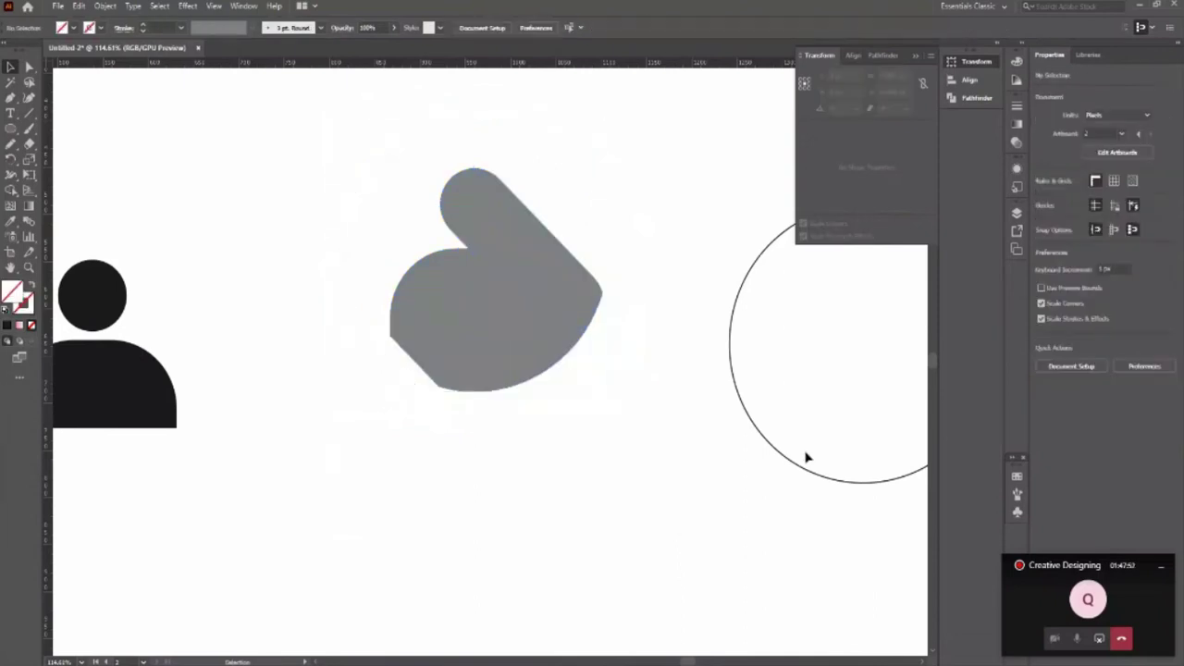
Step: Centre the duplicate of the smaller circle horizontally and vertically on the artboard, around the clipped shadow
click(770, 451)
click(526, 27)
click(578, 27)
click(686, 448)
Step: Fill the centred circle outline with the deep orange swatch
click(598, 224)
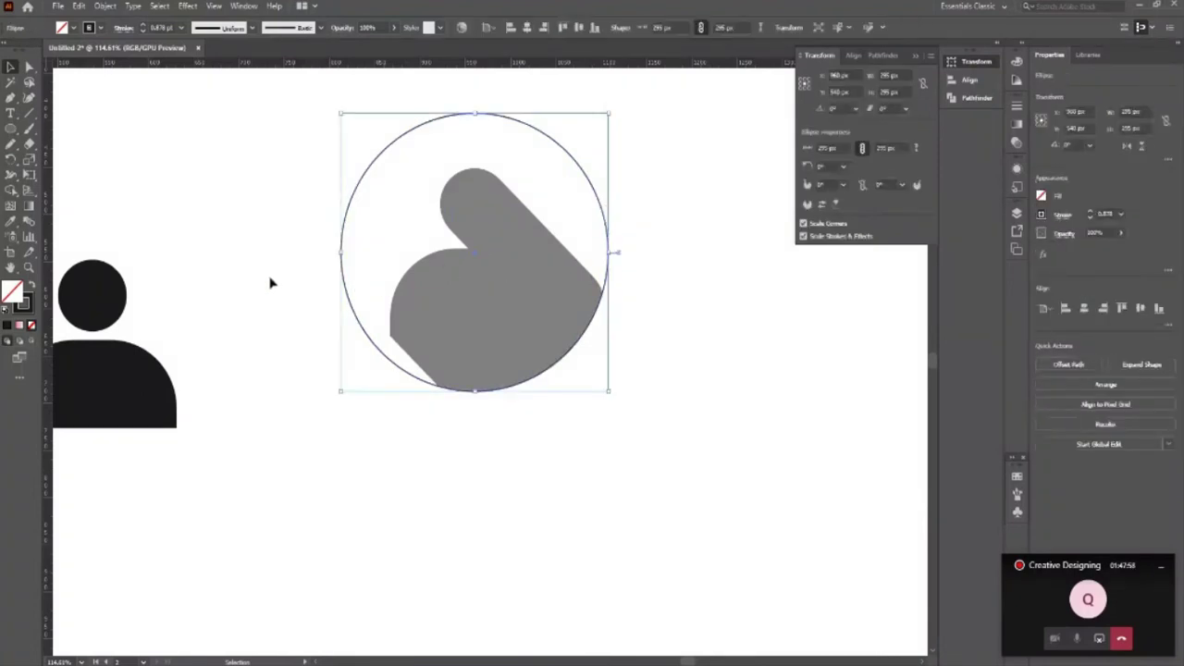
click(74, 29)
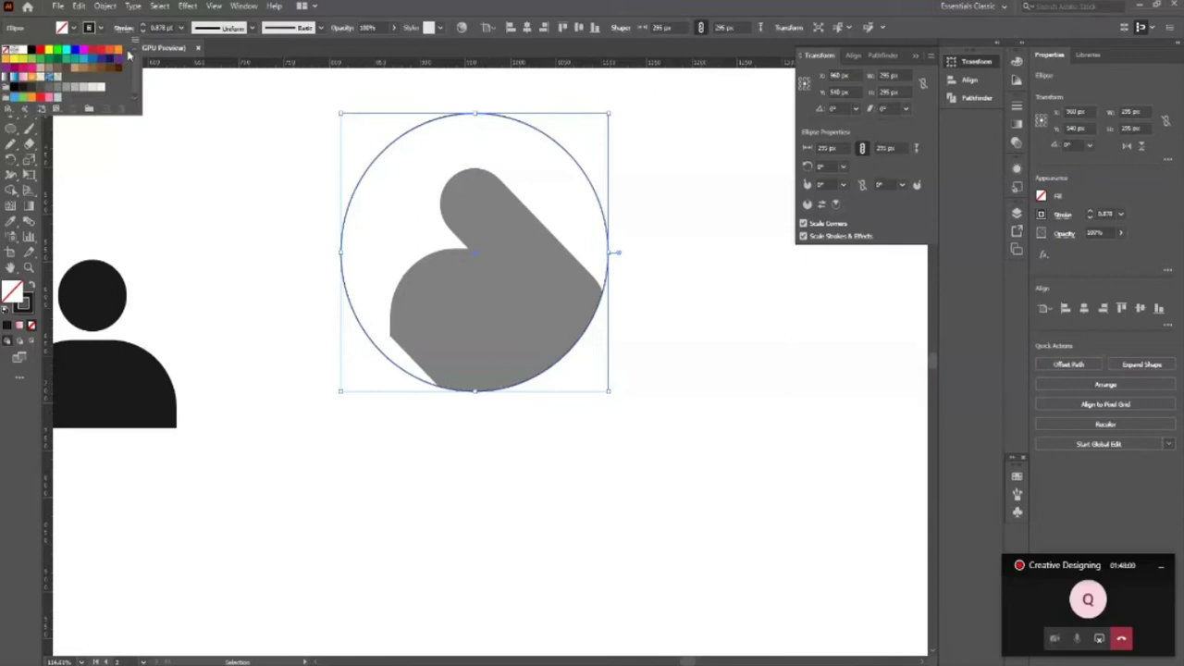
click(114, 50)
click(111, 52)
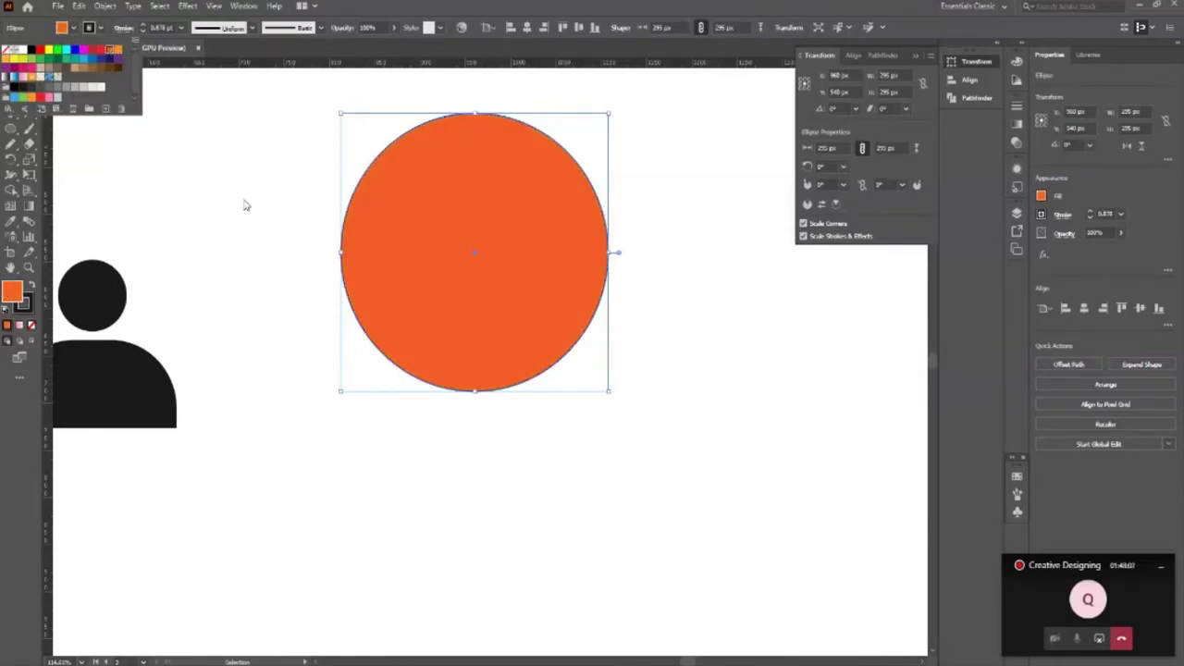
click(246, 204)
Step: Send the deep orange circle to the back, behind the clipped grey shadow
click(148, 392)
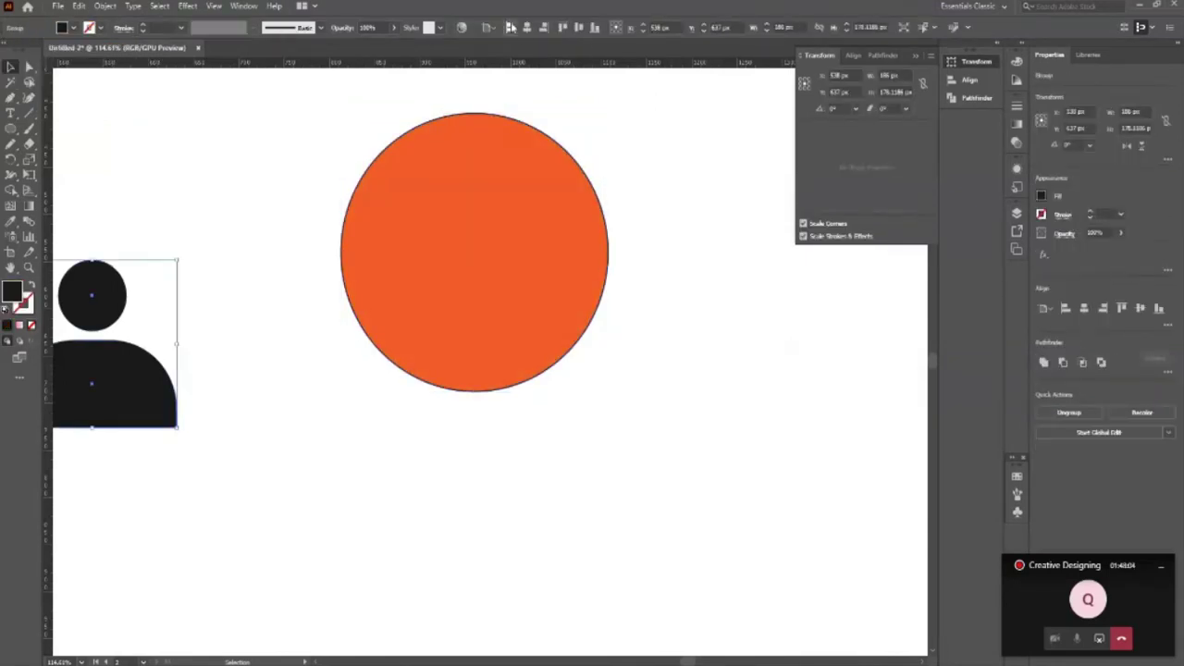
click(559, 193)
key(ctrl+shift+bracketleft)
click(735, 522)
Step: Centre the black person on the artboard and bring it to the front, over the shadow
click(163, 399)
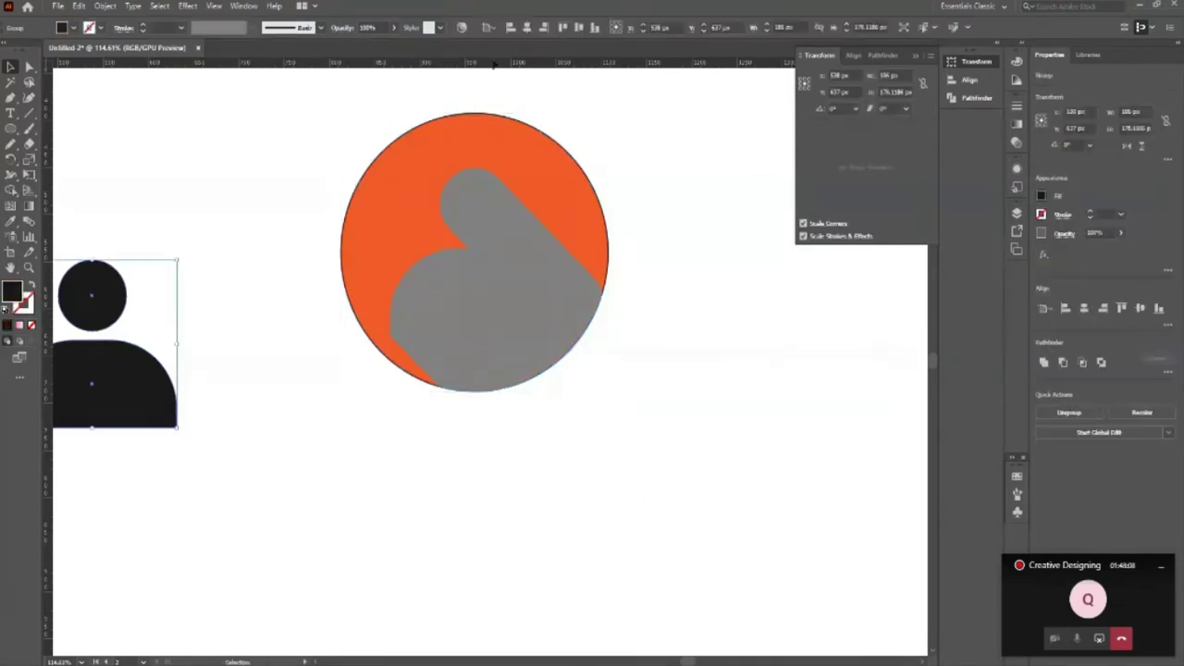
click(526, 28)
click(579, 27)
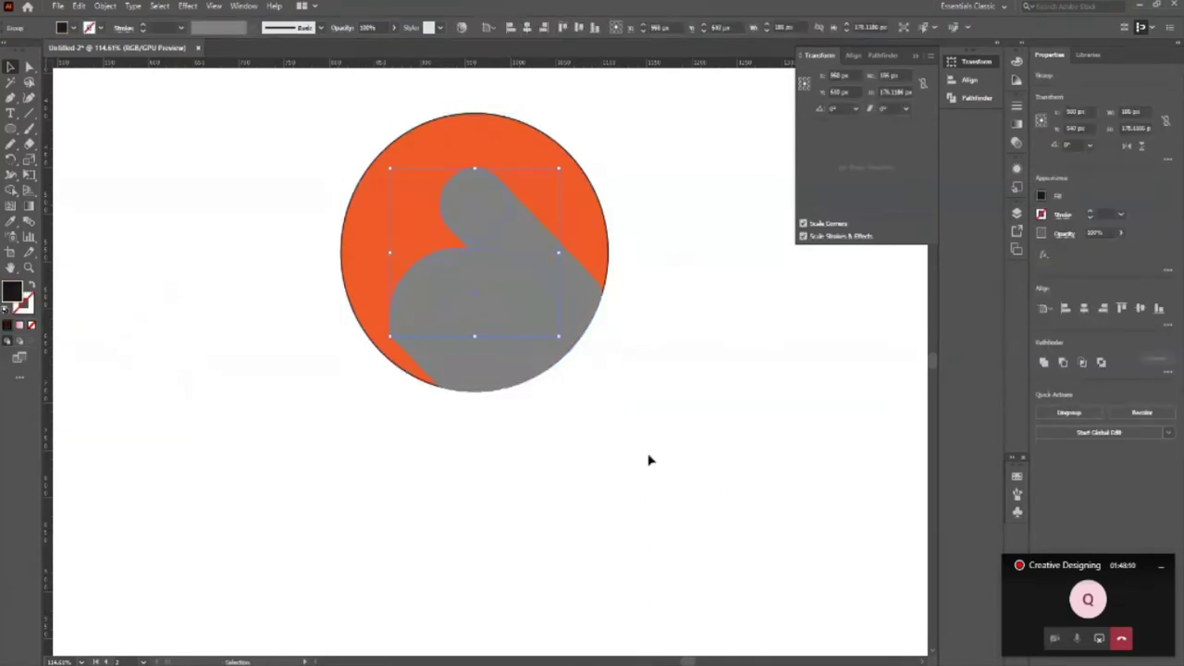
key(ctrl+shift+bracketright)
click(648, 459)
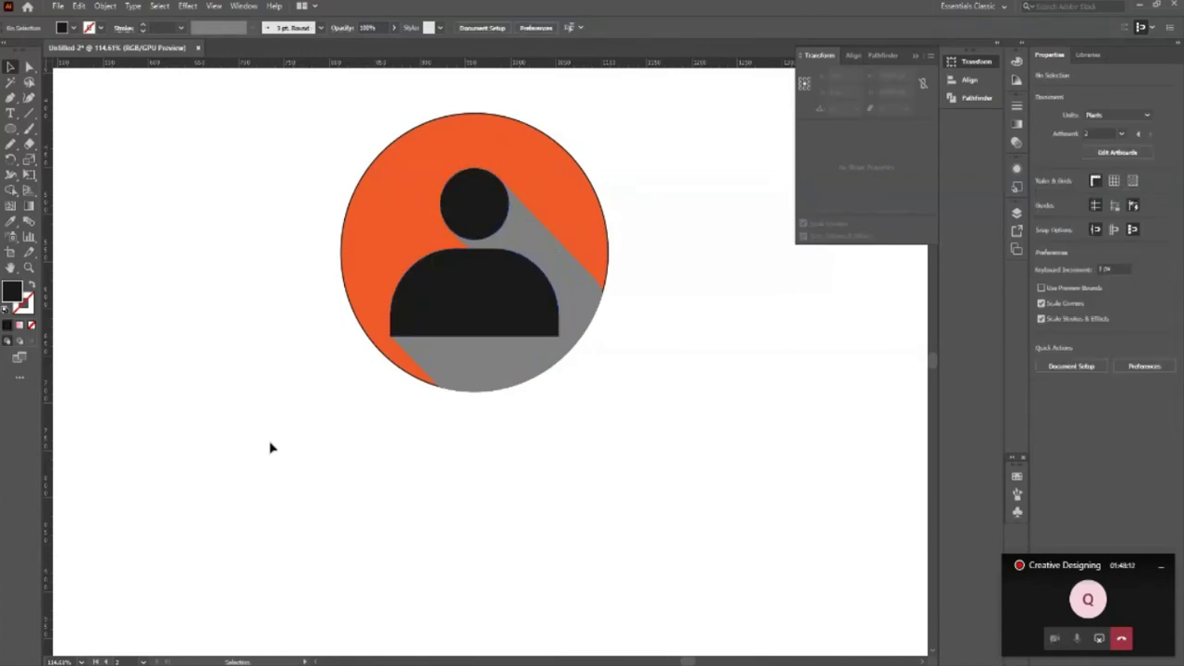
Step: Remove the stroke from the deep orange background circle
click(376, 264)
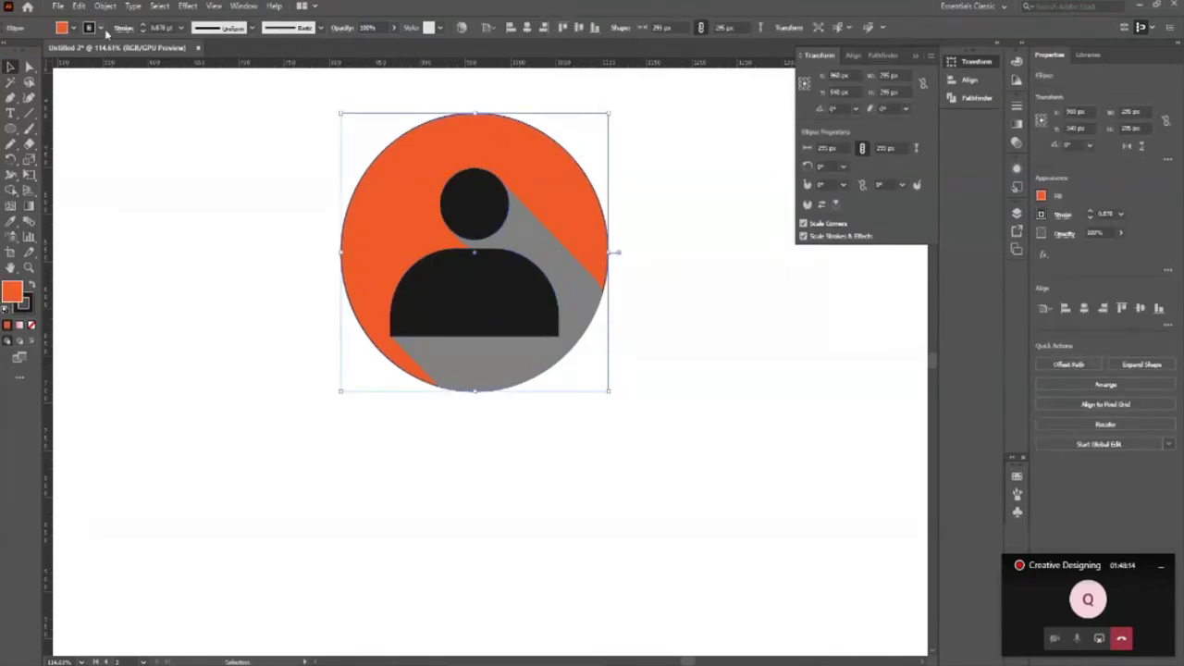
click(98, 28)
click(8, 52)
click(137, 234)
Step: Try black and several dark grey swatch fills on the background circle behind the person
click(389, 246)
click(75, 28)
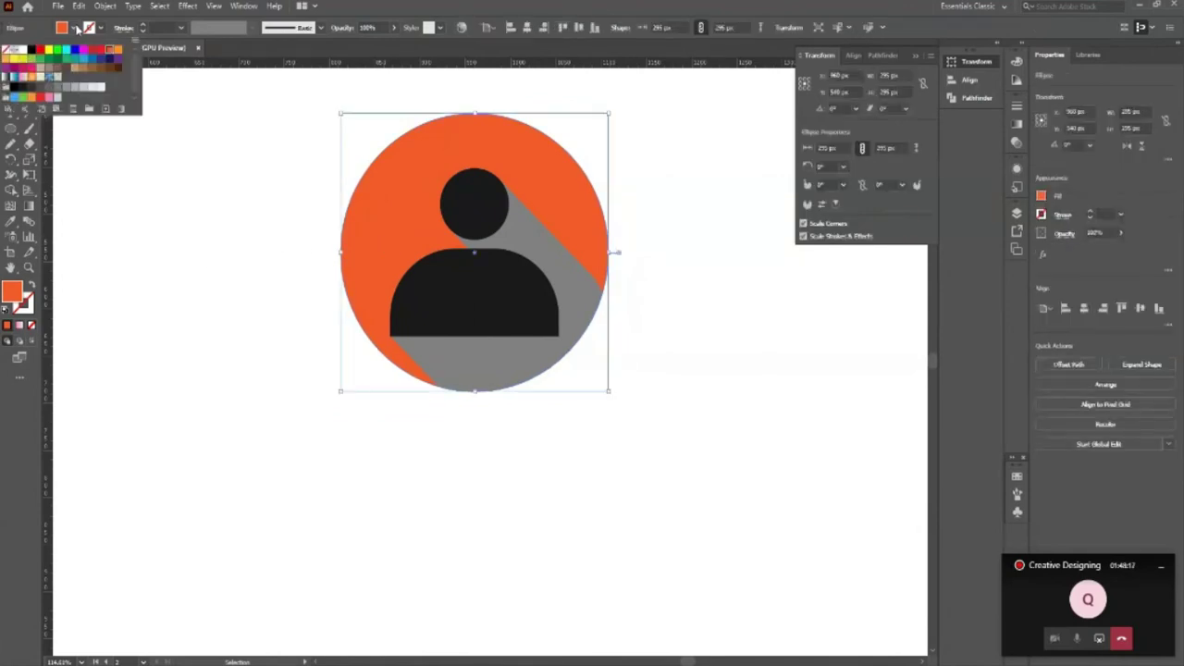
click(32, 88)
click(40, 86)
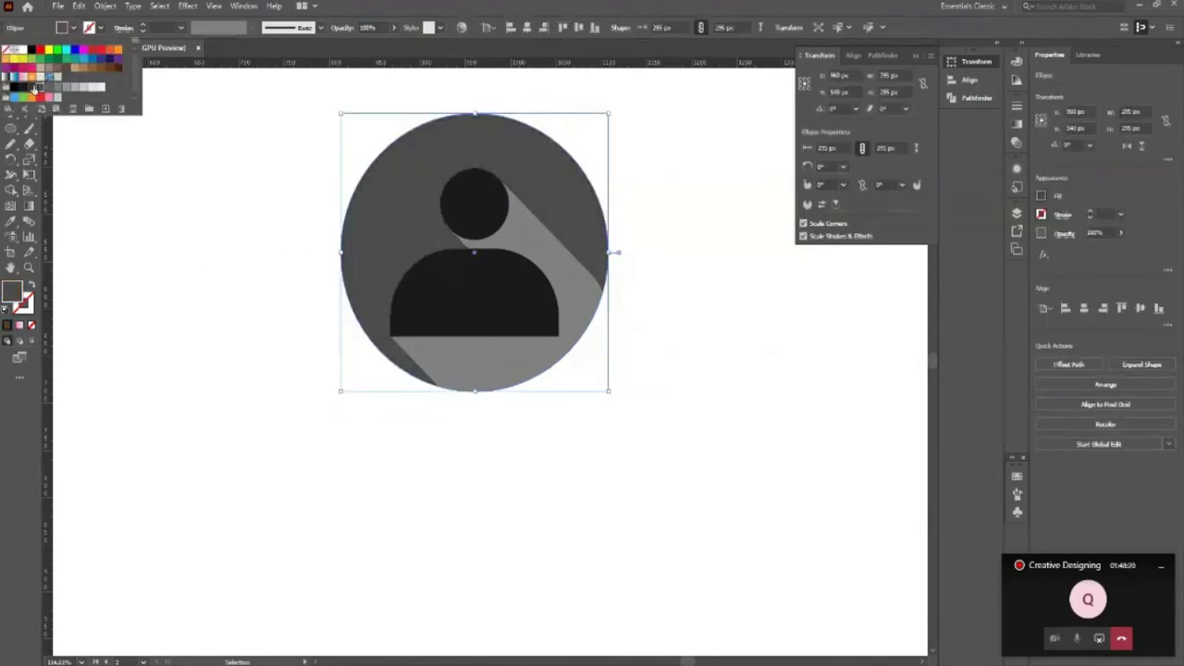
click(13, 87)
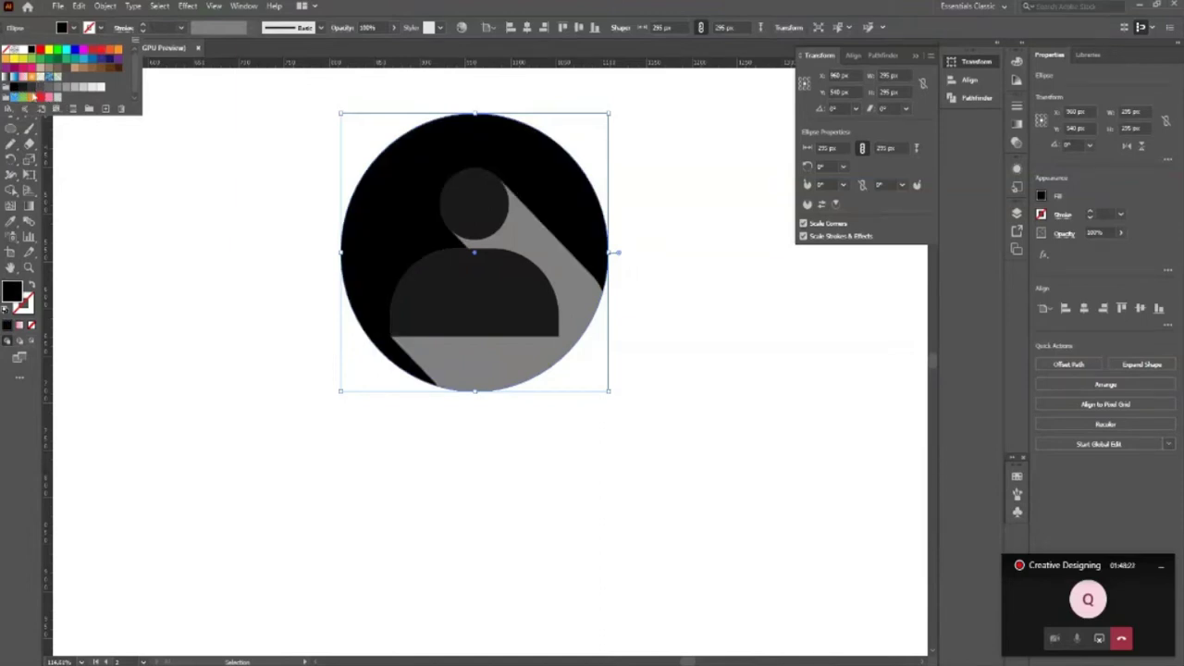
click(40, 87)
click(48, 88)
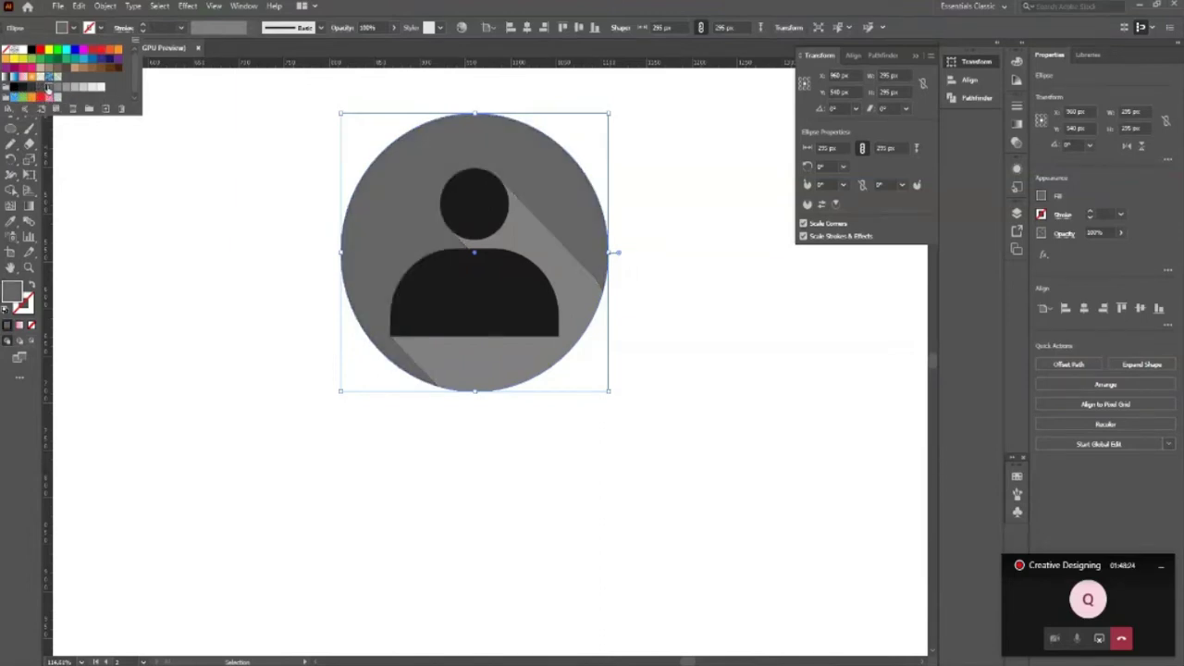
click(39, 87)
click(222, 287)
click(426, 489)
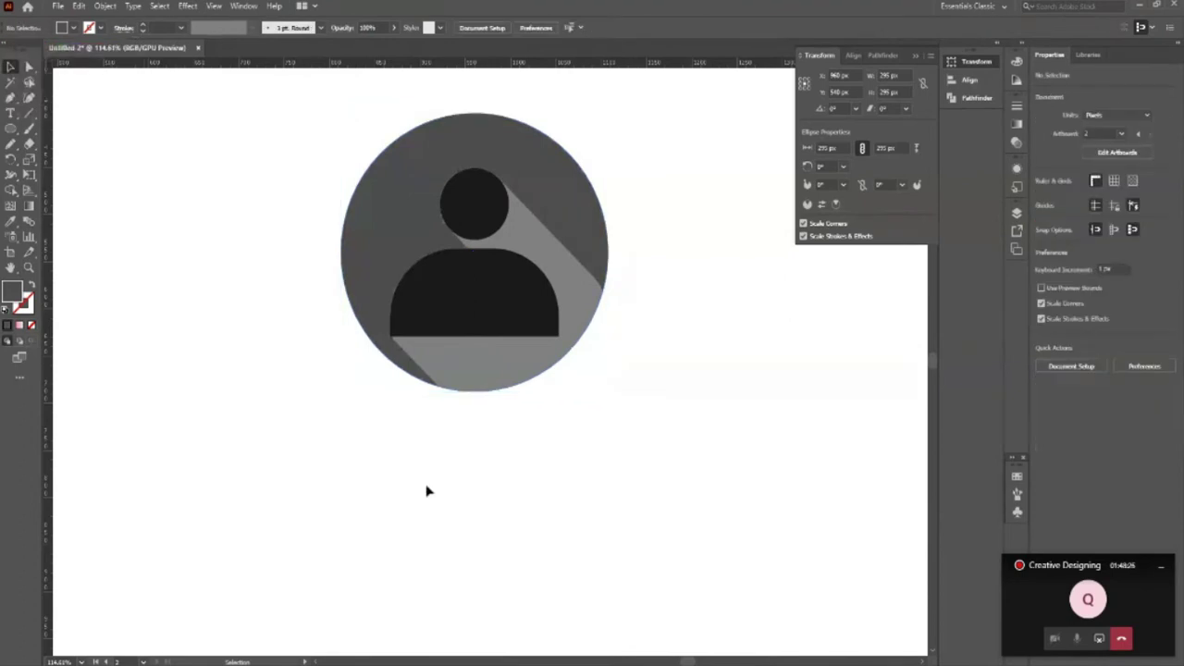
Step: Fill the background circle with the light orange swatch and deselect it
key(z)
drag(358, 325, 252, 370)
drag(473, 411, 403, 449)
drag(442, 342, 526, 431)
key(v)
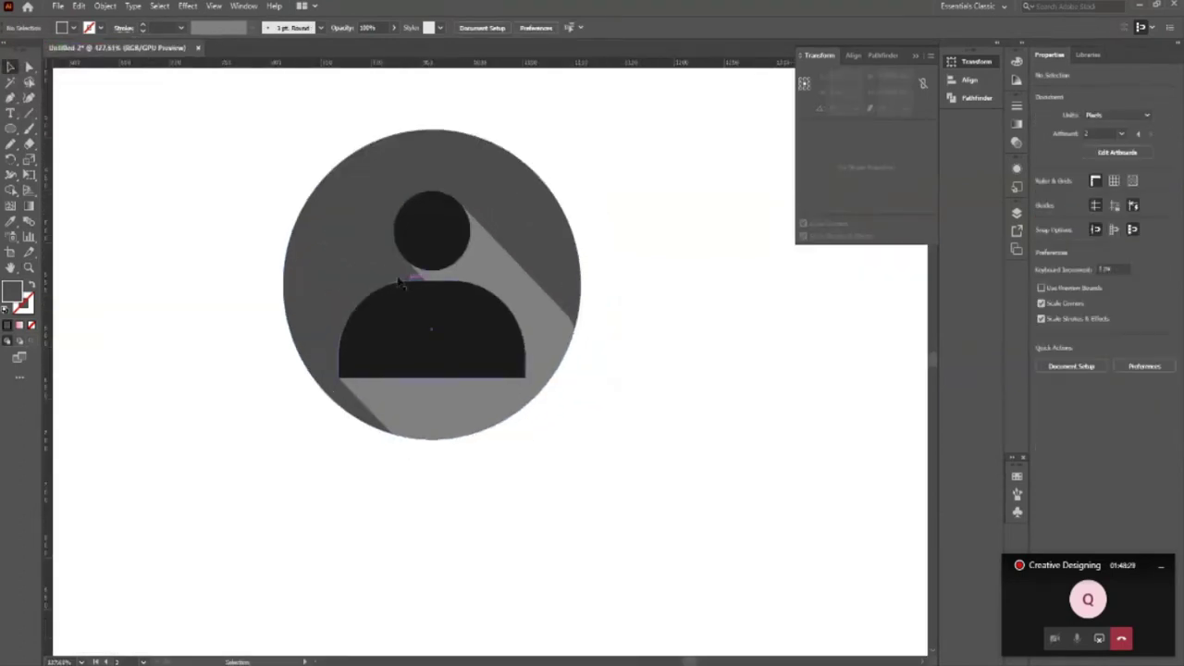
click(352, 251)
click(73, 28)
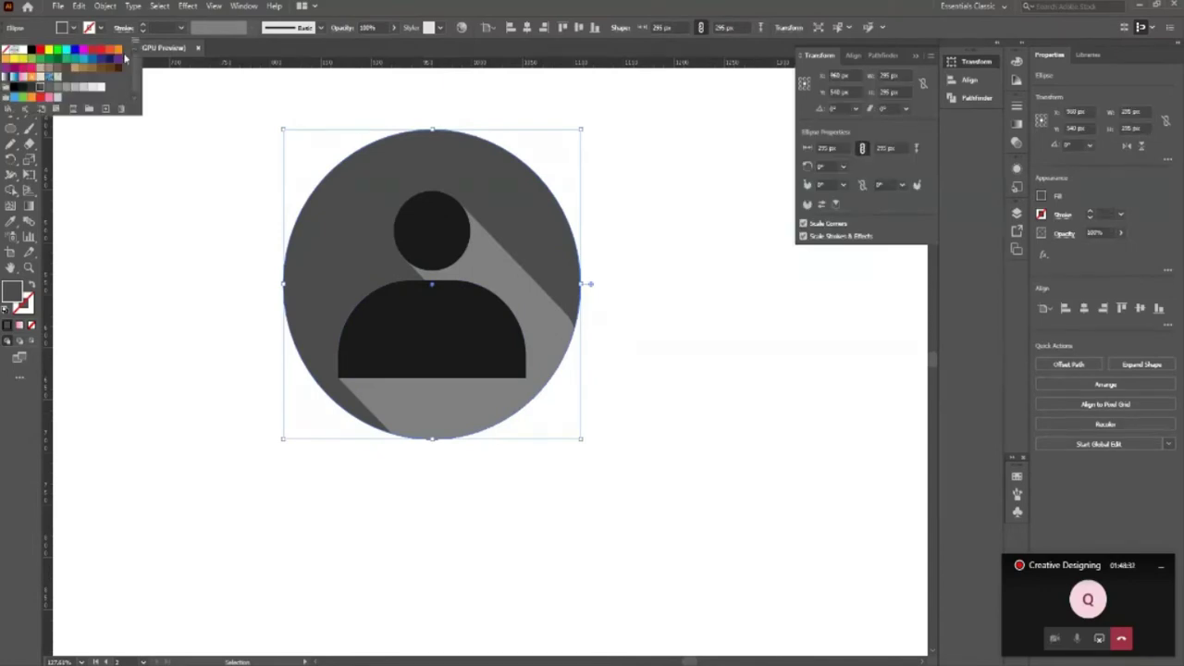
click(118, 49)
click(154, 357)
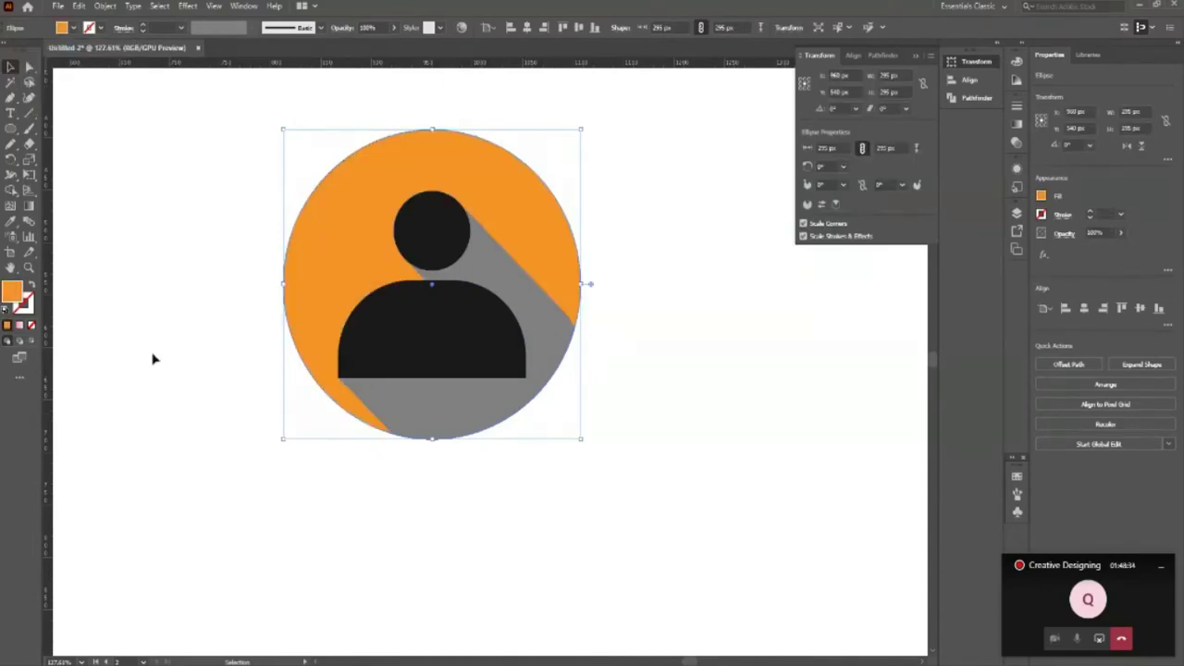
click(153, 357)
Step: Select the whole person icon on the second artboard, enlarge it proportionally from its centre, and deselect it
key(z)
drag(479, 262, 324, 325)
drag(443, 331, 309, 386)
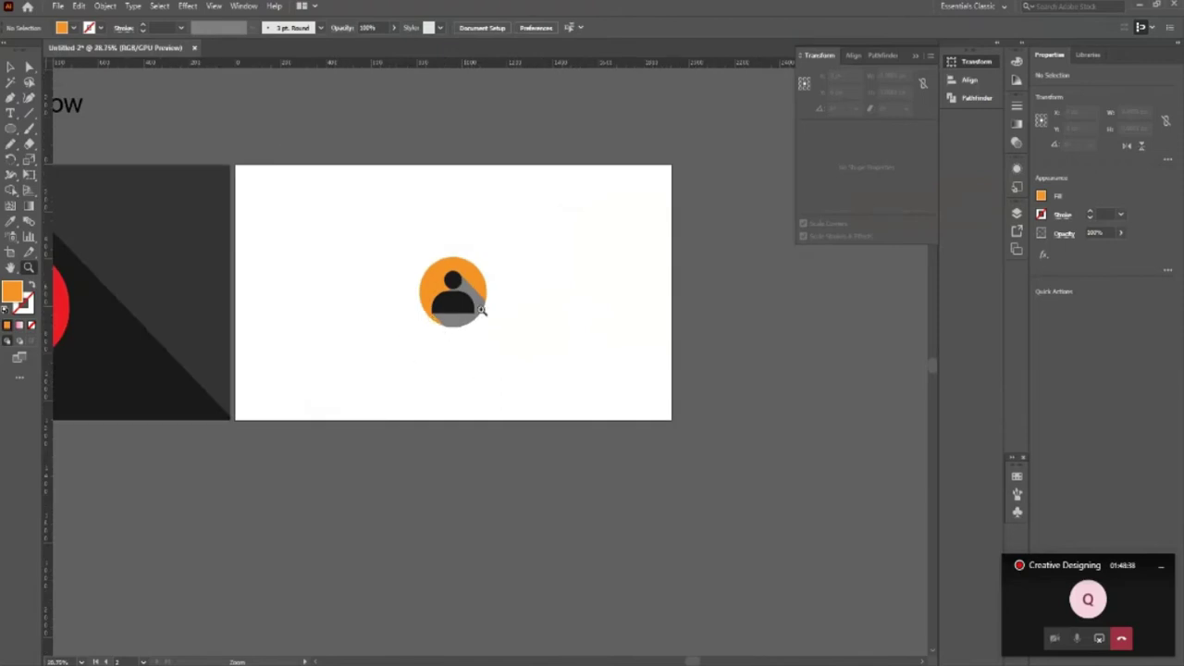
scroll(446, 330, up, 4)
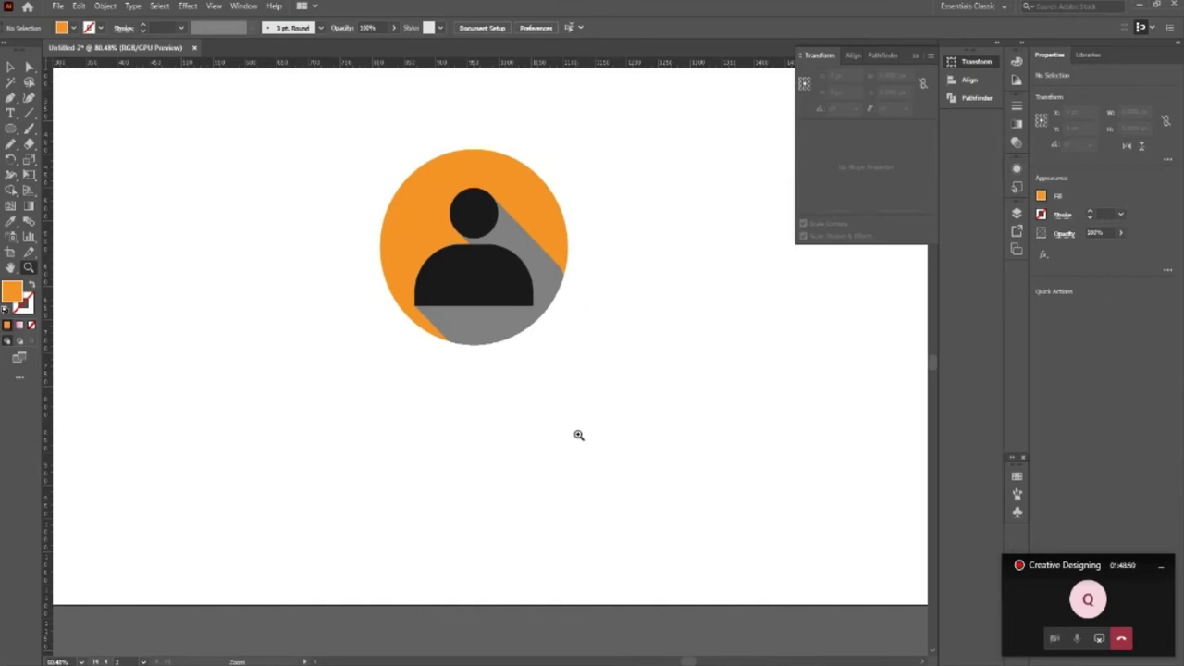
alt+click(580, 400)
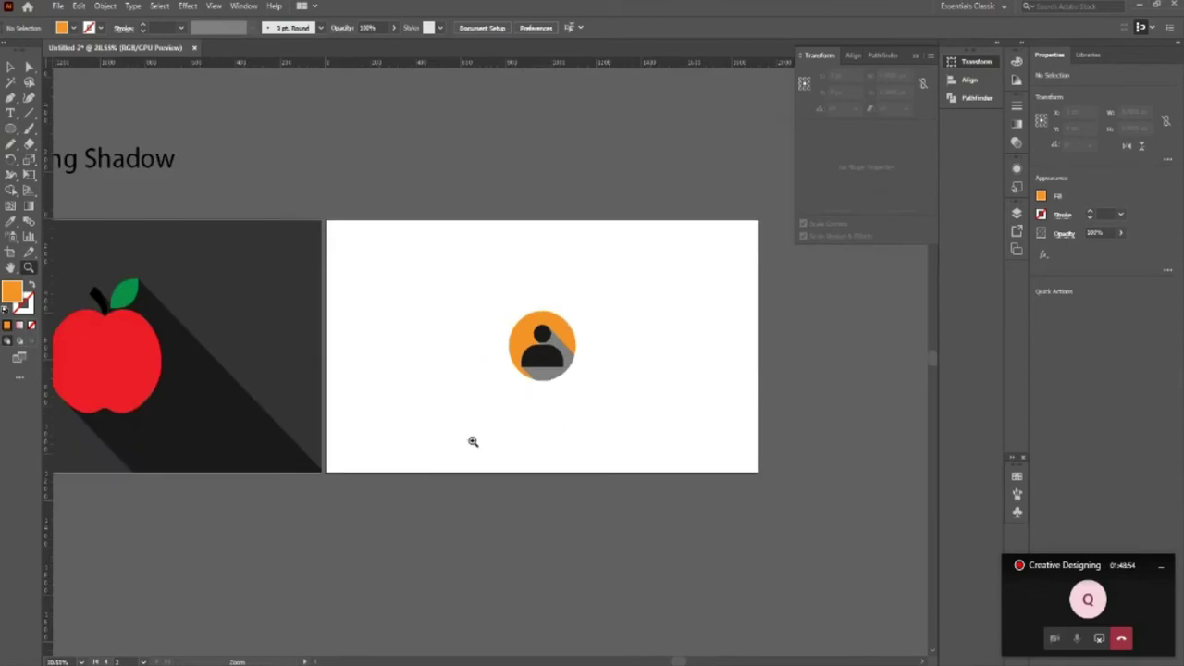
alt+click(545, 399)
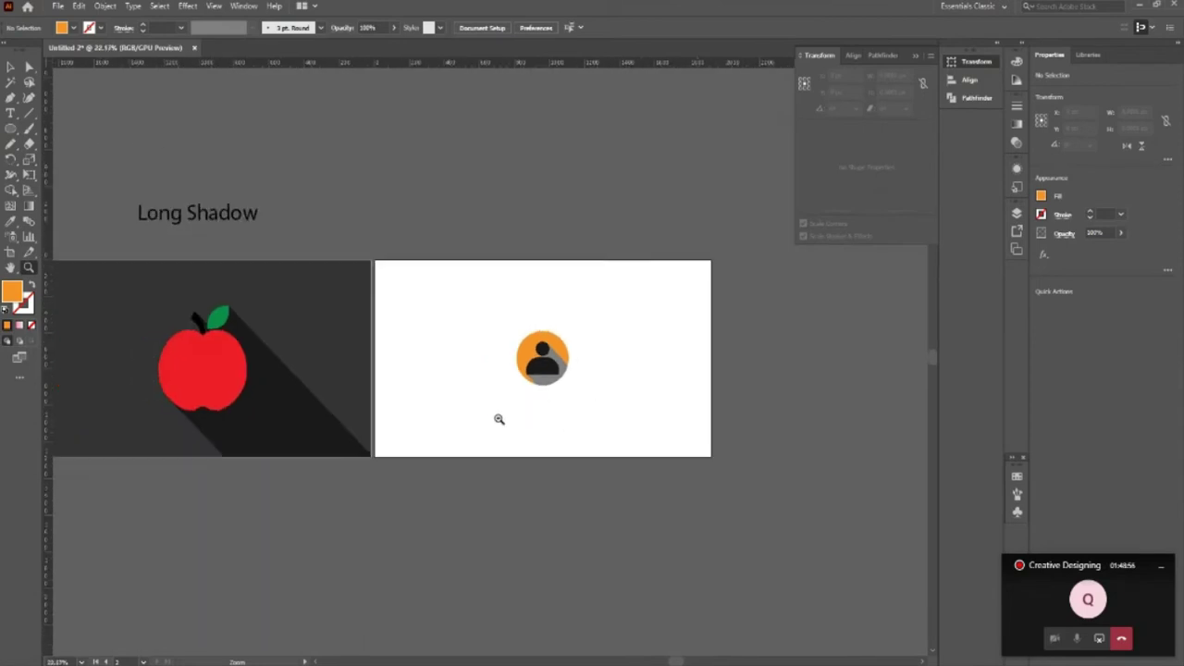
key(v)
drag(439, 361, 629, 447)
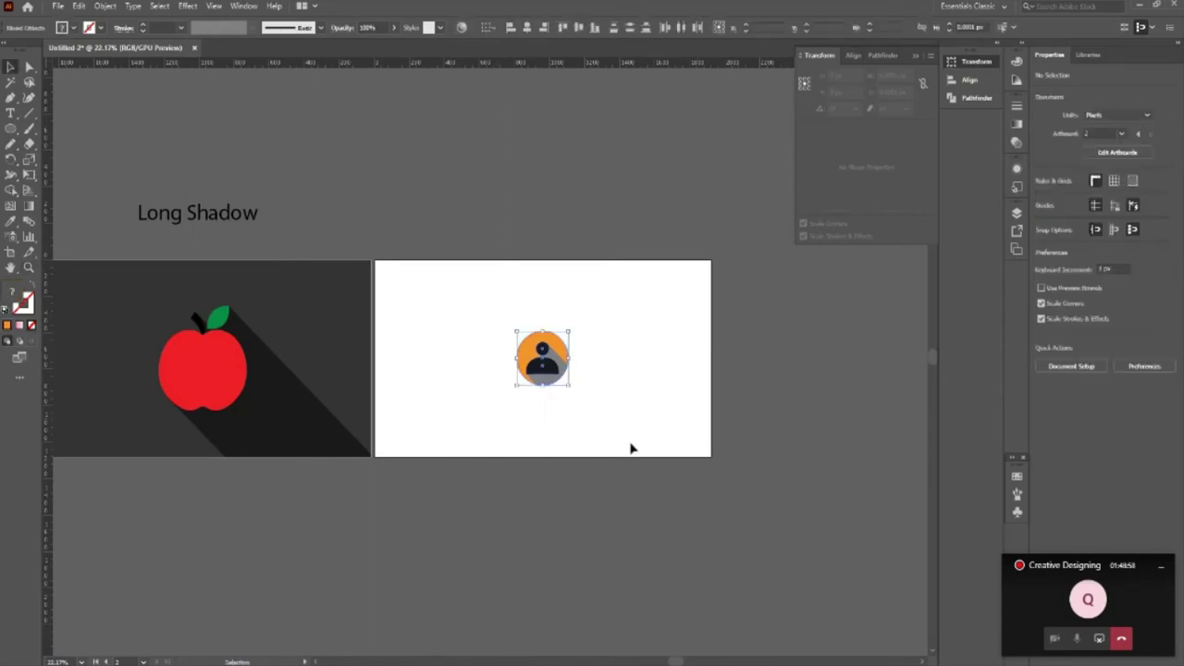
drag(567, 386, 578, 405)
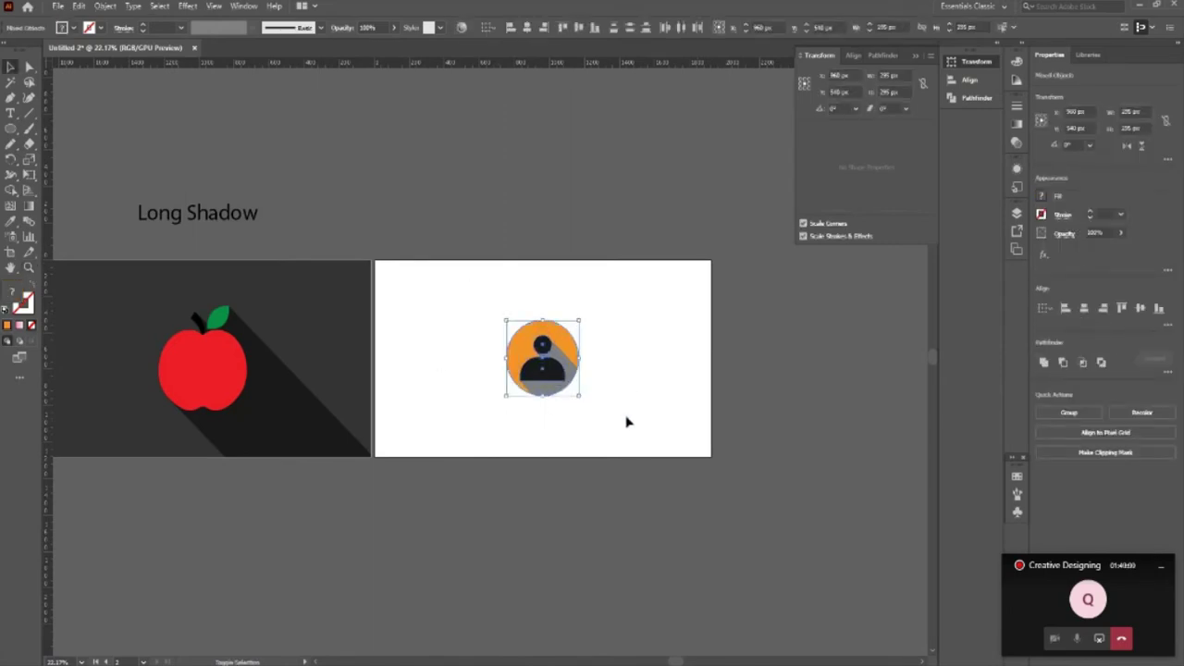
click(611, 447)
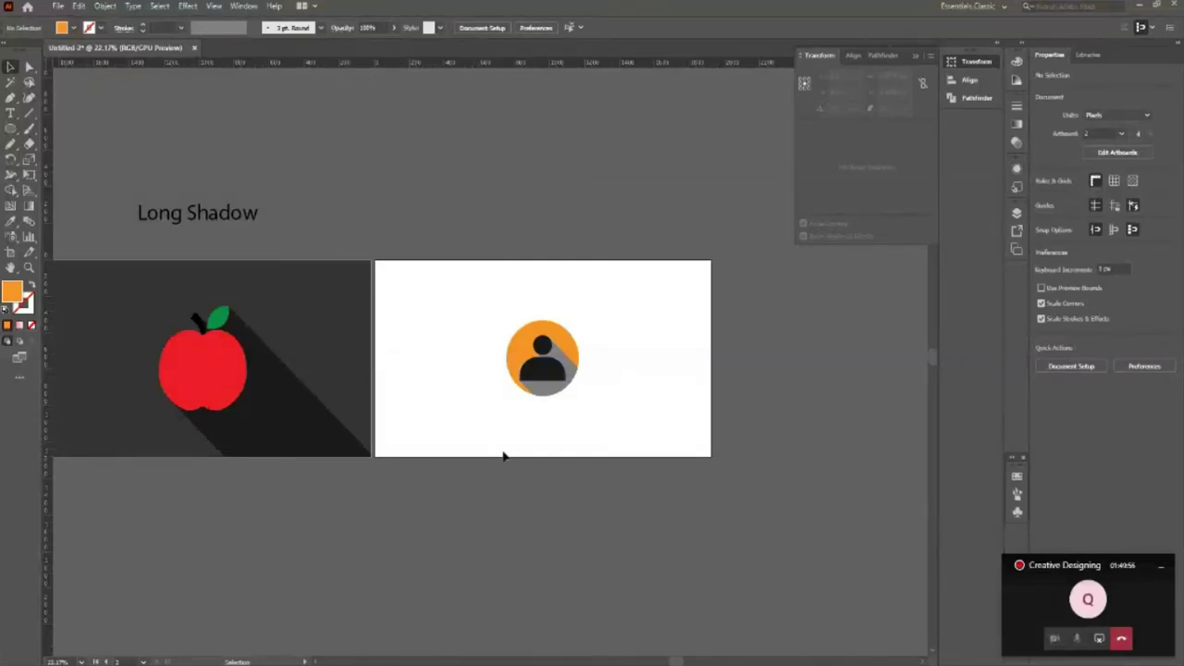
Step: Move the clipped shadow off the person icon and undo the move
click(544, 397)
drag(549, 397, 649, 365)
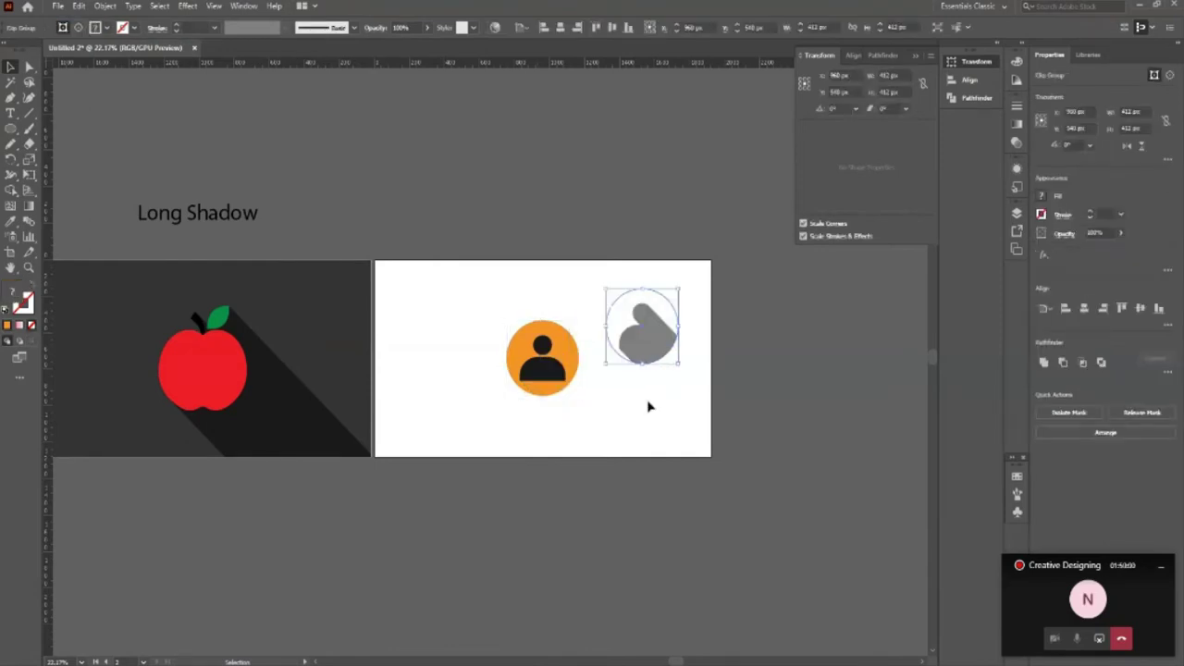
key(ctrl+z)
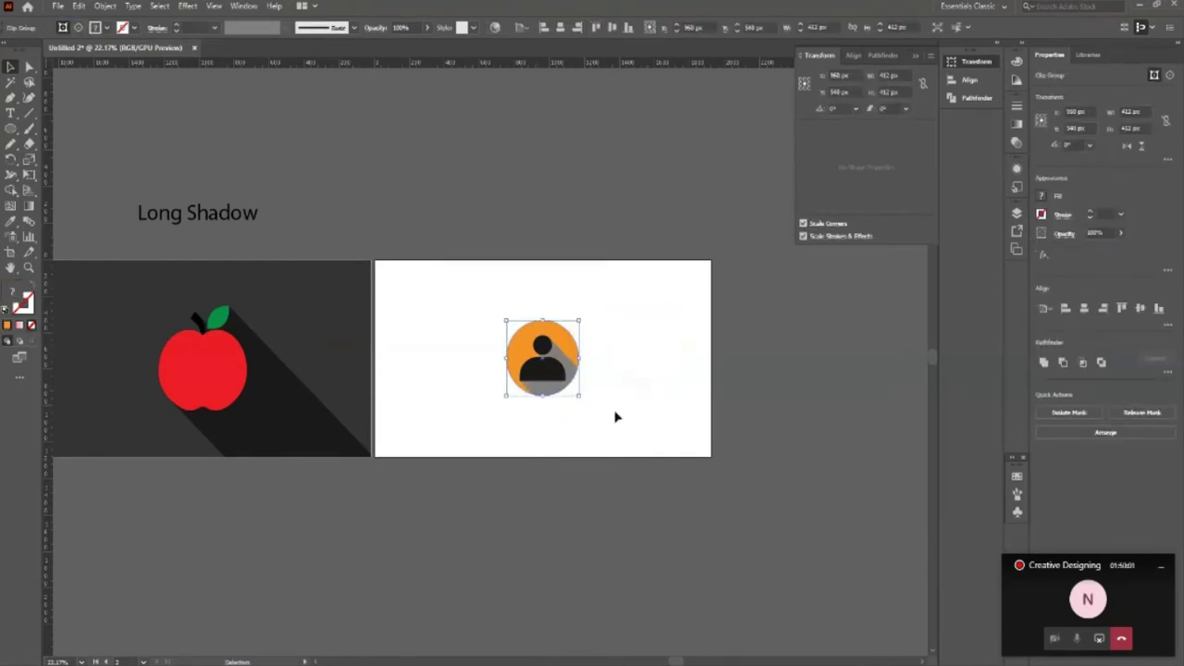
Step: Reflect the clipped shadow about the vertical axis and undo the reflection
right_click(572, 370)
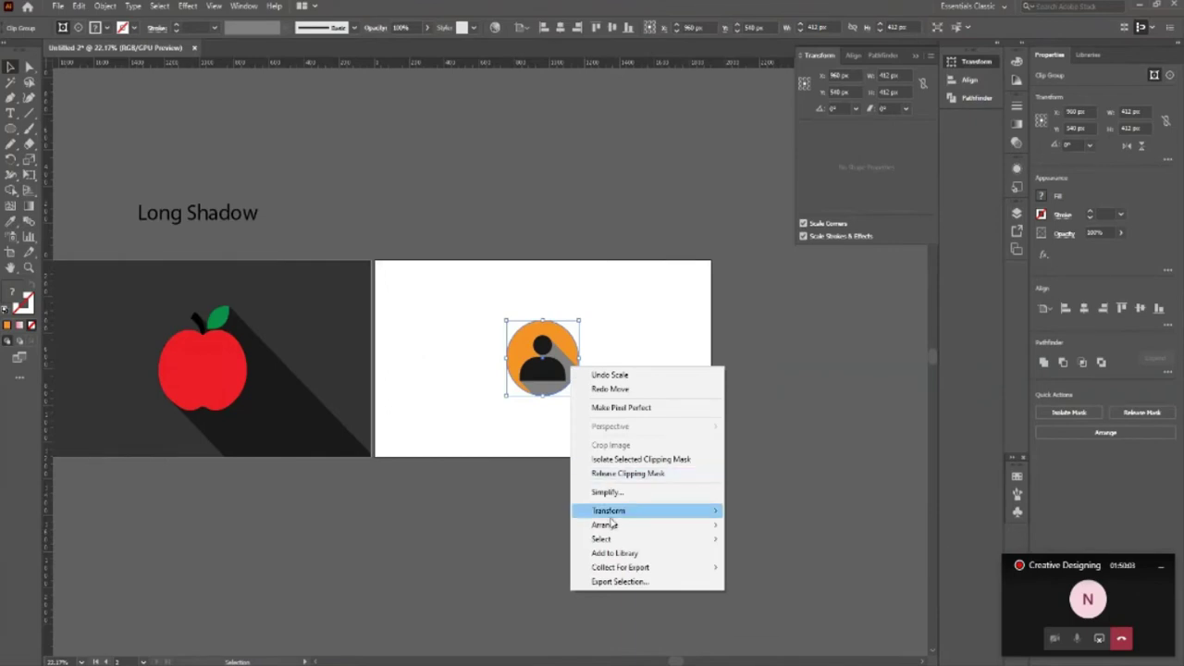
mouse_move(647, 511)
click(754, 558)
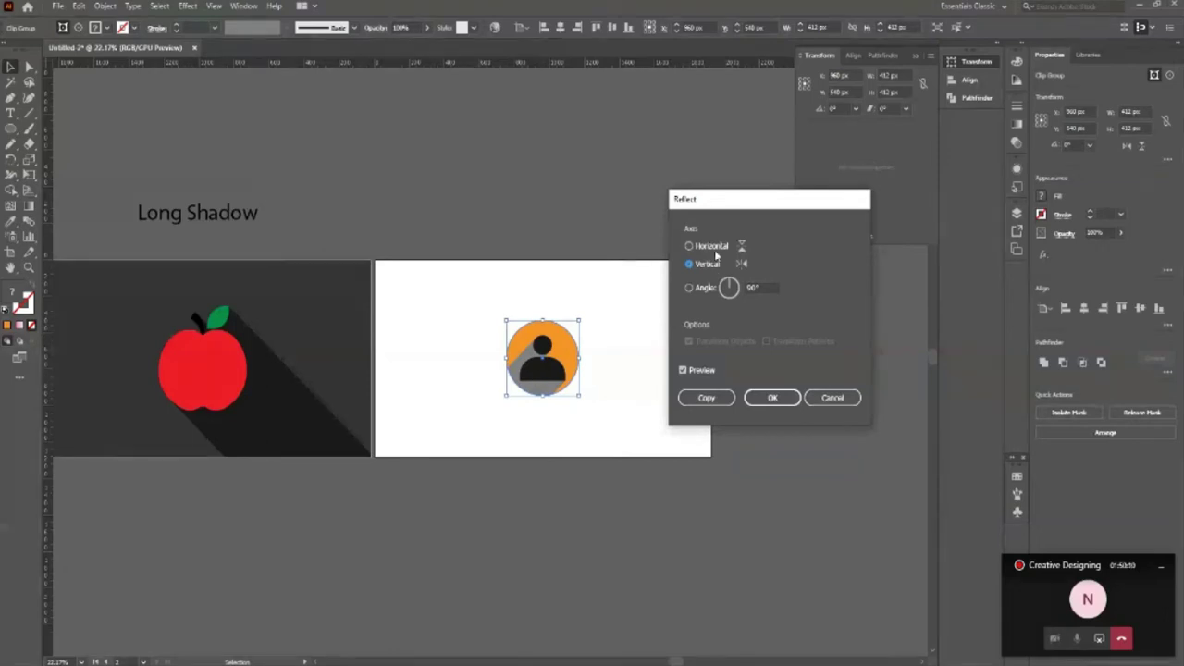
click(769, 398)
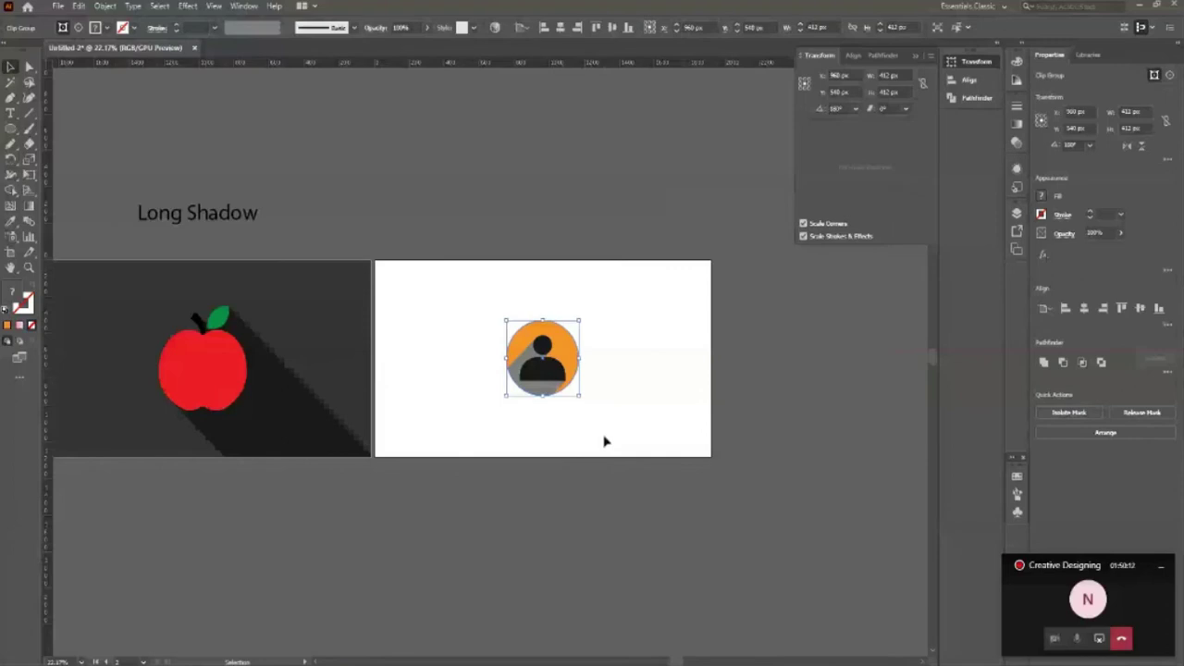
key(ctrl+z)
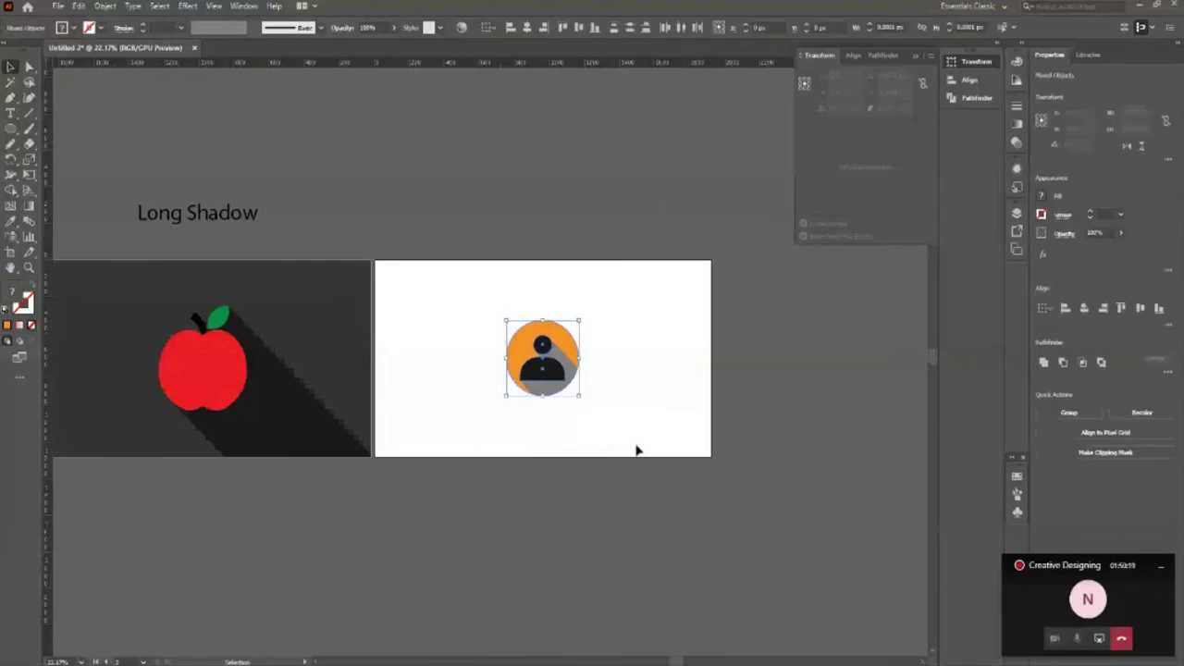
Step: Nudge the whole apple with its stem and leaf up 40 px on the Mesh Tool artboard and deselect it
click(630, 347)
key(z)
drag(630, 347, 522, 400)
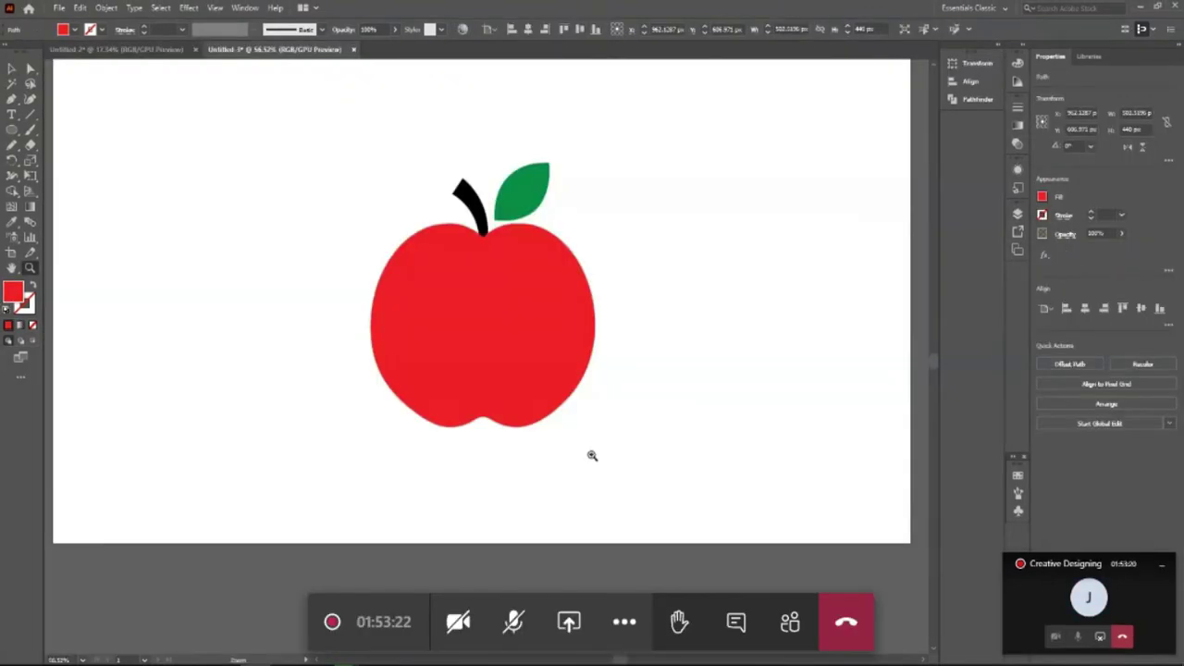
scroll(558, 397, up, 1)
key(v)
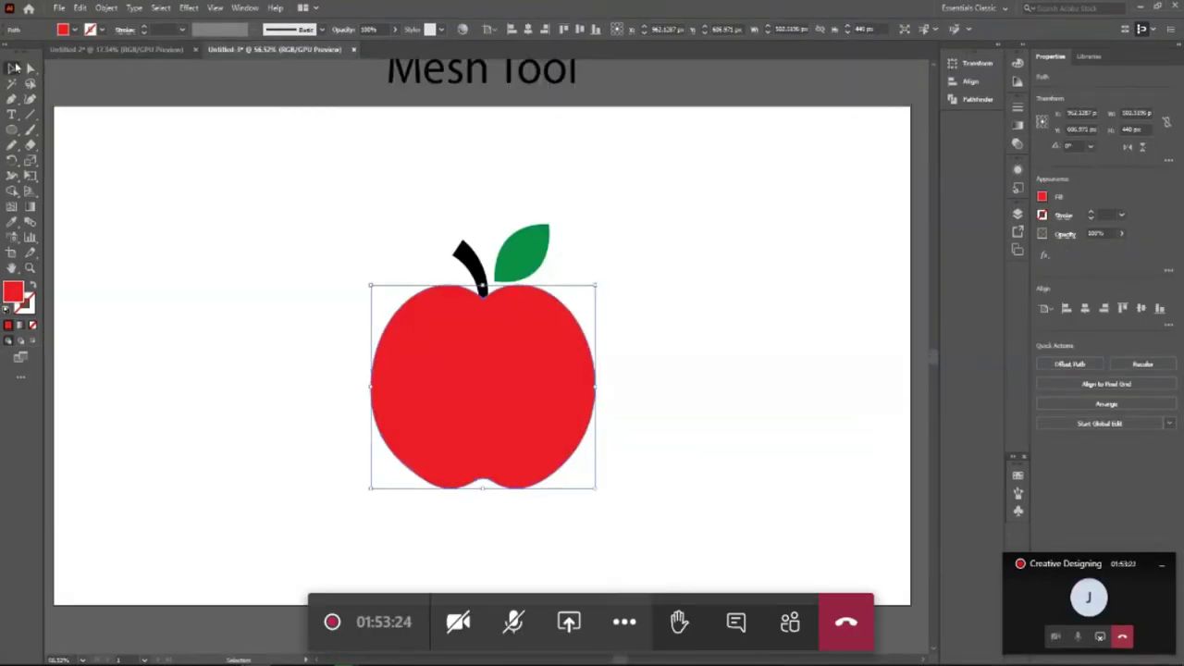
click(274, 180)
drag(284, 183, 801, 659)
key(shift+Up)
key(shift+Up)
key(shift+Up)
key(shift+Up)
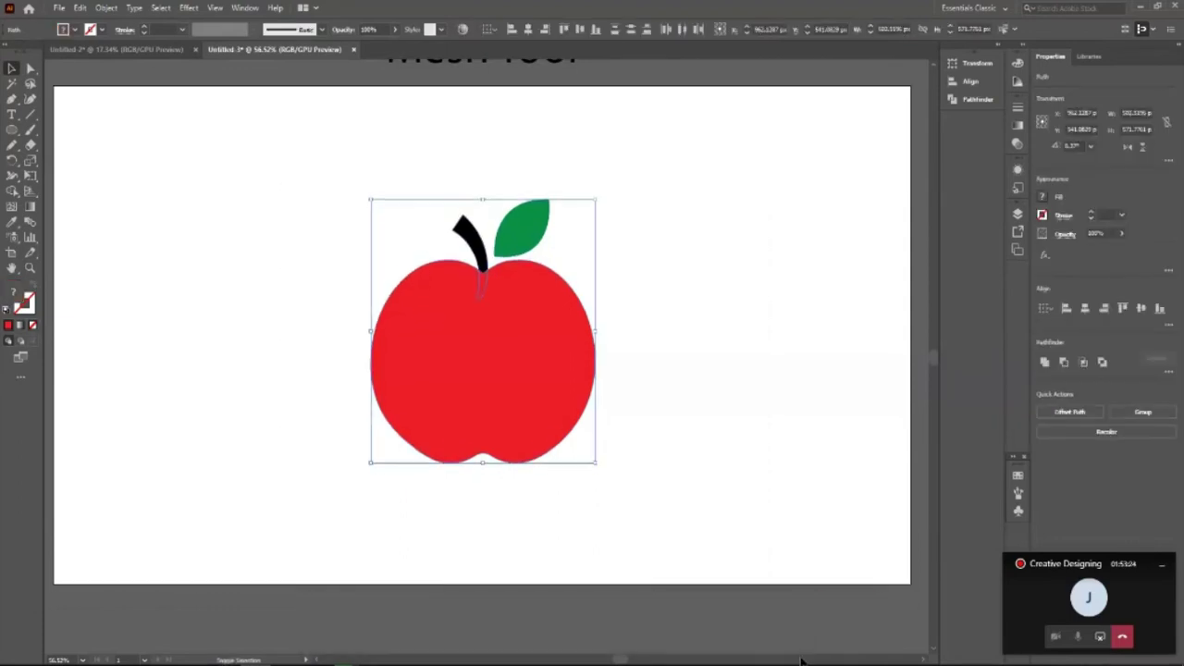
key(shift+Down)
key(shift+Up)
key(shift+Up)
key(shift+Down)
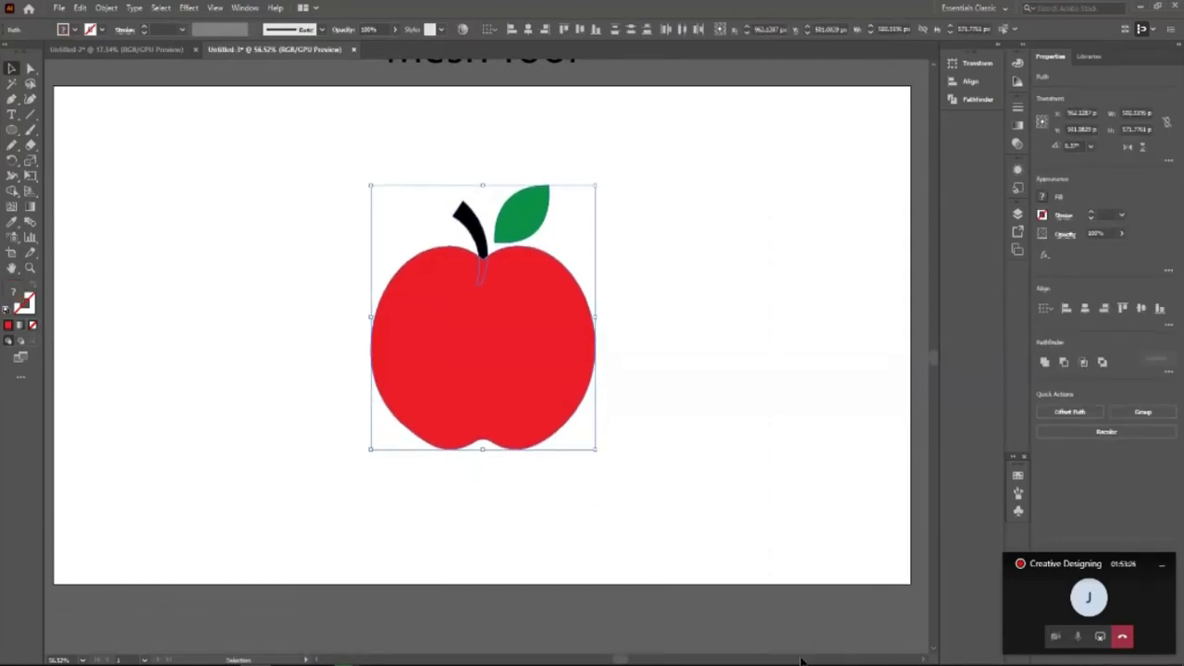
click(764, 510)
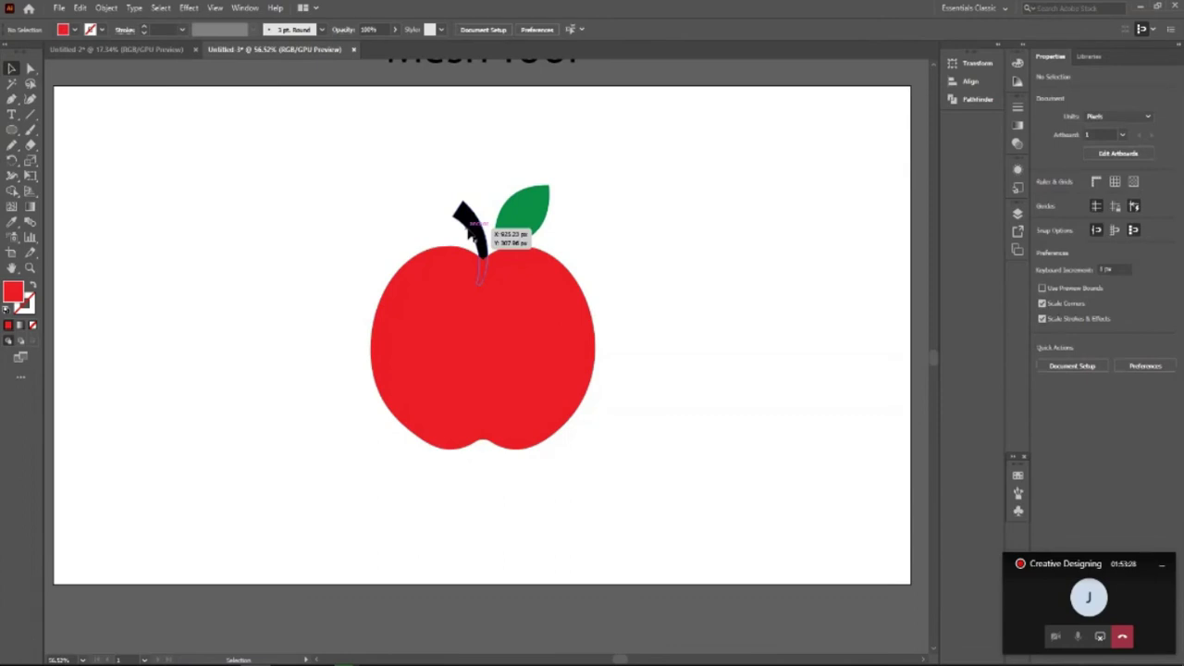
Step: Check the leaf, stem and red body as separate shapes, including the body's fill
click(524, 212)
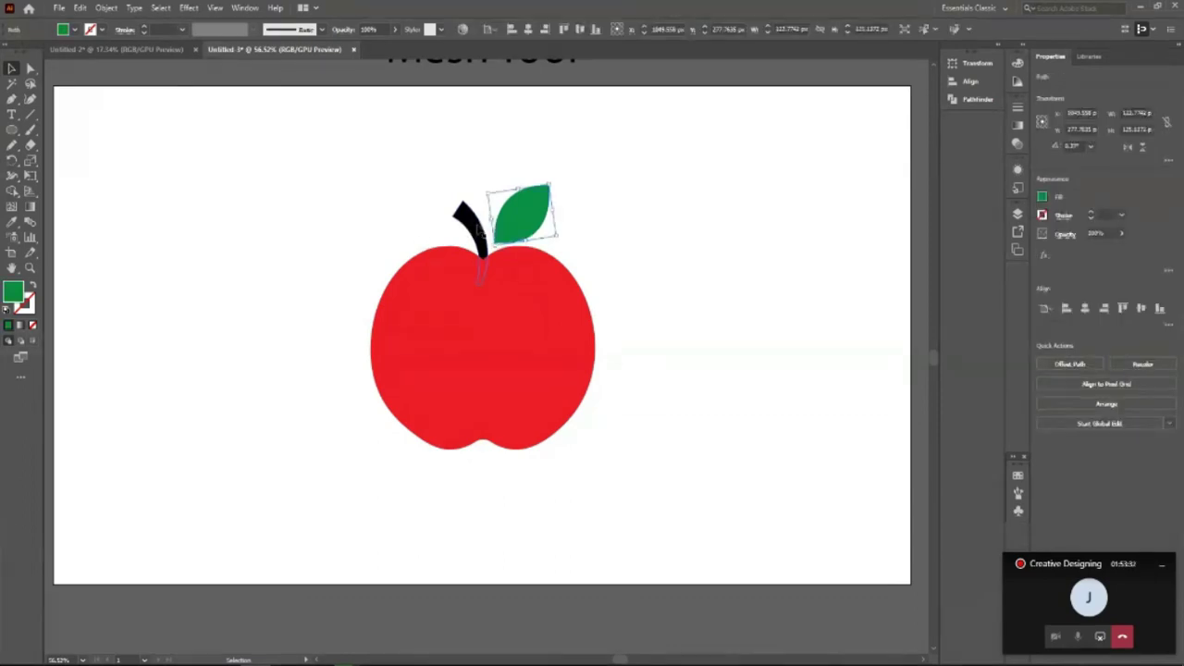
click(468, 224)
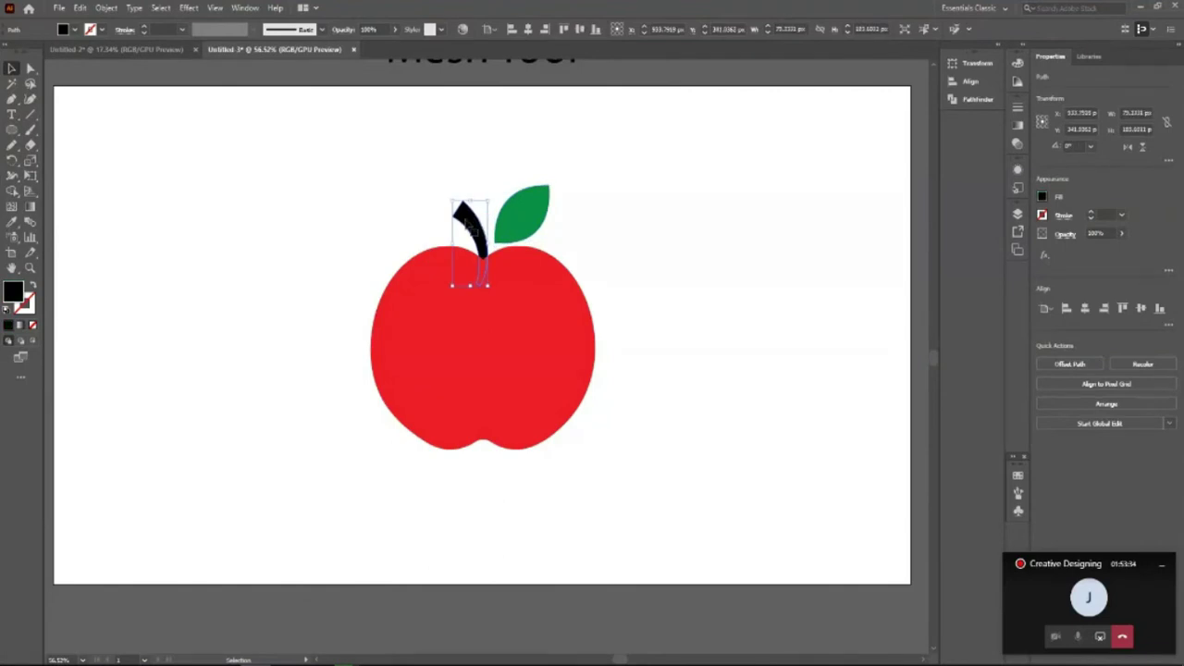
click(502, 311)
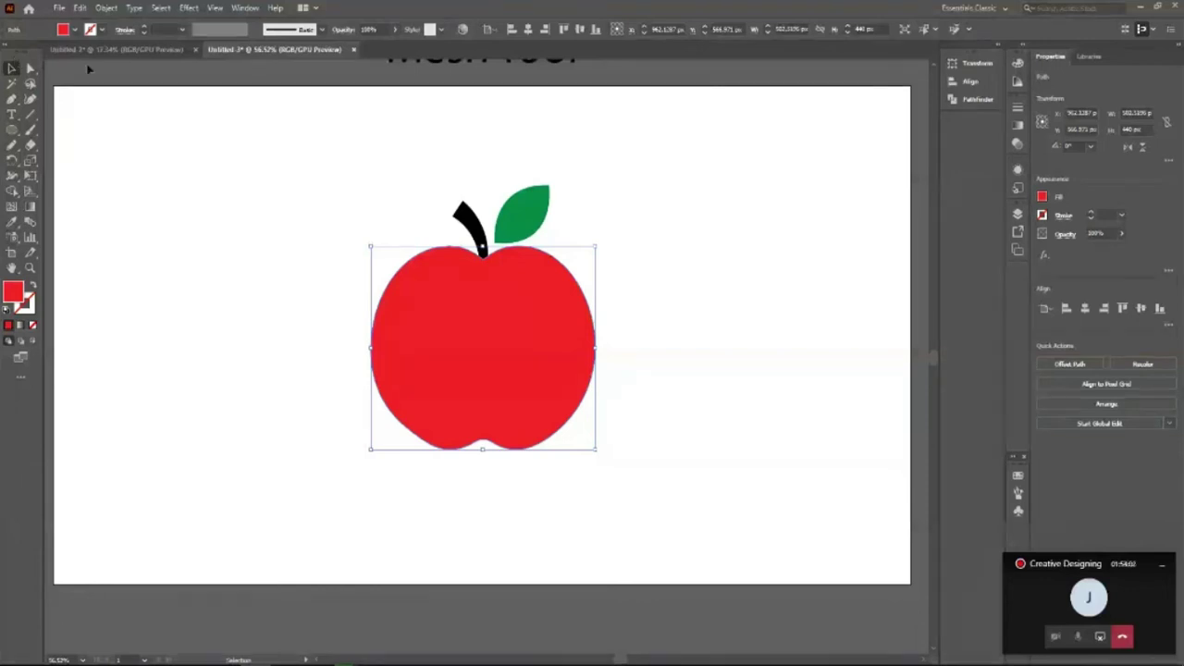
click(76, 30)
click(178, 294)
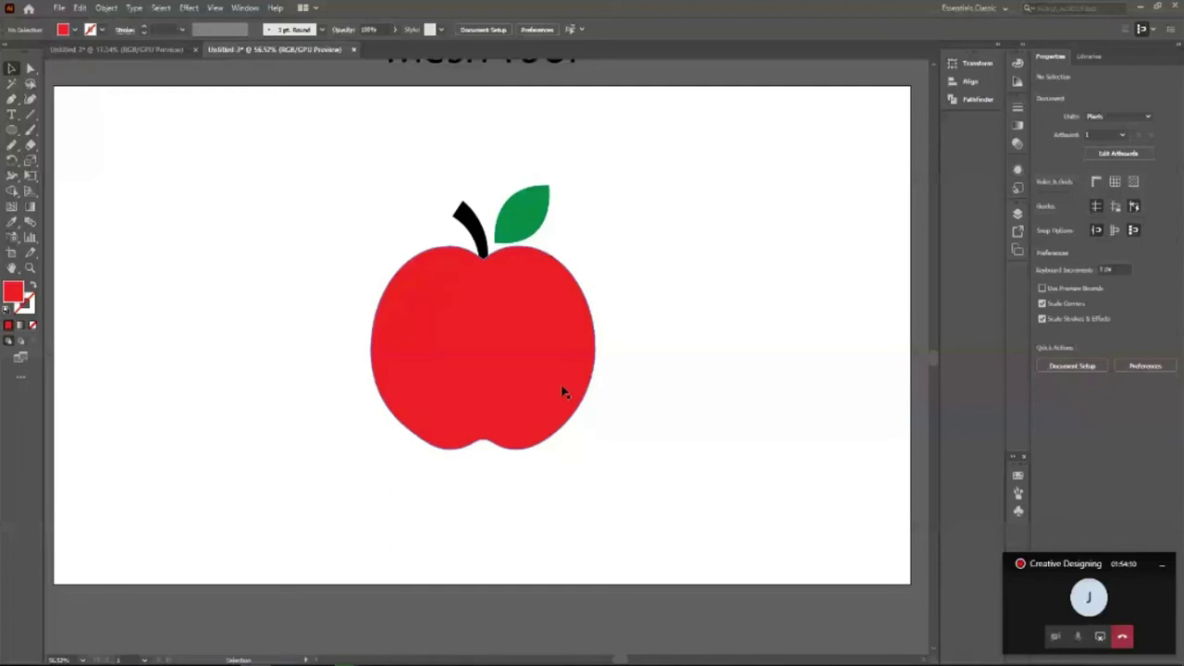
Step: Try adding mesh points along the apple body's upper-left edge with the Mesh tool, undo them and deselect
click(363, 375)
key(u)
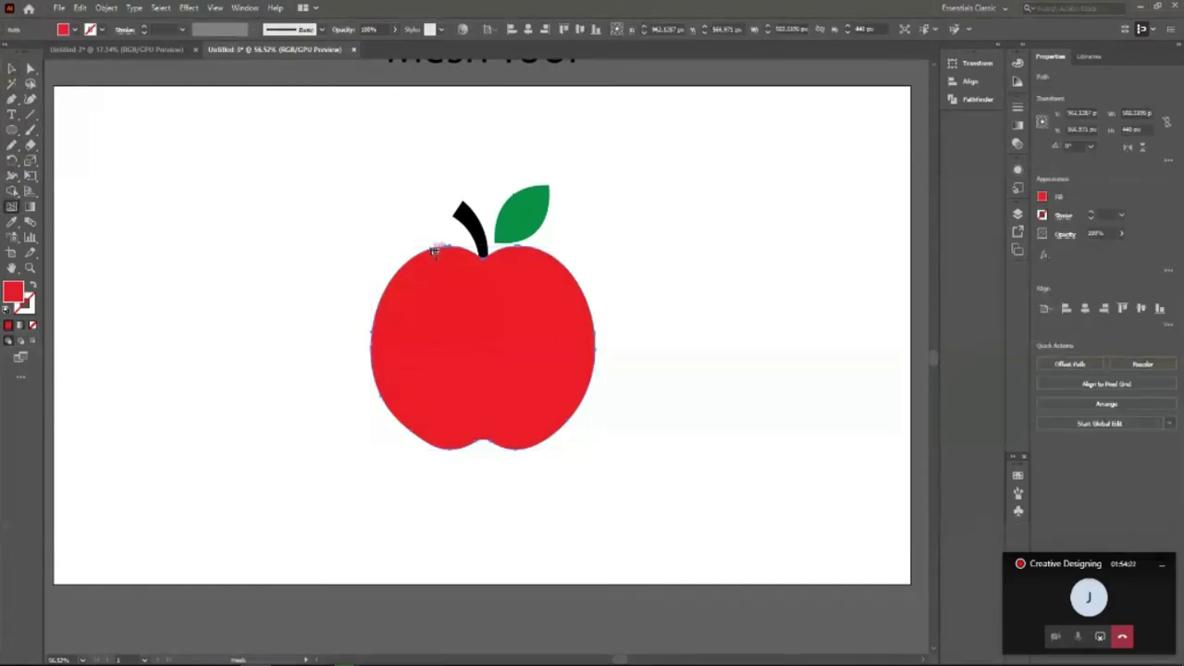
key(v)
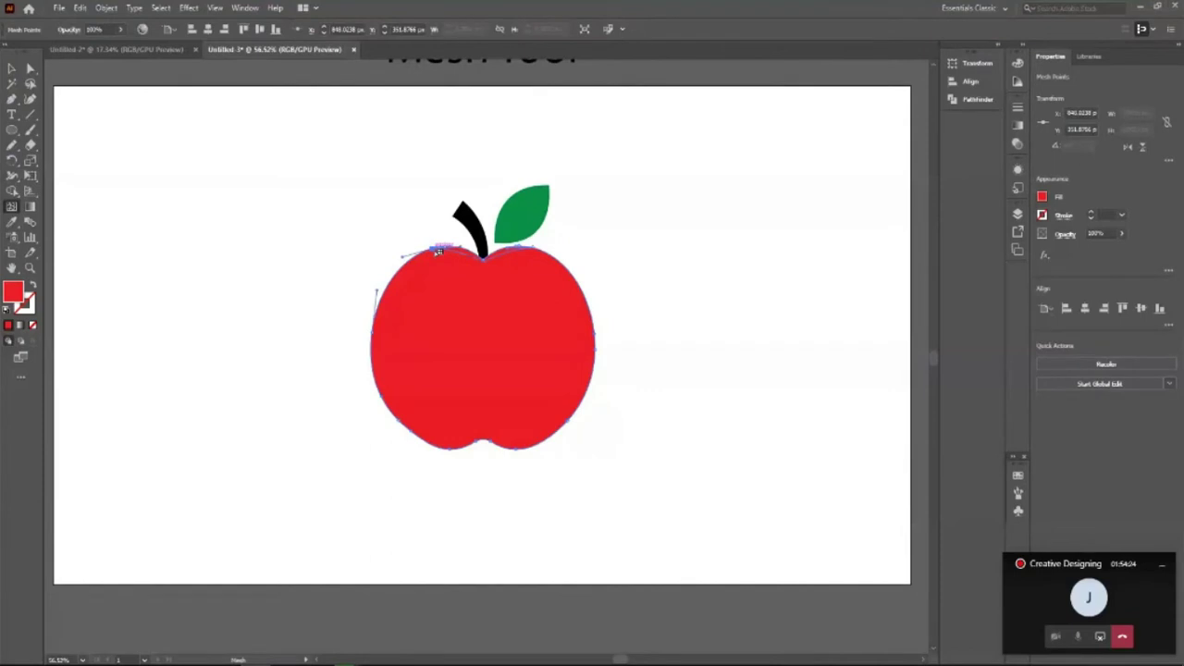
click(467, 331)
key(u)
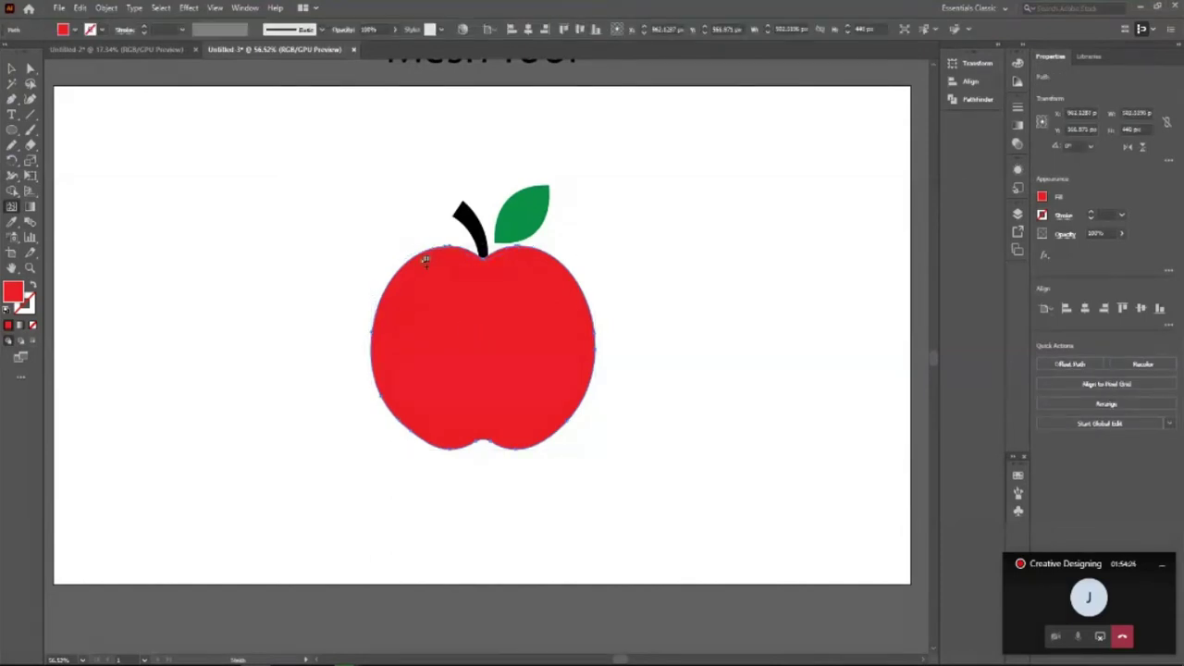
click(376, 325)
key(ctrl+z)
click(11, 69)
click(609, 405)
Step: Try placing a single mesh point at the crest of the apple's left lobe
key(z)
drag(542, 378, 603, 434)
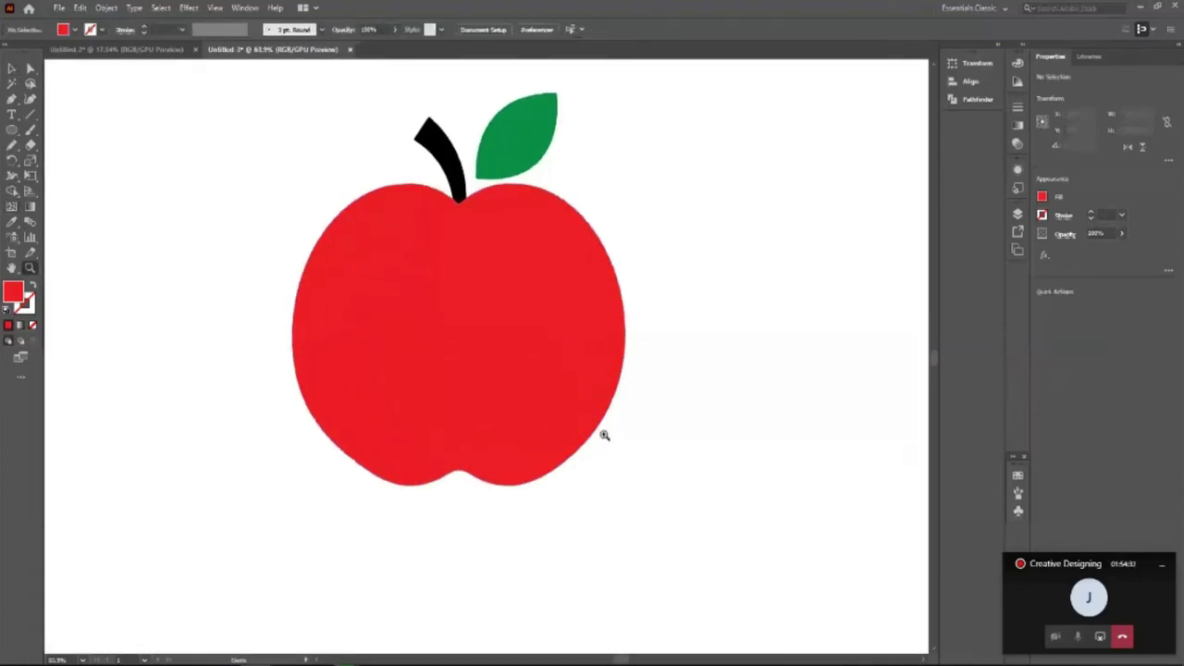
click(11, 209)
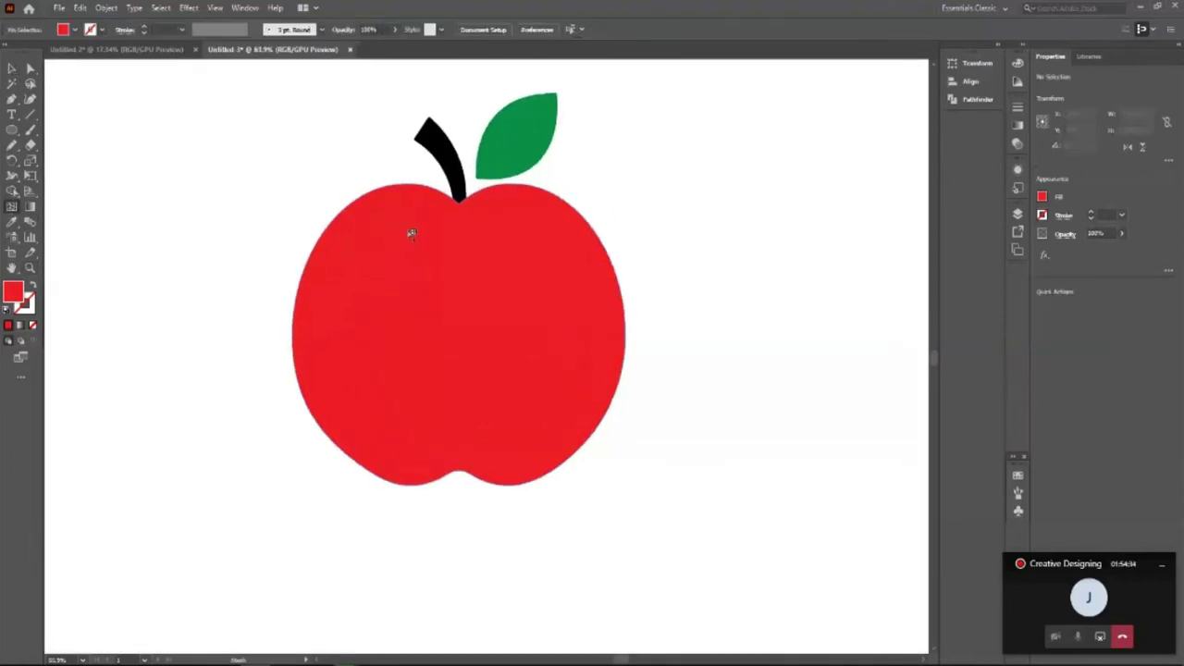
click(398, 185)
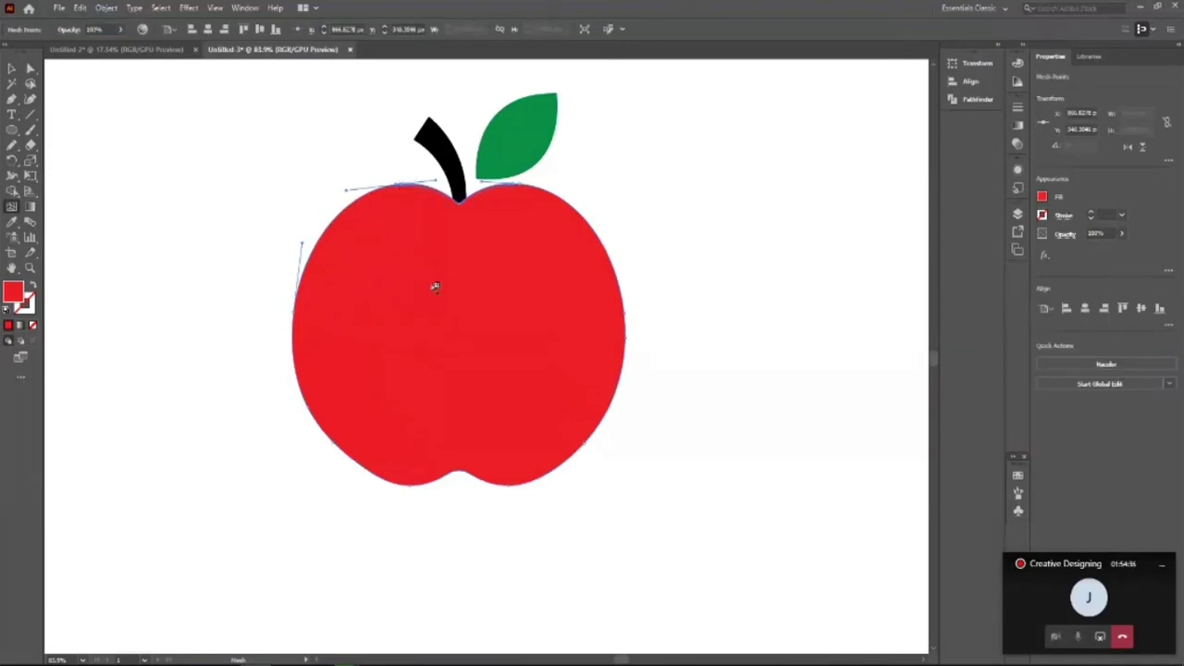
key(ctrl+shift+a)
Step: Select the apple body and add mesh points on its right lobe and upper-left edge
key(v)
click(545, 348)
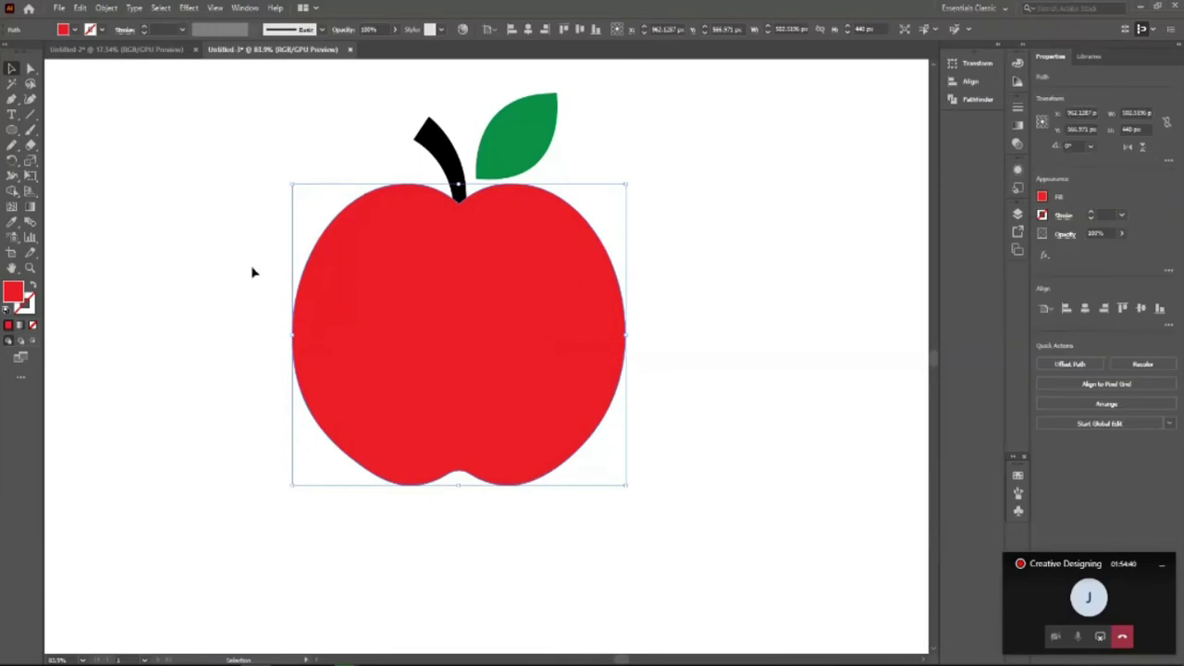
click(251, 272)
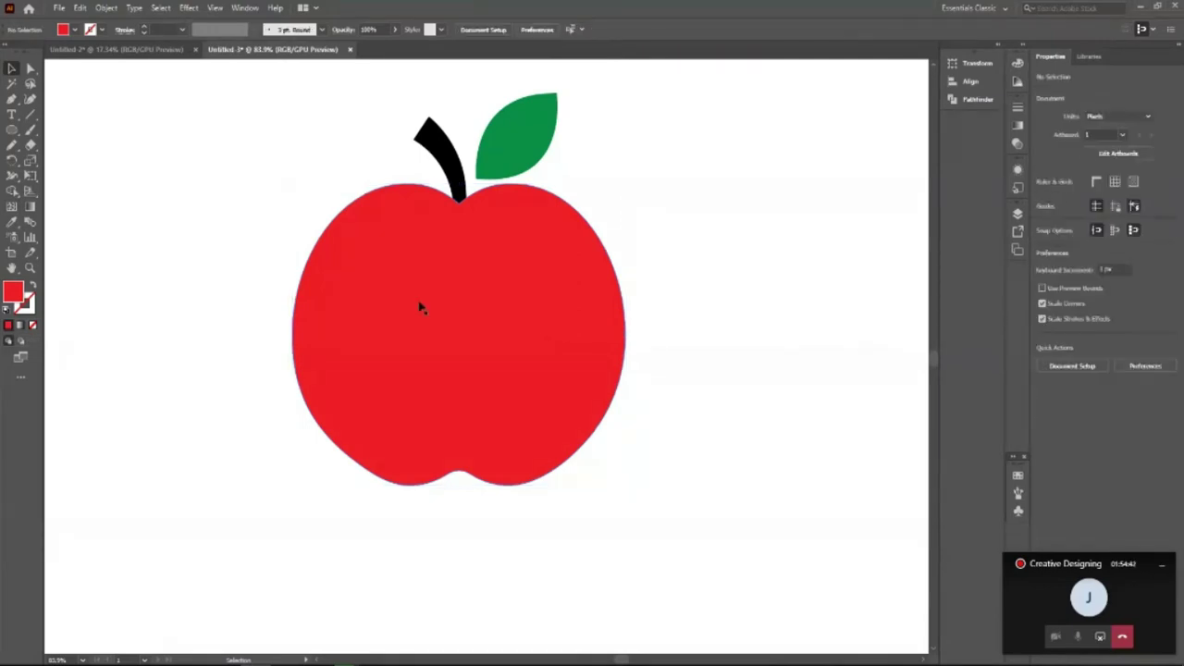
click(411, 295)
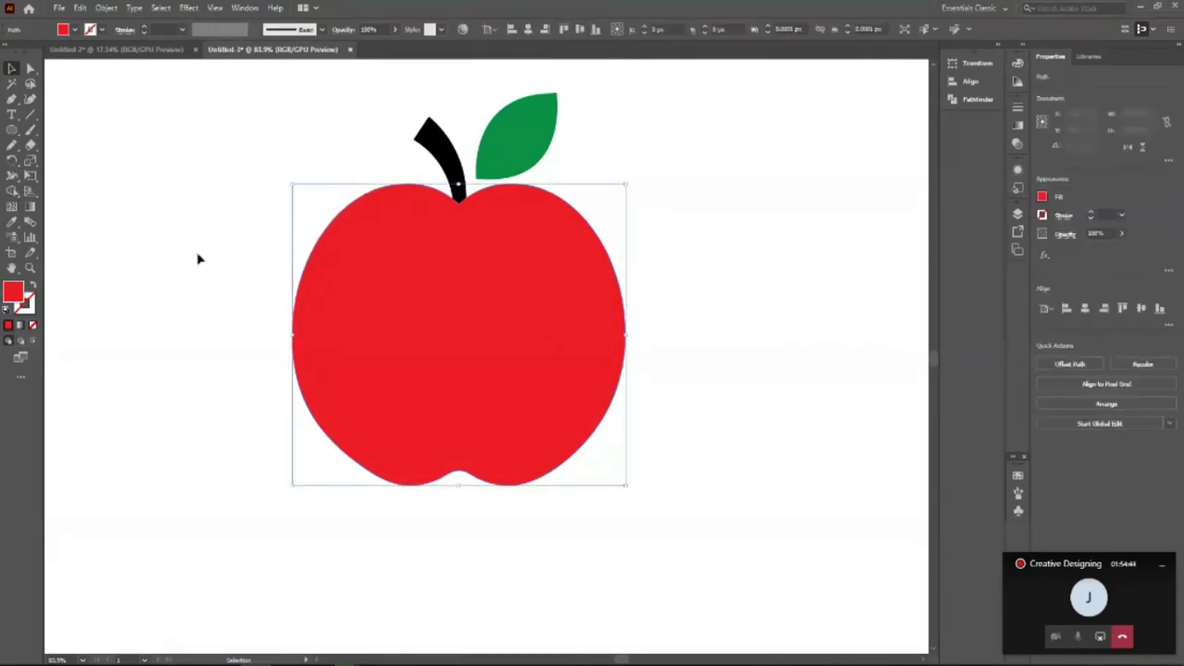
click(11, 206)
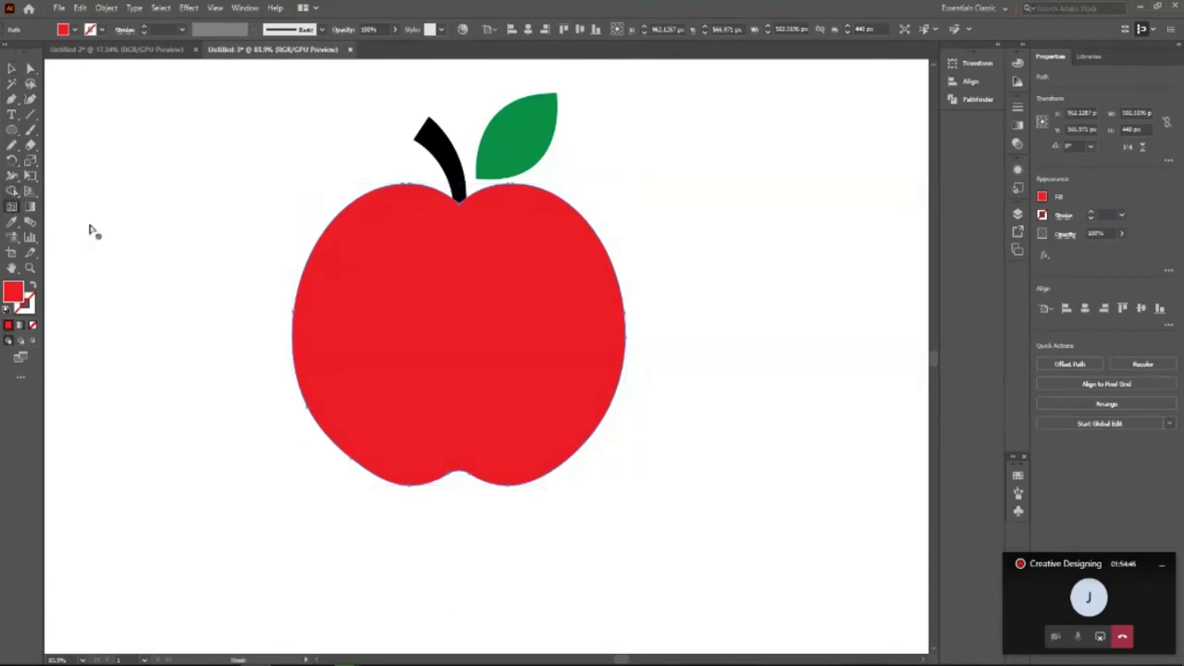
click(532, 188)
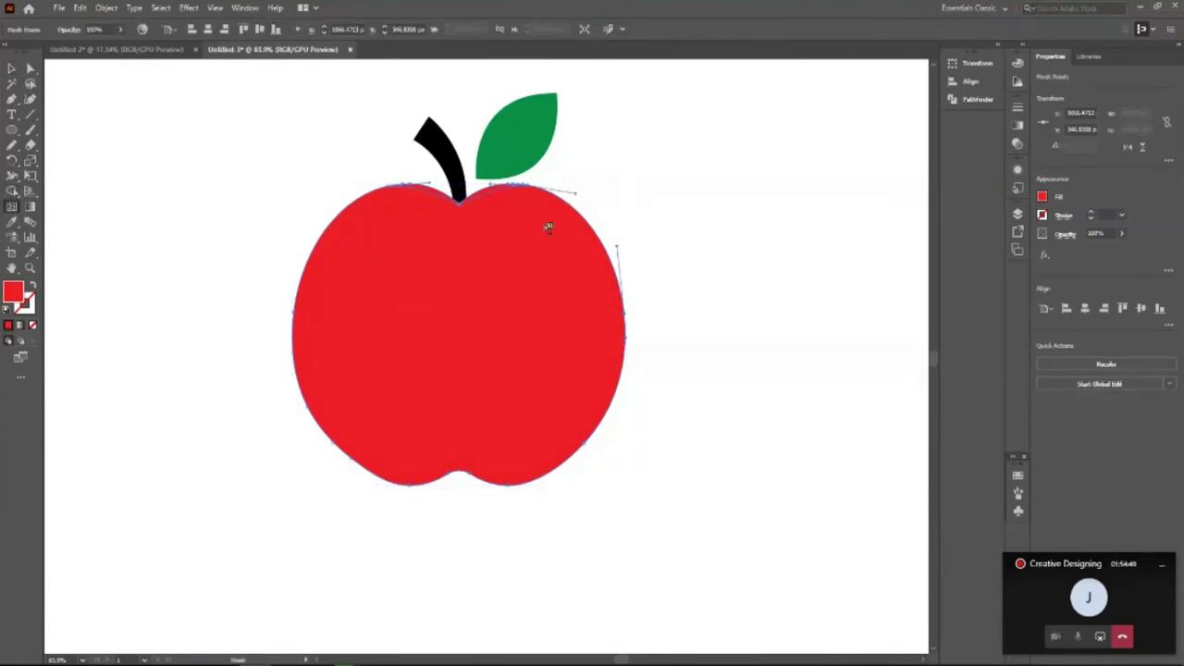
click(353, 212)
click(457, 231)
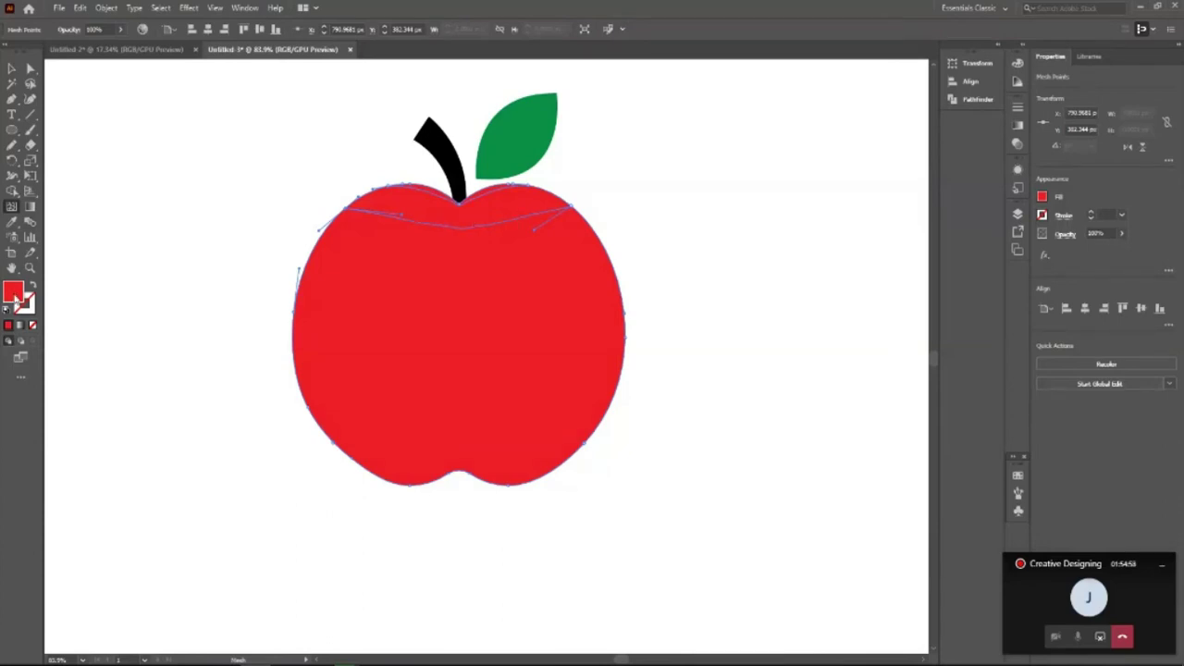
Step: Set the upper-left mesh point's fill to the darker red C10816
double_click(14, 294)
drag(826, 155, 841, 181)
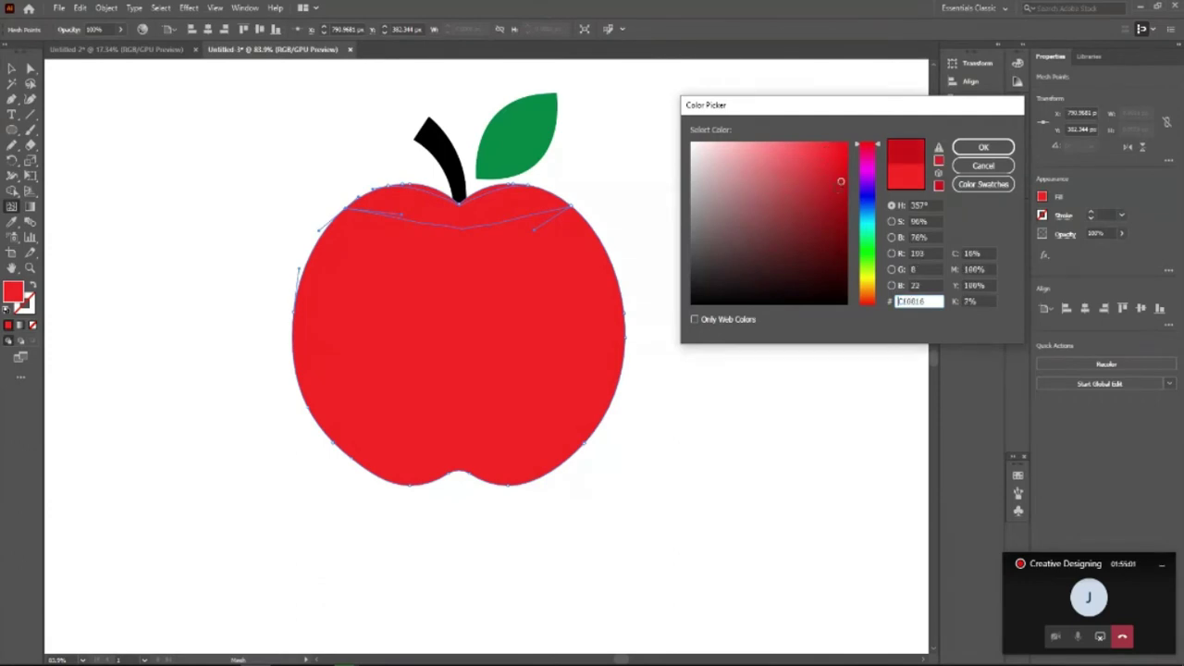
click(983, 148)
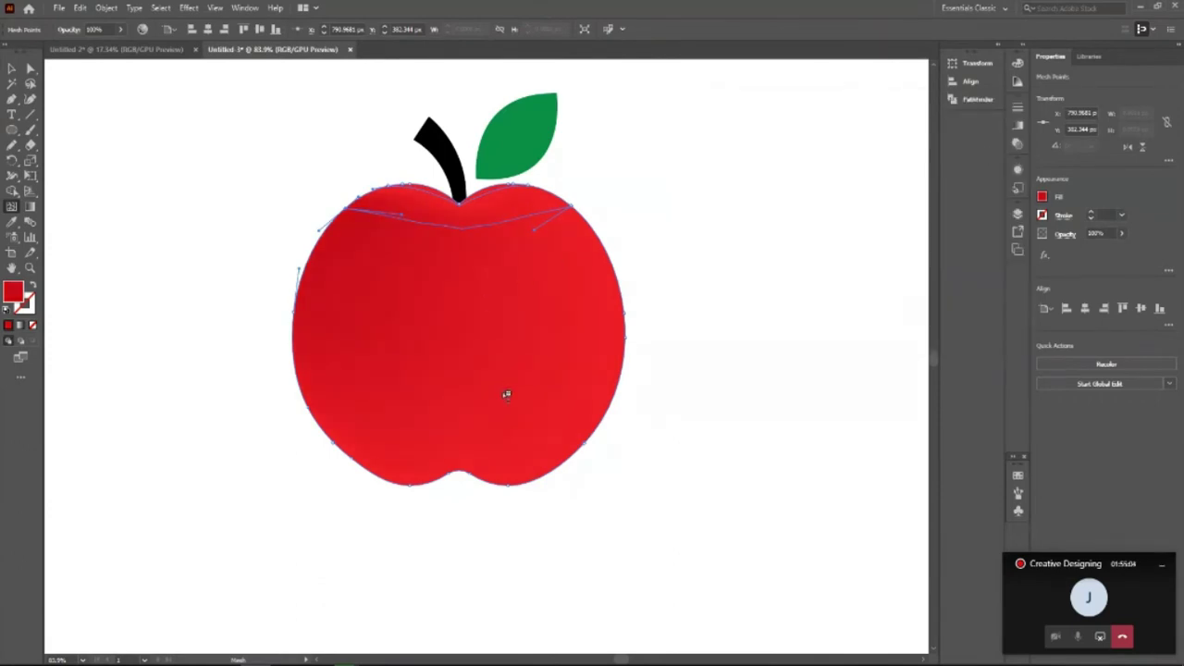
Step: Set the upper-left mesh point's fill to the deep red 8E030E
key(z)
drag(434, 343, 481, 372)
click(11, 68)
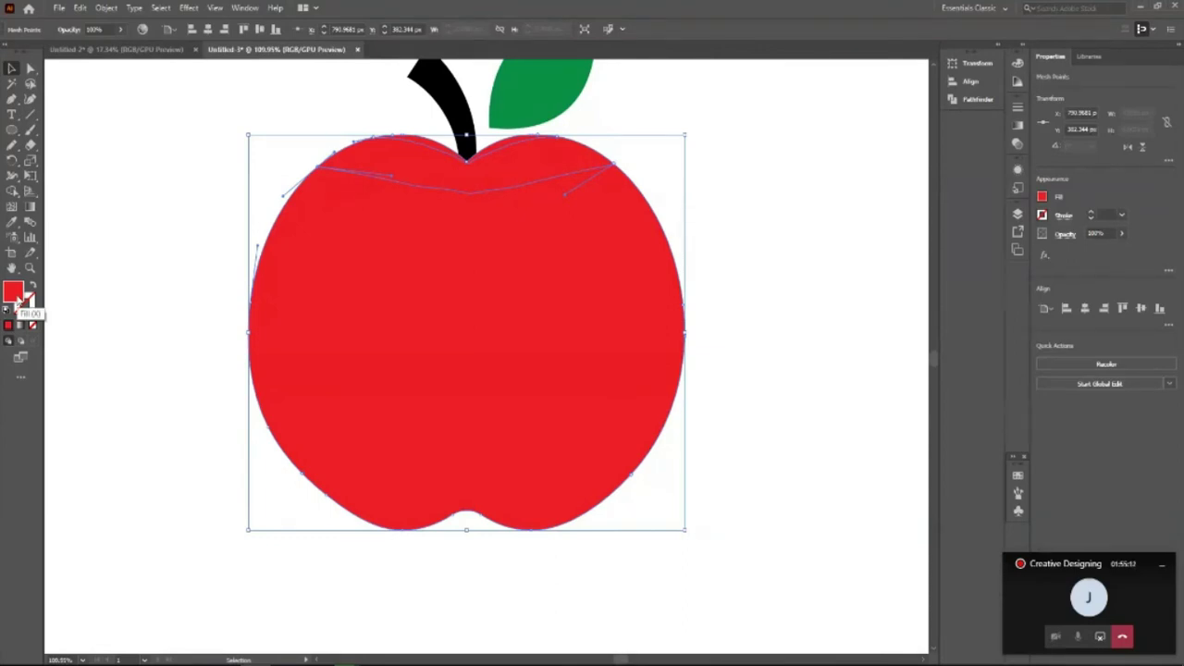
double_click(14, 295)
text(8E030E)
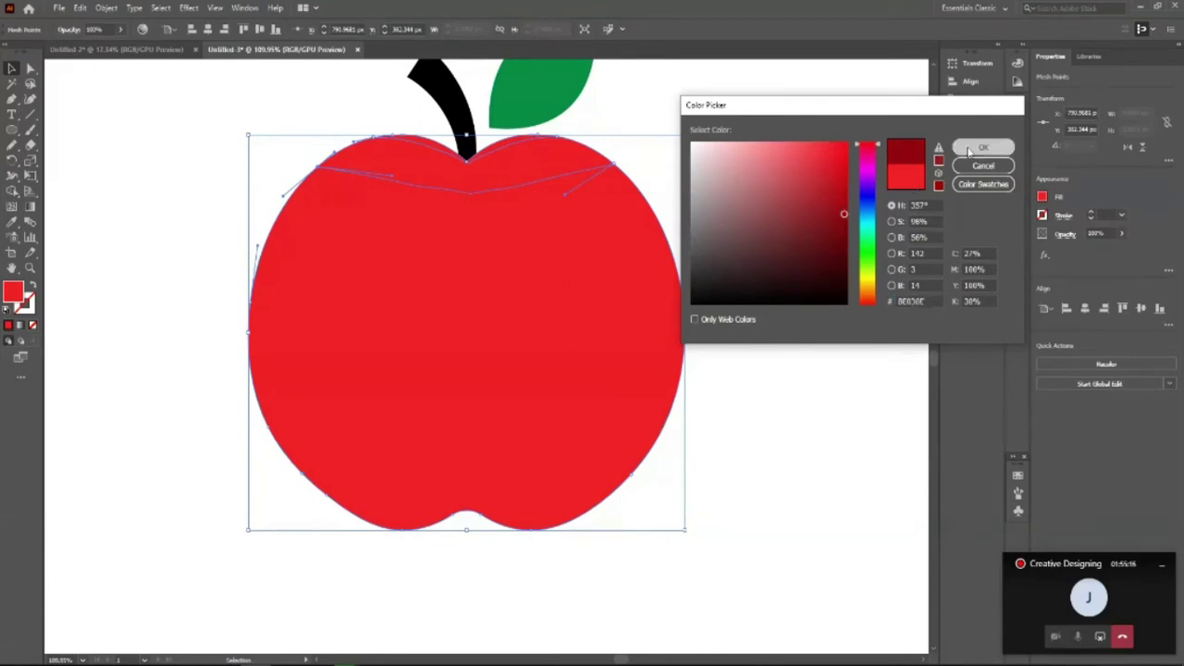
click(983, 147)
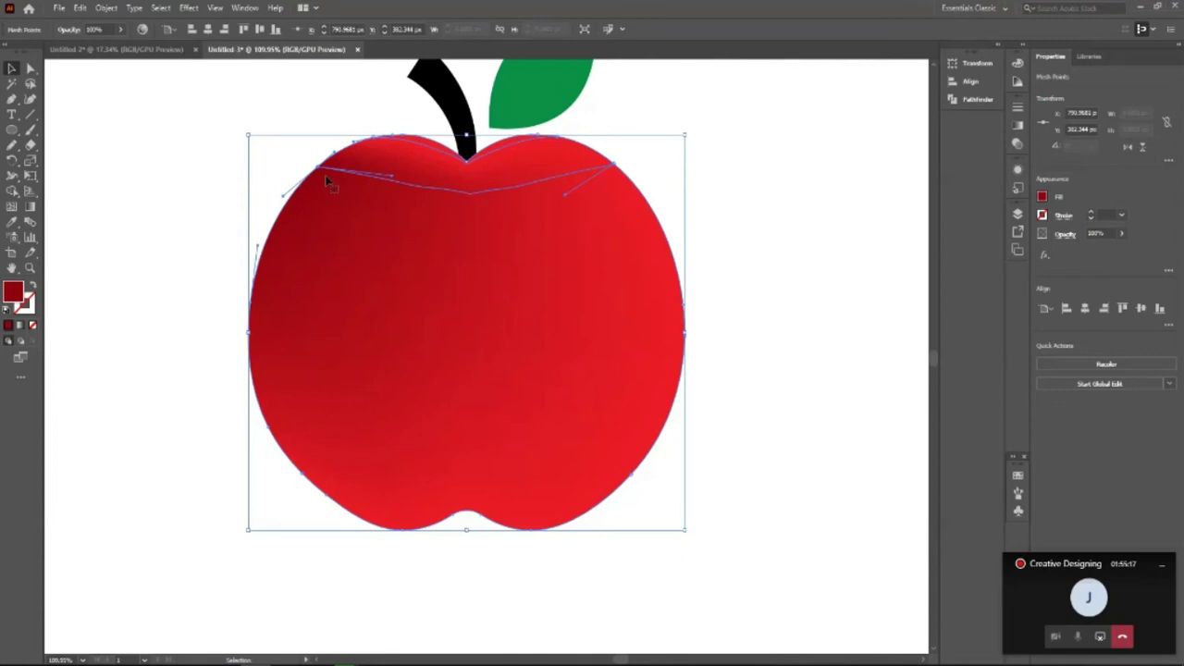
Step: Try adding another mesh point on the apple's upper-right edge and undo it
key(u)
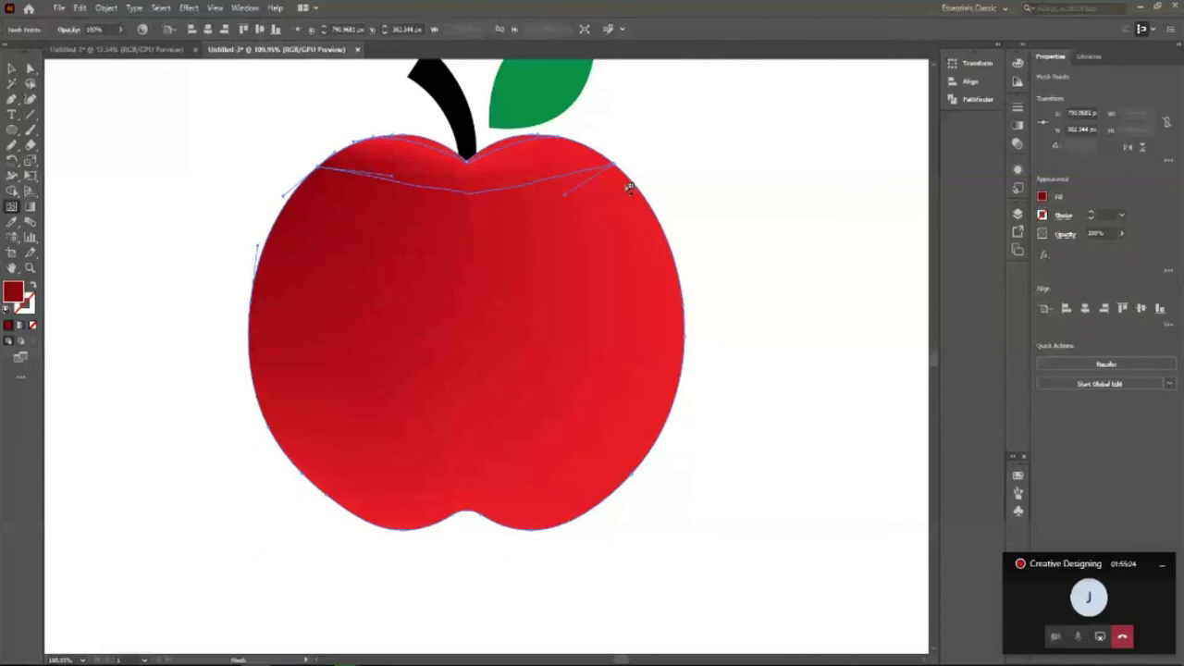
click(594, 158)
key(ctrl+z)
click(622, 172)
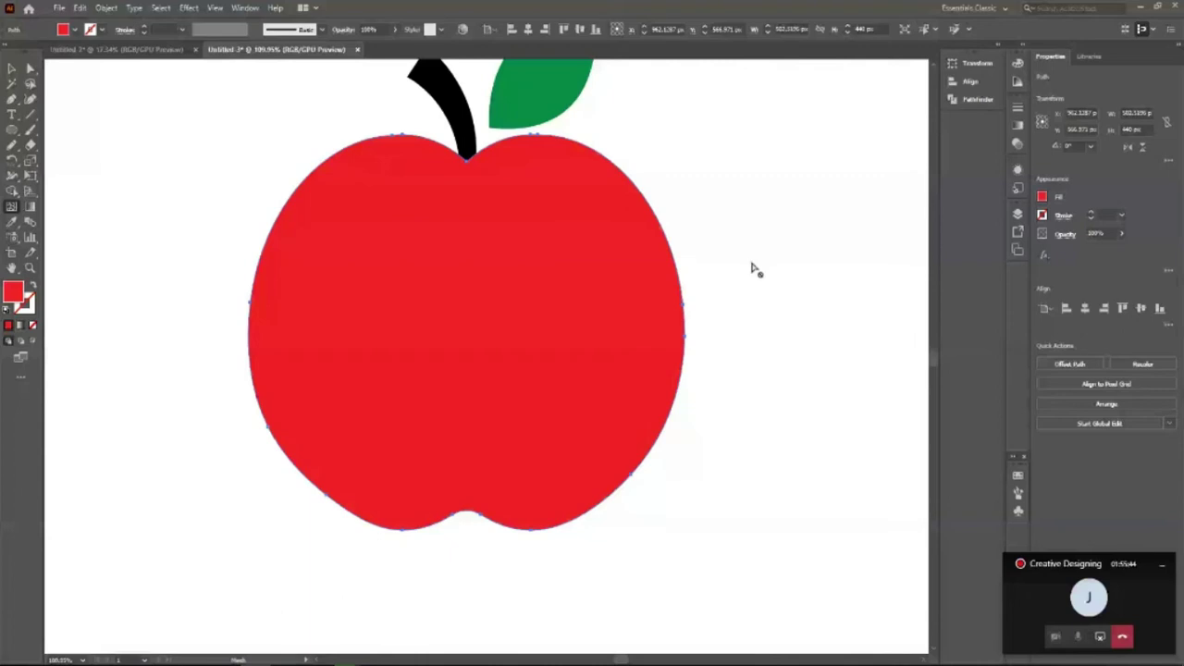
Step: Add a mesh point near the apple's upper-right edge and set its fill to the dark red 960611
click(542, 138)
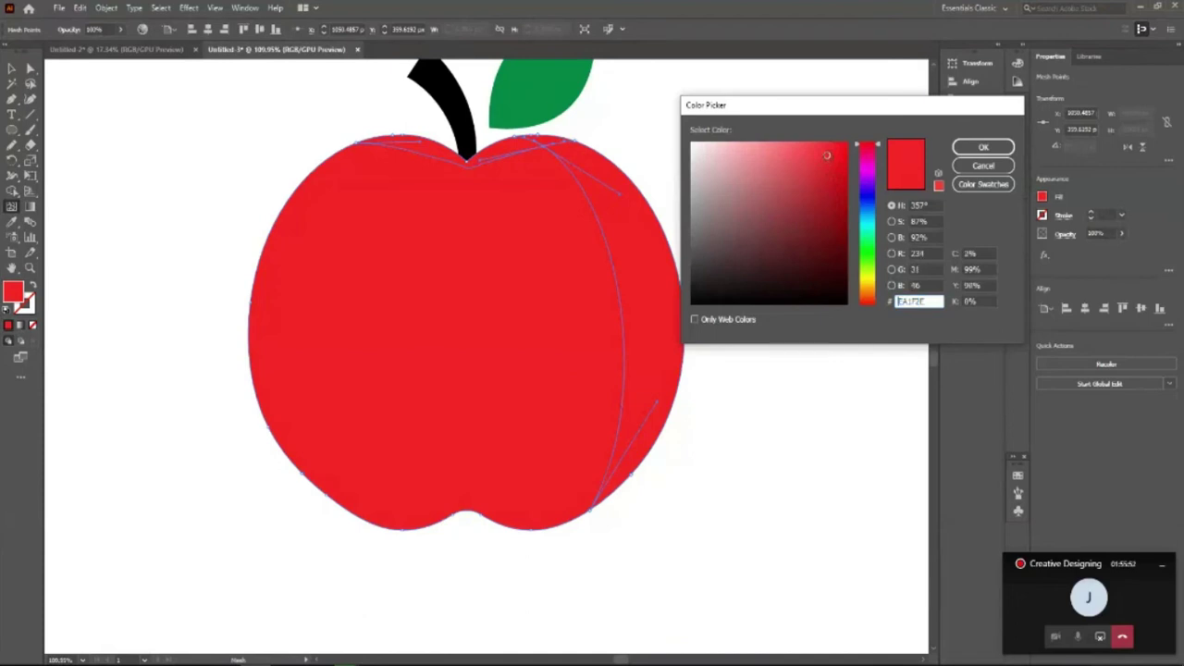
drag(835, 153, 839, 203)
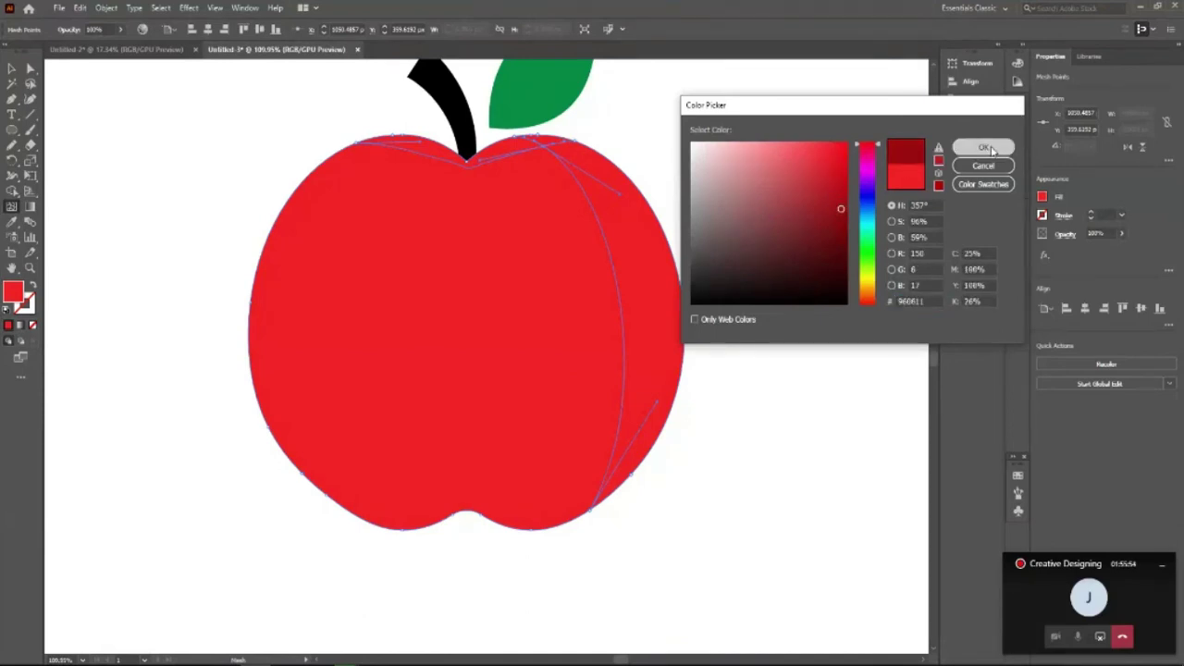
click(983, 147)
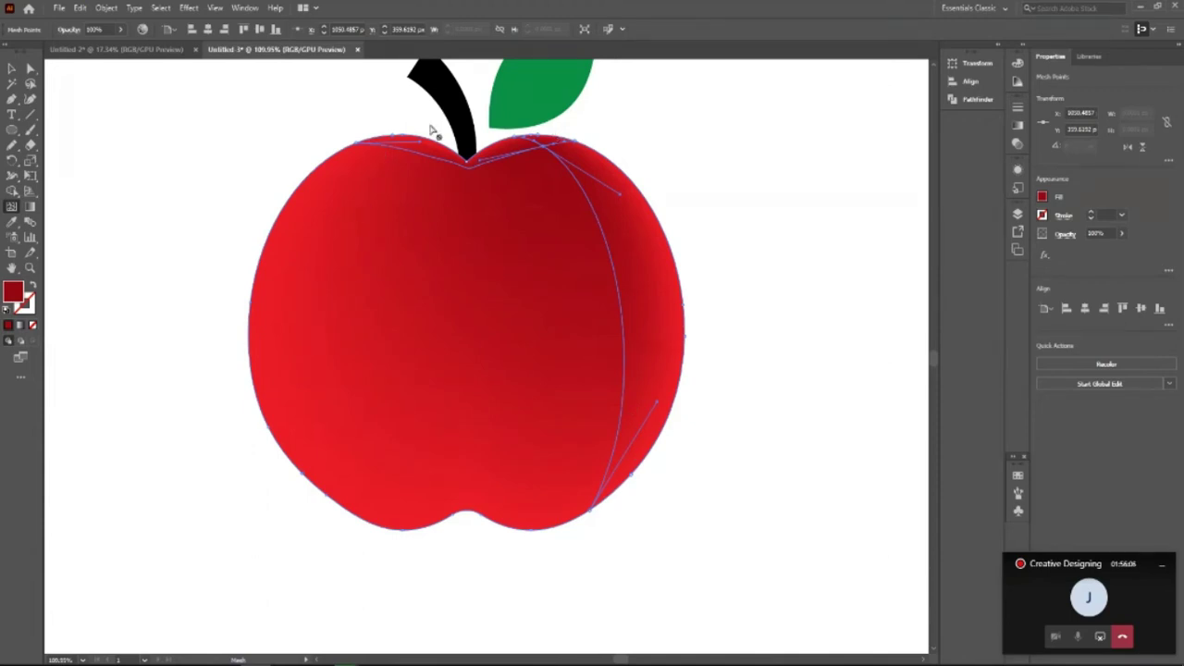
Step: Try a second dark mesh point on the apple's upper-left lobe, and undo all shading back to the flat red shape
click(383, 159)
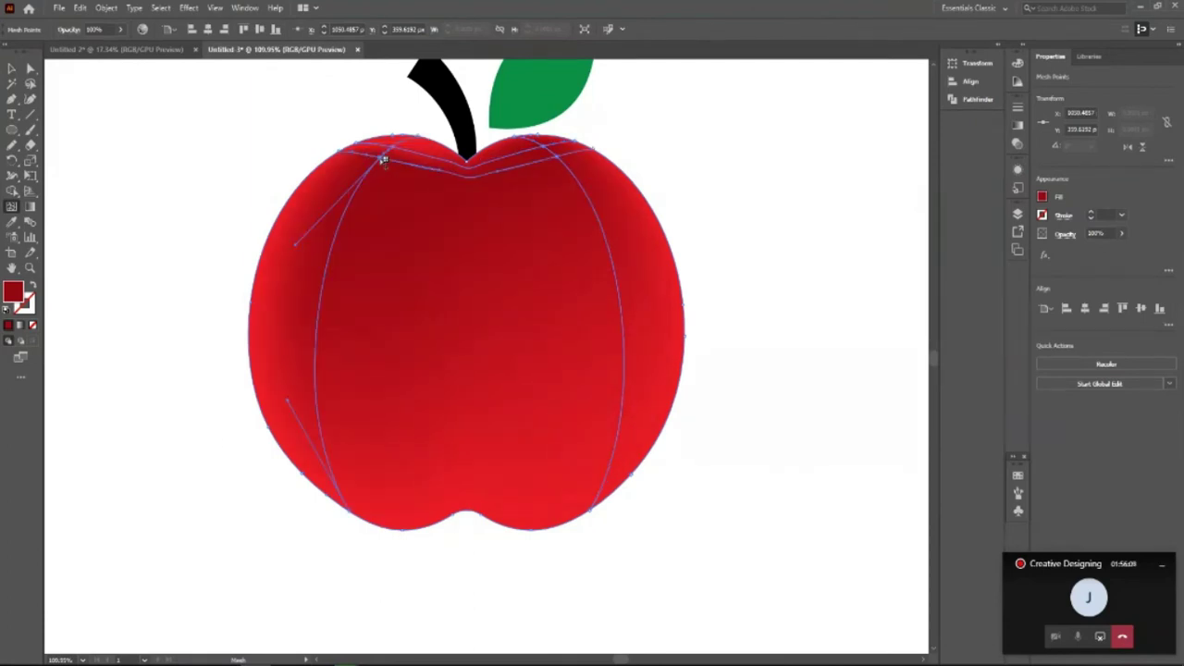
key(v)
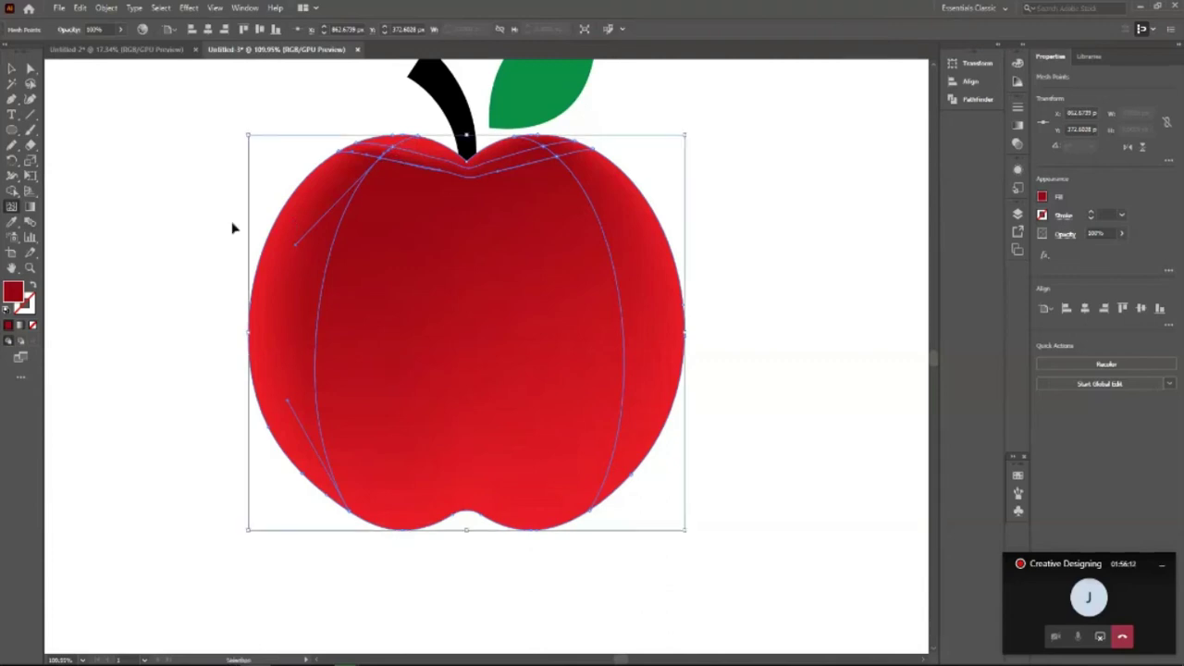
key(ctrl+z)
key(ctrl+z)
key(ctrl+z)
Step: Add a mesh point near the upper-left edge of the apple body and set its fill to a darker red
click(11, 70)
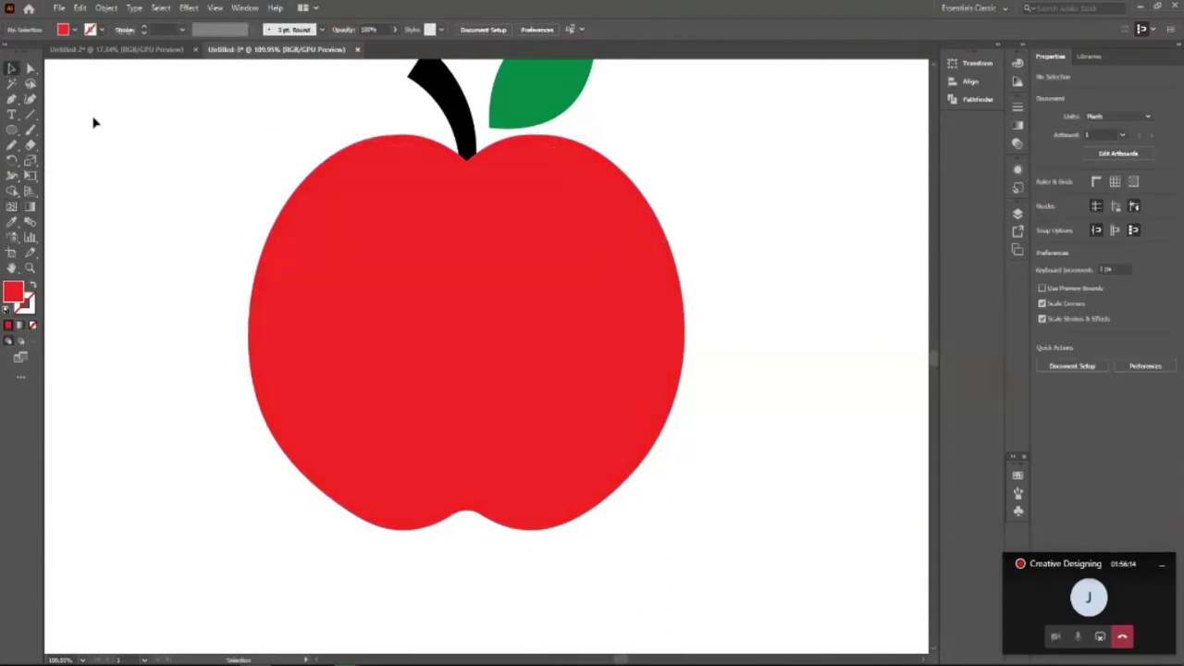
click(497, 305)
click(11, 206)
click(383, 156)
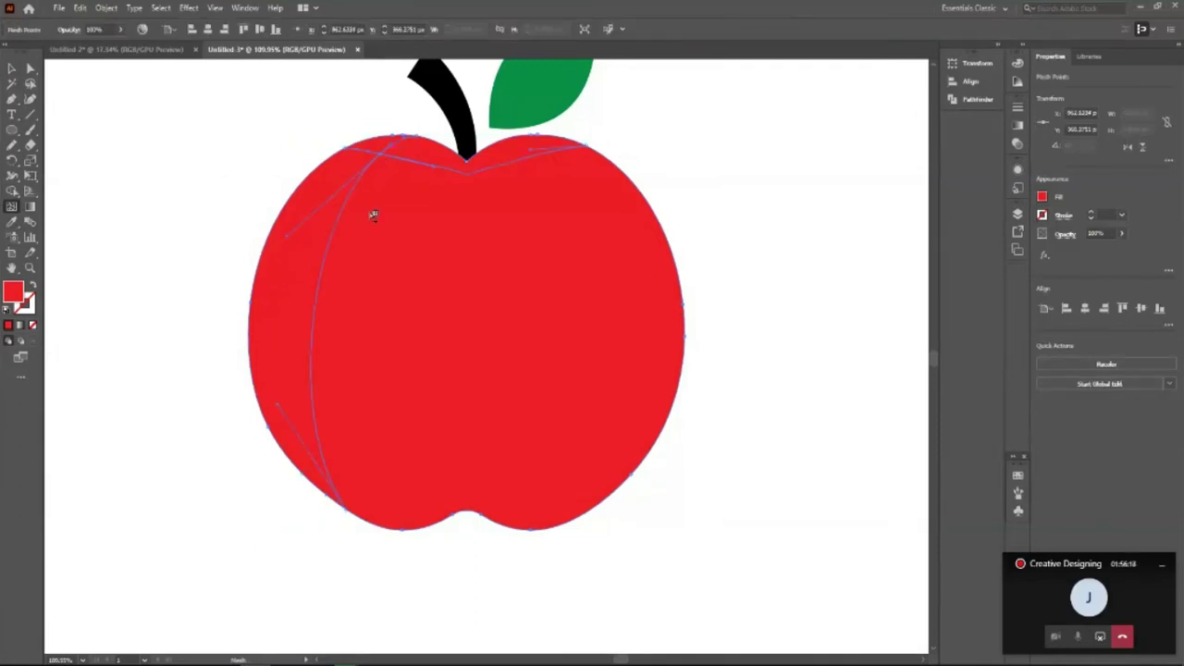
key(ctrl+z)
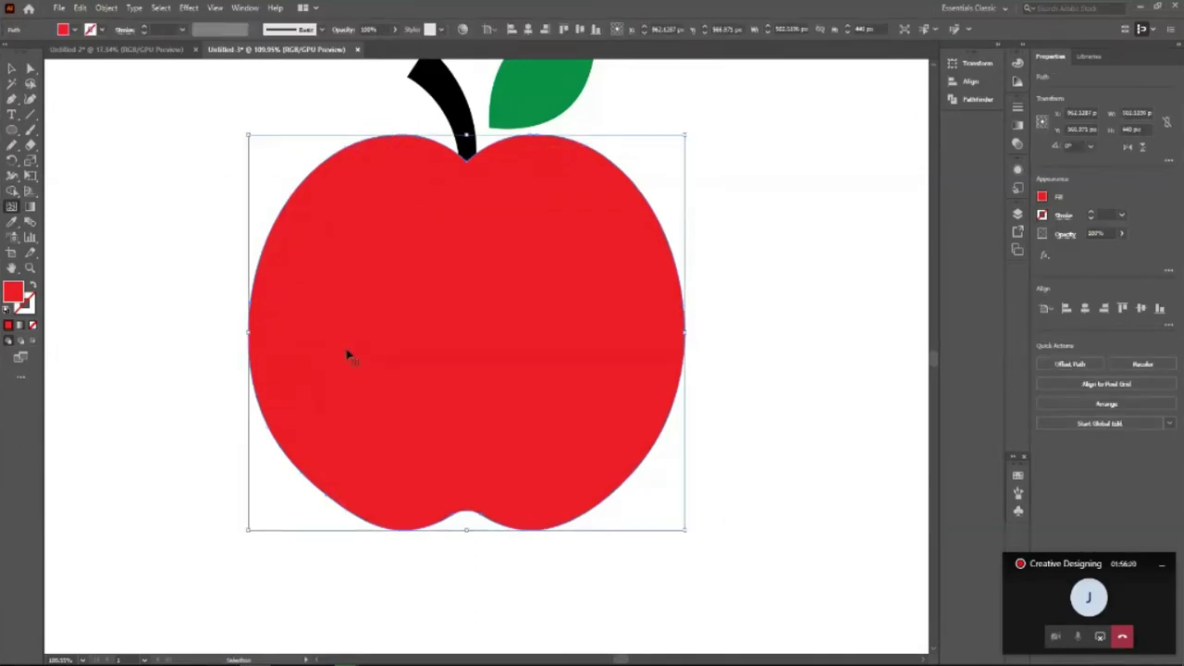
key(ctrl+z)
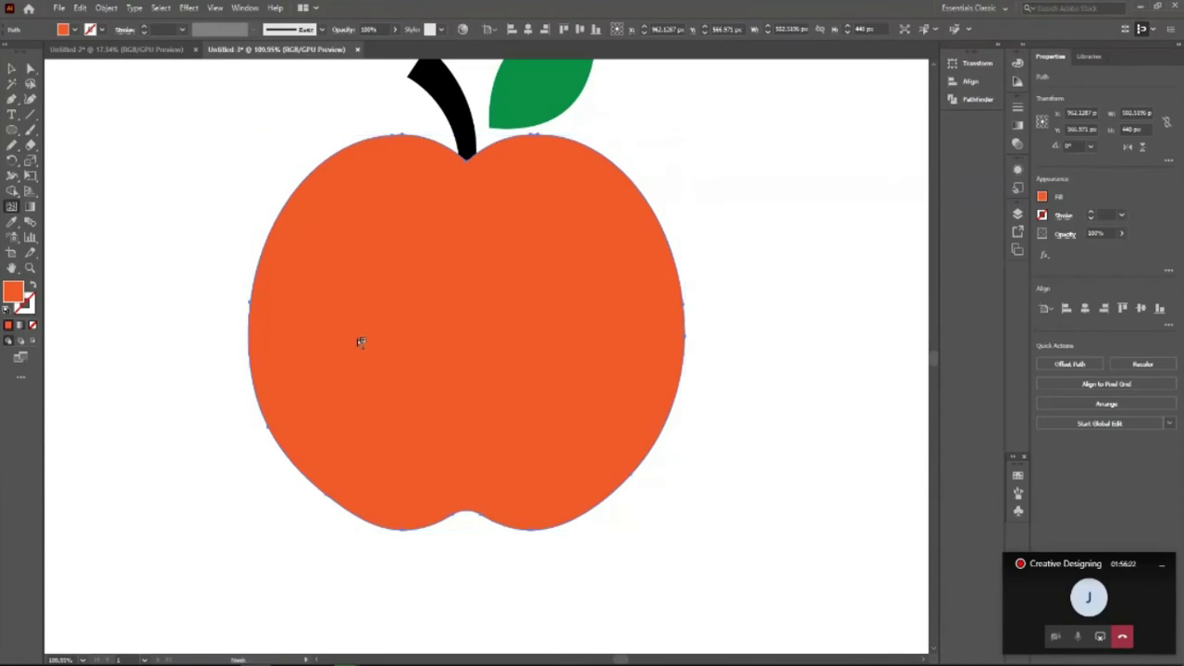
key(ctrl+shift+z)
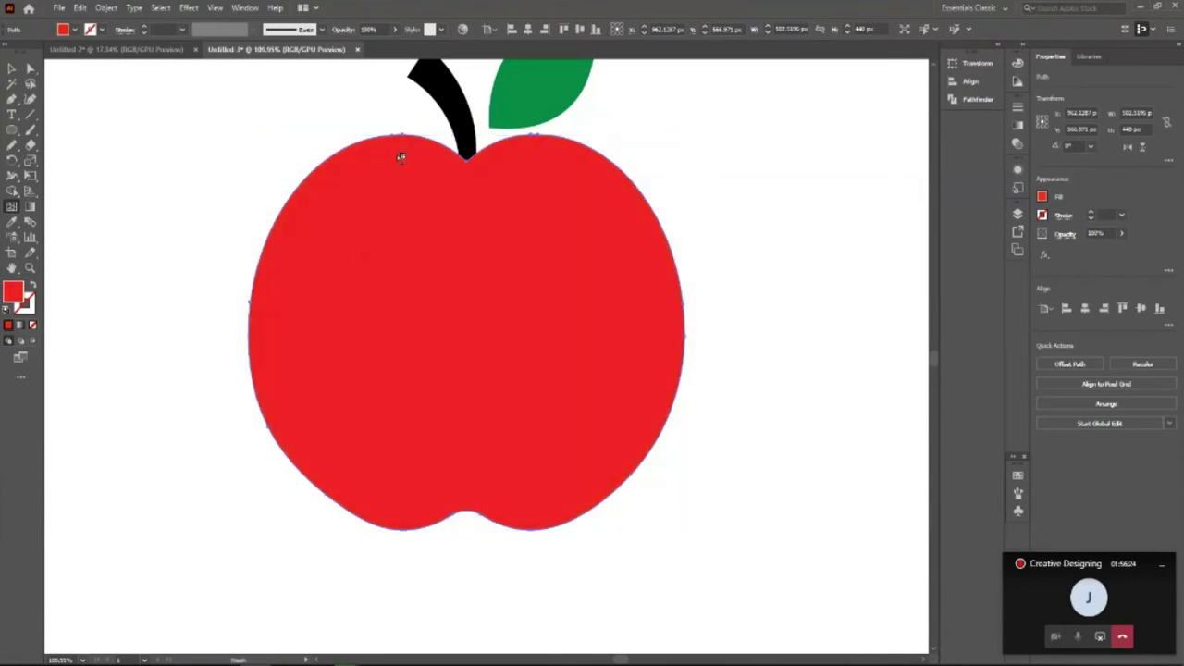
click(381, 153)
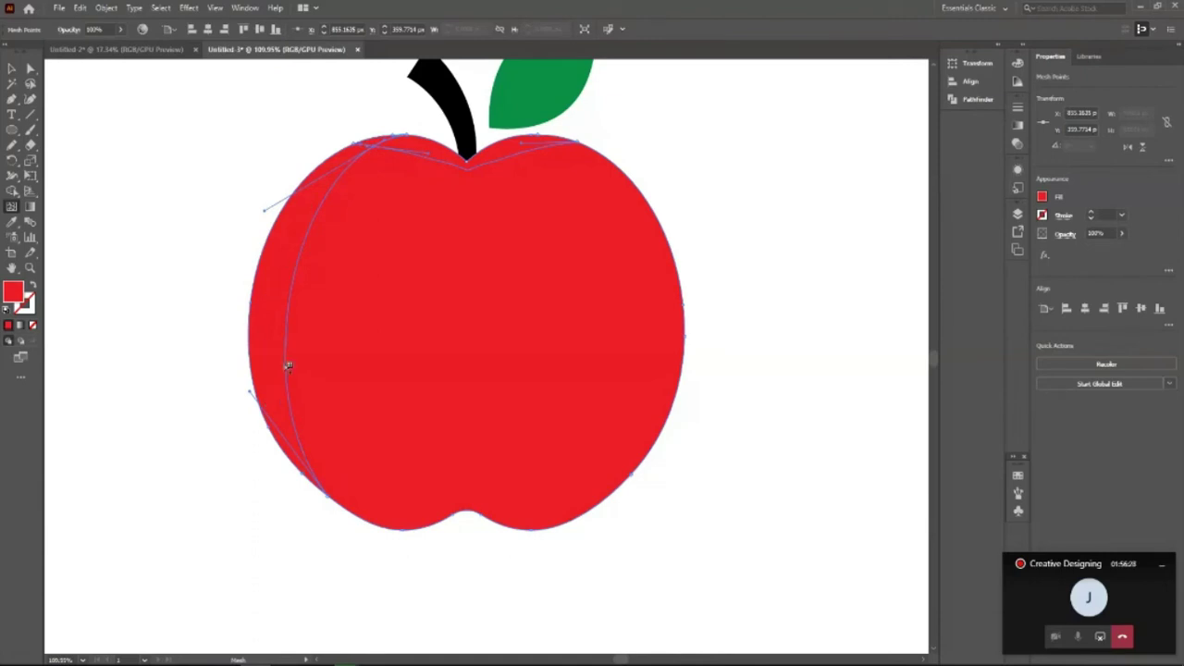
double_click(15, 293)
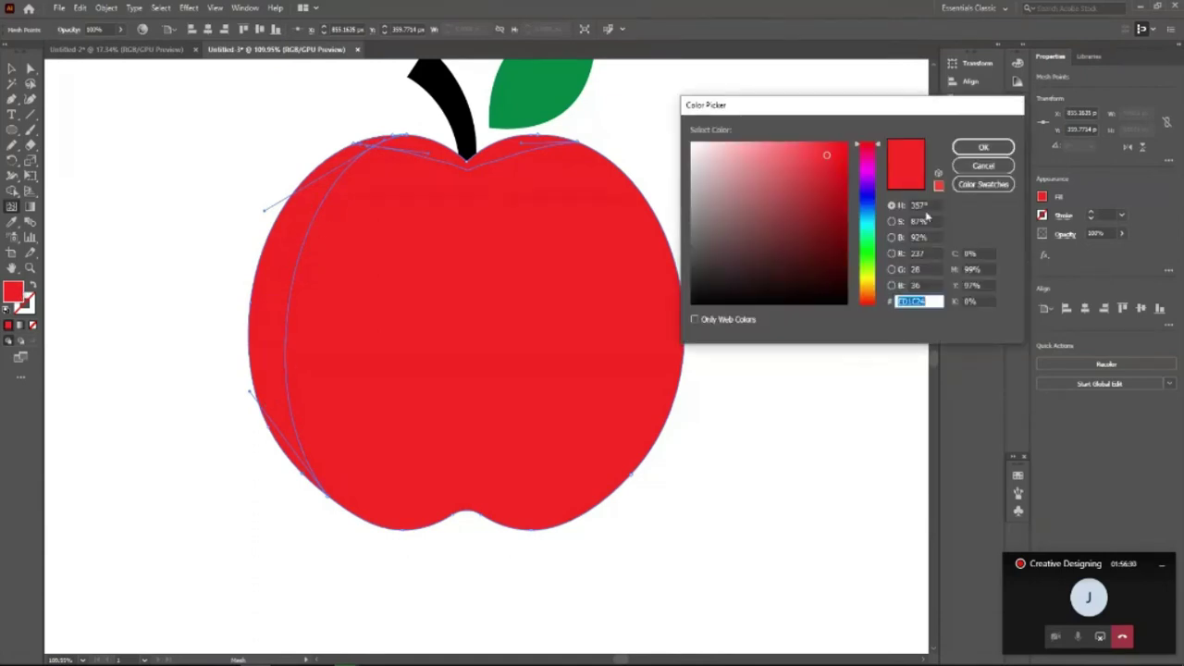
click(835, 185)
key(Return)
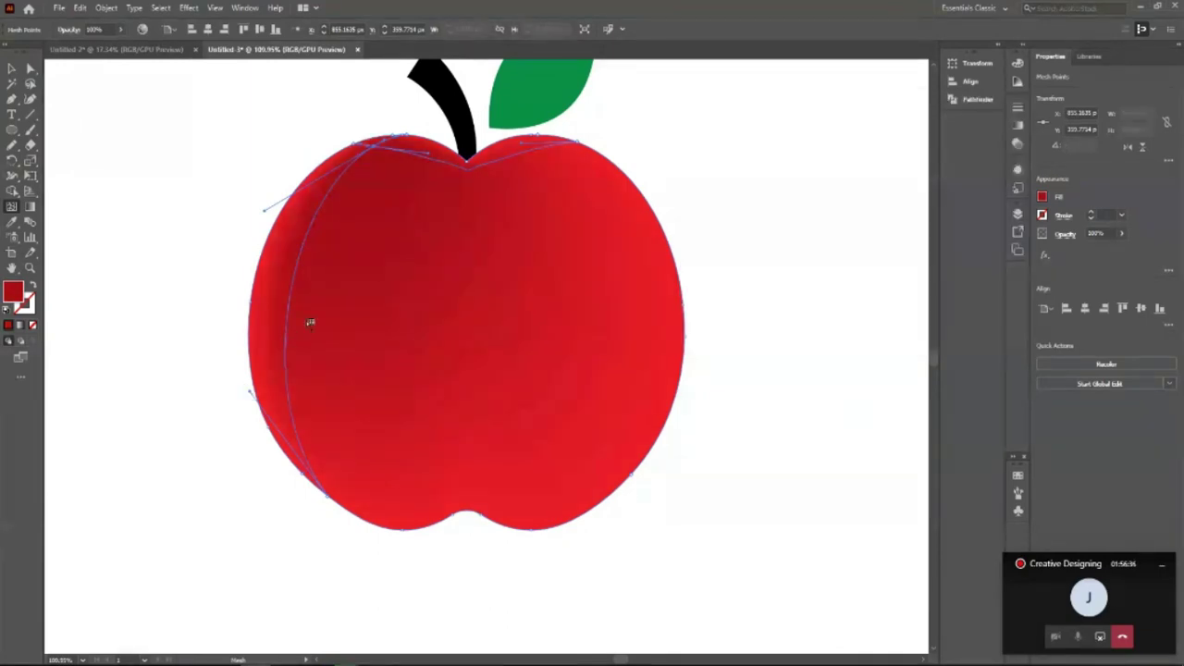
Step: Add dark red mesh points on both upper lobes, along the left and right edges, and on the lower-left lobe
click(559, 167)
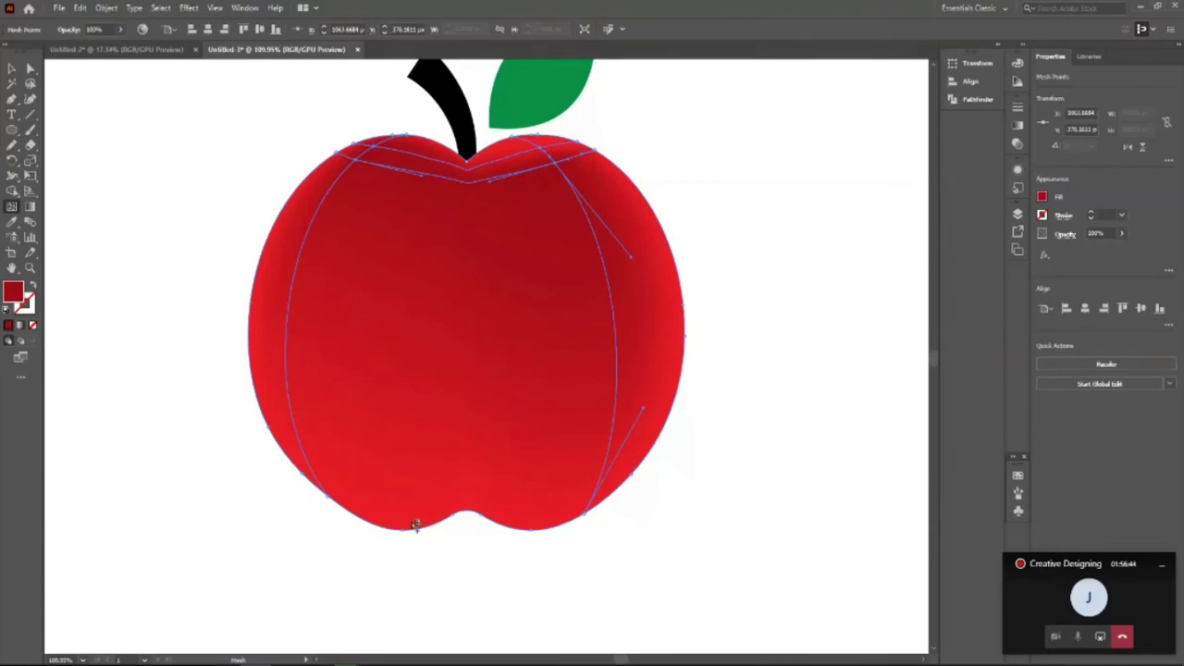
click(388, 170)
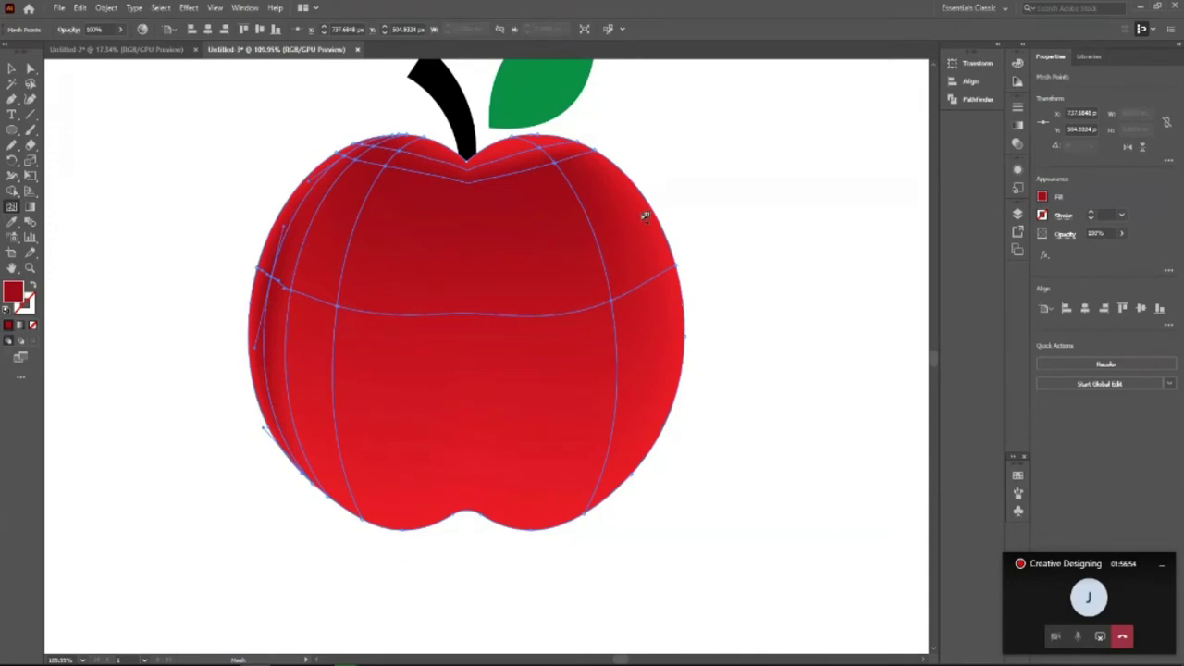
click(583, 159)
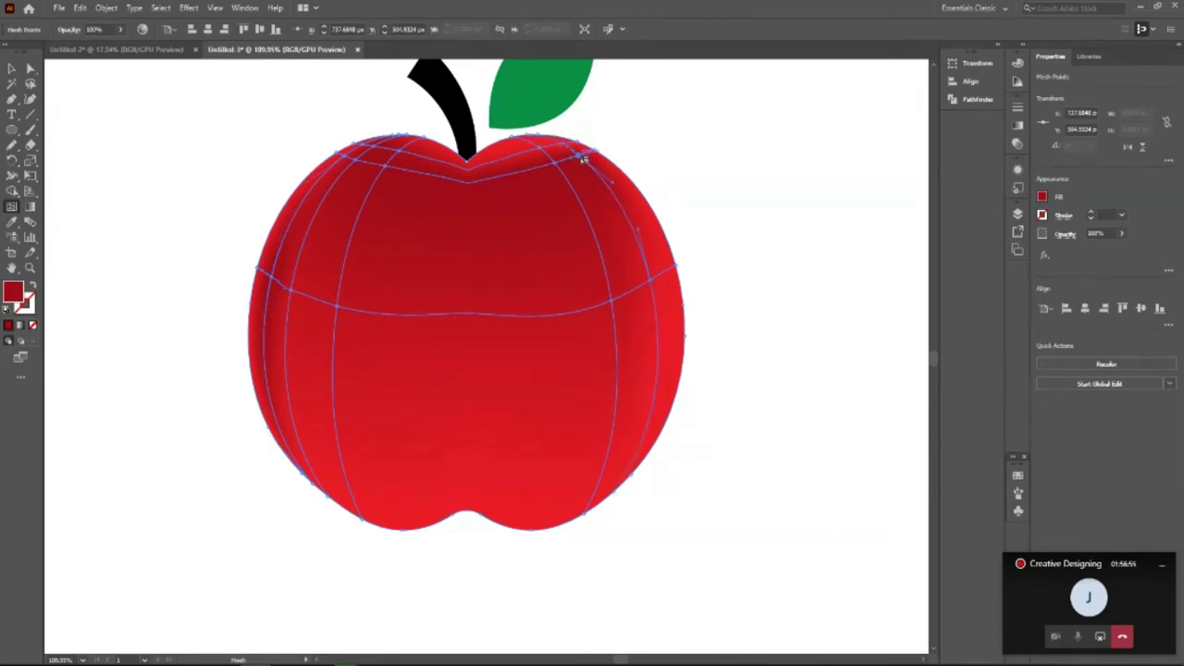
click(667, 301)
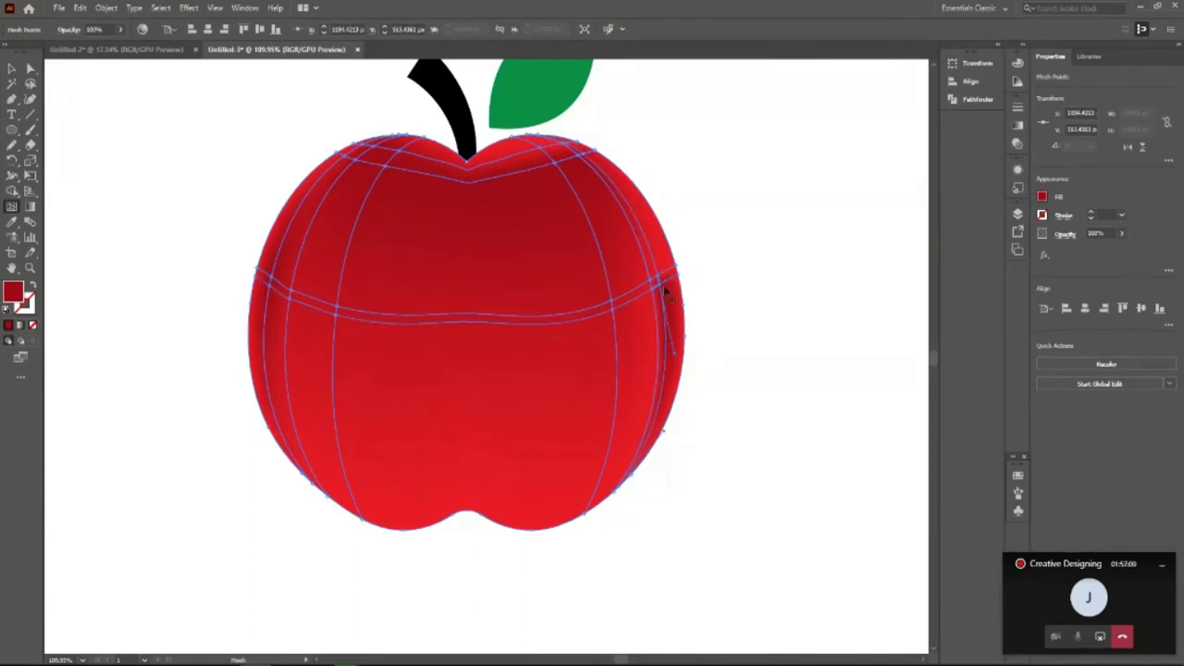
key(ctrl+z)
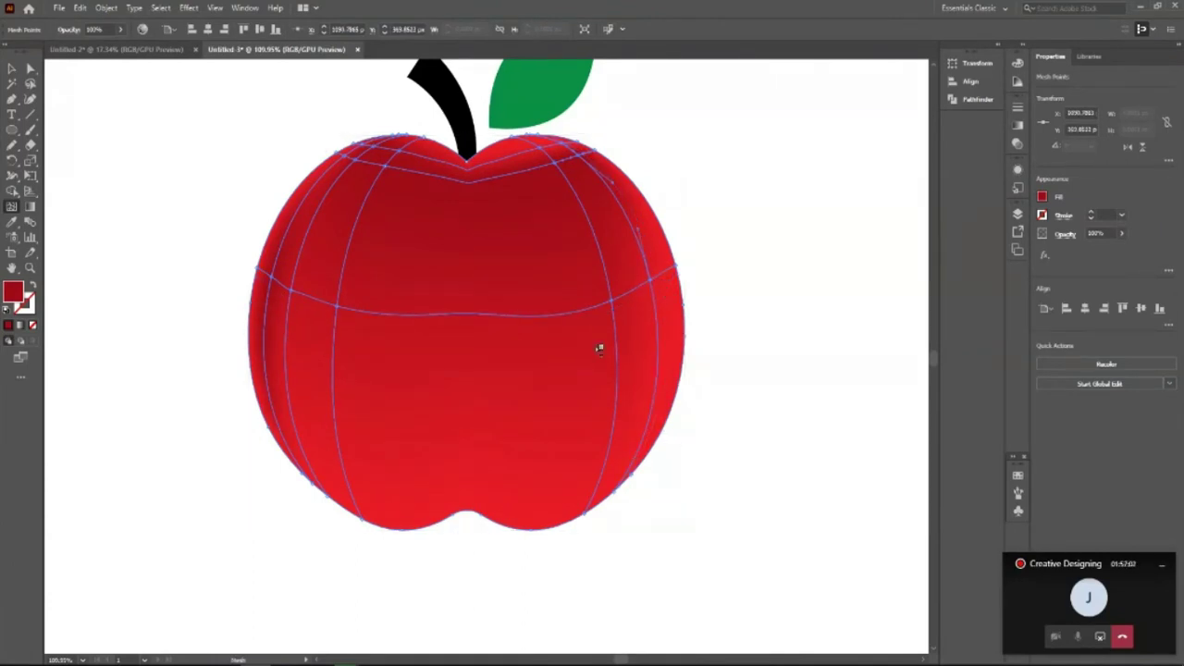
click(369, 495)
Step: Try extra mesh points on the apple's lower-right lobe and lower middle, and undo them
click(539, 471)
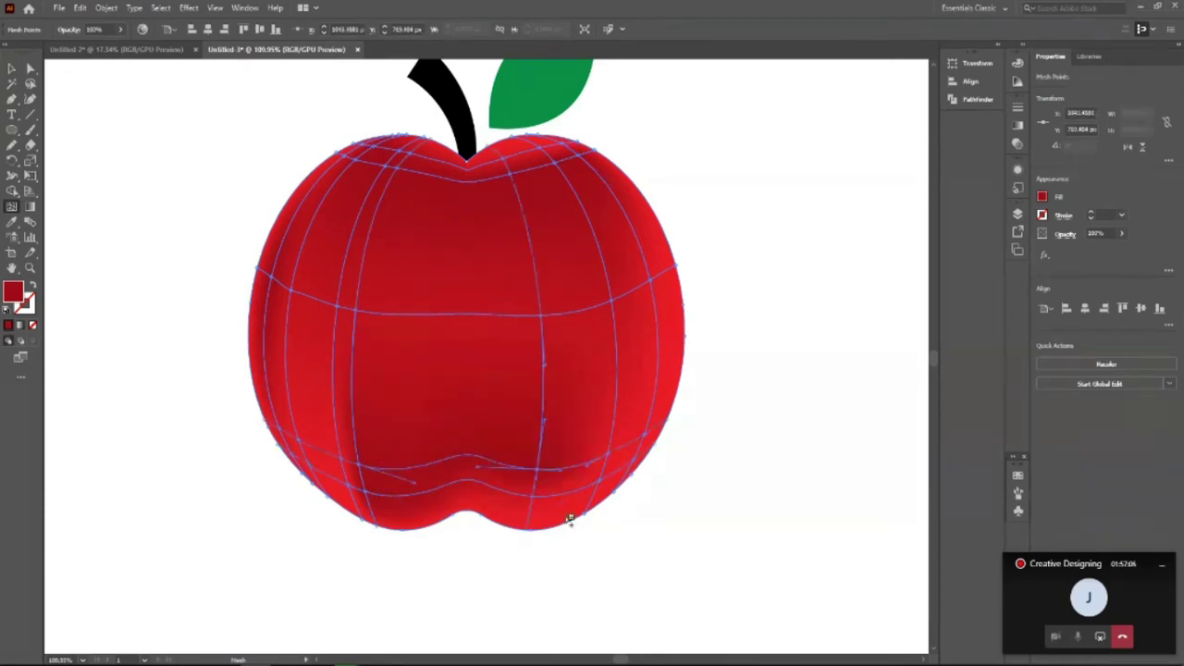
click(558, 508)
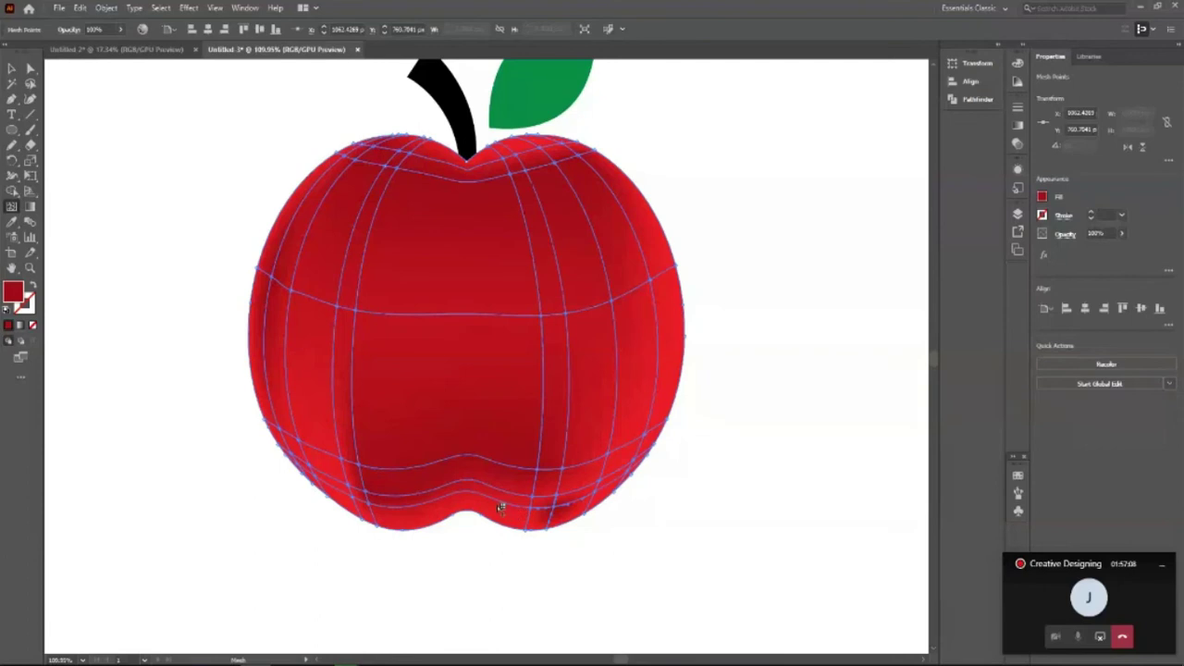
key(ctrl+z)
key(ctrl+z)
key(ctrl+z)
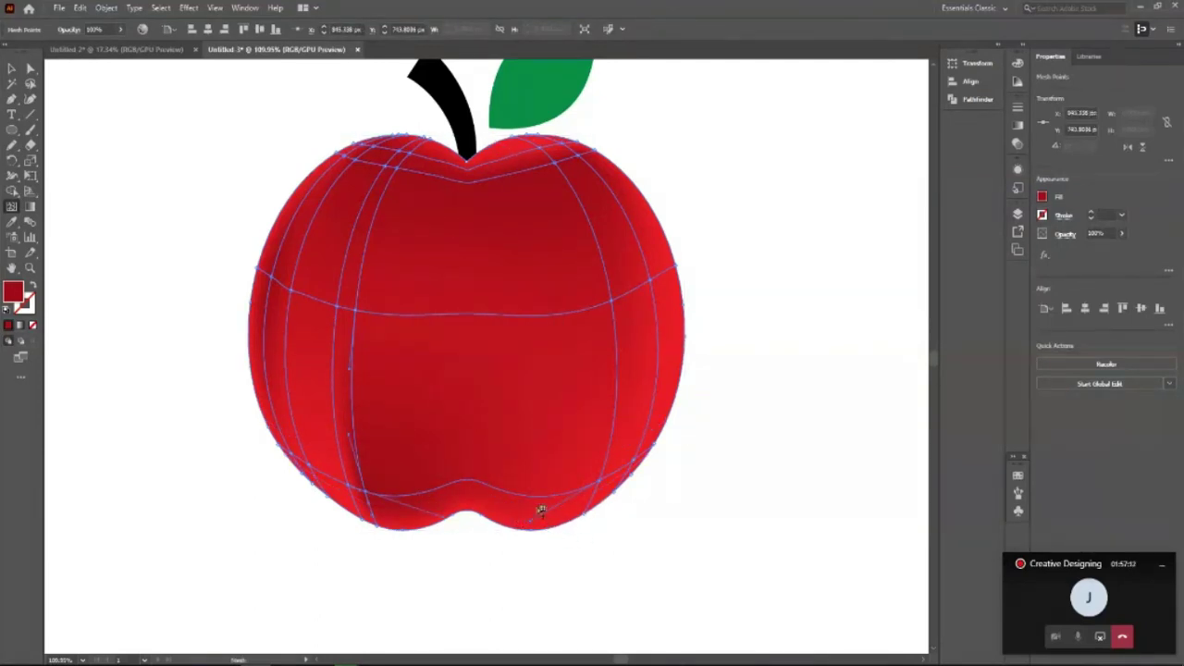
click(417, 470)
key(ctrl+z)
Step: Add a mesh point on the apple's lower-right side and bend the mesh line between the lower points into an arch
click(585, 451)
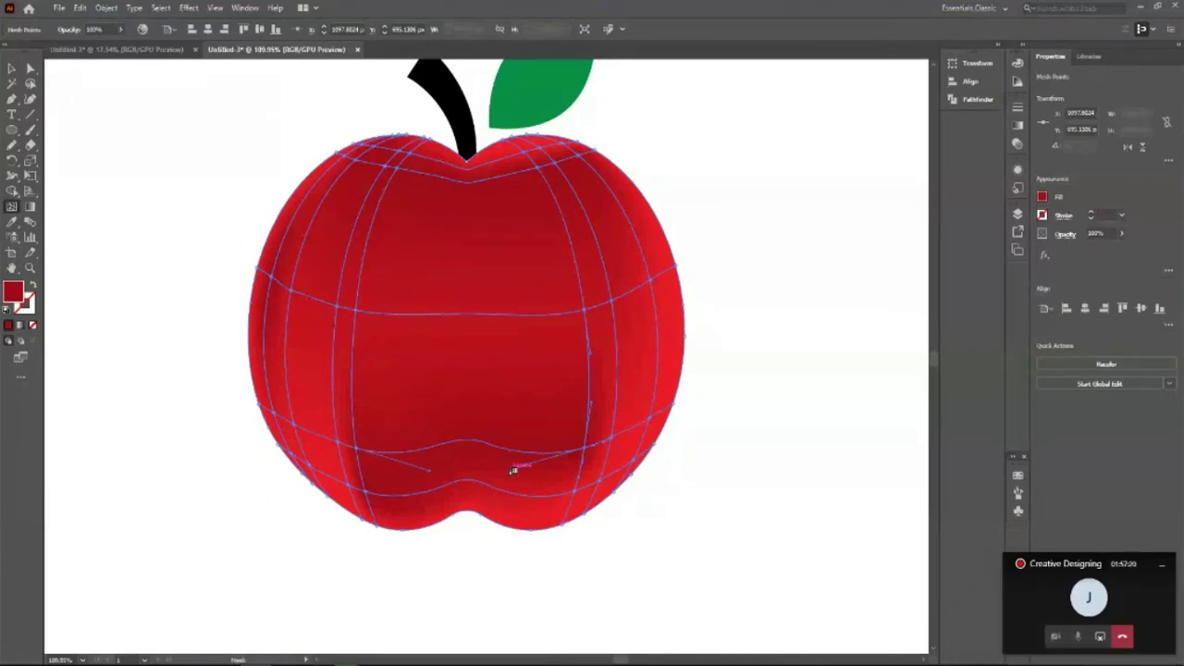
mouse_move(515, 473)
mouse_down()
mouse_move(516, 486)
mouse_move(520, 415)
mouse_move(501, 389)
mouse_up()
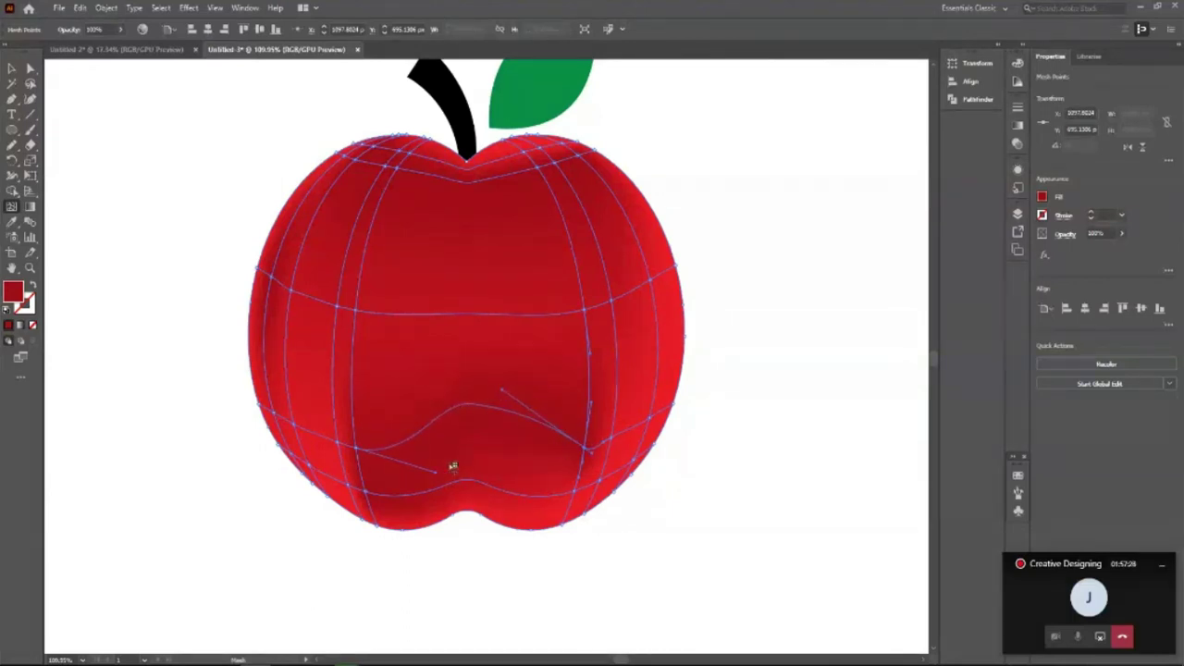
mouse_move(438, 476)
mouse_down()
mouse_move(407, 531)
mouse_move(391, 510)
mouse_up()
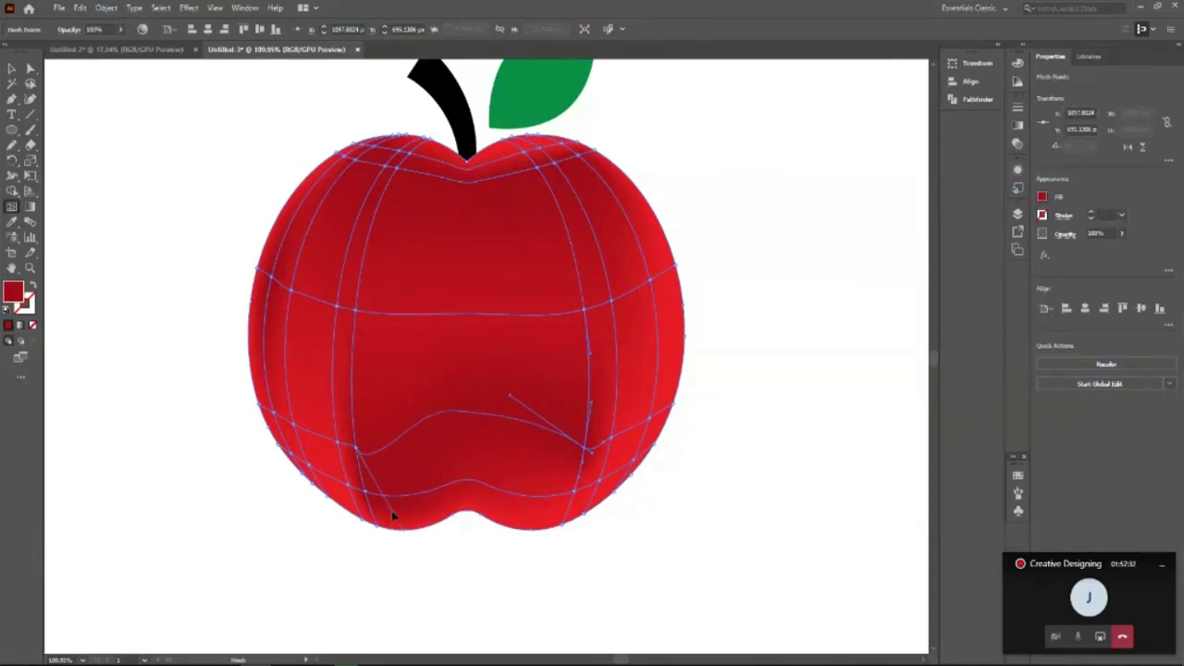
Step: Try adding a mesh point on the apple's lower-left side and undo it
click(312, 401)
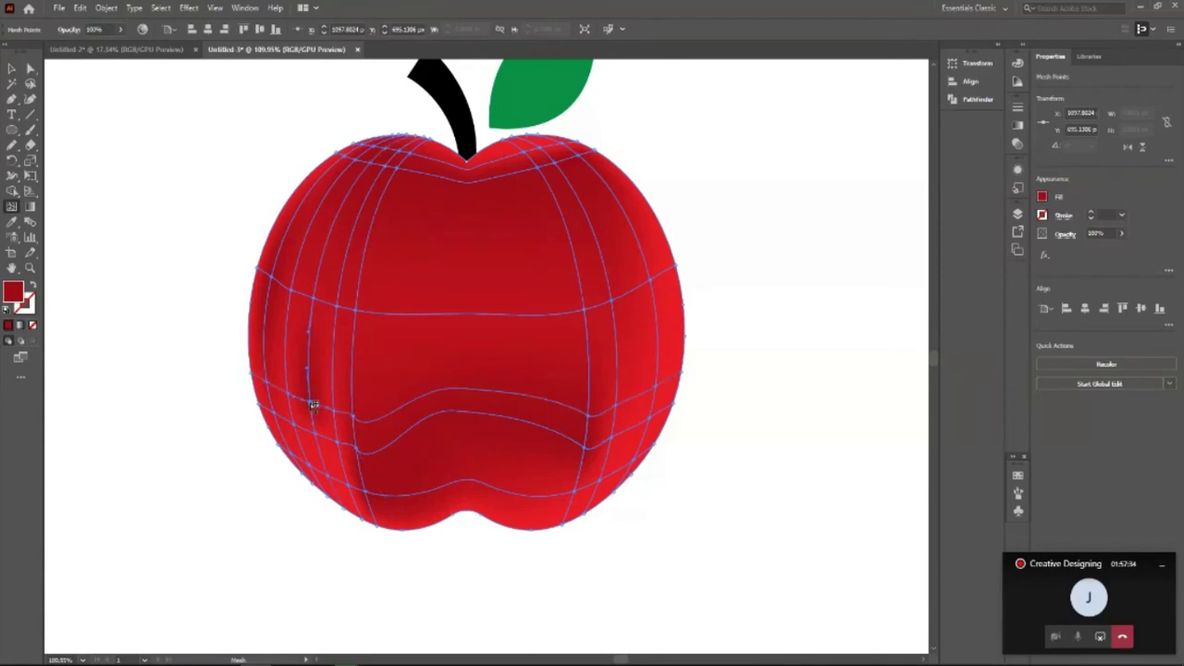
key(v)
key(ctrl+z)
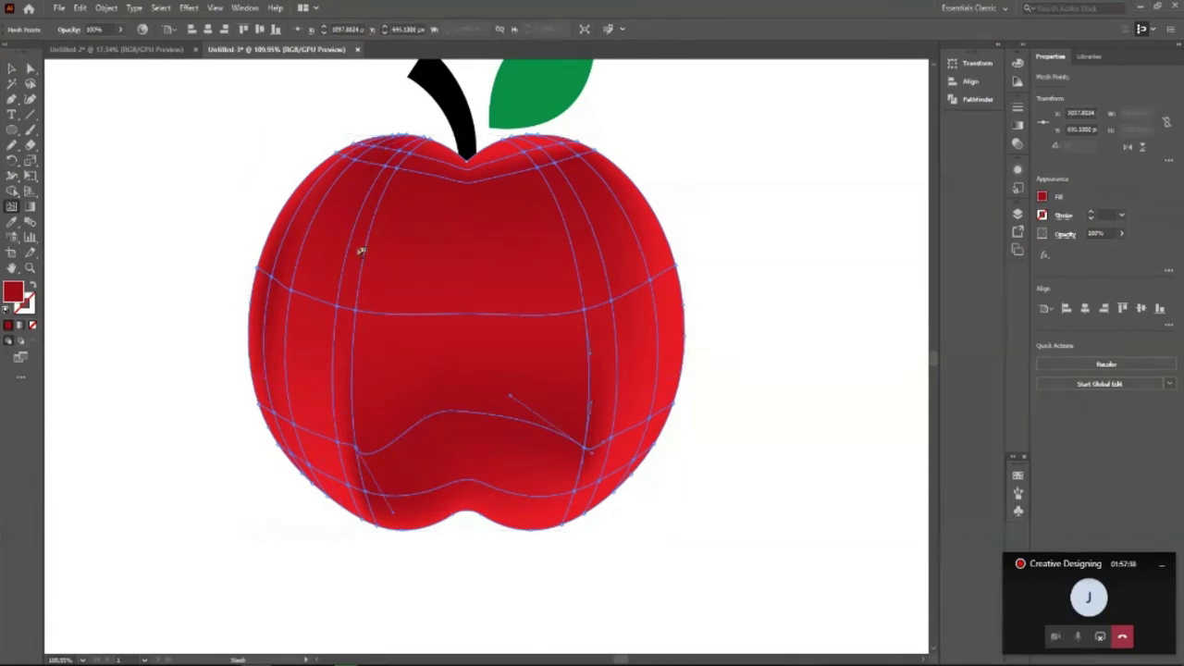
Step: Reshape the mesh line across the apple's middle and bend the lines running from the upper-left mesh point inward and downward
click(586, 310)
drag(513, 330, 440, 331)
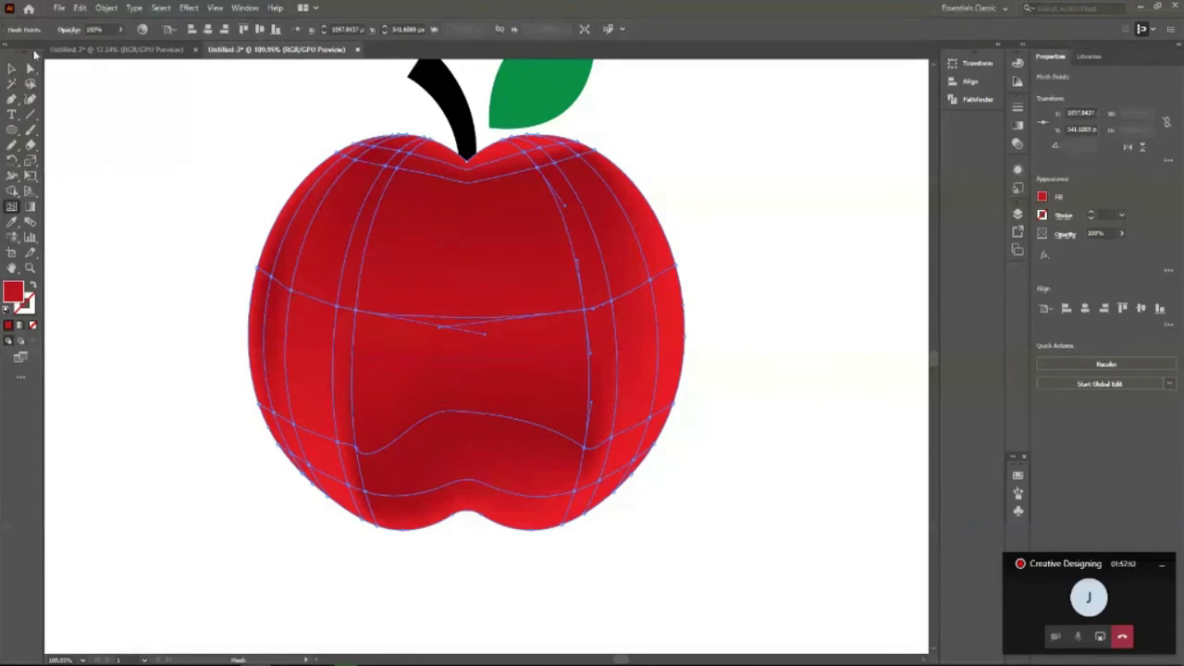
click(30, 69)
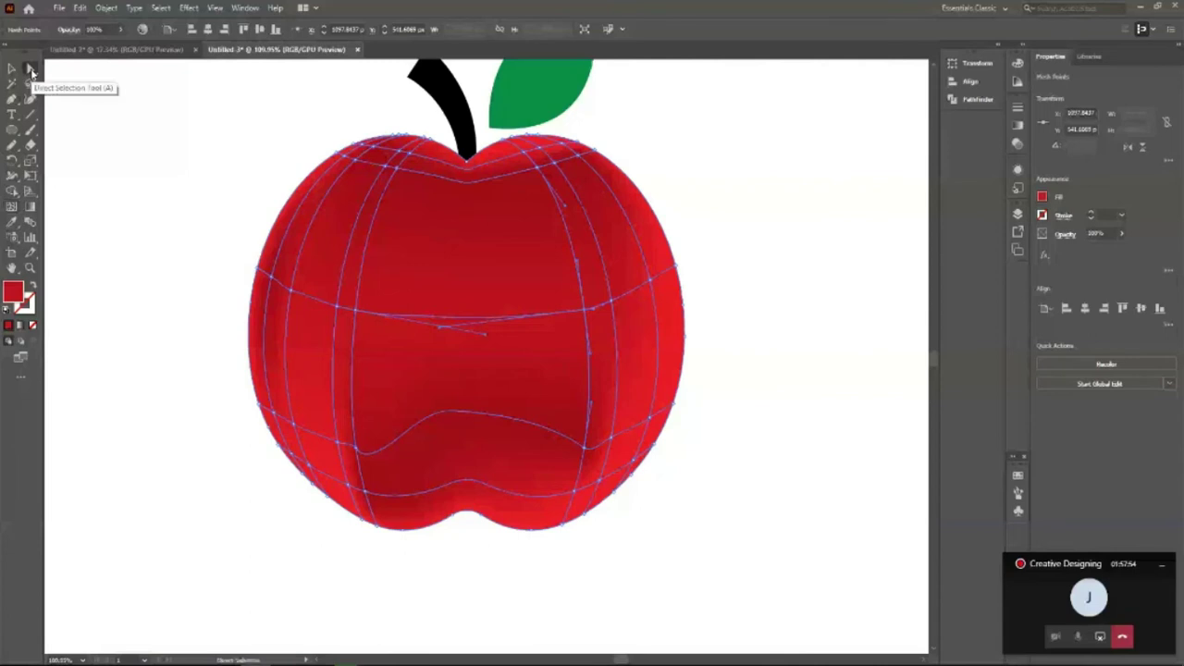
click(423, 174)
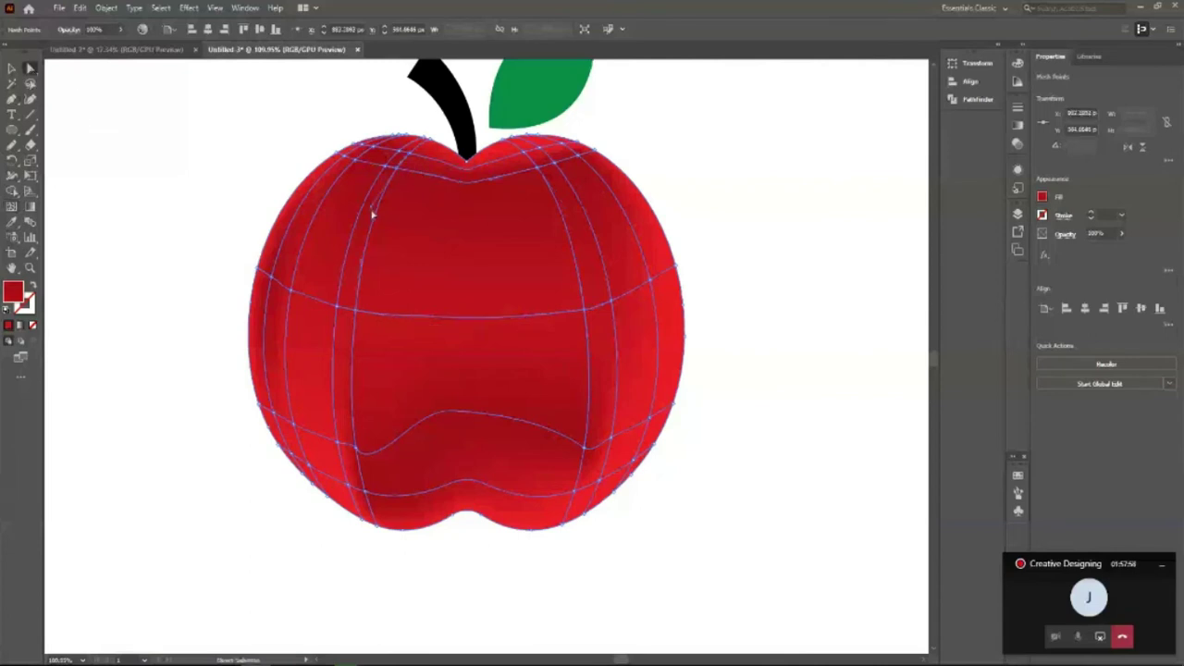
drag(373, 214, 437, 243)
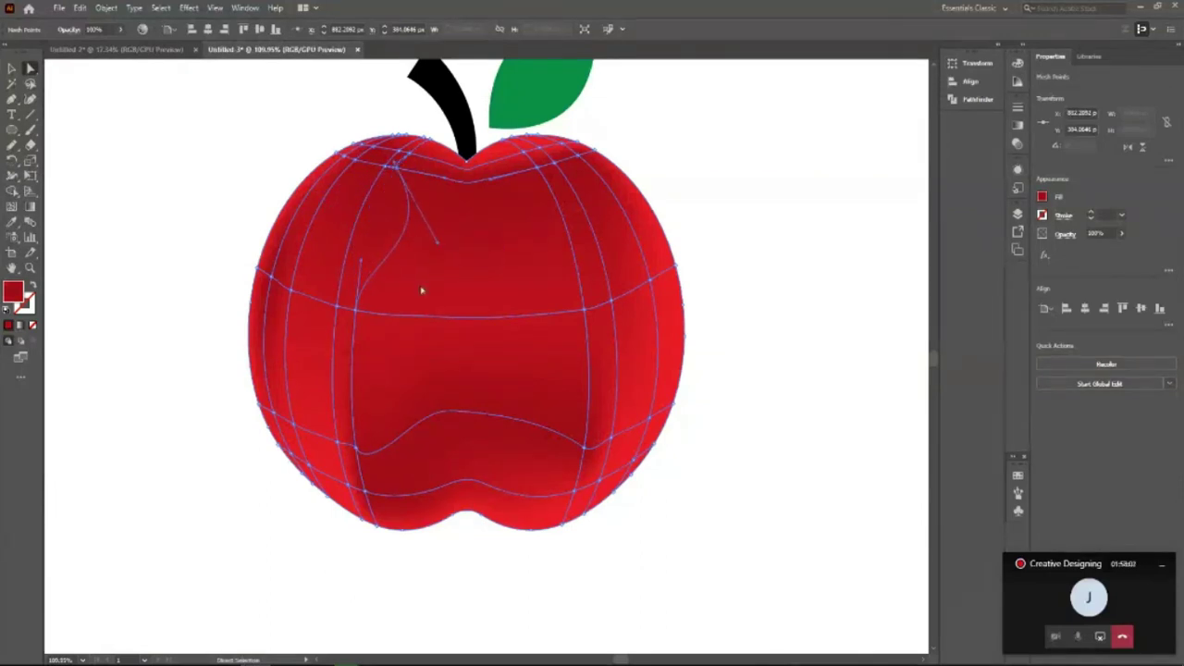
drag(444, 183, 468, 192)
Step: Bend the topmost mesh line upward at the stem dip using its upper-left and upper-right points, and deselect the apple
click(492, 166)
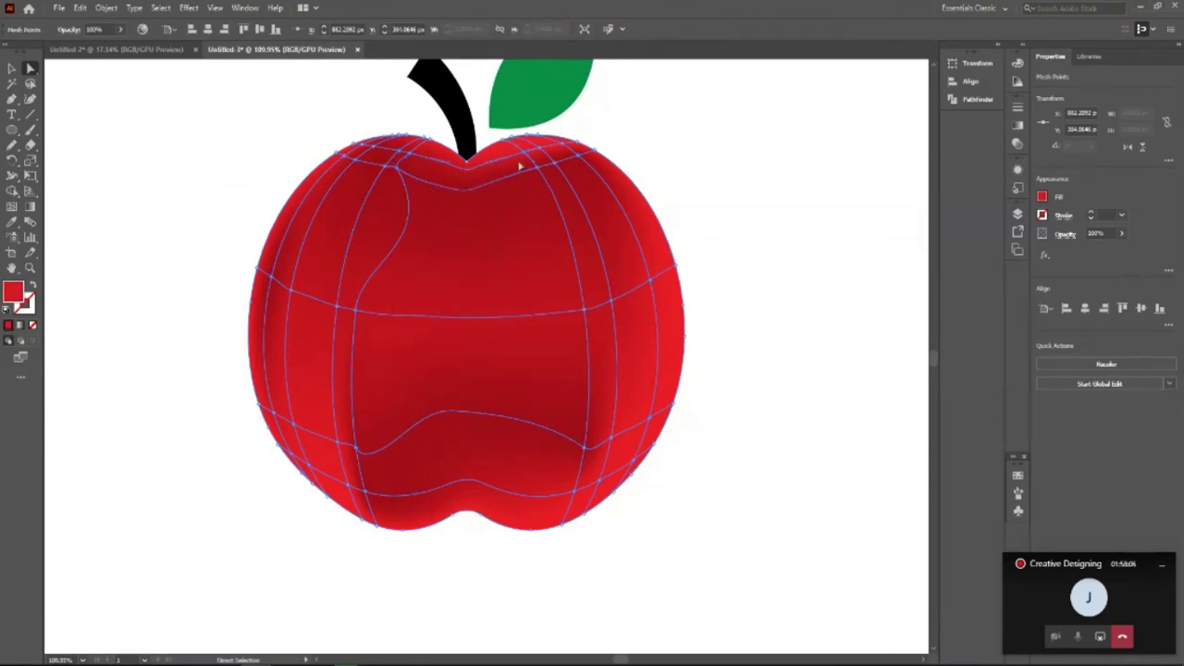
drag(485, 168, 505, 111)
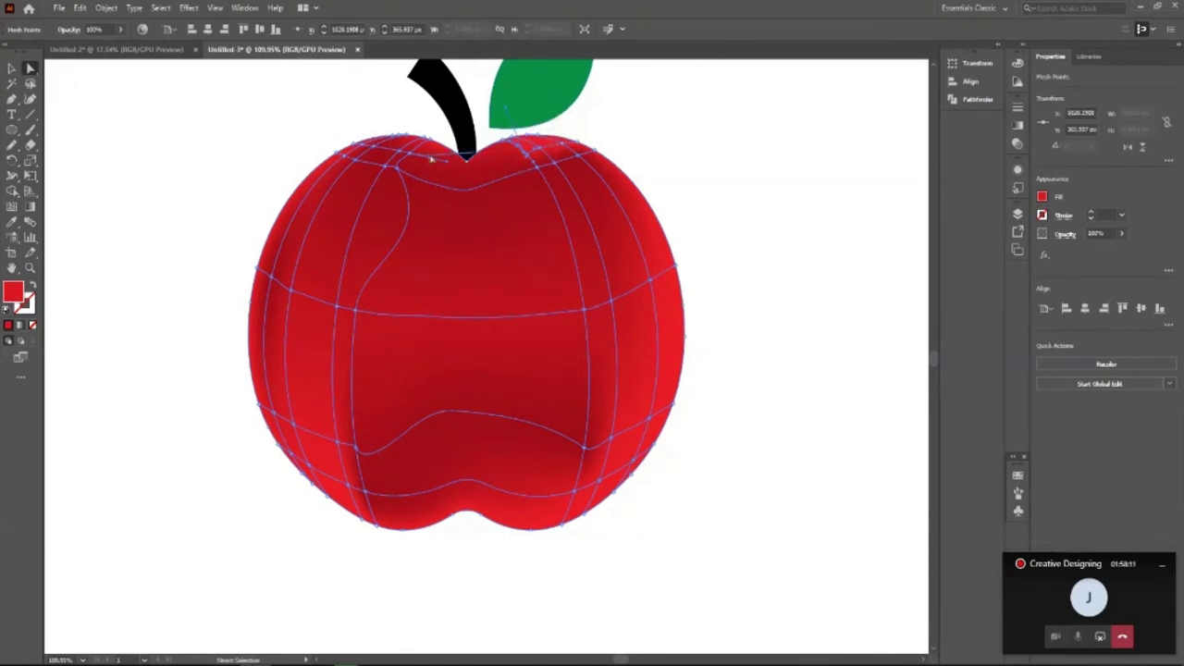
drag(413, 155, 425, 135)
mouse_move(539, 150)
mouse_down()
mouse_move(547, 134)
mouse_move(539, 168)
mouse_move(551, 148)
mouse_up()
click(746, 256)
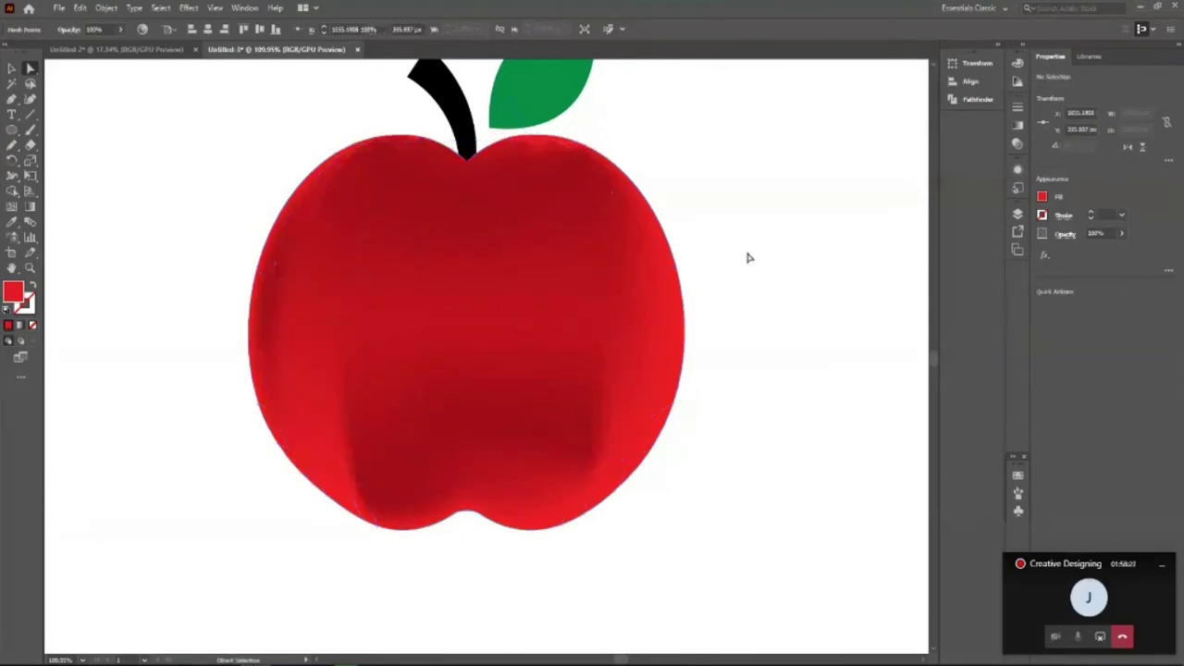
Step: Reselect the apple's mesh and undo the recent reshaping of its upper and middle mesh lines
click(550, 168)
click(740, 359)
click(571, 265)
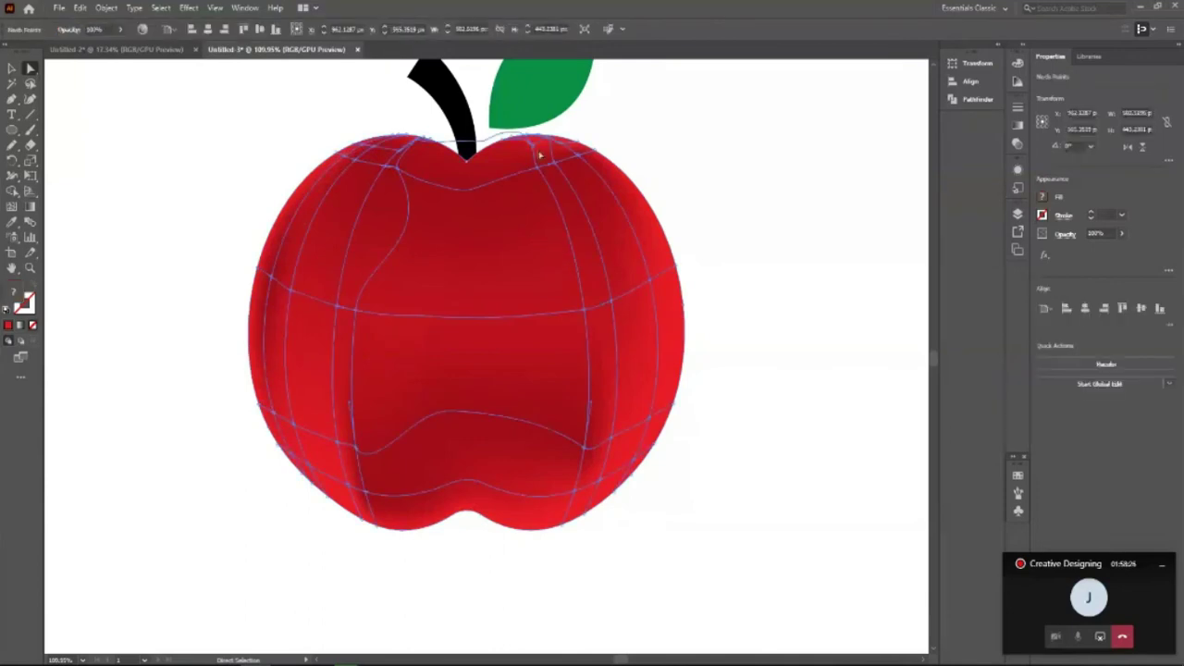
key(v)
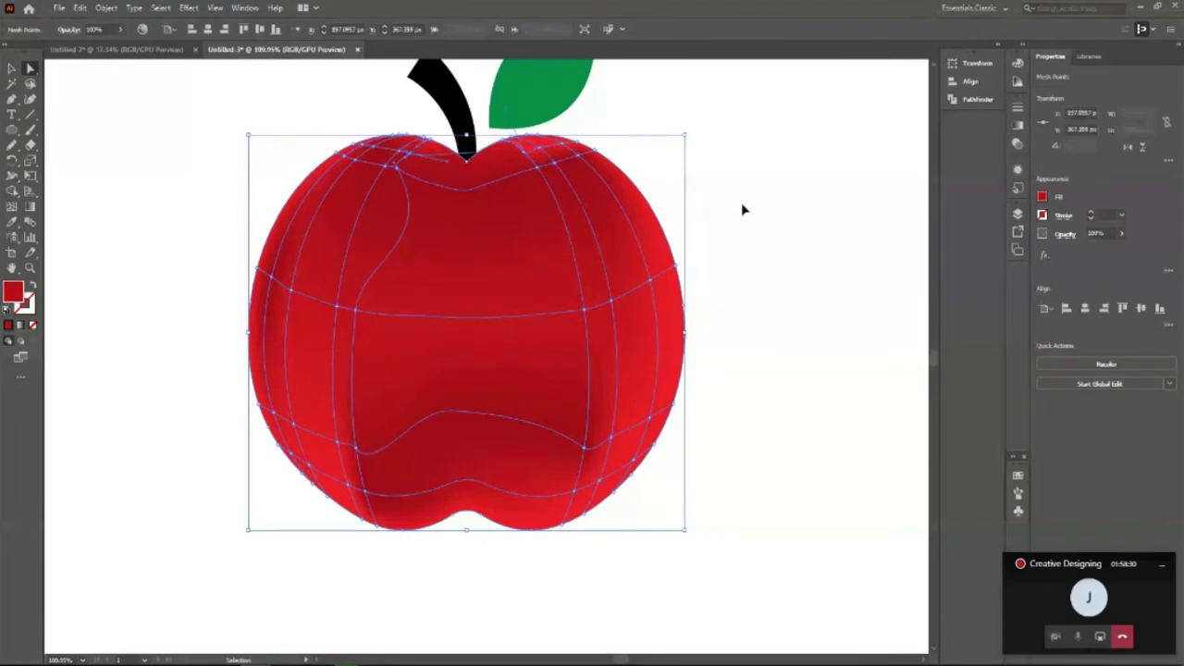
key(a)
click(832, 444)
key(v)
key(ctrl+a)
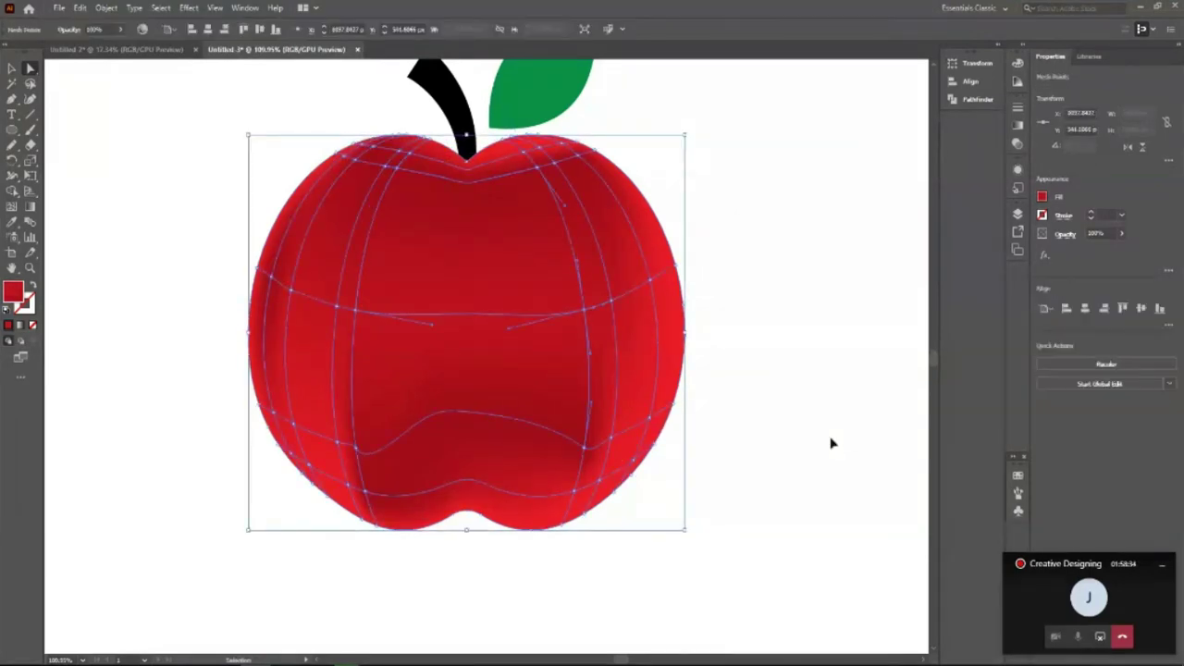
Step: Examine the apple's shading from close up and at full artboard size, with and without its mesh lines displayed
key(a)
click(801, 465)
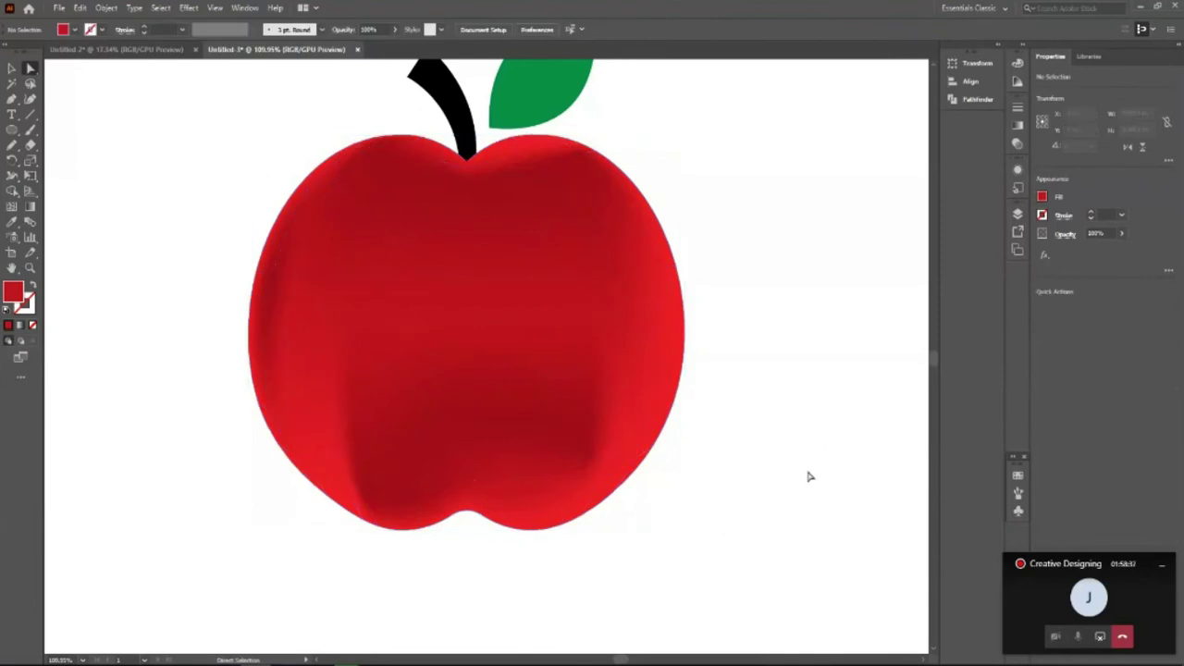
key(z)
drag(518, 354, 449, 354)
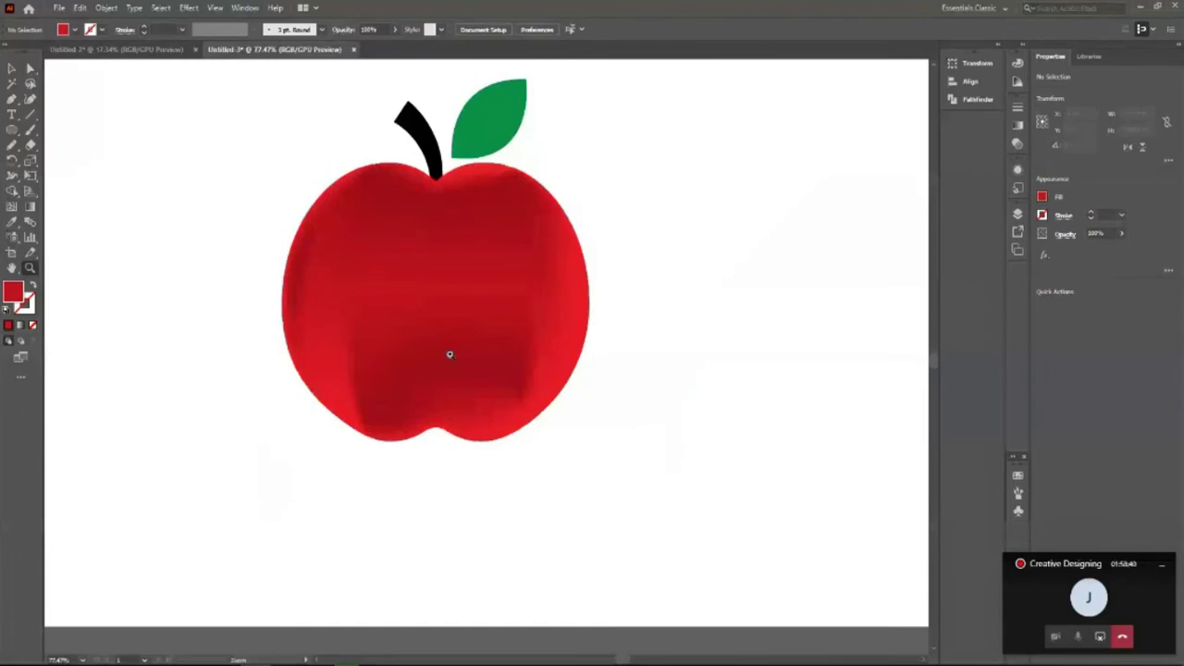
alt+click(393, 333)
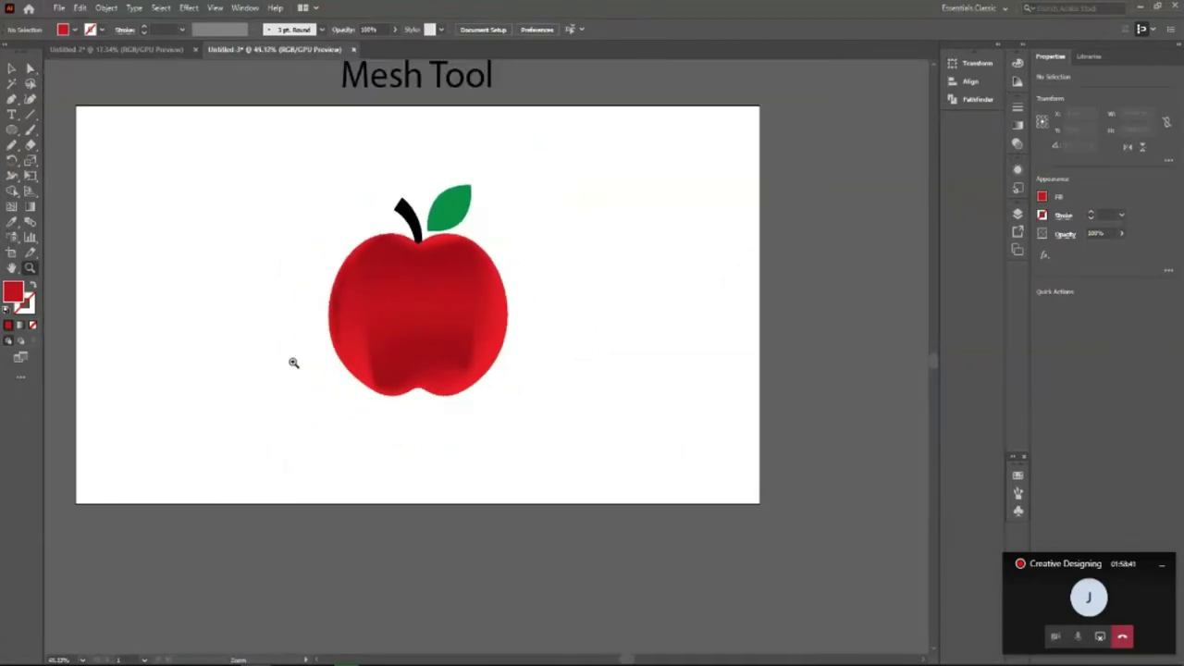
drag(294, 363, 518, 369)
click(280, 297)
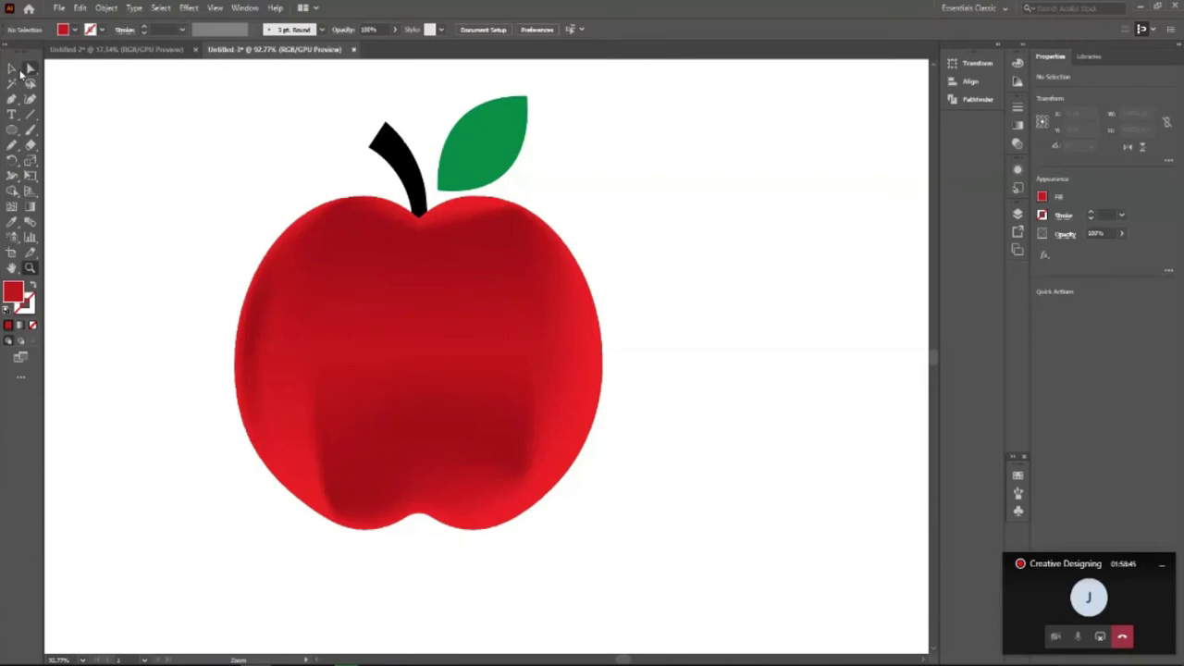
click(13, 69)
click(351, 311)
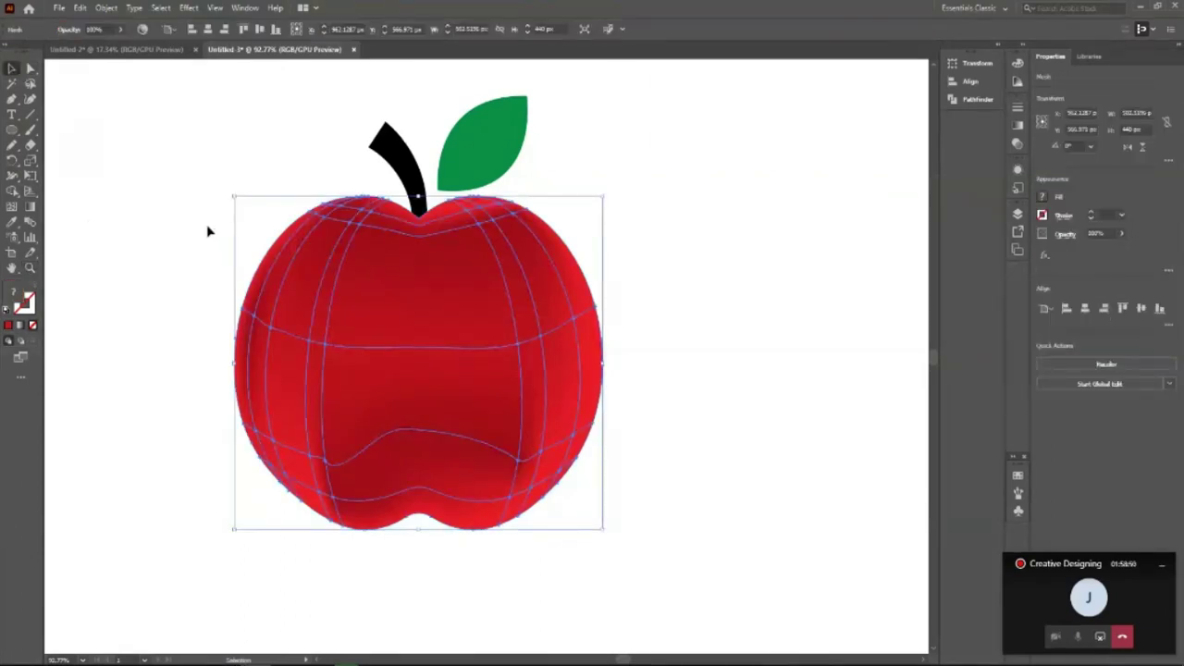
click(158, 209)
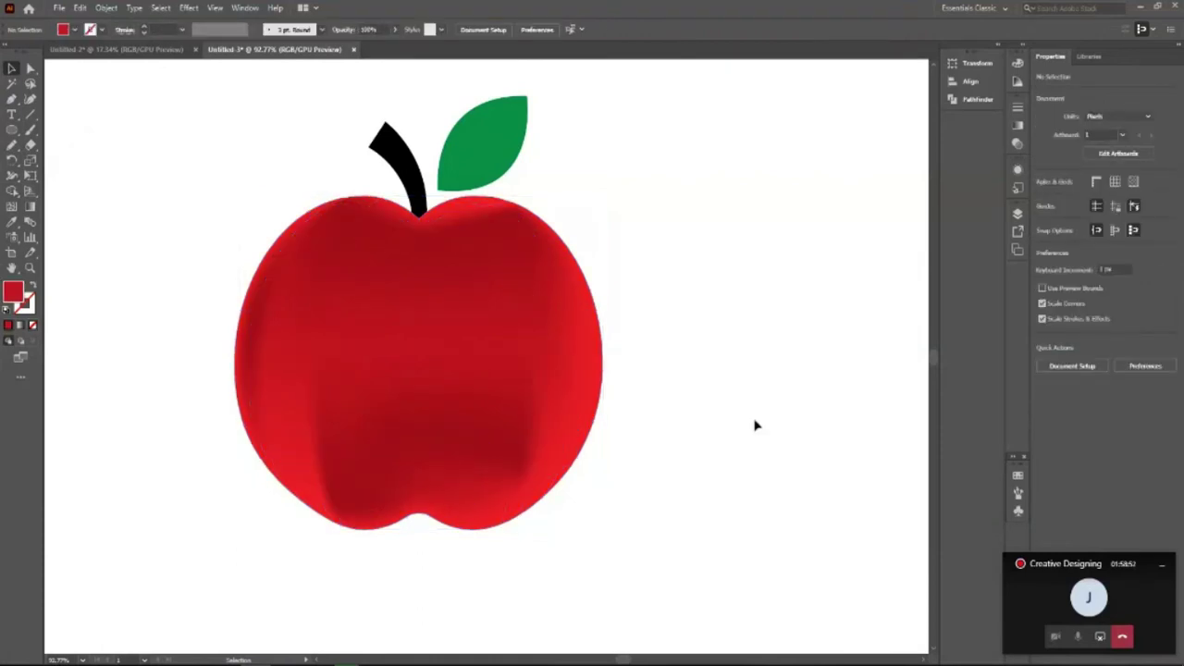
Step: Set the fill to pale pink (RGB 221, 195, 198) and add highlight mesh points in the apple's upper-left and lower-right interior
double_click(11, 293)
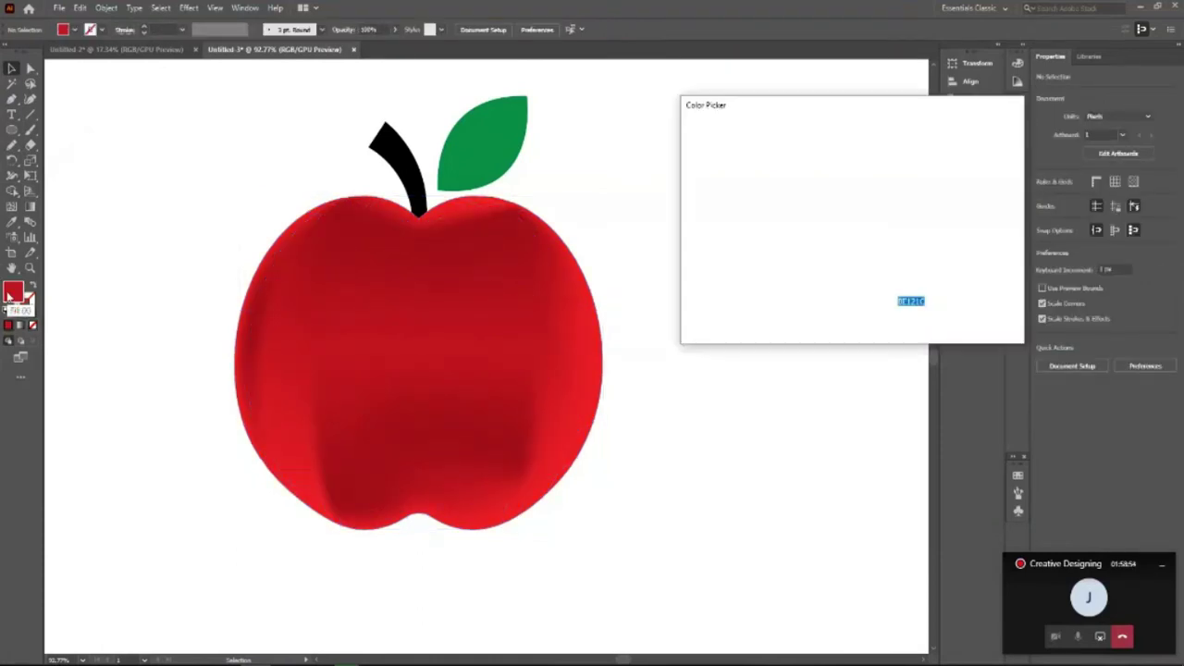
click(718, 173)
drag(718, 173, 708, 159)
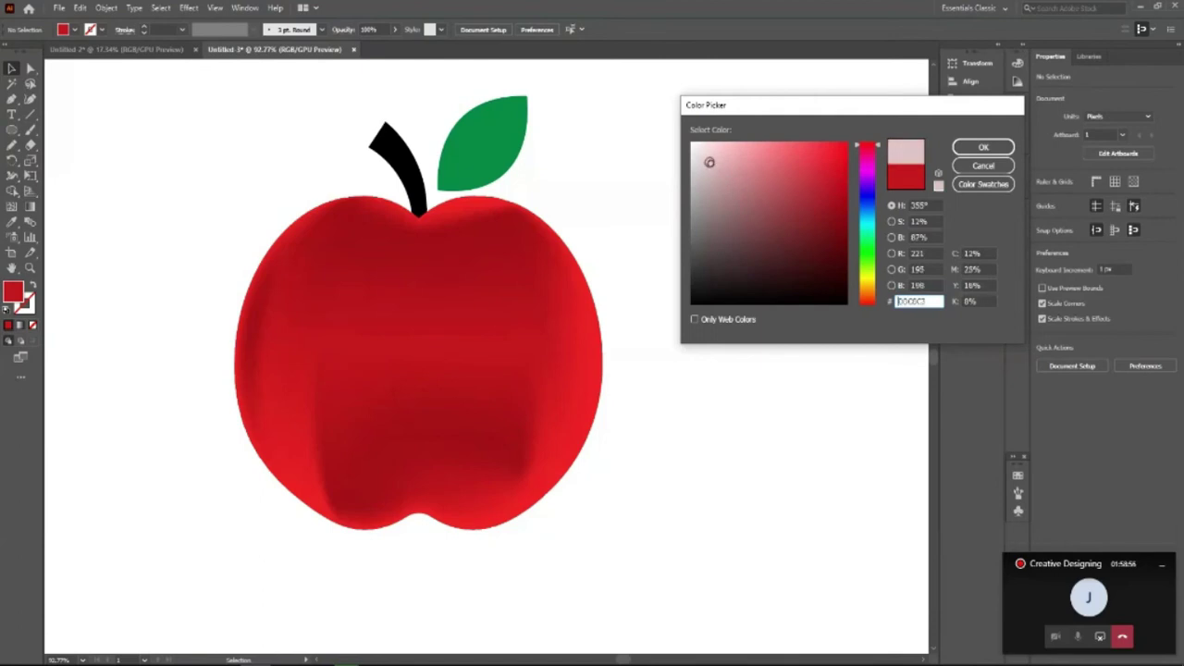
click(983, 147)
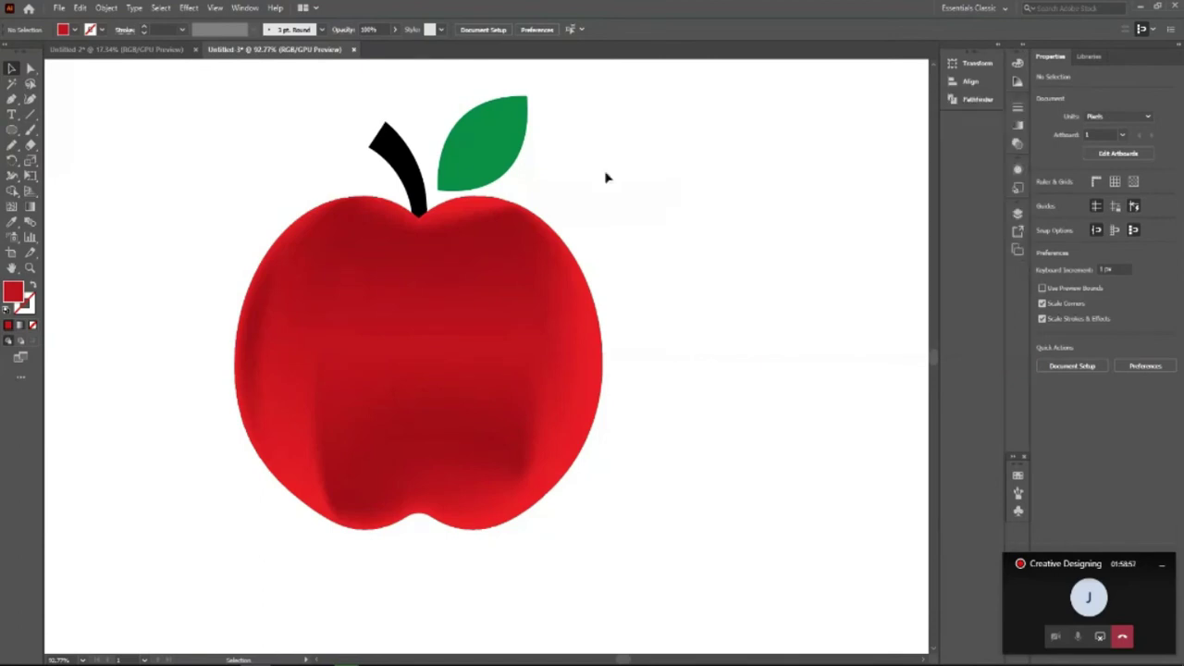
click(11, 206)
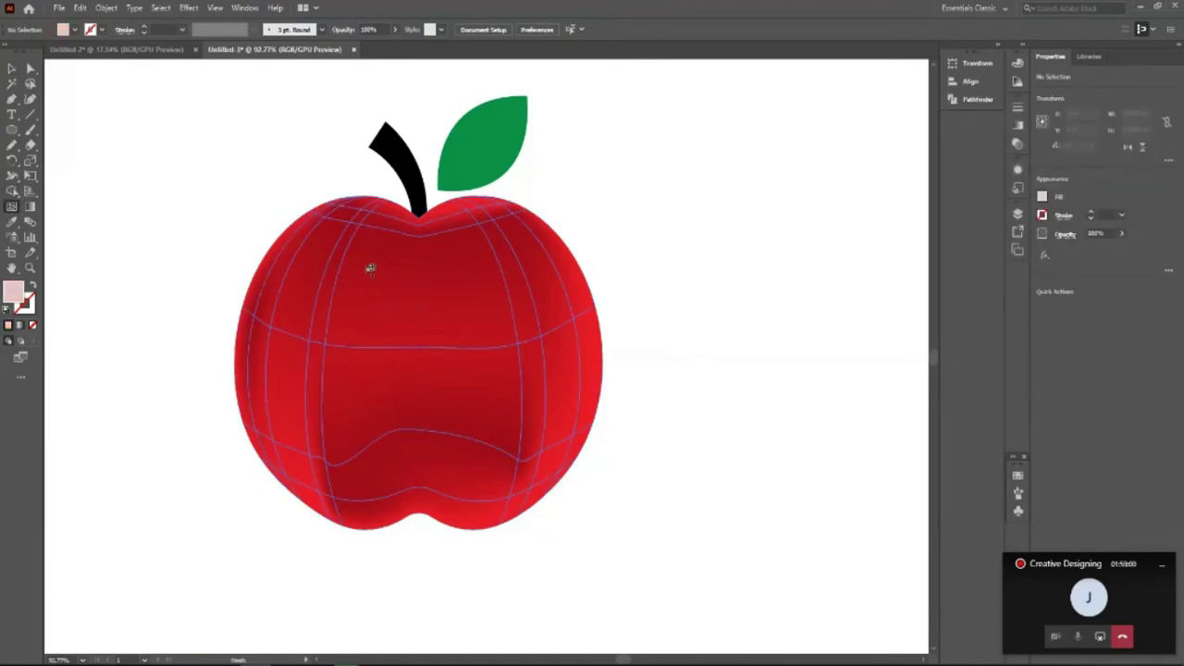
click(369, 266)
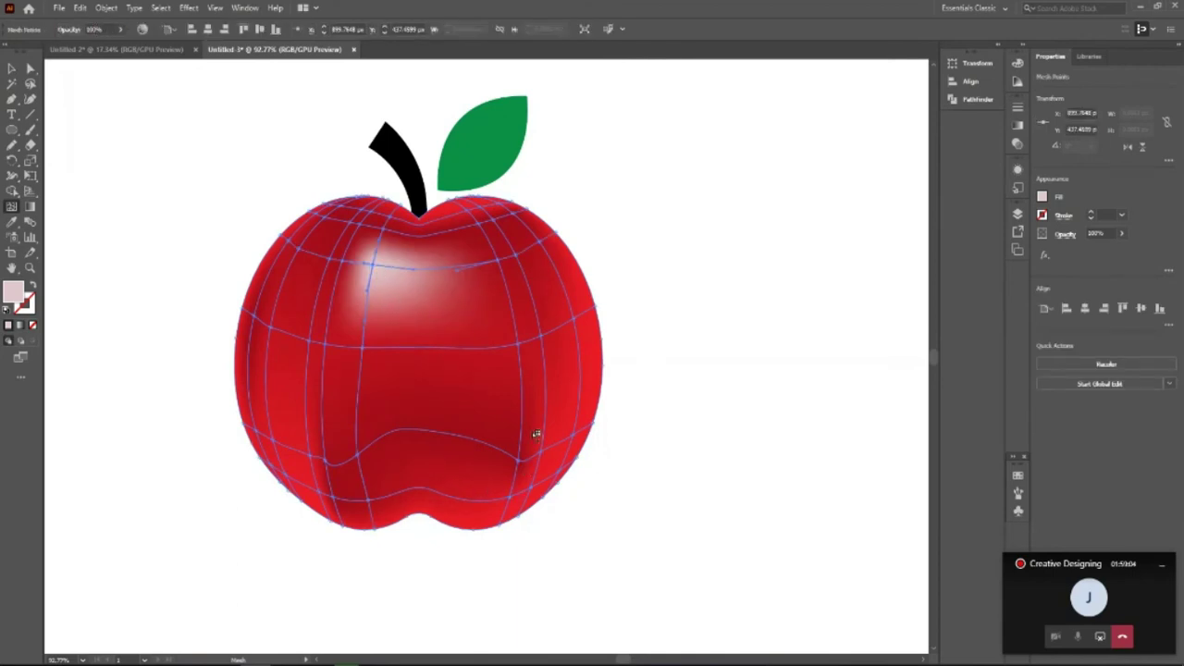
click(509, 423)
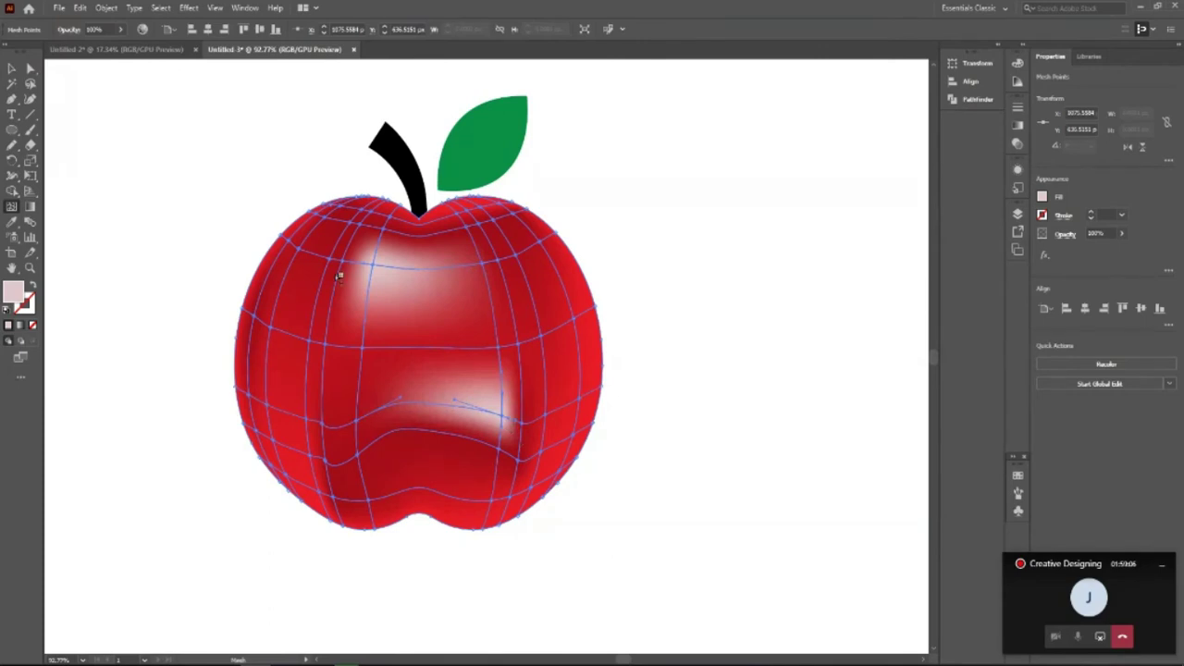
Step: Bend the vertical mesh line through the upper highlight point outward toward the lower left and up toward the stem
key(z)
drag(386, 243, 478, 301)
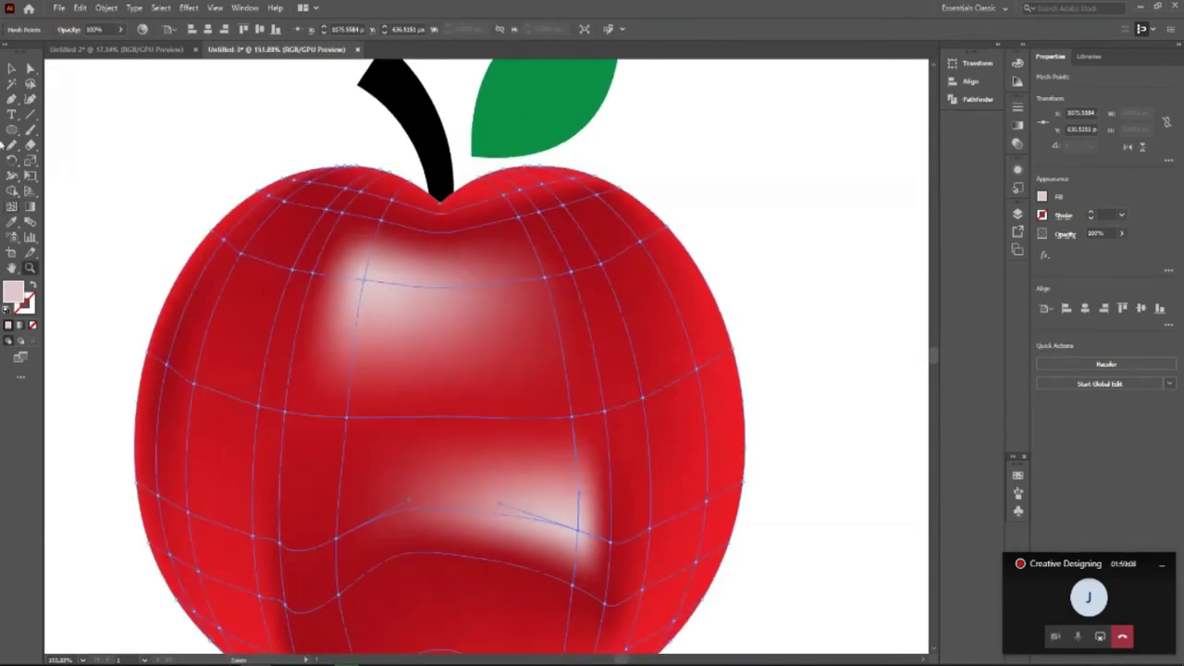
click(29, 69)
click(363, 280)
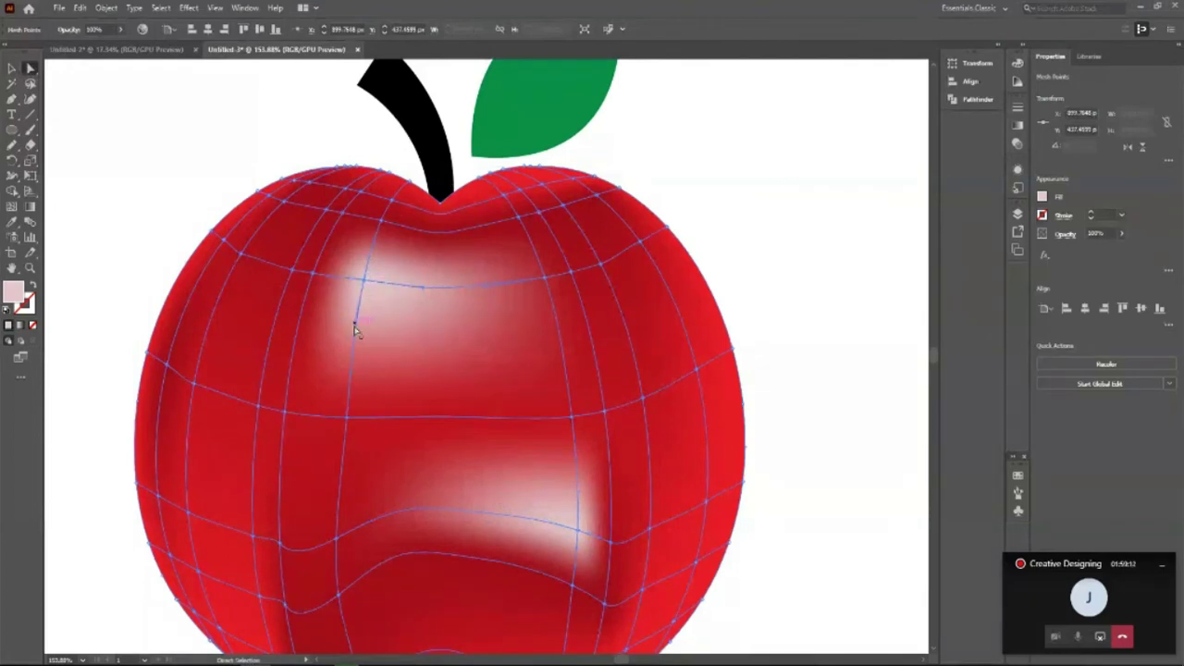
drag(349, 322, 296, 304)
drag(388, 271, 404, 219)
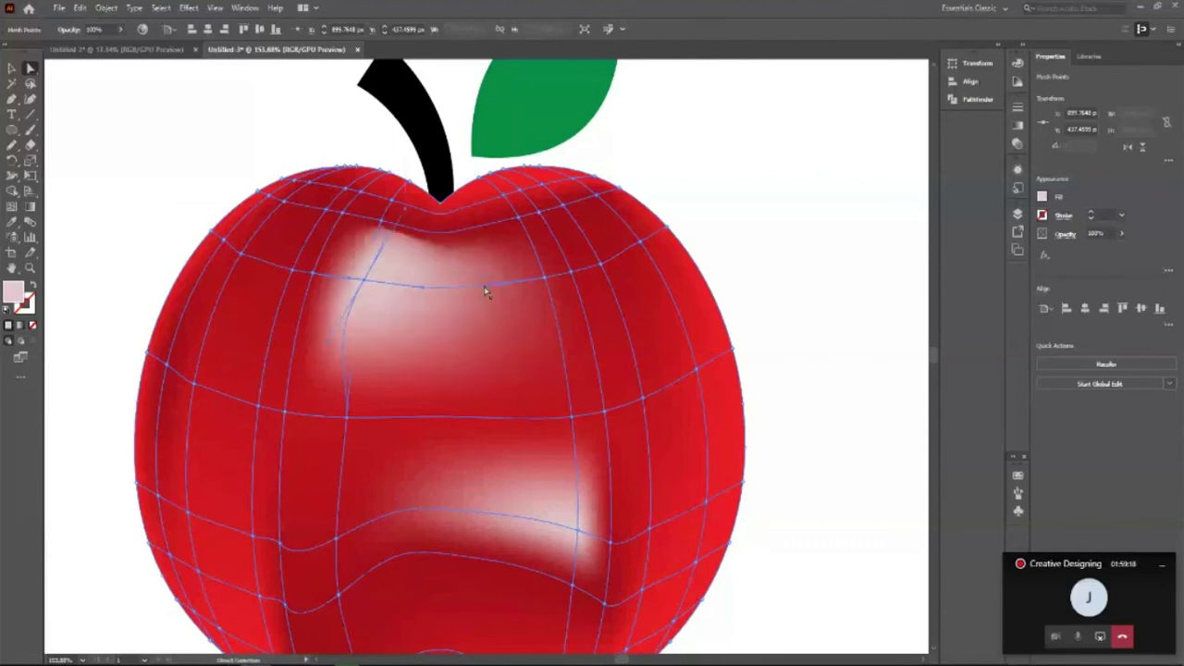
drag(327, 343, 238, 335)
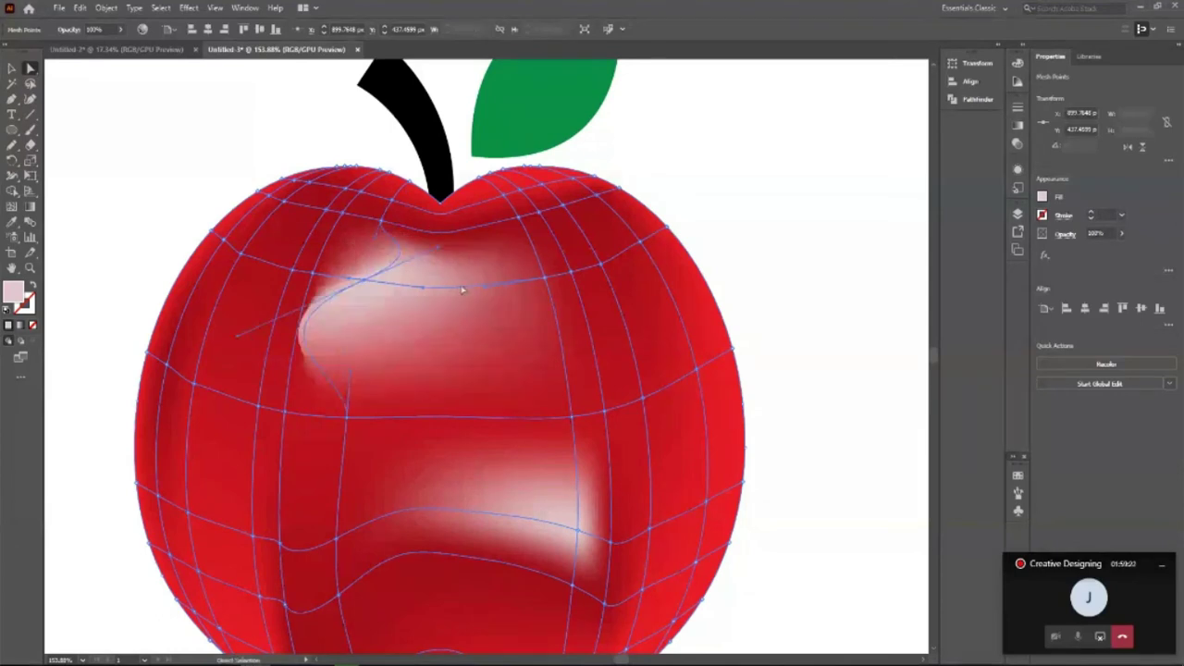
drag(439, 251, 439, 218)
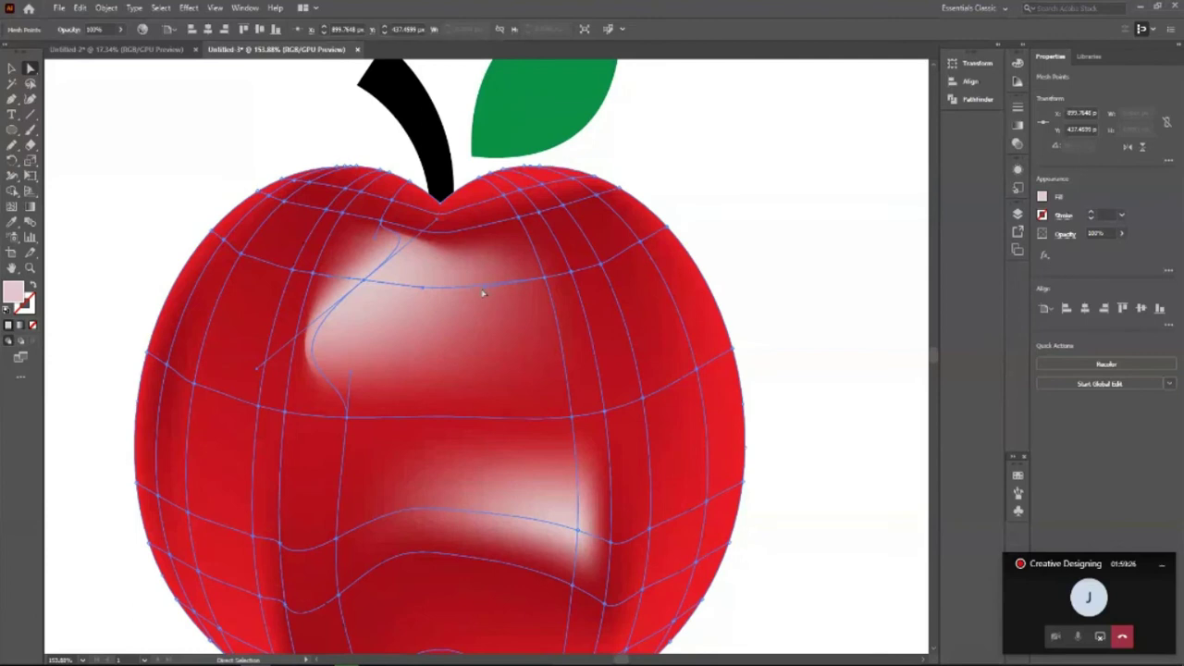
Step: Curve the horizontal mesh line across the upper highlight, arching its left part and sagging its right part, and deselect the apple
drag(486, 290, 524, 418)
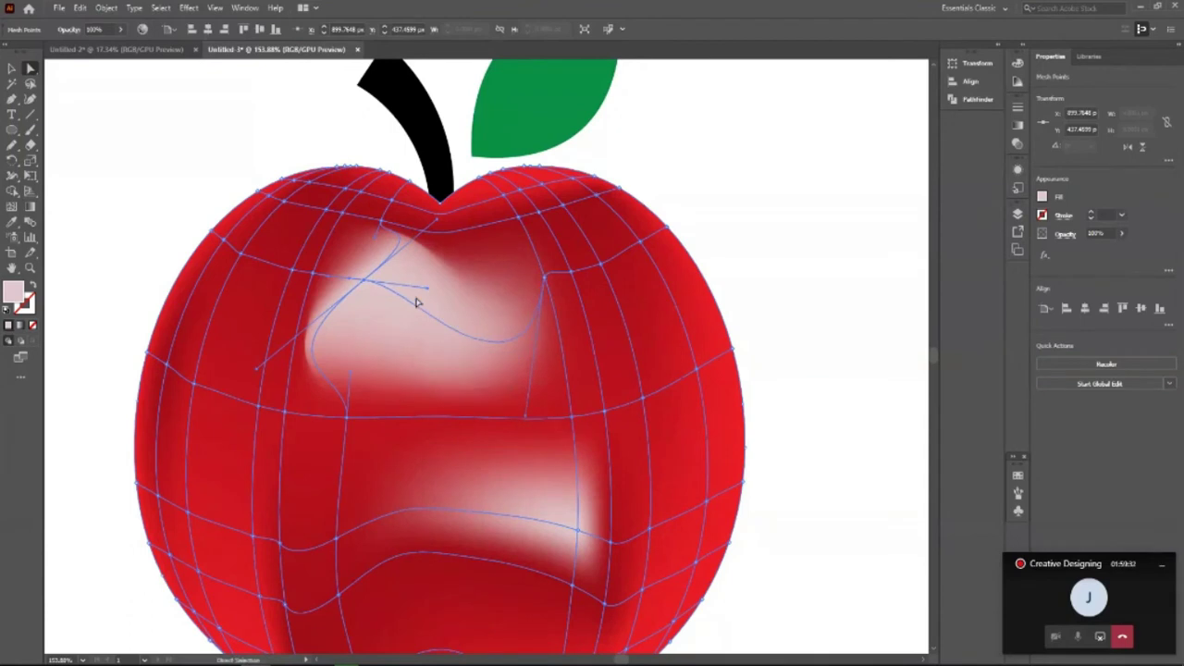
drag(428, 289, 440, 213)
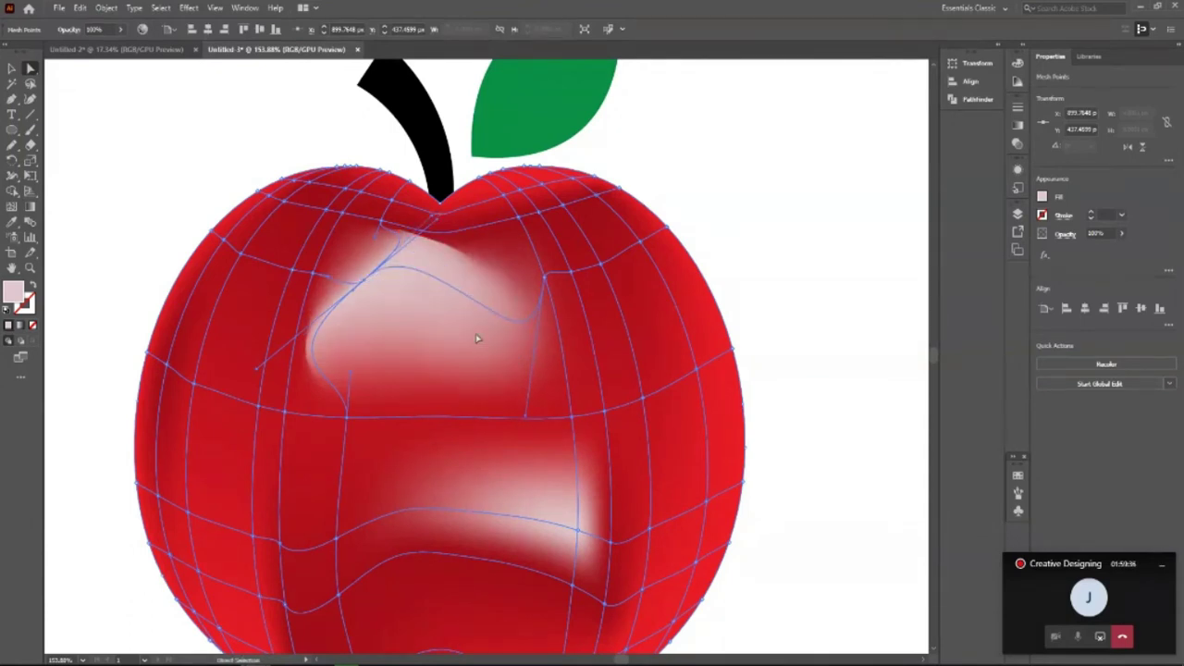
scroll(477, 339, down, 3)
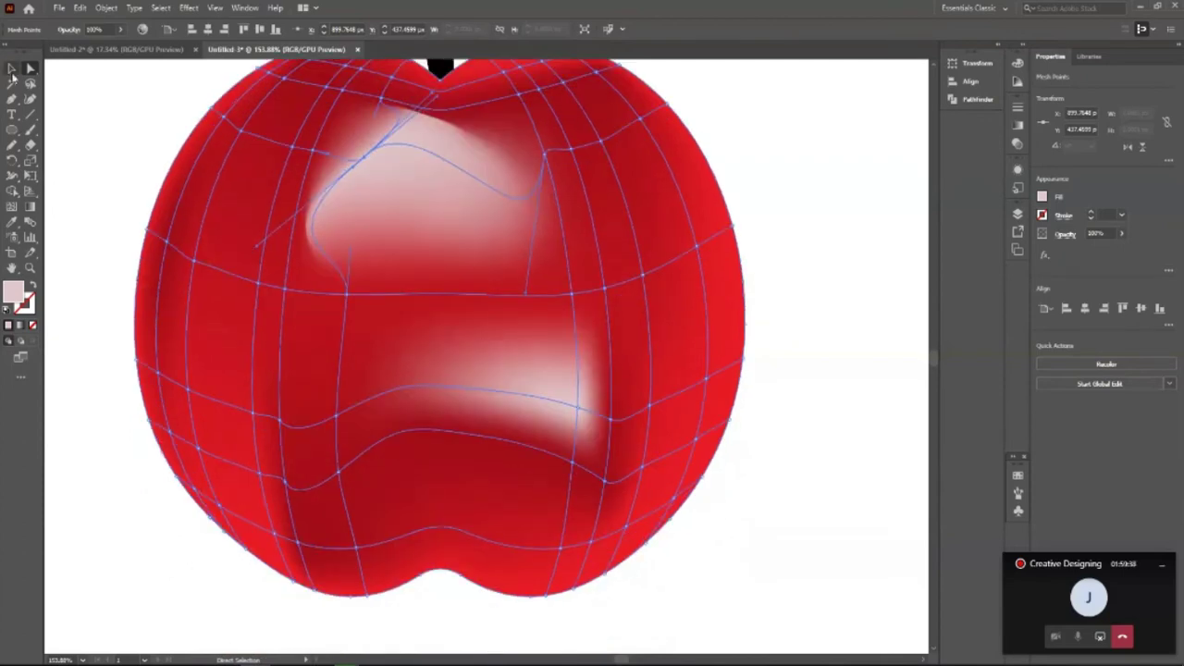
click(11, 70)
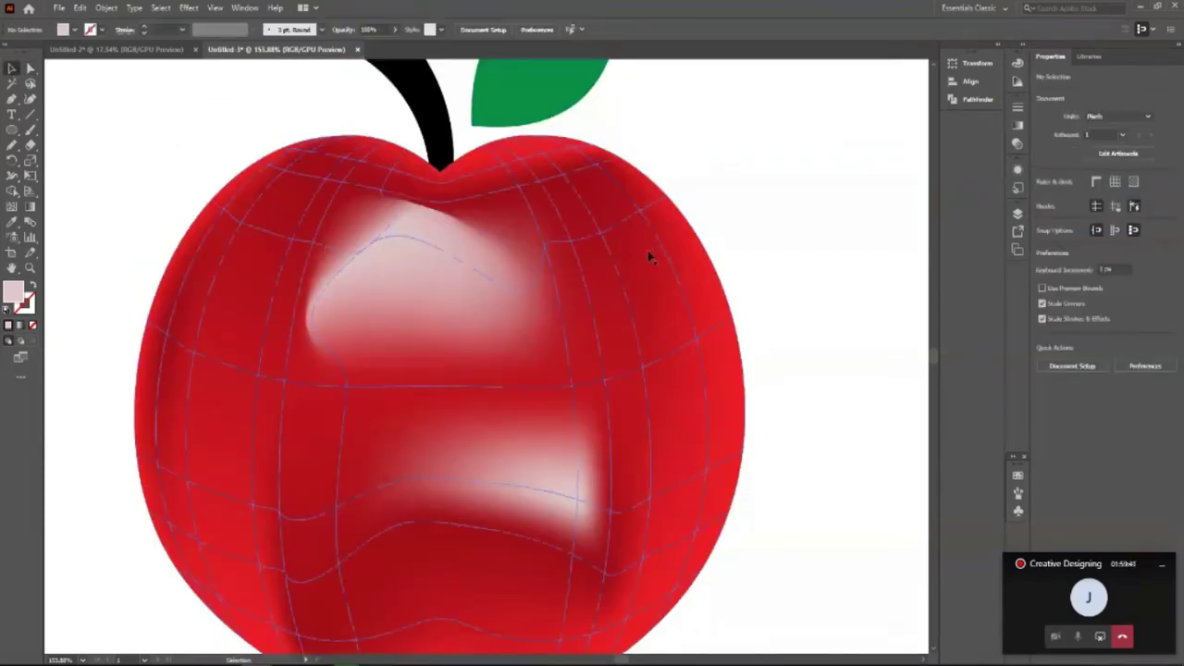
key(z)
drag(636, 260, 532, 293)
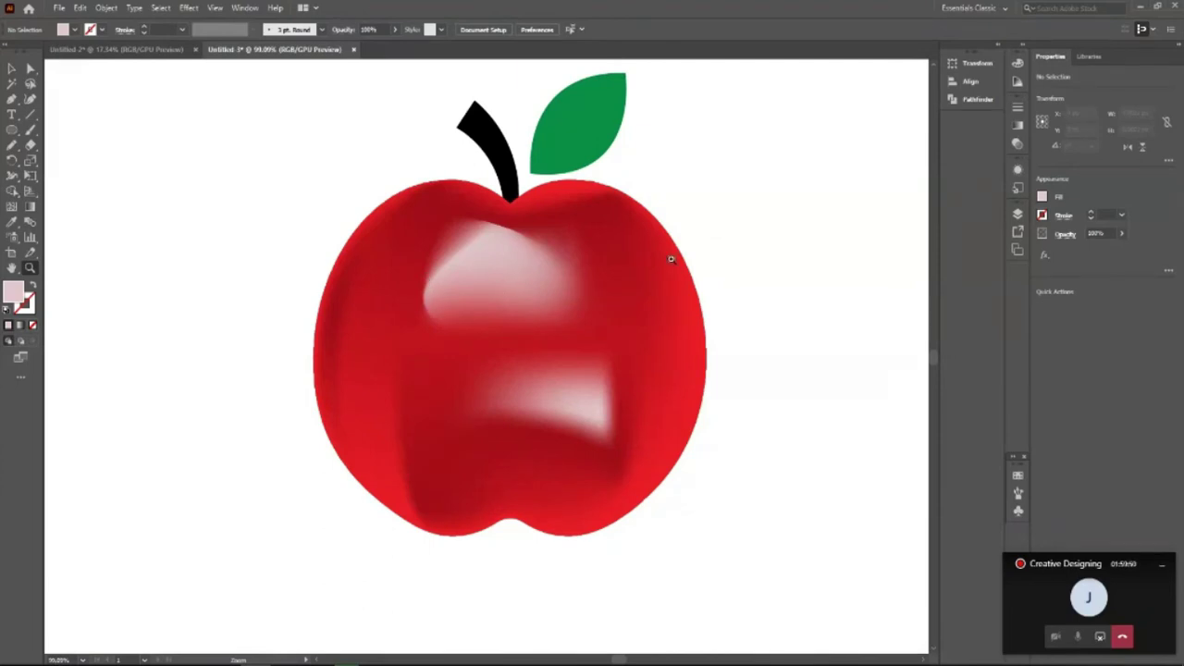
Step: Reshape the lower highlight by arching its mesh line up from the right point and lowering its left end, and deselect the apple
click(605, 478)
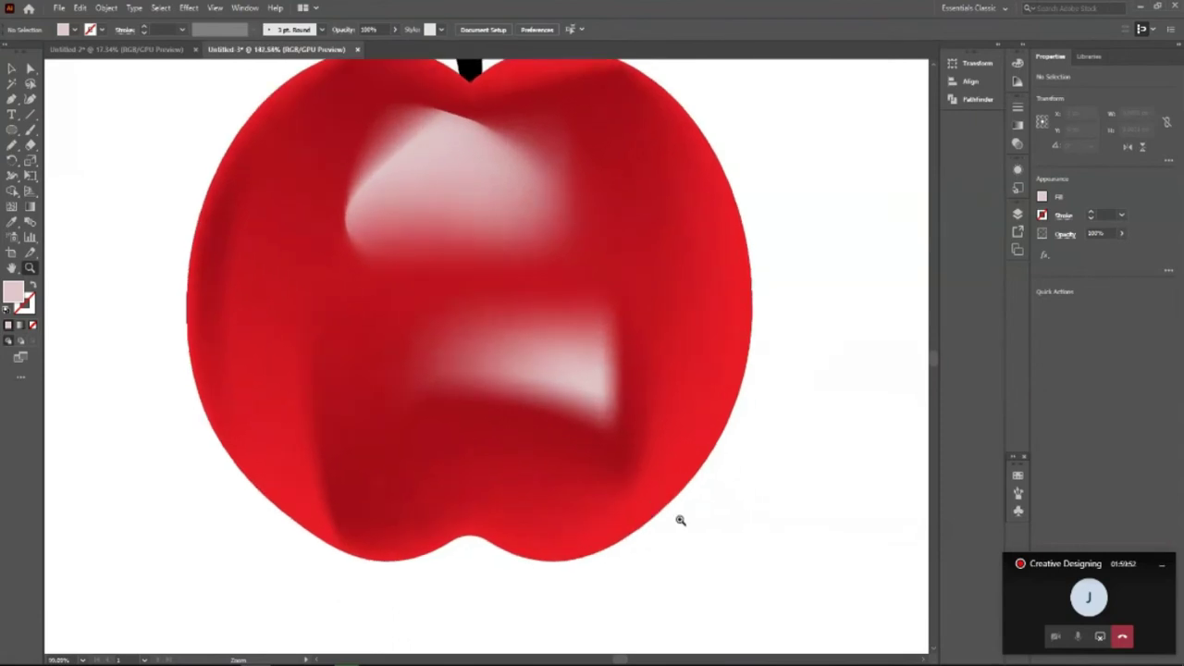
click(624, 395)
key(v)
click(568, 364)
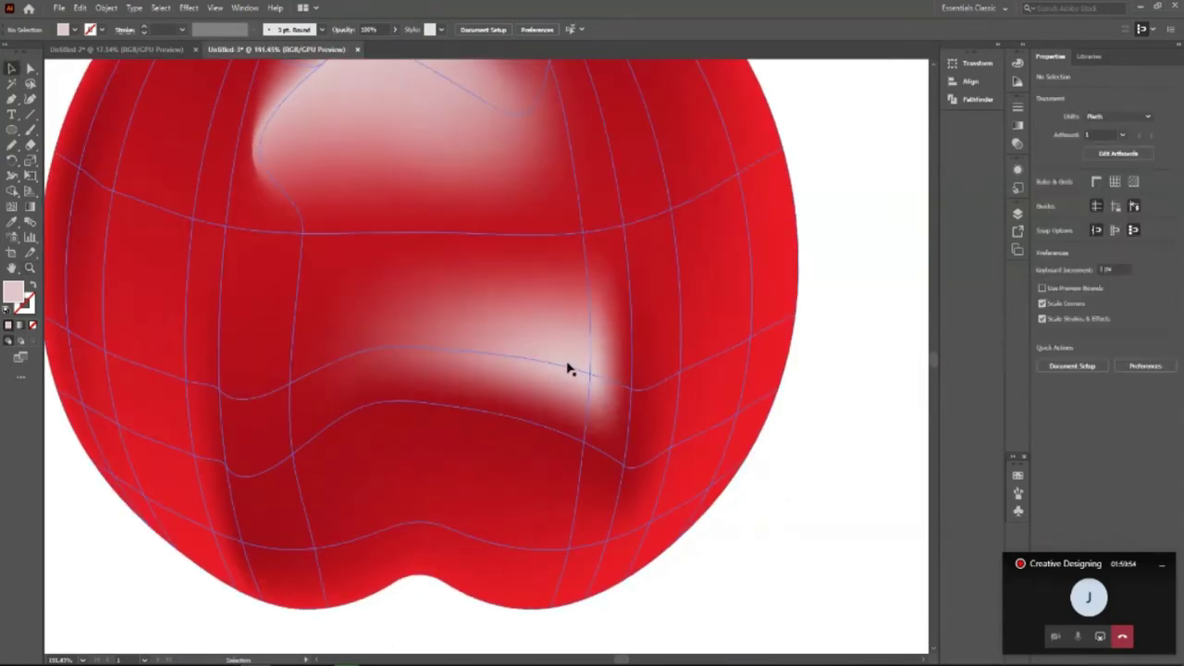
click(29, 67)
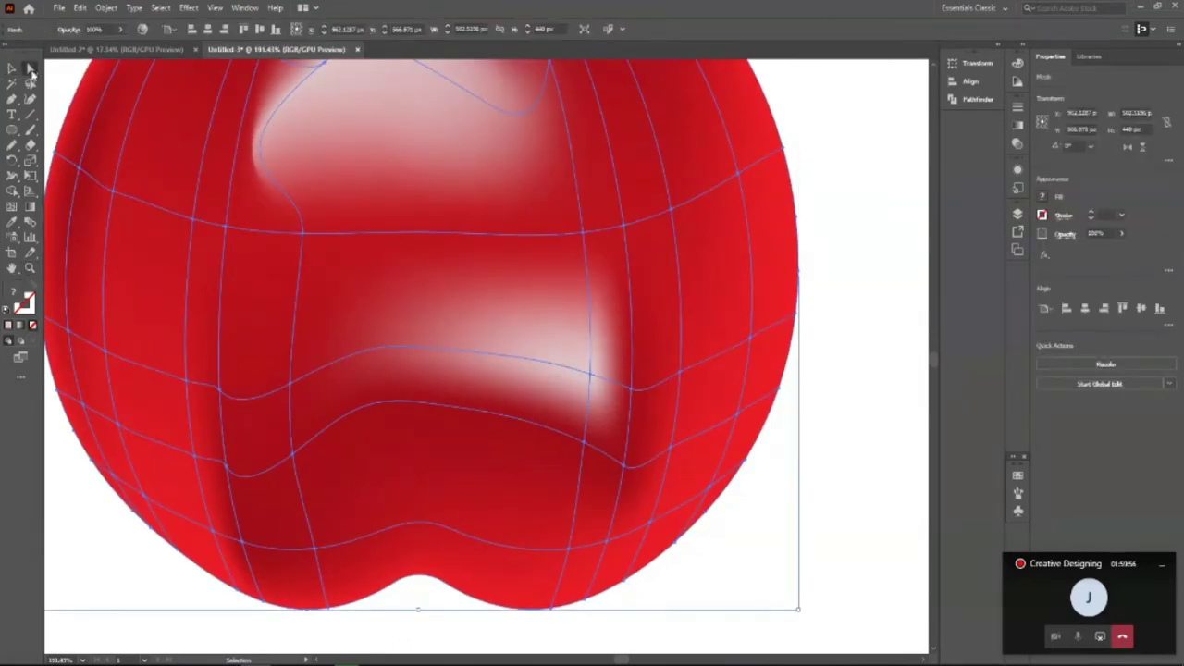
click(591, 376)
click(591, 376)
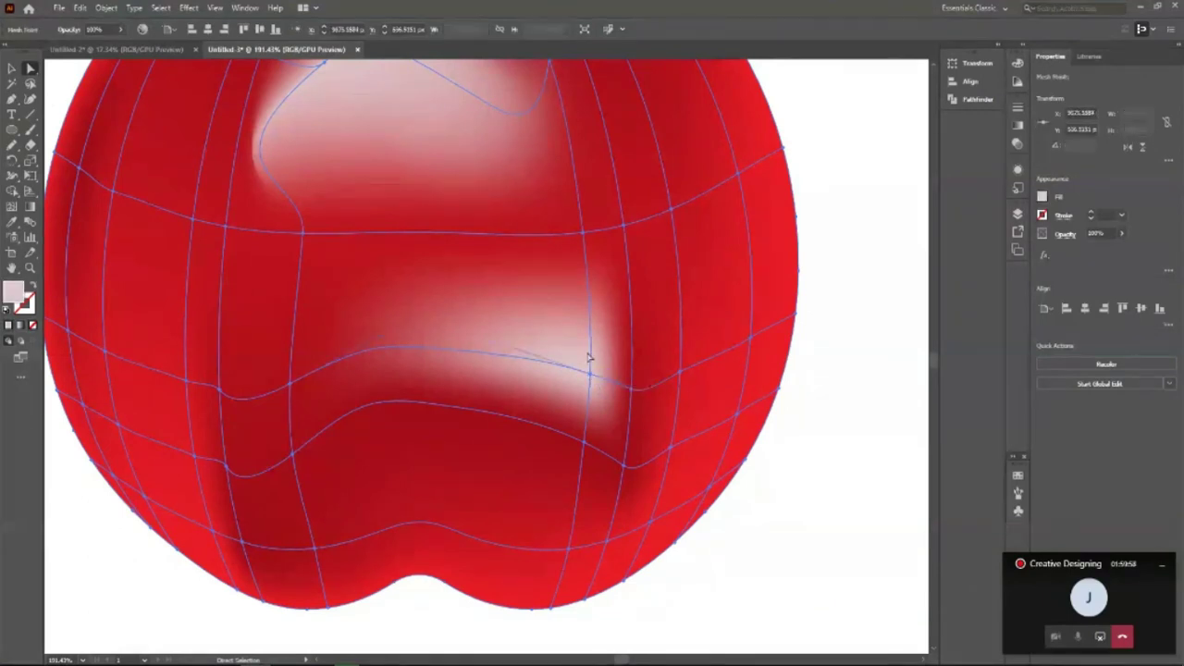
mouse_move(493, 343)
mouse_down()
mouse_move(522, 259)
mouse_move(566, 213)
mouse_up()
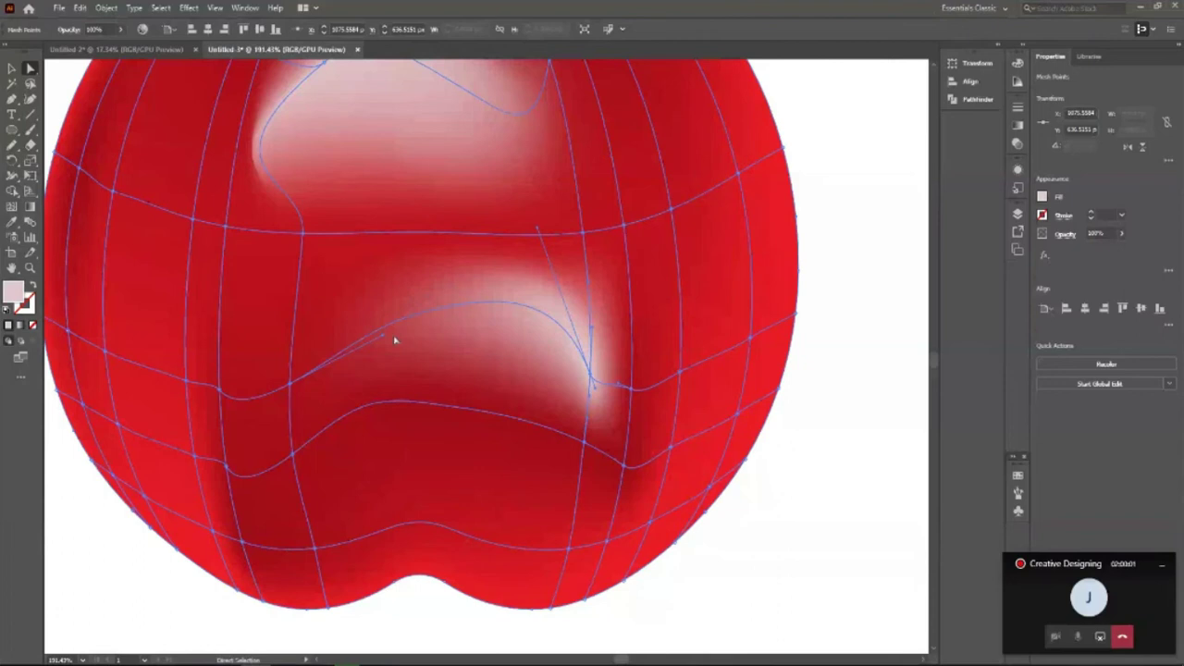
drag(394, 342, 375, 446)
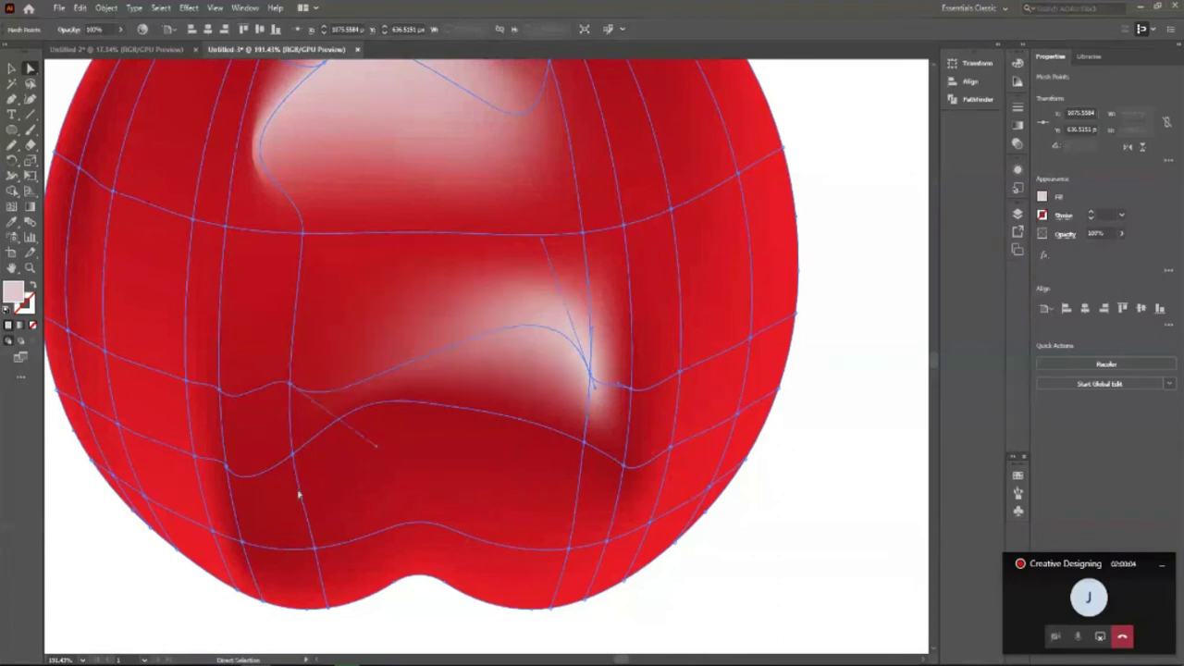
drag(591, 378, 611, 399)
key(z)
alt+click(494, 256)
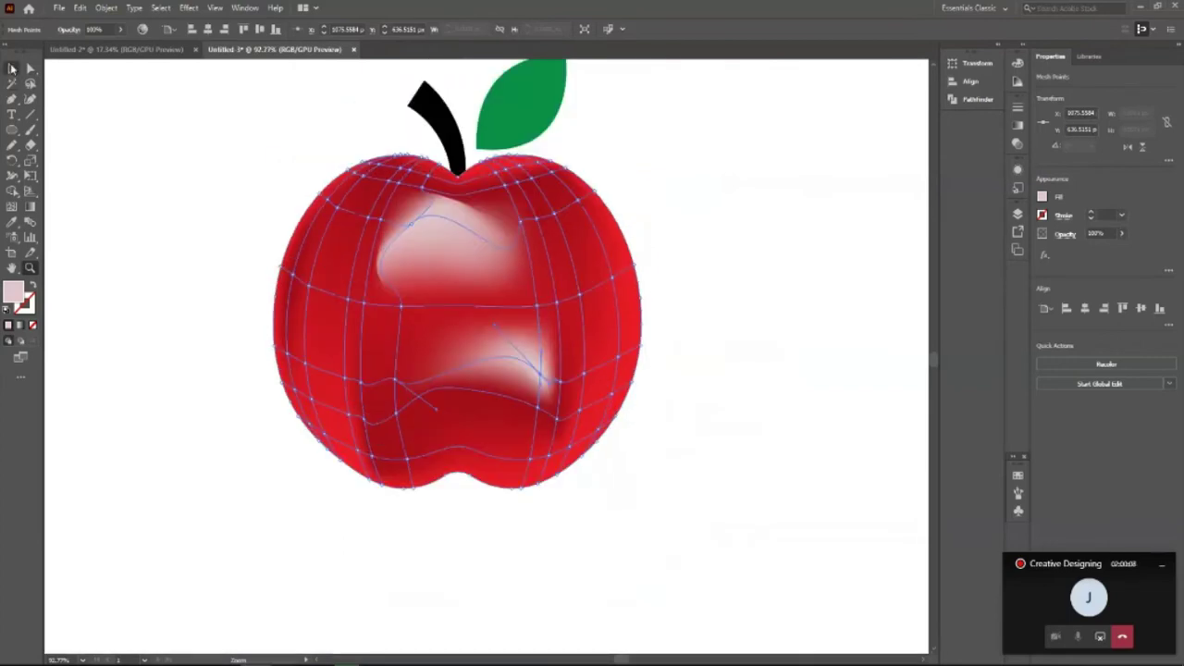
click(11, 69)
click(553, 524)
key(z)
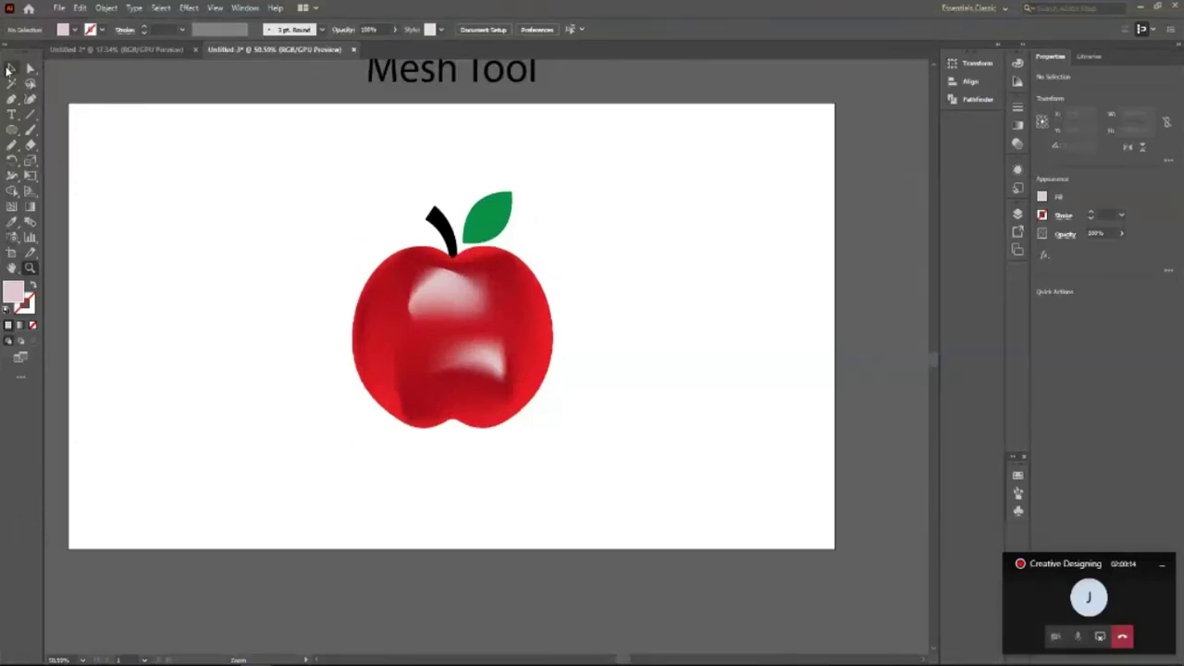
Step: Copy the flat apple group from the Long Shadow artboard in the other document and paste it beside the shaded apple
click(11, 69)
drag(499, 372, 237, 365)
click(348, 378)
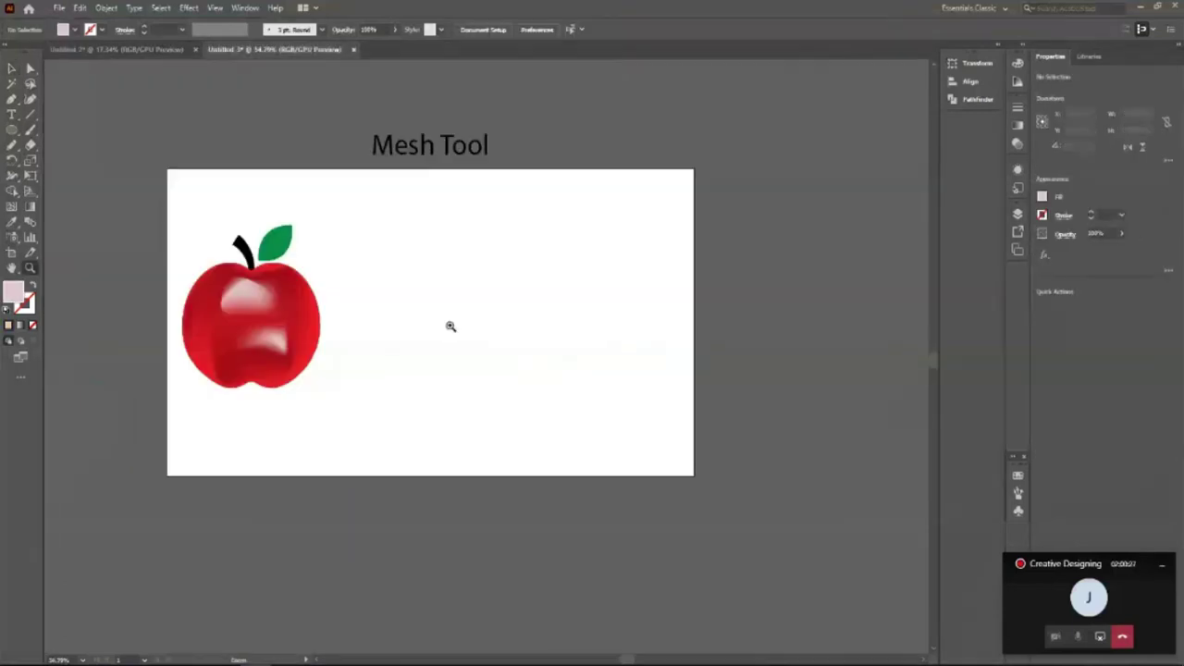
drag(449, 325, 565, 449)
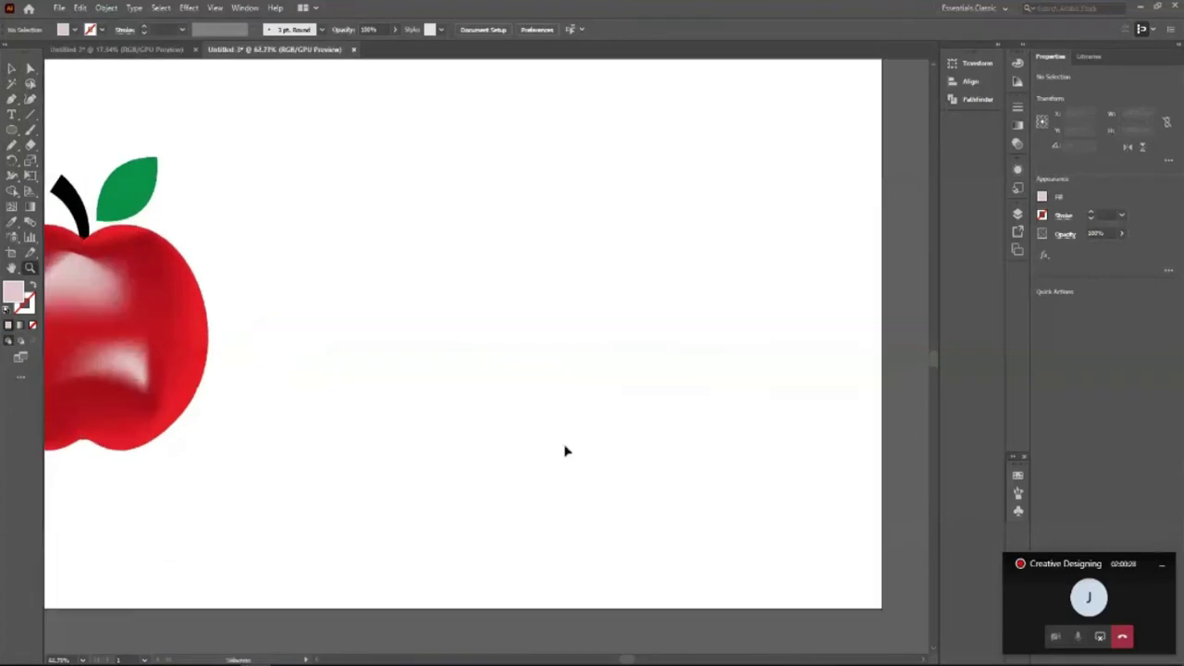
key(ctrl+v)
Step: Centre the pasted apple on its artboard and shift it up and to the right, to about X 1126 px
click(12, 70)
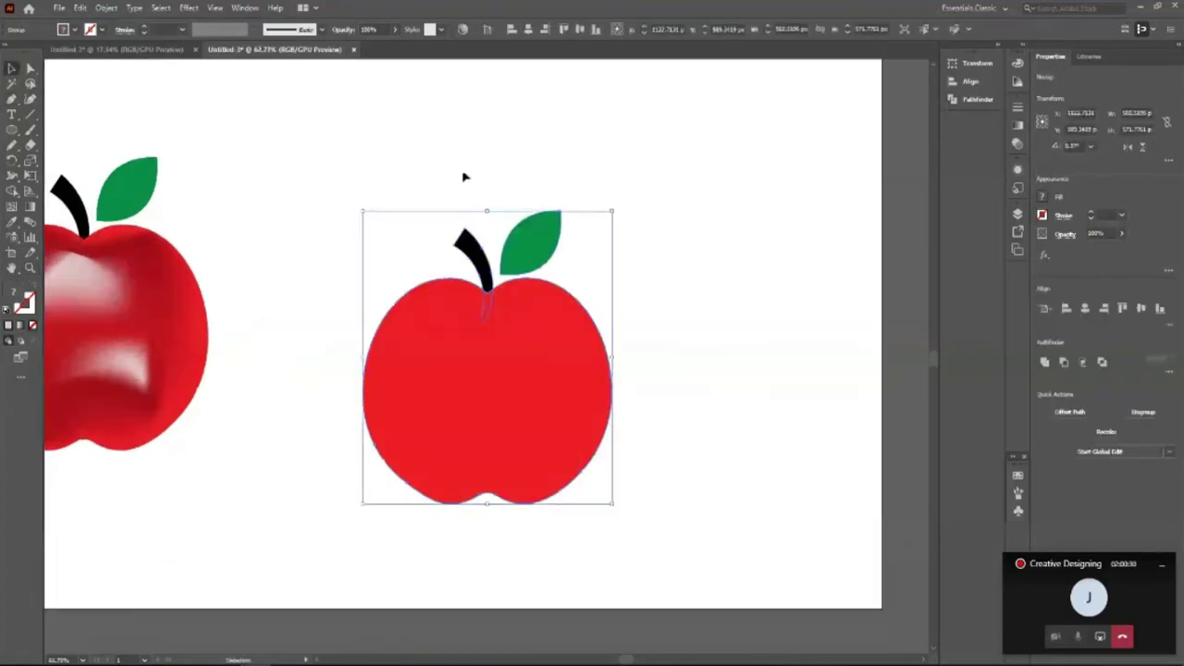
click(540, 34)
click(580, 28)
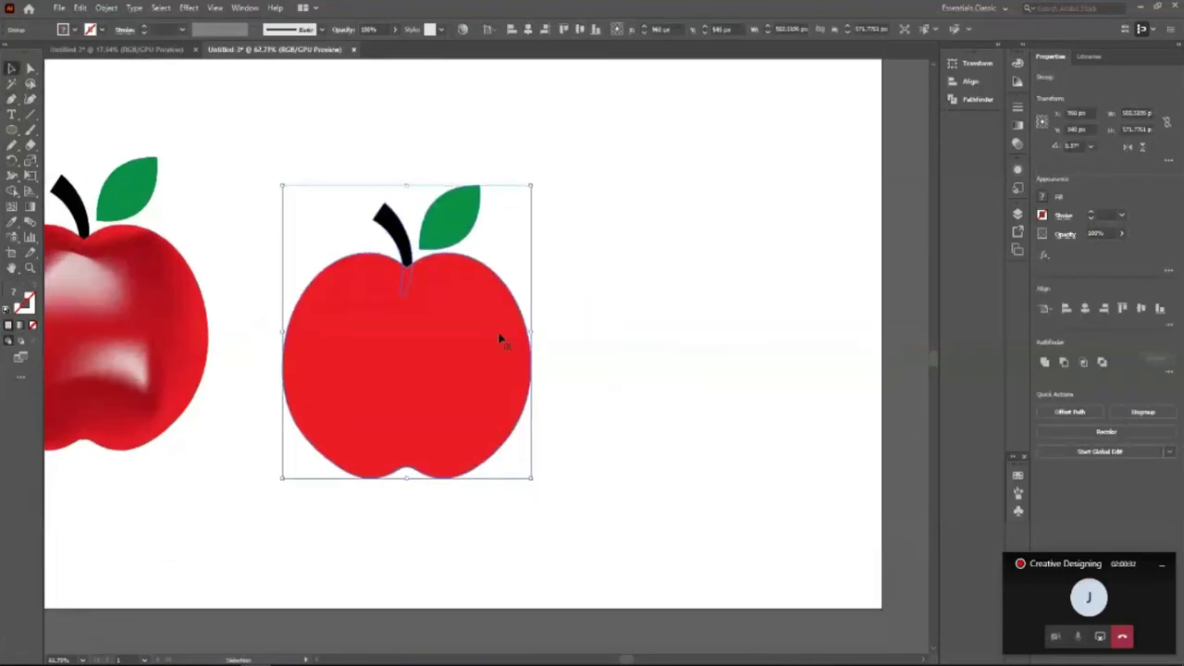
drag(486, 346, 564, 301)
Step: Ungroup the pasted flat apple and select only its red body
right_click(542, 287)
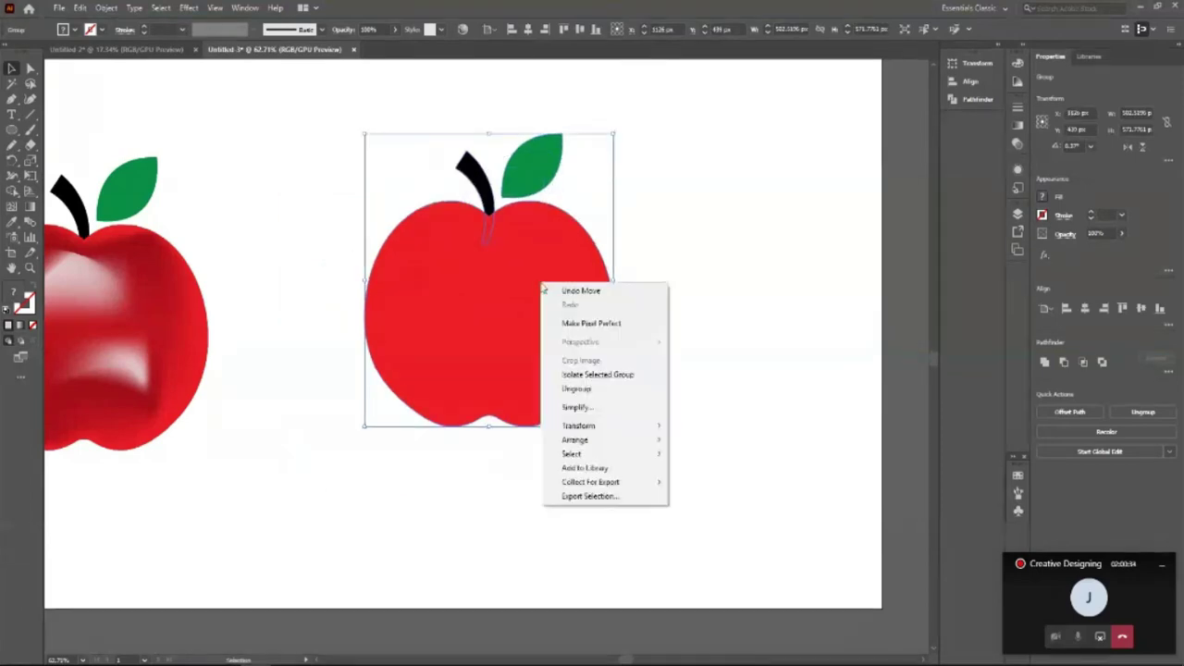
click(663, 389)
click(700, 407)
click(515, 344)
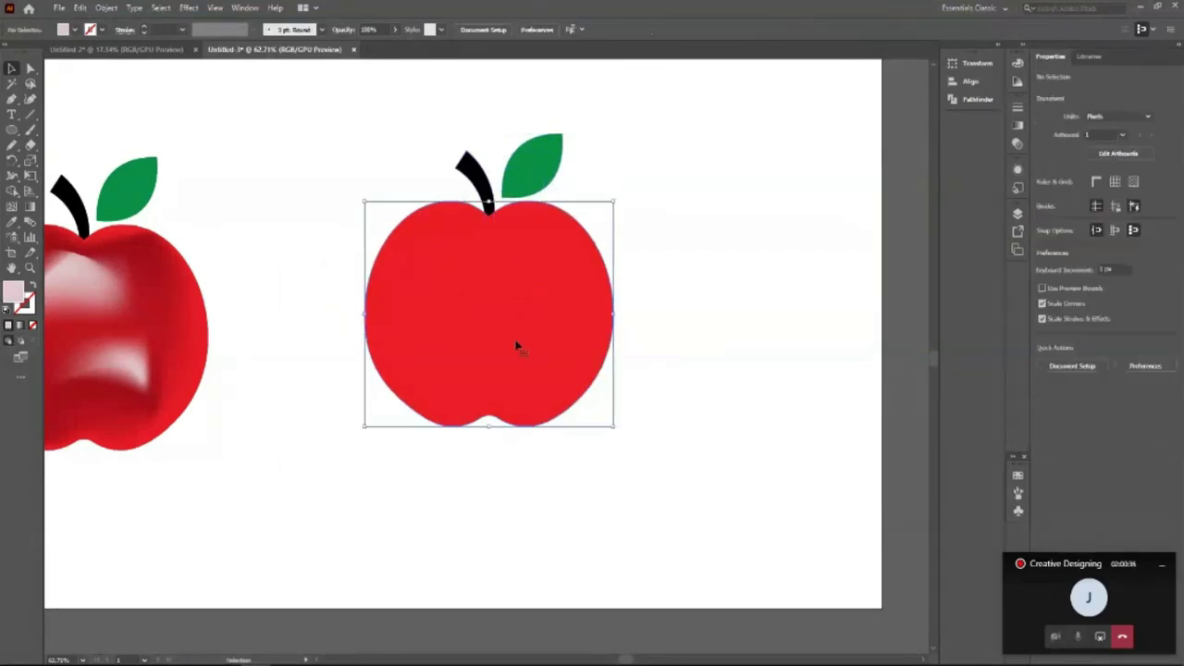
Step: Start creating a gradient mesh on the red apple body with 4 rows and 4 columns, keeping the dialog clear of the apple
click(100, 9)
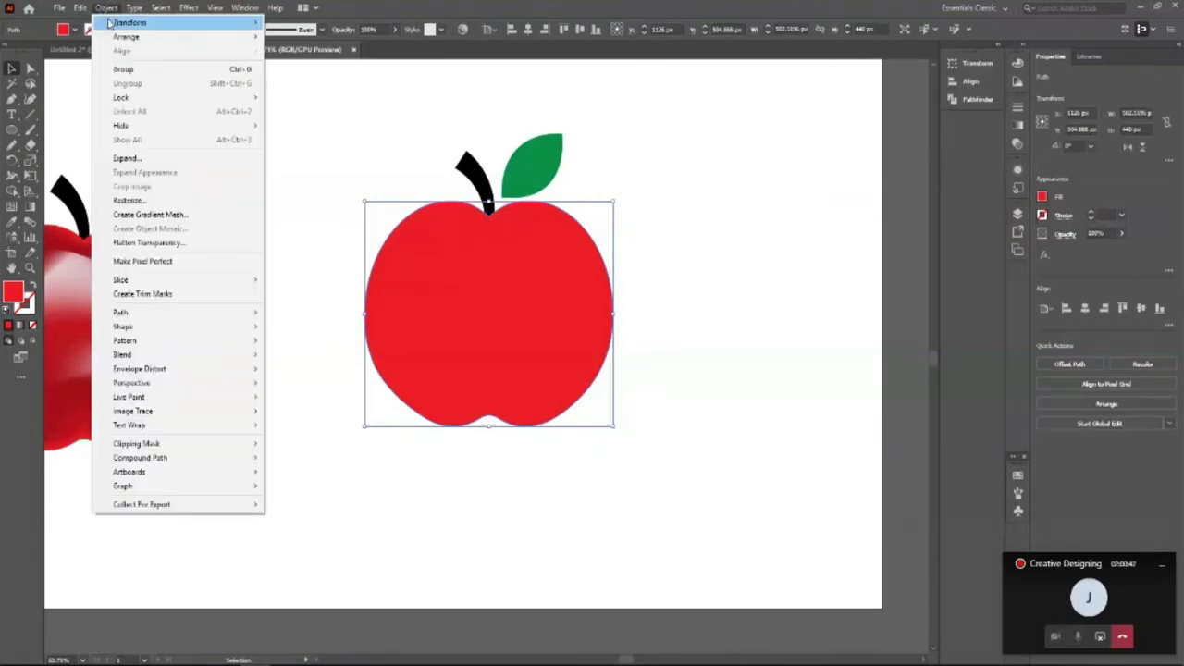
click(185, 216)
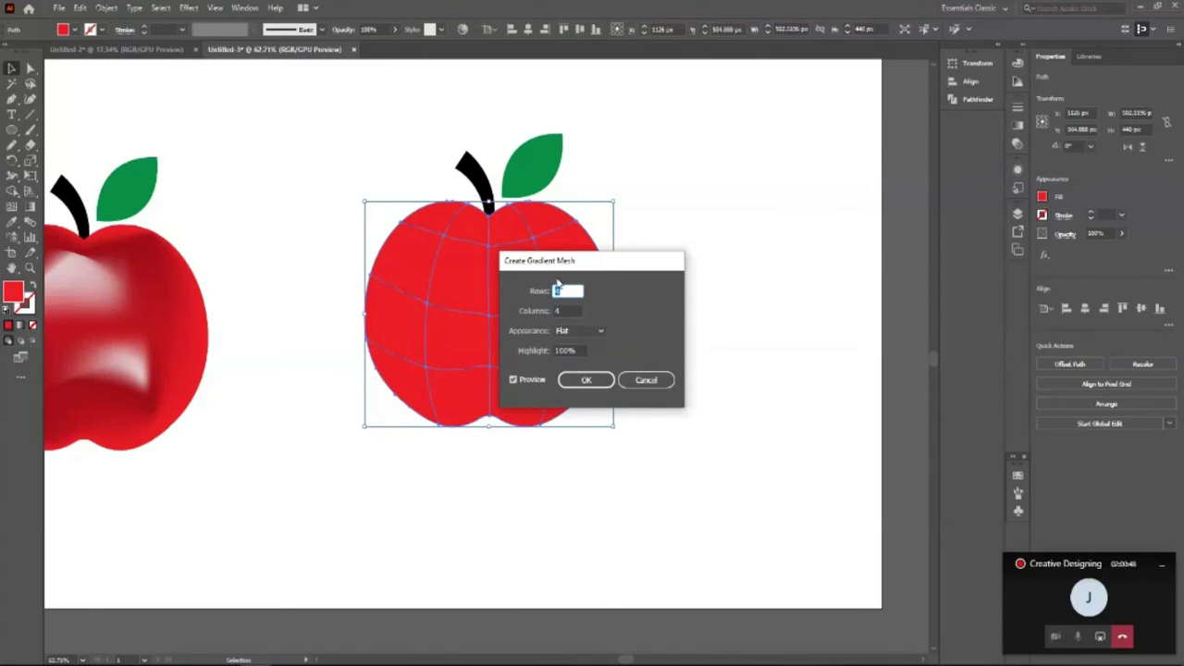
drag(602, 271, 740, 151)
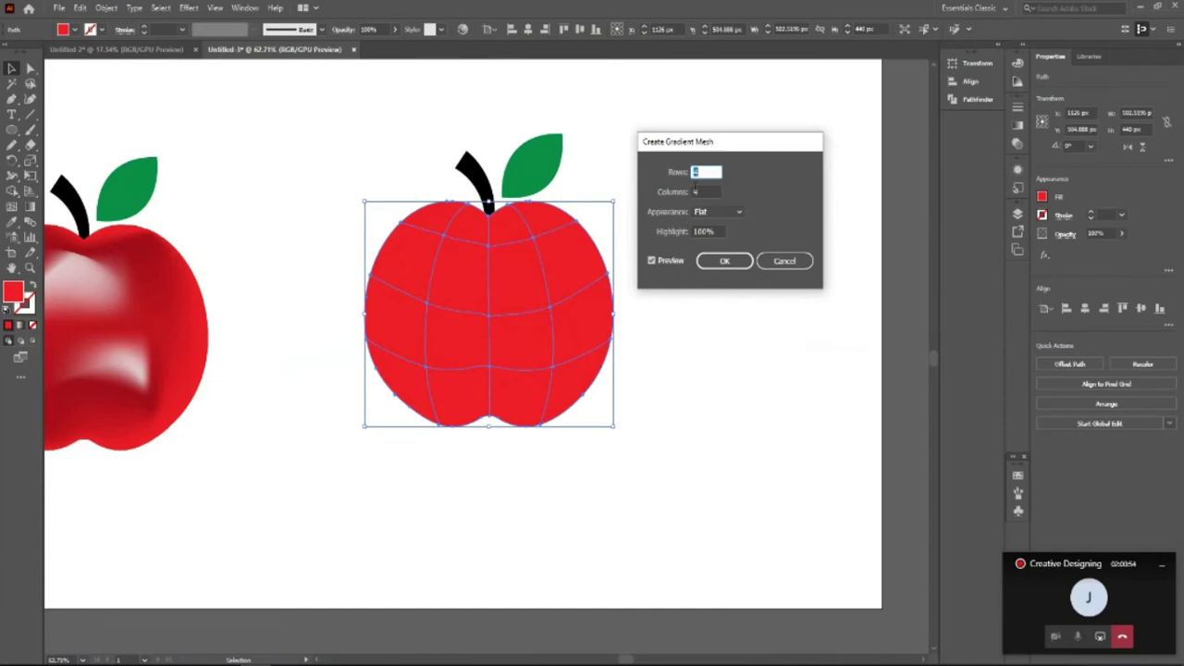
key(Up)
scroll(705, 171, down, 1)
Step: Preview the To Center and To Edge mesh appearances, settle on Flat with a 100% highlight, and create the mesh
click(736, 212)
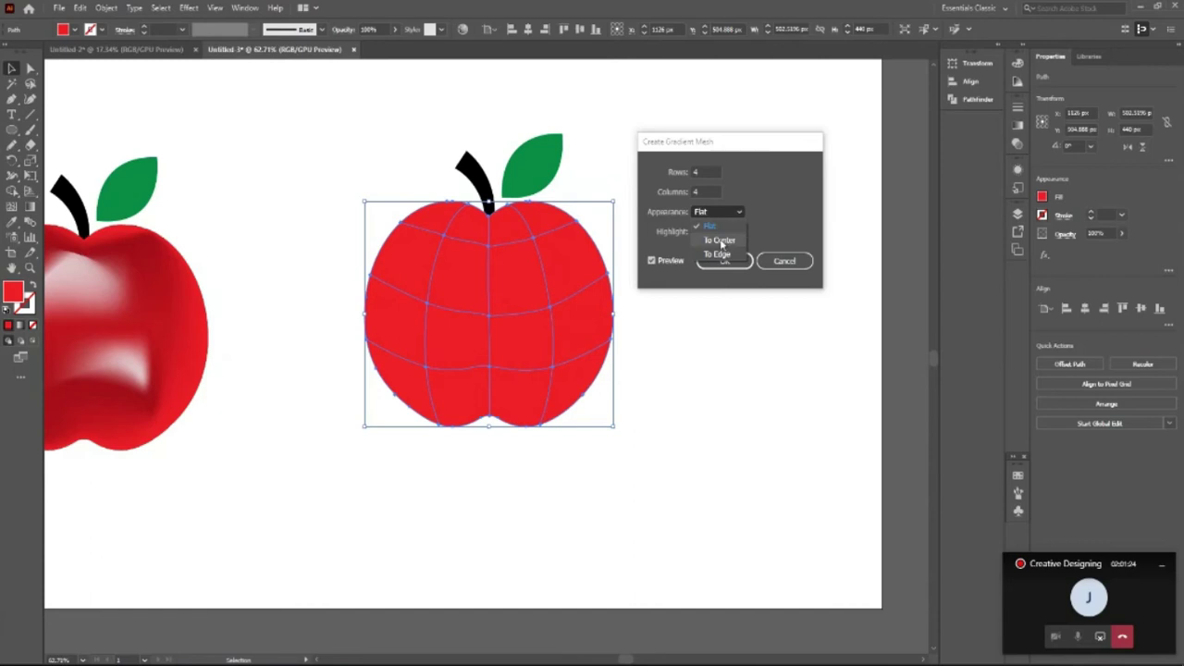
click(721, 241)
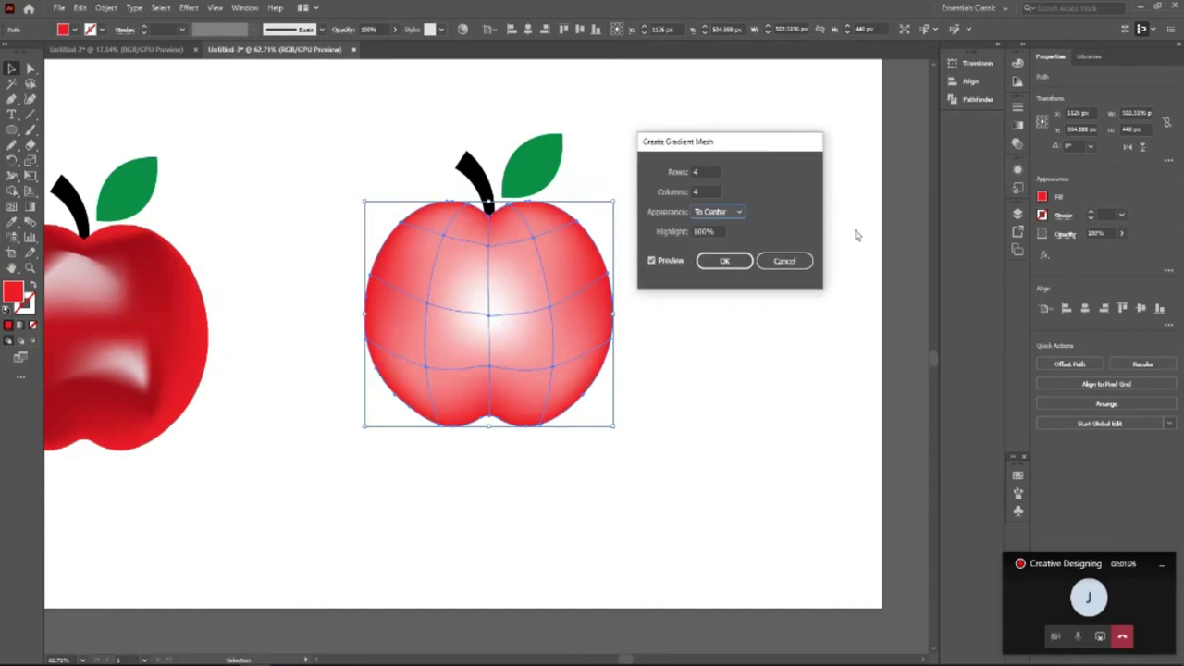
click(739, 213)
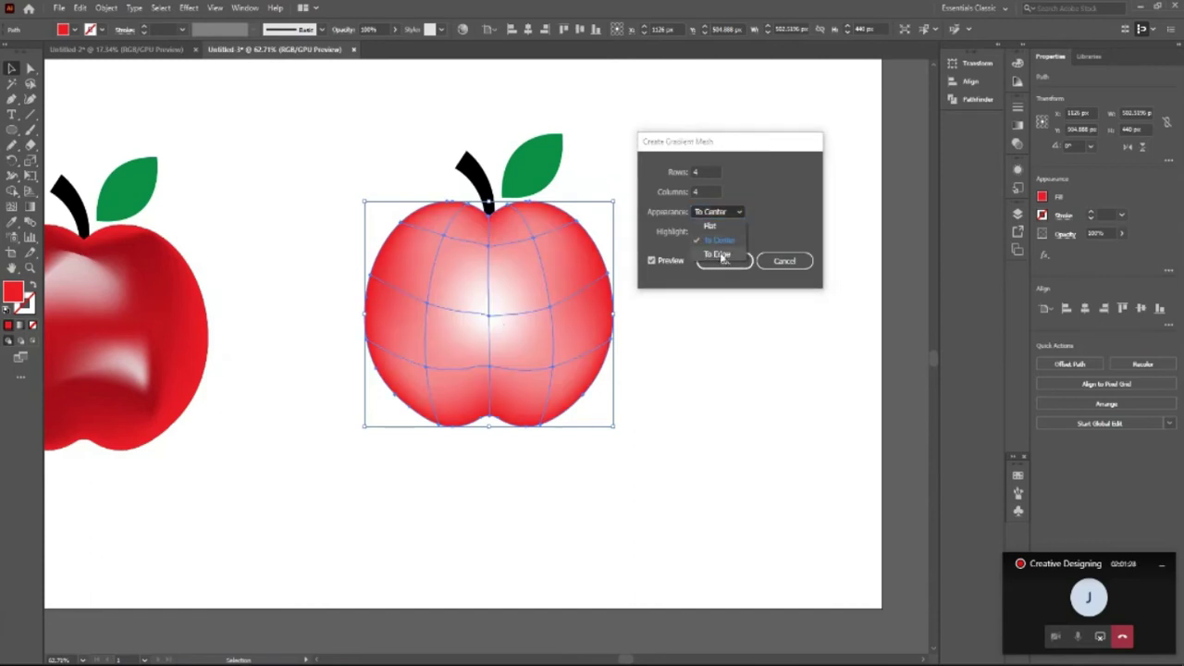
click(717, 254)
click(723, 212)
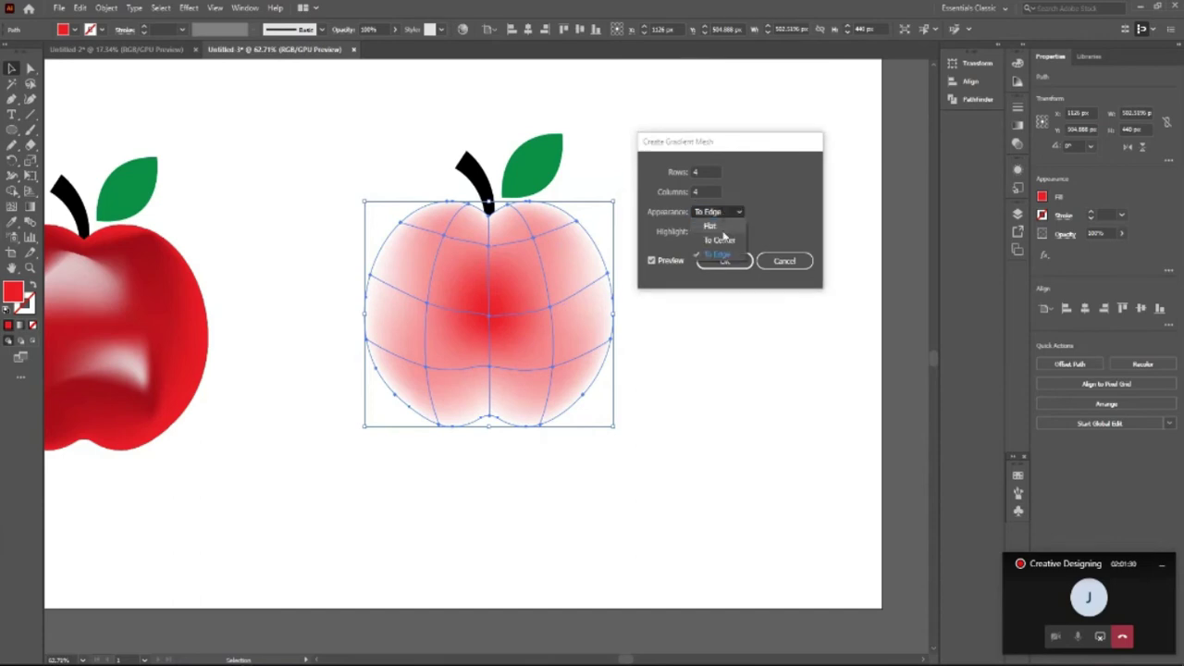
click(719, 229)
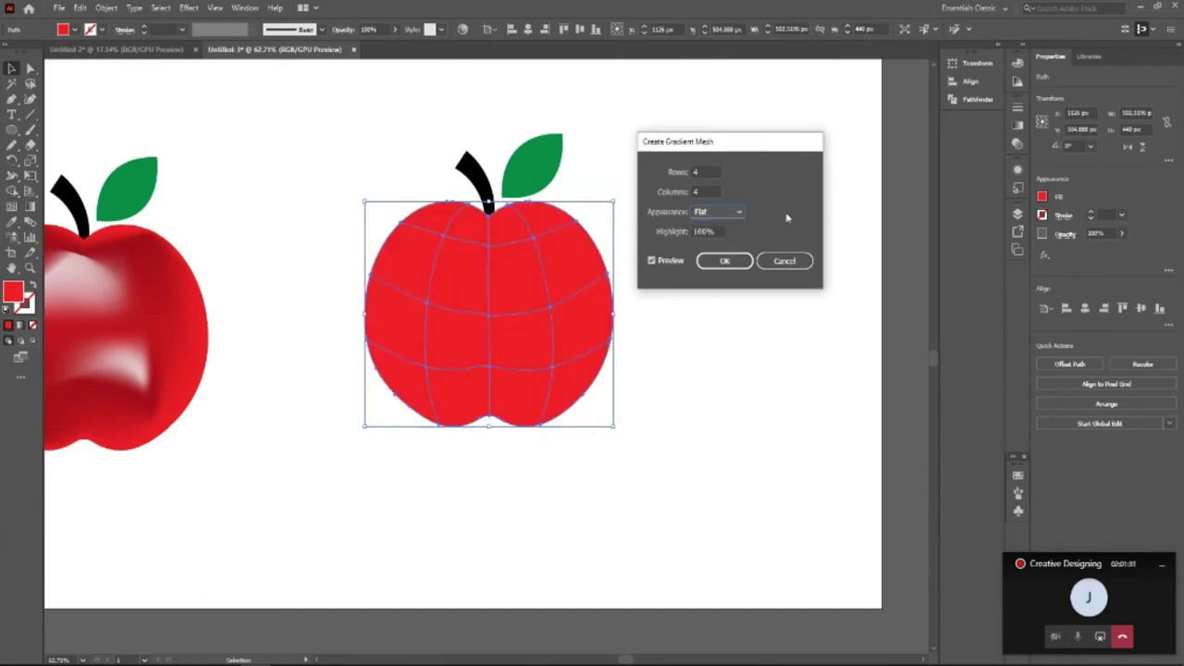
click(724, 261)
Step: Select the mesh points across the left half of the new apple and recolour them dark red
key(a)
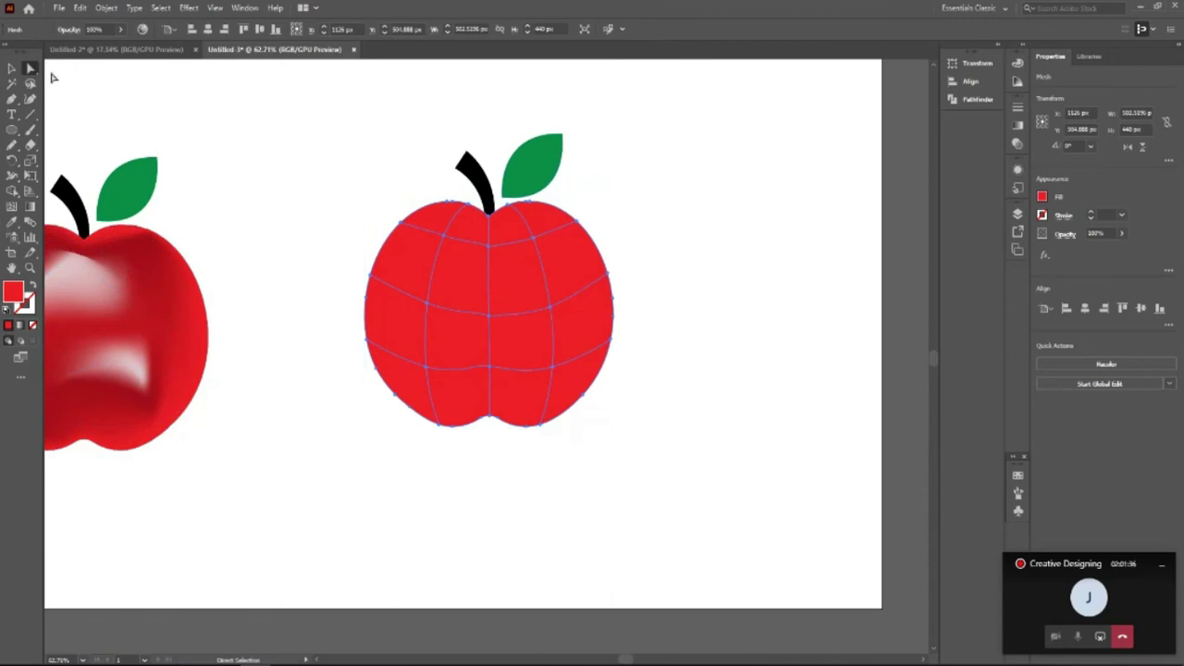
drag(313, 200, 443, 425)
drag(443, 424, 443, 425)
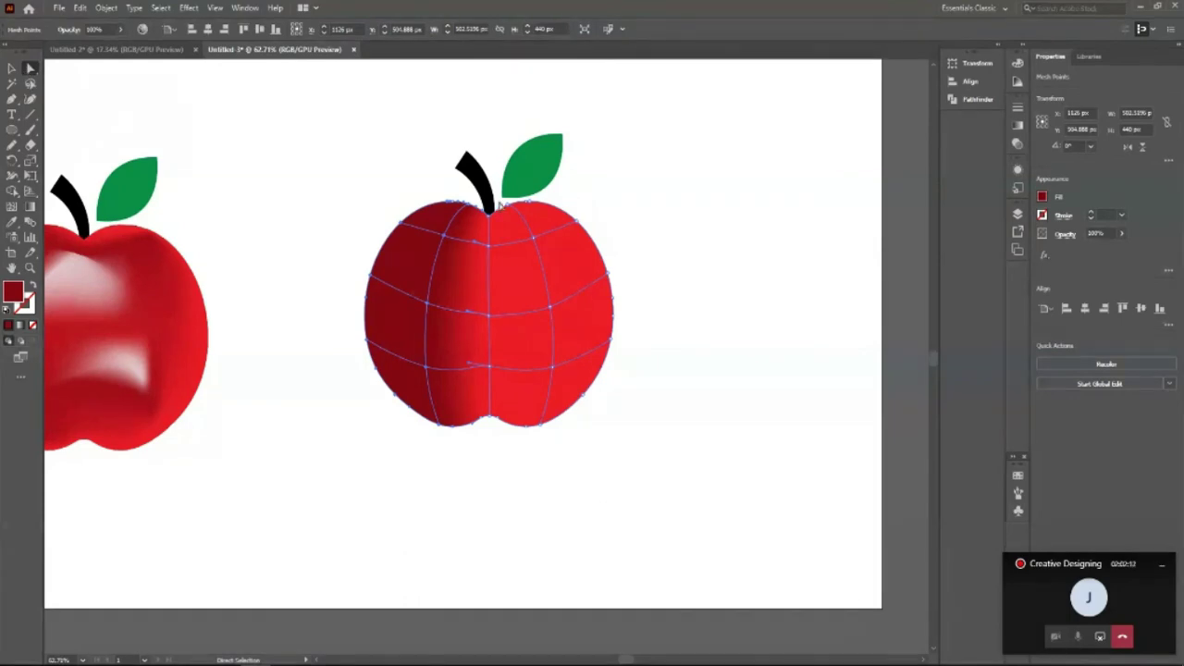
Step: Select the mesh points across the right half of the new apple and recolour them dark red
drag(500, 200, 669, 481)
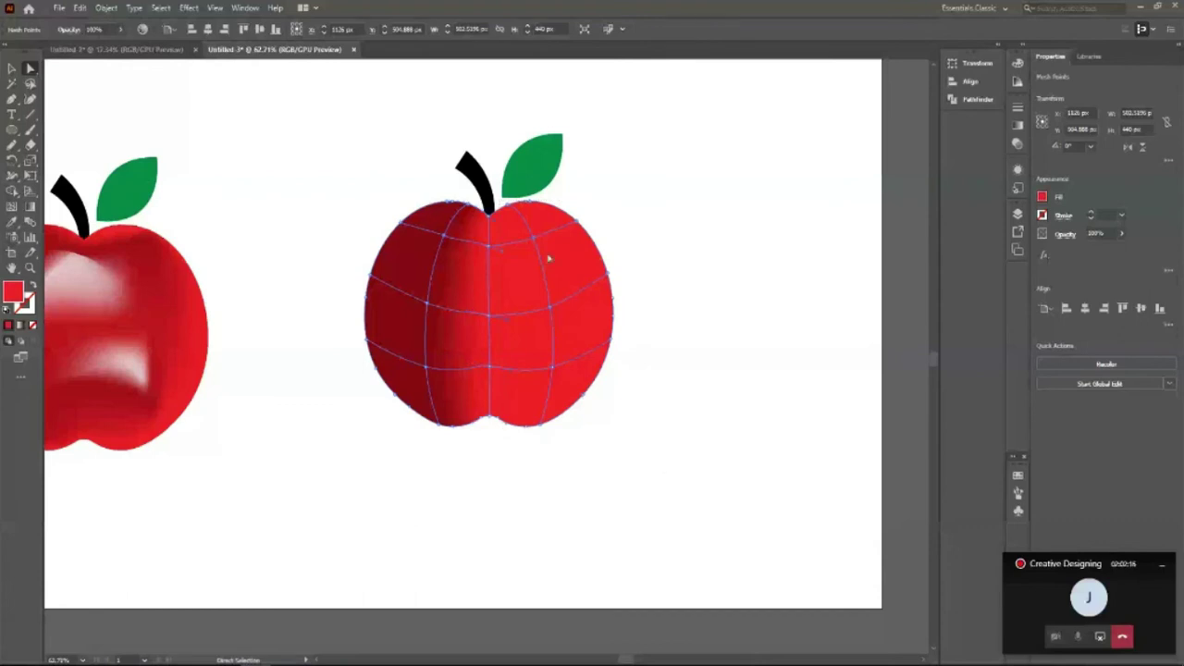
click(86, 325)
double_click(13, 292)
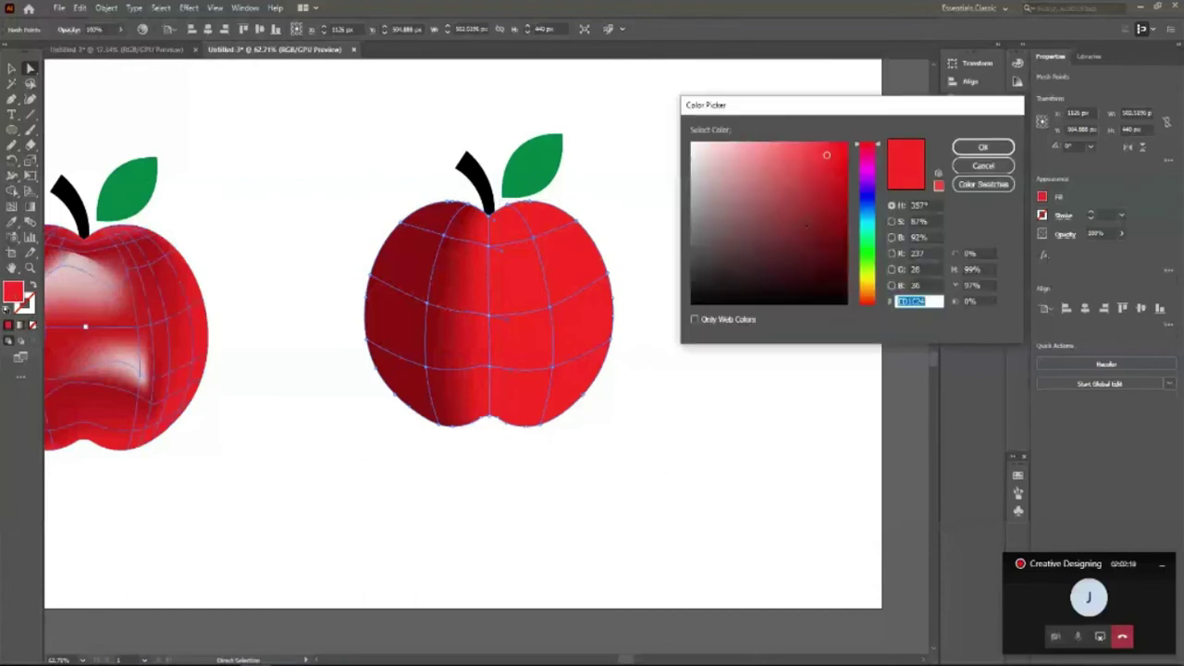
drag(826, 154, 841, 226)
click(984, 147)
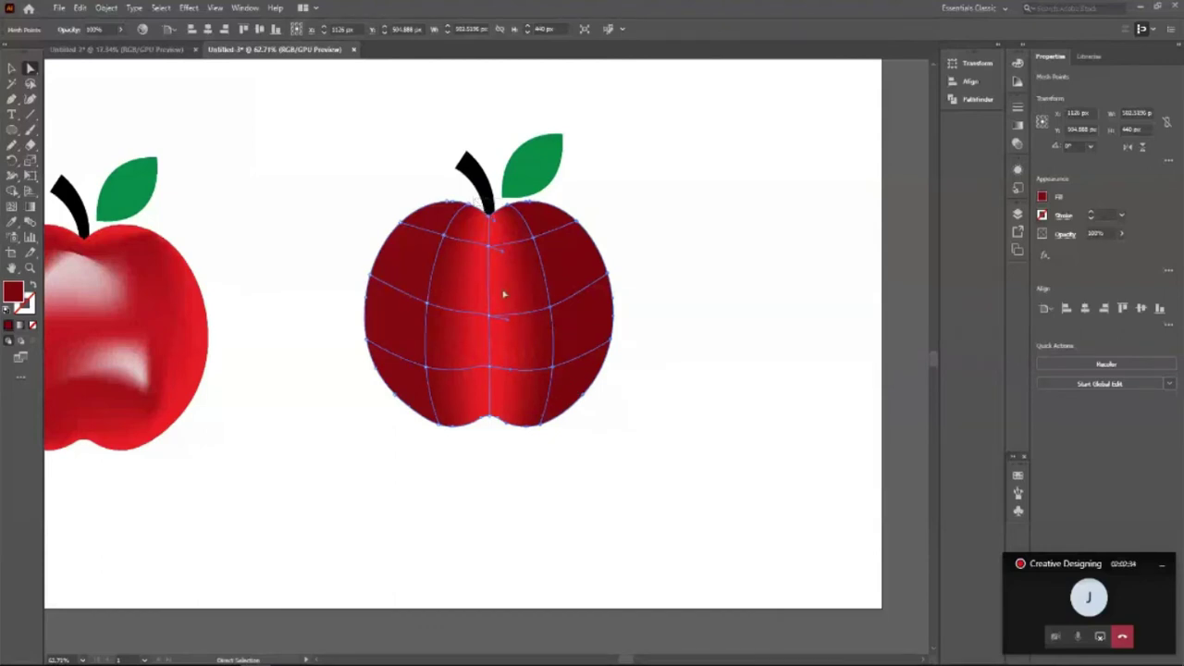
drag(504, 292, 507, 453)
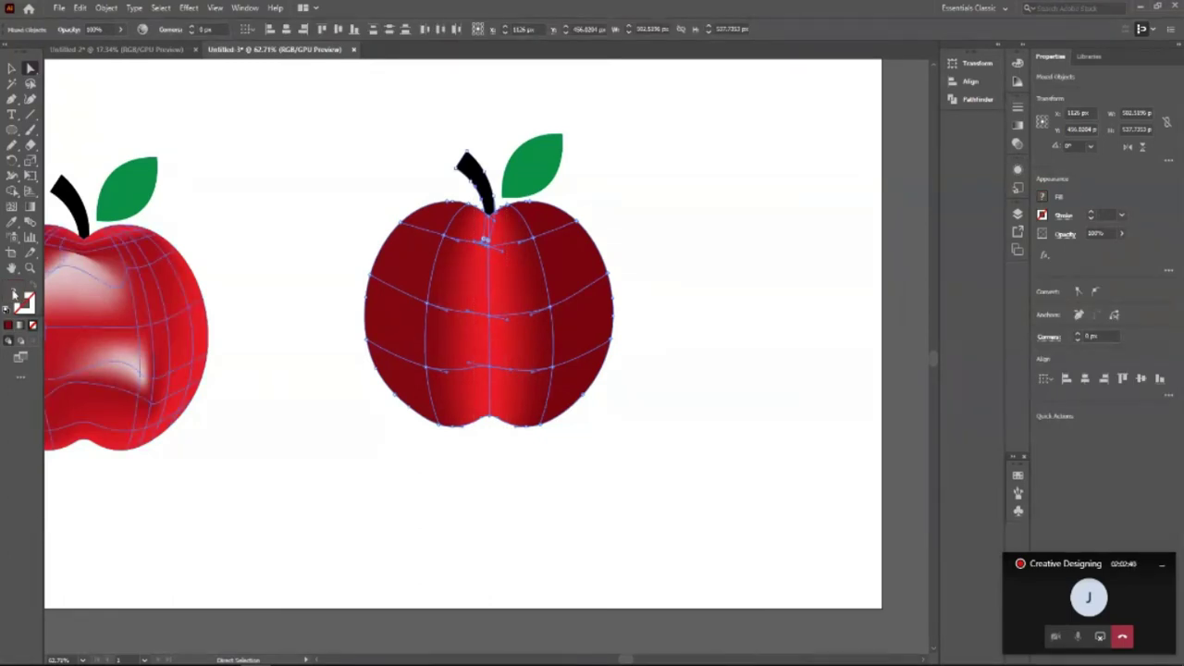
key(v)
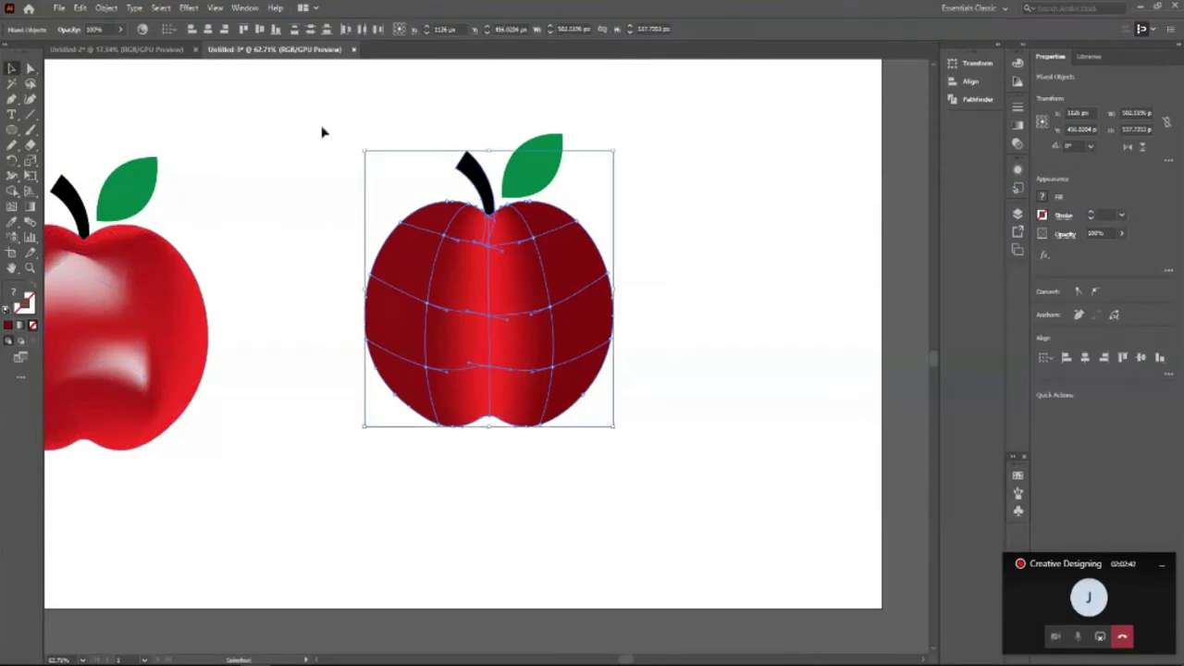
click(389, 149)
Step: Select the new apple's stem and leaf together and move them straight up, well clear of the body
click(478, 176)
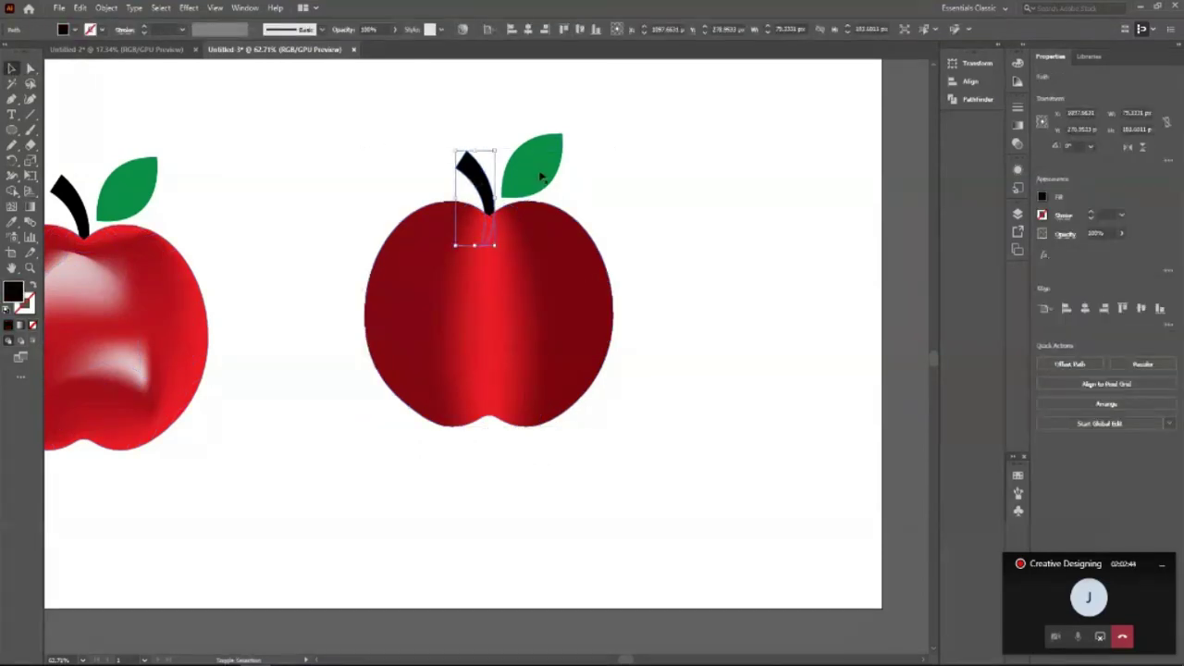
shift+click(540, 176)
key(shift+Up)
key(shift+Up)
key(shift+Up)
key(shift+Up)
key(shift+Up)
key(shift+Up)
key(shift+Up)
key(shift+Up)
key(shift+Up)
key(shift+Up)
key(shift+Up)
key(shift+Up)
key(shift+Up)
key(shift+Up)
key(shift+Up)
key(shift+Up)
key(shift+Up)
key(shift+Up)
key(shift+Up)
key(shift+Up)
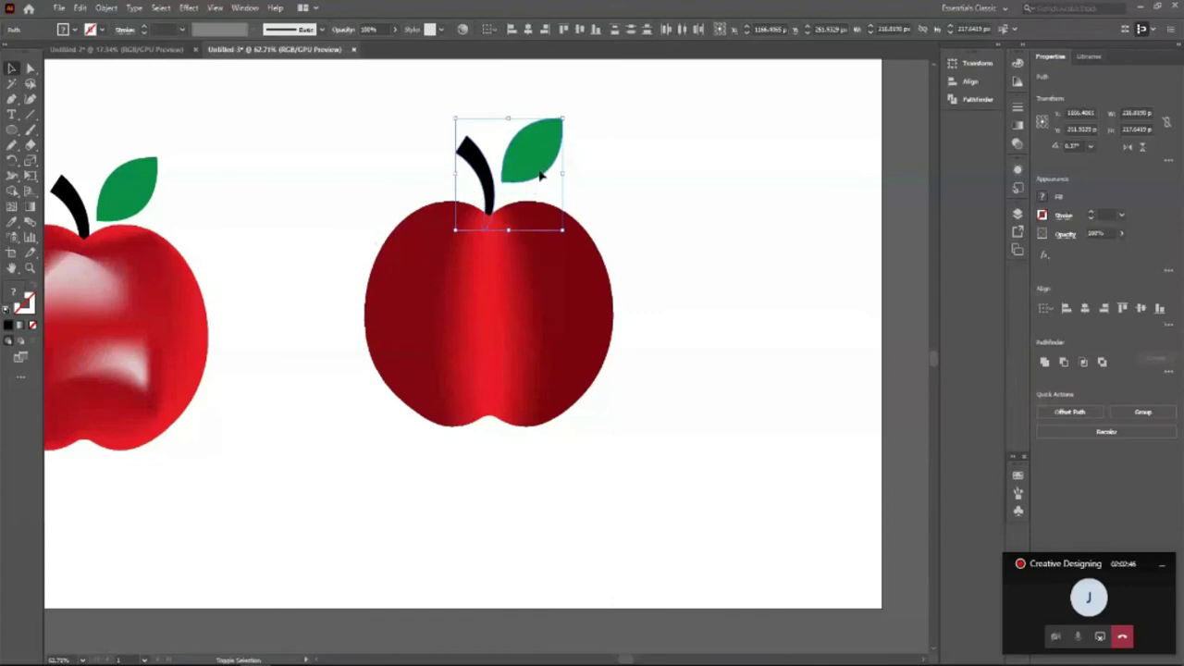
key(shift+Up)
key(shift+Up)
key(shift+Up)
key(shift+Up)
key(shift+Up)
key(shift+Up)
key(shift+Up)
key(shift+Up)
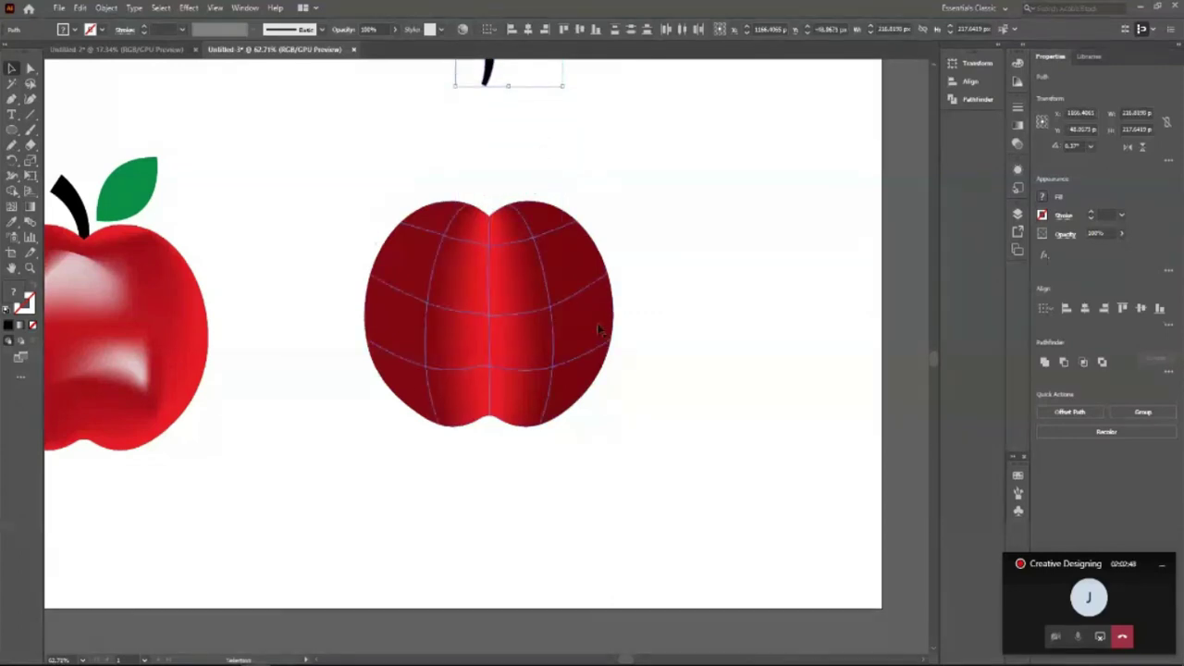
Step: Recolour the mesh points down the middle of the new apple body a medium dark red and deselect it
click(558, 278)
click(30, 67)
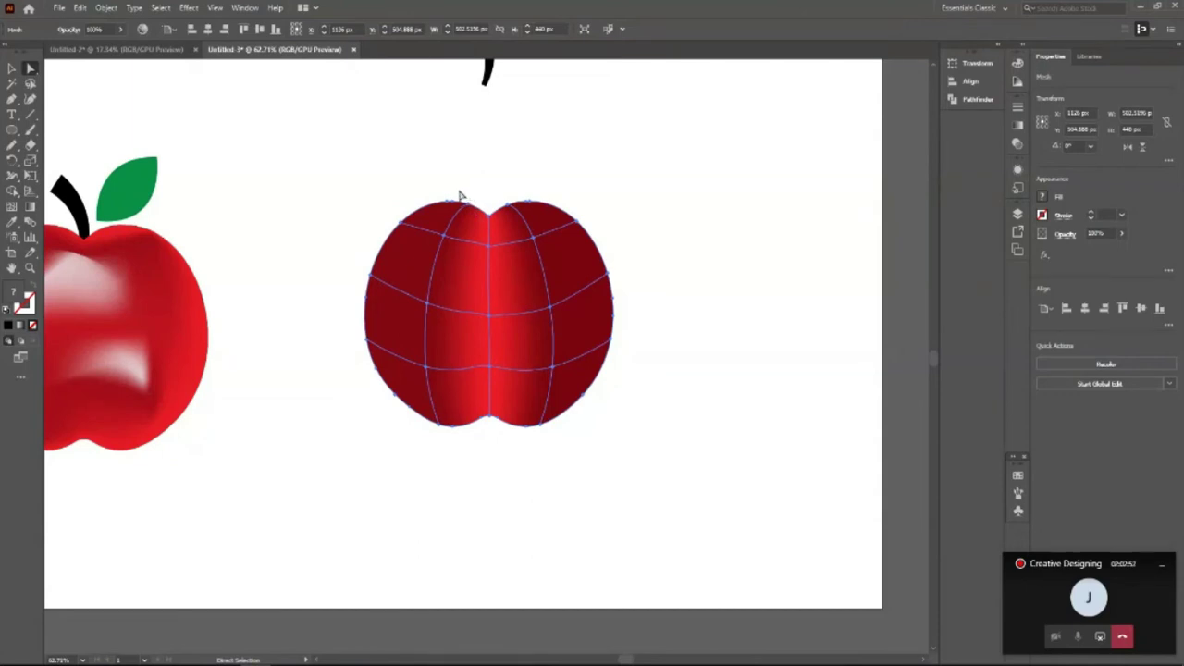
drag(440, 183, 547, 484)
double_click(18, 296)
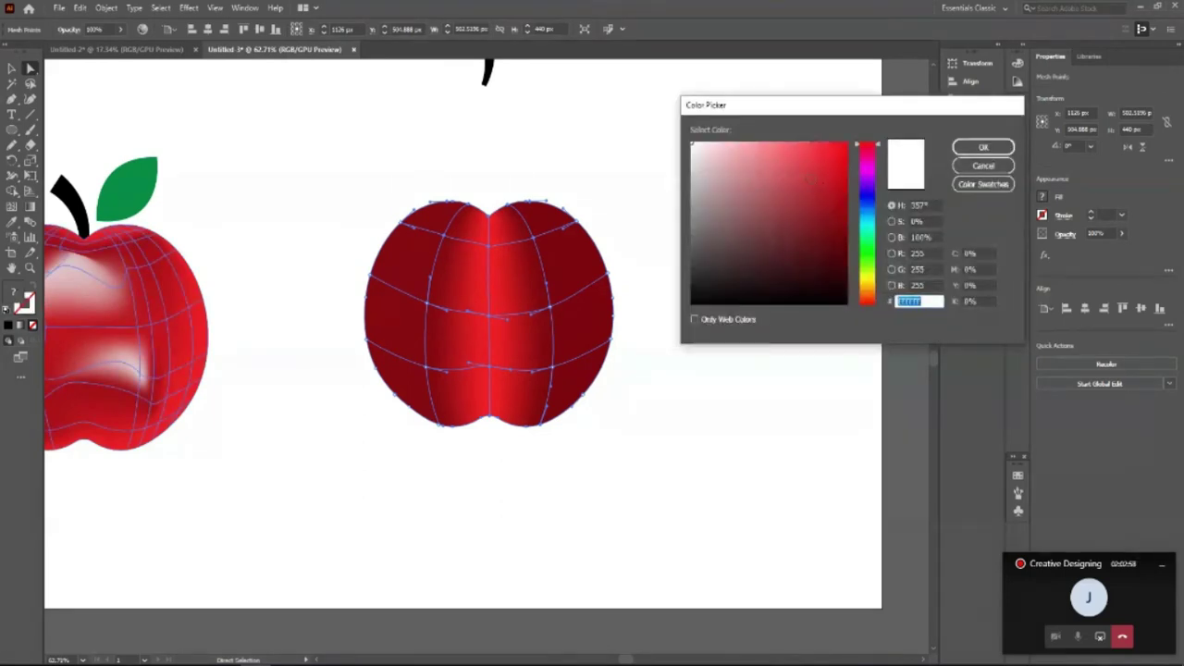
drag(821, 170, 834, 197)
click(983, 147)
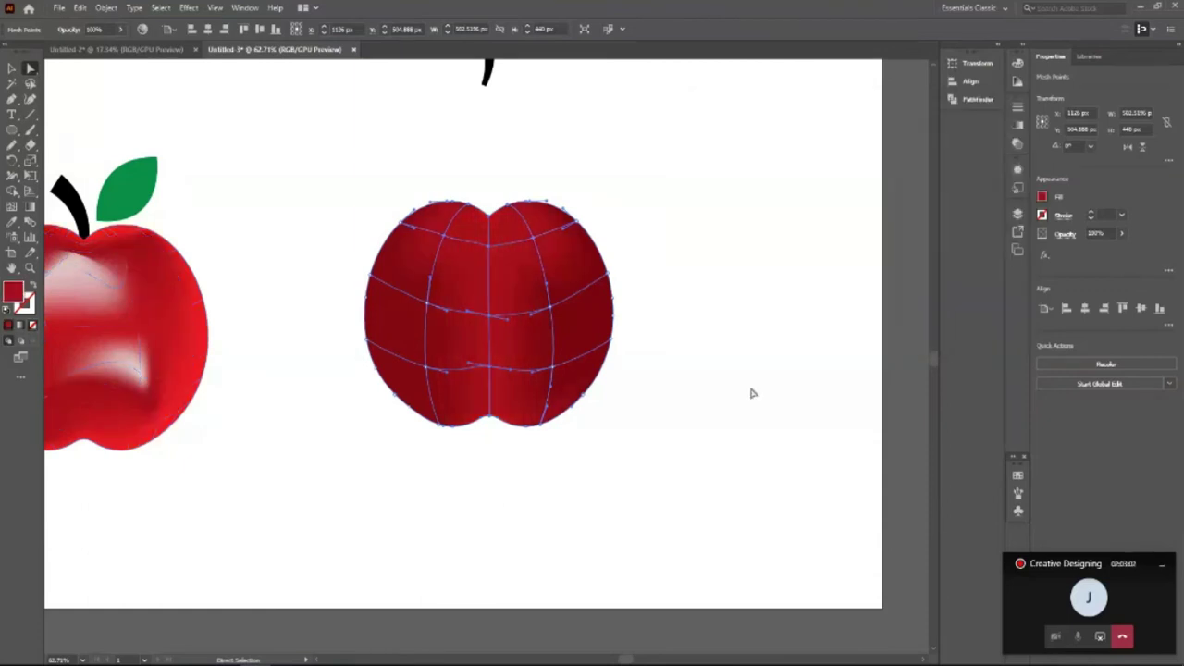
click(616, 480)
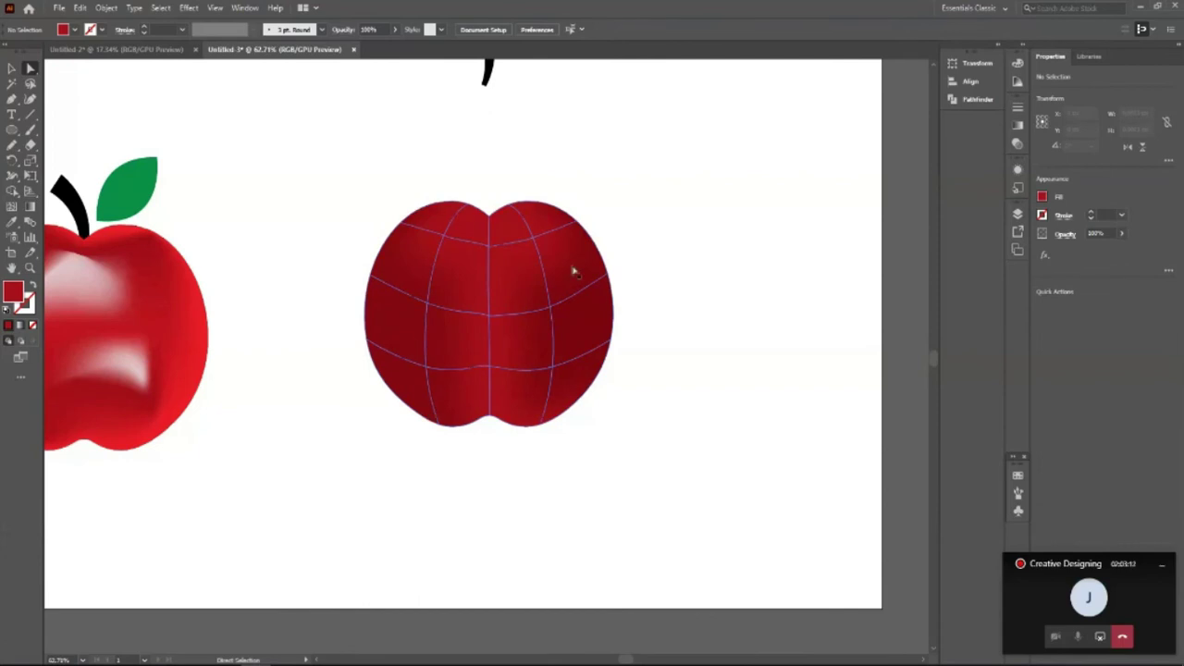
Step: Try recolouring the mid-height mesh points on the new apple's left side pale pink, RGB 193, 153, 157, and undo it
key(z)
drag(632, 391, 516, 477)
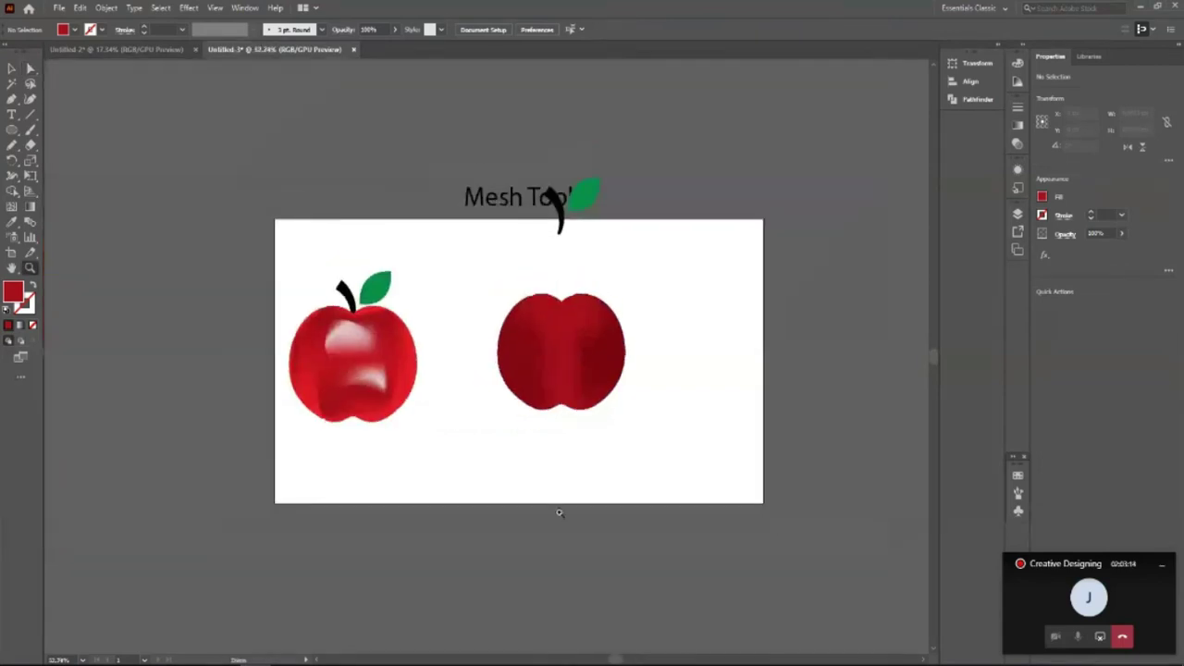
drag(620, 409, 709, 507)
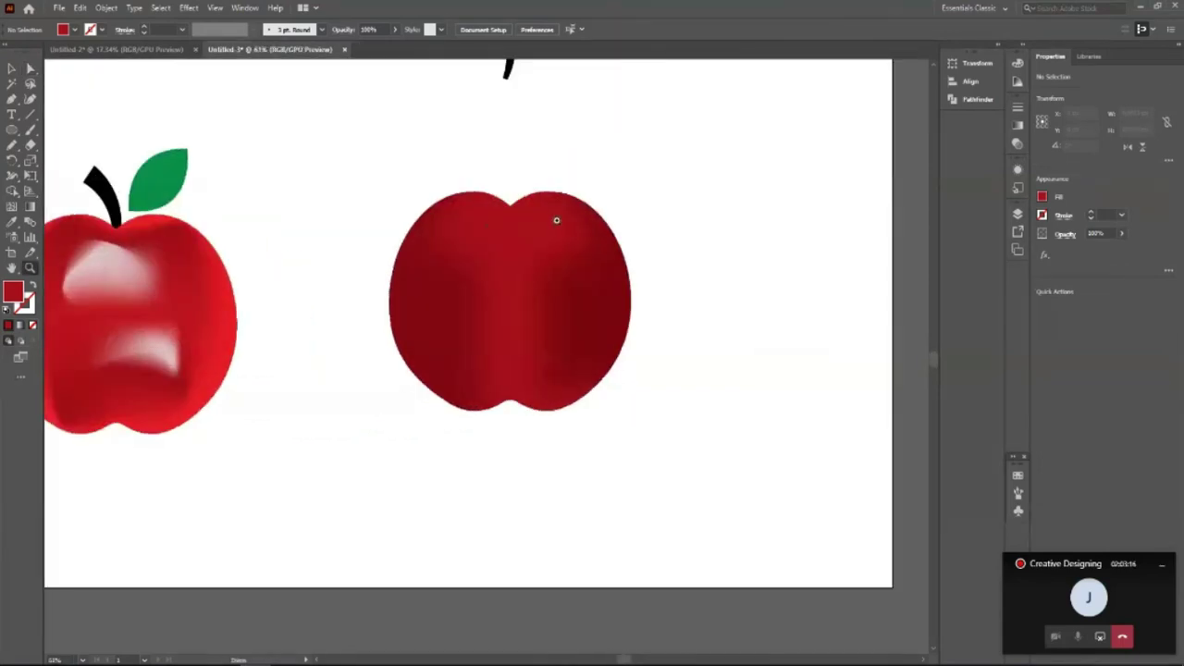
click(574, 401)
click(617, 369)
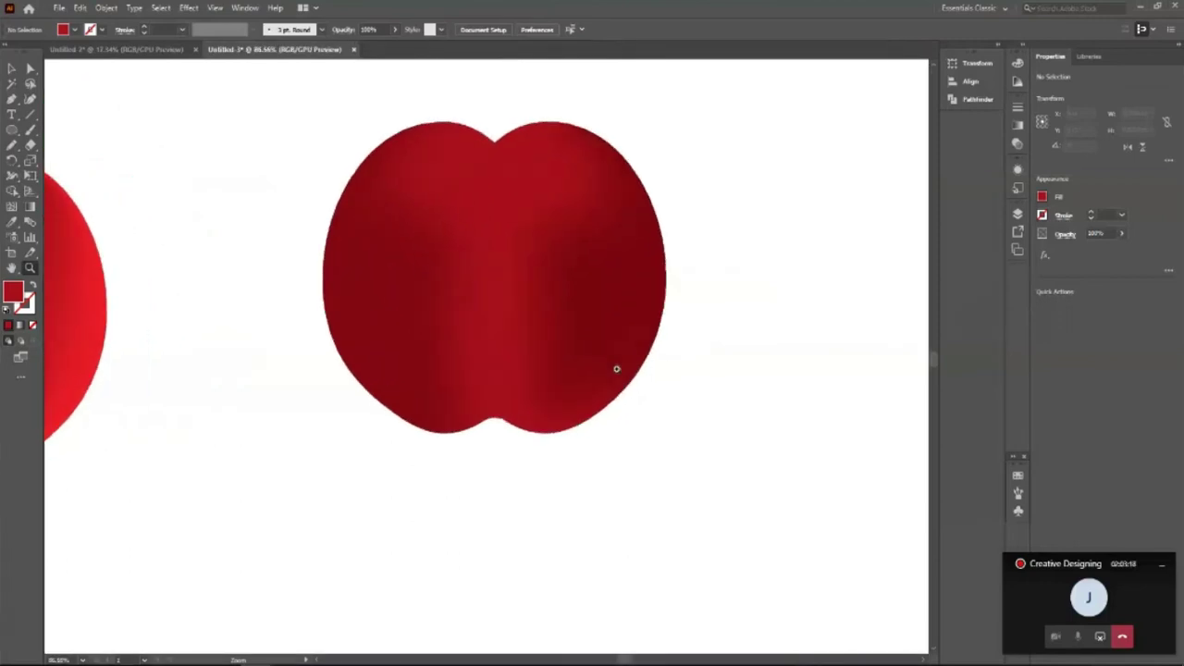
click(11, 70)
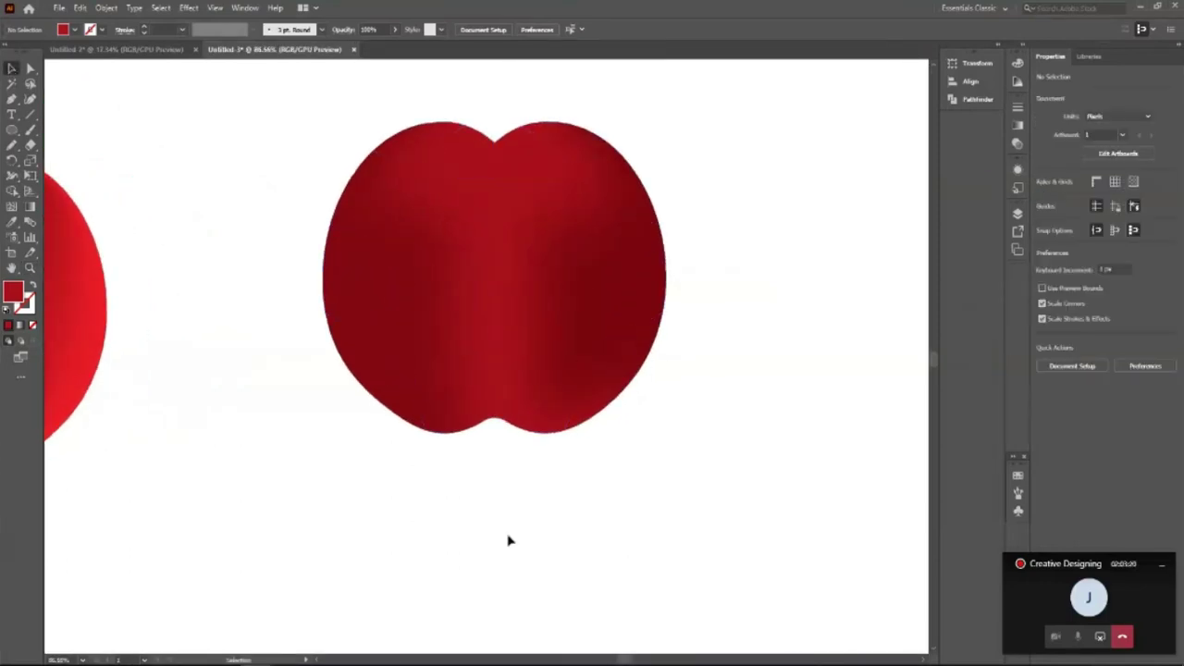
click(346, 298)
key(a)
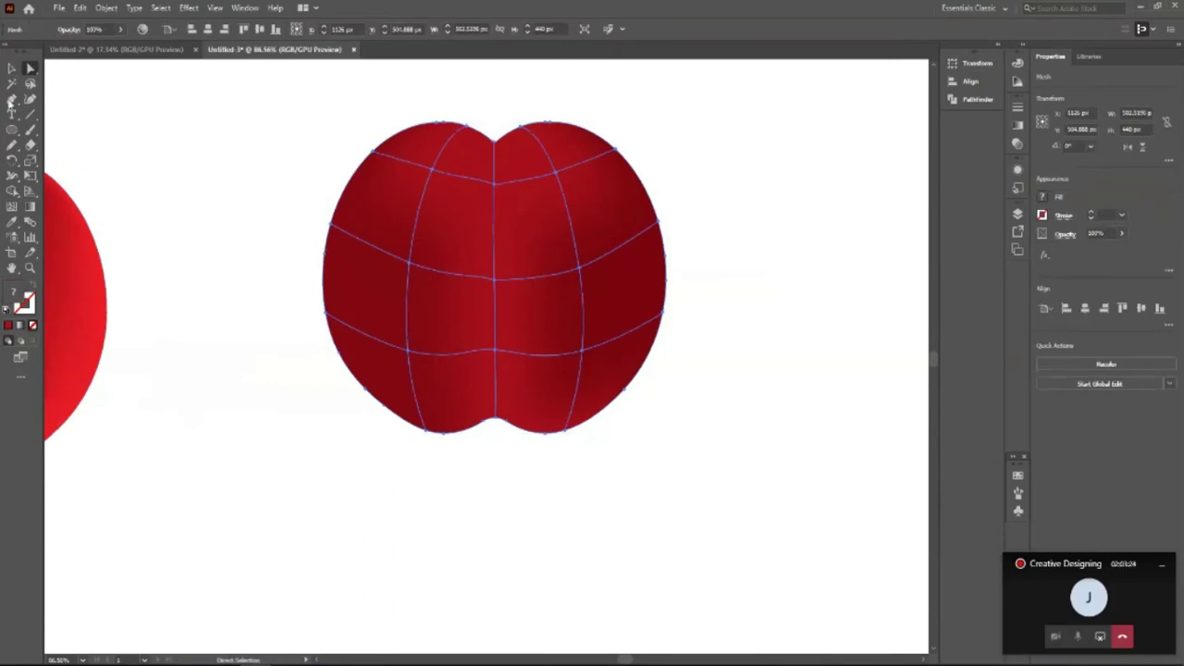
drag(295, 214, 424, 361)
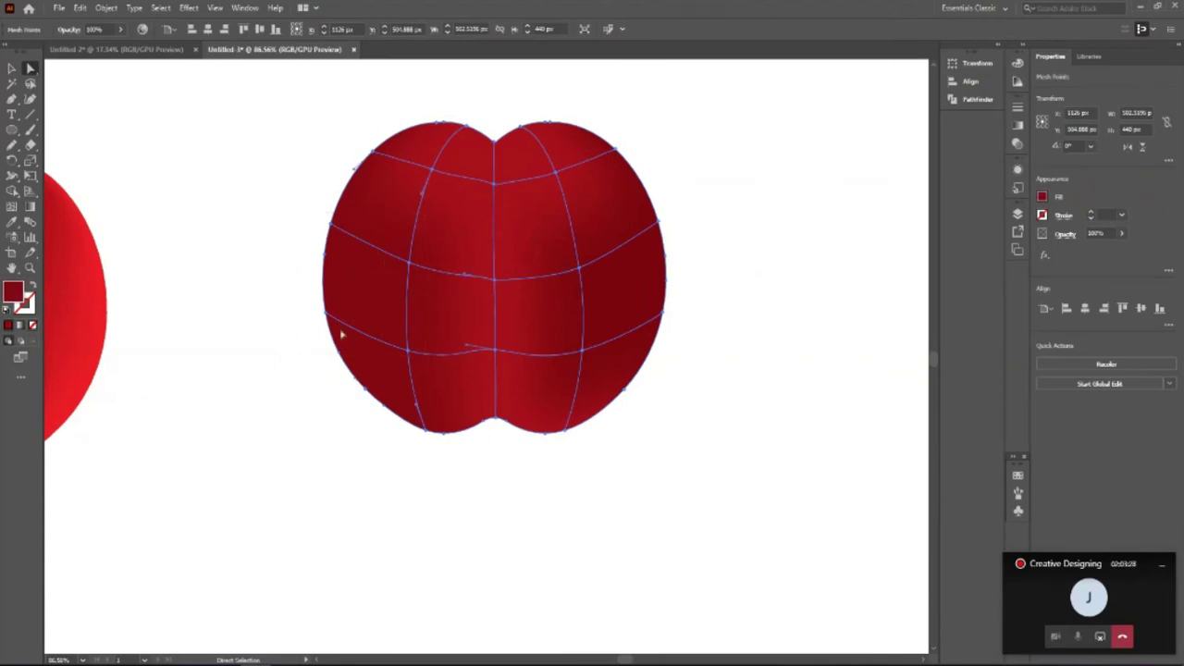
double_click(14, 293)
click(711, 182)
drag(711, 183, 719, 185)
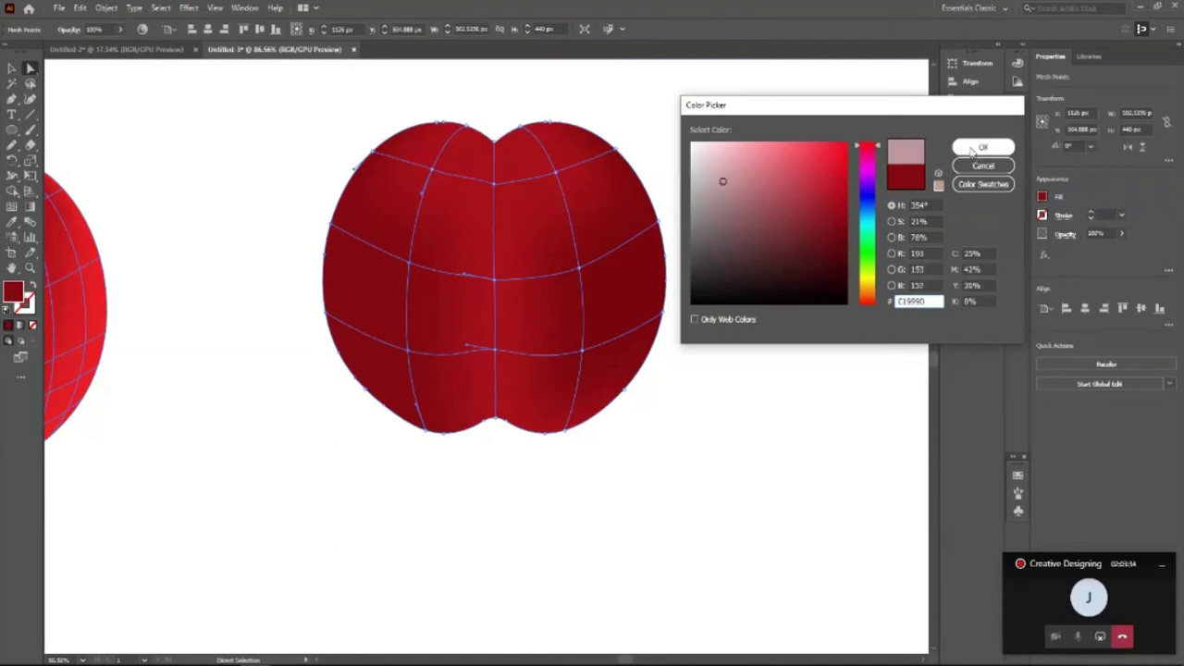
click(976, 150)
key(v)
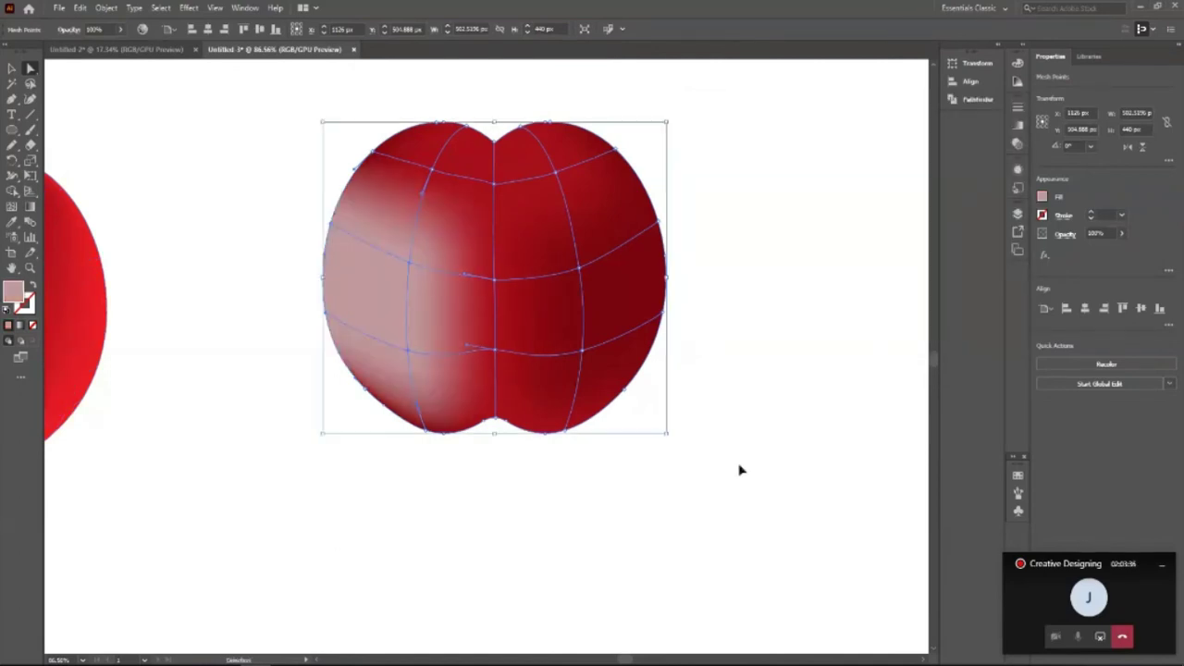
key(ctrl+z)
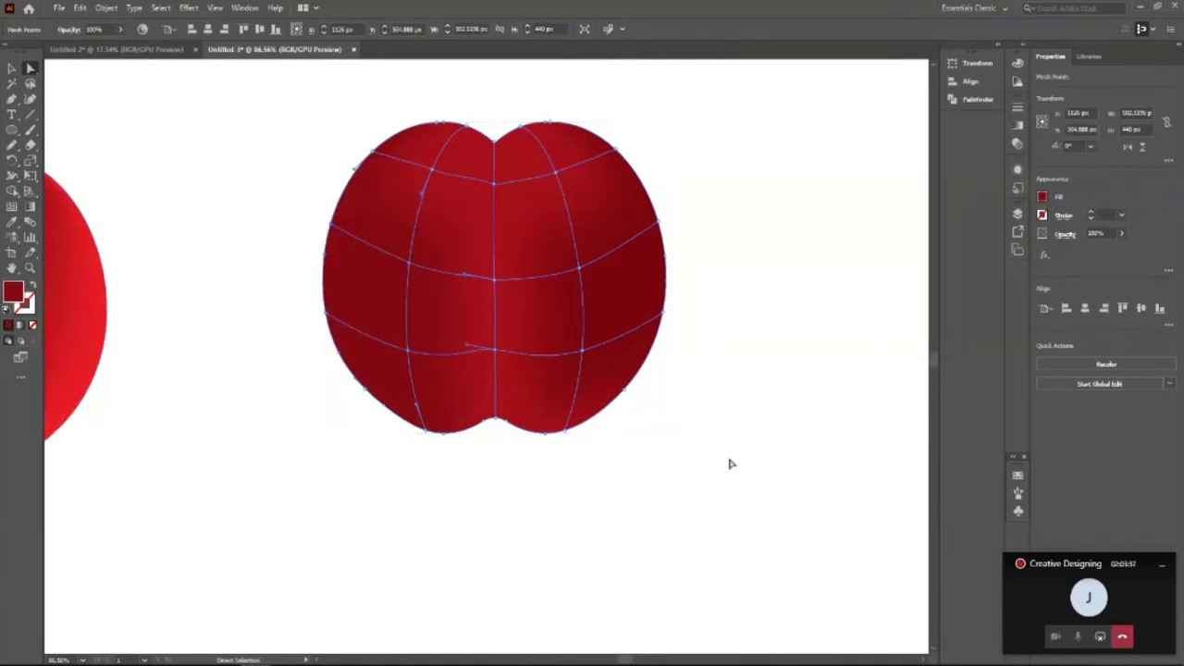
Step: Try recolouring the upper mesh point on the new apple's left edge dusky pink, RGB 158, 116, 121, and undo it
click(12, 69)
click(96, 99)
click(438, 264)
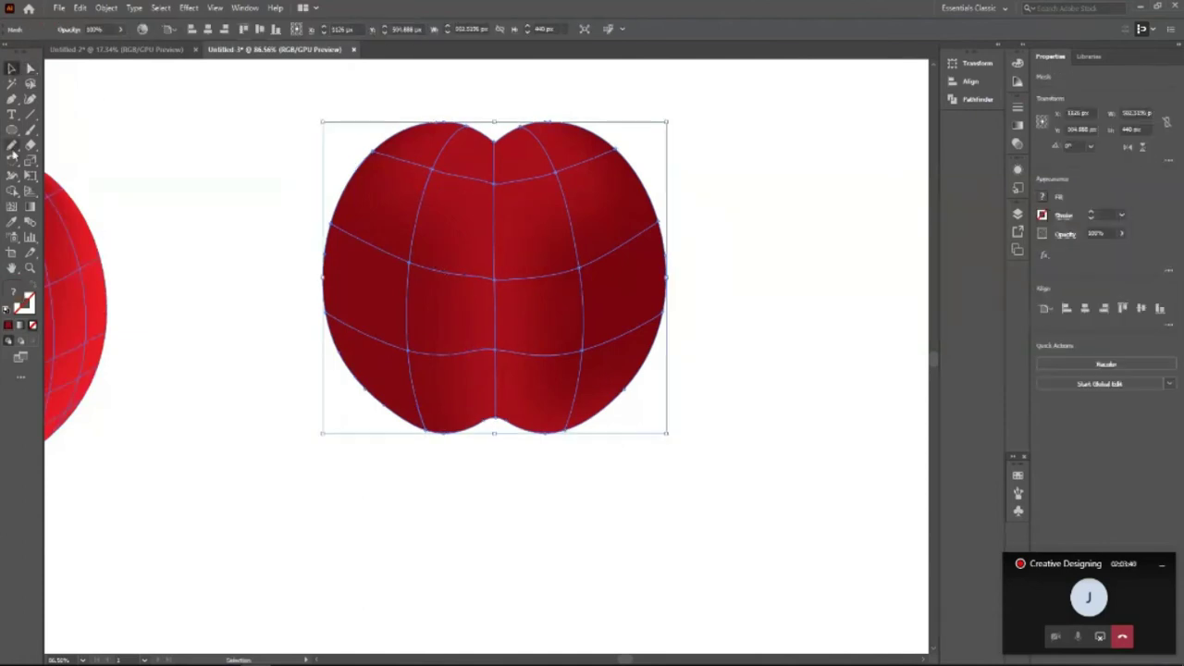
click(31, 68)
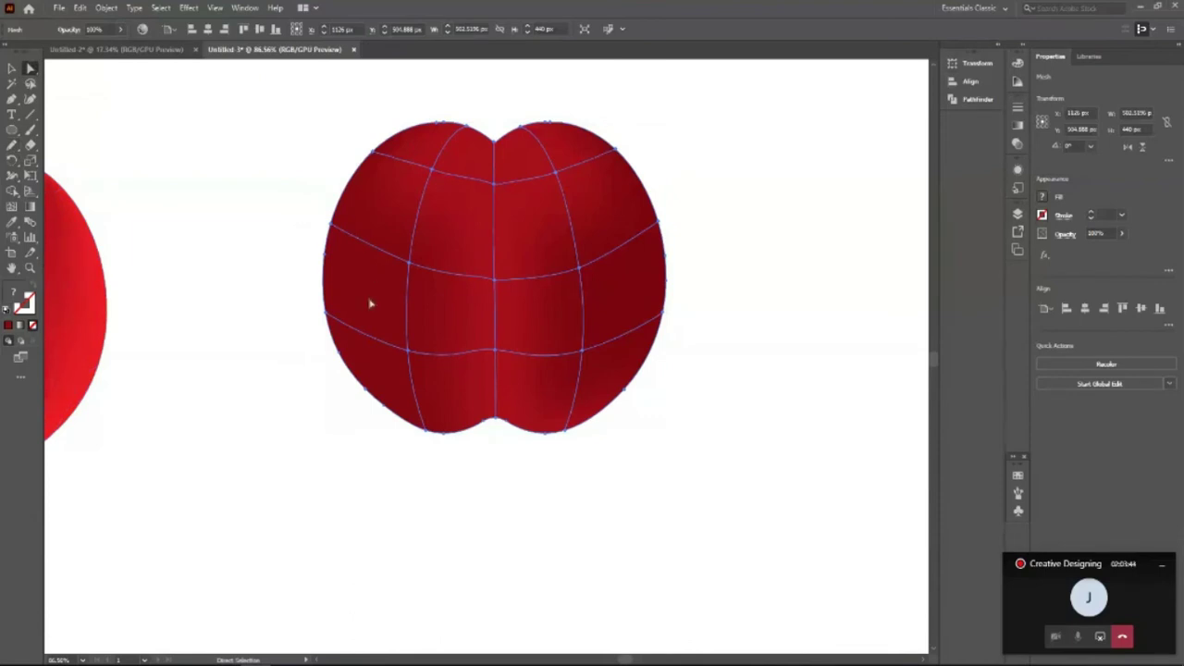
drag(365, 276, 370, 272)
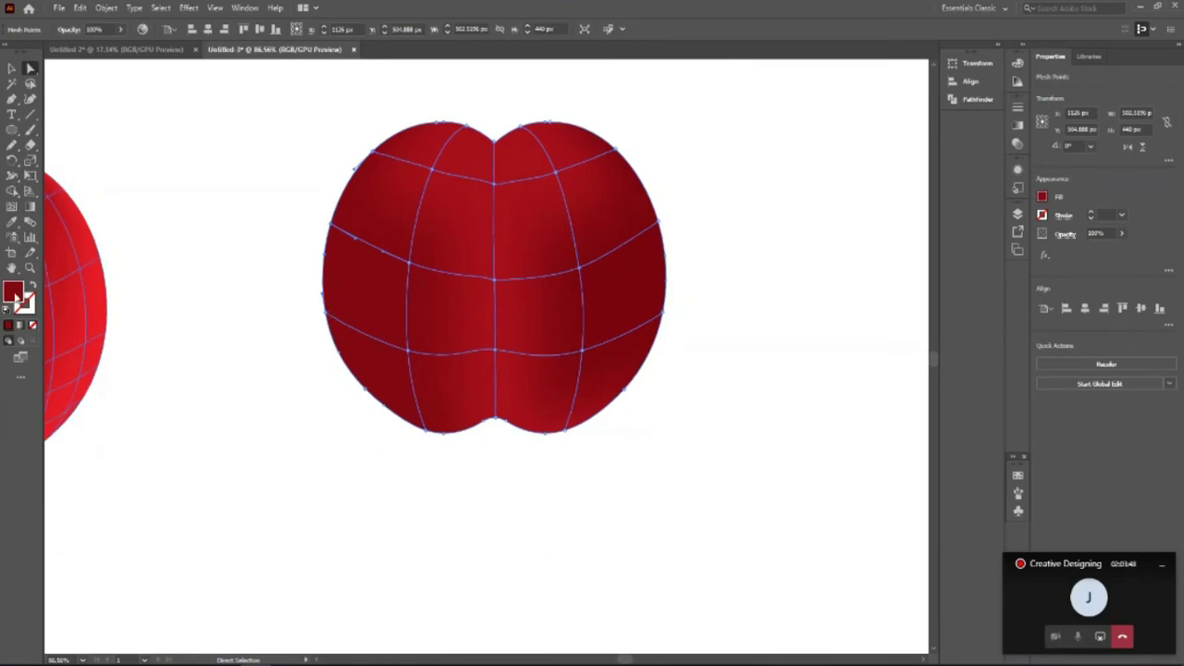
double_click(15, 294)
drag(722, 184, 732, 203)
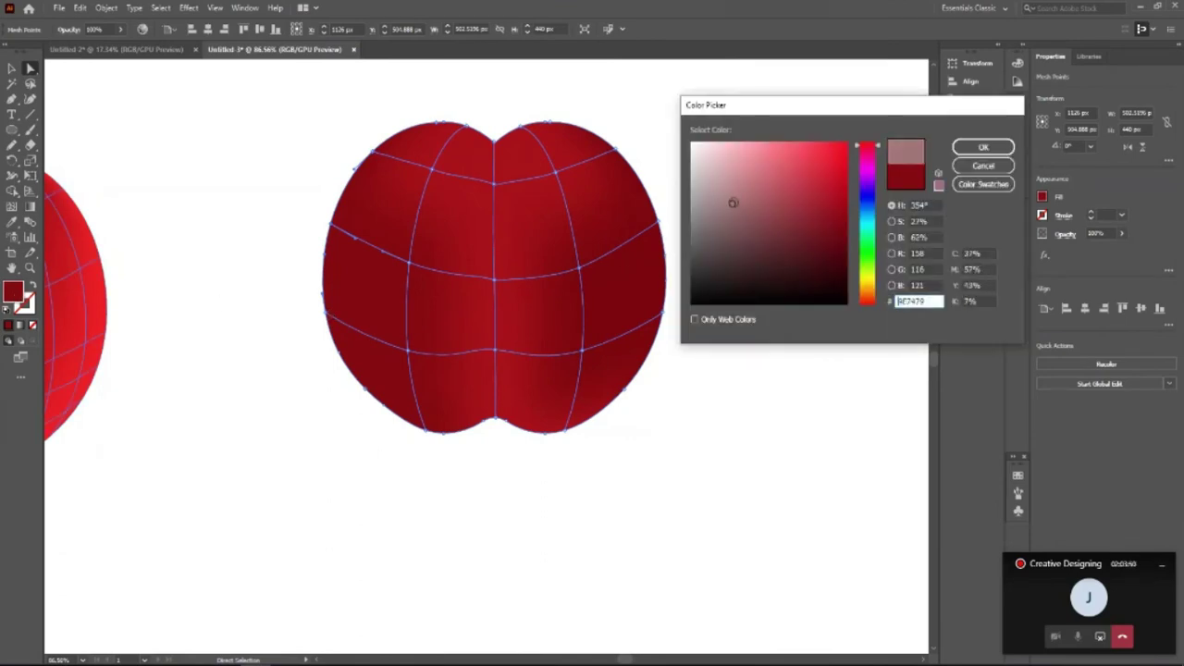
click(984, 147)
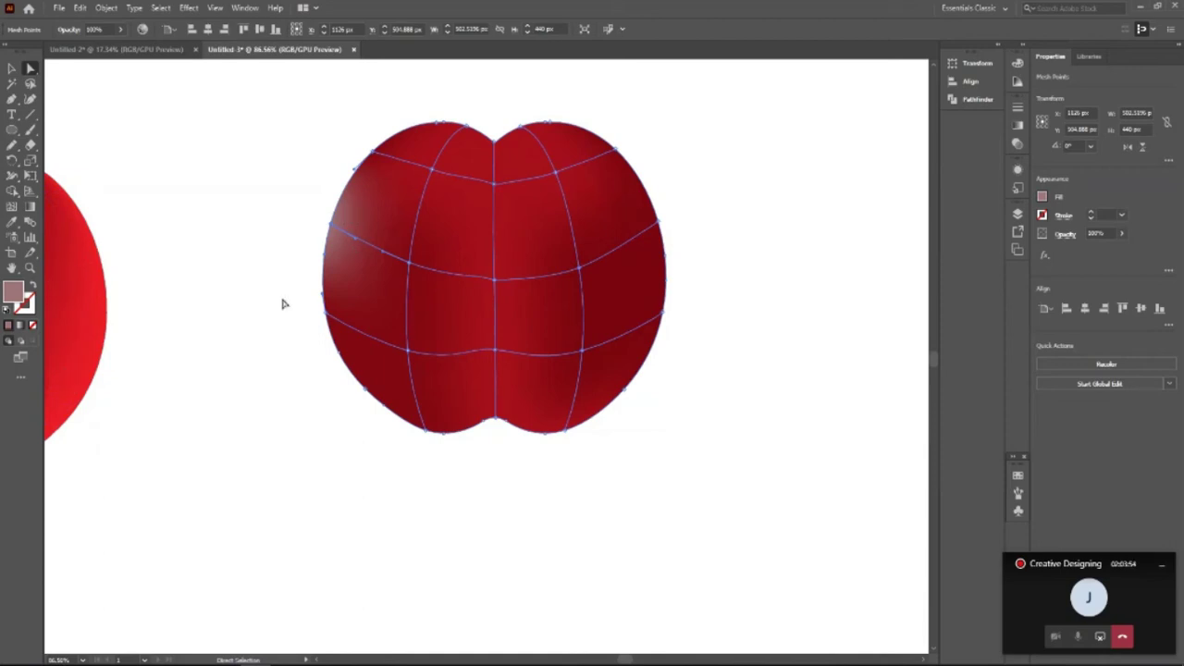
key(ctrl+z)
Step: Recolour the two mid-height mesh points on the apple's left edge pale pink, HSB 354°, 15%, 83%, and deselect the apple
drag(293, 202, 357, 330)
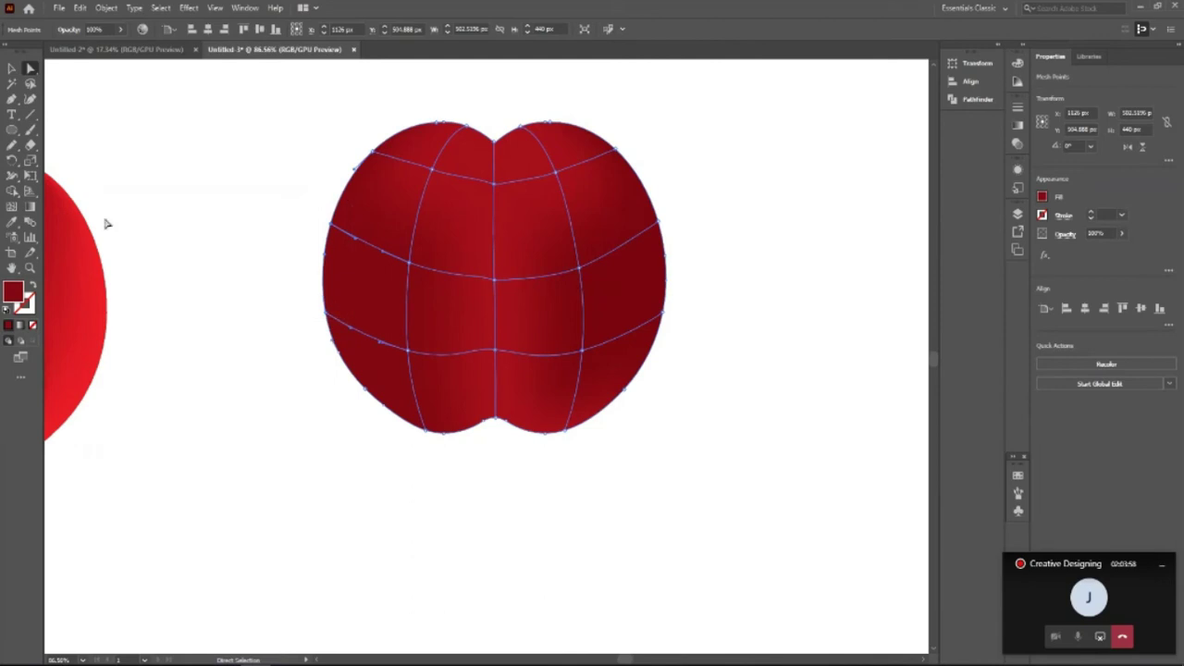
double_click(11, 294)
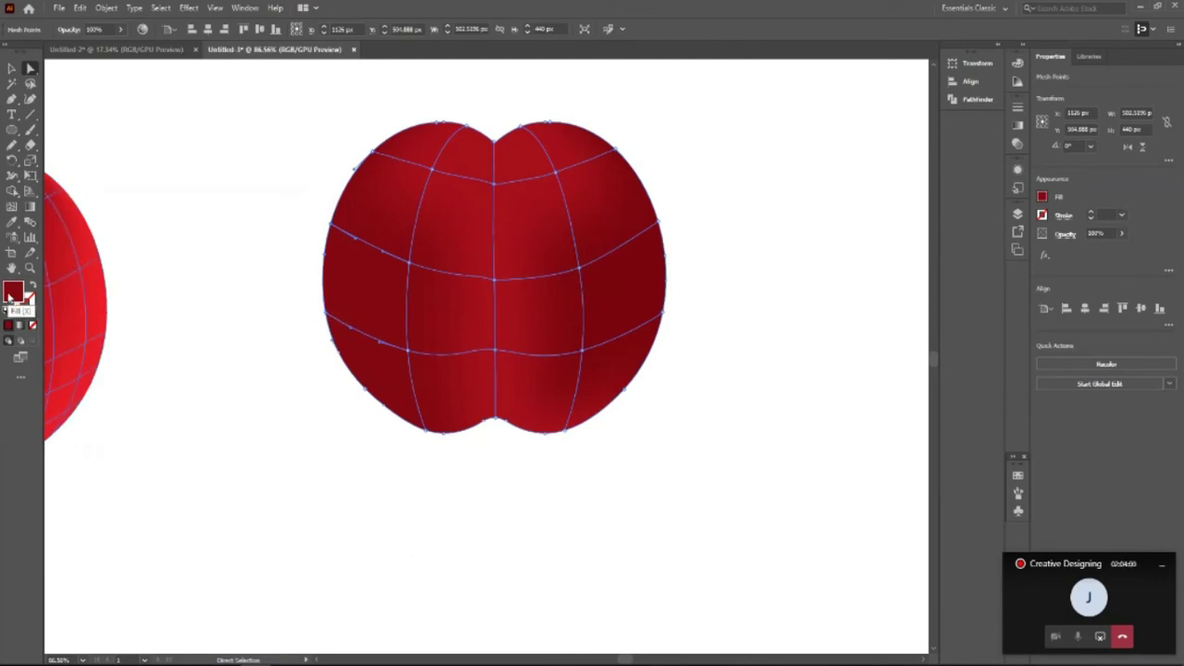
click(722, 180)
drag(721, 181, 713, 168)
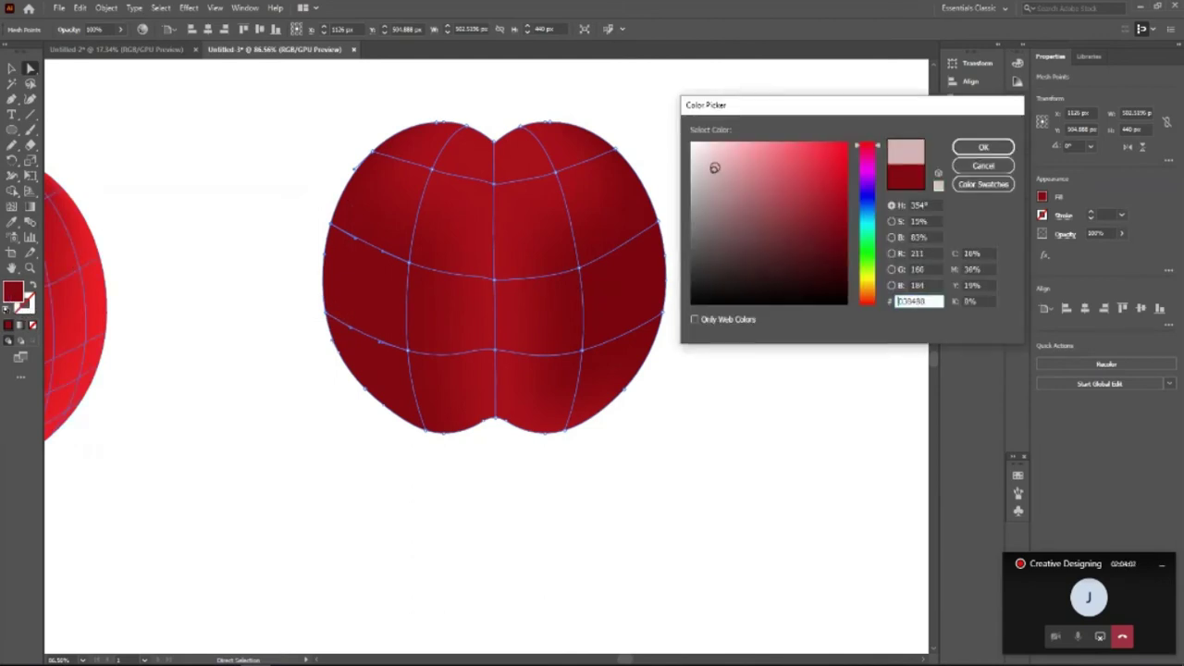
click(983, 147)
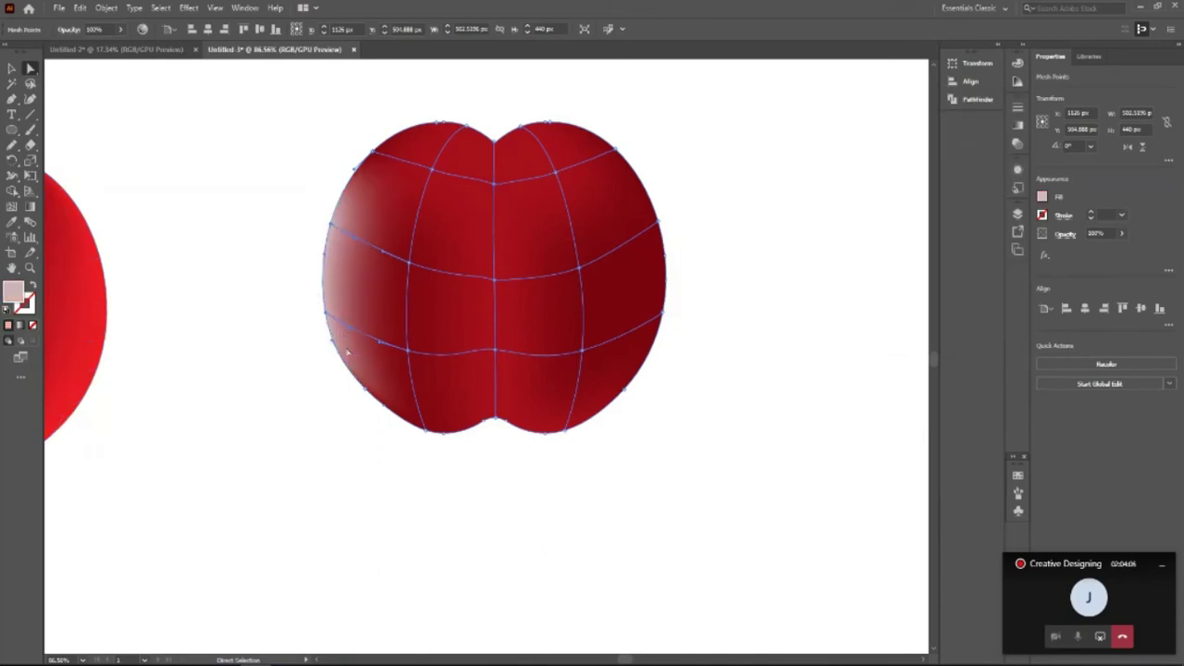
click(10, 68)
click(716, 629)
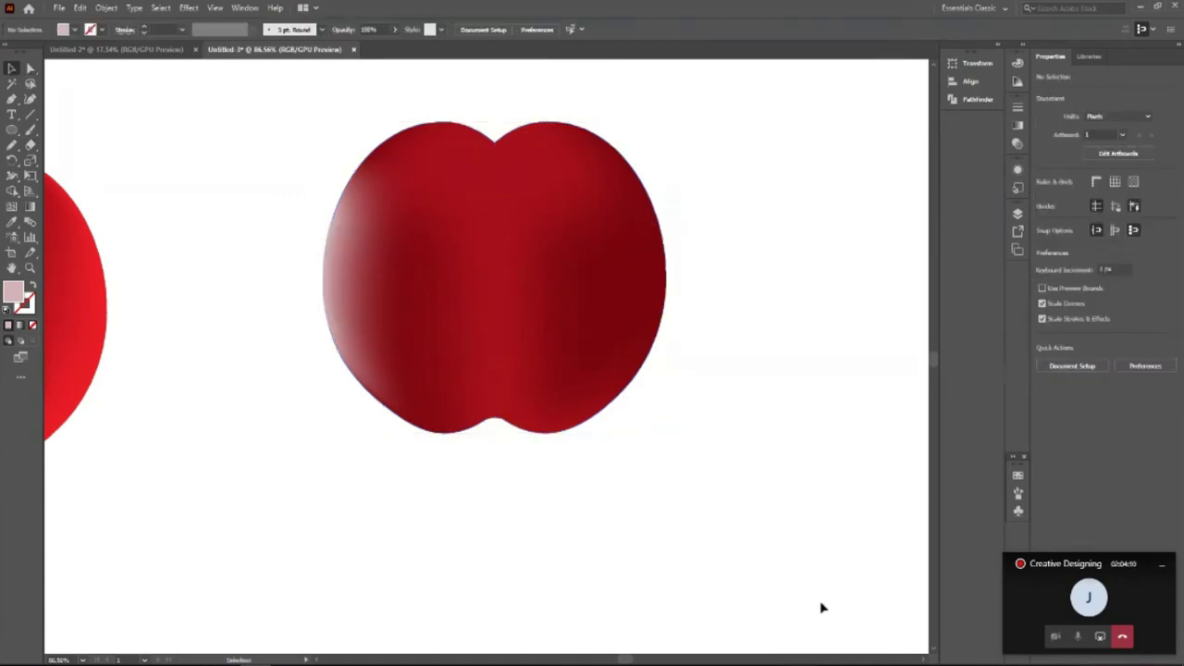
Step: Try recolouring the lower mesh point on the apple's right edge near-white, RGB 244, 234, 235, and undo it
click(478, 385)
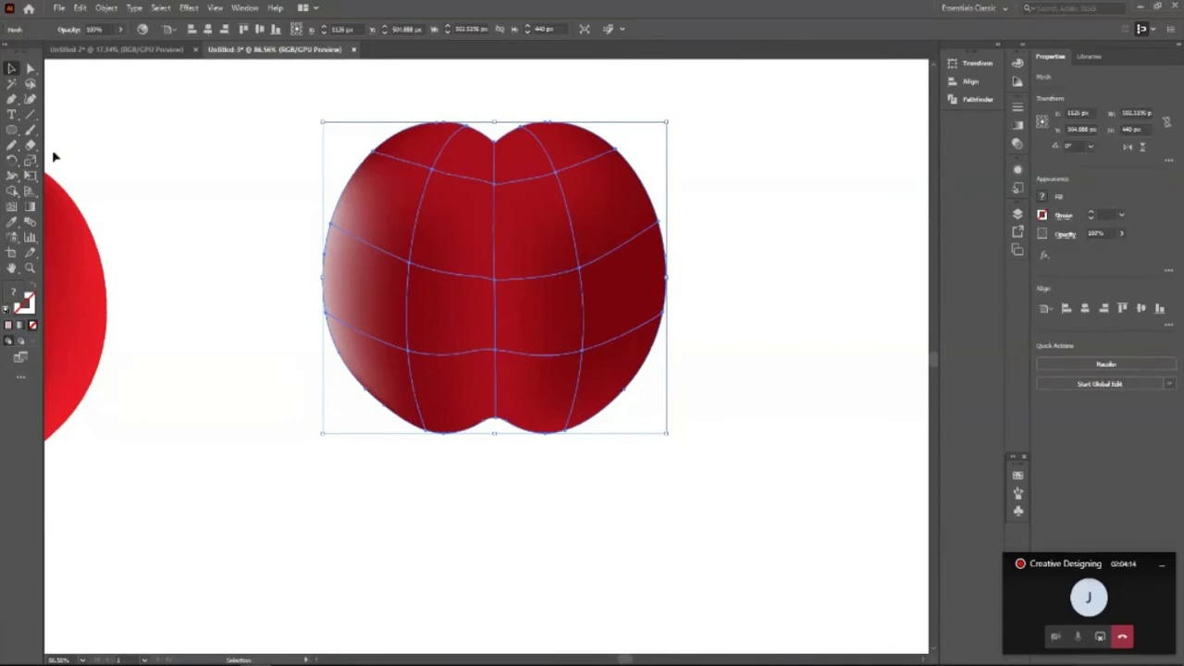
click(29, 67)
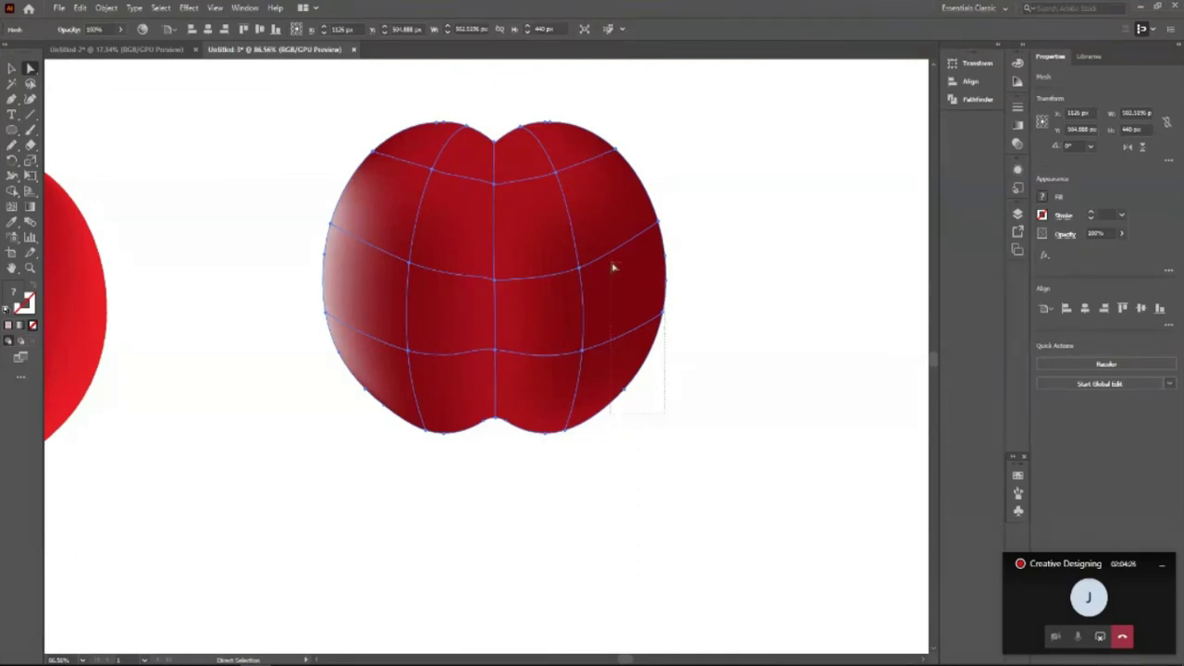
drag(612, 268, 611, 266)
double_click(13, 291)
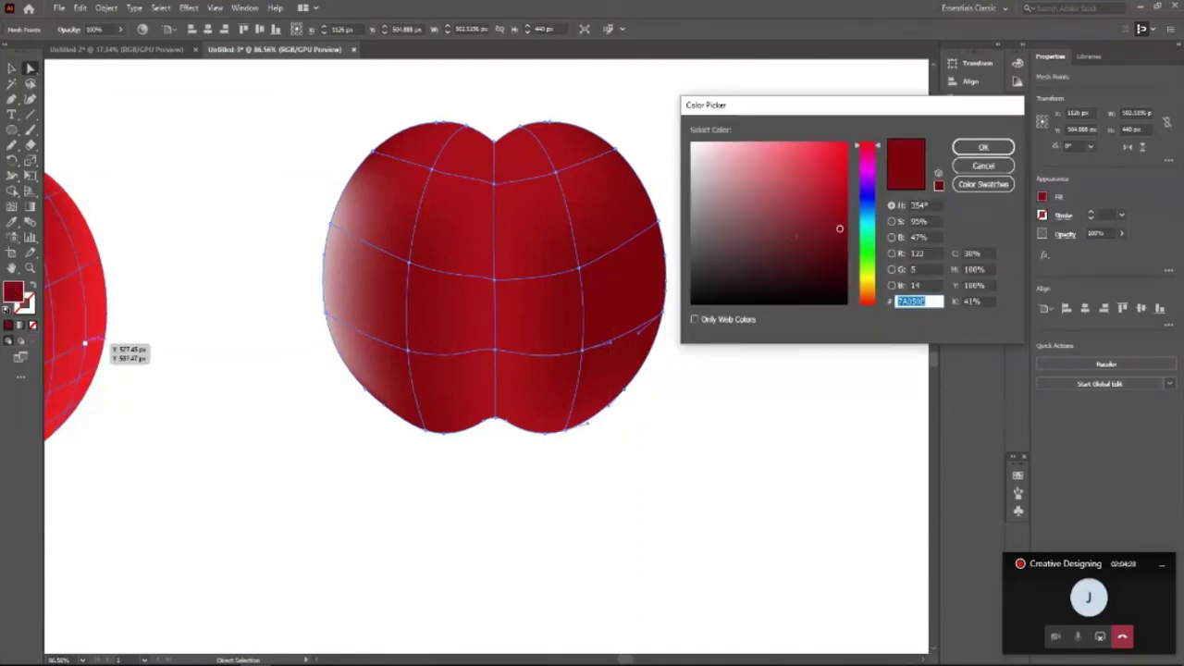
drag(732, 186, 696, 149)
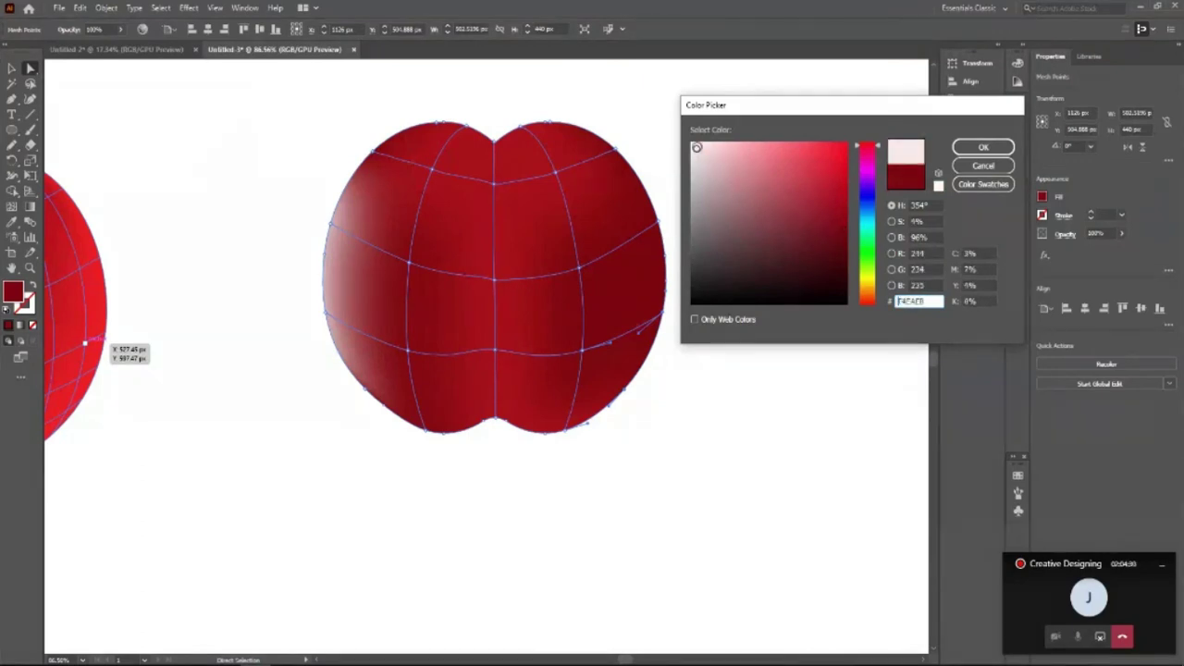
click(982, 148)
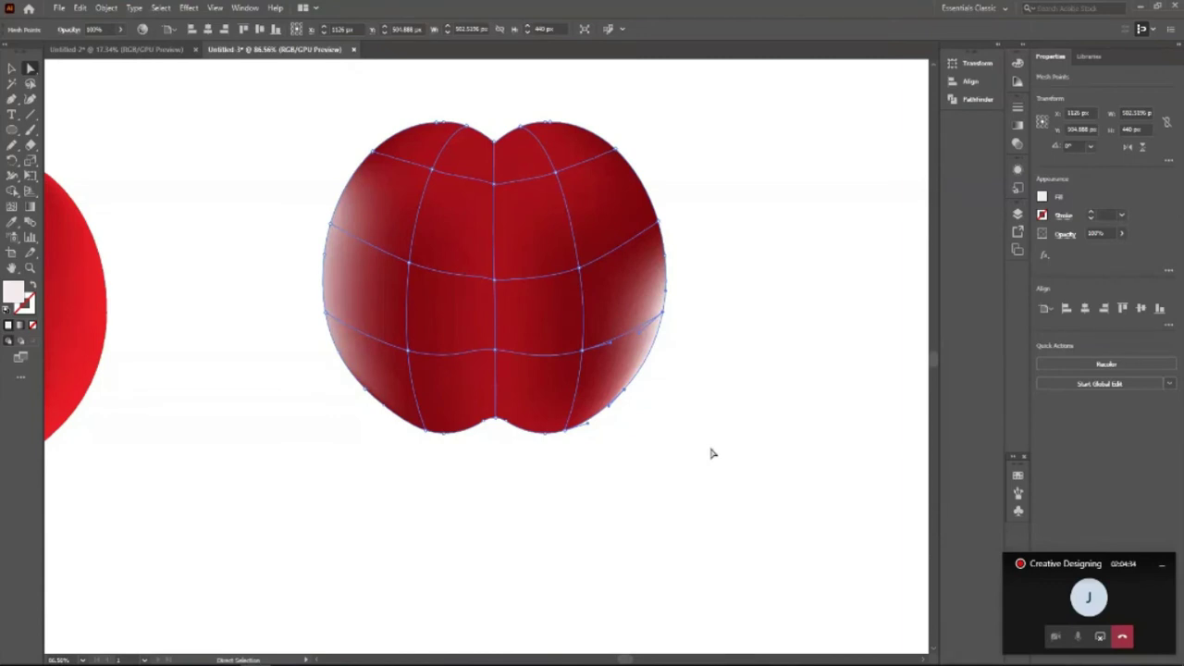
key(v)
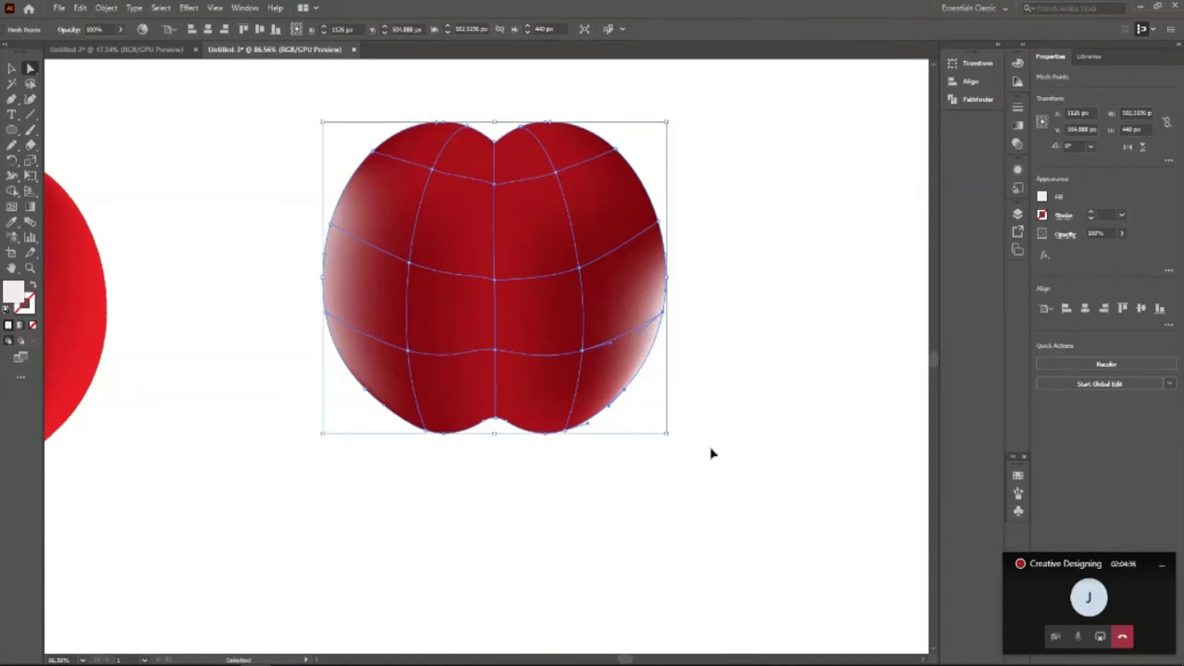
key(a)
key(ctrl+z)
Step: Try recolouring the inner mesh point at mid-height in the right half near-white, RGB 244, 237, 238, and undo it
click(583, 269)
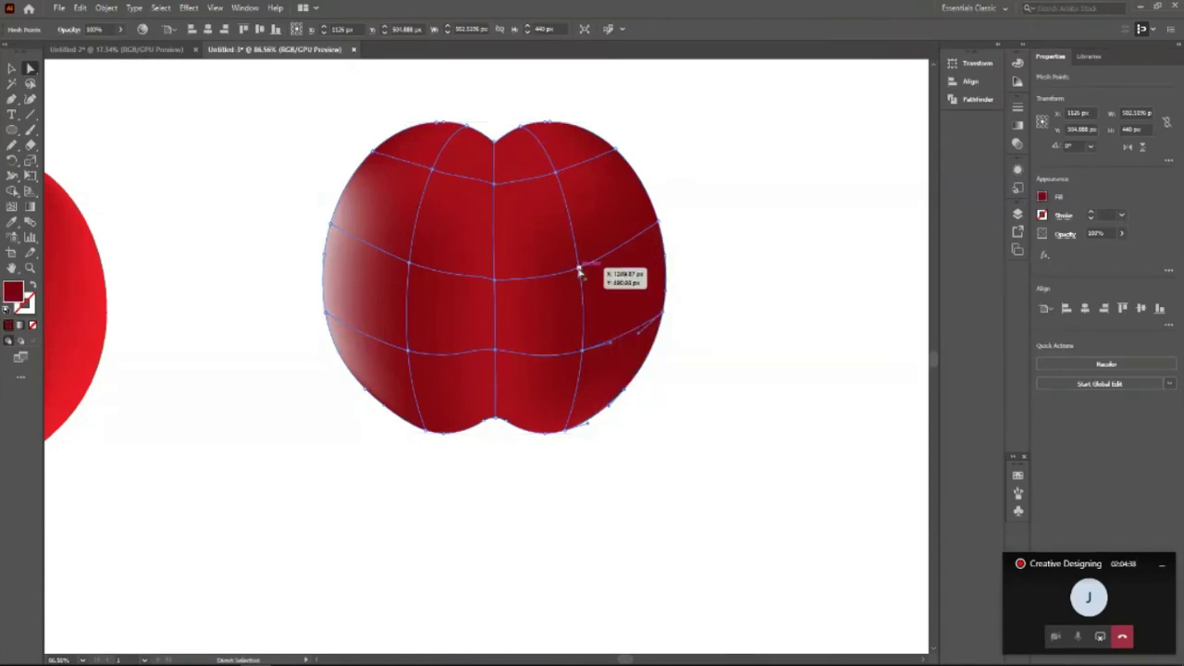
double_click(14, 293)
drag(709, 167, 696, 148)
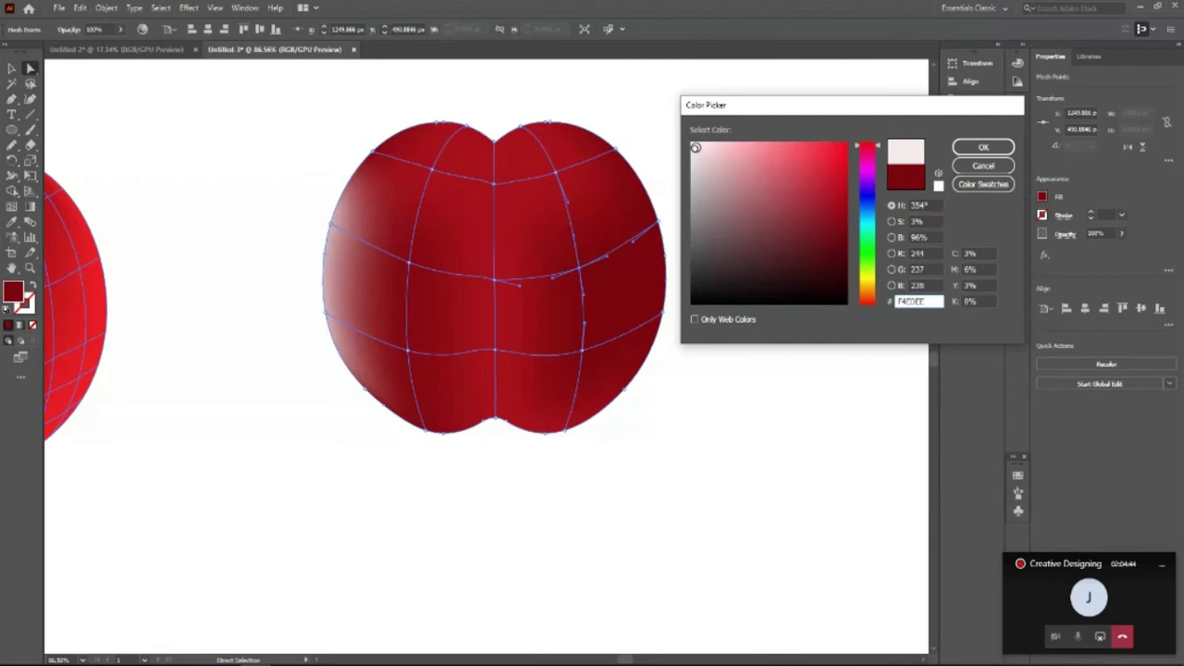
click(983, 147)
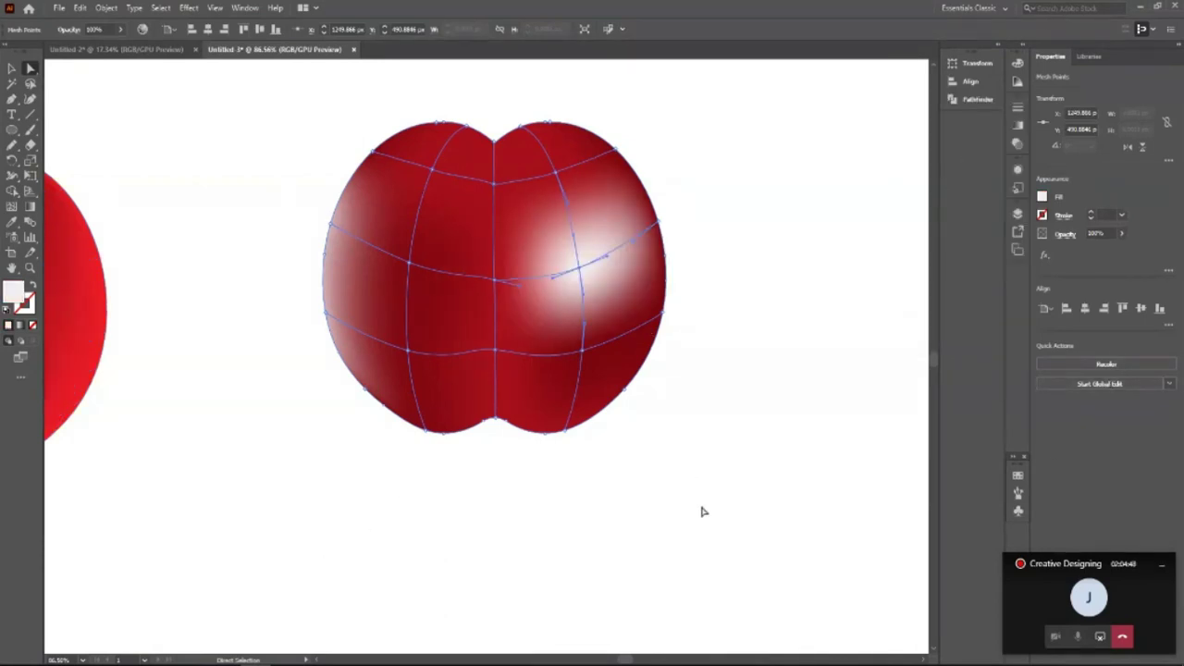
key(ctrl+z)
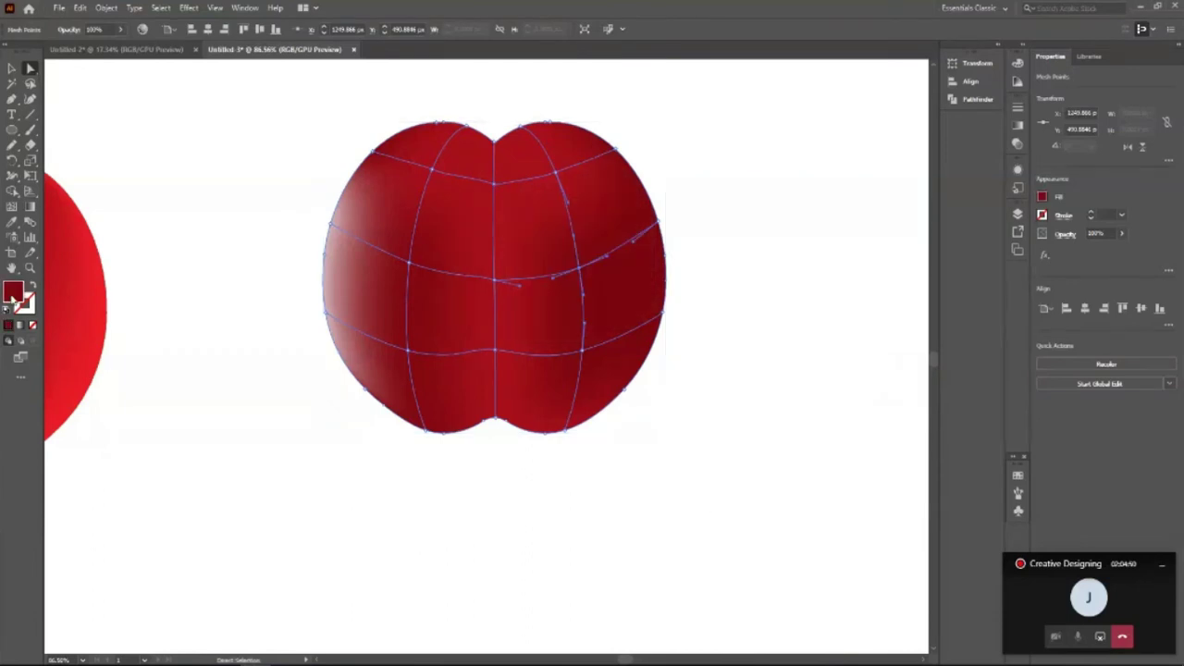
Step: Add a mesh point with the Mesh tool near the top of the apple's right lobe, creating an extra row and column
click(797, 447)
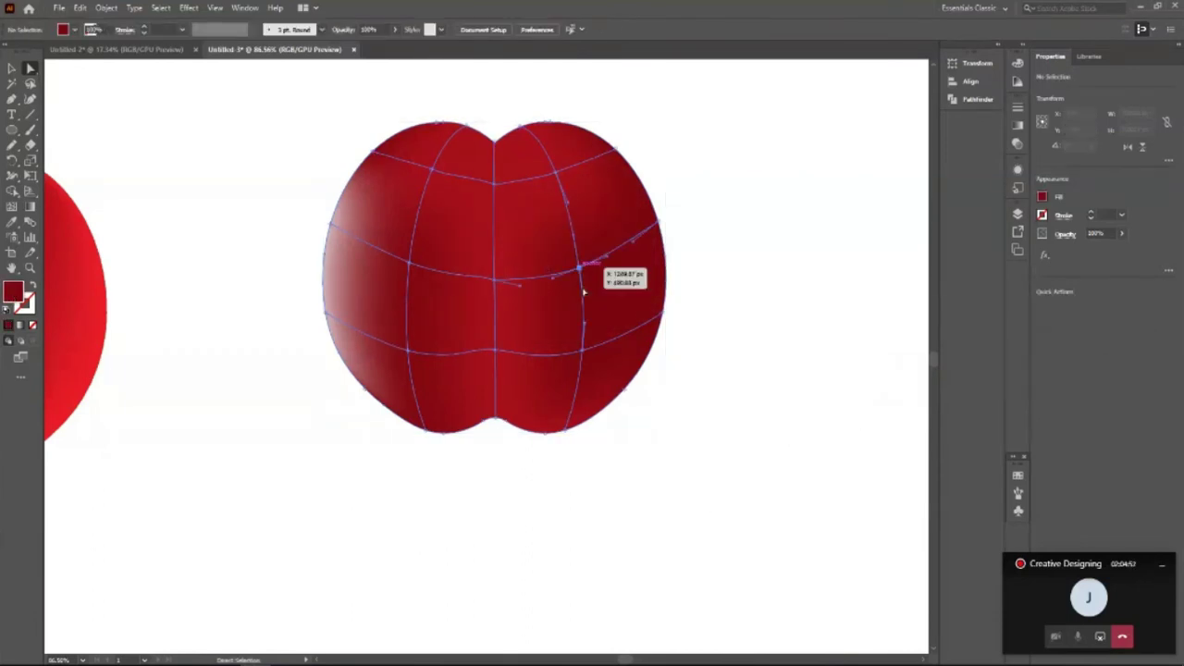
click(580, 270)
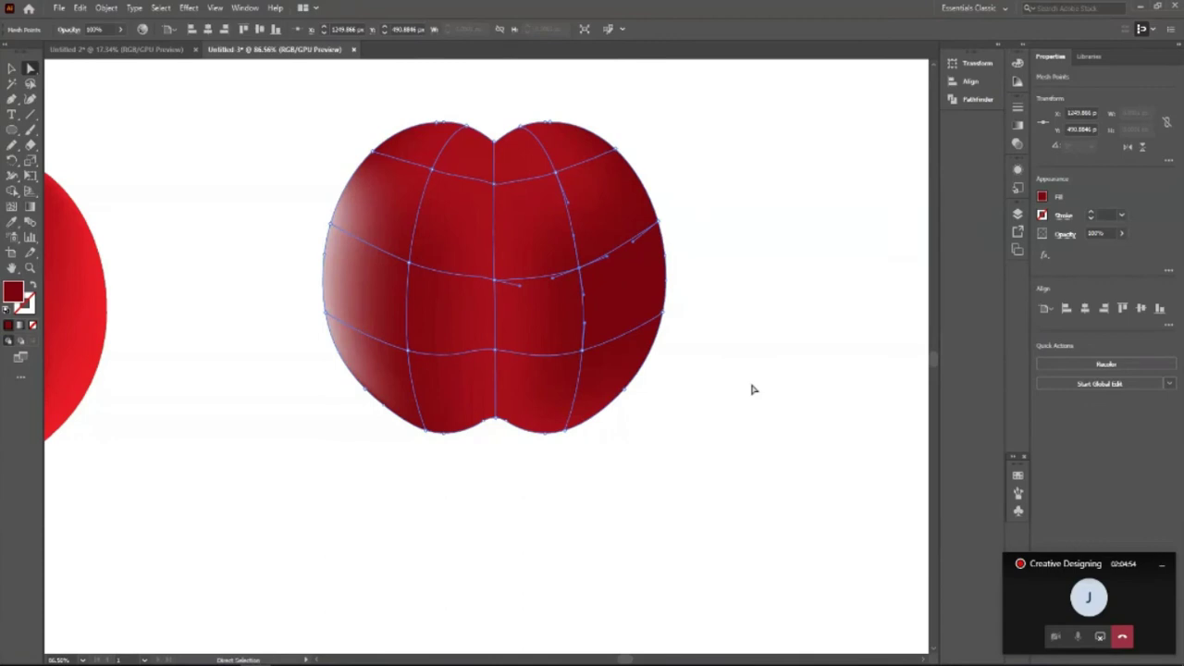
click(227, 306)
key(ctrl+a)
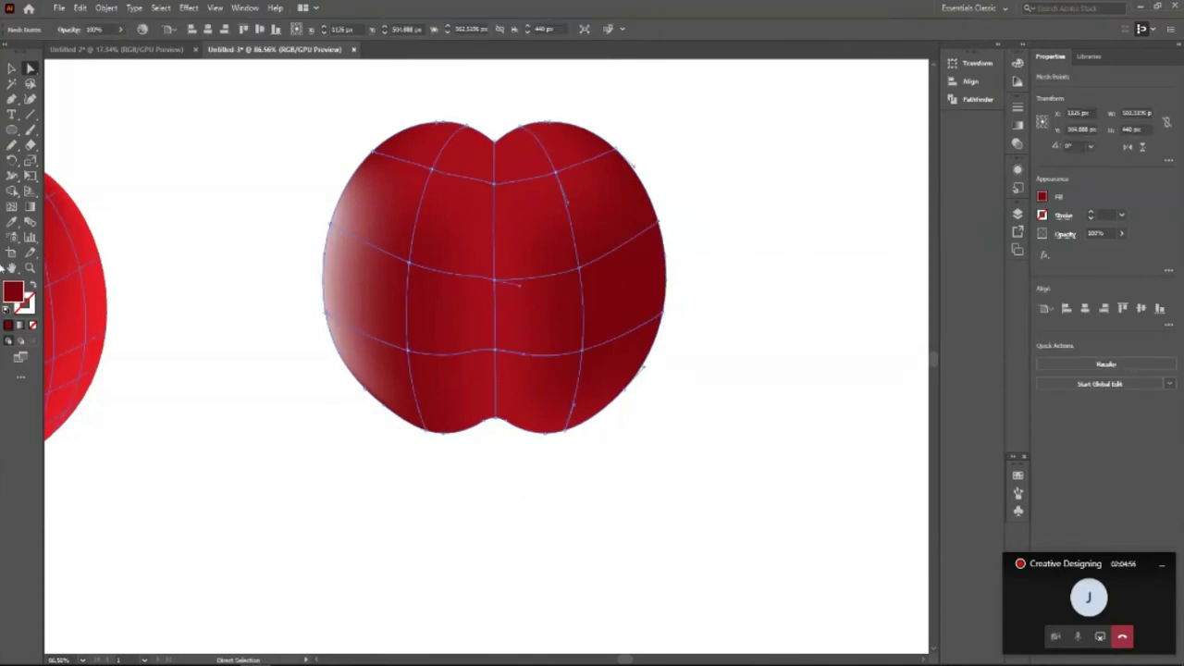
click(12, 207)
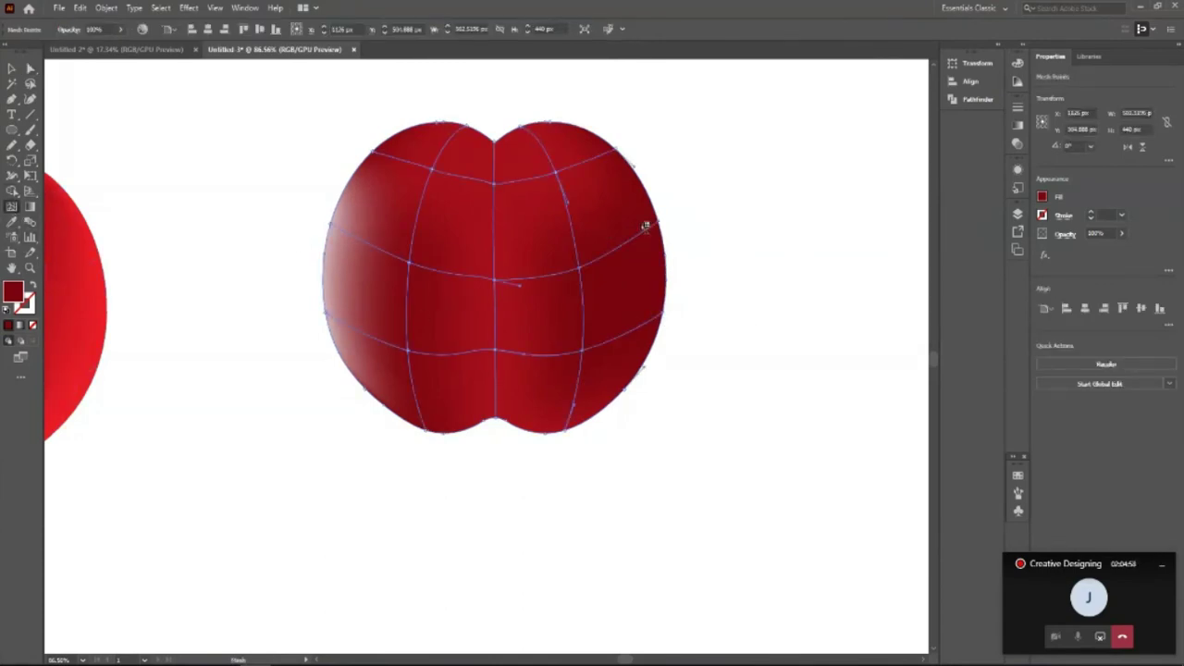
click(567, 148)
key(ctrl+a)
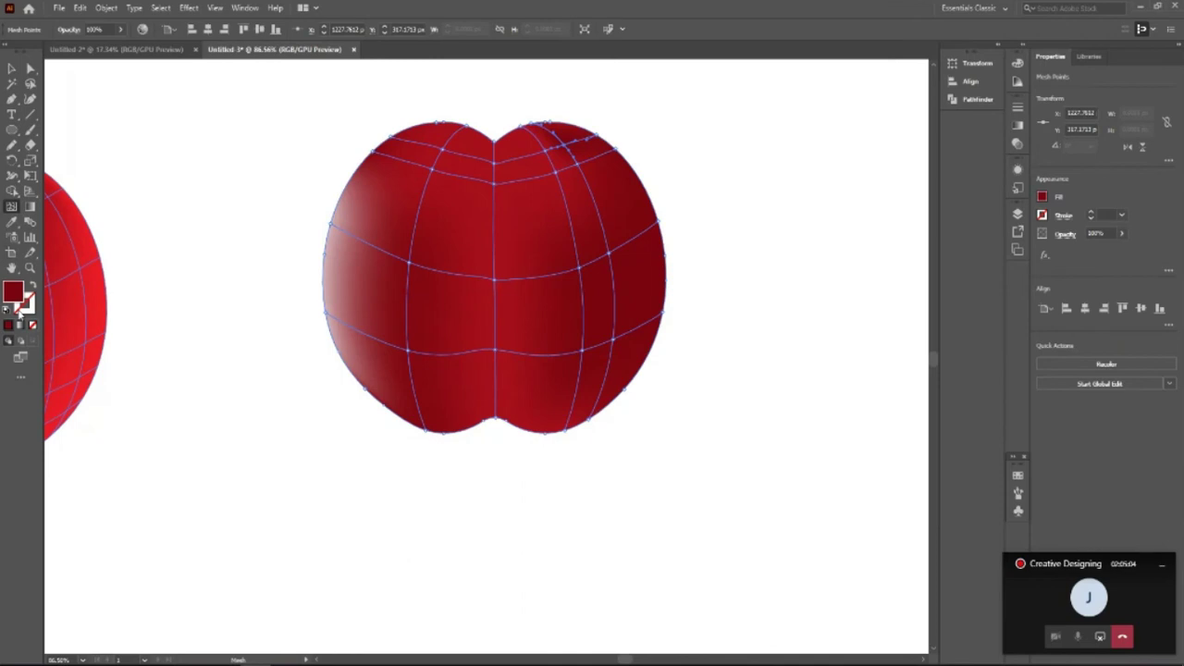
Step: Try recolouring the newly added mesh point on the upper right lobe near-white, HSB 354°, 3%, 95%, and undo it
double_click(14, 292)
drag(717, 172, 695, 148)
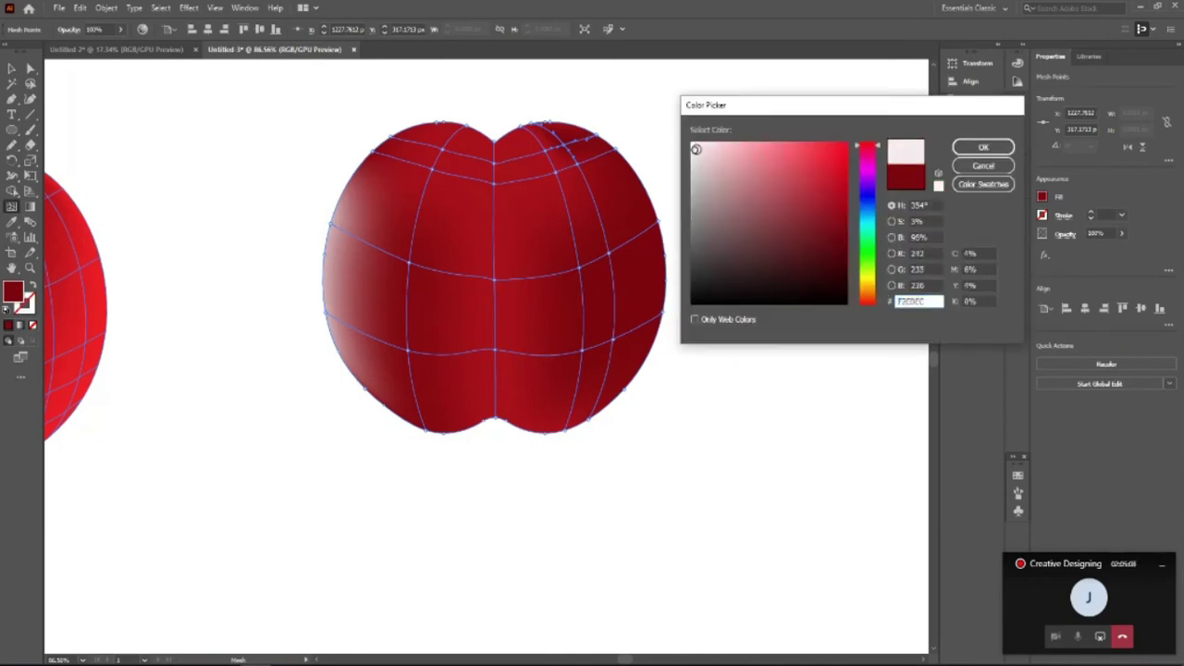
click(966, 151)
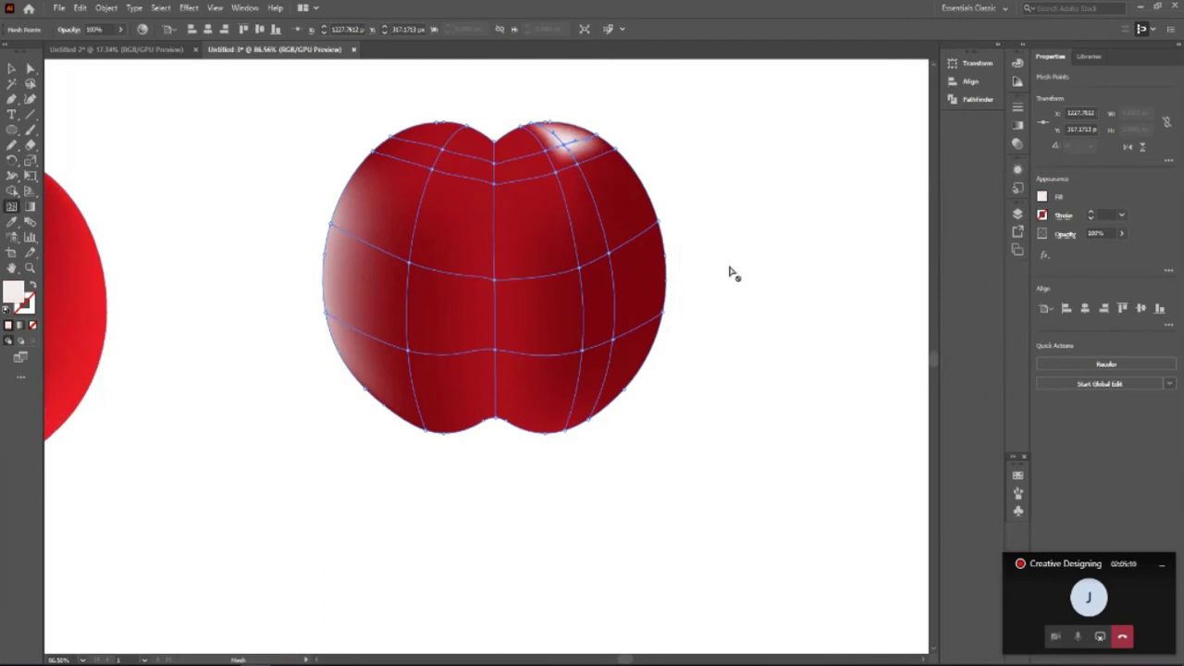
key(ctrl+z)
Step: Recolour the mid-height mesh point on the newly added right-hand column near-white, RGB 239, 232, 233
click(609, 253)
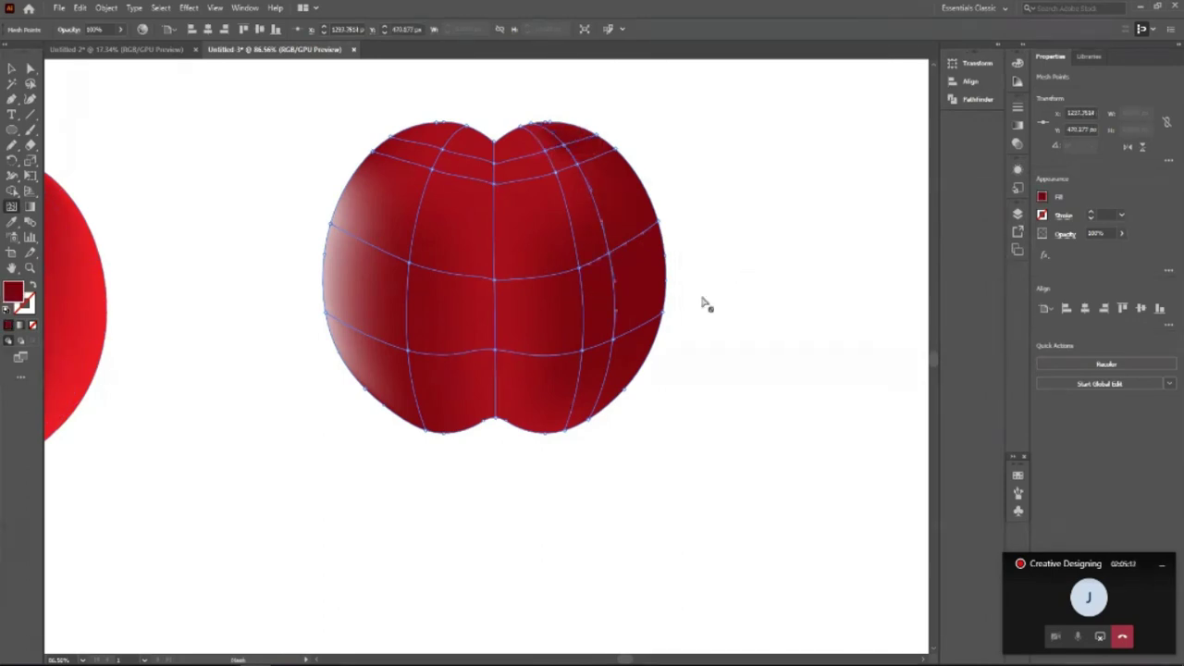
double_click(14, 292)
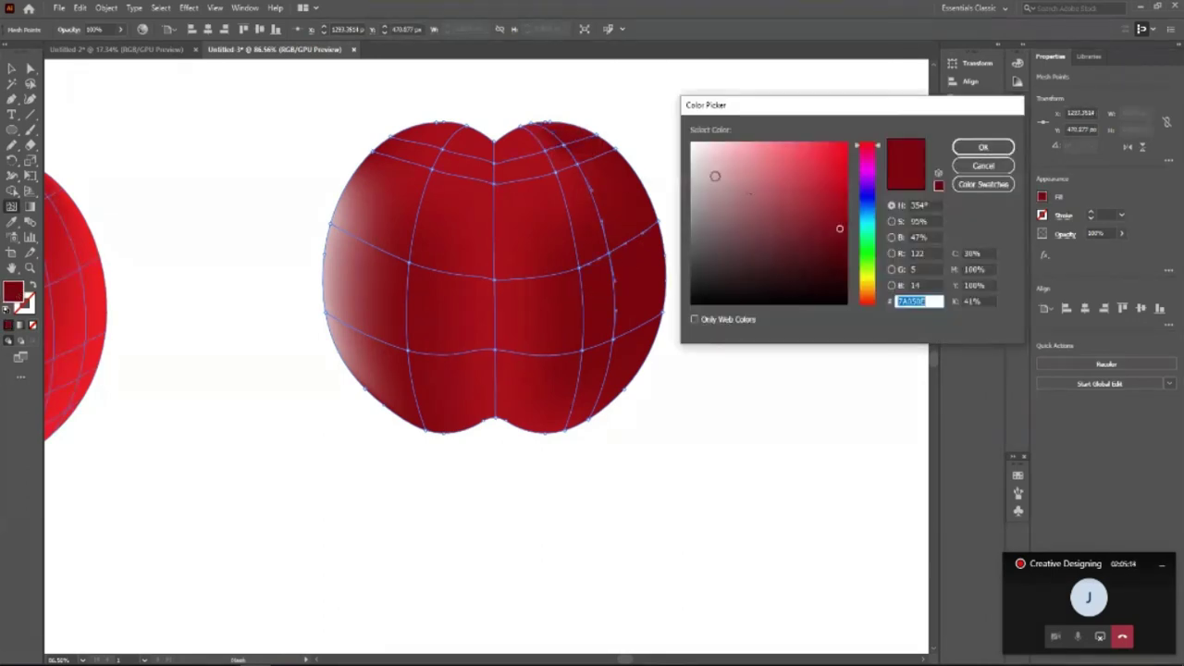
click(695, 150)
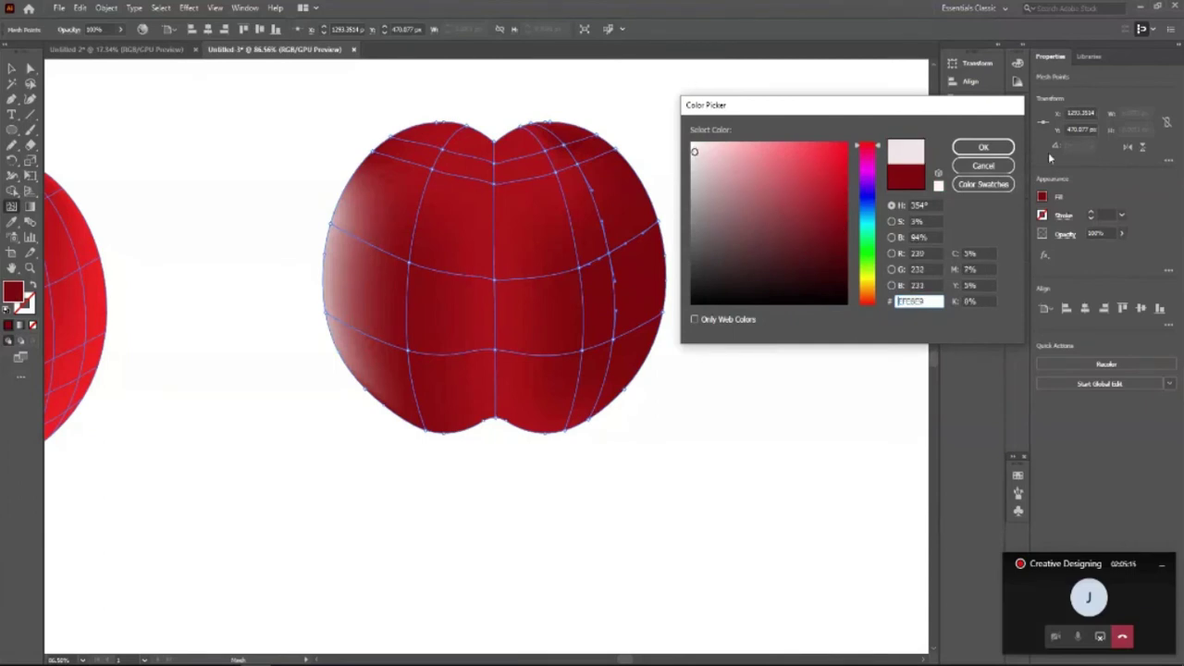
key(Return)
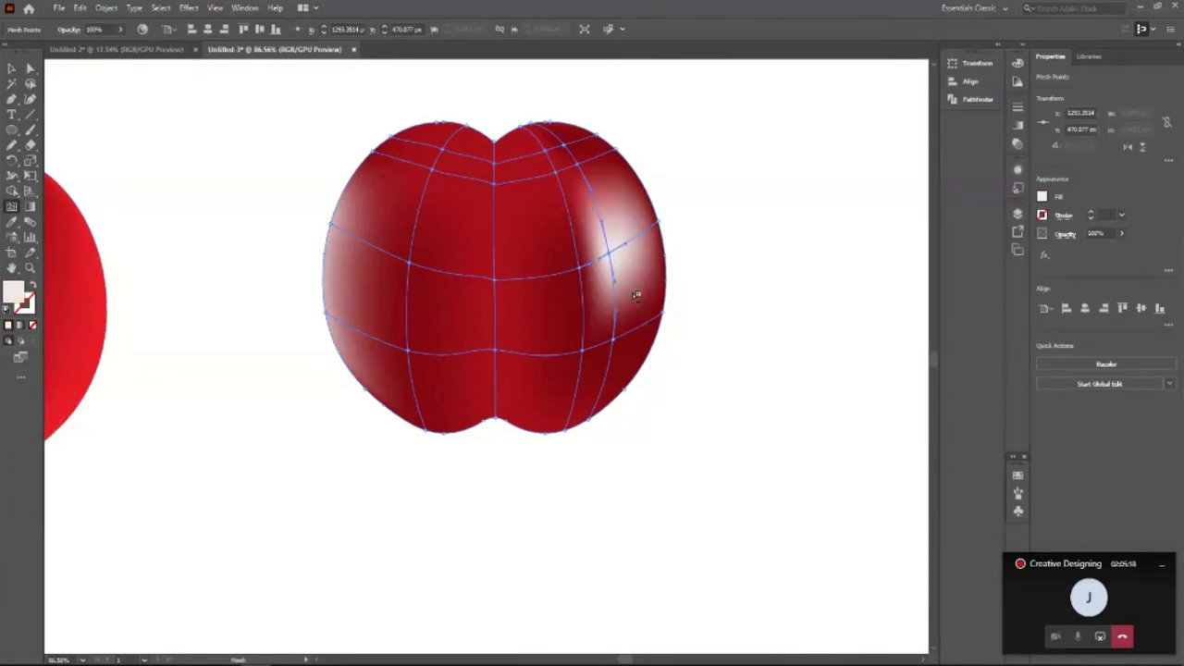
Step: Try to reshape the right-hand highlight by pulling its mesh point's lower handle downwards, and undo the last change
key(z)
drag(667, 218, 751, 304)
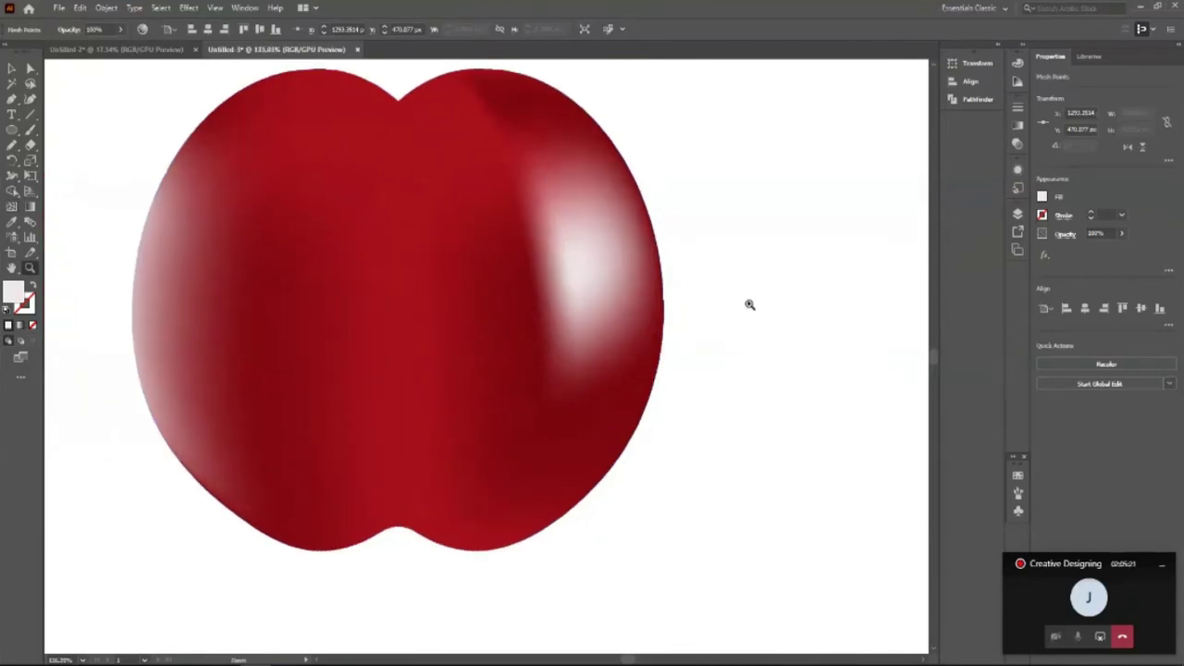
key(v)
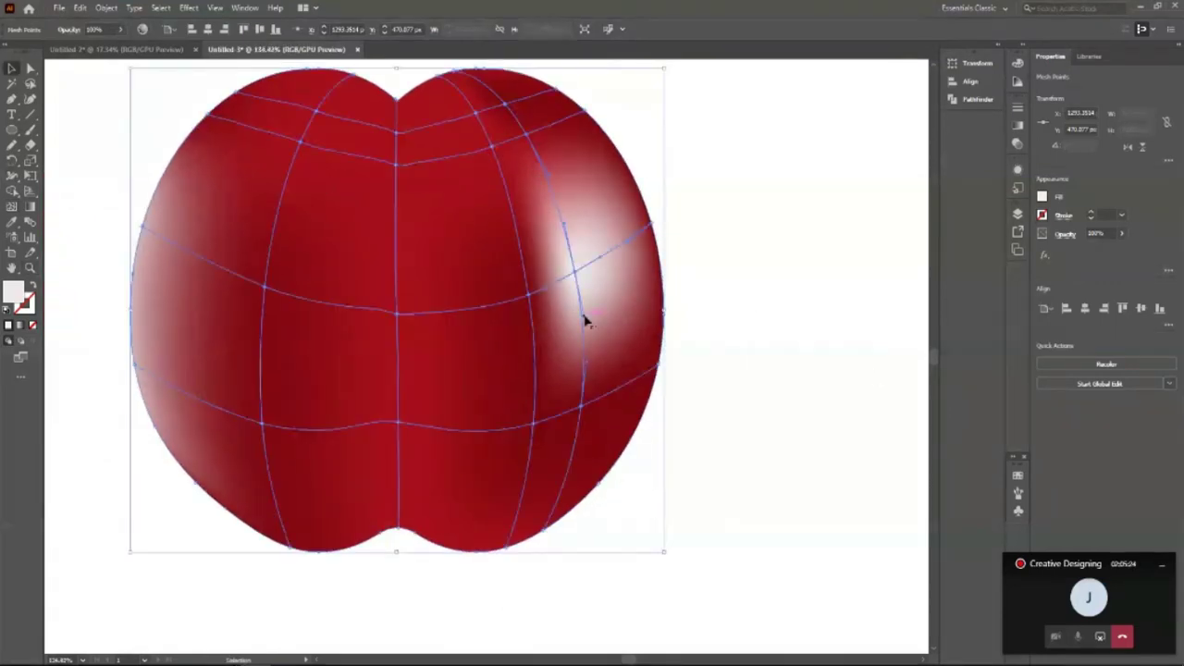
mouse_move(583, 319)
mouse_down()
mouse_move(613, 337)
mouse_move(586, 350)
mouse_up()
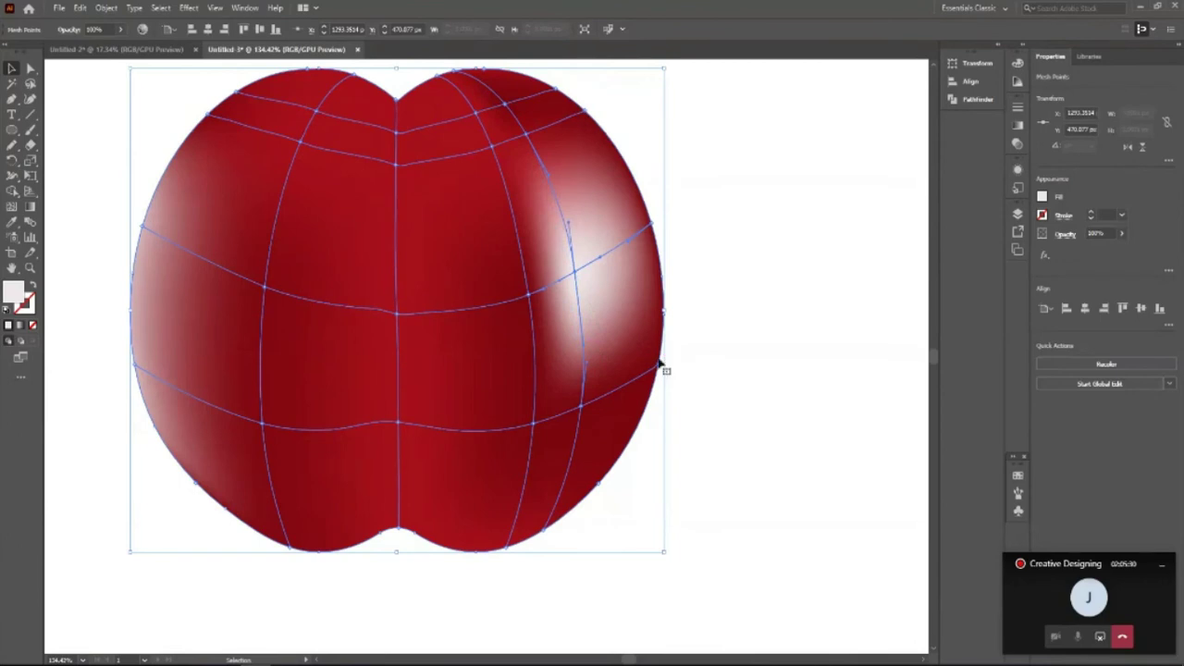
click(574, 274)
key(ctrl+z)
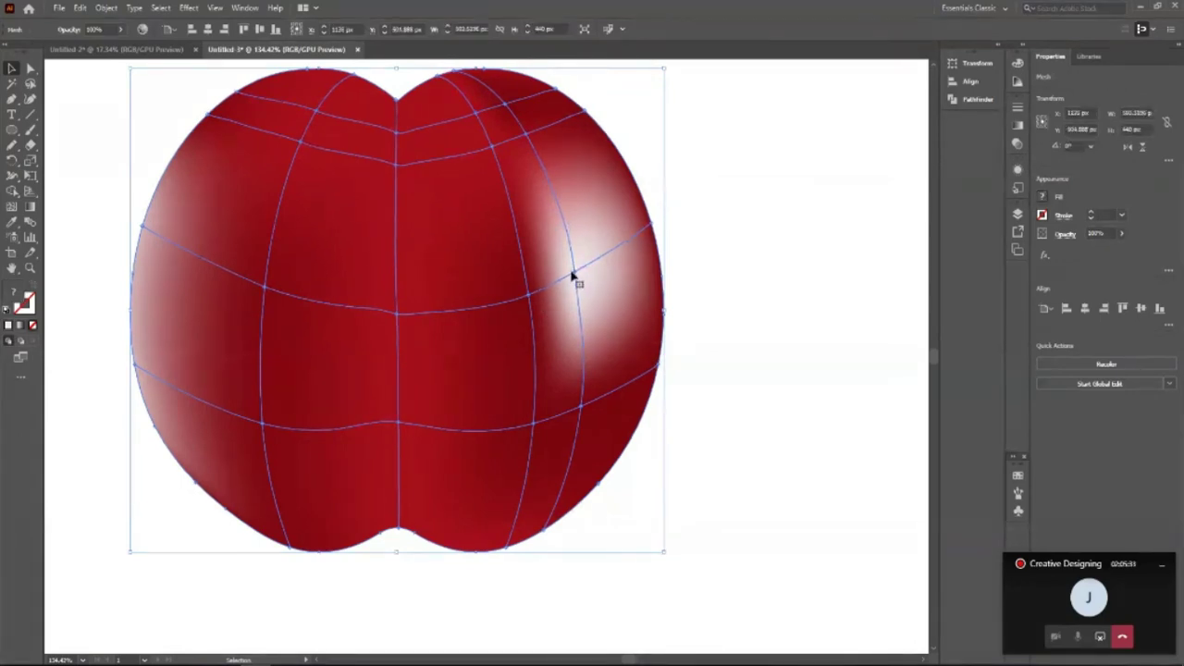
Step: Reshape the right-hand highlight by moving its mesh point slightly and adjusting its handles with Direct Selection
click(31, 68)
click(575, 275)
drag(574, 274, 586, 253)
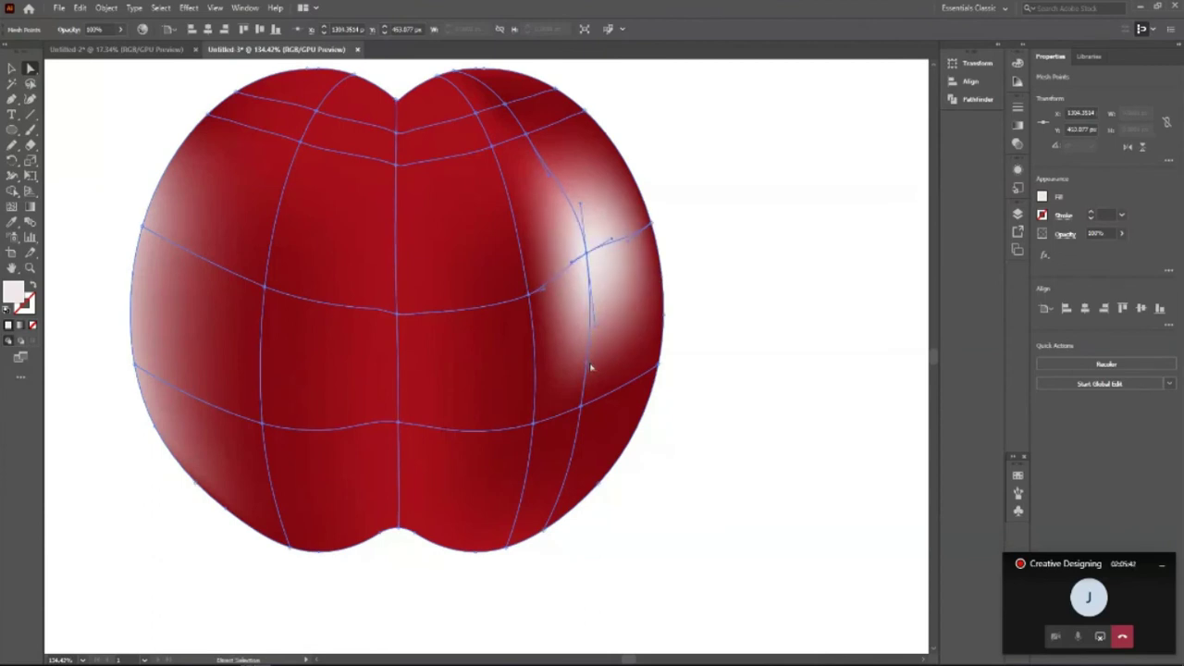
drag(583, 364, 600, 344)
drag(549, 183, 584, 206)
drag(586, 248, 570, 291)
click(602, 223)
click(583, 294)
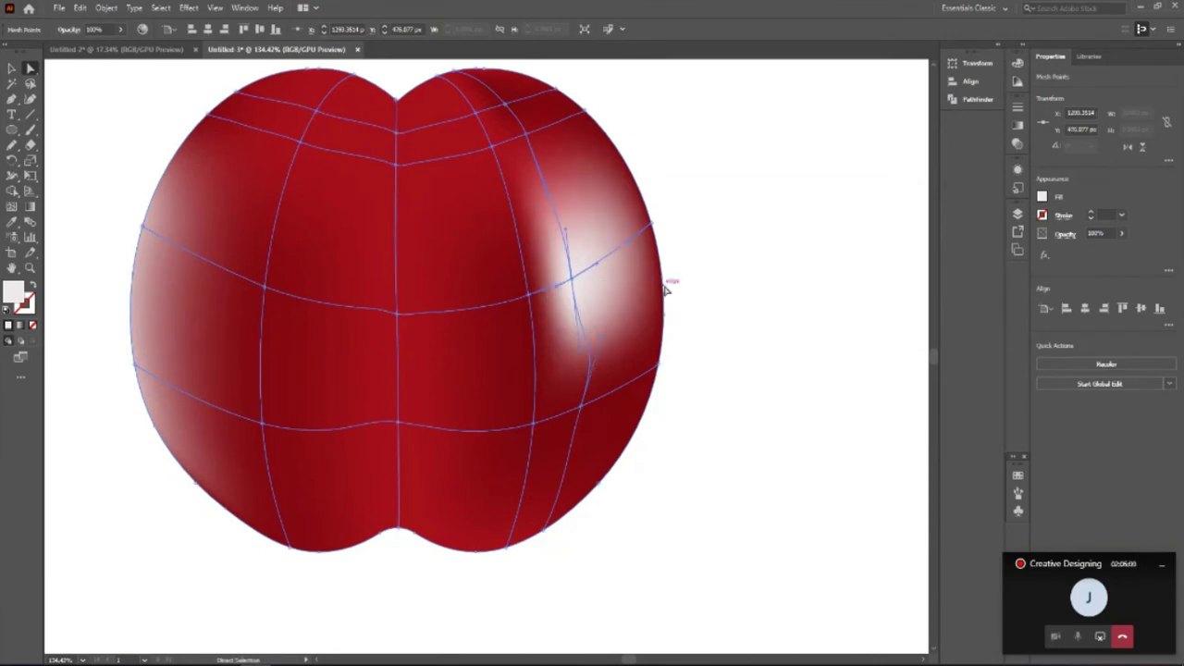
click(720, 292)
Step: Recolour all mesh points left of the apple's centre line dark red, hex 750411
key(z)
drag(740, 272, 547, 490)
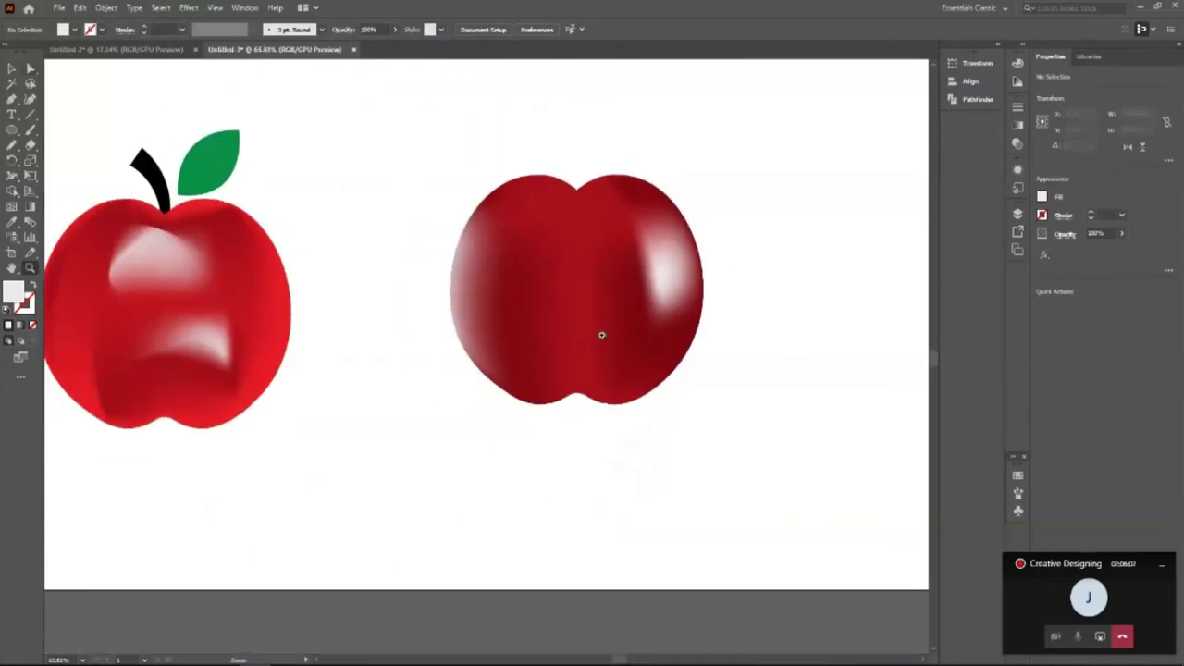
drag(601, 335, 731, 335)
key(v)
click(435, 343)
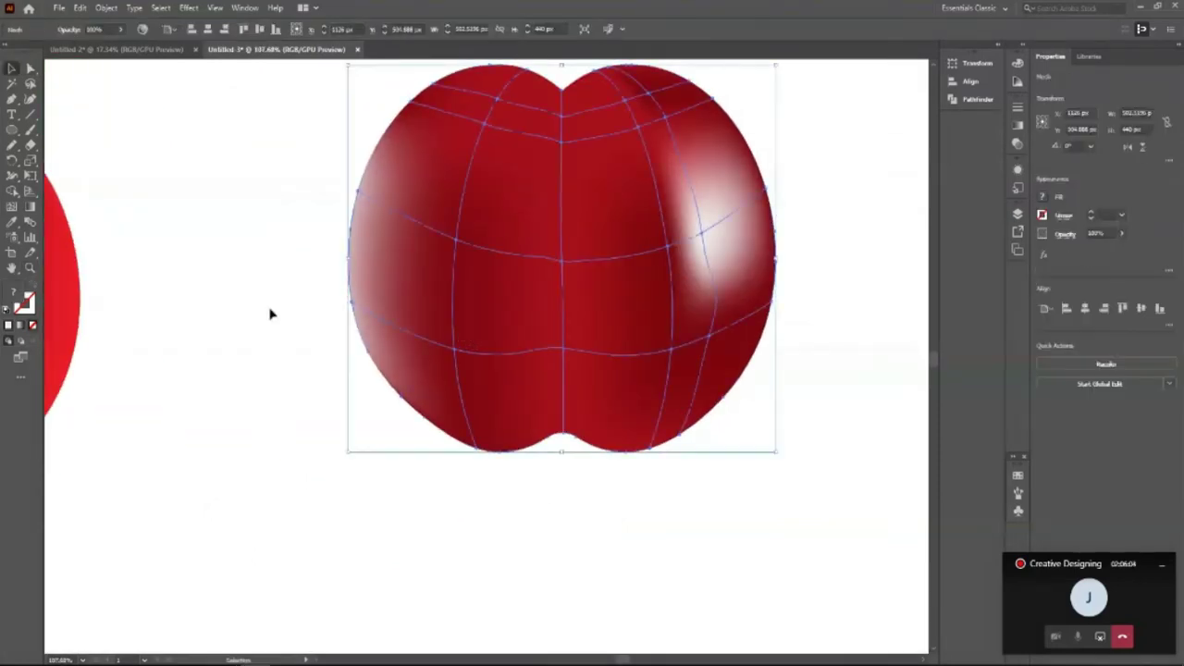
scroll(309, 296, up, 2)
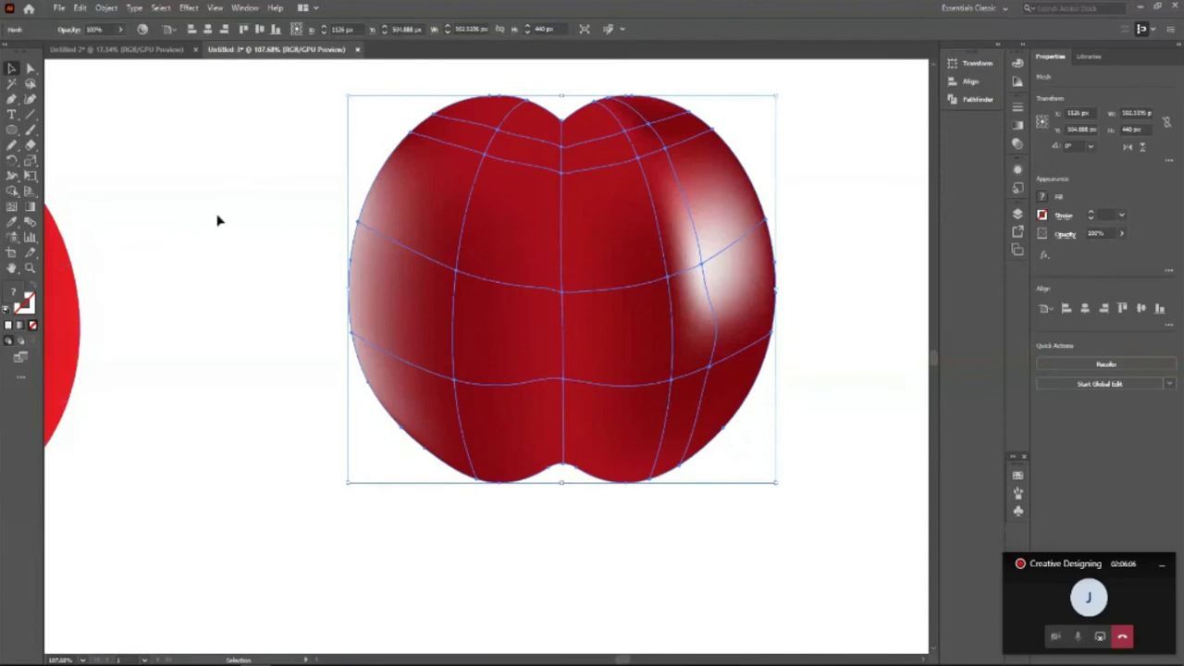
scroll(166, 243, up, 2)
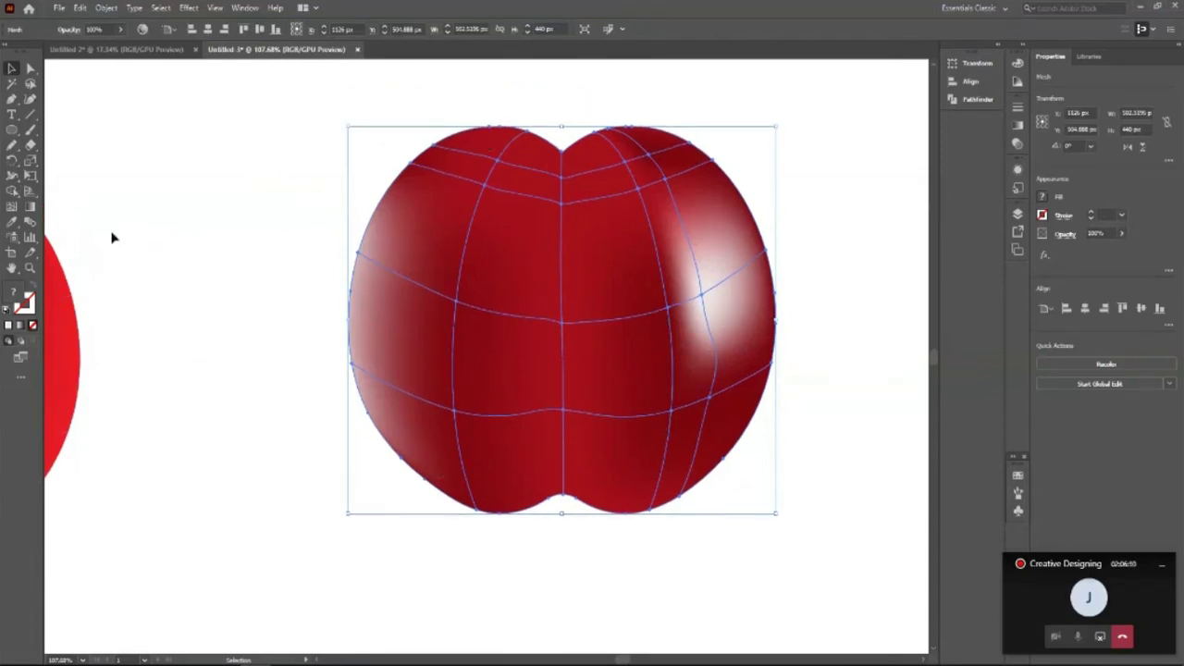
click(29, 69)
drag(310, 112, 555, 584)
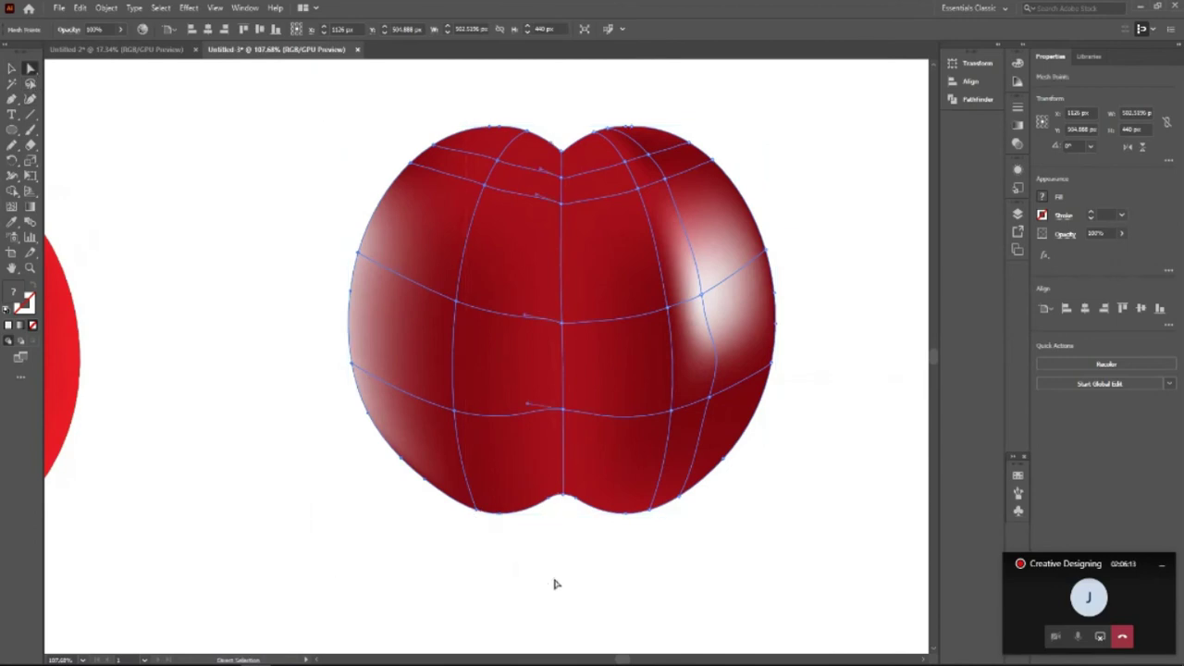
double_click(20, 299)
text(750411)
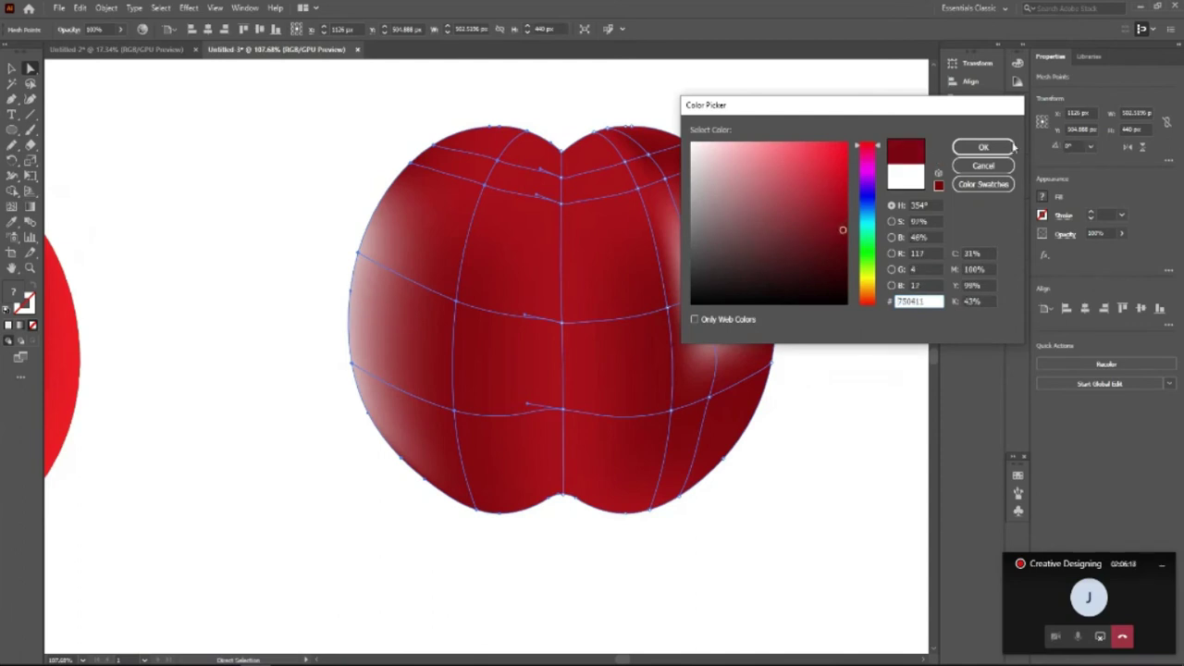
click(983, 147)
click(11, 68)
click(203, 170)
Step: Delete the first apple together with its stem and leaf
key(z)
drag(437, 204, 412, 518)
scroll(490, 356, up, 1)
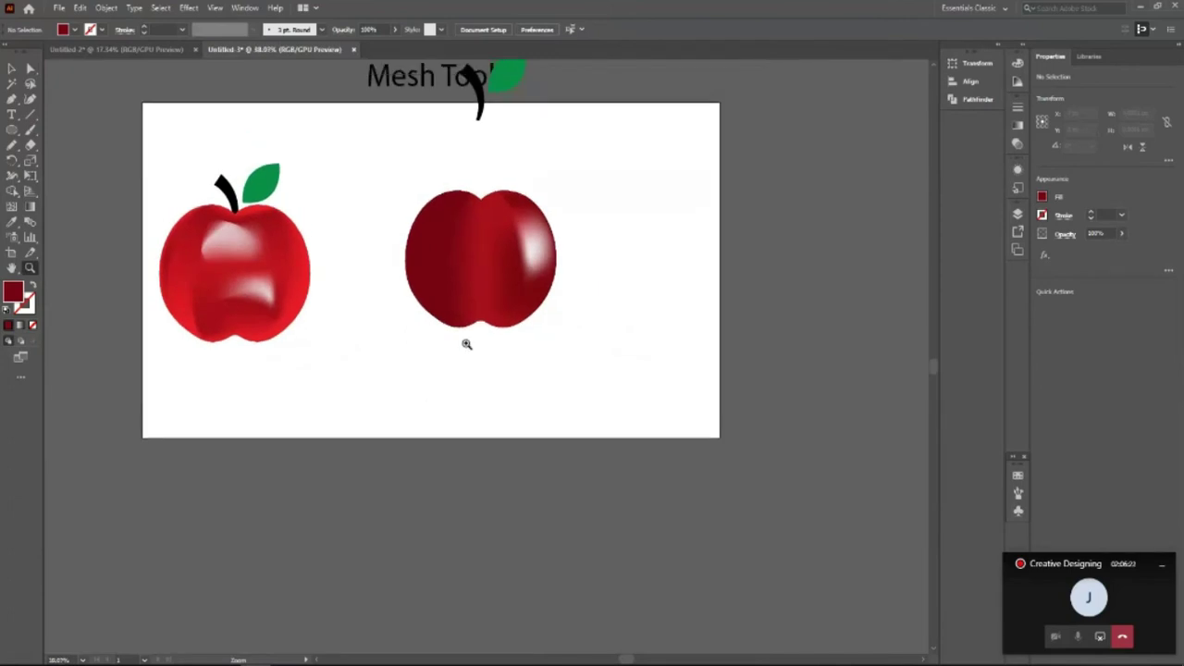
drag(495, 240, 572, 314)
drag(638, 318, 605, 340)
scroll(438, 376, up, 1)
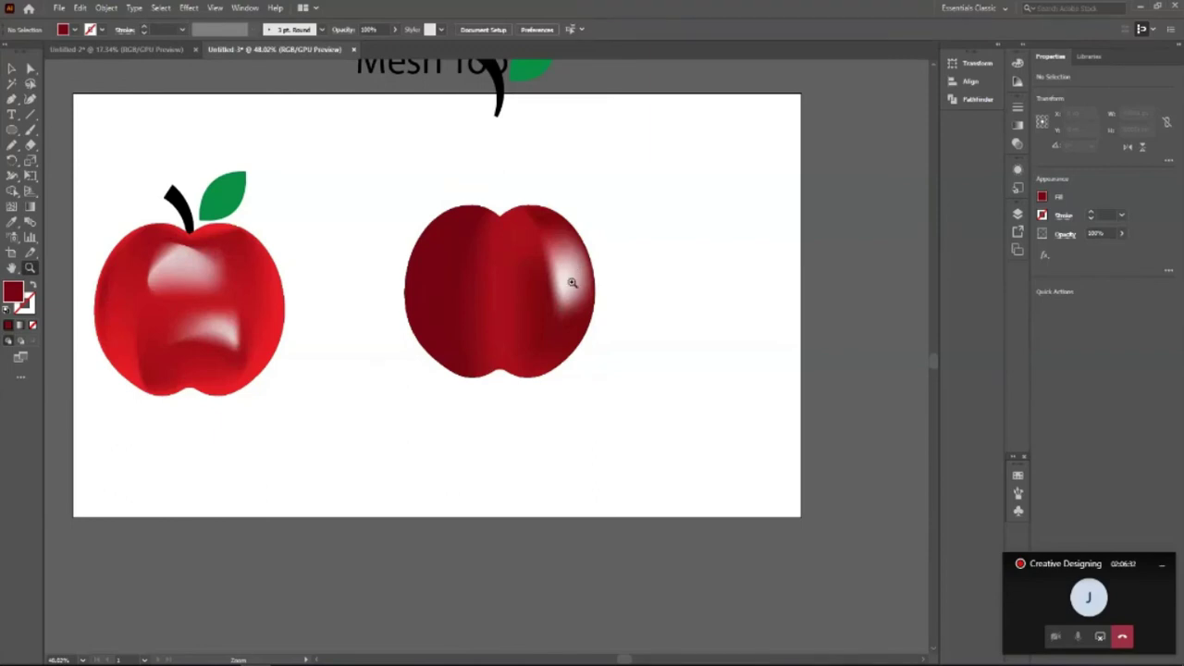
scroll(619, 410, up, 1)
scroll(626, 417, up, 1)
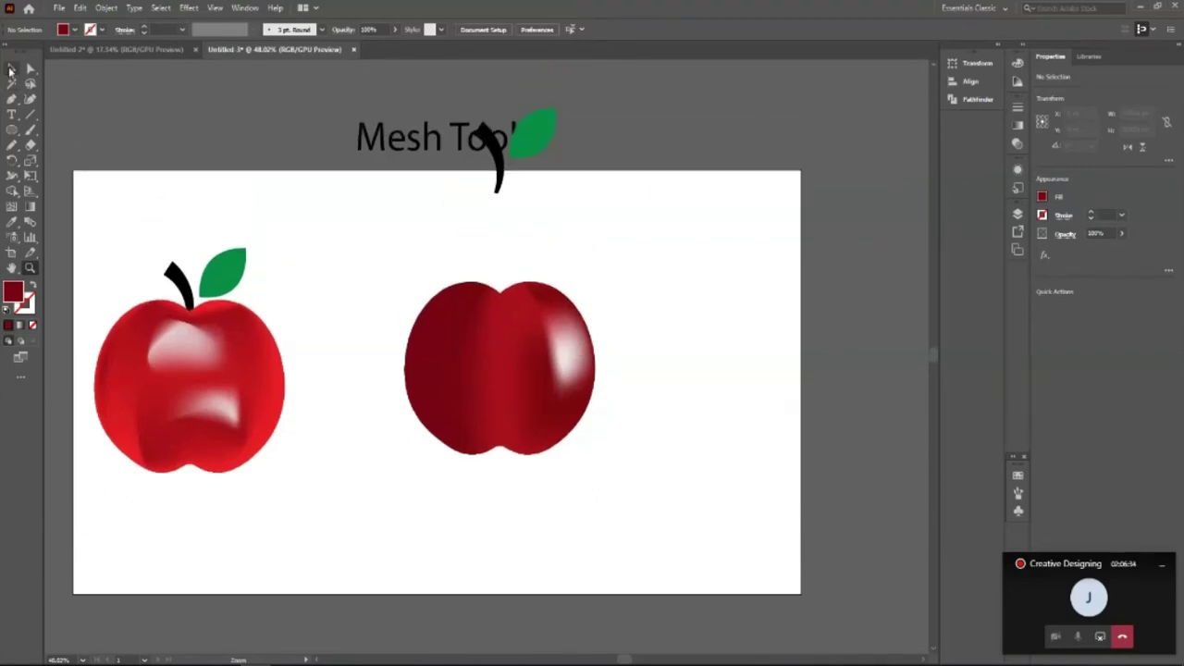
click(11, 70)
drag(129, 251, 291, 544)
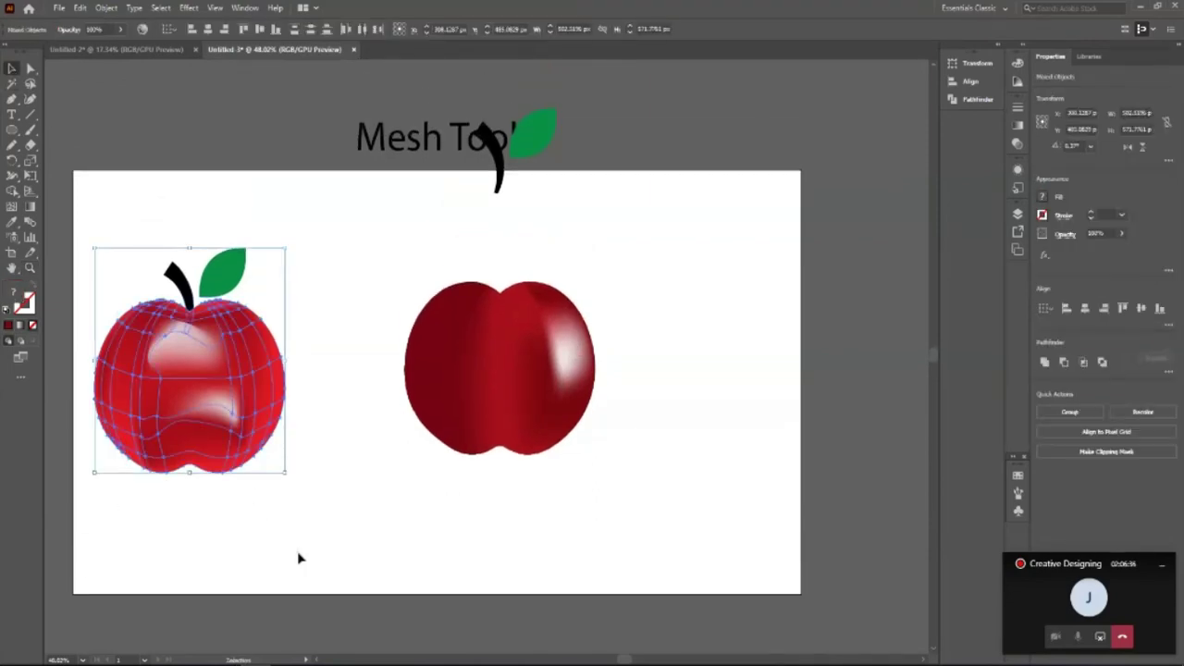
key(Delete)
Step: Group the spare black stem and green leaf, and move them onto the top notch of the remaining apple
click(498, 179)
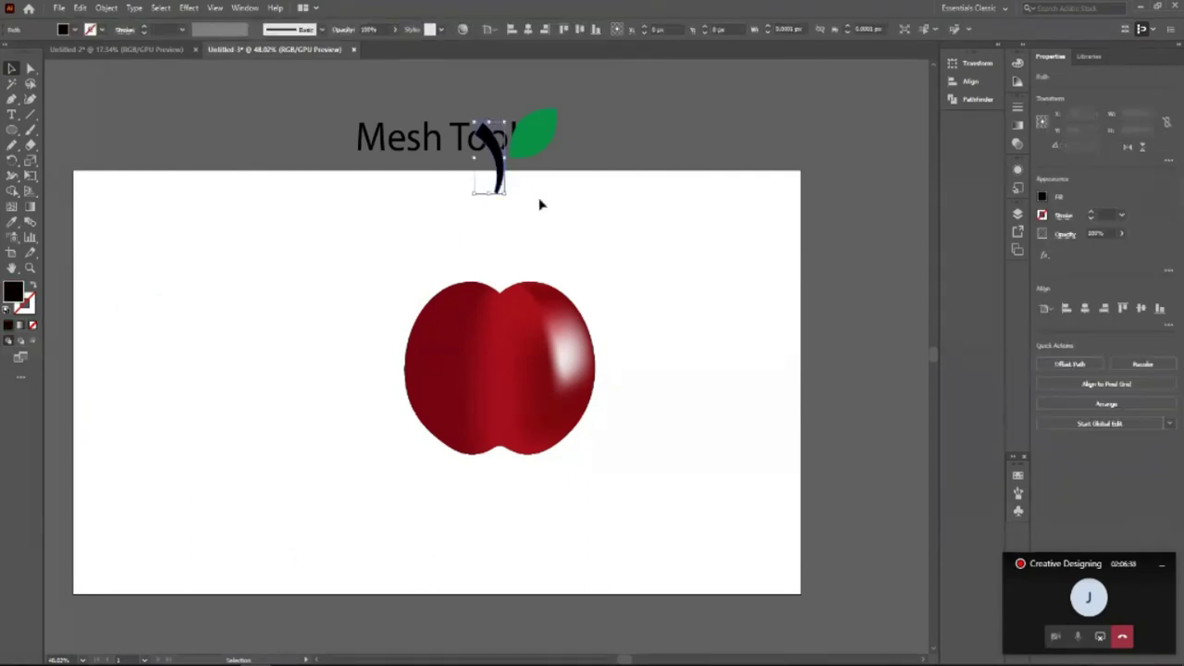
shift+click(539, 144)
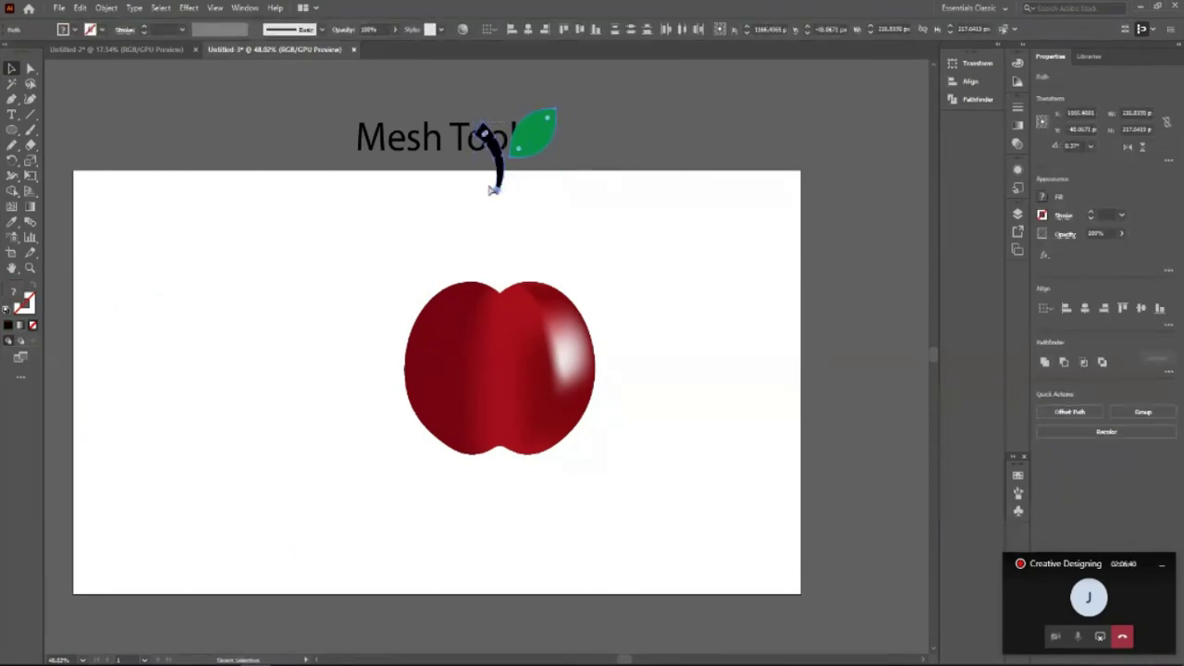
key(ctrl+g)
drag(493, 189, 500, 301)
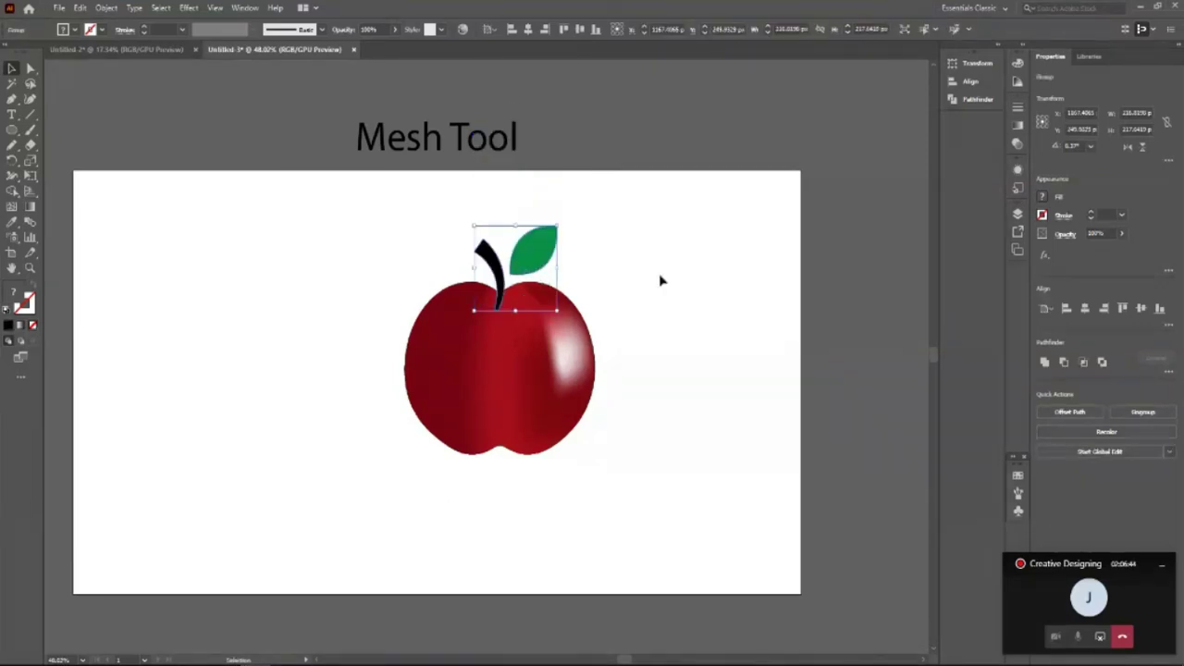
click(678, 284)
Step: Group the apple with its stem and leaf, and centre the group horizontally and vertically on the artboard
drag(680, 556, 680, 556)
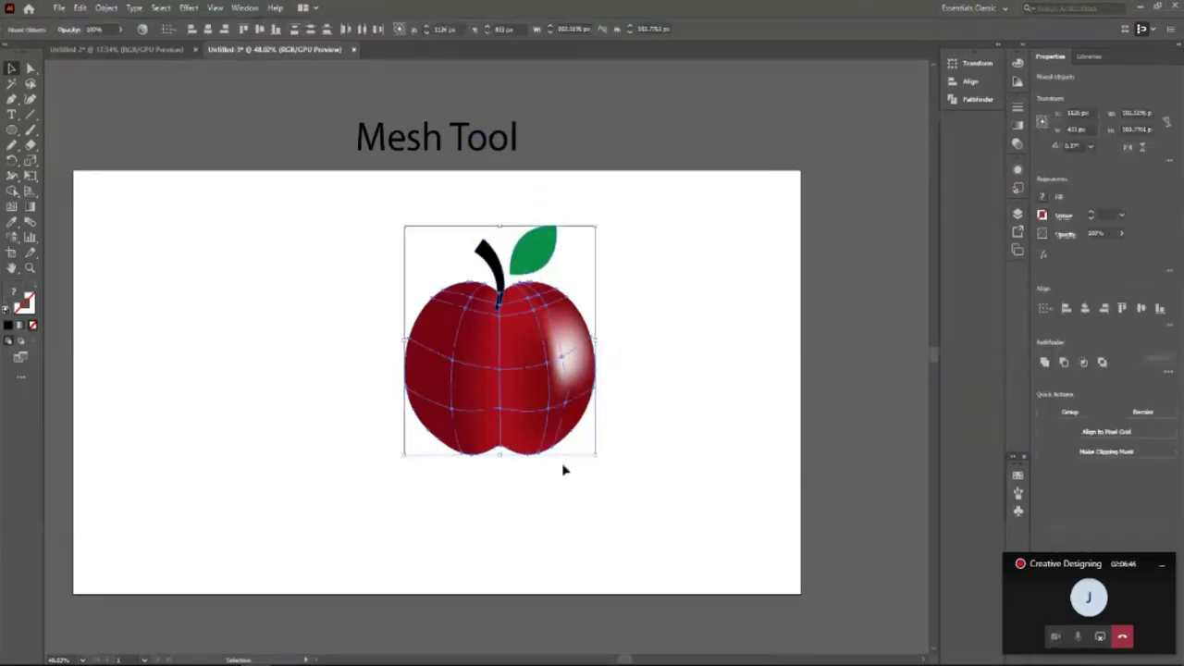
key(ctrl+g)
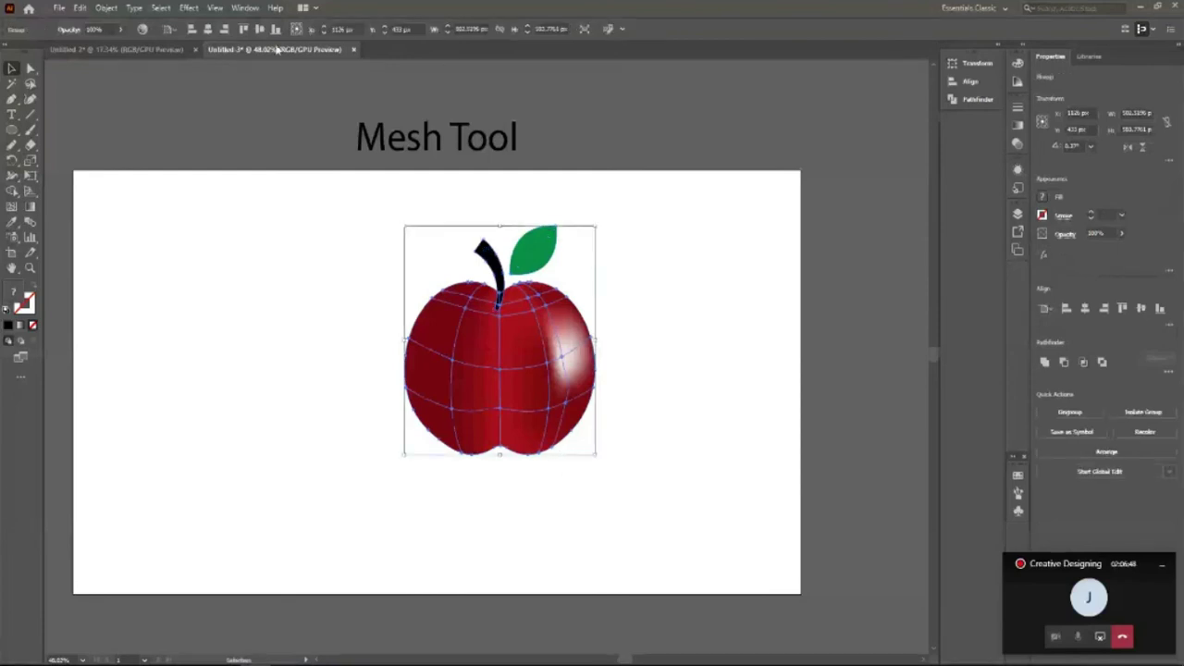
click(208, 29)
click(259, 29)
scroll(648, 441, down, 3)
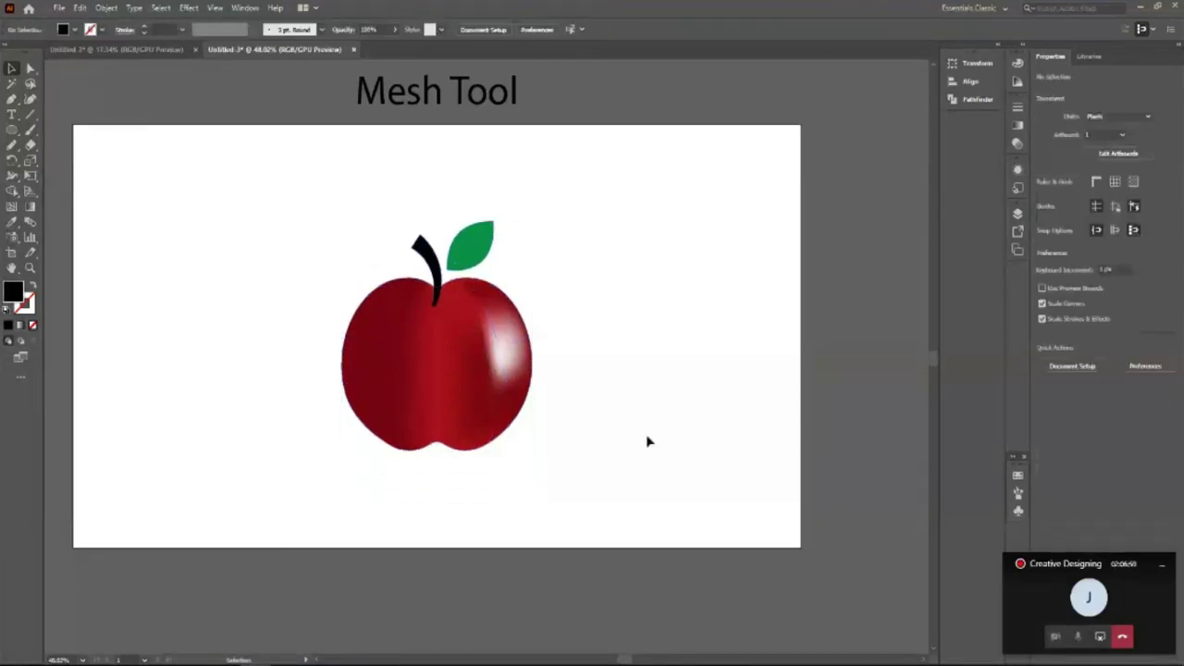
Step: Ungroup the apple artwork and arrange the stem and leaf group behind the apple
click(428, 263)
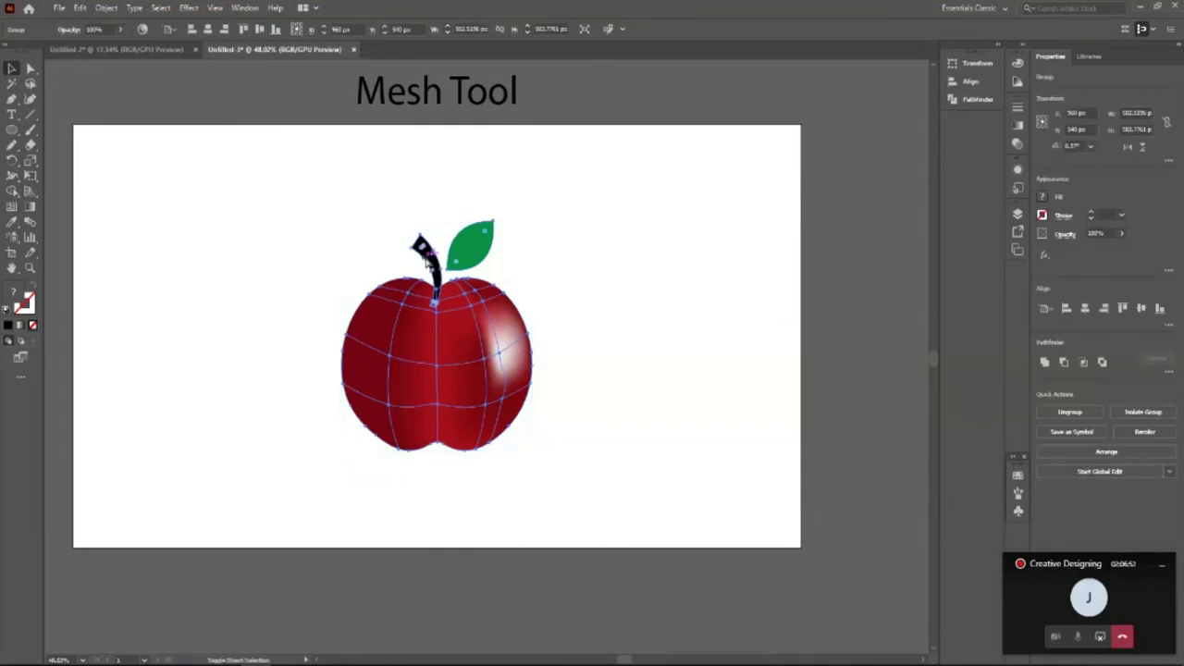
click(396, 236)
drag(395, 236, 455, 242)
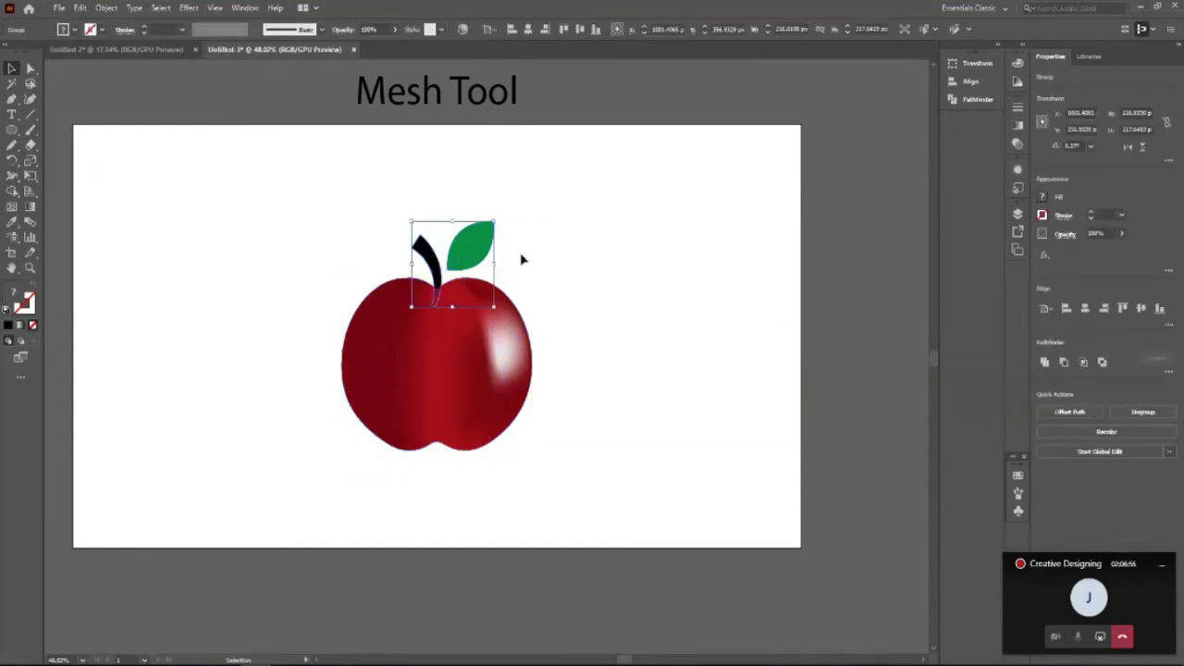
click(557, 258)
Step: Fill the stem and leaf group with a dark brown swatch
click(438, 266)
click(76, 32)
click(112, 74)
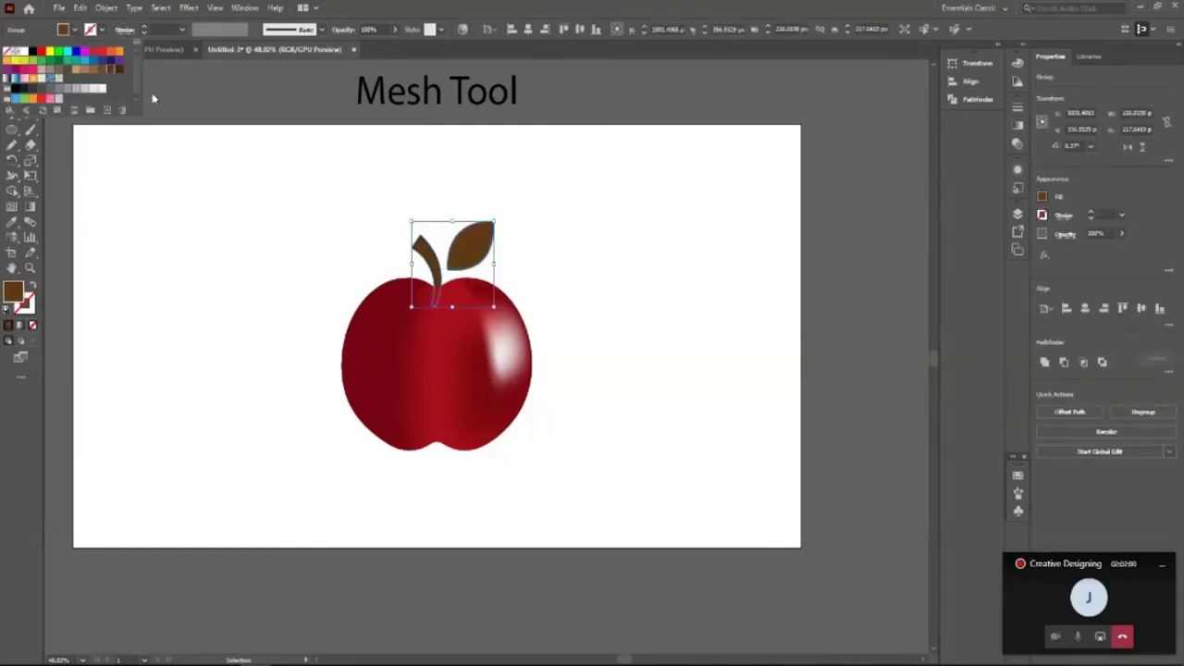
click(278, 250)
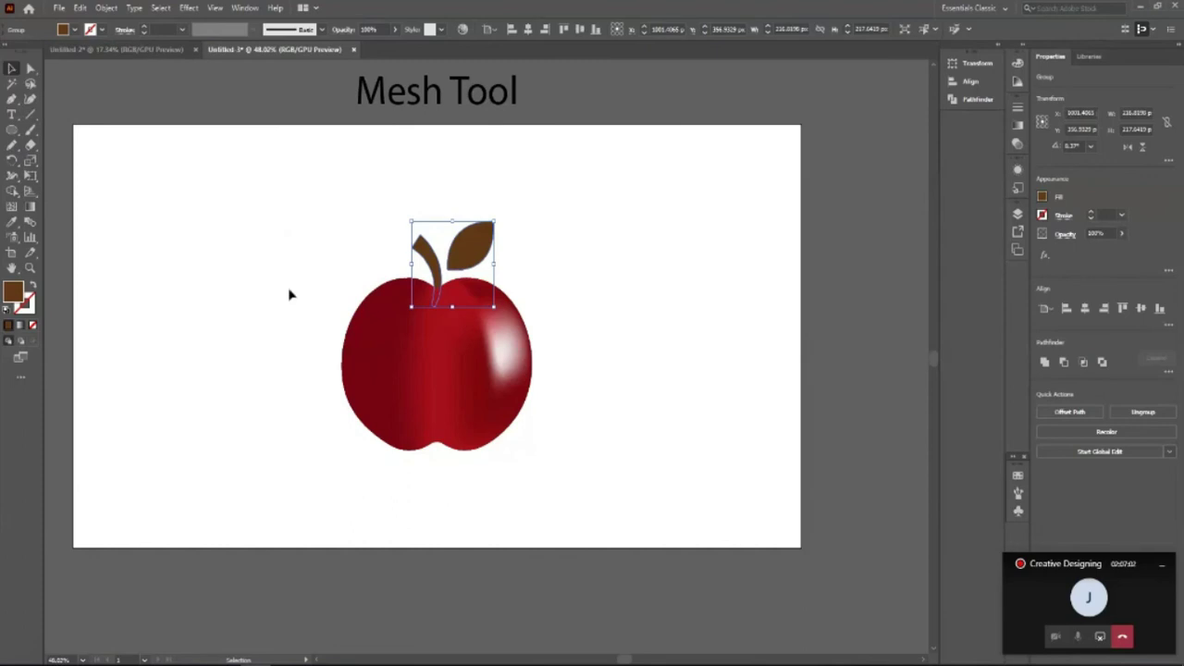
click(290, 293)
Step: Ungroup the stem and leaf into separate paths
click(490, 248)
click(507, 274)
click(481, 256)
key(ctrl+shift+g)
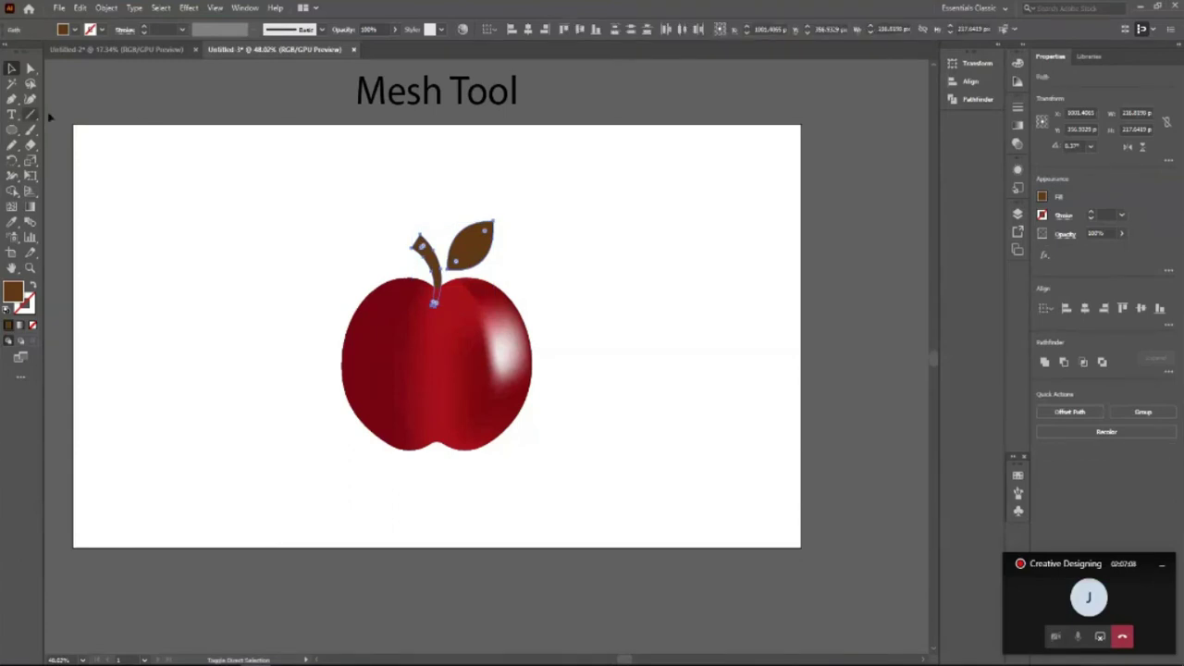
click(285, 251)
Step: Fill the leaf with a dark green swatch
click(493, 245)
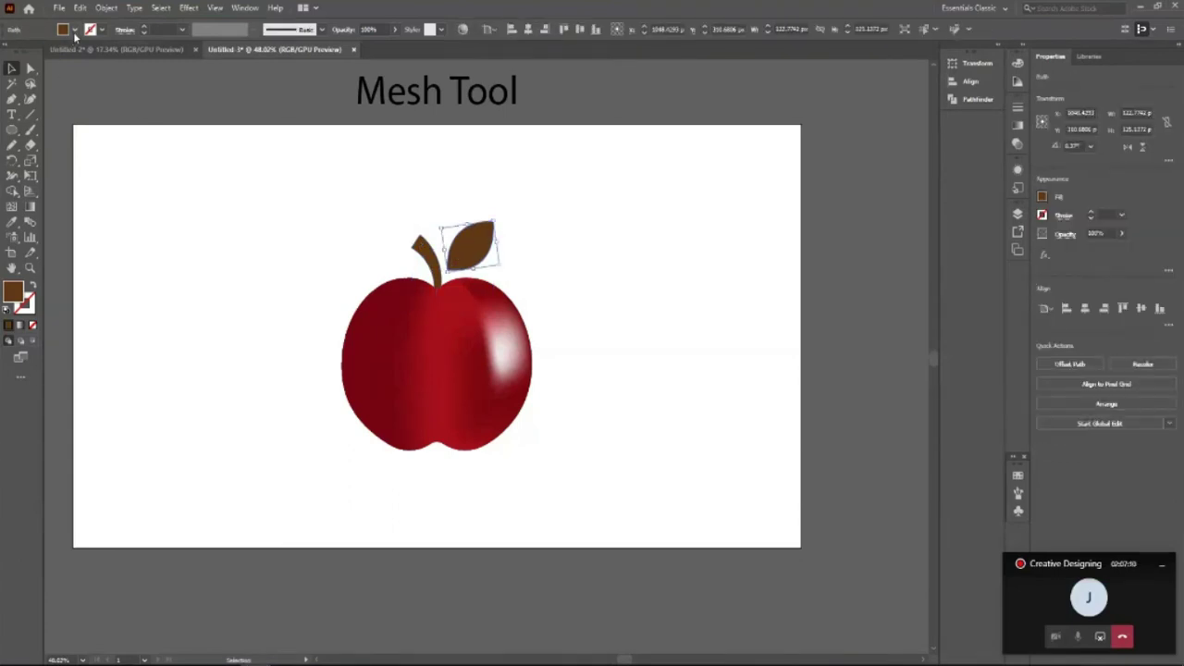
click(74, 29)
click(61, 62)
click(232, 245)
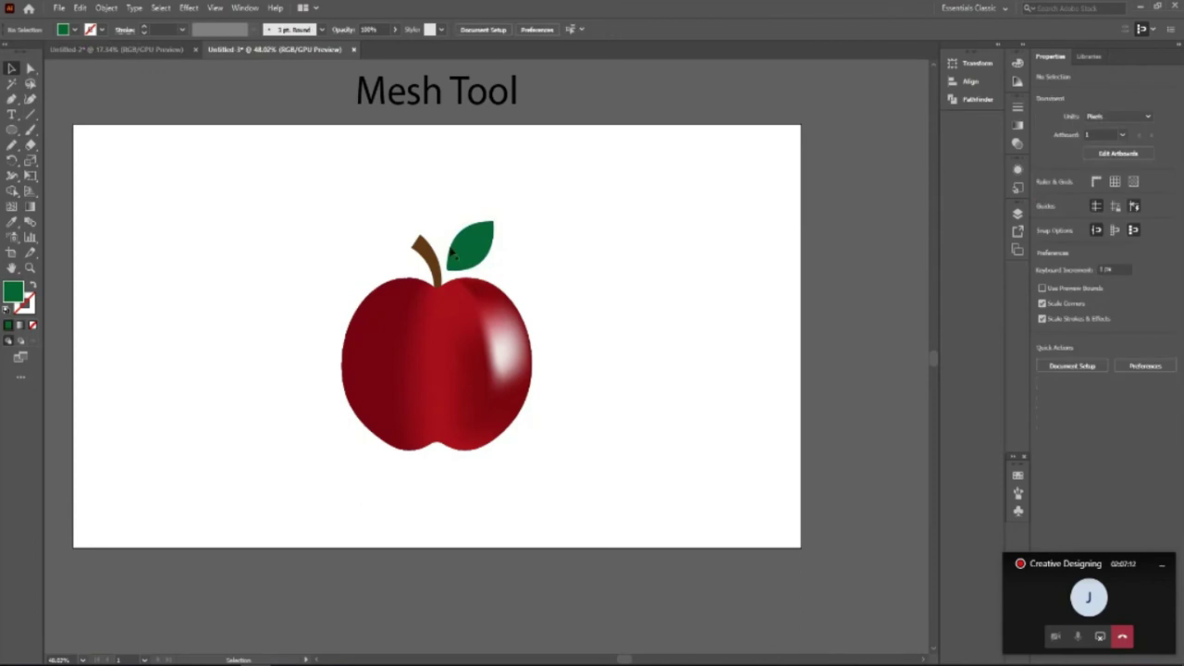
Step: Change the leaf's fill to a lighter, medium green swatch
click(476, 247)
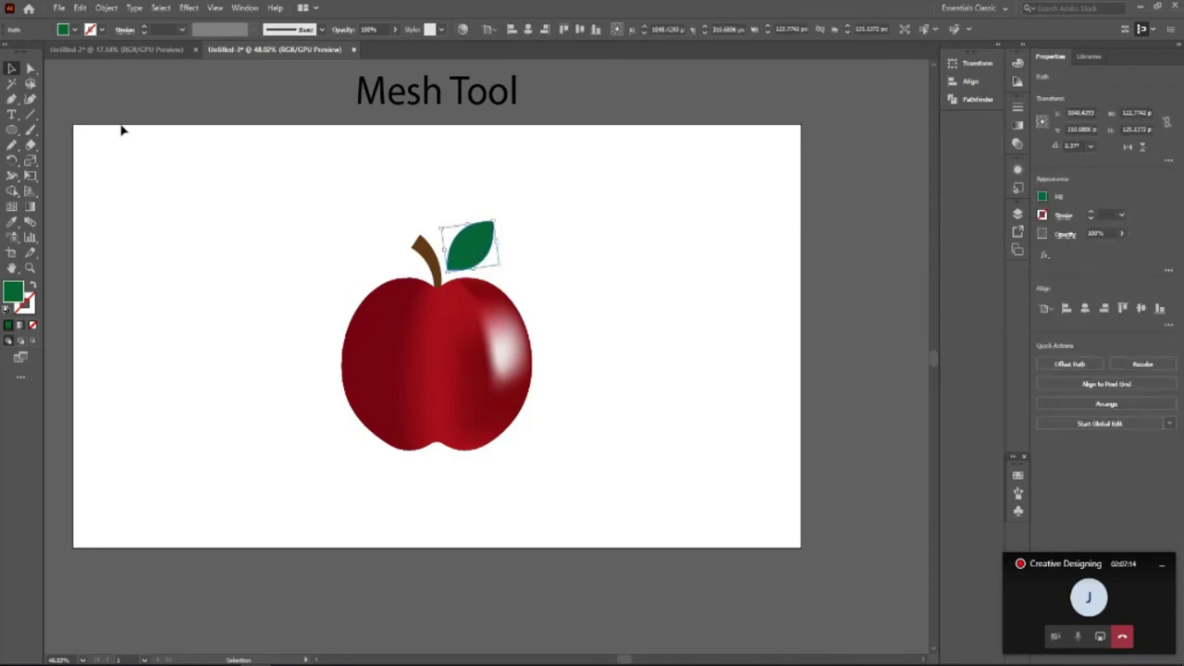
click(75, 30)
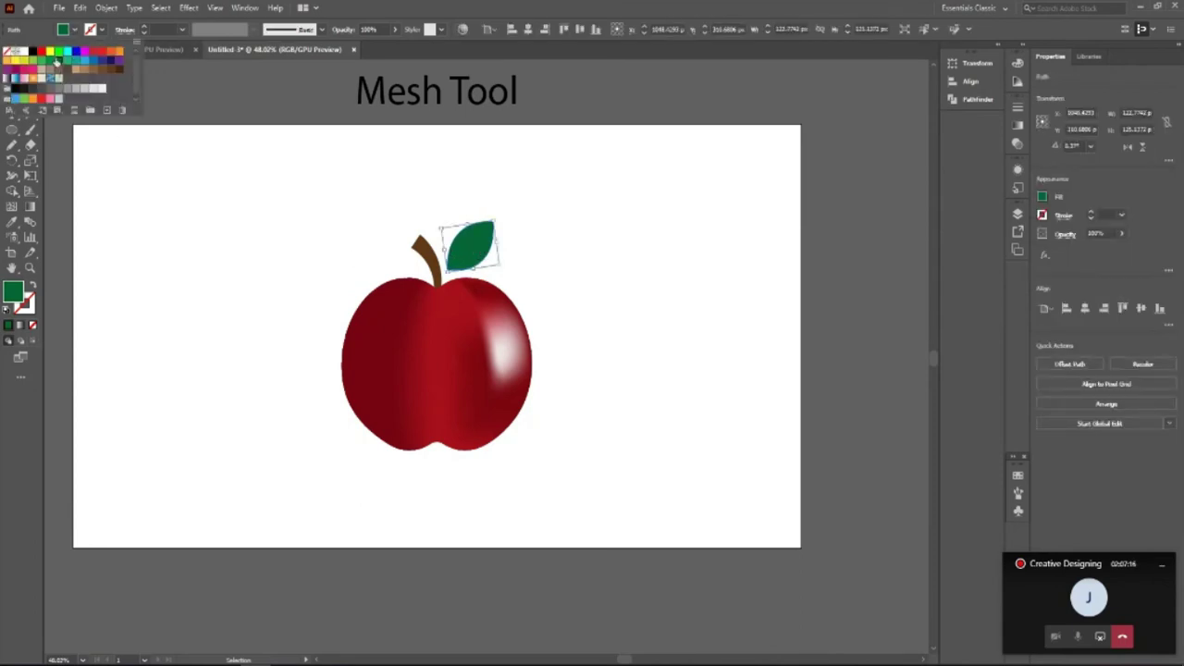
click(59, 62)
click(284, 244)
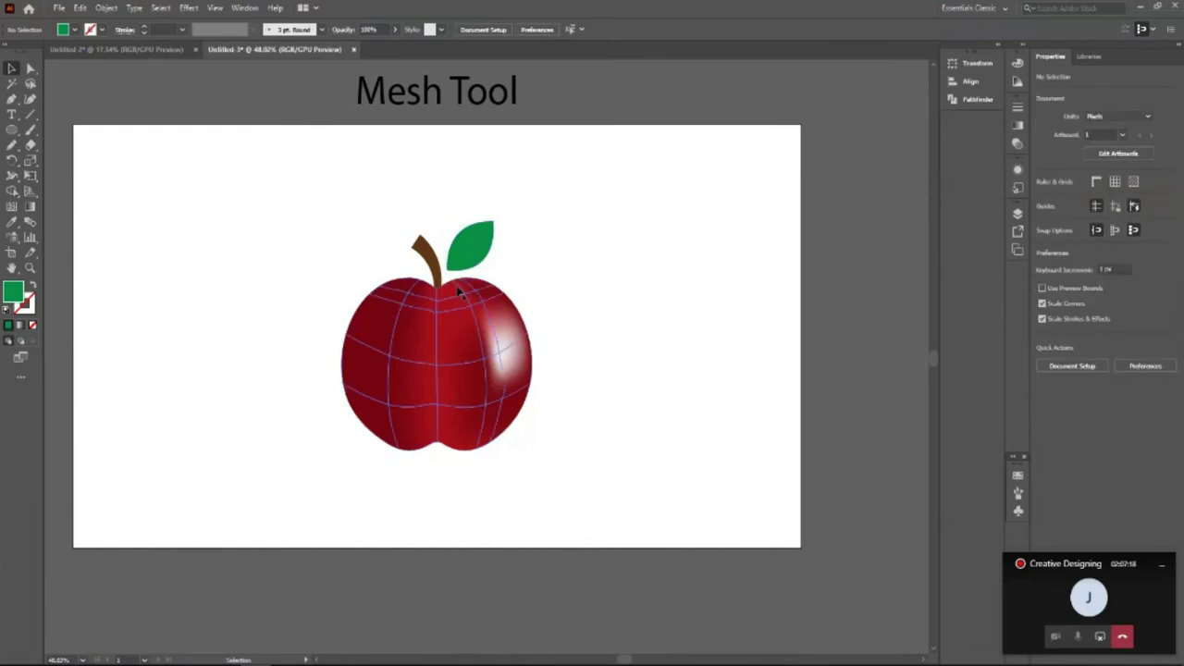
Step: Group the apple, stem and leaf together and centre the group on the artboard
drag(255, 208, 653, 553)
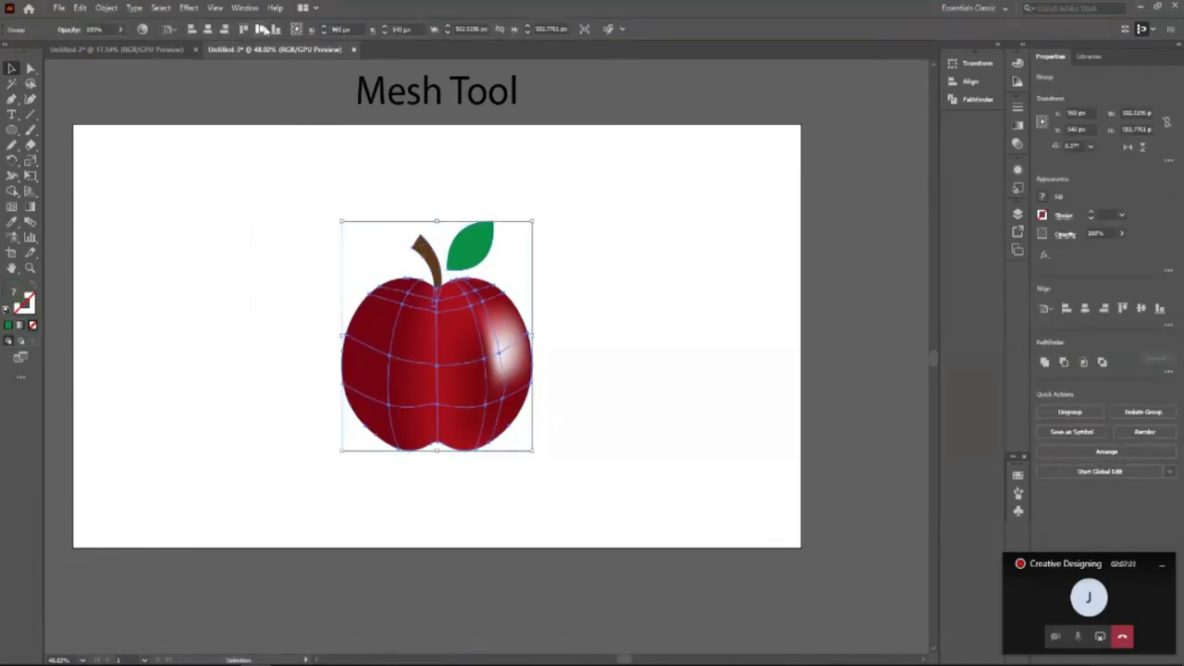
click(289, 280)
Step: Examine the shading of the complete apple on the artboard, both close up and from a distance
scroll(555, 380, down, 3)
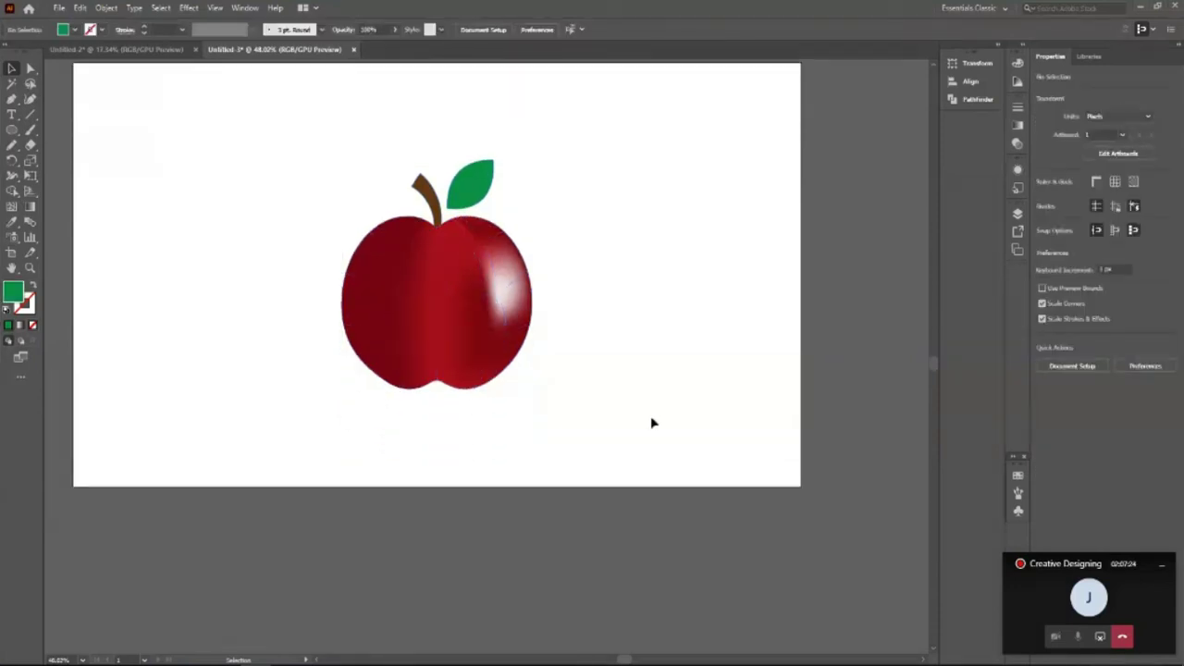
key(z)
drag(608, 315, 423, 412)
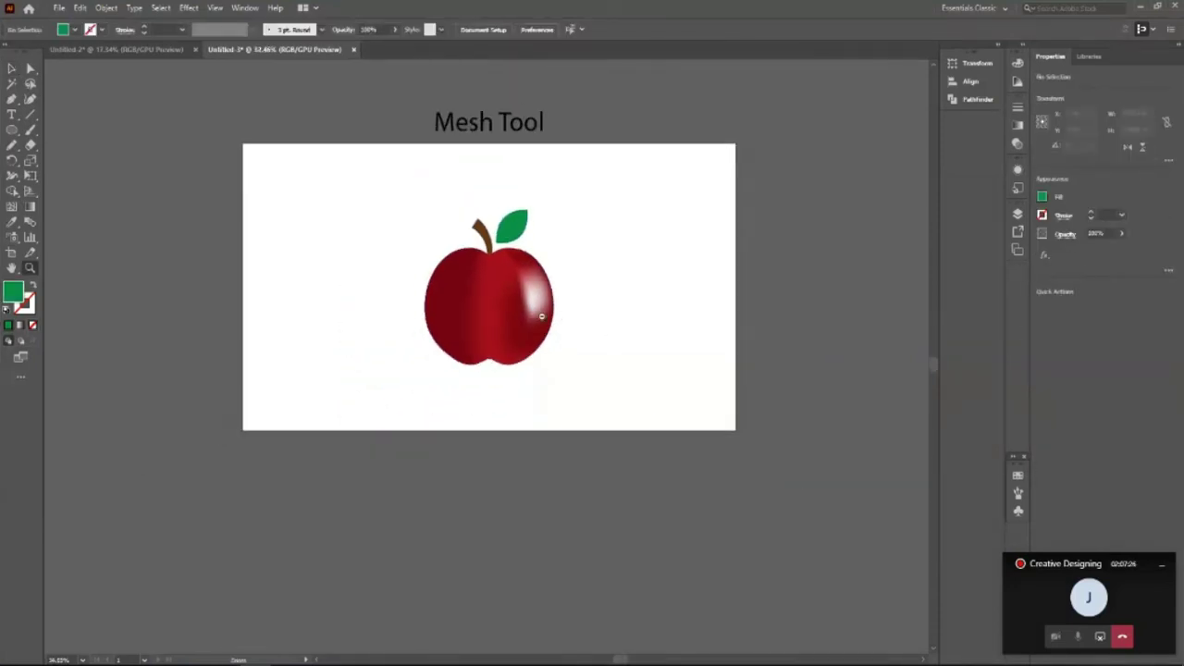
scroll(484, 562, up, 1)
scroll(484, 561, down, 1)
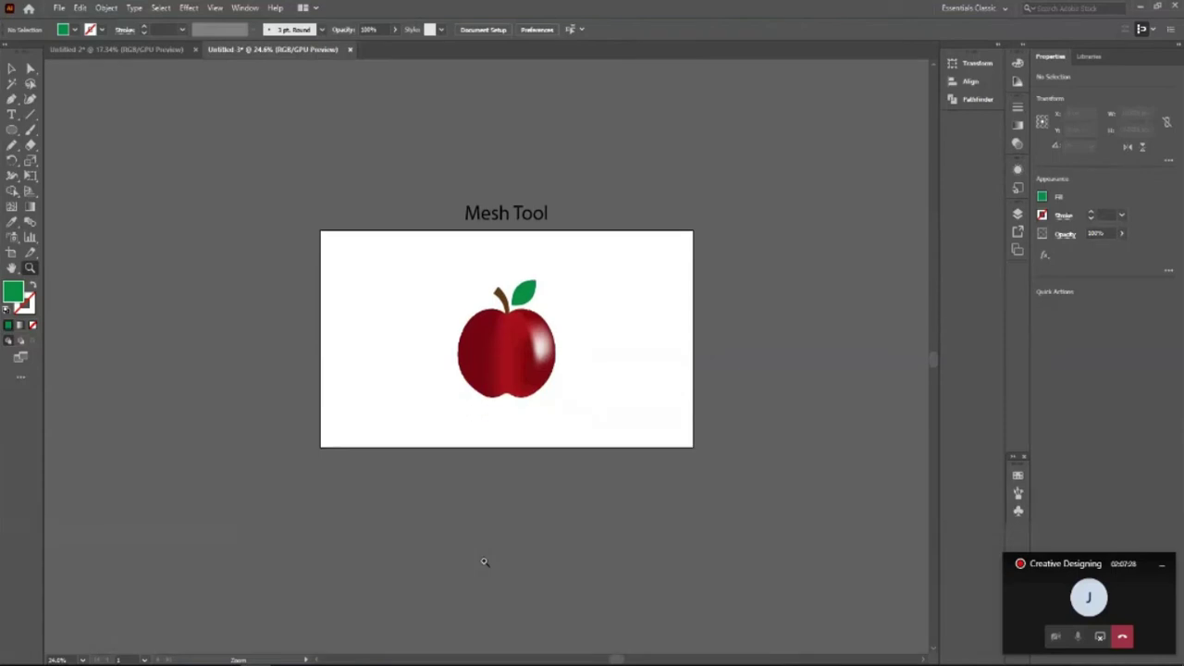
drag(536, 381, 578, 380)
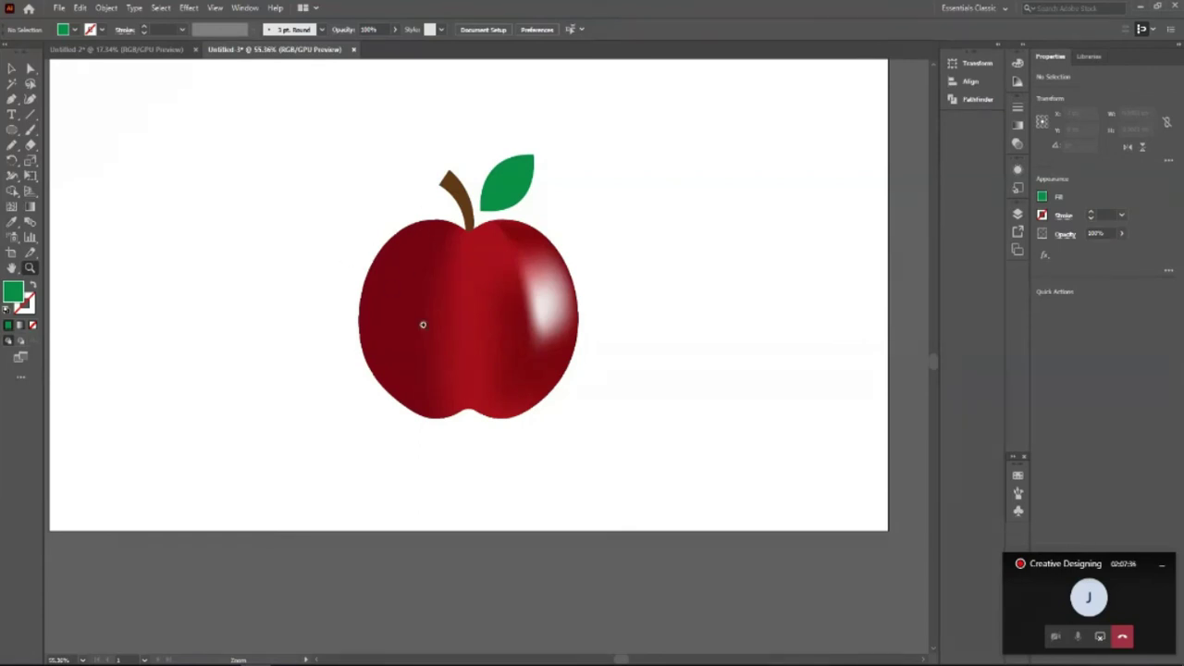
scroll(425, 318, up, 2)
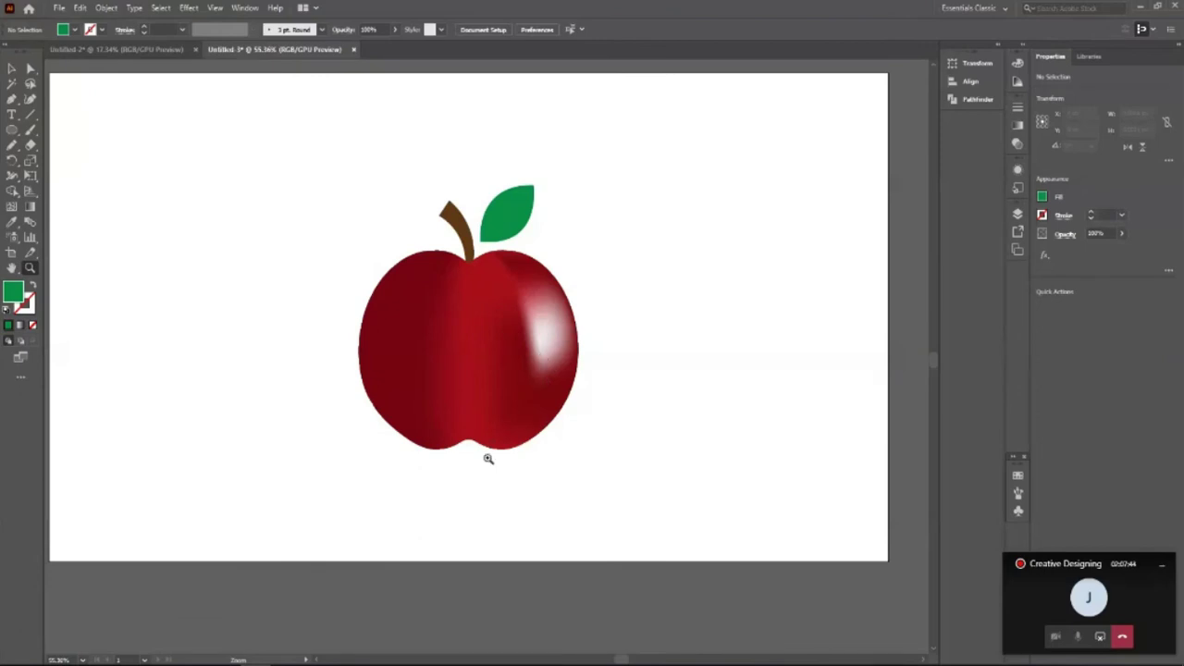
scroll(488, 459, down, 3)
scroll(449, 419, up, 2)
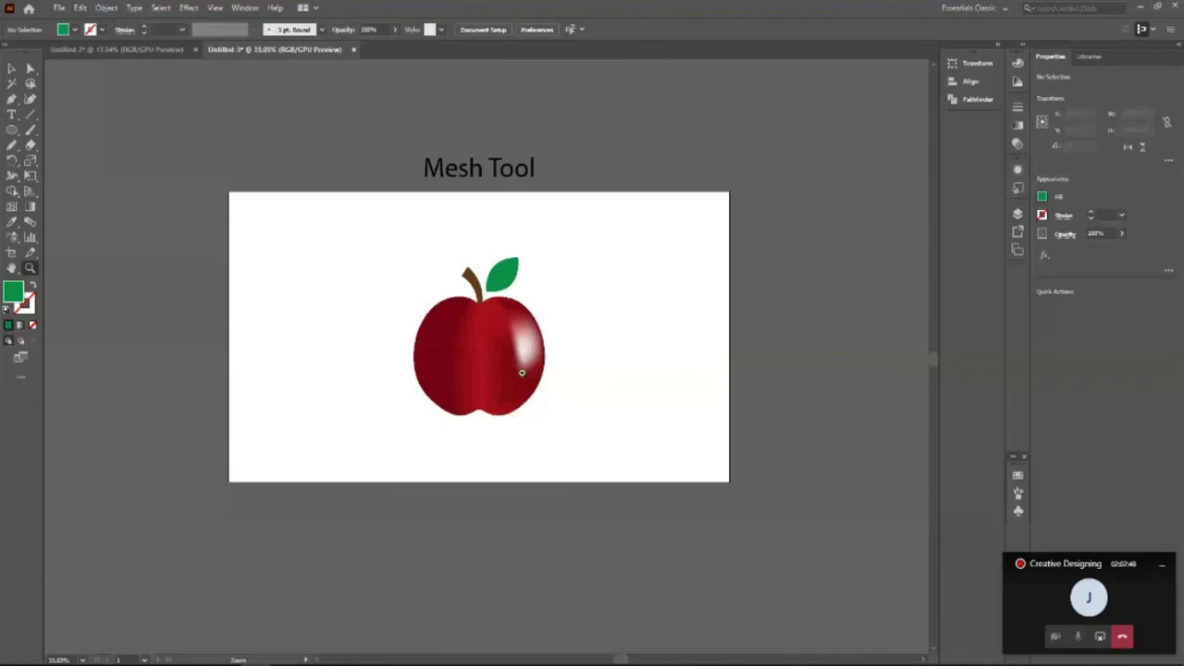
Step: Move the mesh point at the centre of the apple's white highlight slightly up and toward the apple's right edge
click(488, 394)
key(v)
click(473, 287)
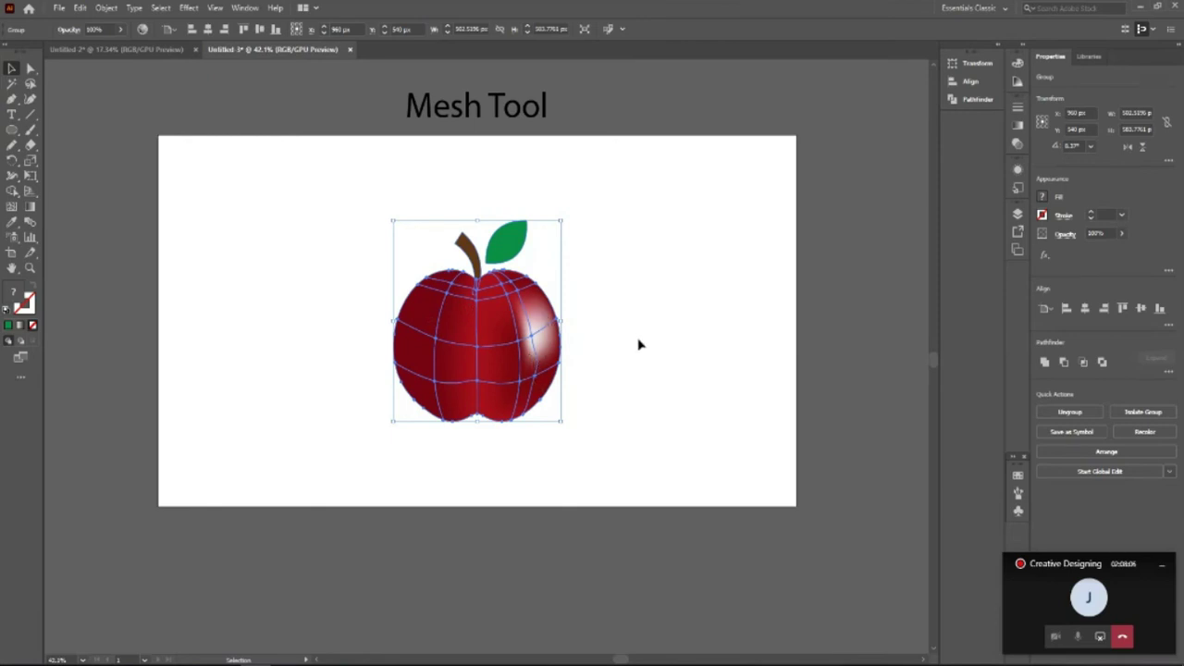
click(627, 406)
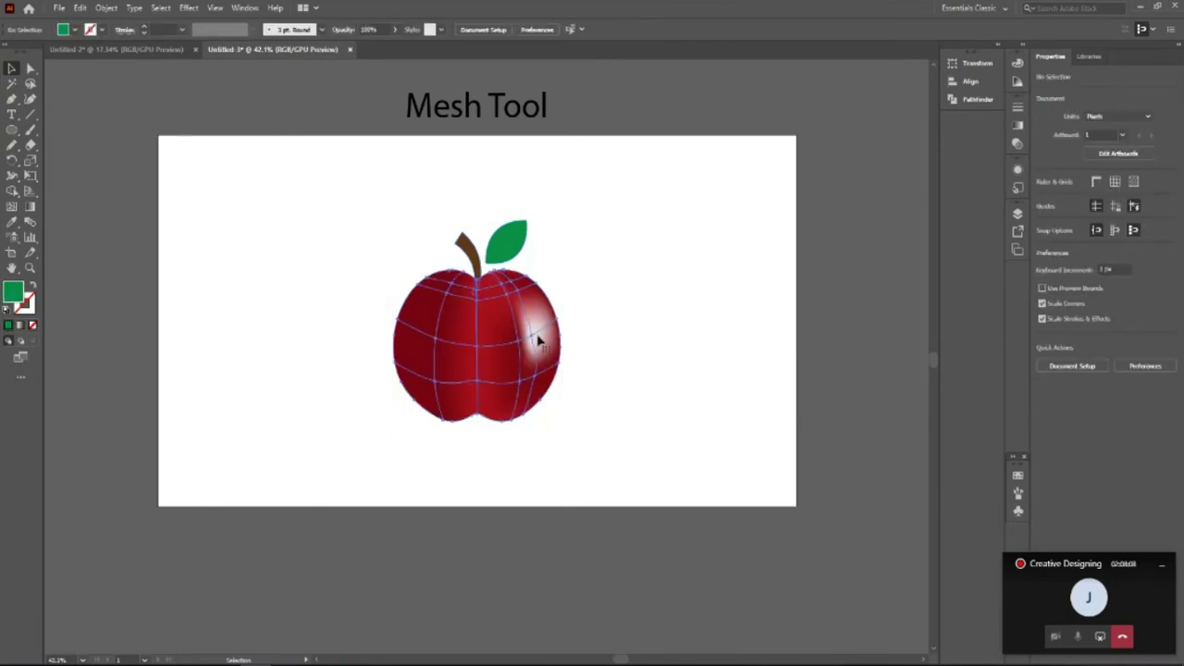
click(539, 341)
key(z)
drag(568, 378, 660, 431)
key(v)
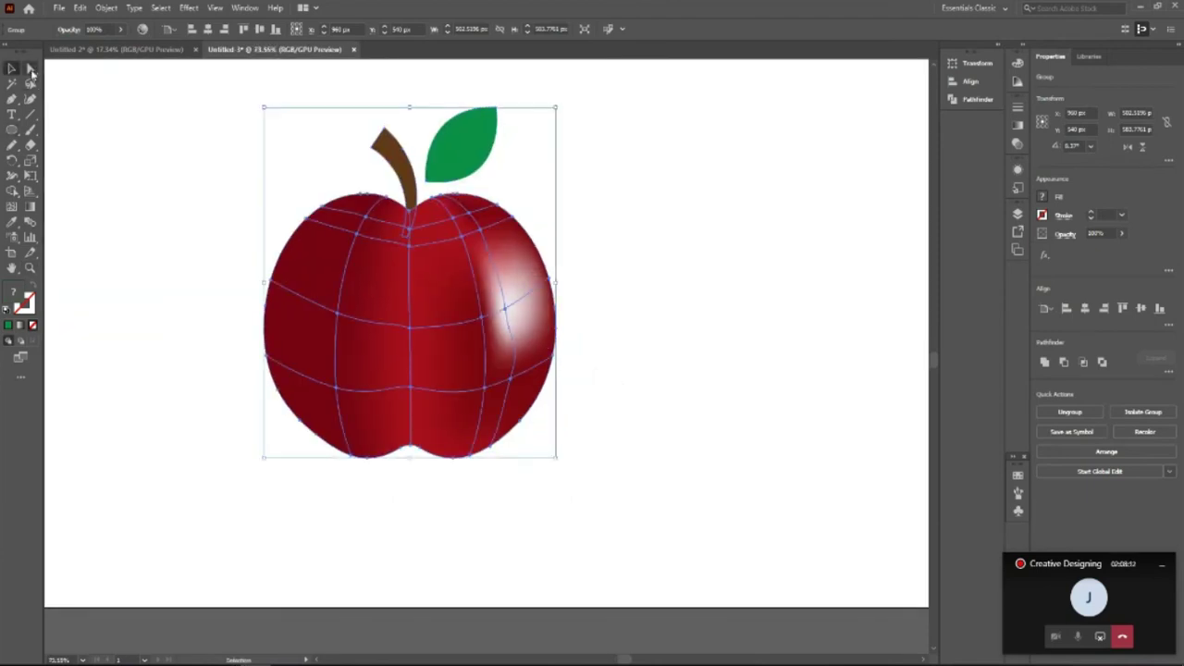
click(31, 70)
click(503, 309)
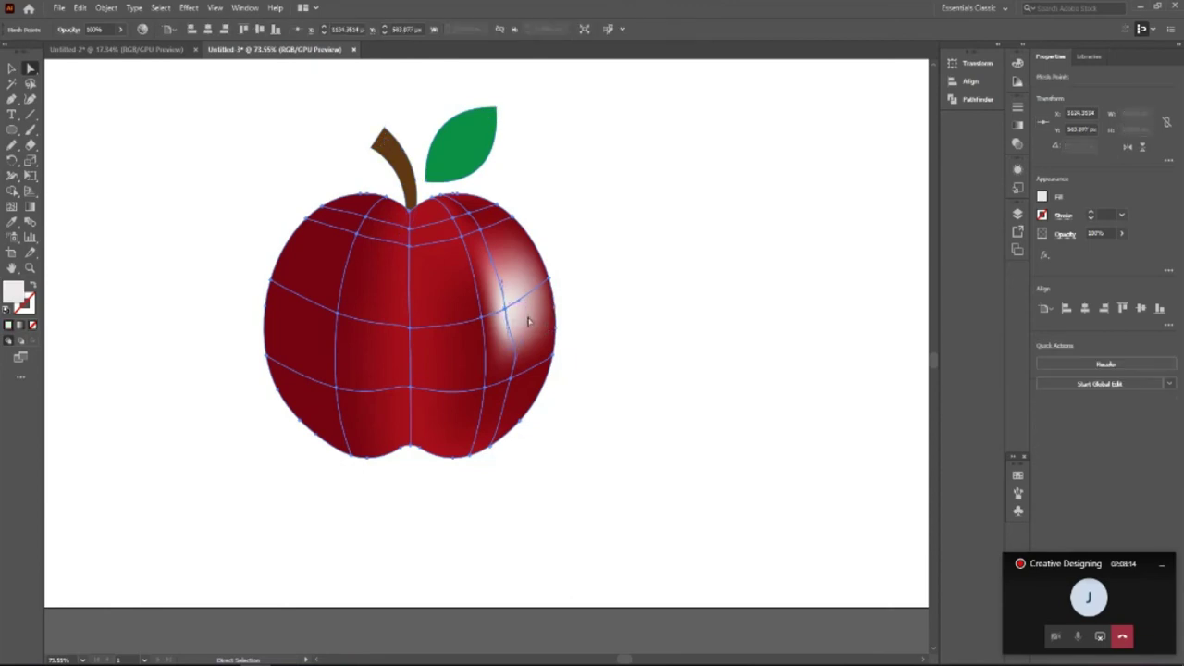
click(509, 352)
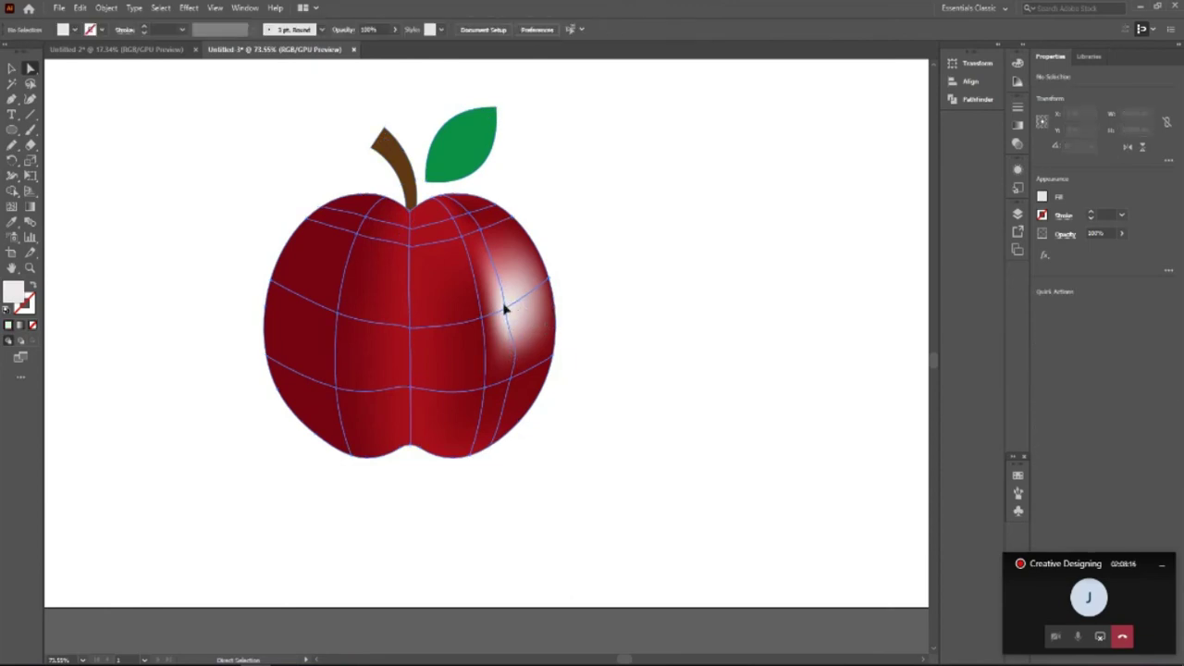
drag(504, 309, 498, 266)
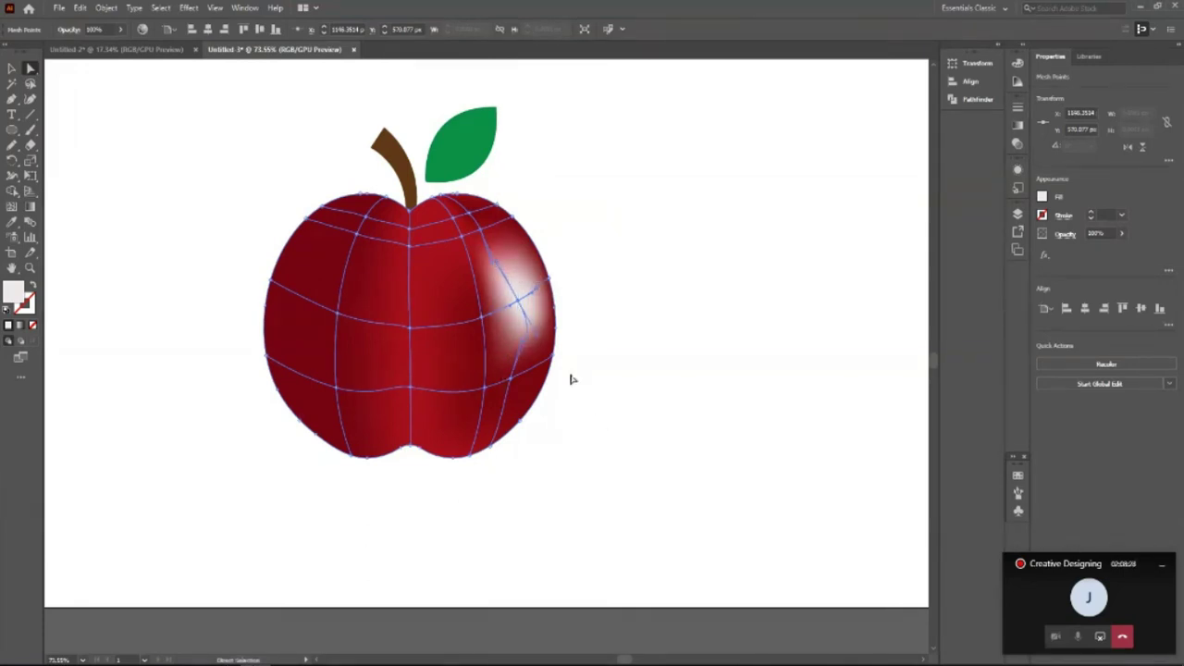
Step: Adjust the lower handle of the highlight's mesh point to smooth the mesh line, and deselect the apple
drag(539, 342, 523, 344)
click(11, 69)
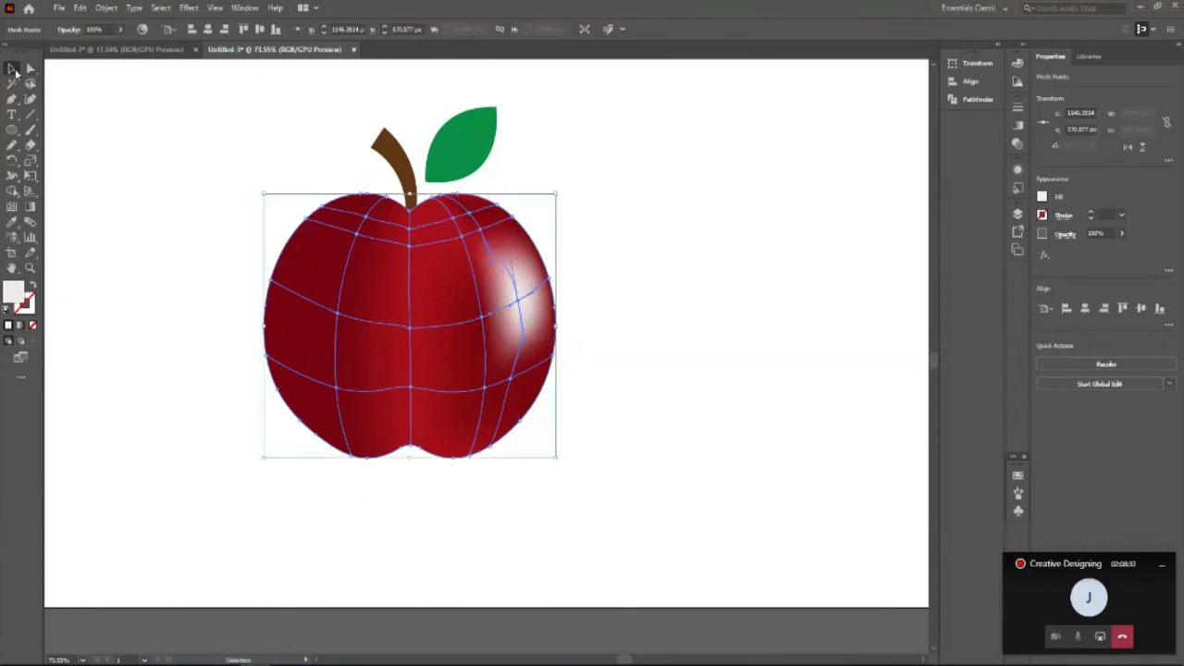
click(441, 634)
key(z)
drag(547, 321, 395, 407)
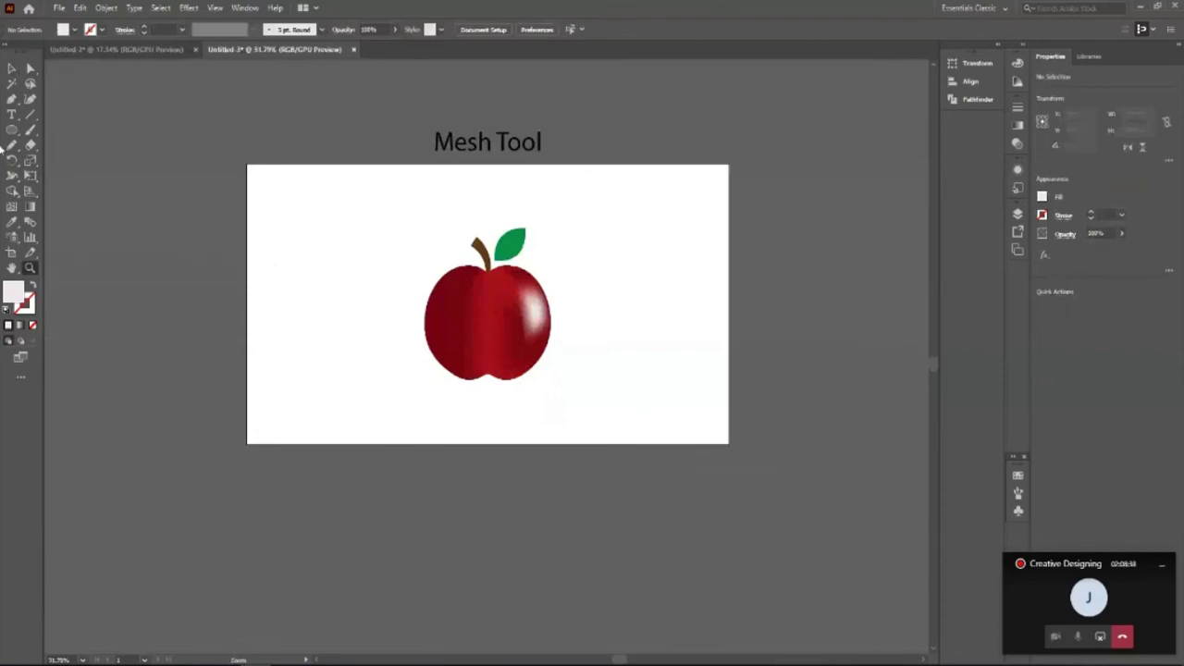
click(12, 69)
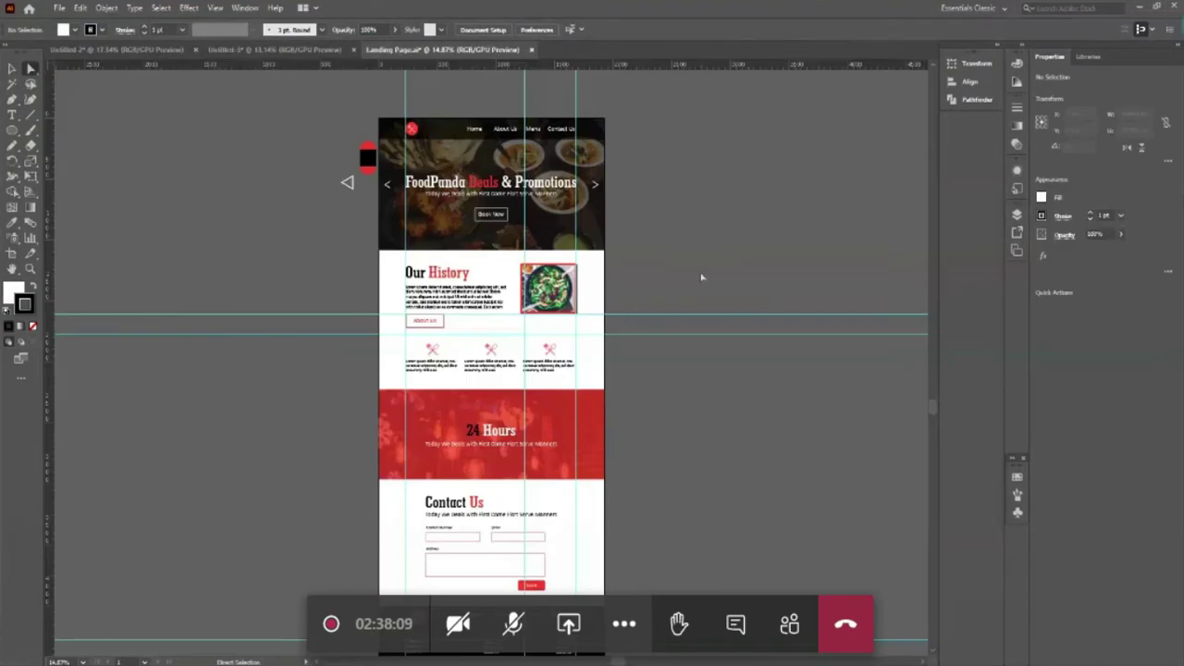
Step: Bring up the Landing Page.ai document and look through the whole page from header to footer and back
key(z)
drag(539, 111, 687, 317)
scroll(689, 244, down, 1)
scroll(420, 248, up, 1)
scroll(479, 258, down, 1)
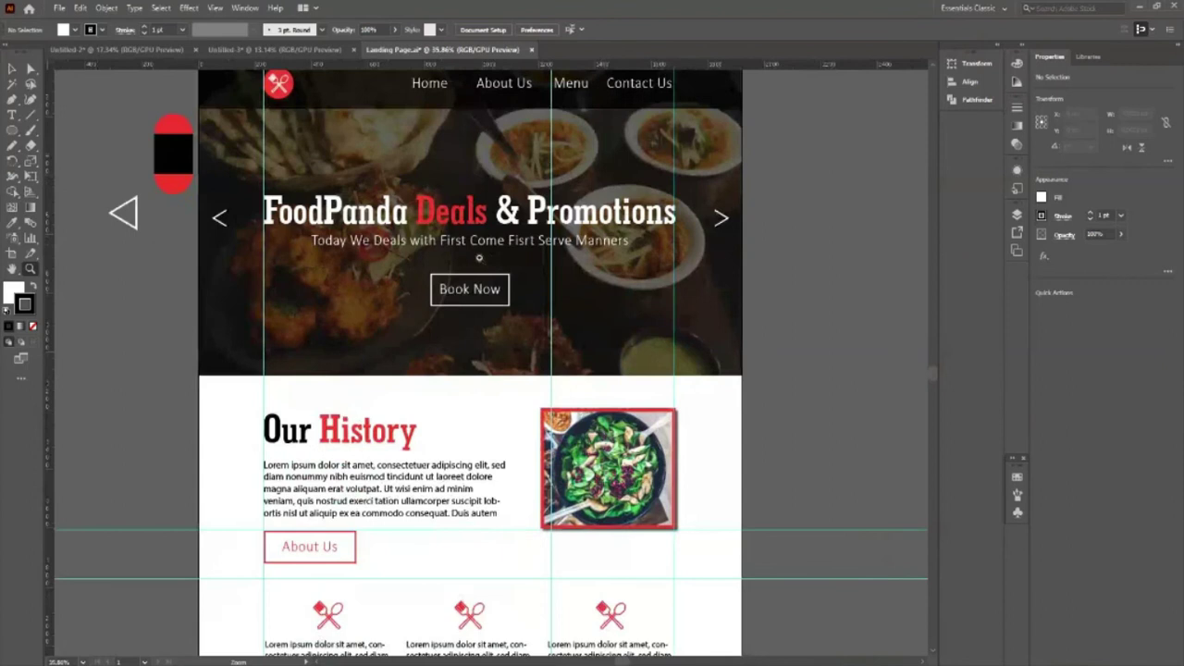
scroll(480, 259, down, 2)
scroll(416, 317, down, 3)
scroll(447, 249, down, 4)
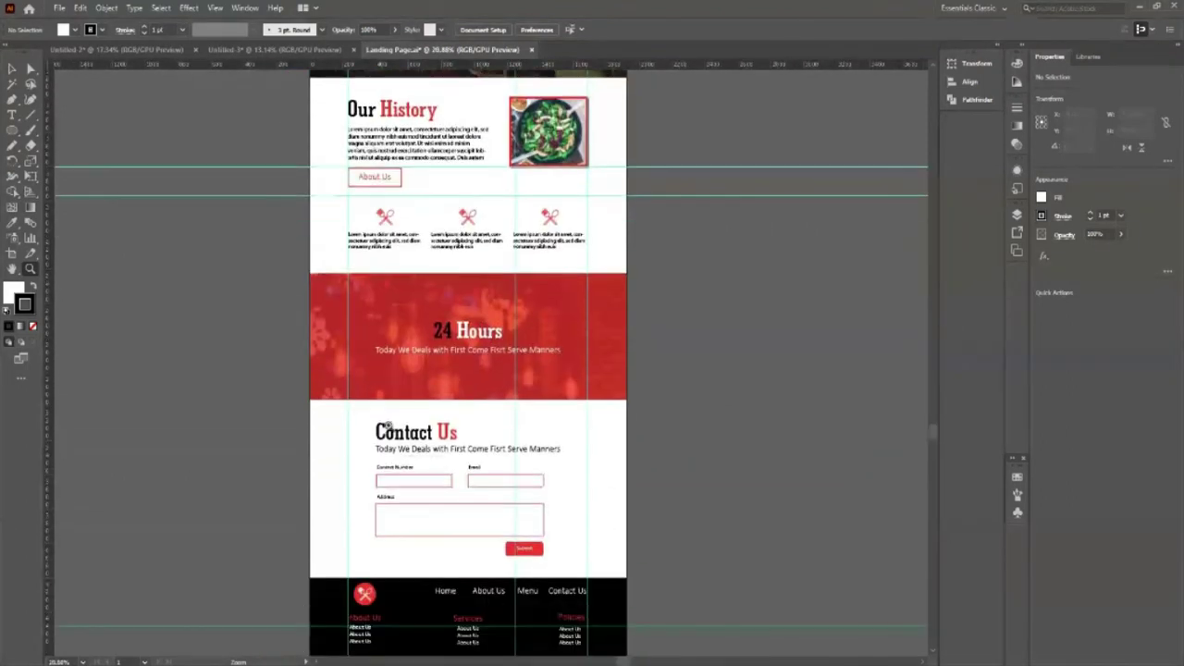
scroll(407, 435, down, 3)
scroll(418, 456, up, 4)
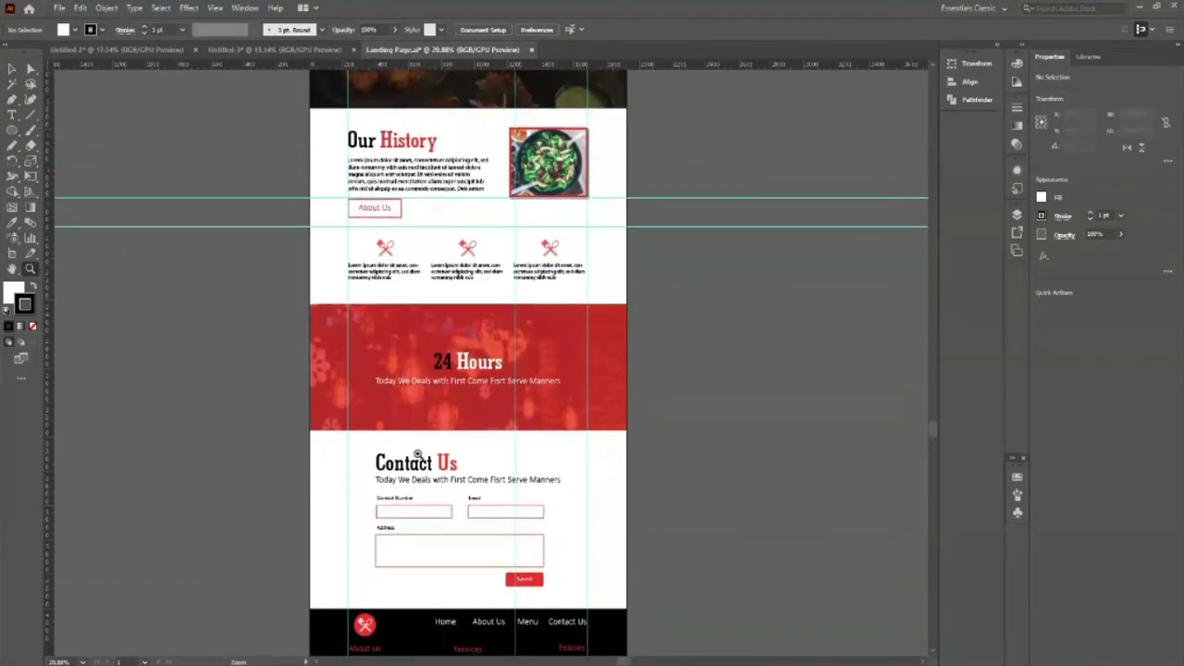
scroll(417, 454, up, 6)
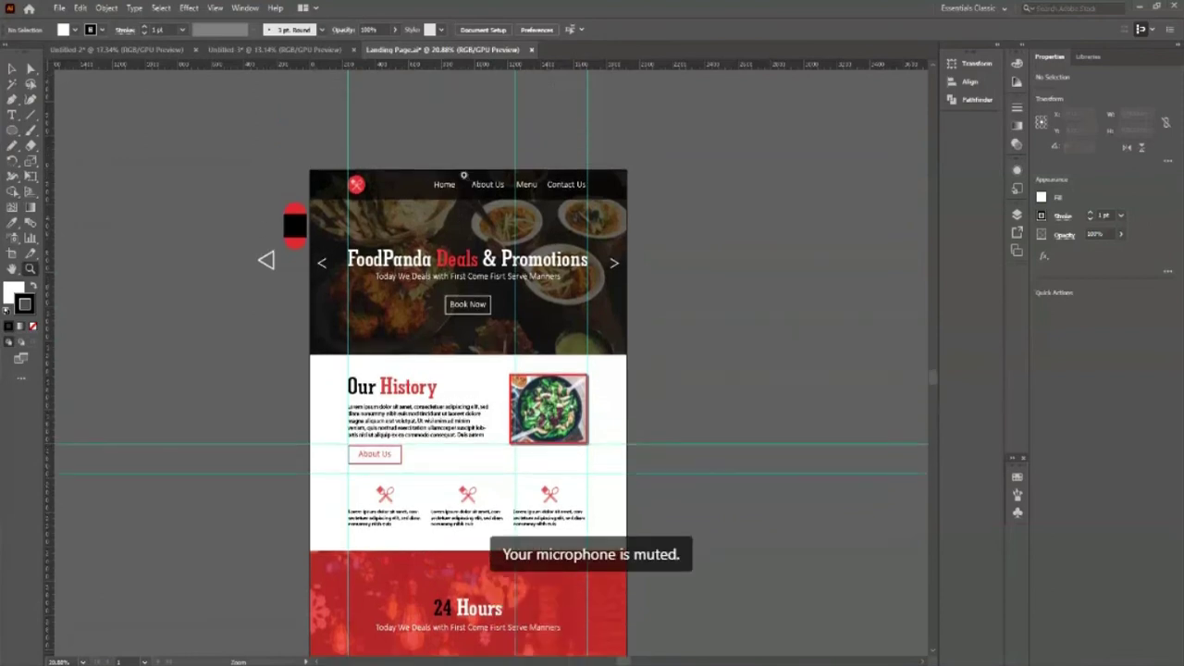
Step: Examine the landing page's header, banner and Our History photo close up
drag(488, 146, 554, 222)
drag(330, 222, 347, 248)
scroll(359, 248, down, 1)
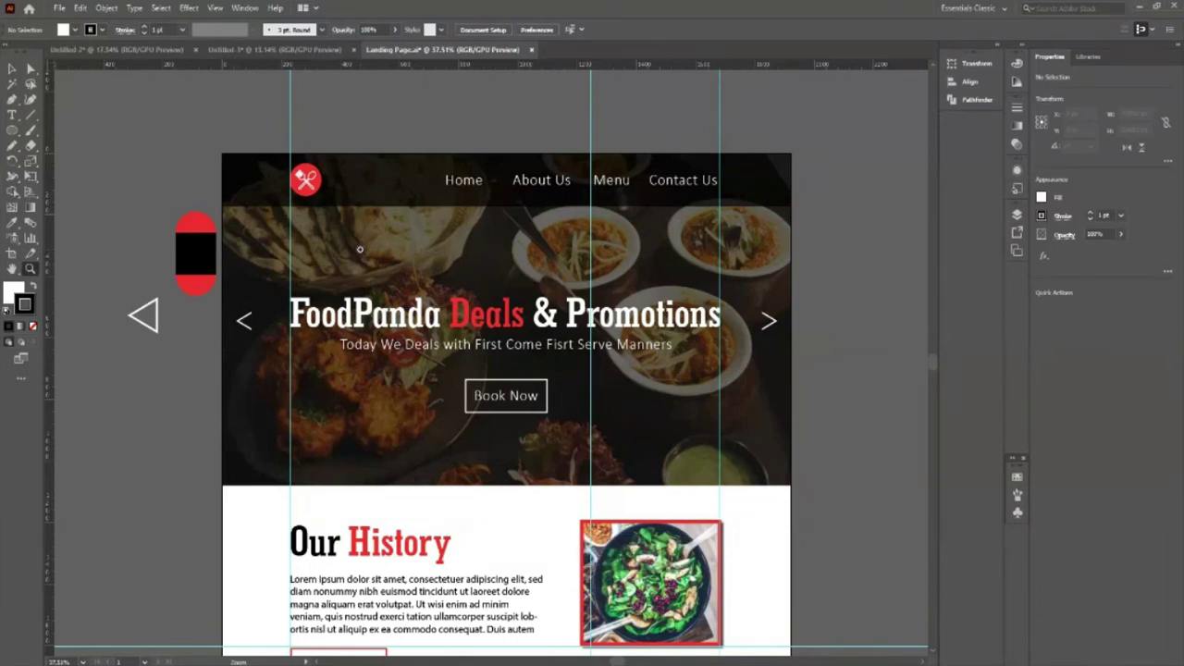
drag(287, 176, 312, 220)
drag(488, 214, 282, 187)
scroll(305, 203, down, 4)
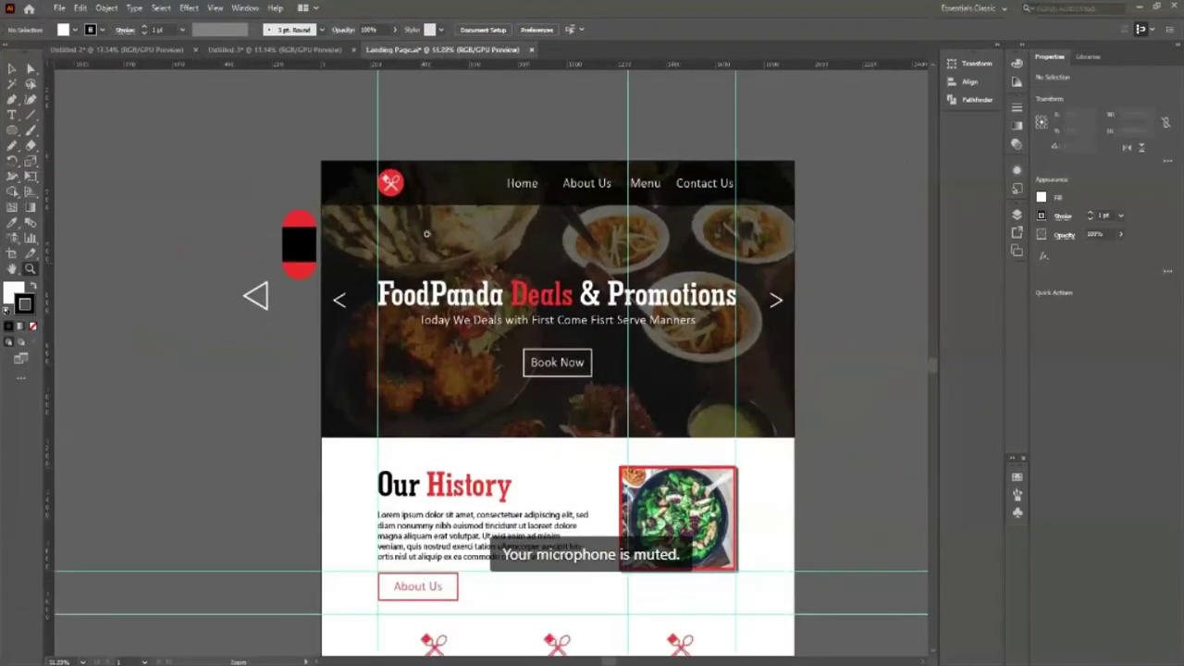
mouse_move(560, 300)
mouse_down()
mouse_move(584, 304)
mouse_move(555, 303)
mouse_up()
scroll(586, 322, down, 3)
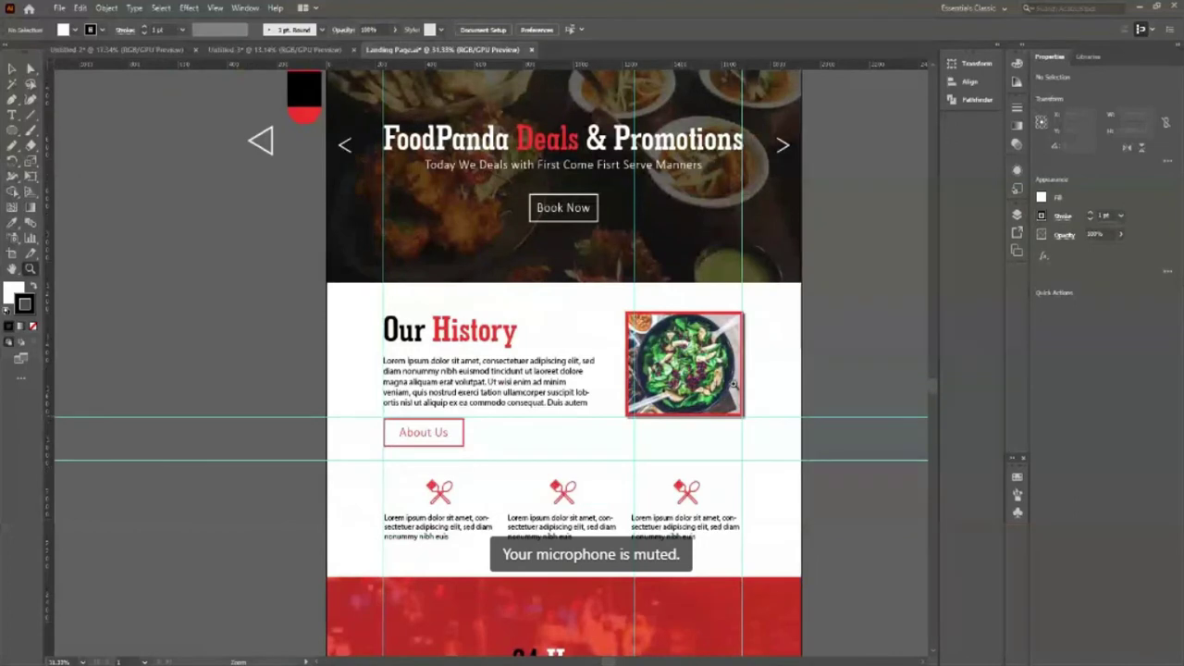
drag(644, 403, 677, 411)
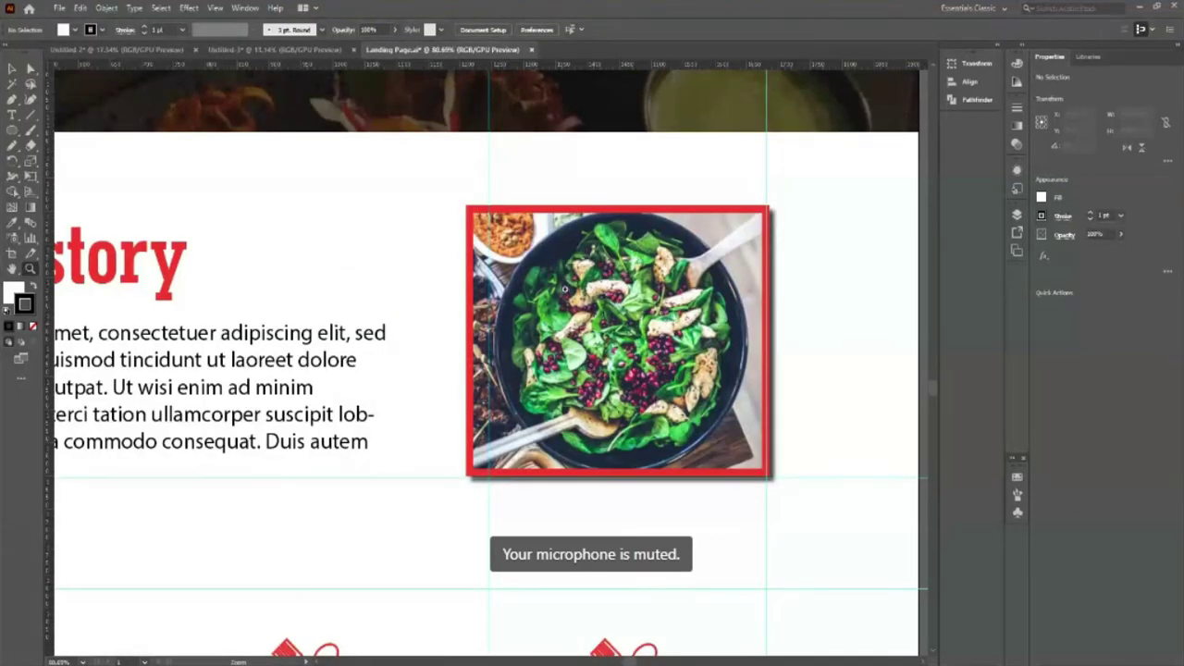
drag(577, 359, 512, 295)
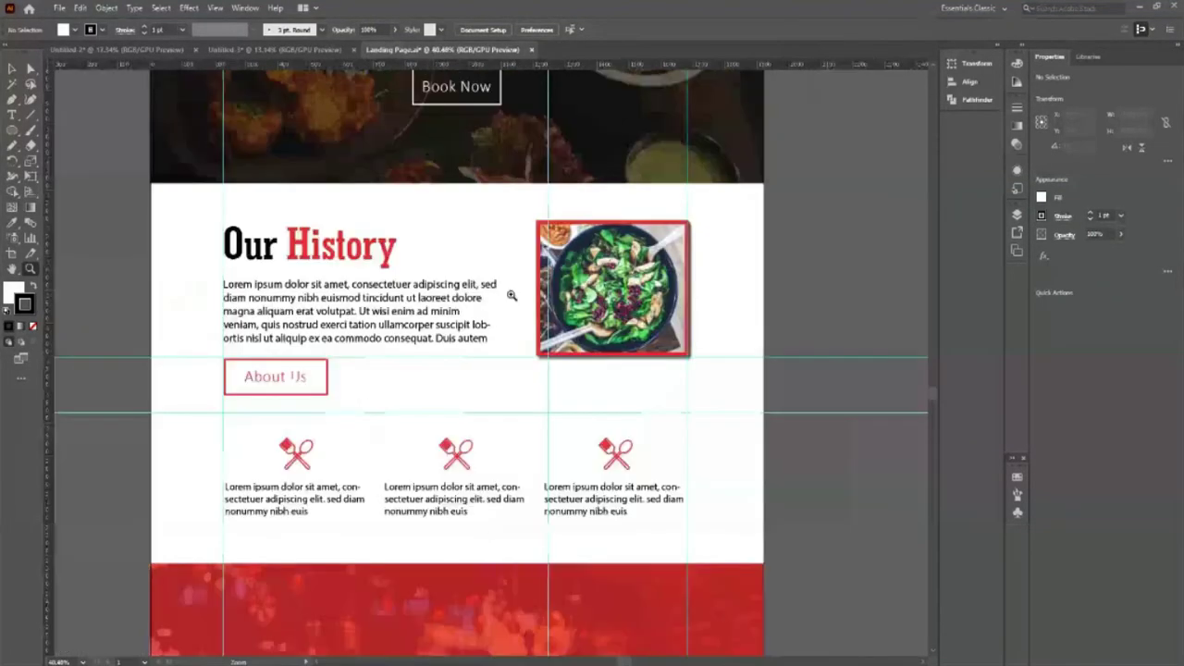
Step: Fill the middle of the three white circles in the footer with an orange swatch
scroll(511, 295, down, 1)
scroll(641, 250, down, 2)
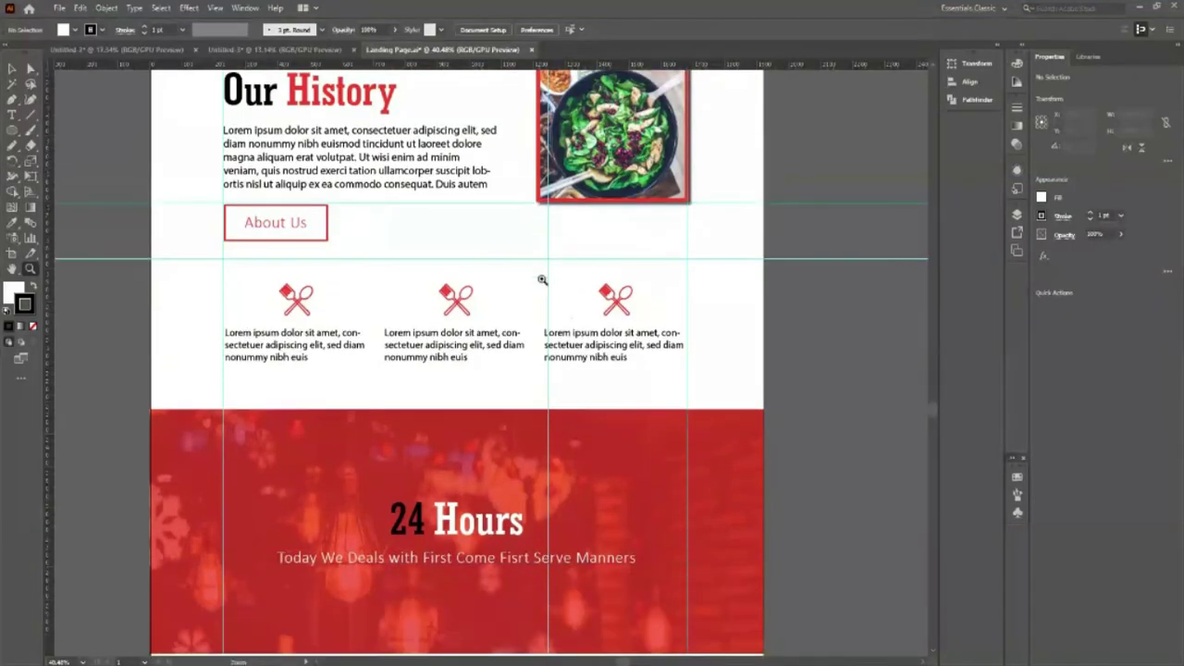
scroll(542, 279, down, 10)
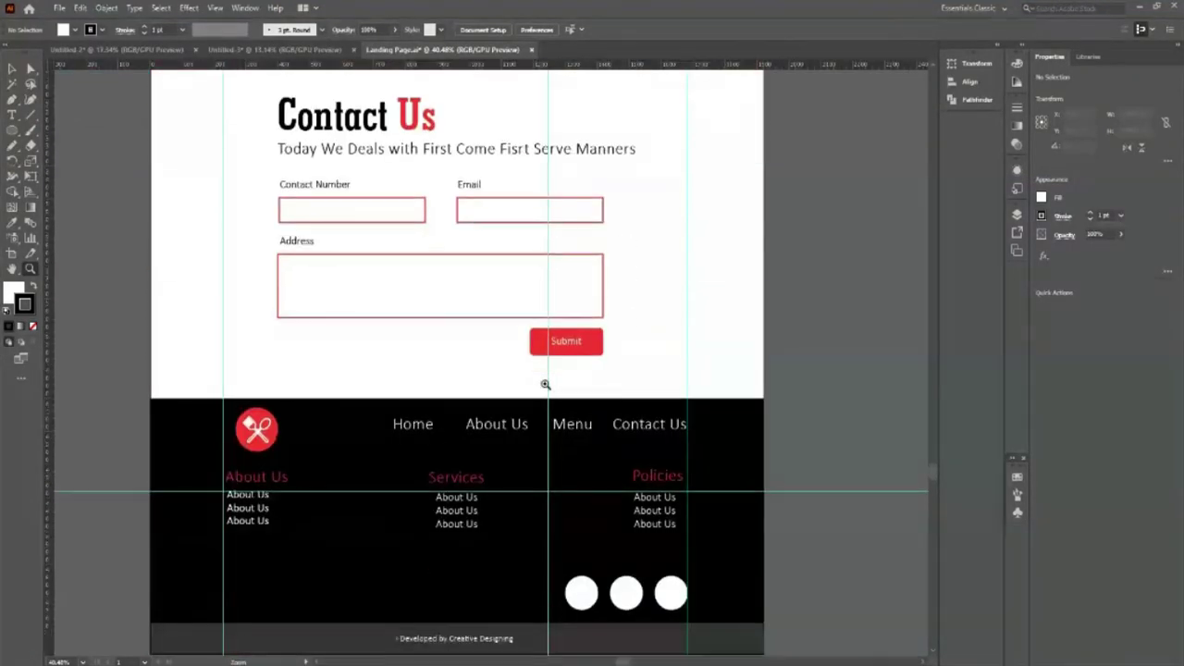
scroll(602, 527, down, 1)
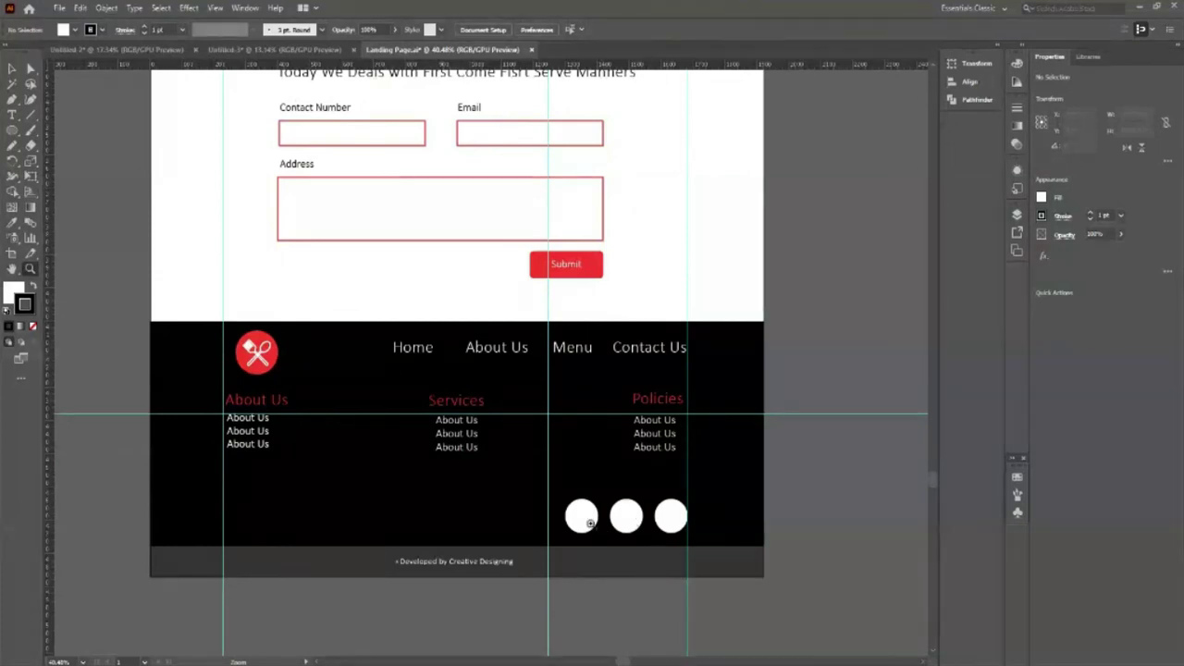
scroll(535, 557, up, 1)
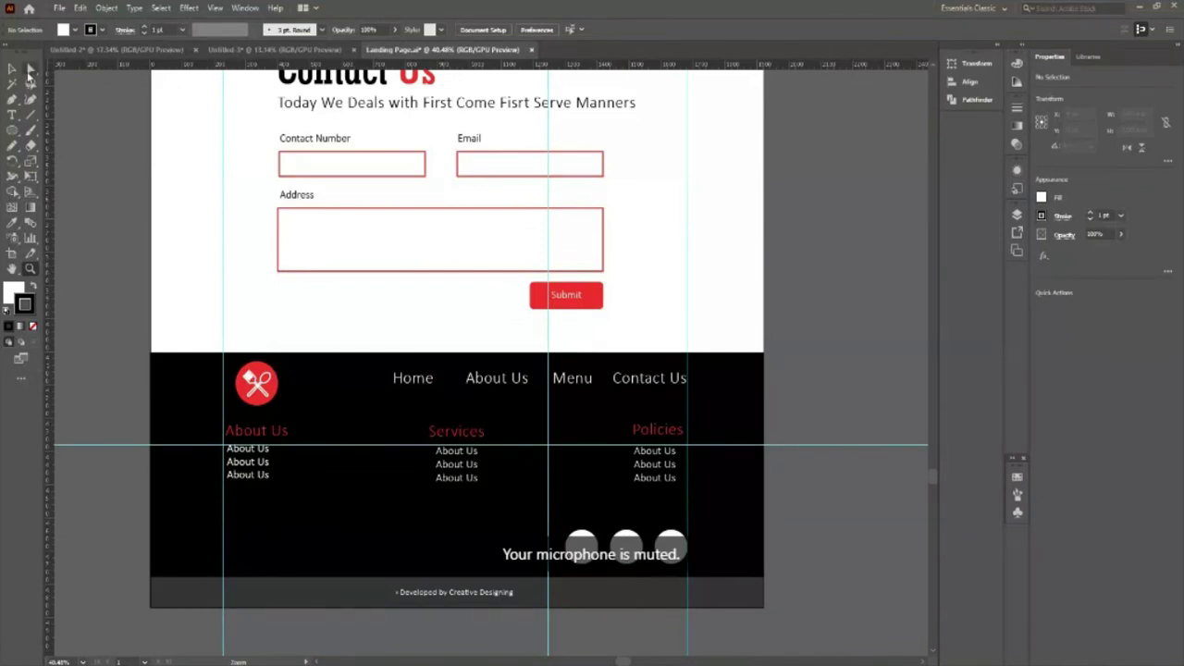
click(12, 68)
click(582, 548)
click(628, 567)
click(625, 561)
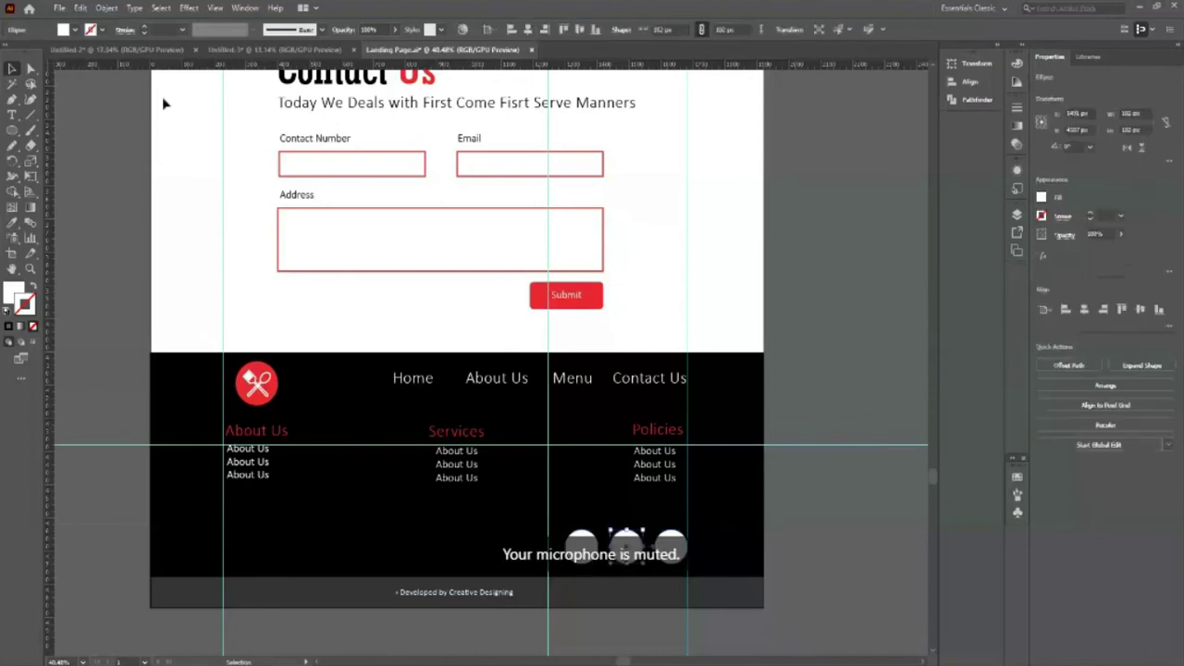
click(74, 30)
click(120, 52)
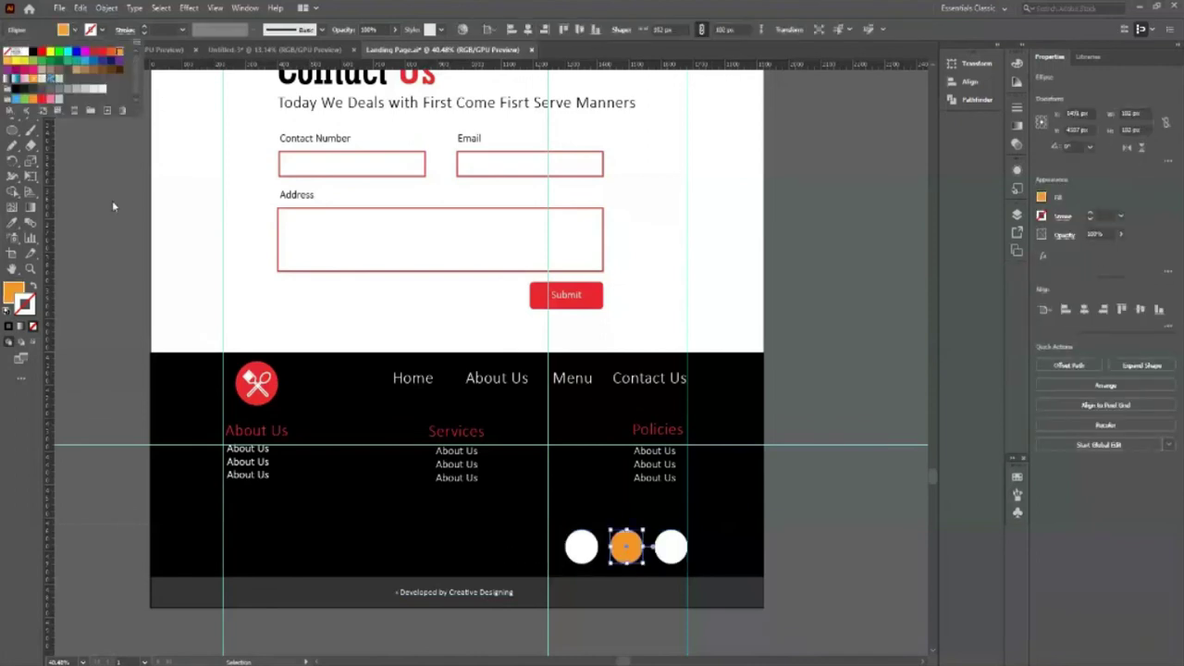
click(114, 205)
Step: Fill the footer circle nearest the page's right edge with a red swatch and deselect it
click(664, 552)
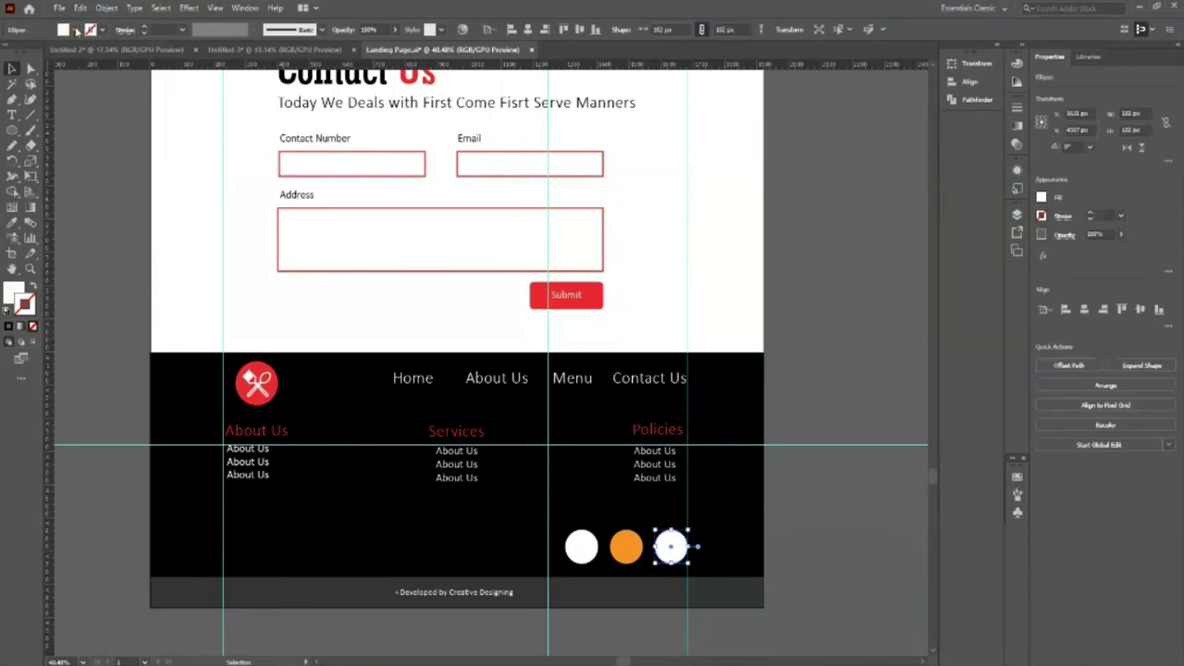
click(77, 32)
click(104, 53)
click(117, 163)
Step: Show the Asset Export panel and add the round red logo from the page header as an export asset
scroll(769, 343, up, 1)
scroll(770, 343, down, 1)
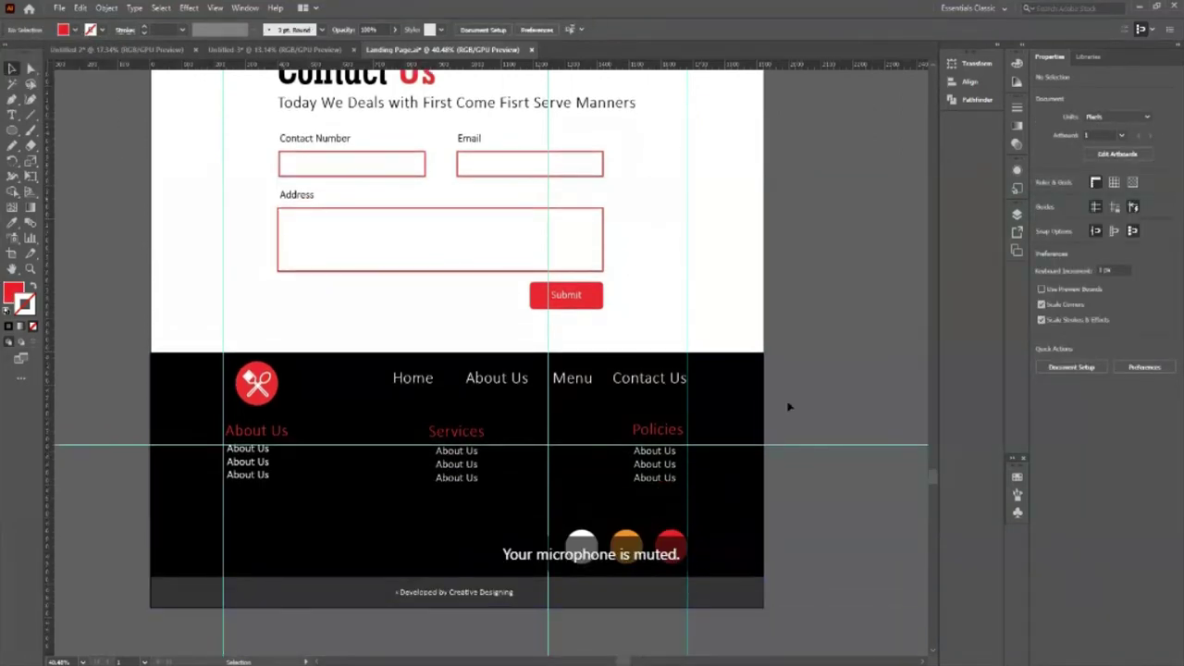
scroll(787, 404, up, 3)
scroll(789, 406, up, 10)
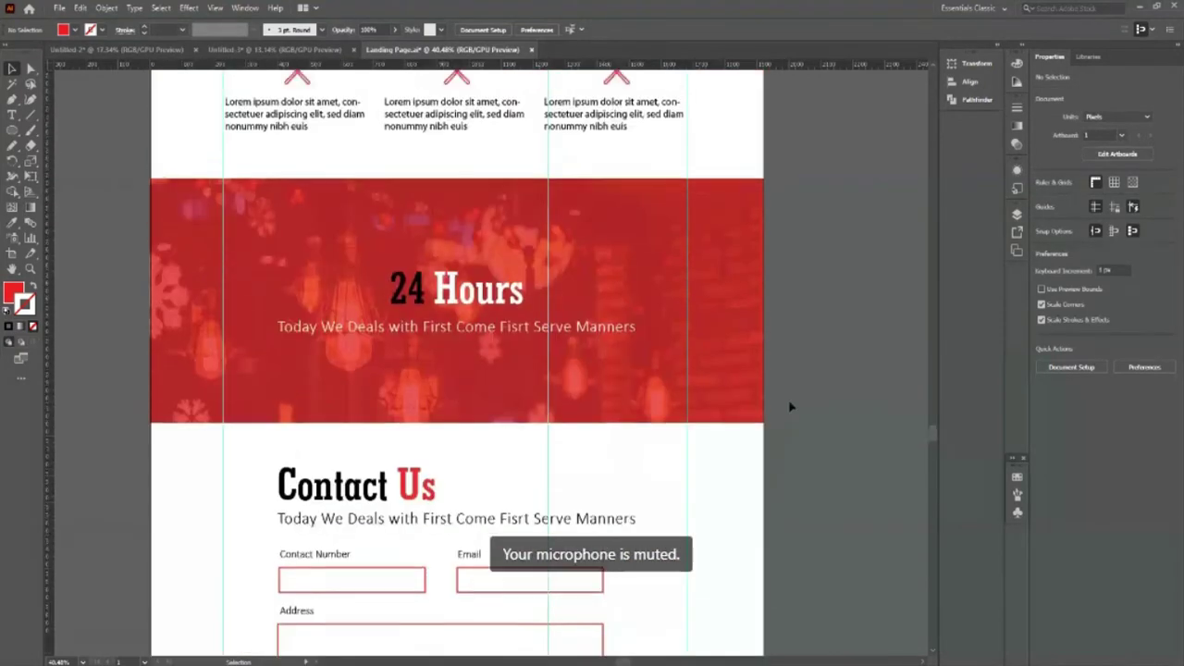
scroll(789, 406, up, 10)
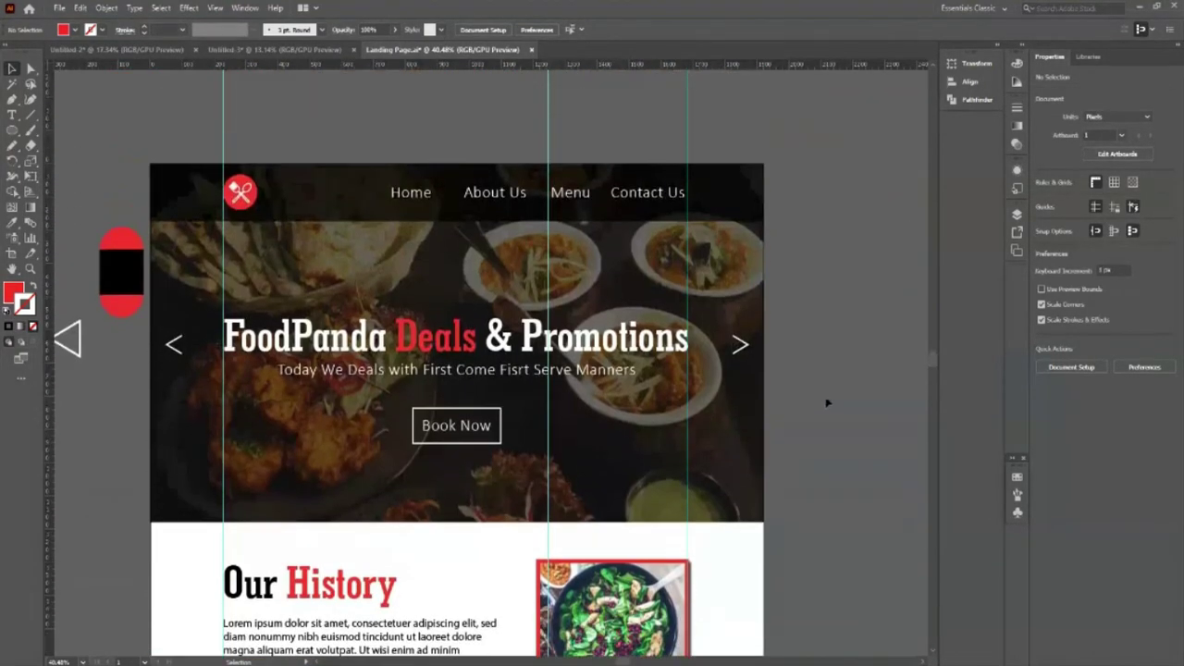
click(244, 8)
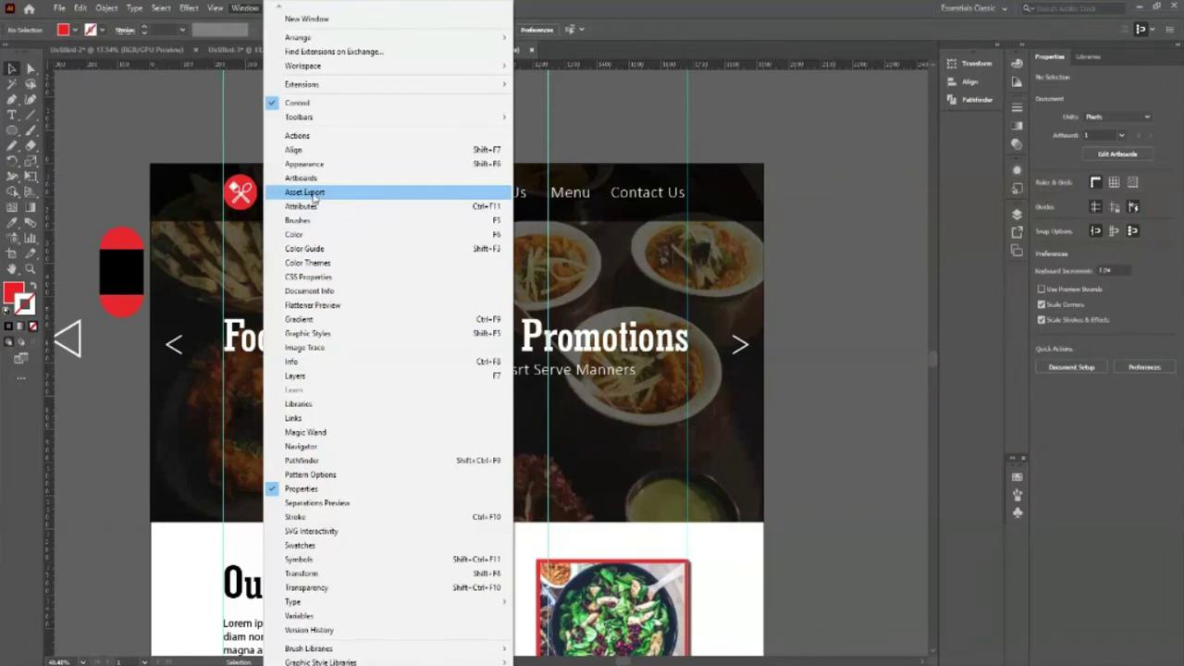
click(309, 192)
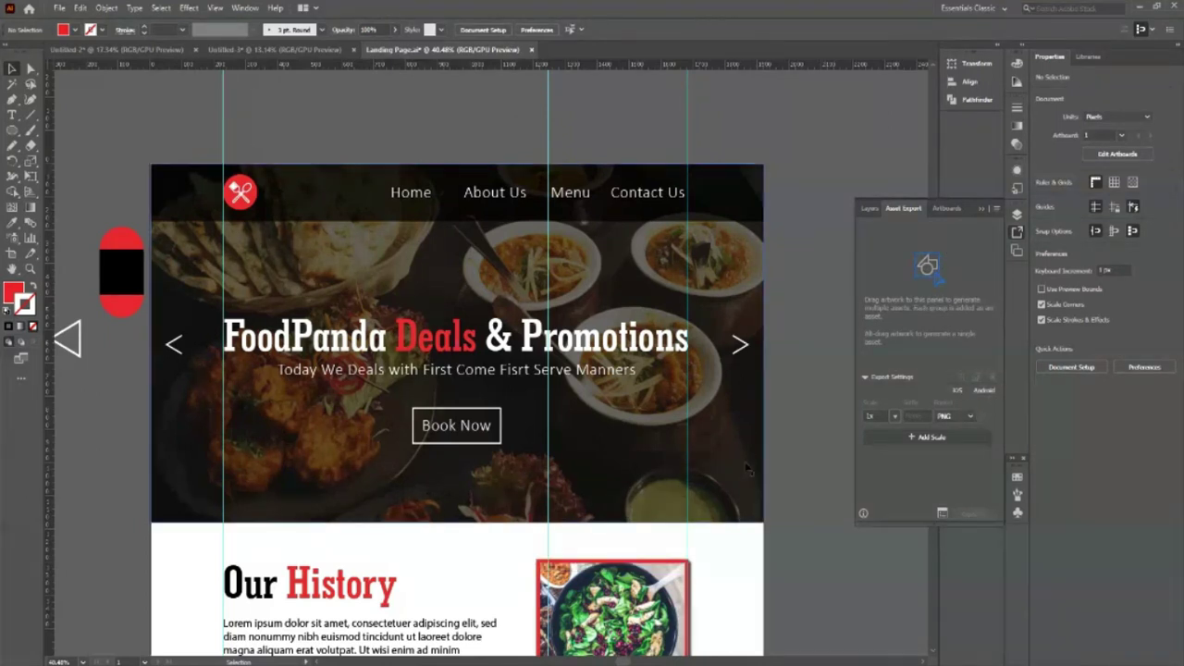
click(238, 191)
drag(238, 192, 929, 290)
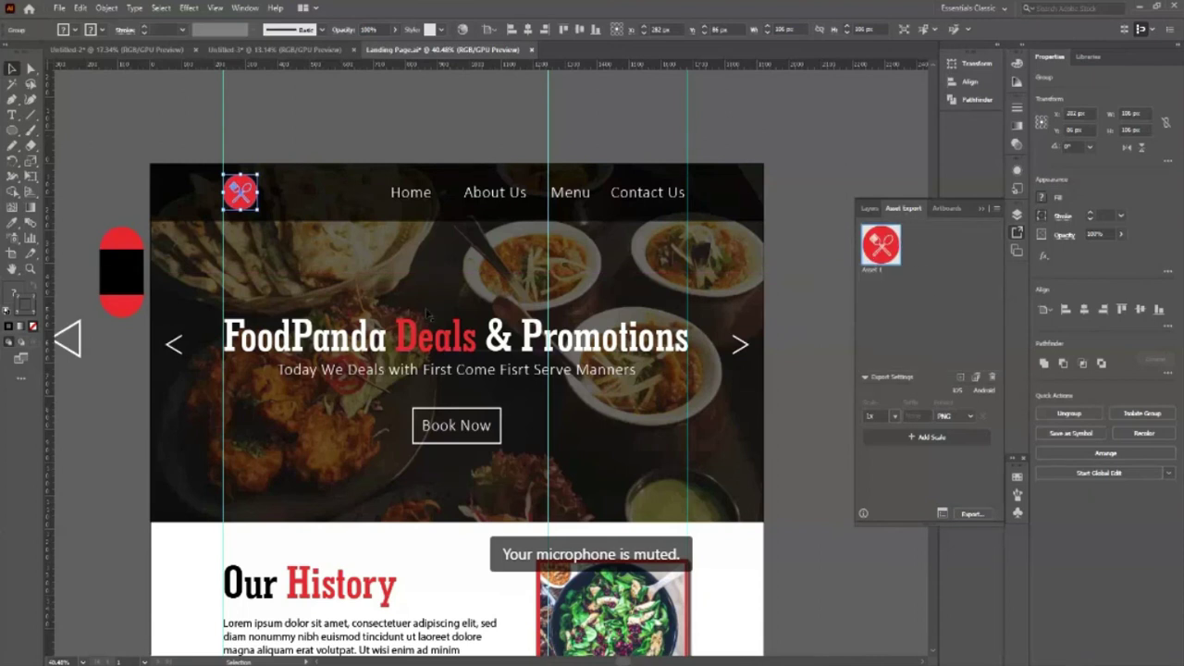
Step: Add the red-framed salad photo from the Our History section to the export assets
scroll(427, 312, down, 2)
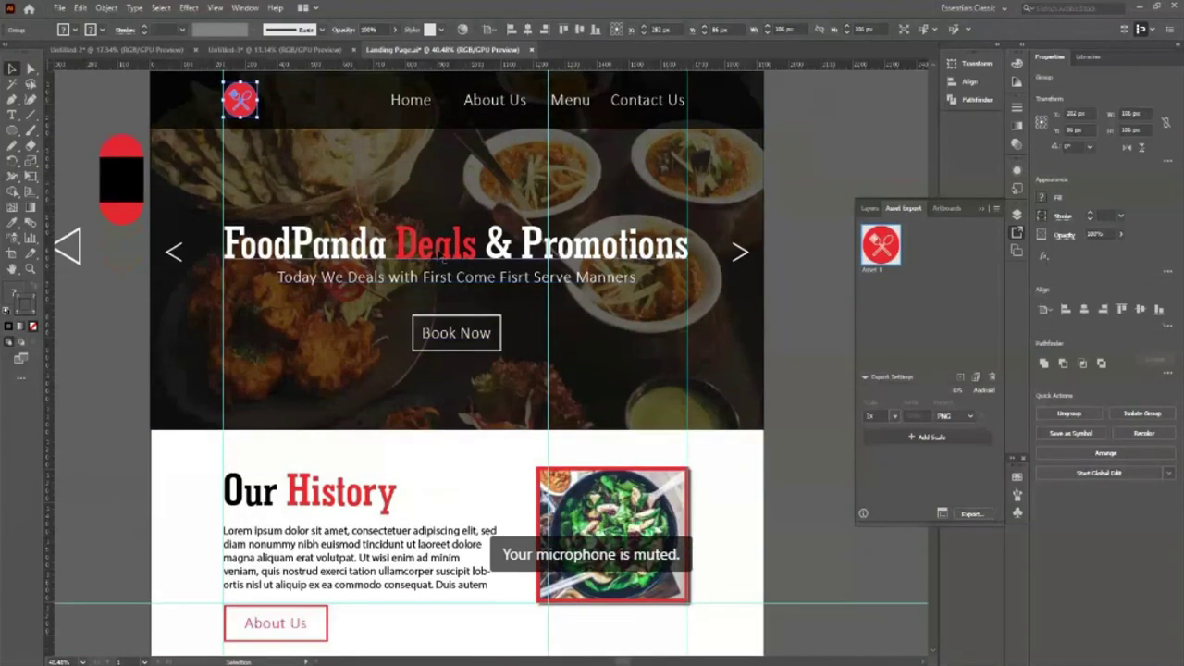
scroll(436, 262, down, 2)
click(524, 460)
drag(523, 460, 916, 270)
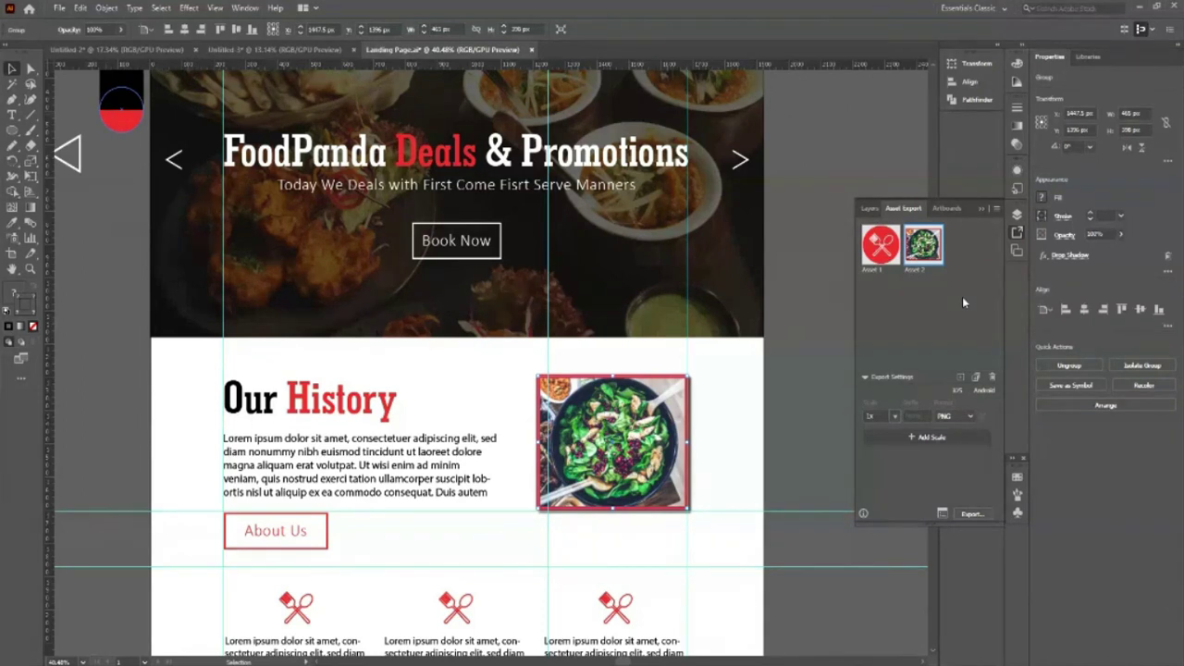
Step: Ungroup the first utensils icon from its paragraph below the About Us button and add the icon to the export assets
scroll(351, 462, down, 3)
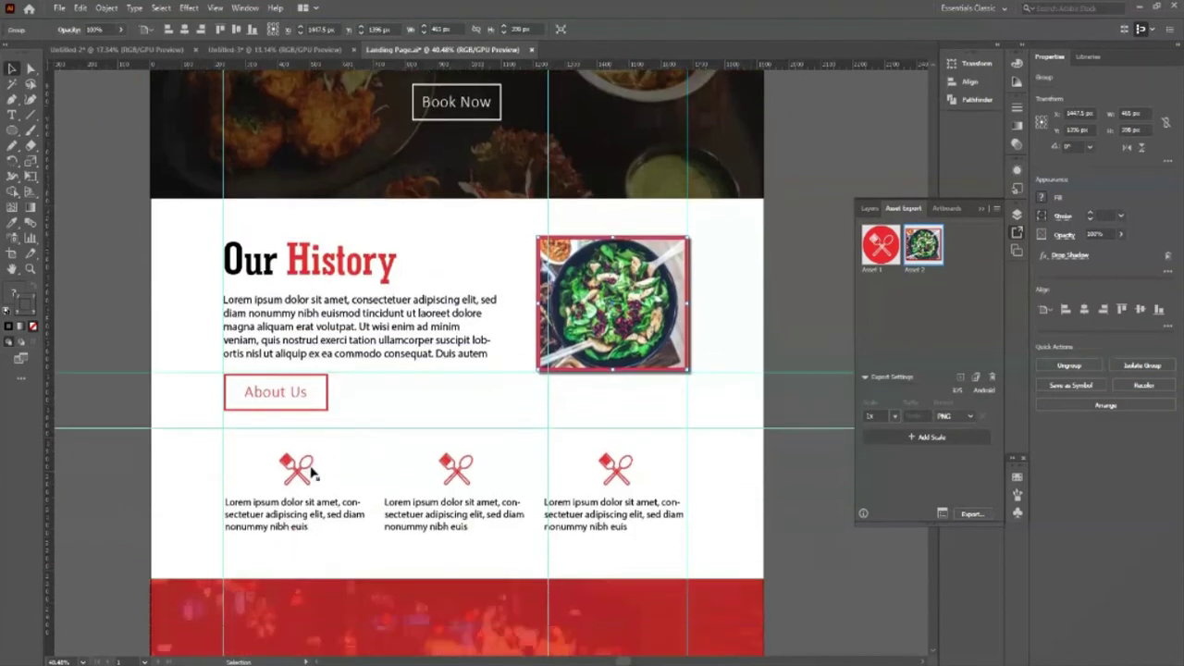
click(302, 473)
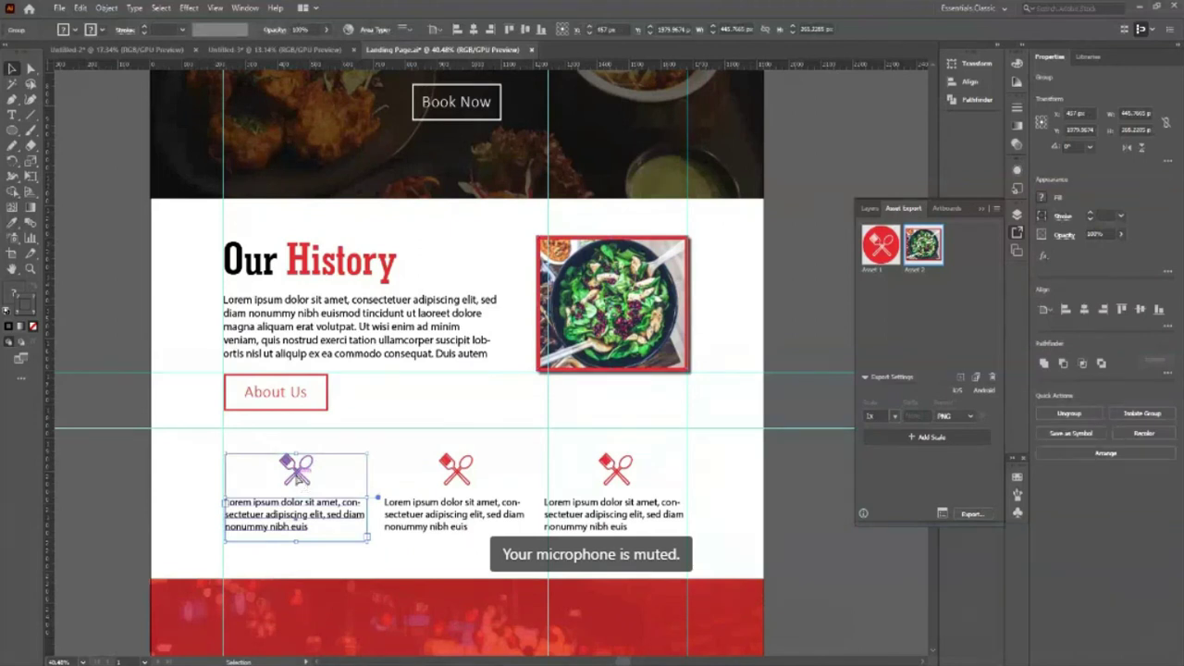
click(217, 515)
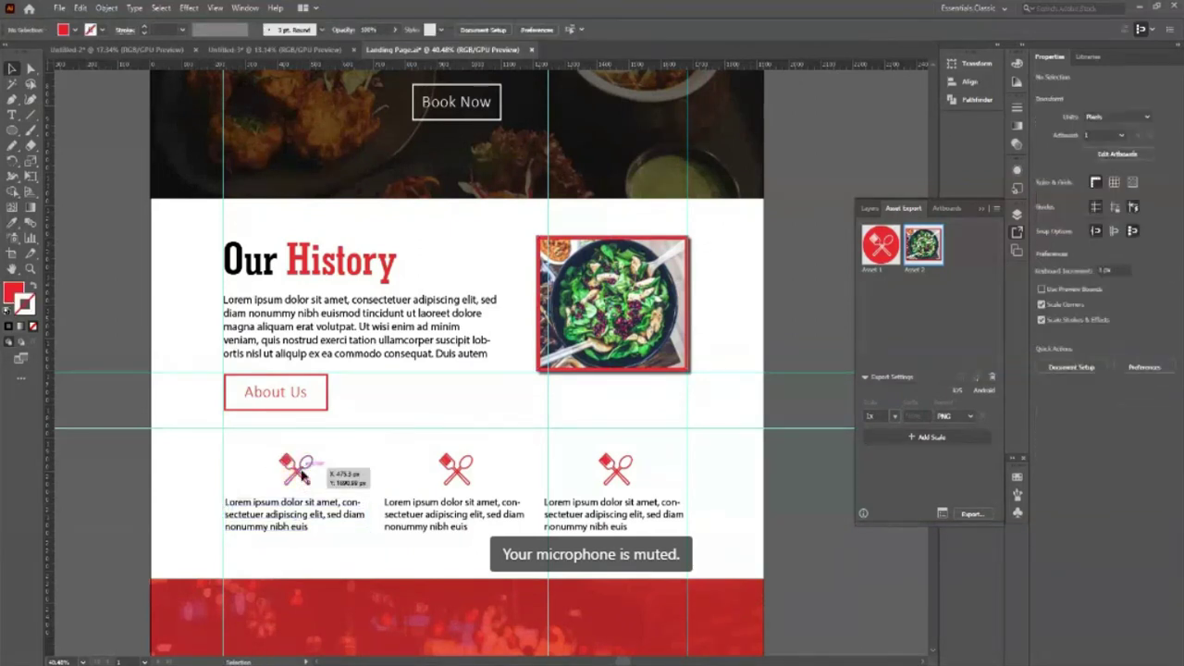
click(288, 485)
drag(287, 484, 935, 292)
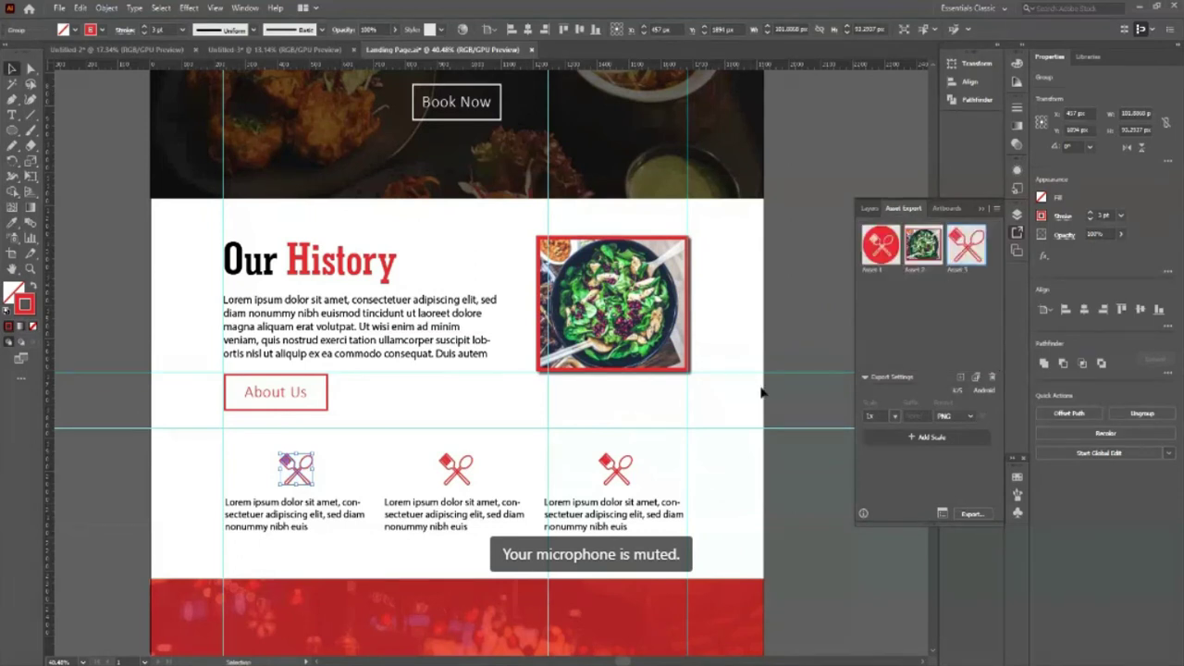
Step: Ungroup the second and third utensils icons from the paragraphs beneath them
scroll(477, 423, down, 1)
click(456, 453)
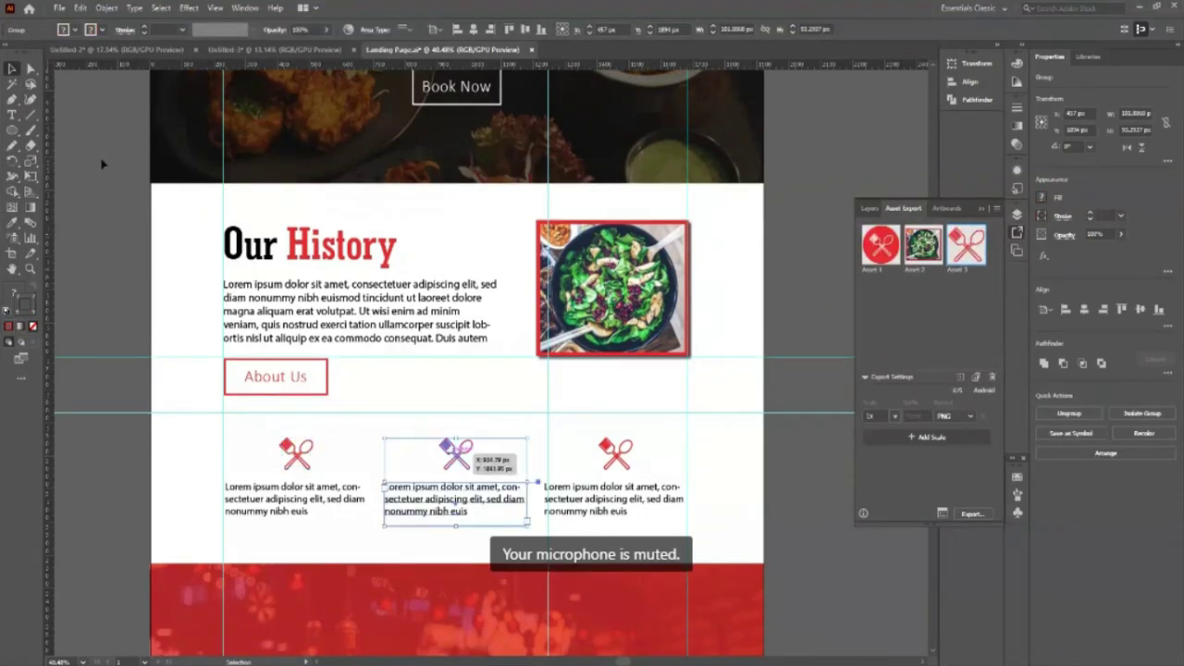
click(127, 467)
click(621, 464)
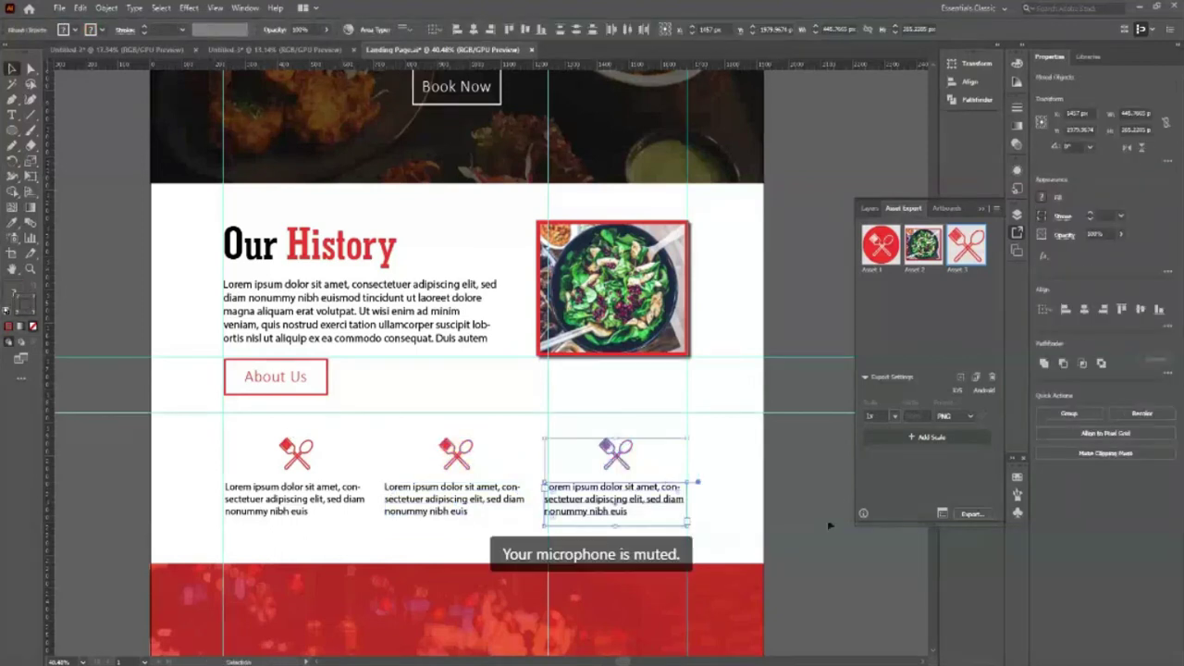
click(530, 493)
Step: Change the stroke of the middle utensils icon to an orange swatch and deselect it
click(456, 453)
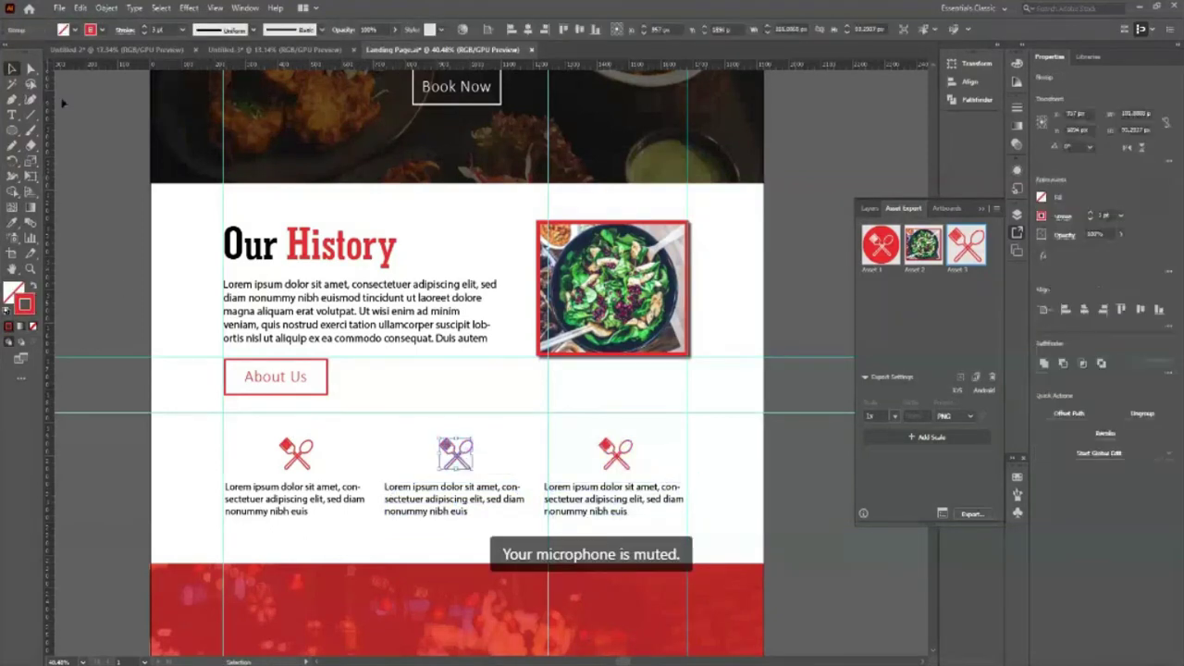
click(100, 30)
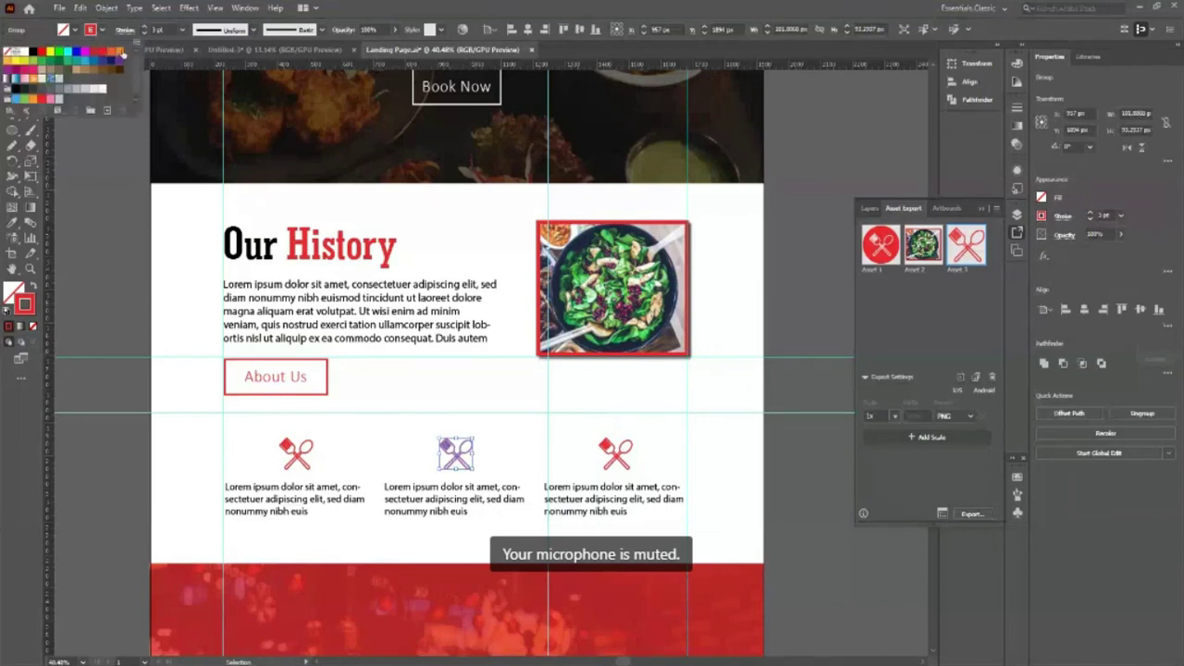
click(123, 54)
click(140, 228)
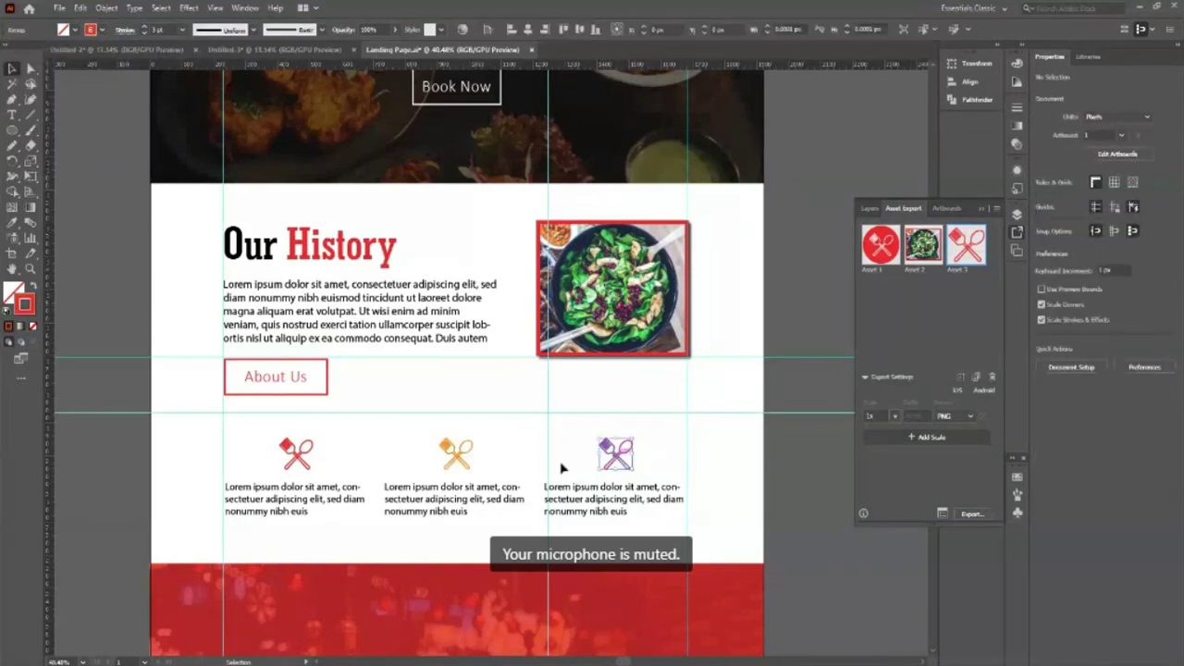
Step: Change the stroke of the third utensils icon to a dark blue swatch and deselect it
click(562, 468)
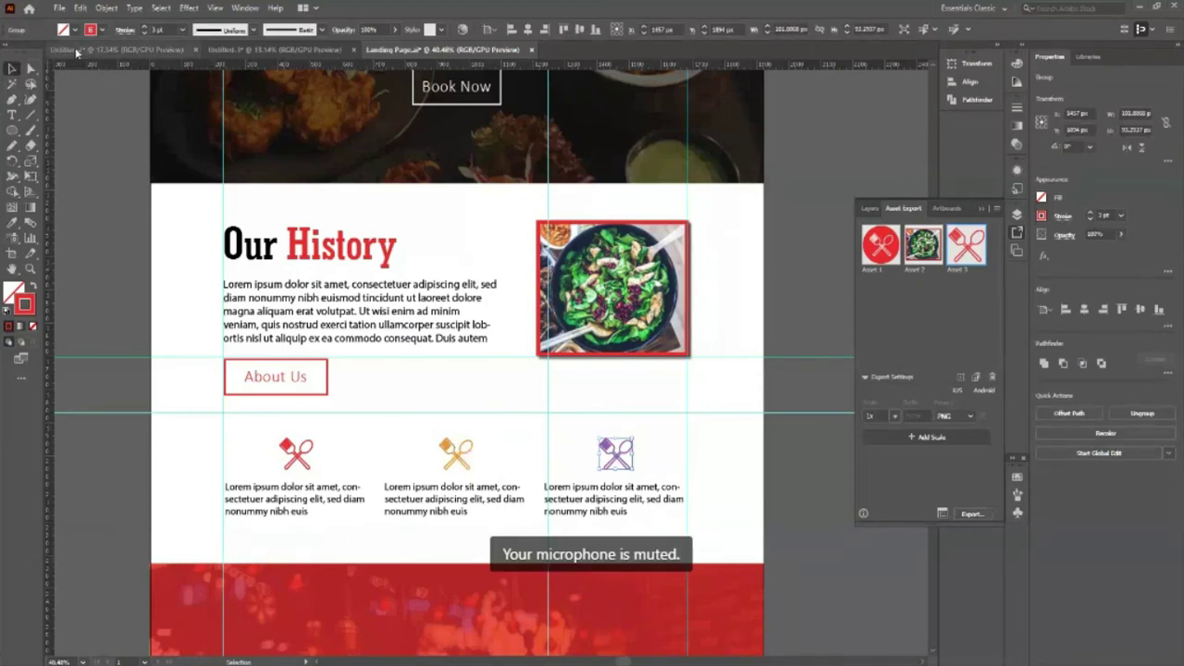
click(98, 30)
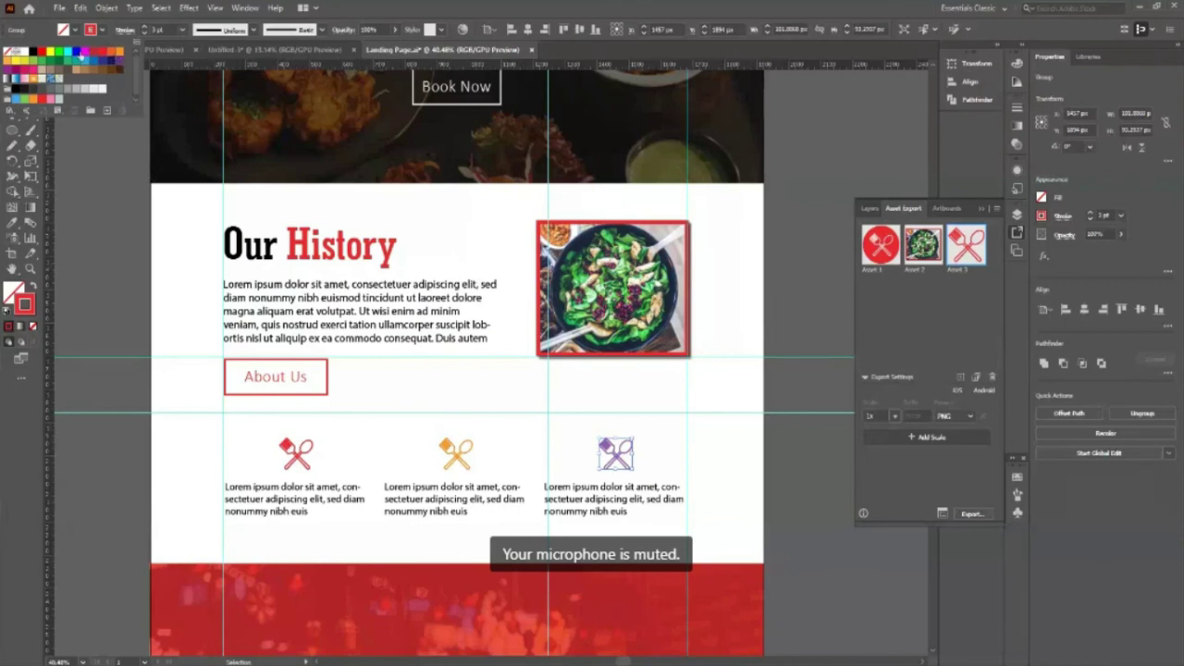
click(109, 65)
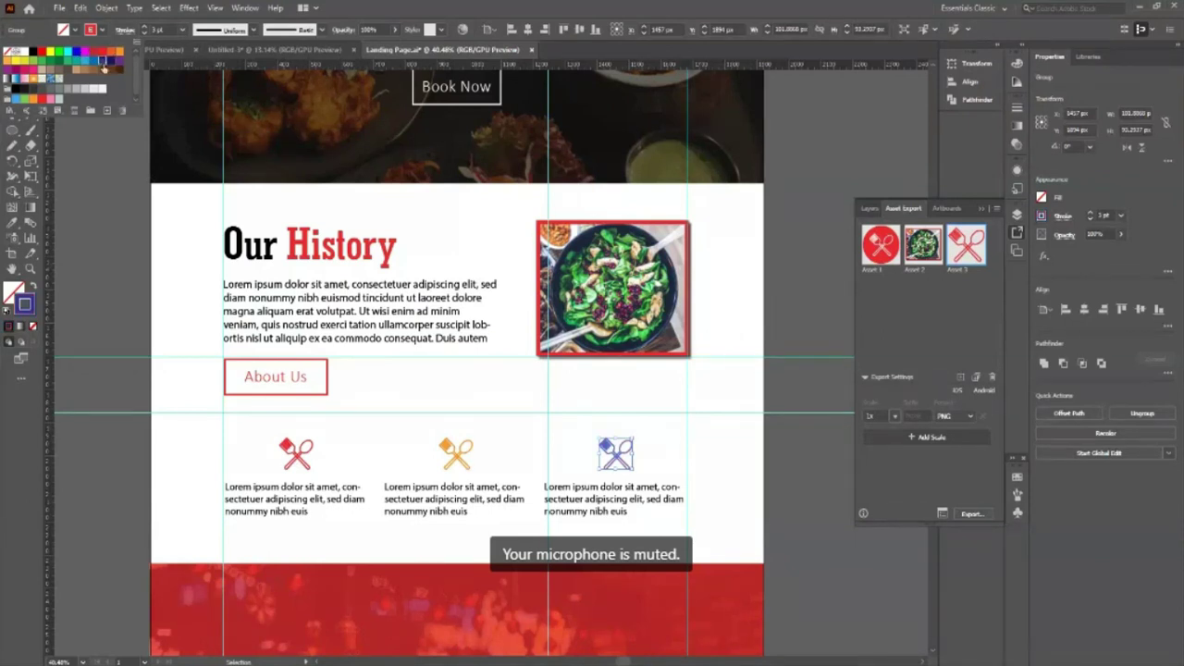
click(613, 389)
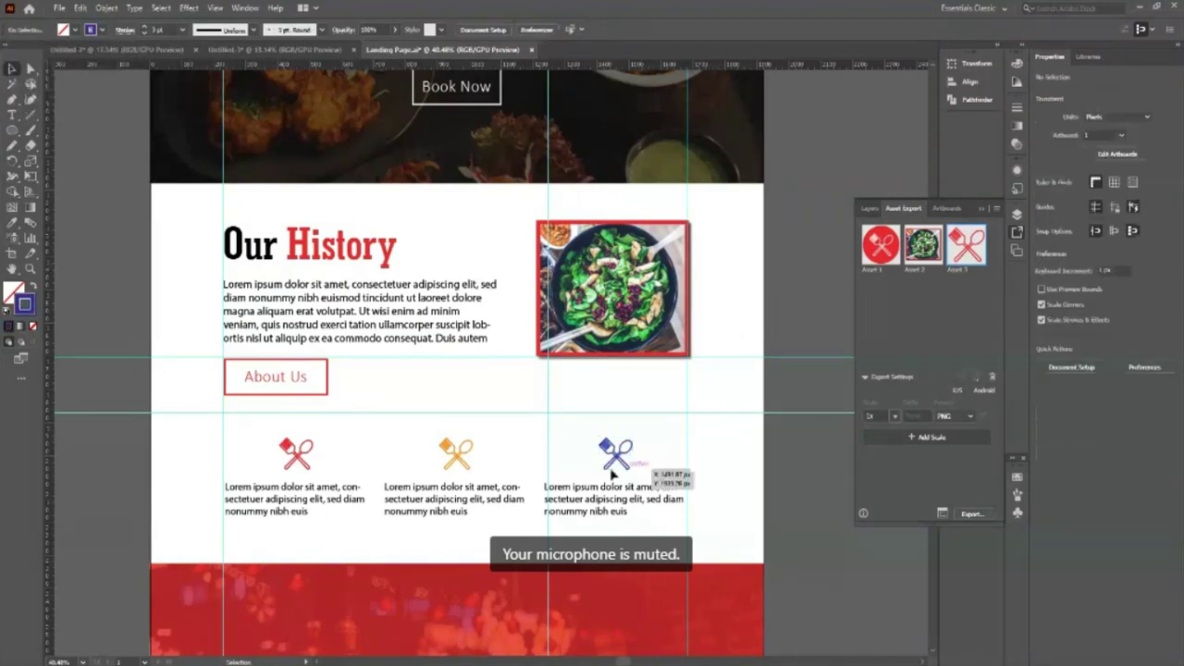
Step: Add the orange and dark blue utensils icons to the export assets
click(458, 457)
drag(457, 457, 925, 296)
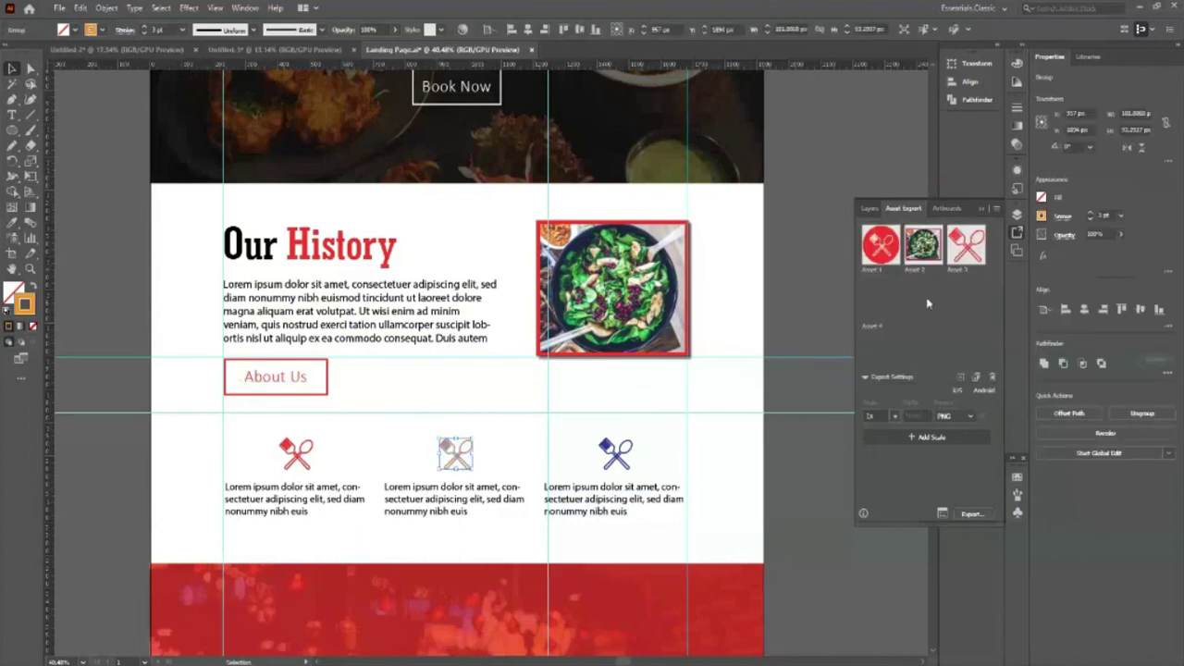
drag(615, 456, 929, 316)
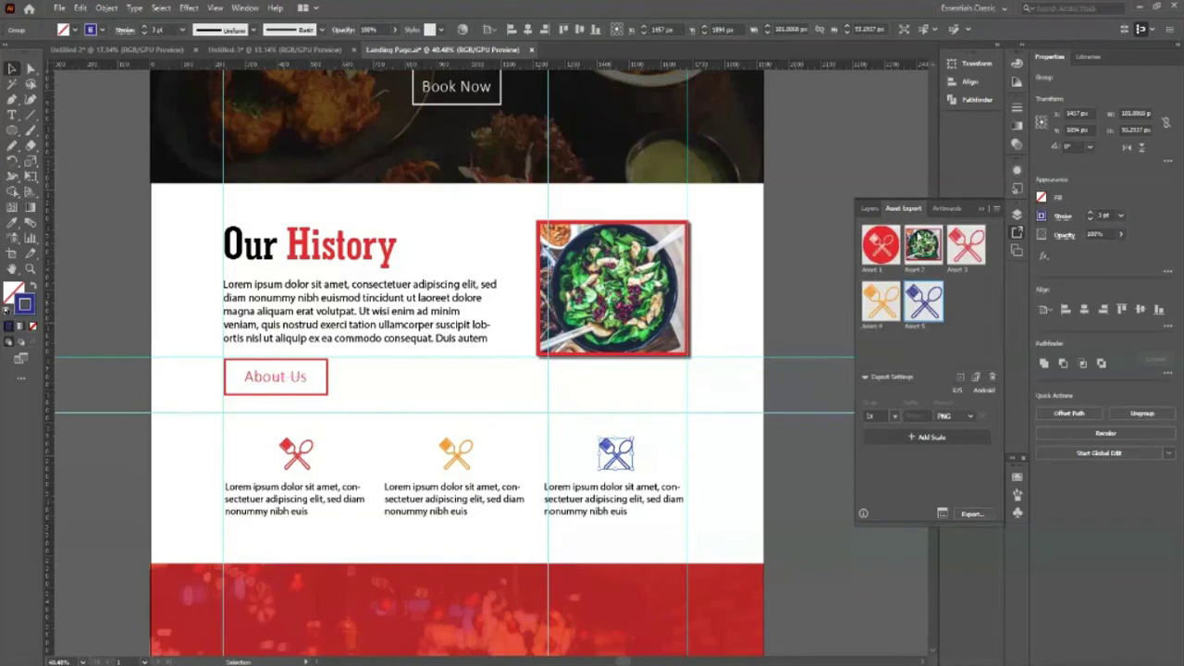
Step: Add the white, orange and red footer circles to the export assets as three separate items
scroll(494, 444, down, 10)
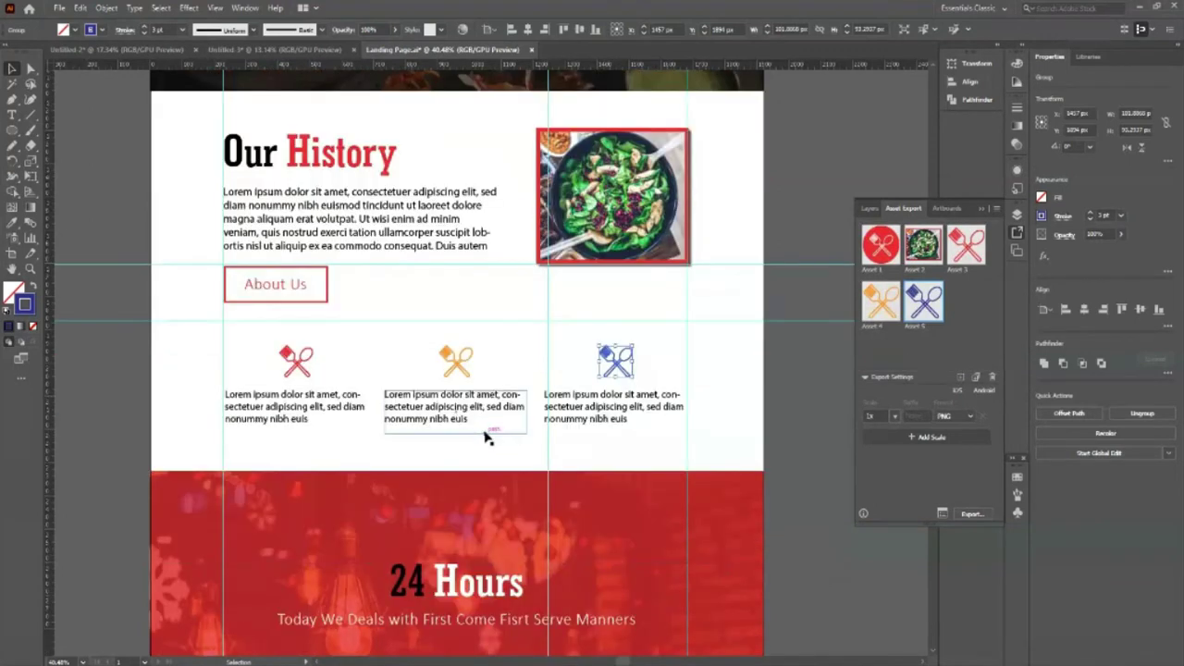
scroll(601, 424, down, 9)
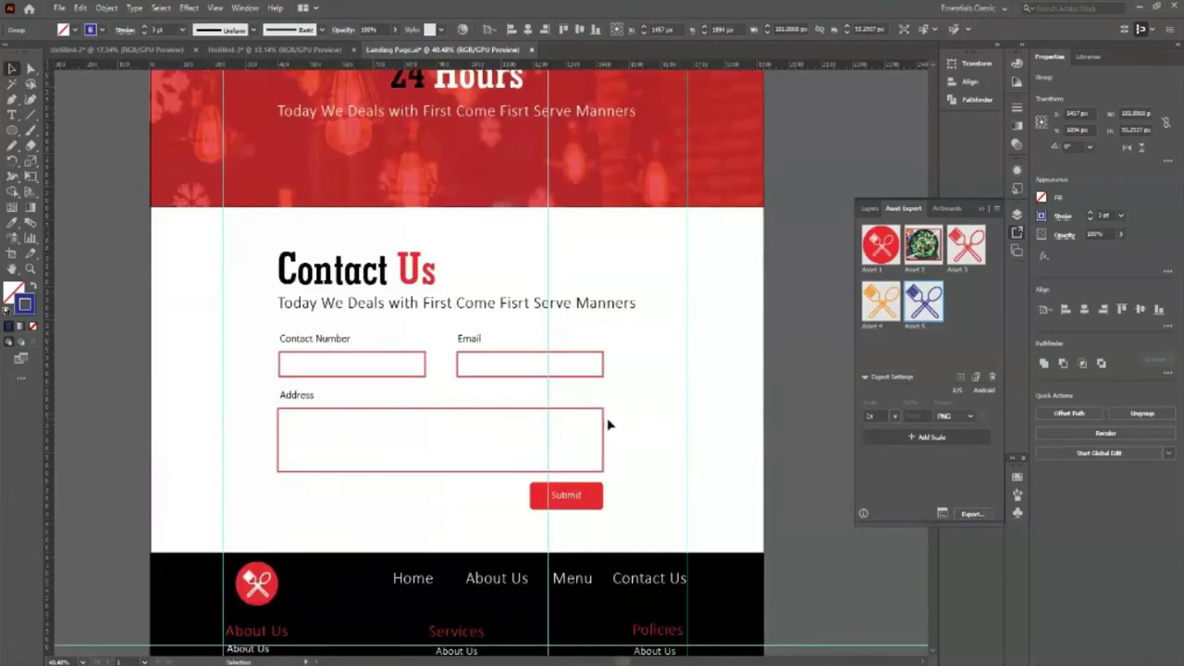
scroll(609, 424, down, 2)
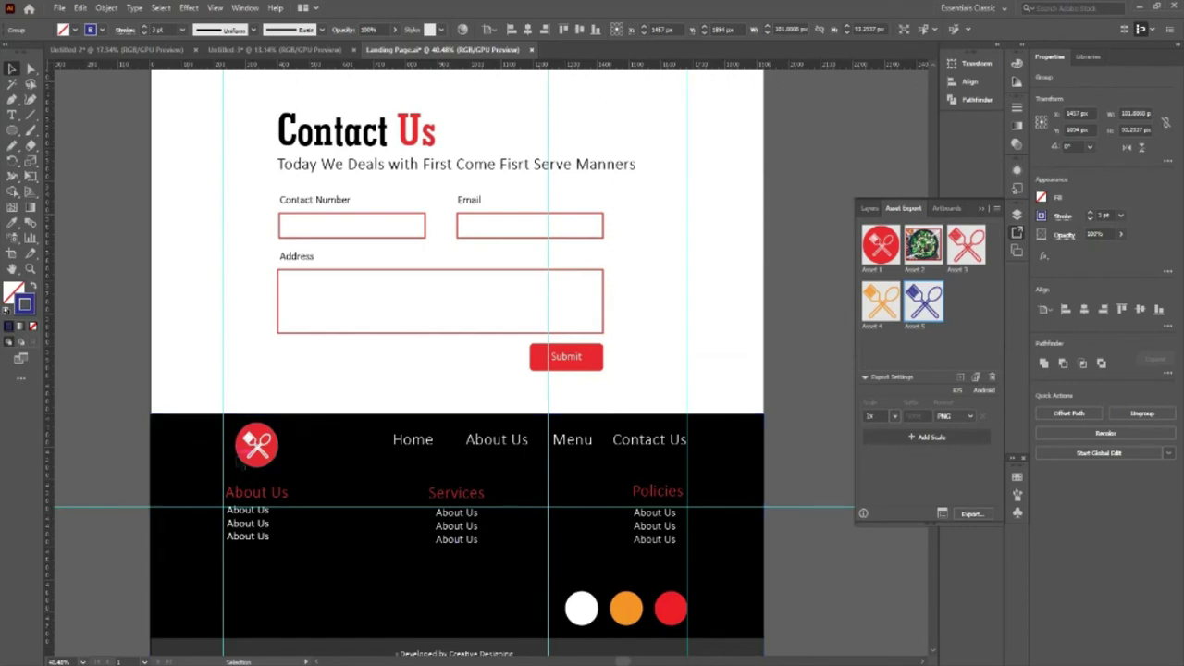
scroll(635, 534, down, 2)
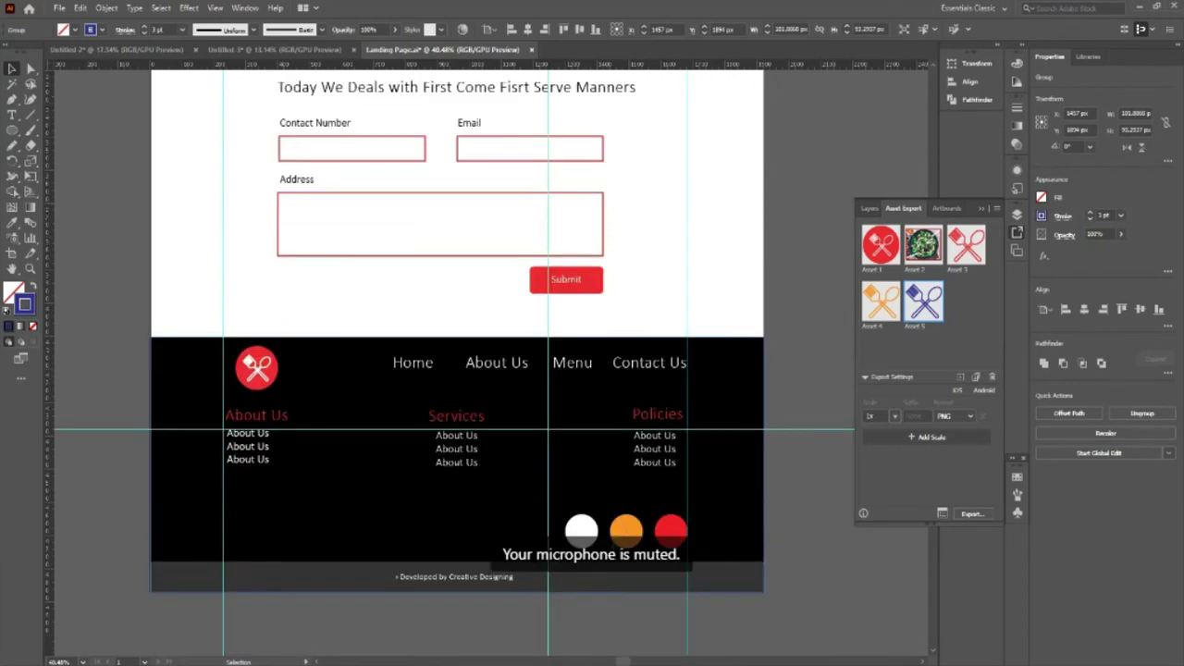
drag(581, 529, 959, 323)
drag(626, 530, 965, 322)
drag(673, 532, 949, 345)
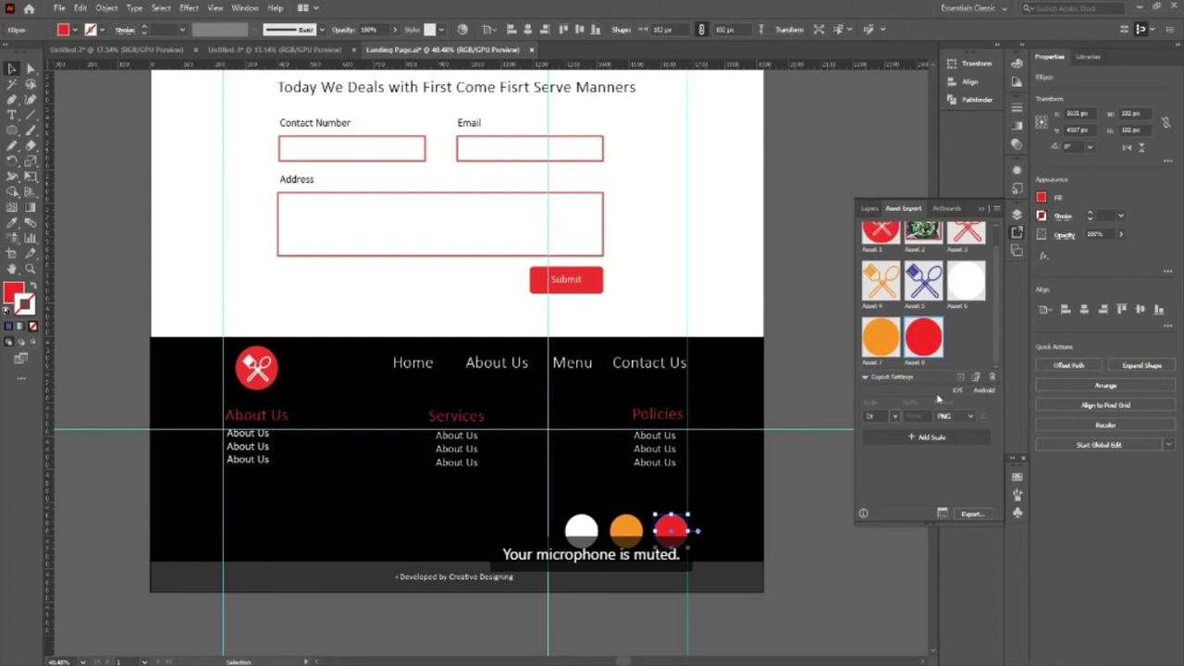
scroll(937, 398, up, 2)
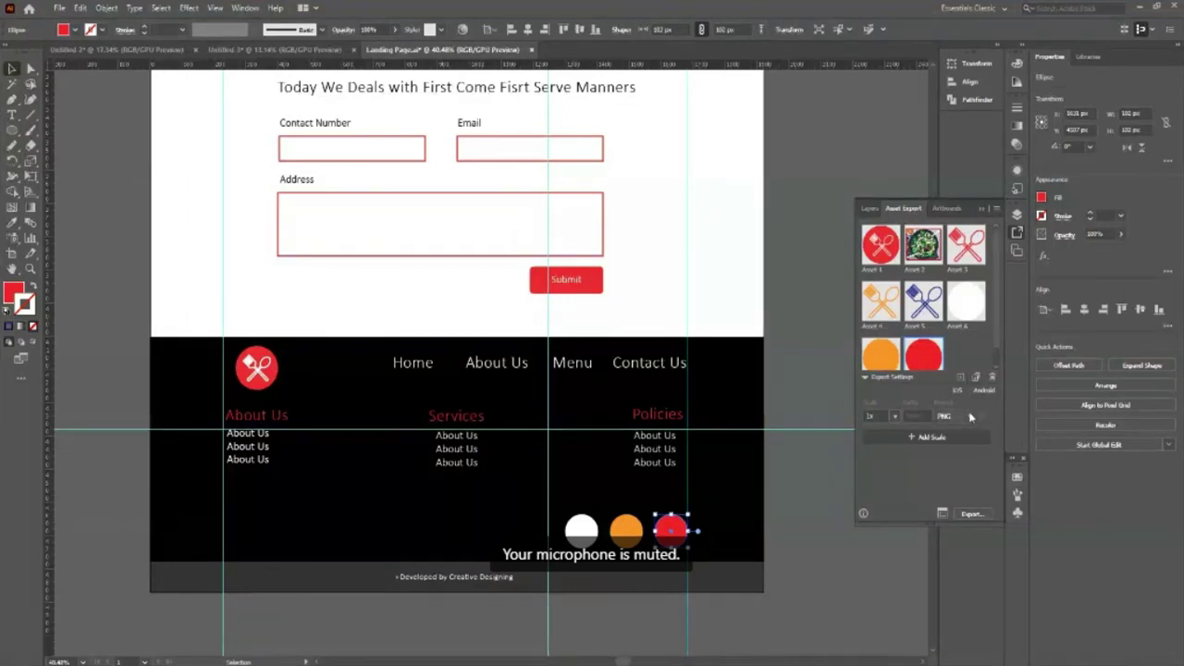
click(895, 417)
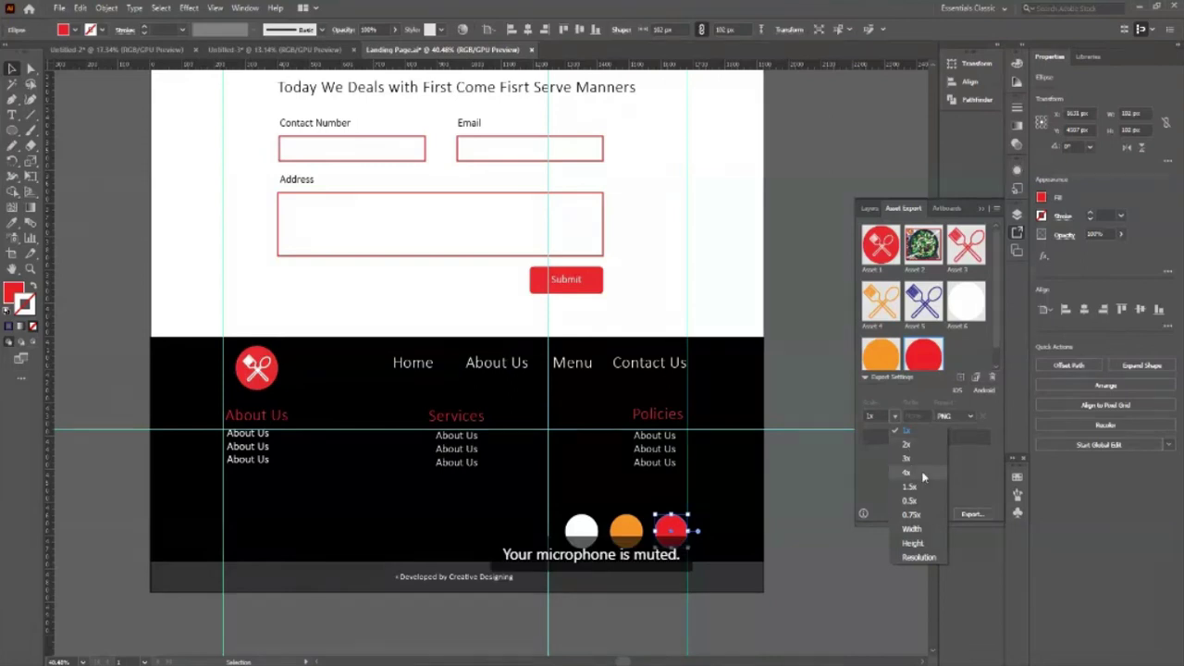
click(875, 460)
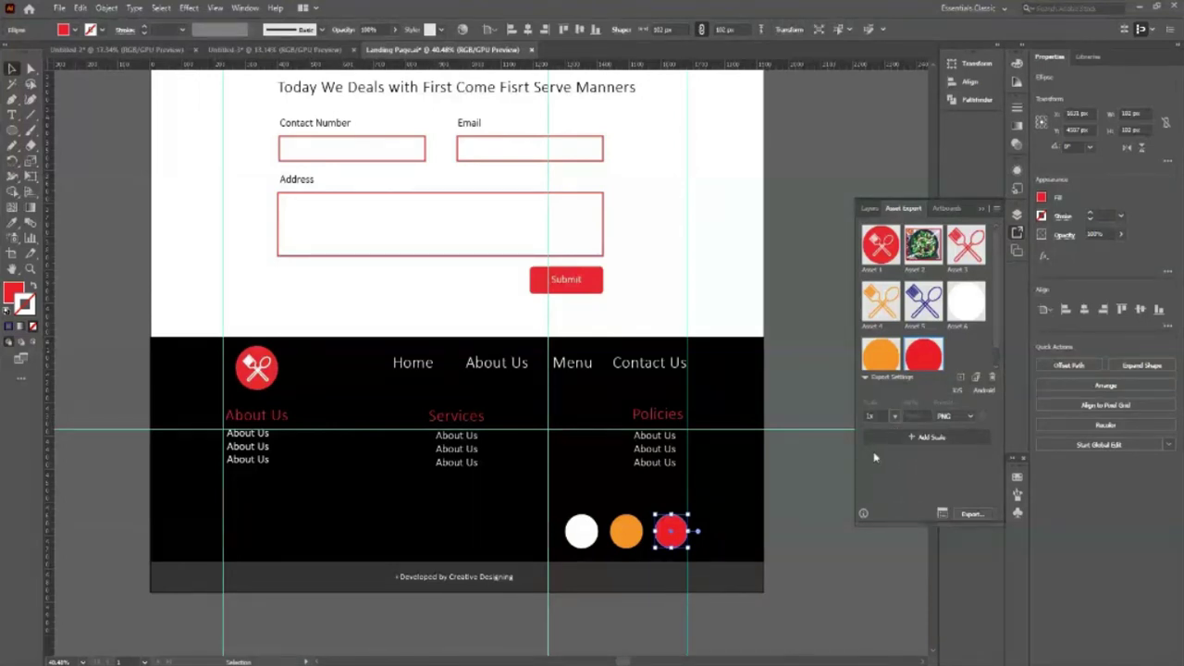
click(970, 416)
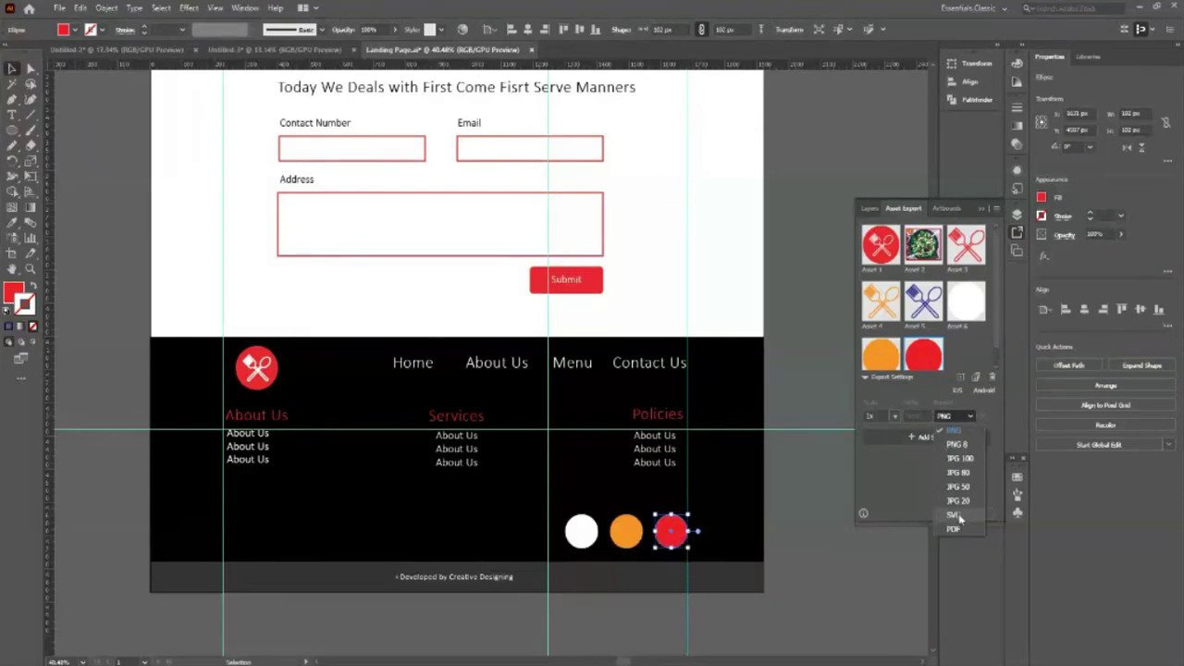
click(911, 477)
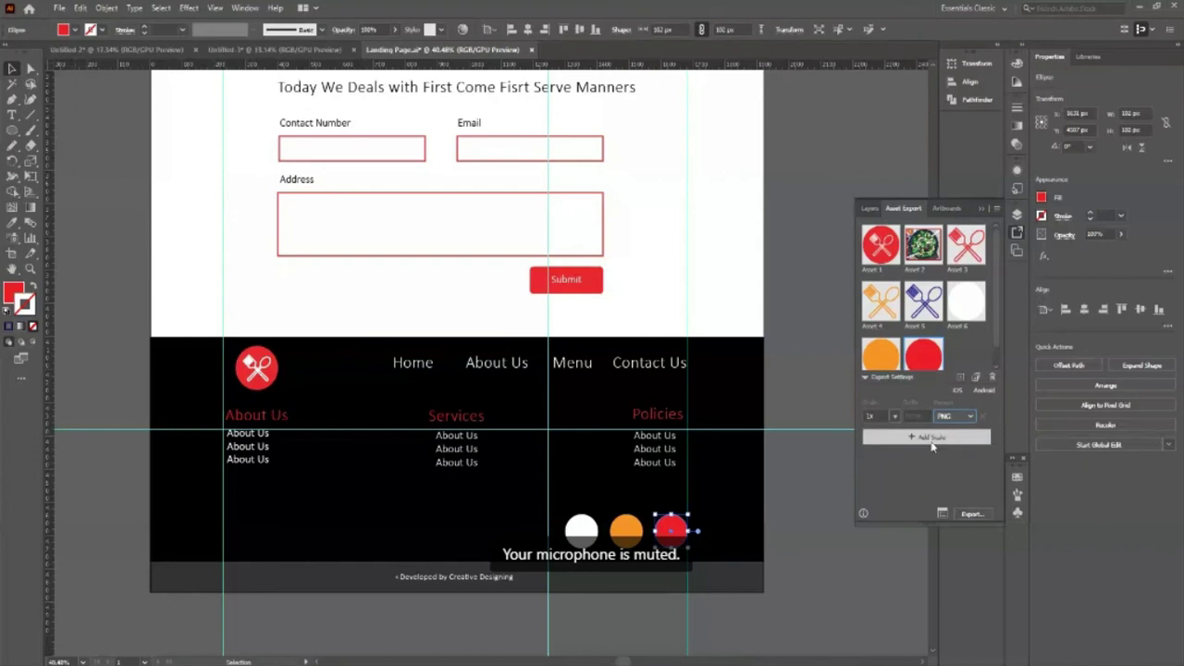
click(931, 446)
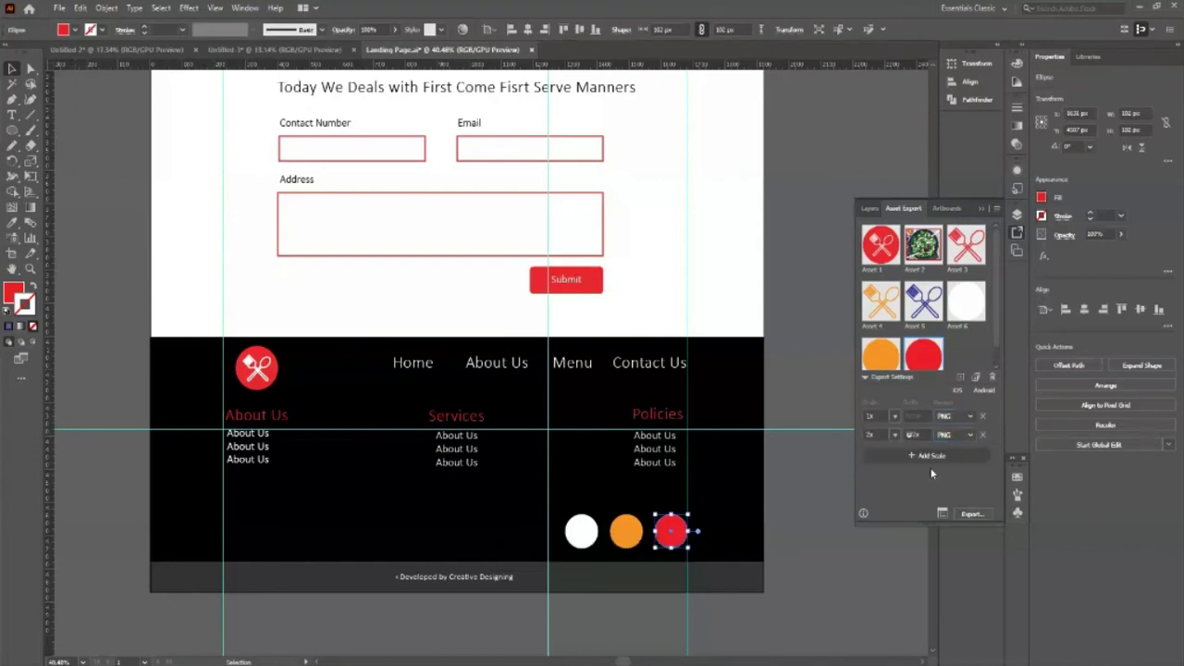
click(971, 435)
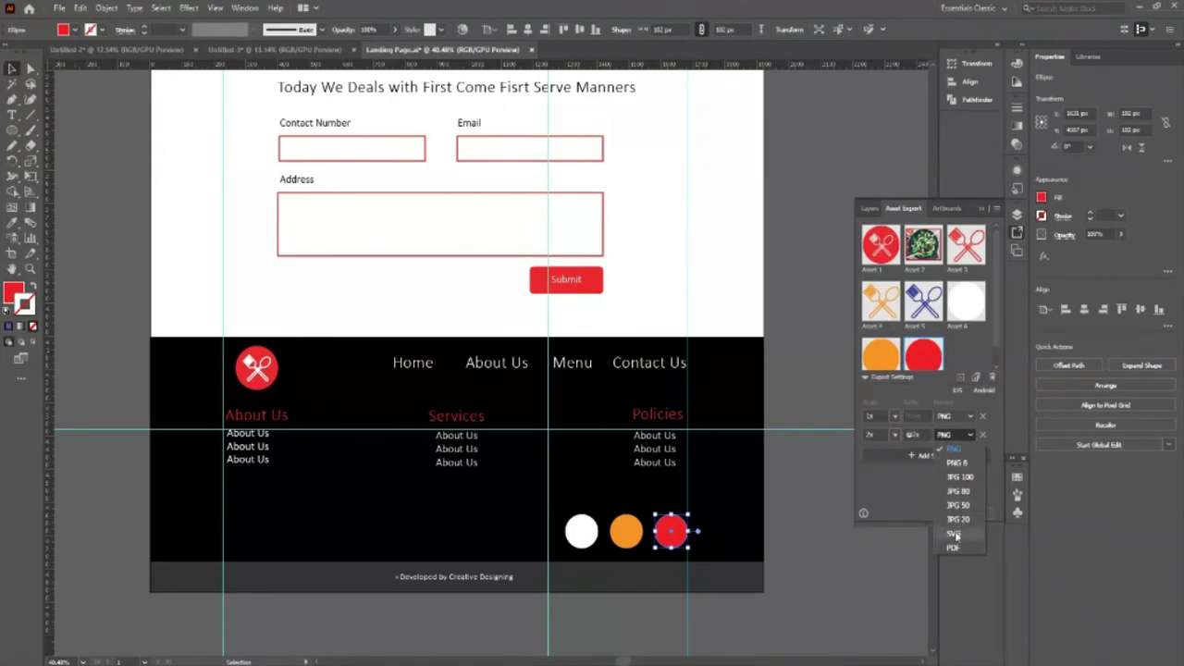
click(987, 437)
click(981, 435)
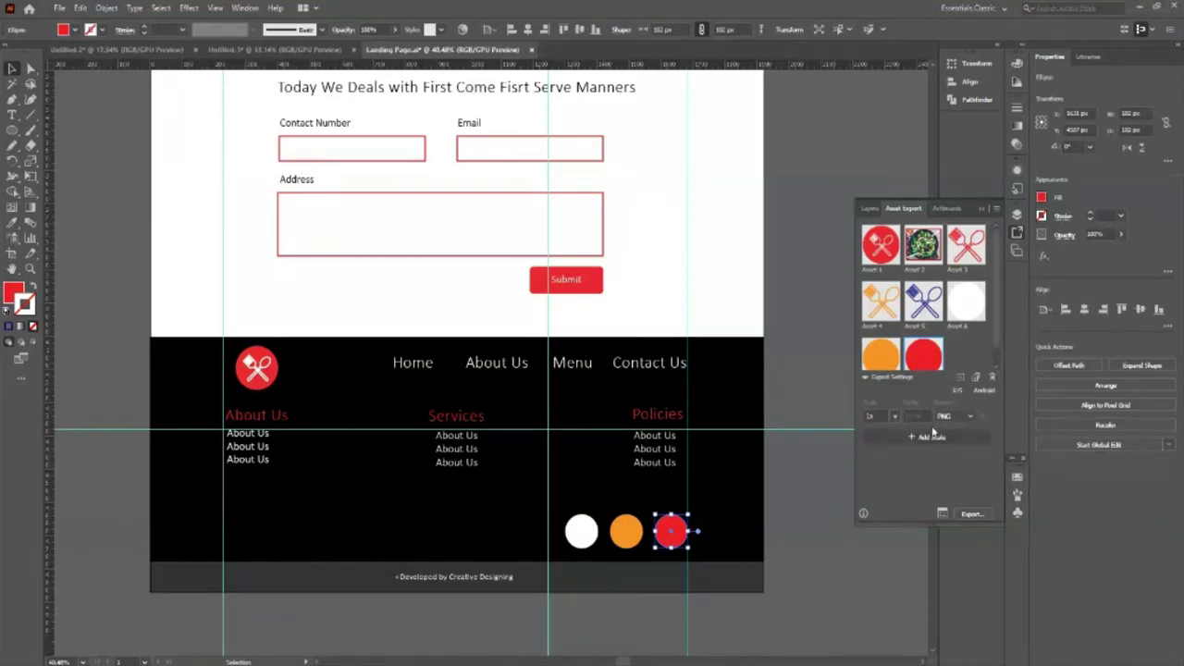
Step: Add a second export scale row at 1x and set its format to SVG
click(921, 437)
click(894, 436)
click(910, 450)
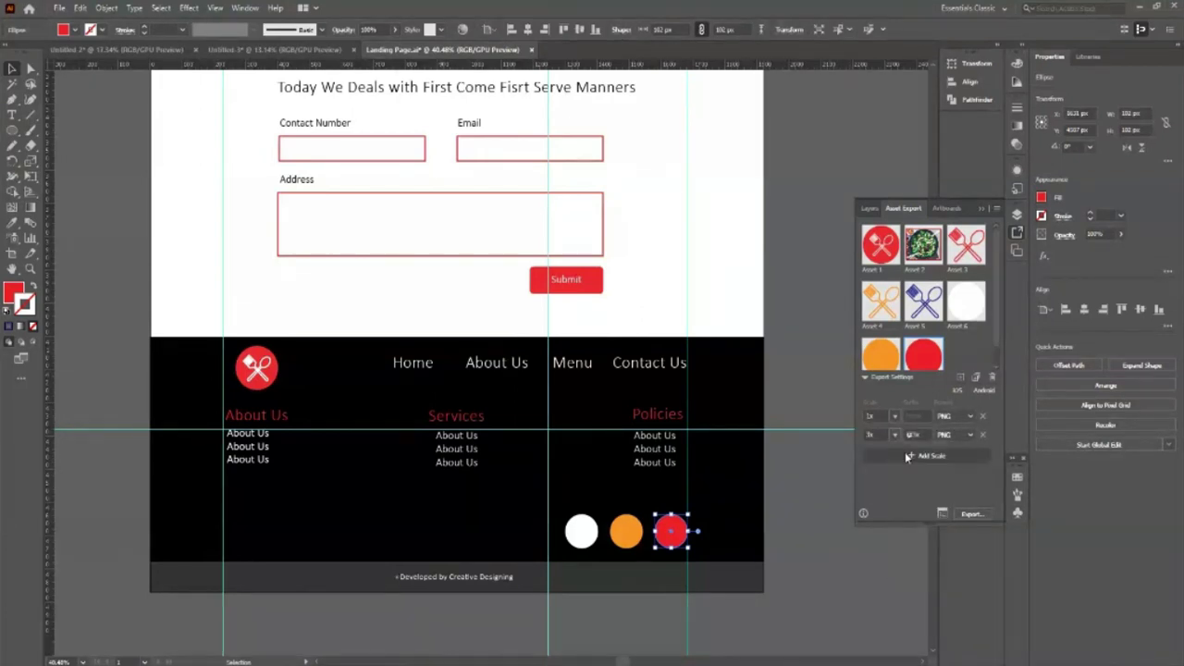
click(969, 435)
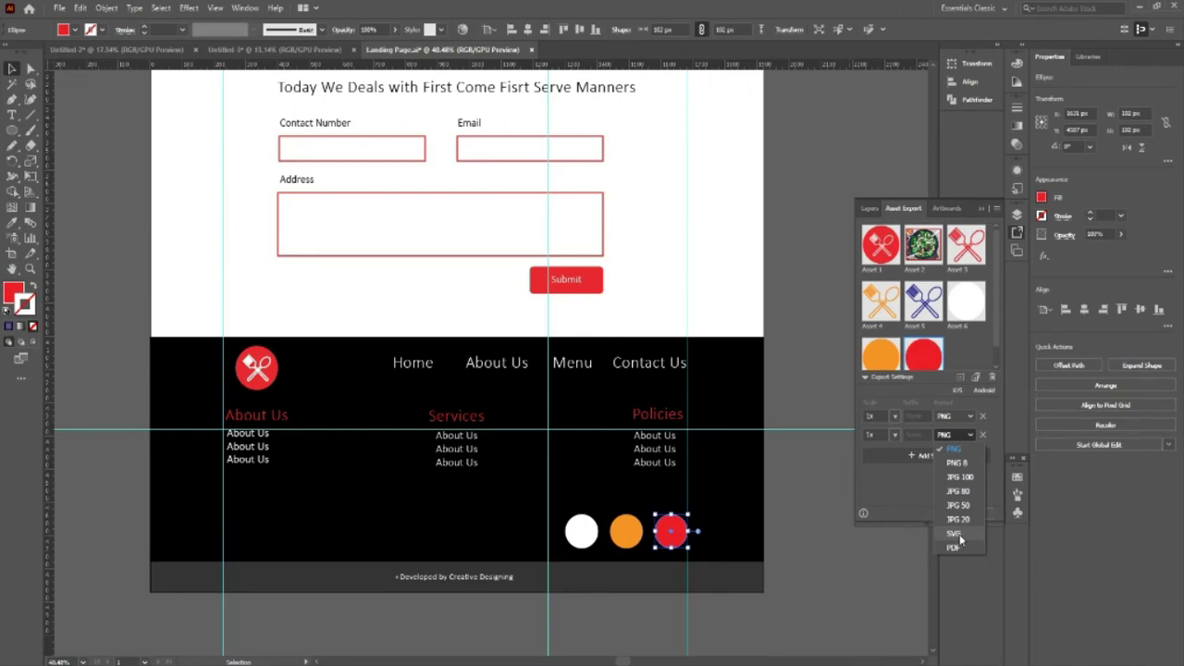
click(955, 535)
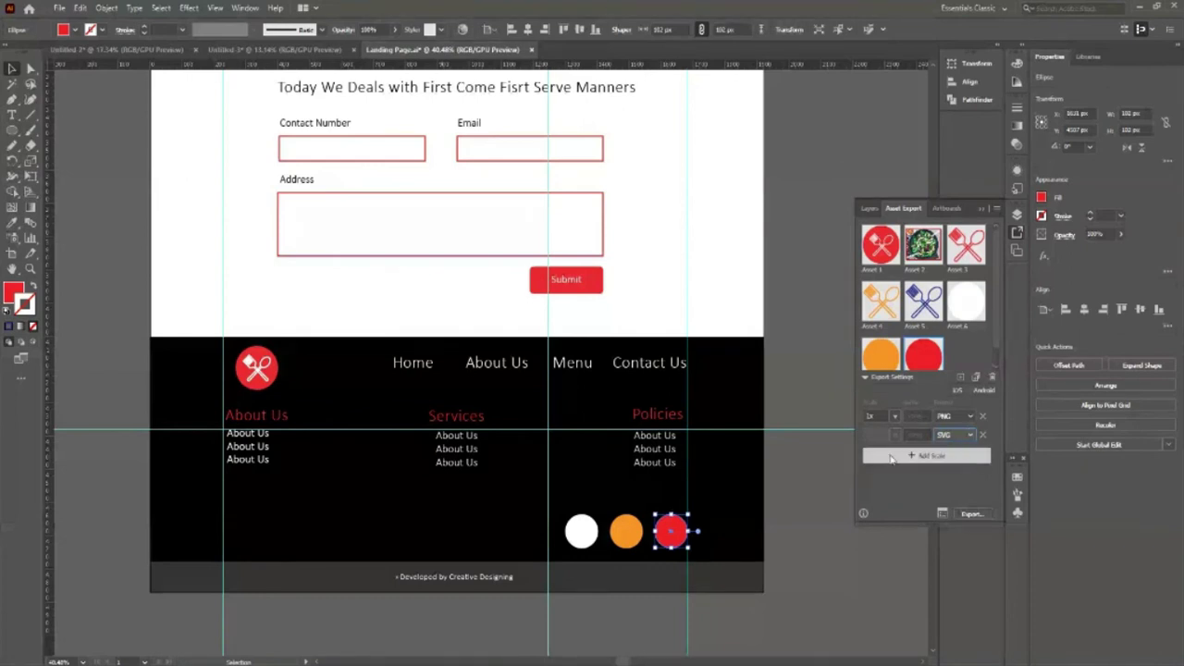
Step: Try PNG 8 and PDF as the second export row's format, and set it back to SVG
click(971, 434)
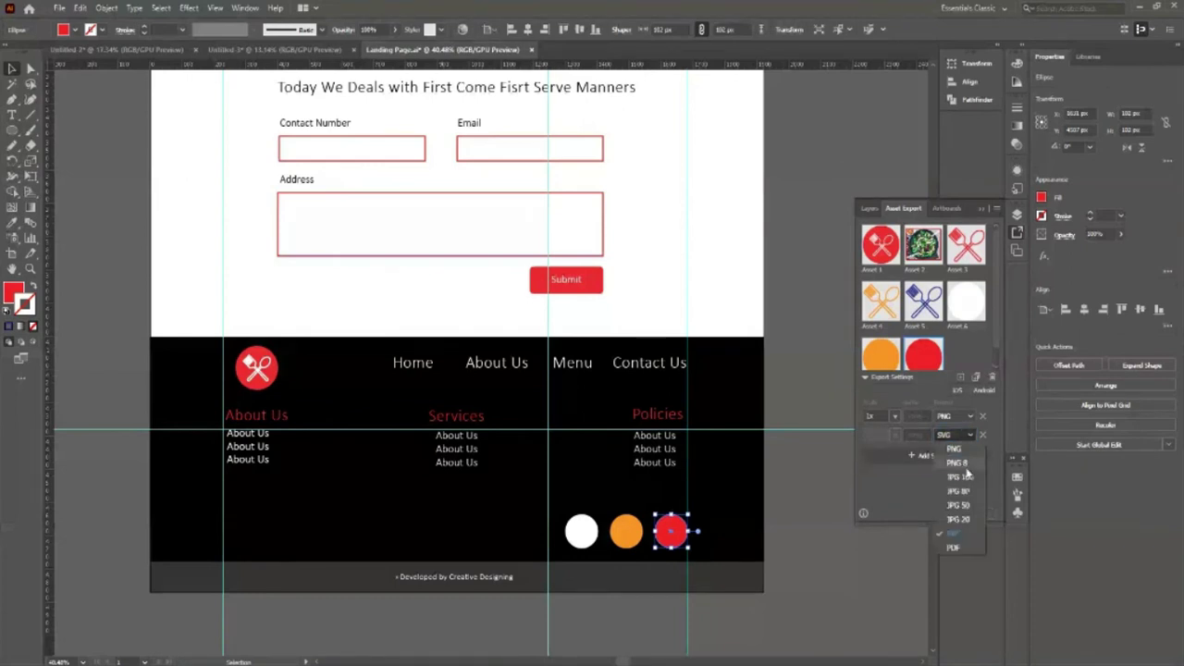
click(957, 456)
click(969, 436)
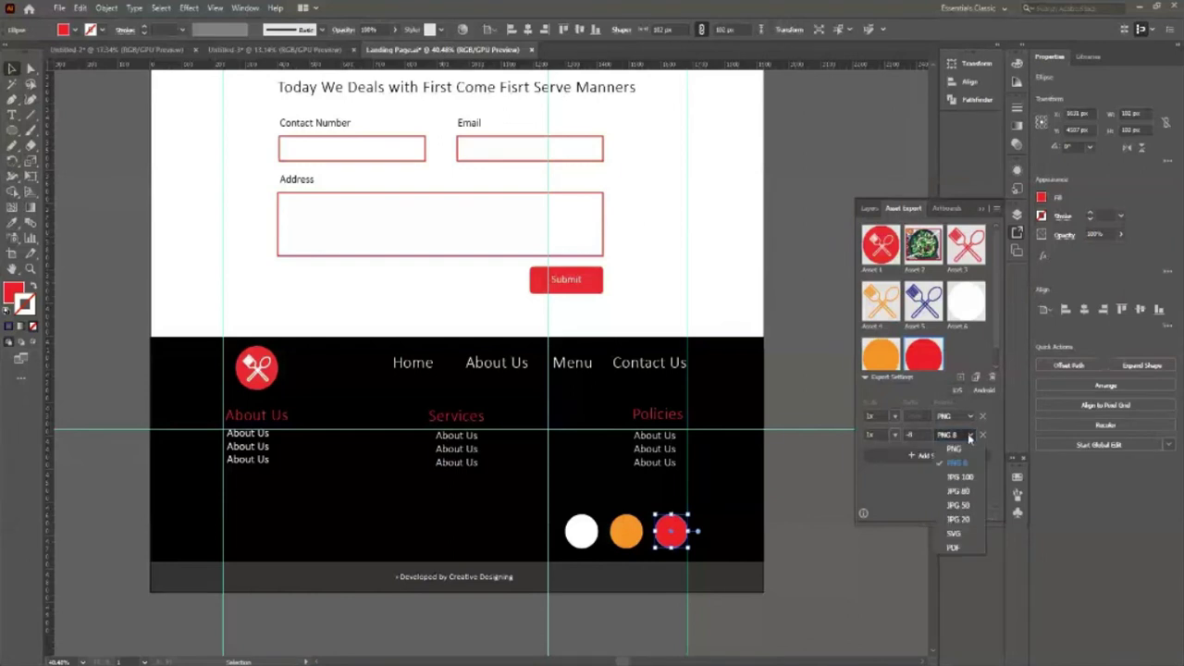
click(958, 544)
click(970, 435)
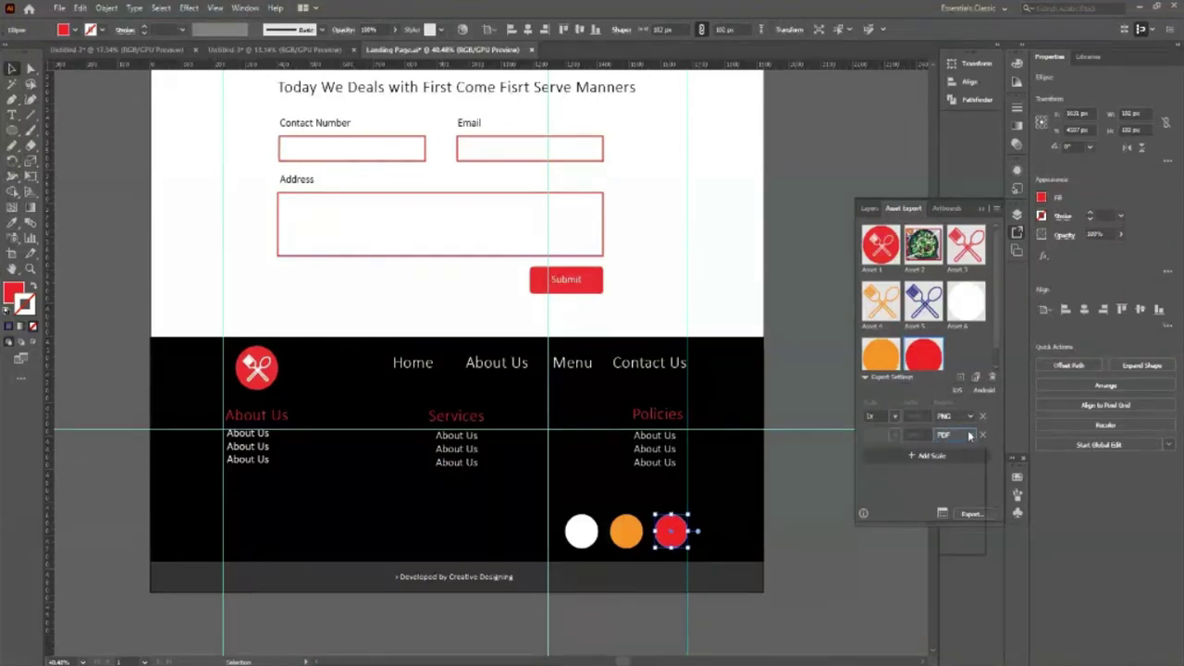
click(957, 526)
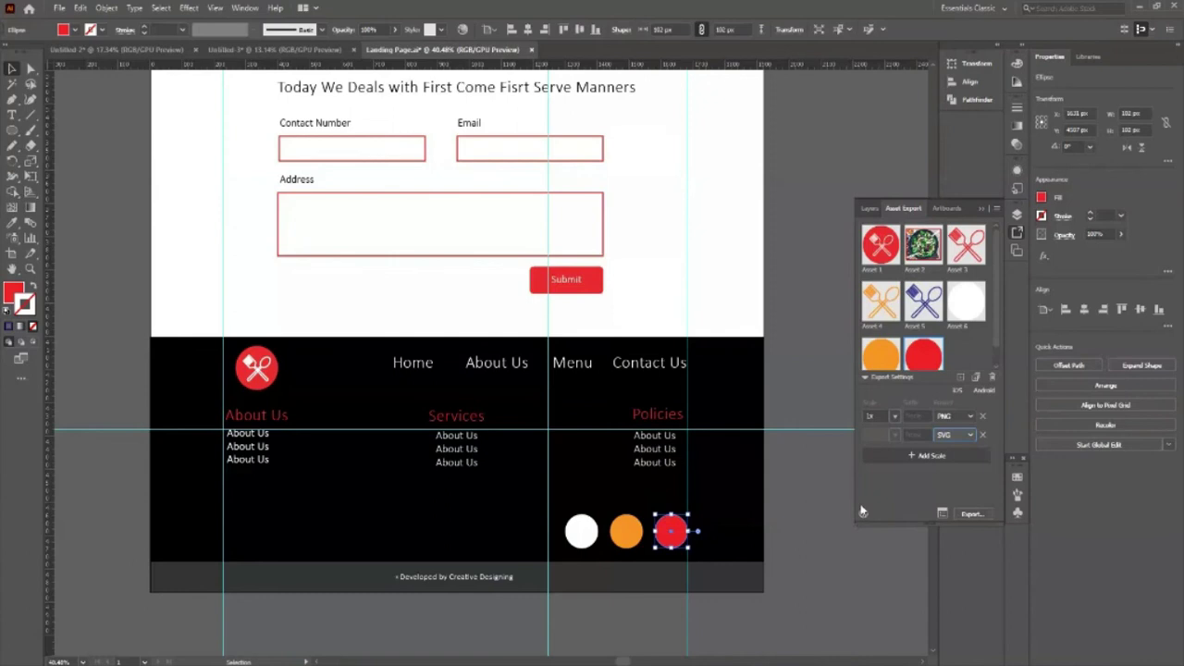
Step: Create a folder named Assets Export inside the restaurant folder while choosing the export location, and cancel the export
click(970, 514)
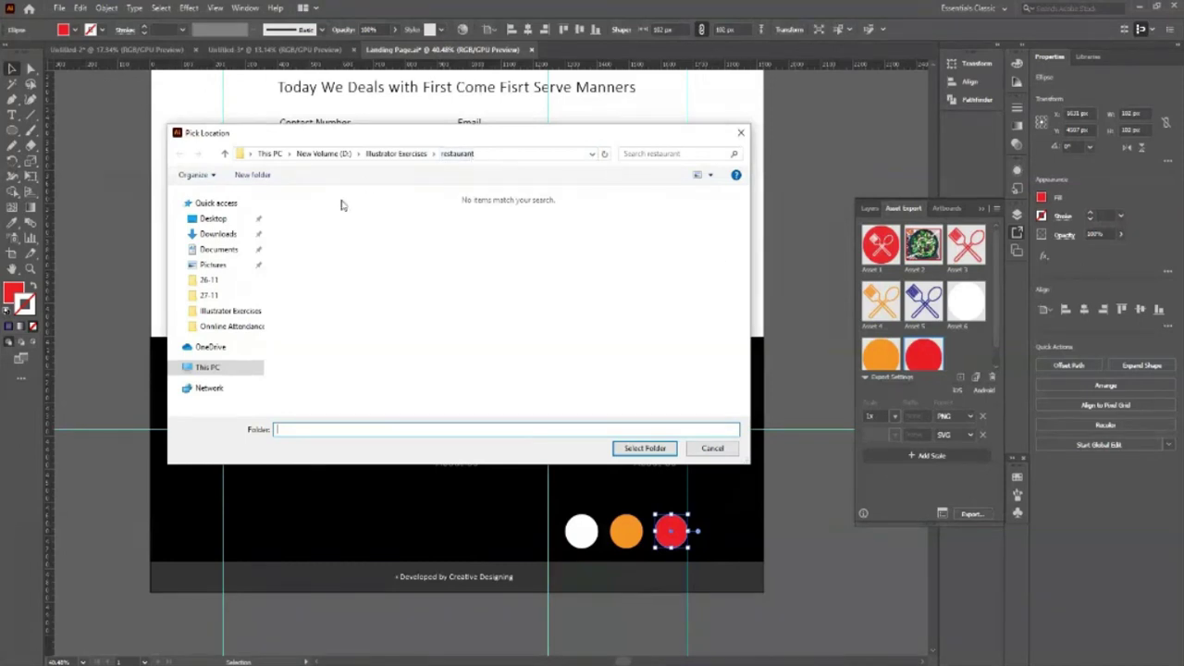
click(252, 174)
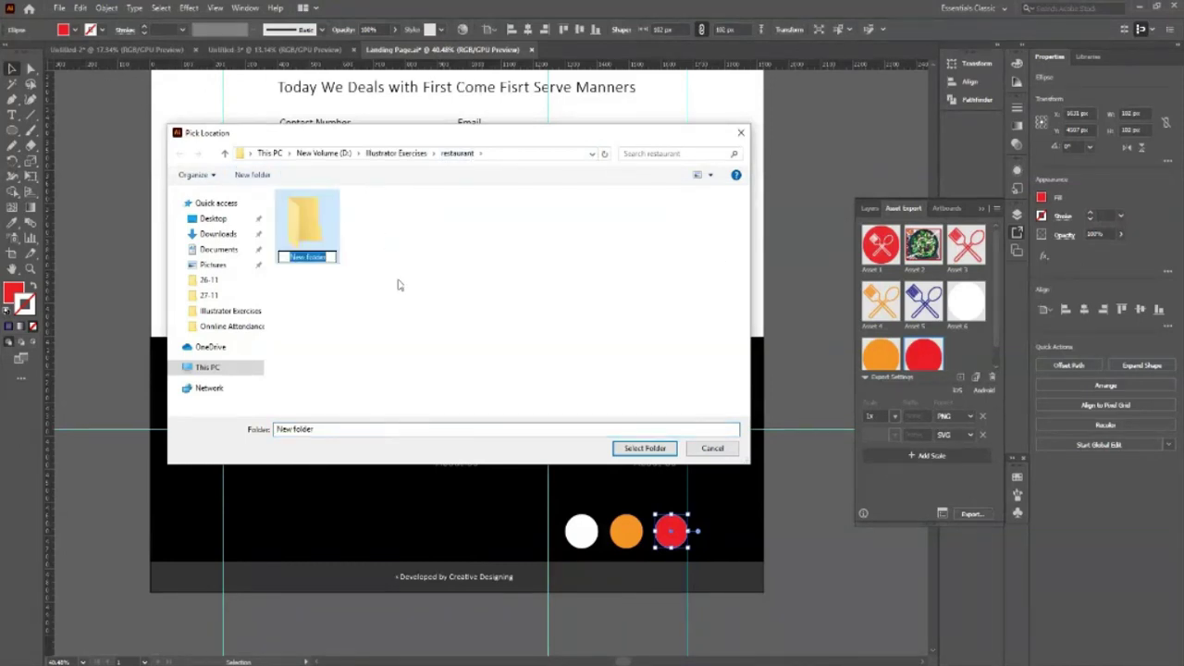
text(Assets Ex)
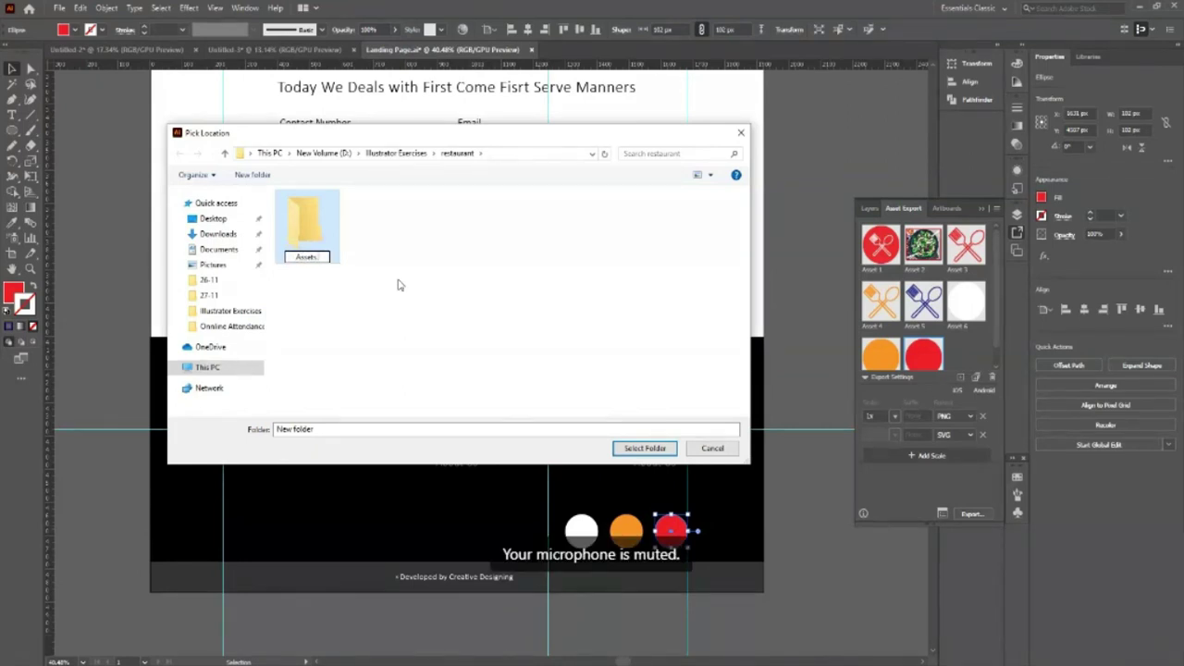
text(port)
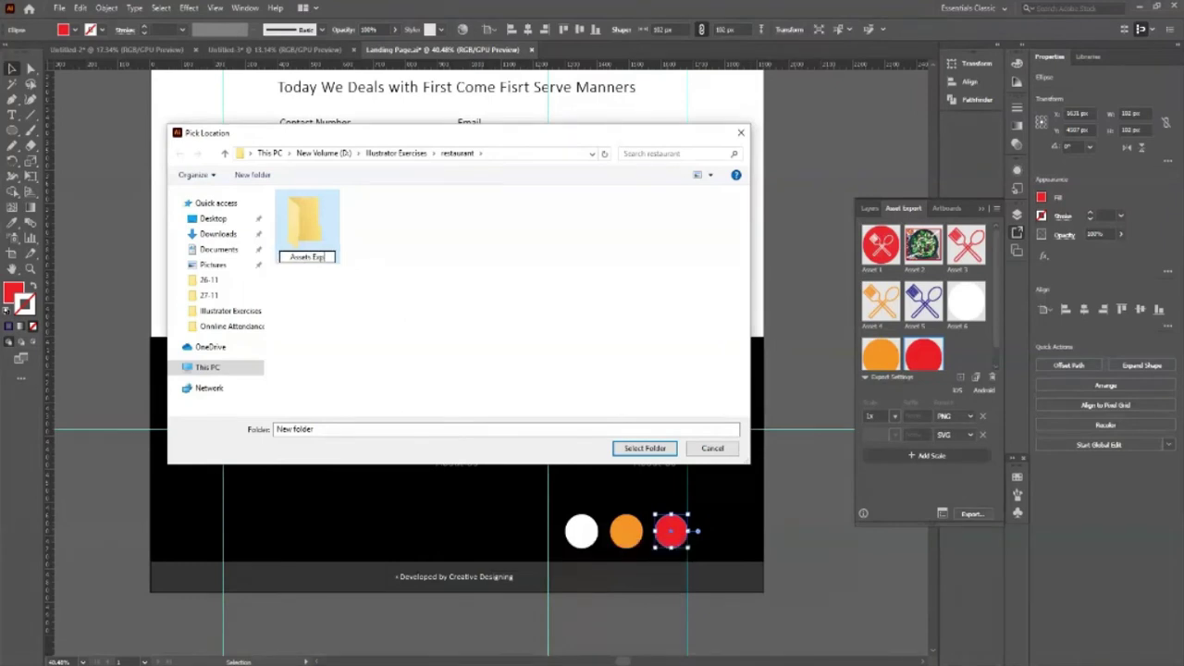
key(Return)
key(Return)
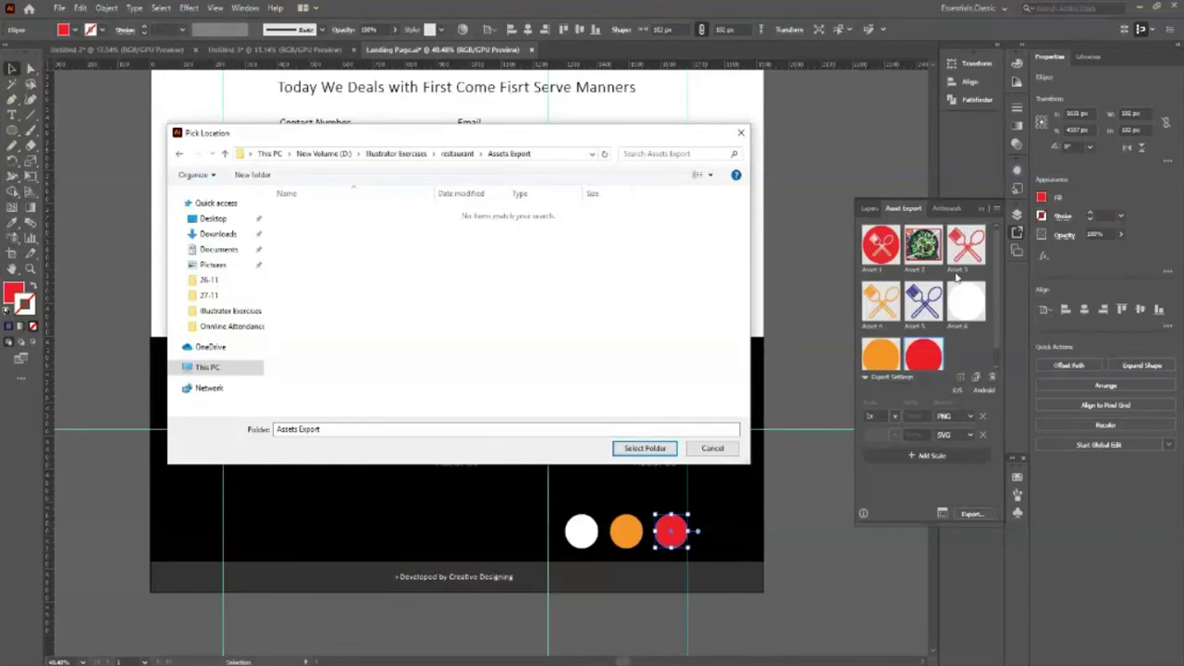
click(712, 448)
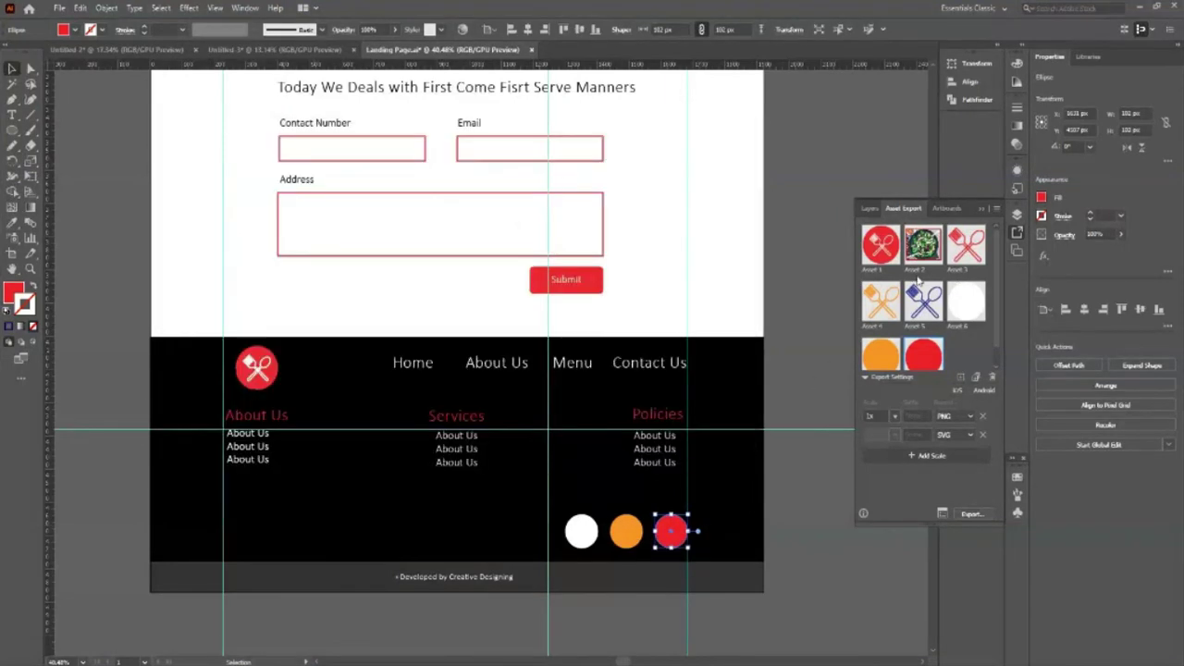
Step: Rename the logo export asset as Logo and the food photo asset as Res Image
double_click(887, 269)
text(Logo)
click(927, 270)
double_click(927, 270)
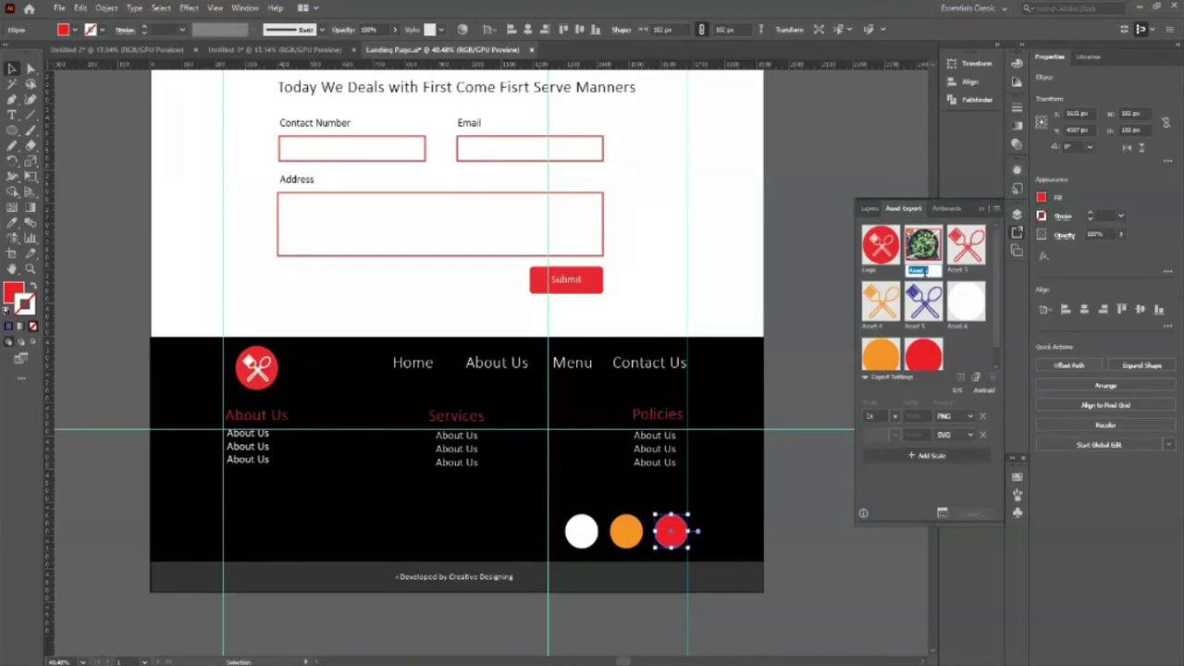
text(Image)
key(BackSpace)
key(BackSpace)
key(BackSpace)
key(BackSpace)
key(BackSpace)
text(Veg Image)
Step: Rename the red utensils asset as Fork Spoon and the orange utensils asset as ForkSpoonY
key(Tab)
text(re)
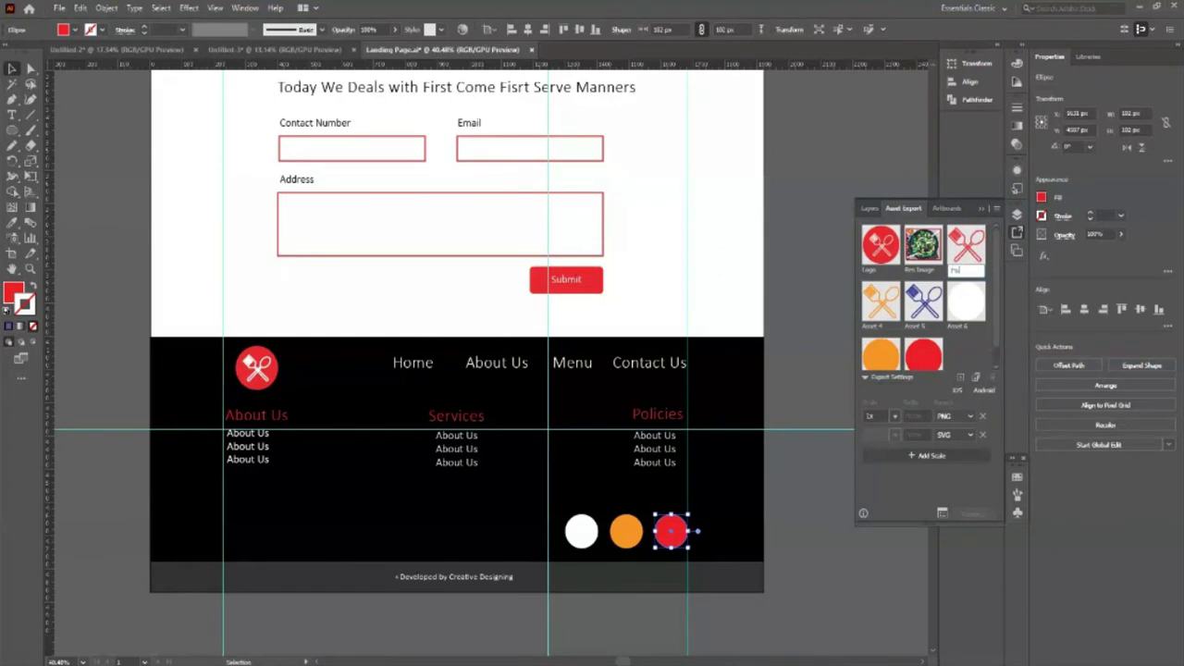
text(rk Spoon)
double_click(891, 328)
text(Park Spoon 1)
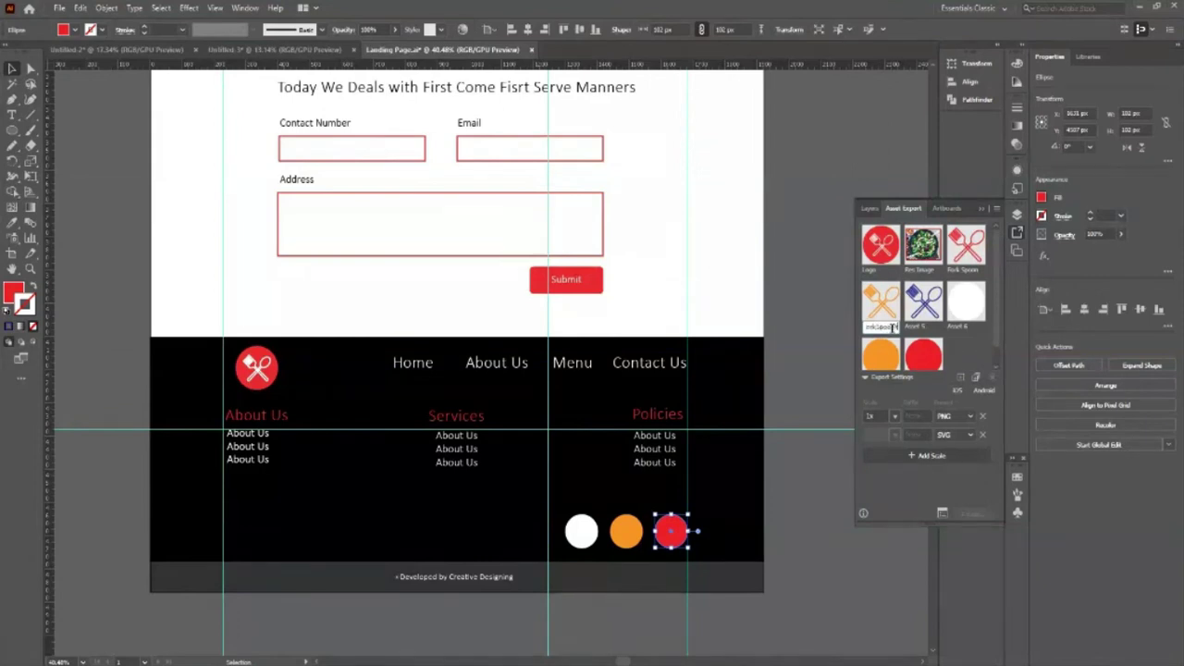
Step: Rename the dark blue utensils asset as ForkSpoonB and the white circle asset as Facebook
double_click(924, 327)
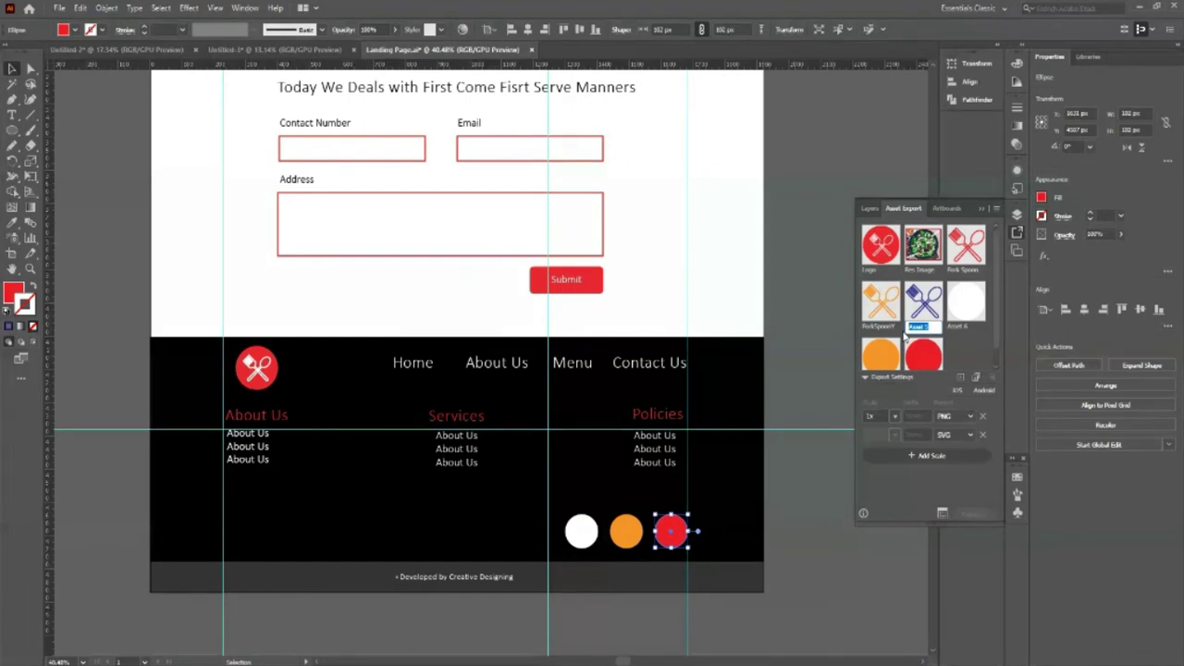
text(ForkSpoon)
text(n)
text(B)
double_click(964, 326)
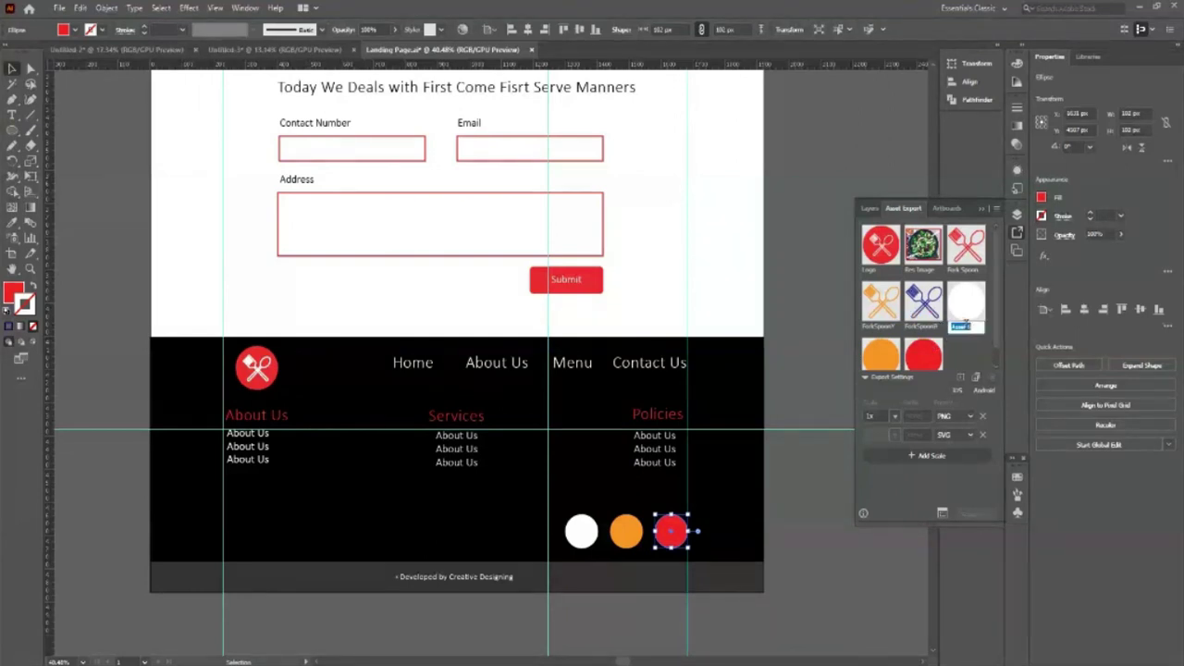
text(Facebook)
key(Return)
Step: Rename the orange circle asset as Twitter and the red circle asset as Inst
scroll(866, 298, down, 1)
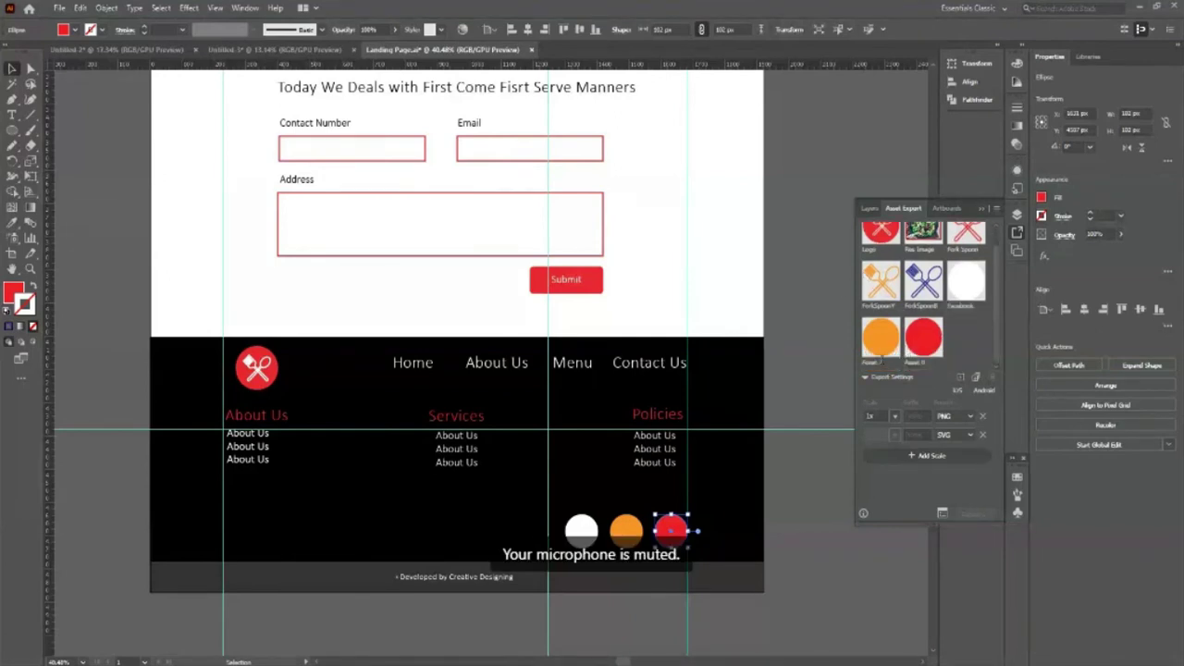
double_click(880, 361)
text(Twitter)
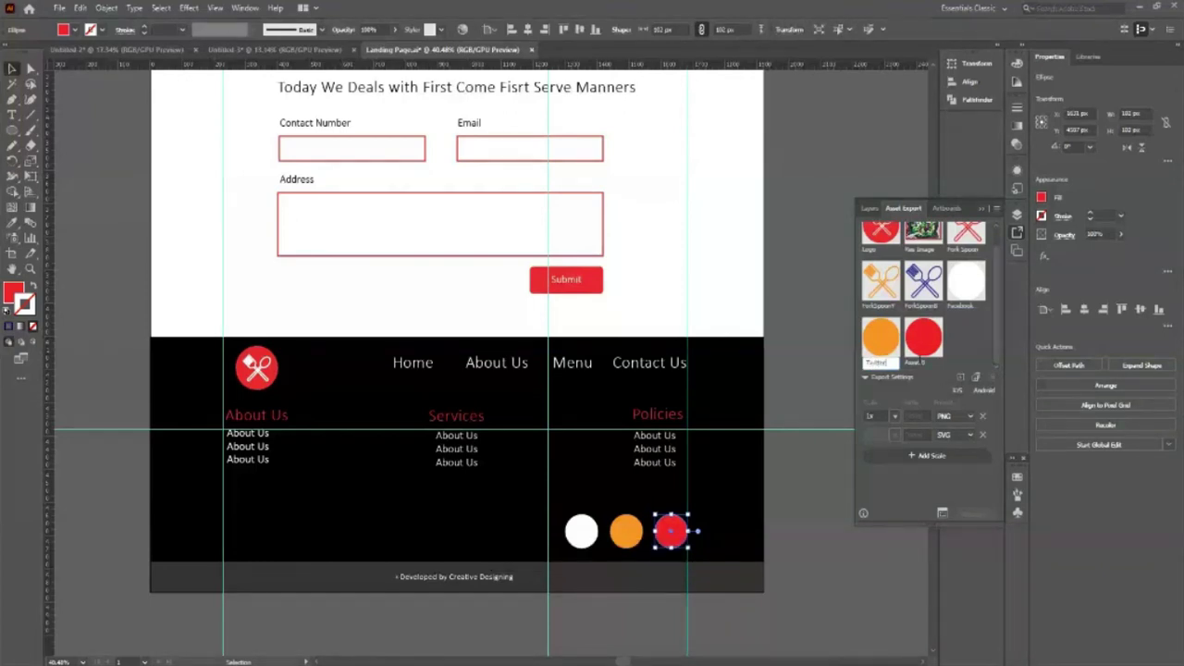
key(Return)
double_click(929, 363)
text(Yout)
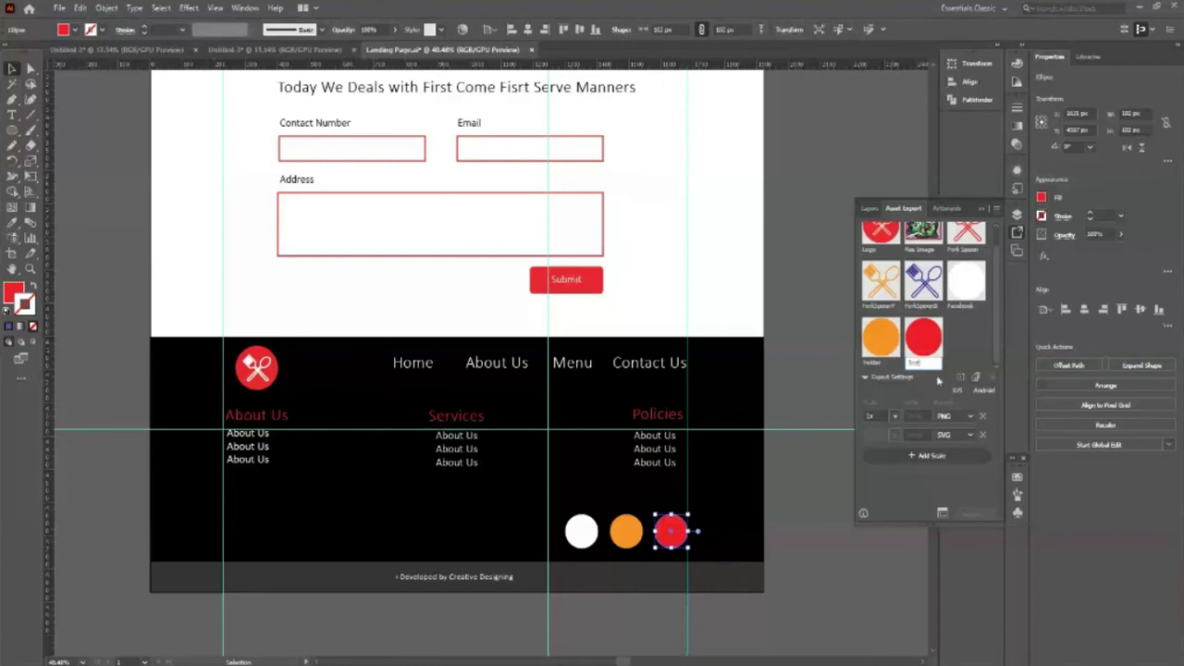
click(952, 496)
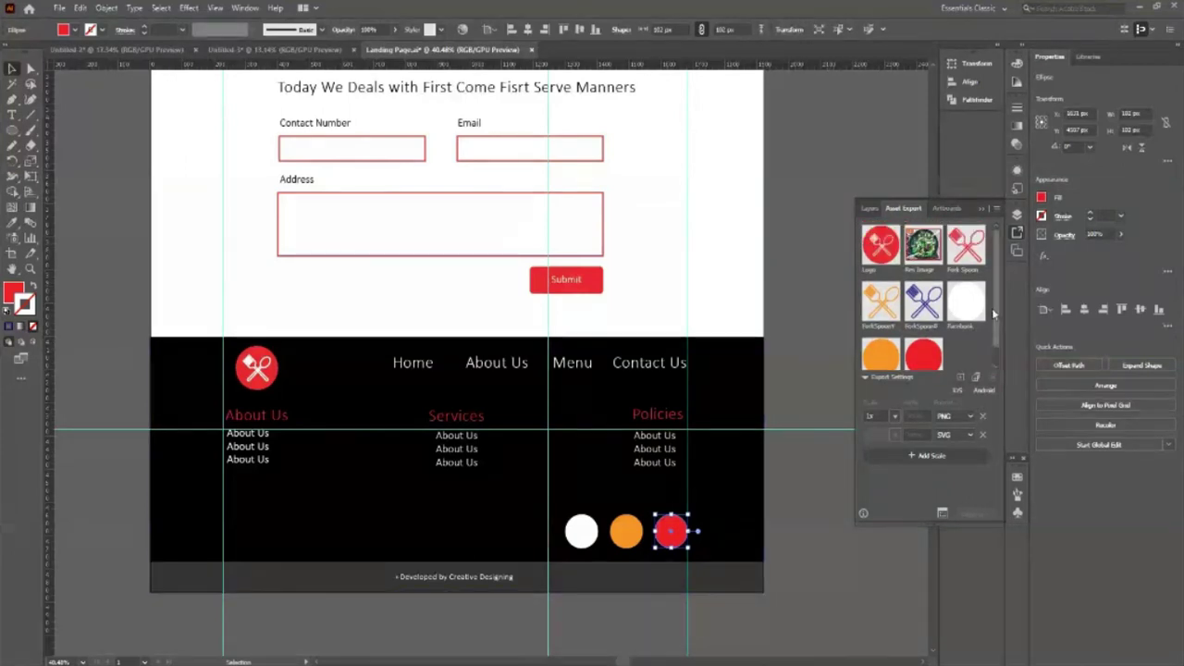
Step: Set the second export row's format to PNG and open the Assets Export folder in File Explorer
click(970, 435)
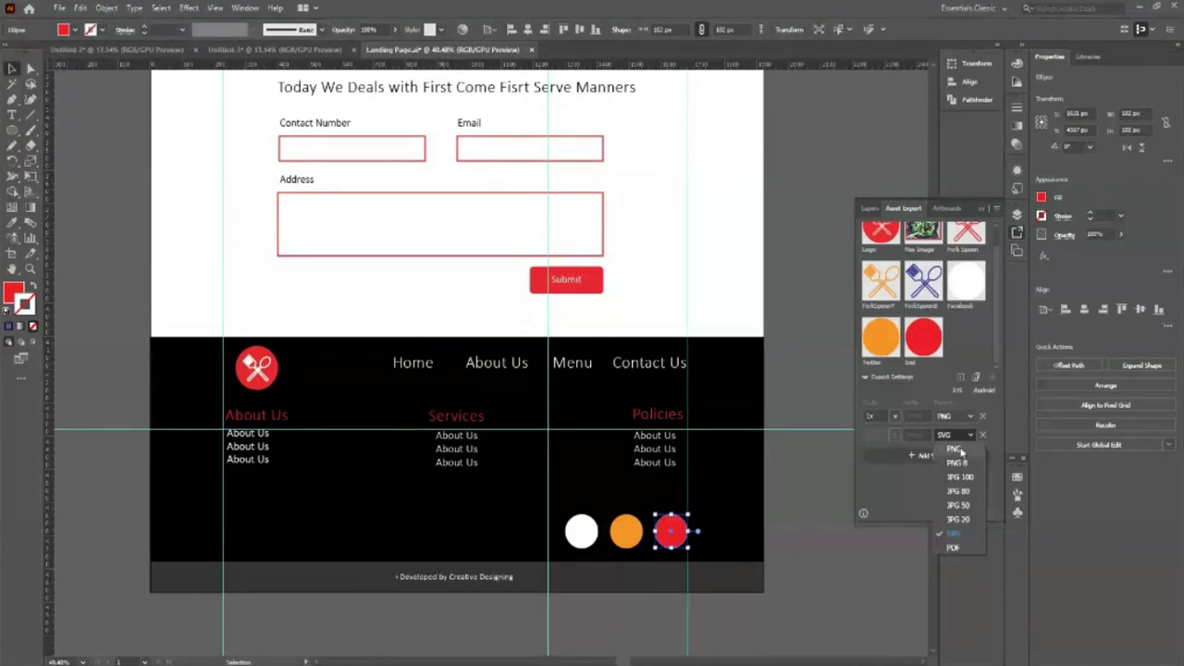
click(955, 449)
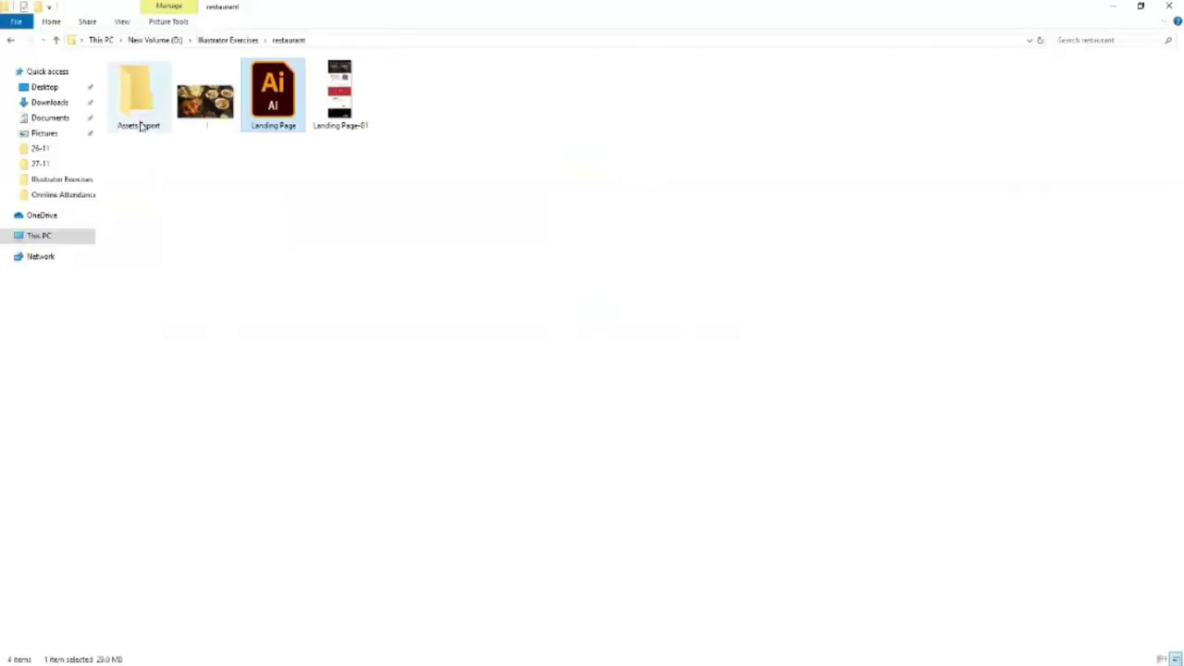
double_click(139, 121)
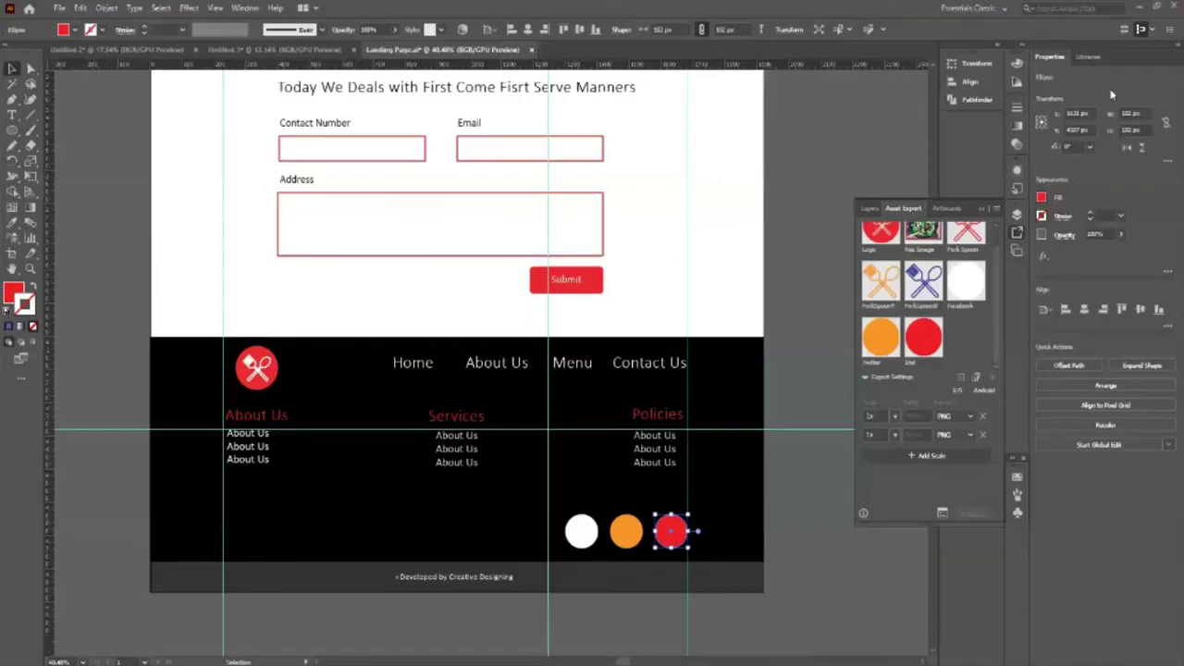
Step: Select all eight export assets, from the logo through the red circle
click(929, 344)
scroll(917, 328, up, 2)
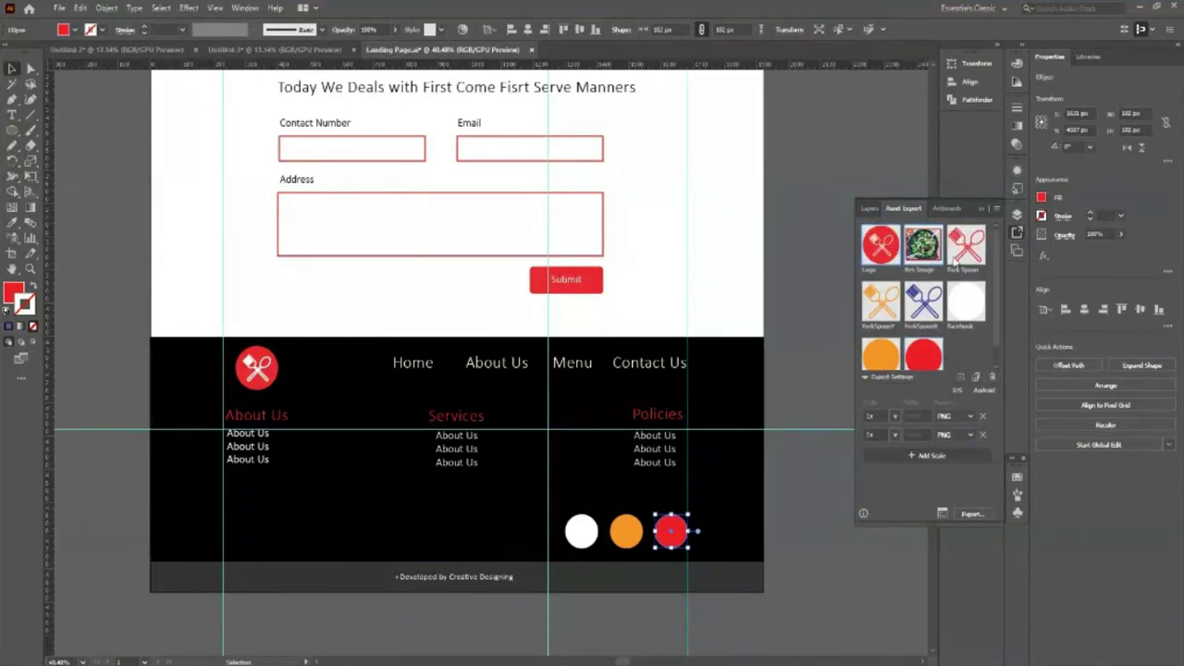
click(976, 355)
click(886, 251)
click(901, 269)
click(896, 252)
ctrl+click(959, 303)
ctrl+click(879, 357)
ctrl+click(922, 356)
scroll(988, 350, down, 1)
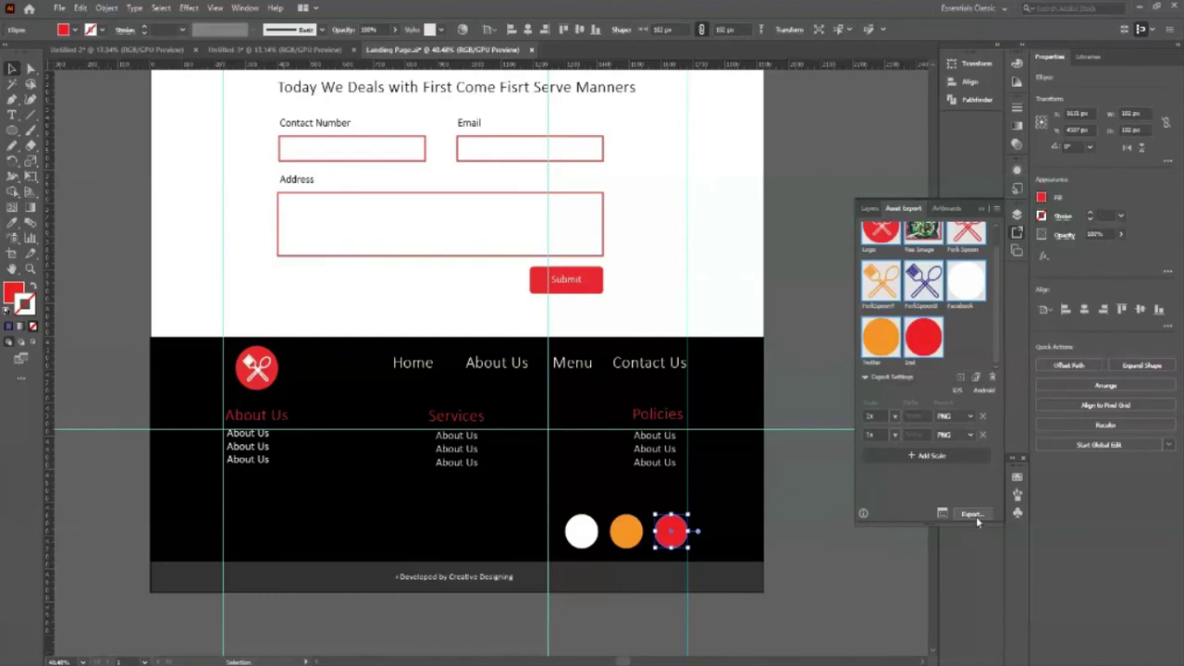
Step: Set the second export row's format to SVG and export the selected assets to the Assets Export folder
click(957, 435)
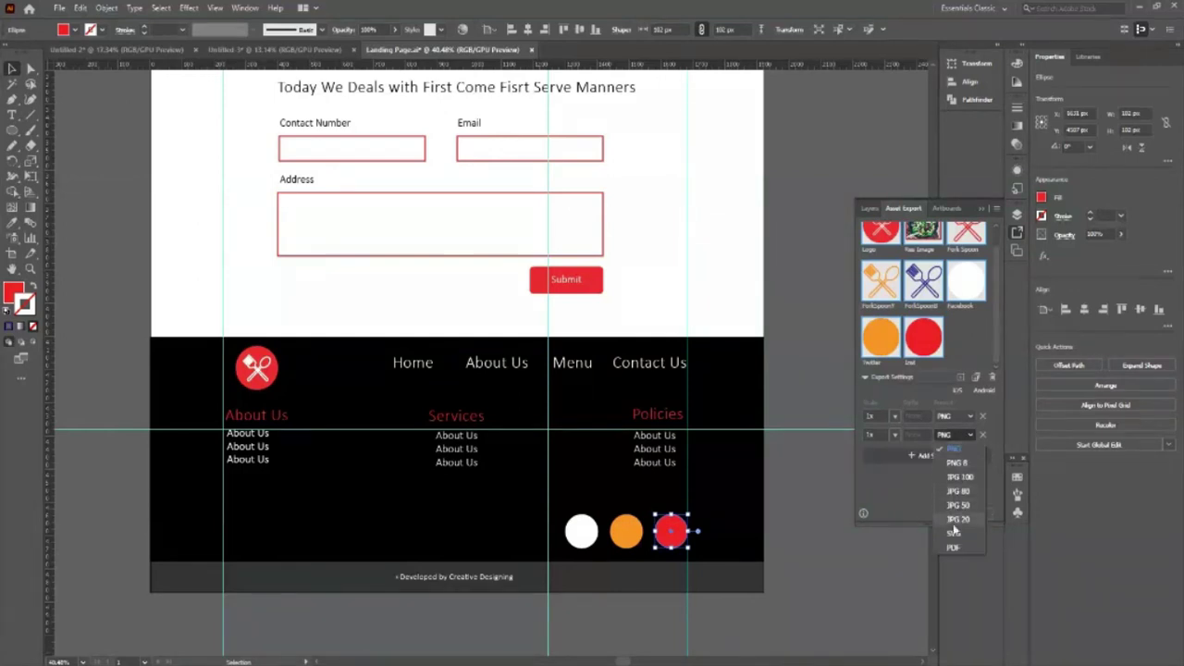
click(954, 533)
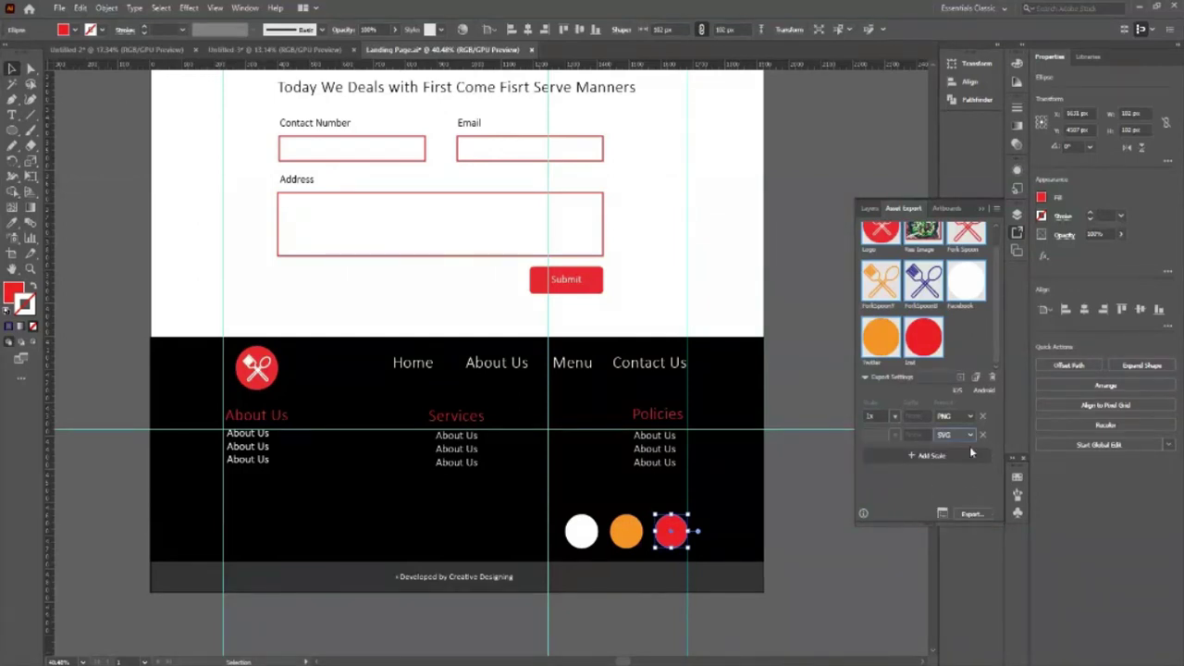
click(969, 514)
click(311, 233)
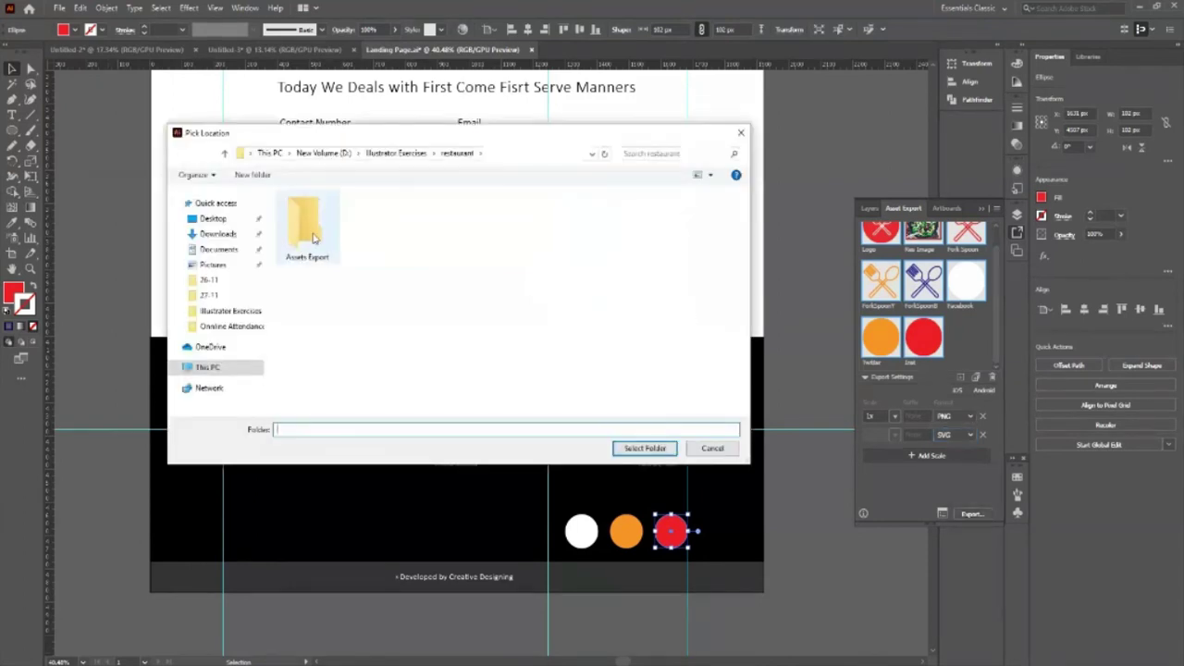
double_click(312, 238)
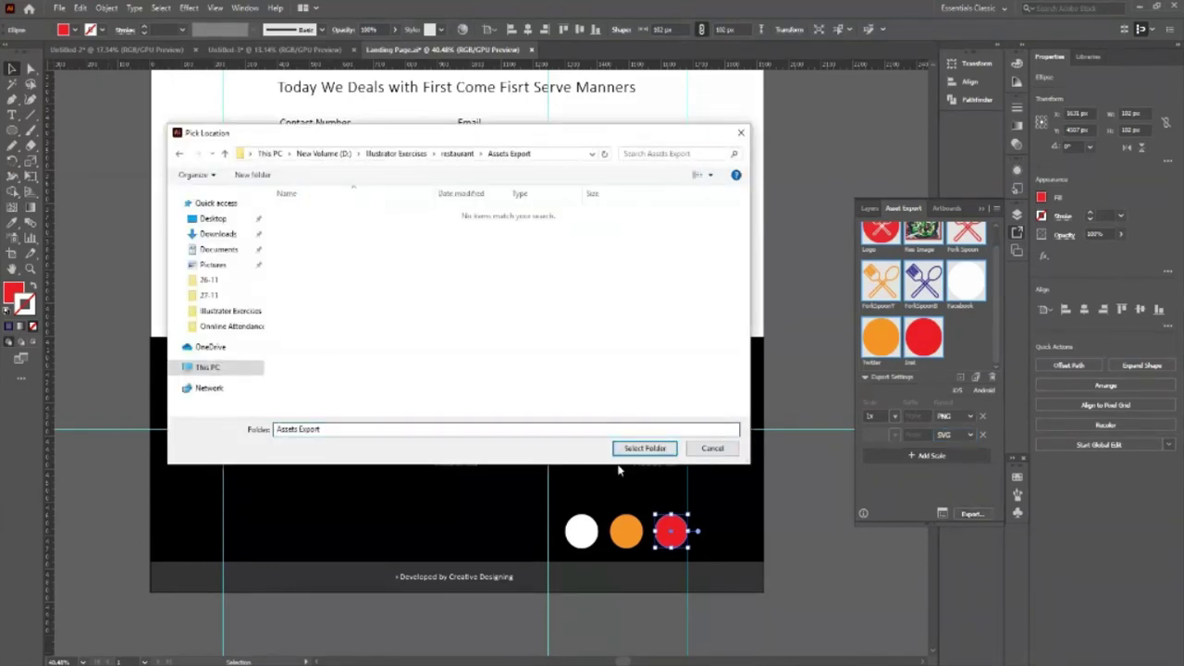
click(644, 448)
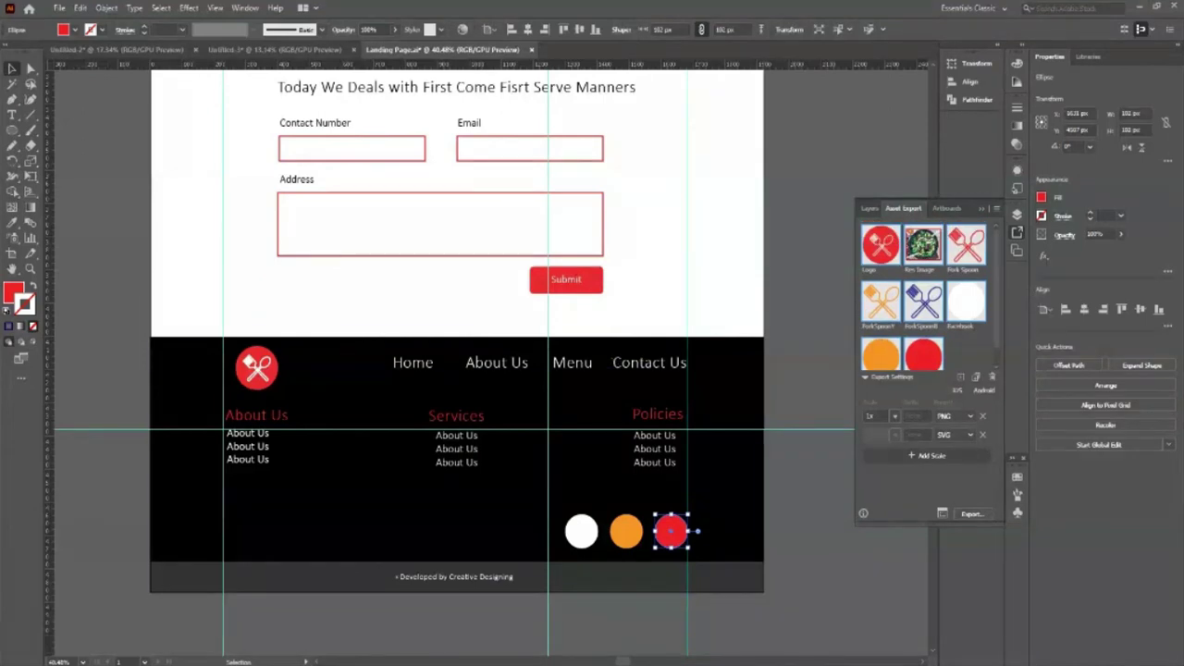
Step: Switch to File Explorer and open the Assets Export folder under Illustrator Exercises, restaurant on drive D
key(super+e)
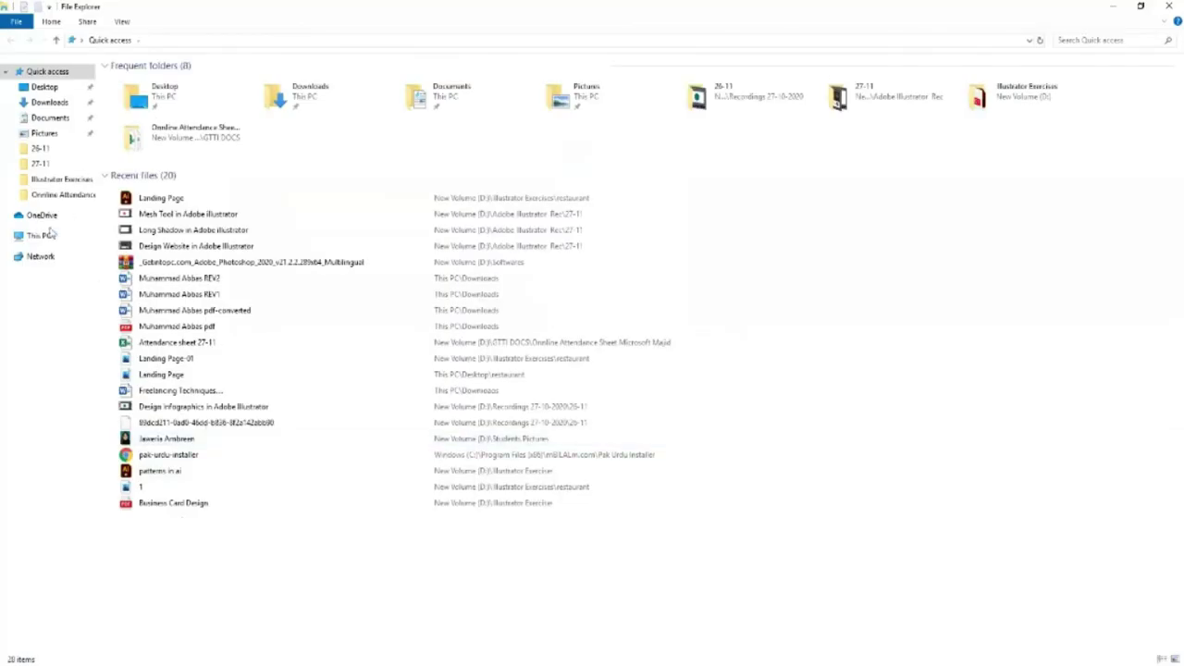
click(44, 235)
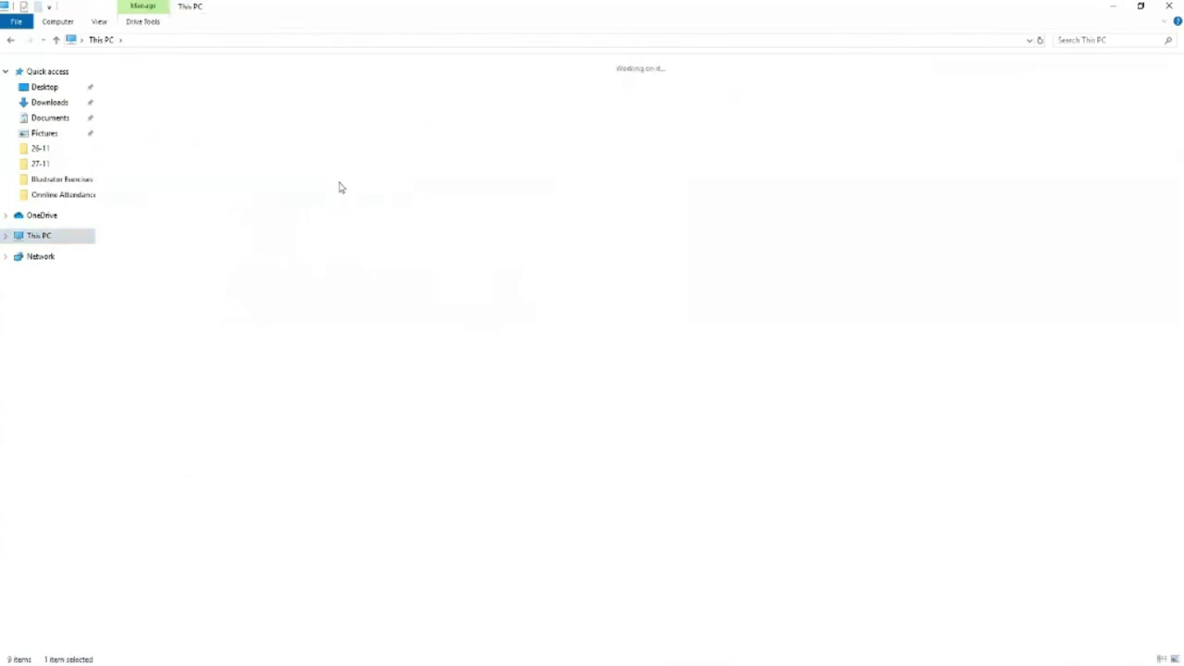
double_click(340, 188)
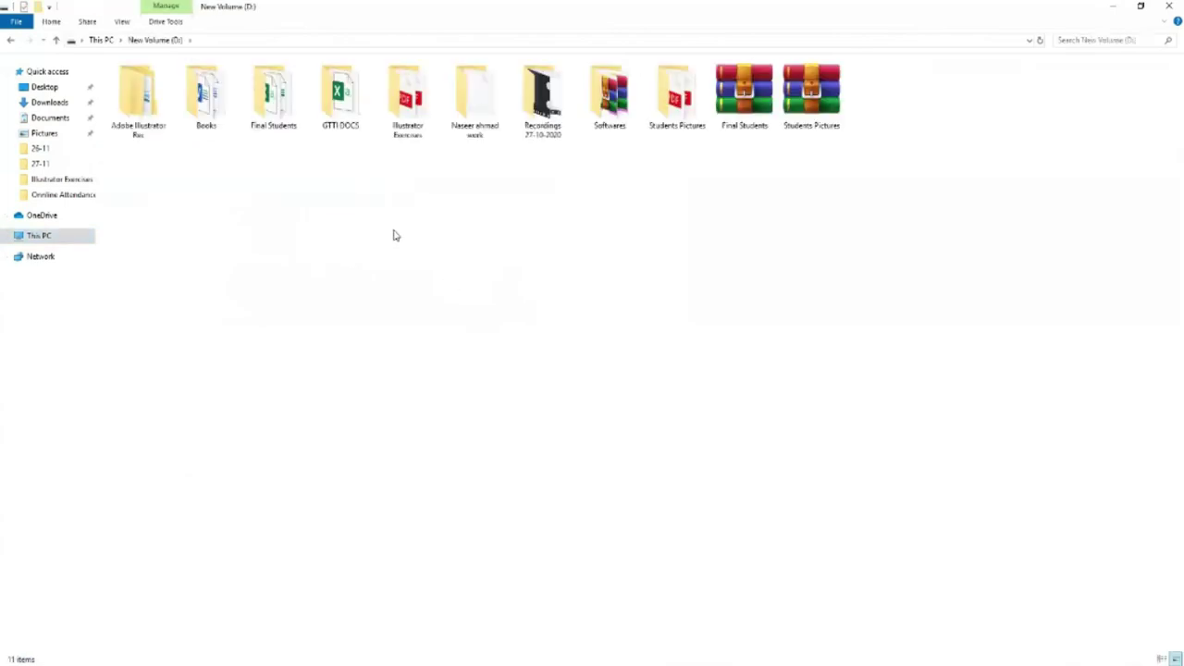
double_click(407, 106)
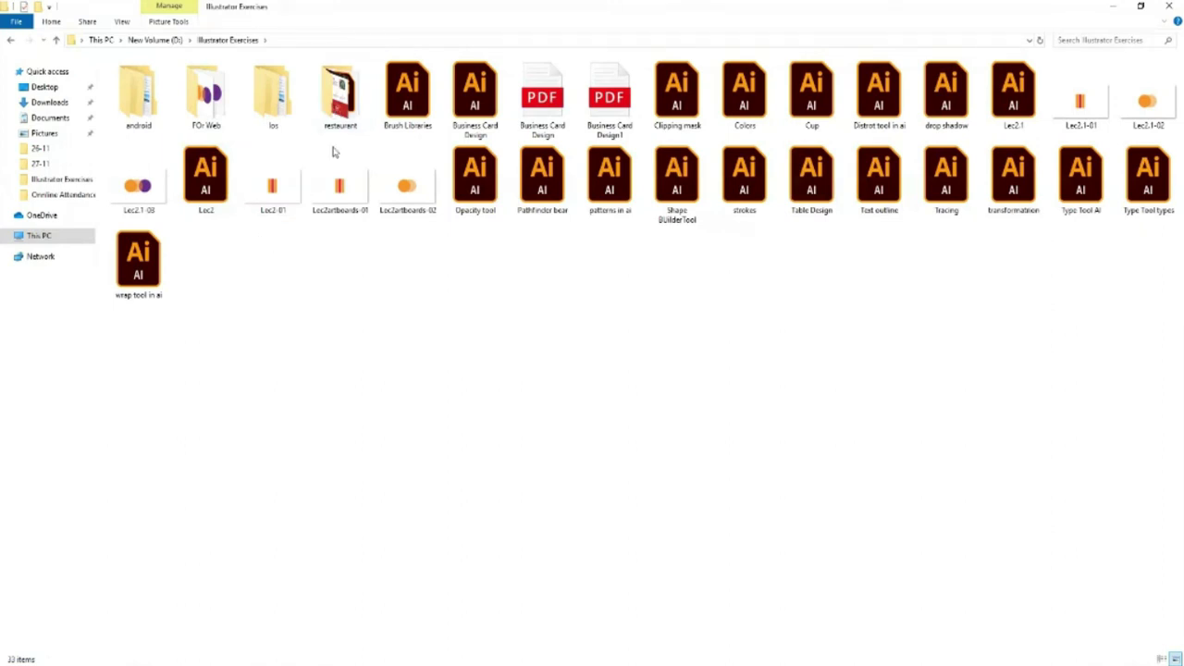
double_click(340, 119)
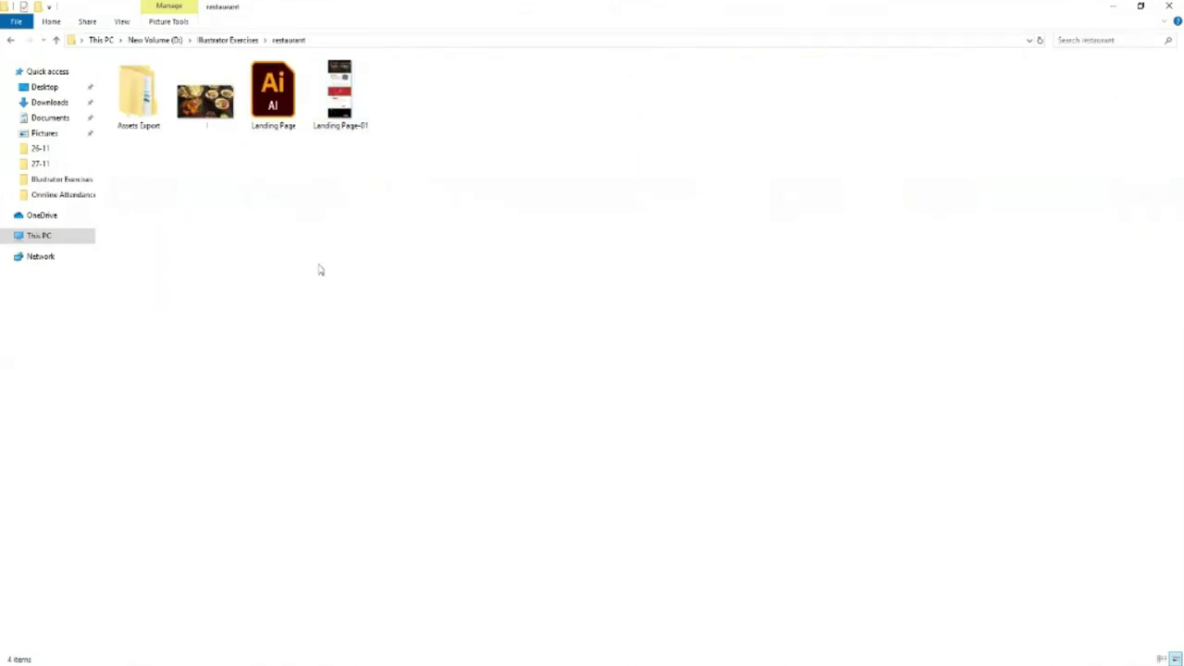
double_click(155, 119)
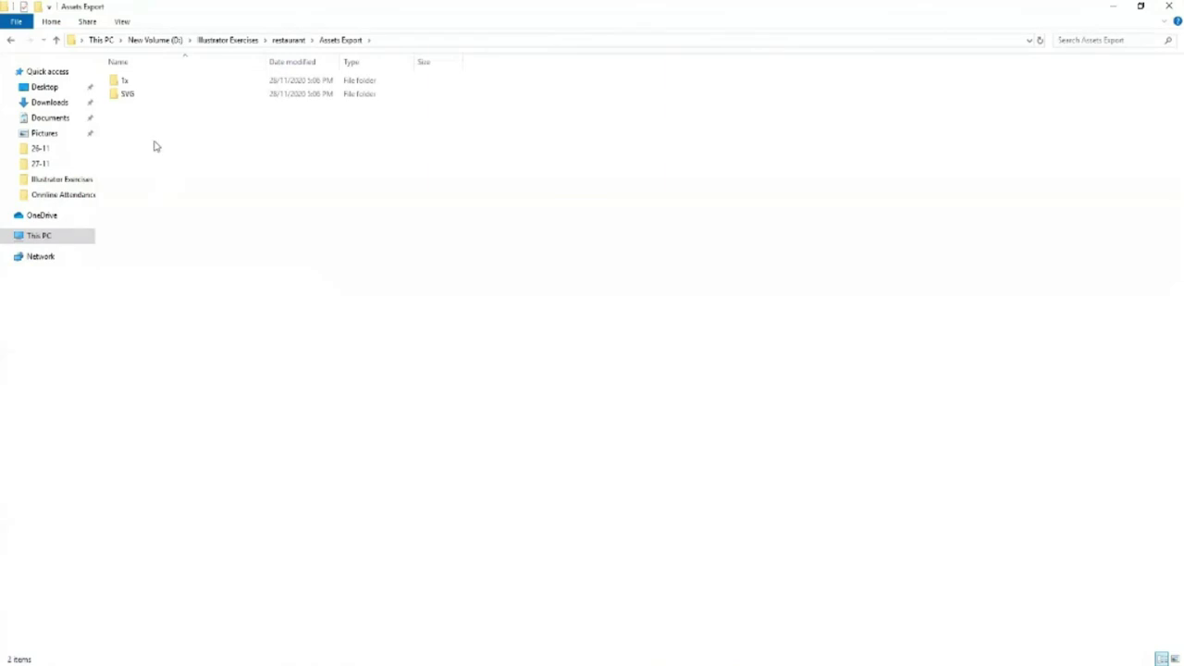
Step: Examine the exported images in the 1x folder and the vector files in the SVG folder
click(125, 93)
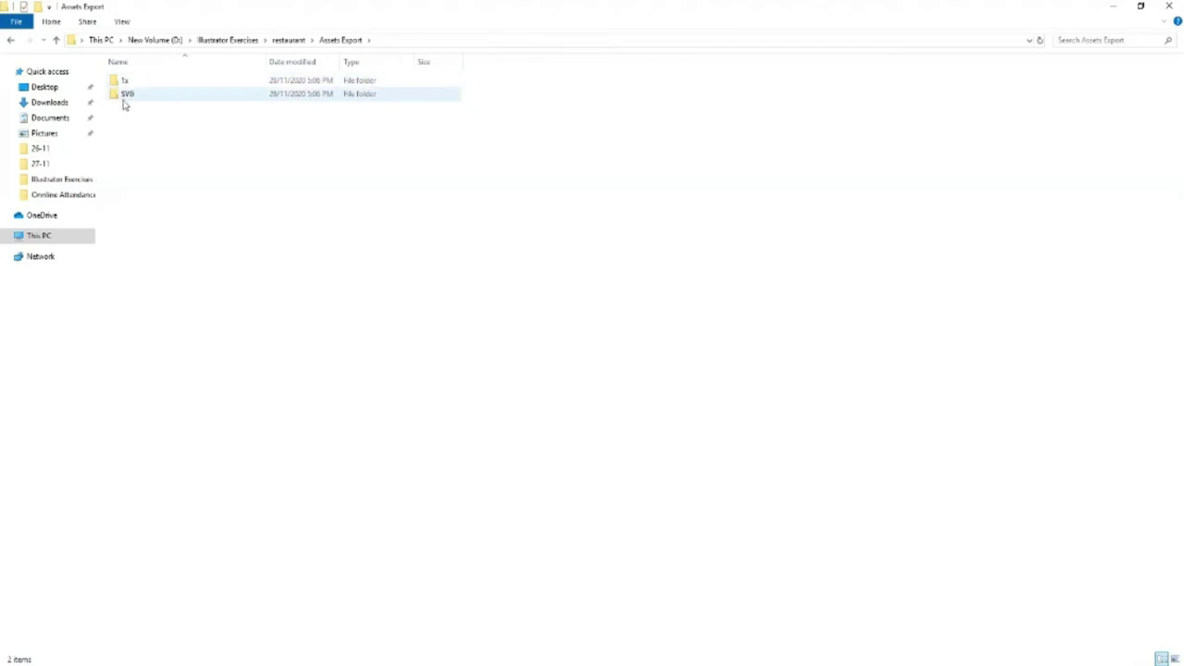
click(132, 86)
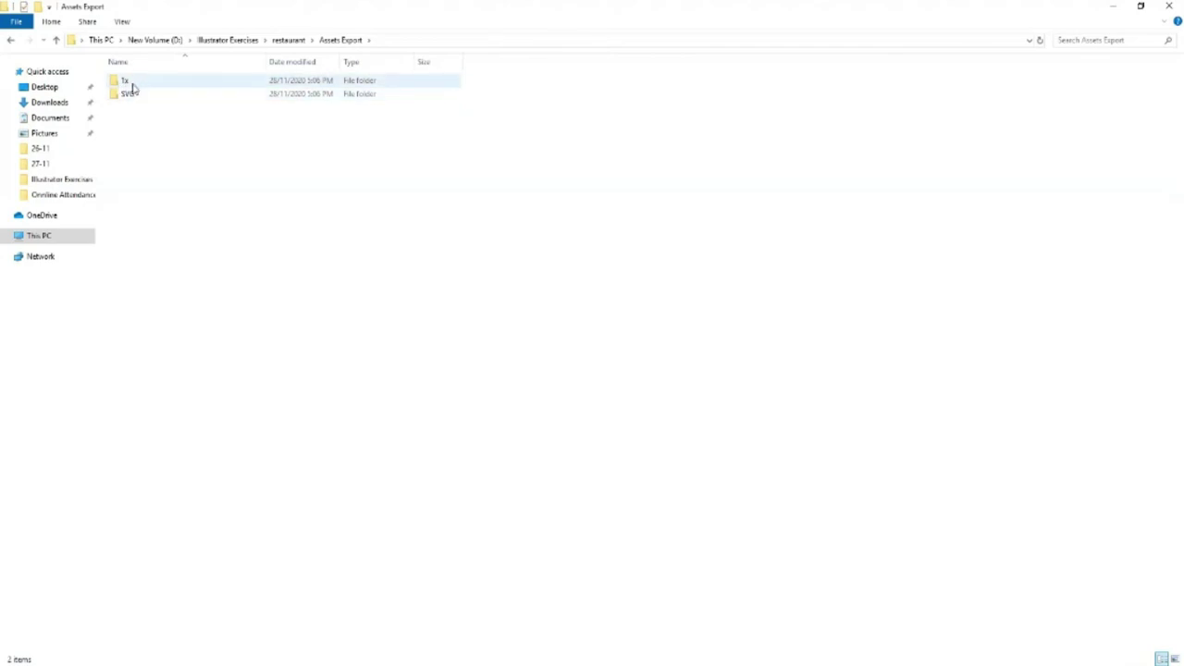
double_click(127, 84)
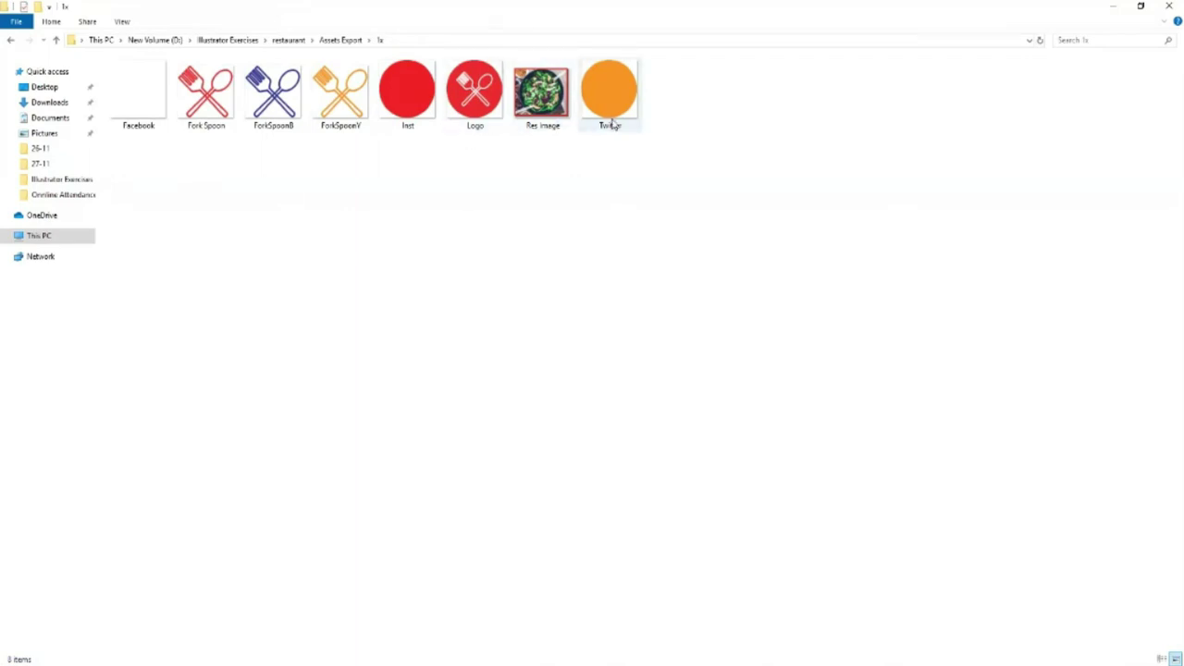
click(55, 39)
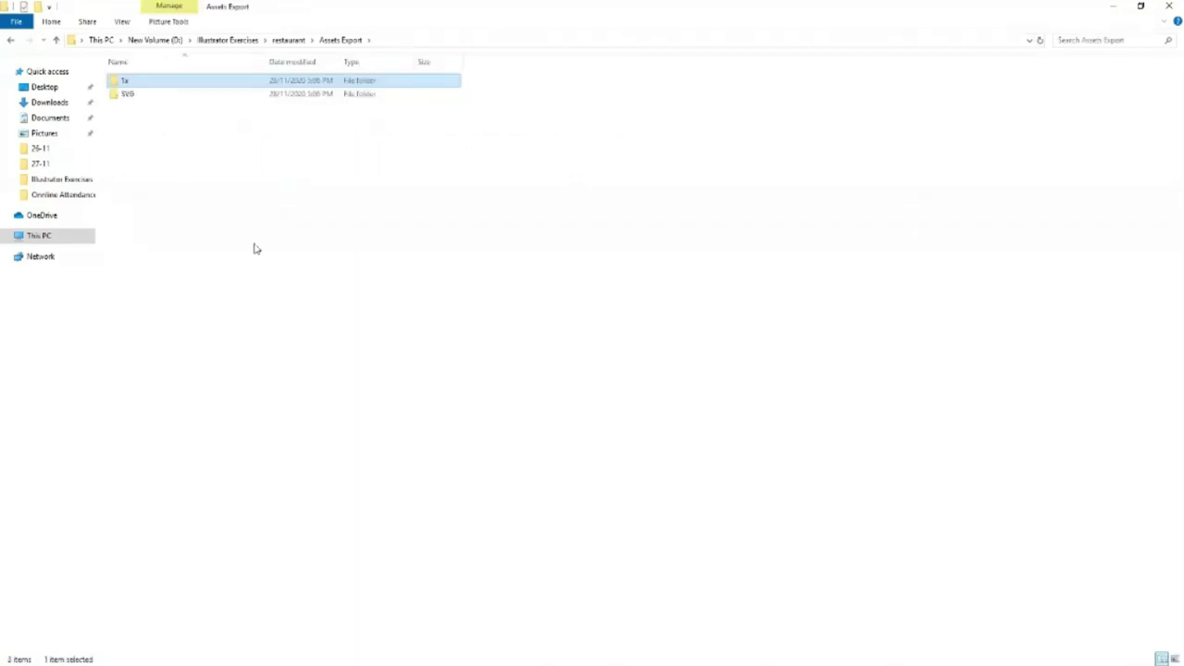
double_click(137, 95)
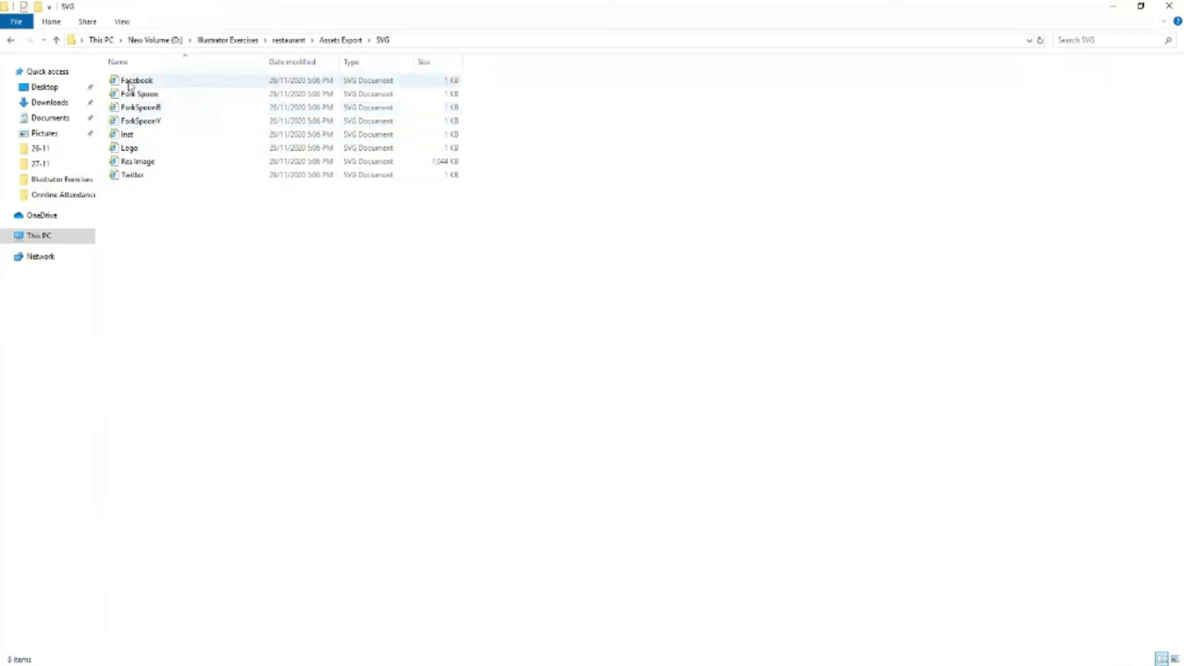
Step: Open the exported Logo SVG file in Illustrator and inspect its artwork up close
right_click(128, 148)
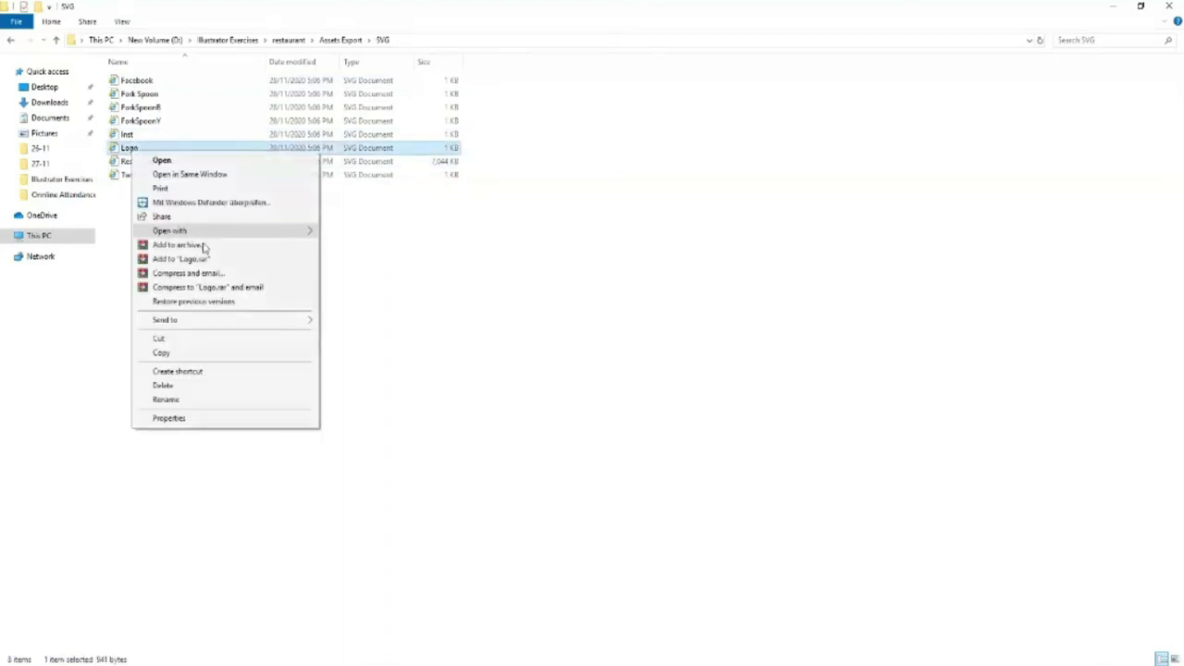
mouse_move(188, 231)
click(393, 232)
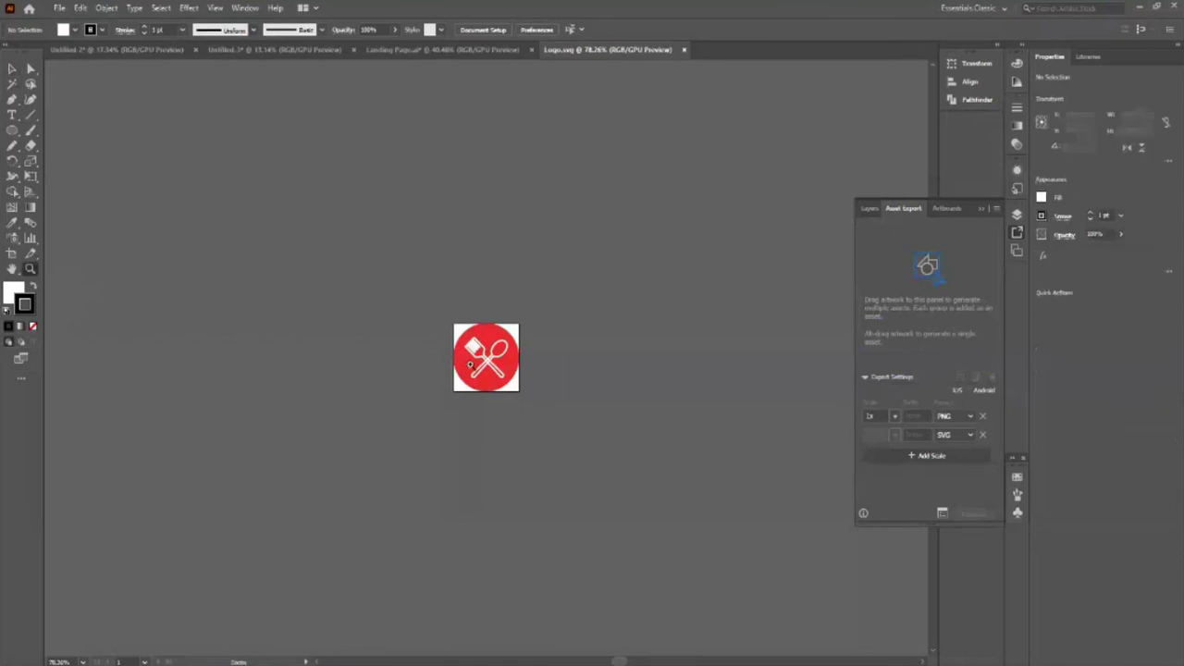
drag(504, 370, 740, 555)
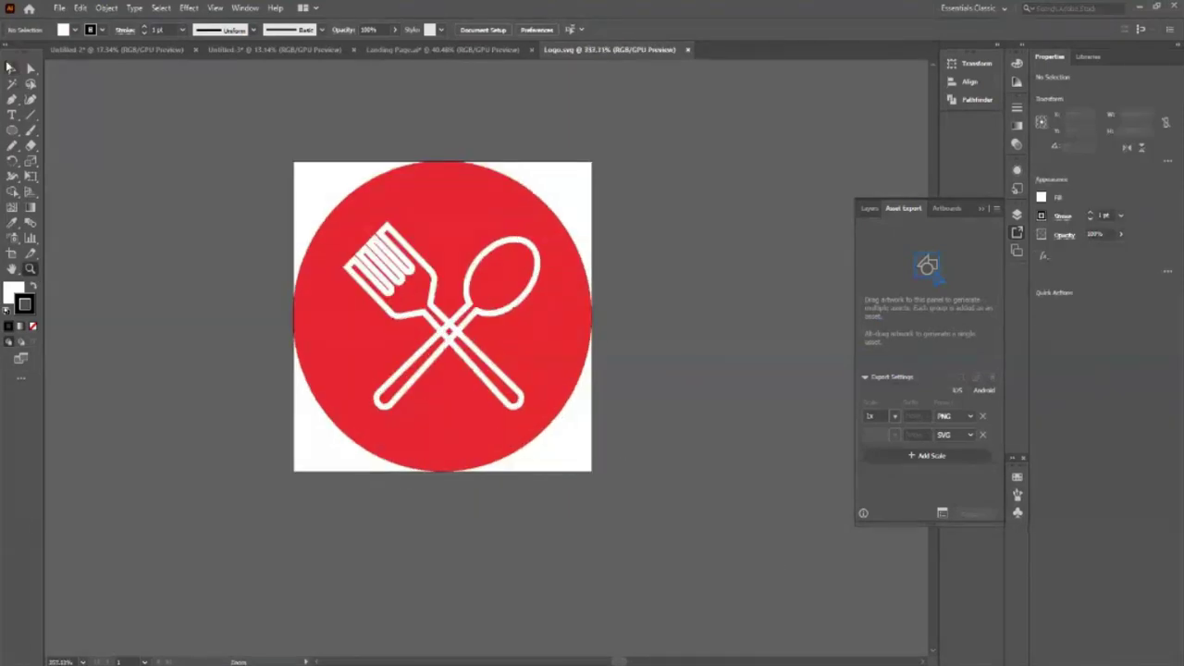
click(10, 67)
click(489, 351)
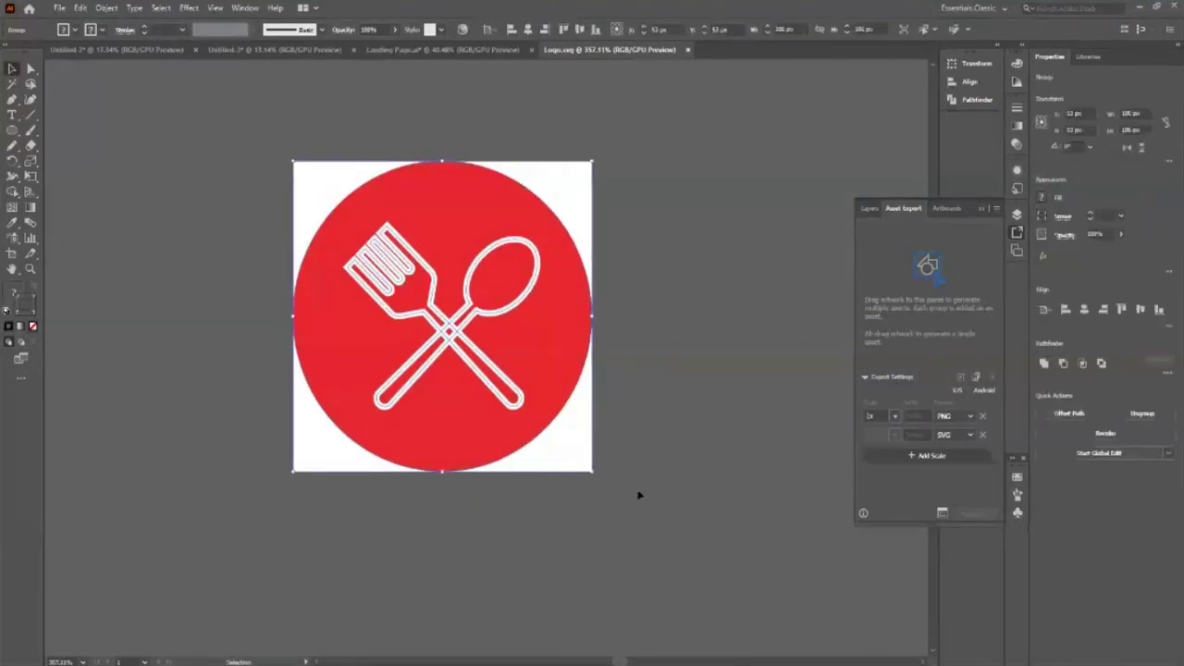
click(233, 318)
scroll(201, 454, down, 2)
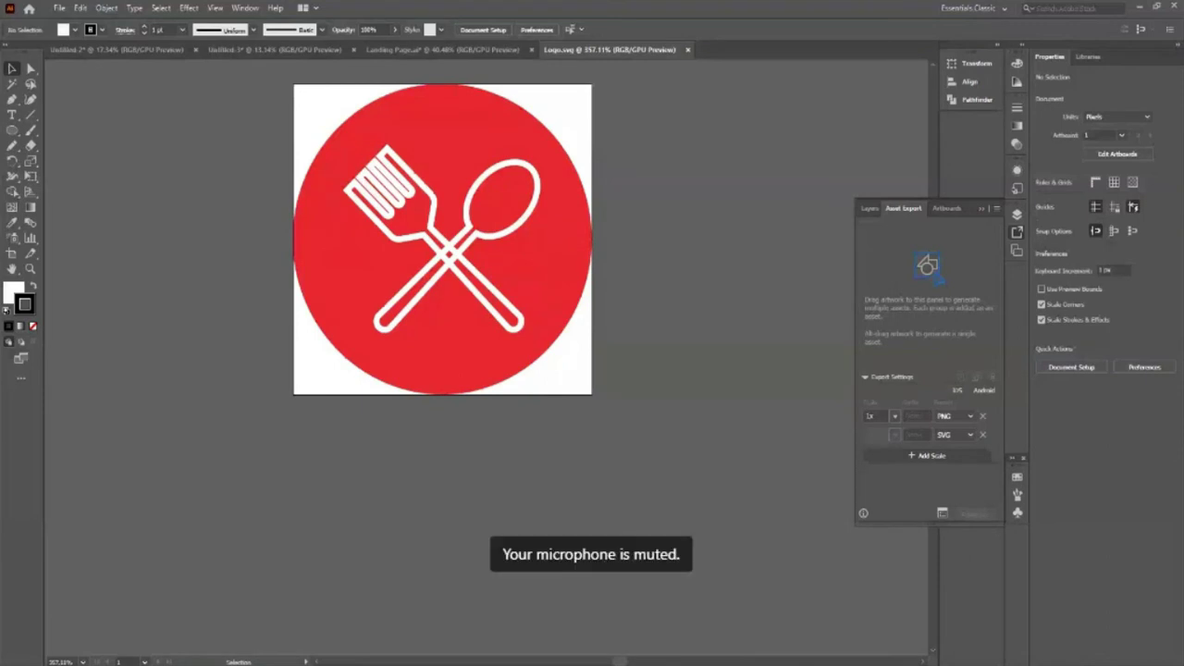
Step: Return to File Explorer, review the 1x folder's exported images again and close the window
key(alt+Tab)
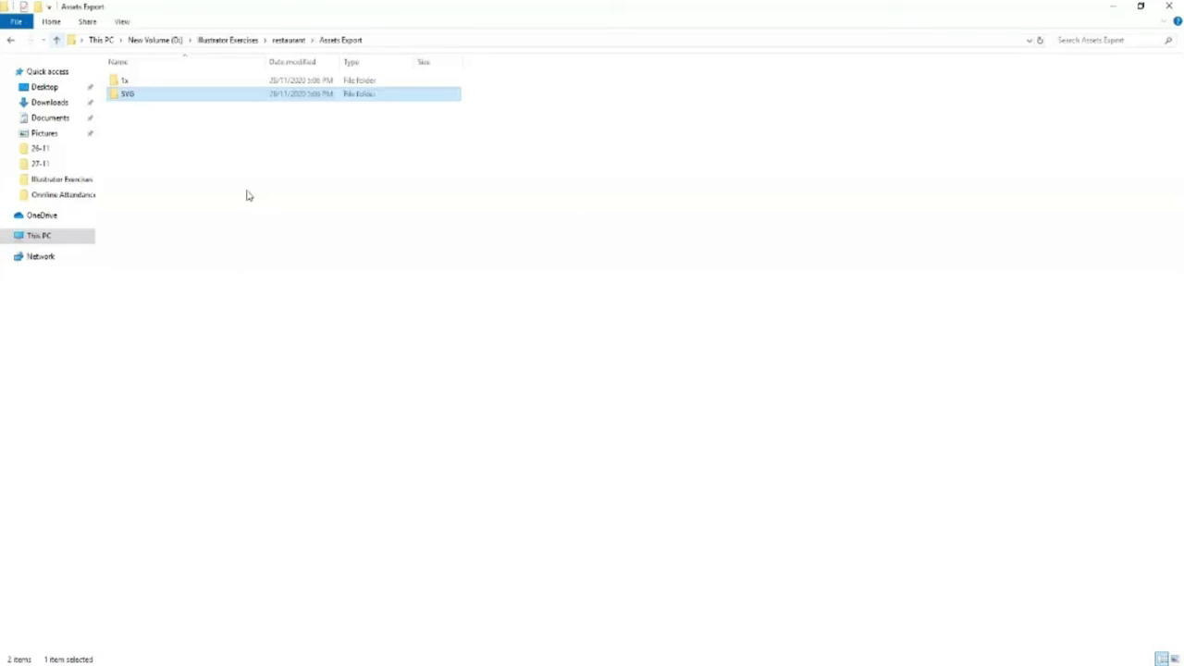
double_click(125, 80)
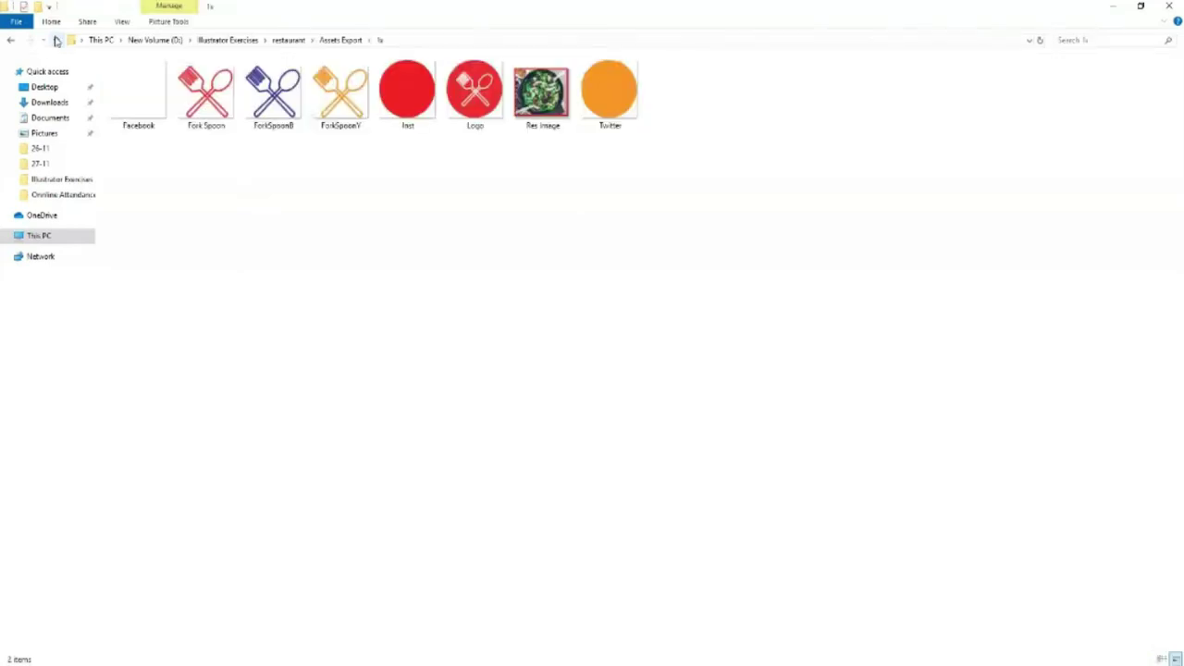
click(56, 41)
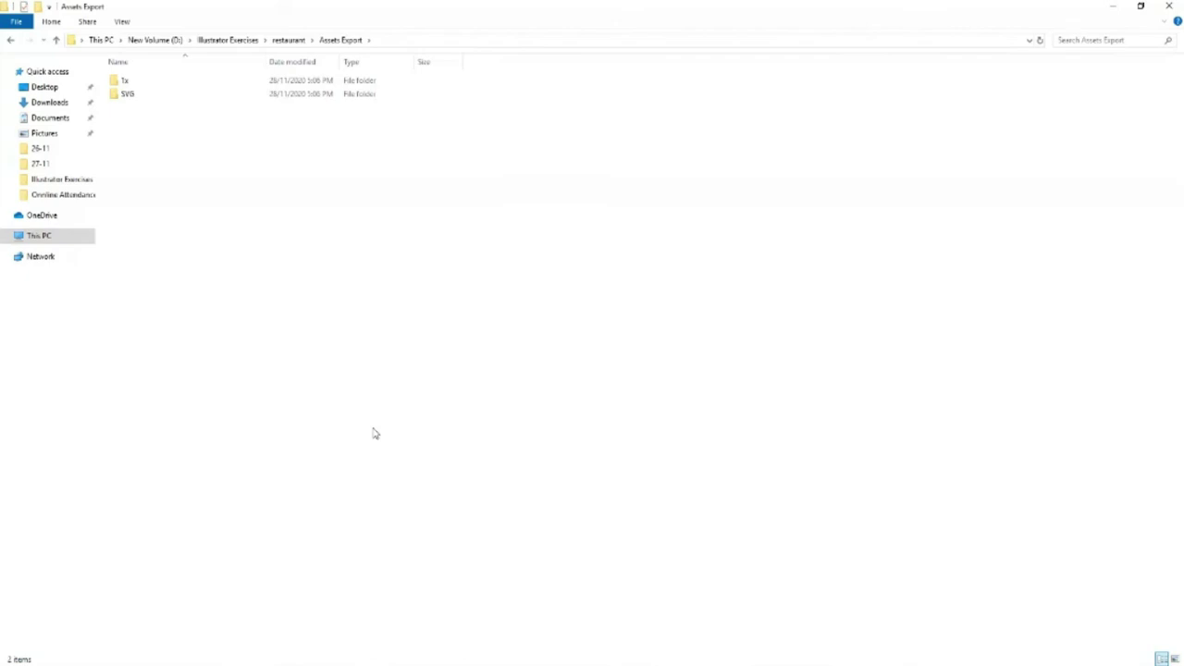
click(1167, 11)
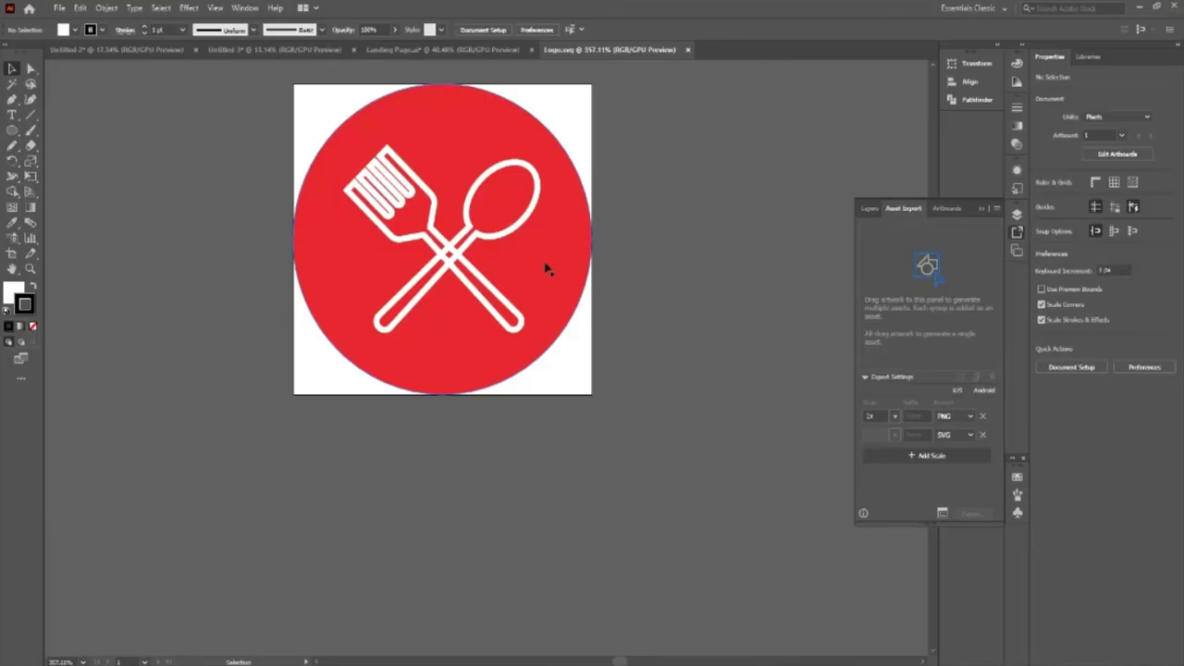
Step: Return to the Landing Page document and review its history, icon, 24 Hours and contact sections
click(446, 49)
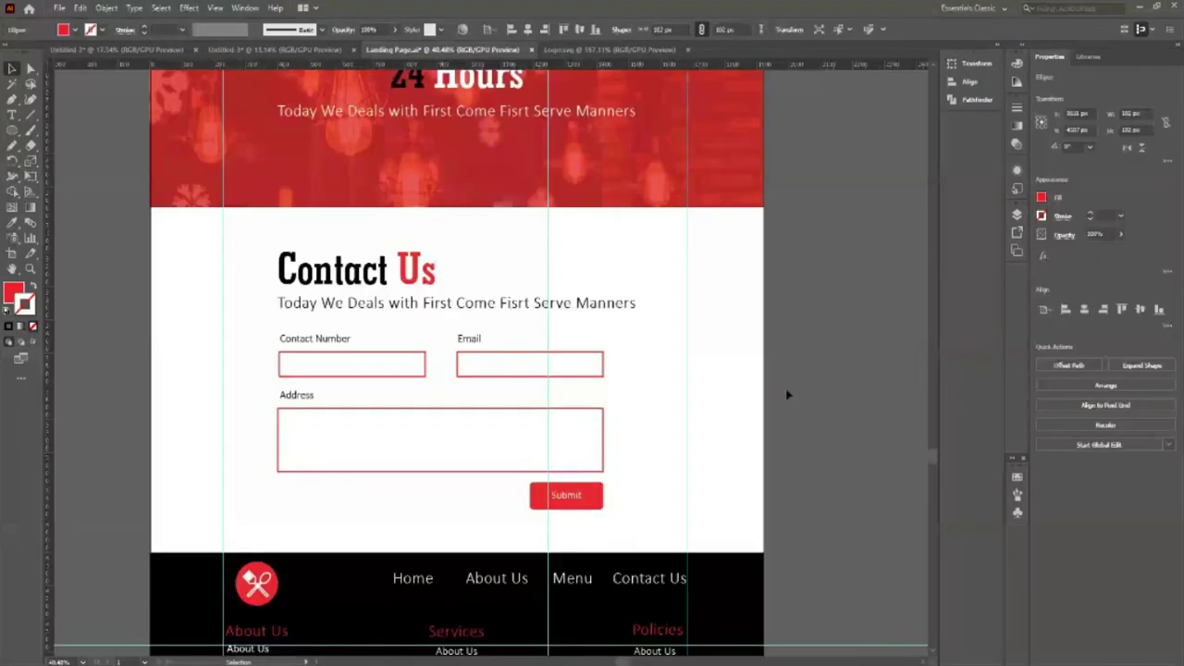
scroll(787, 395, up, 3)
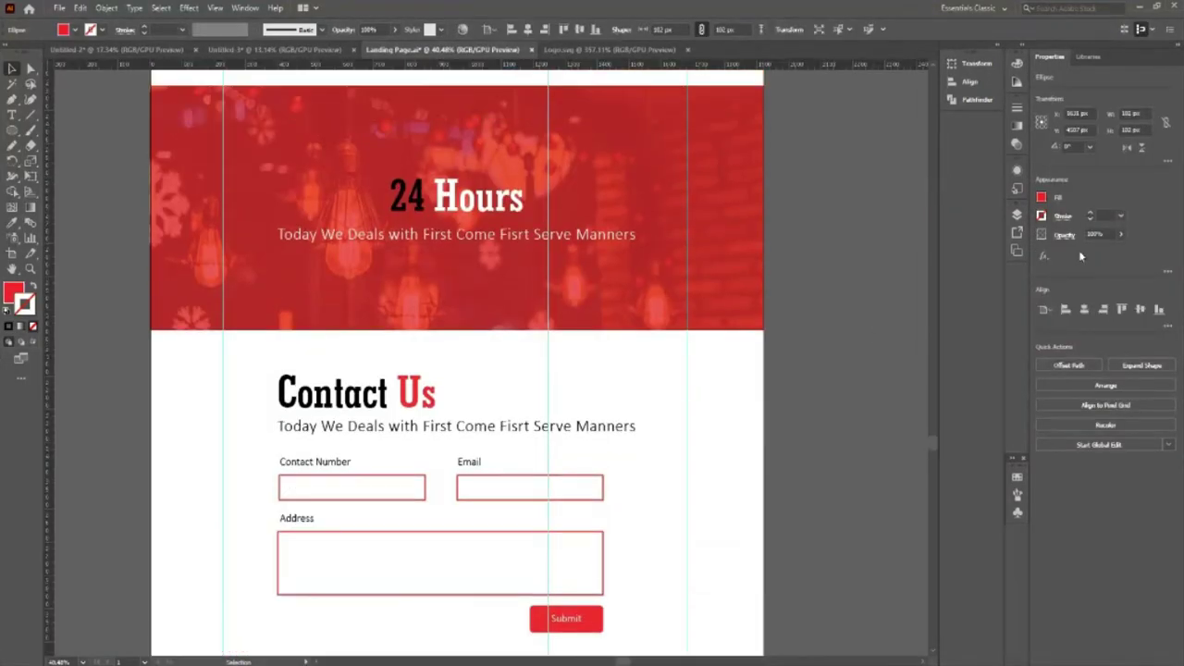
scroll(805, 365, up, 10)
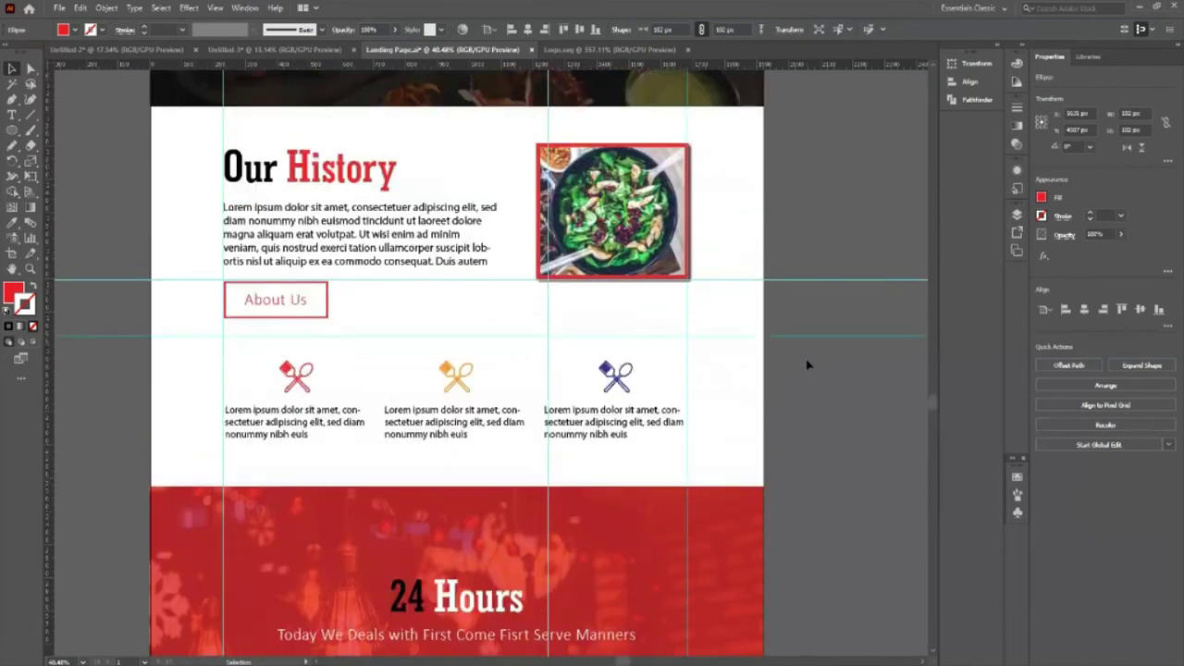
scroll(806, 364, up, 2)
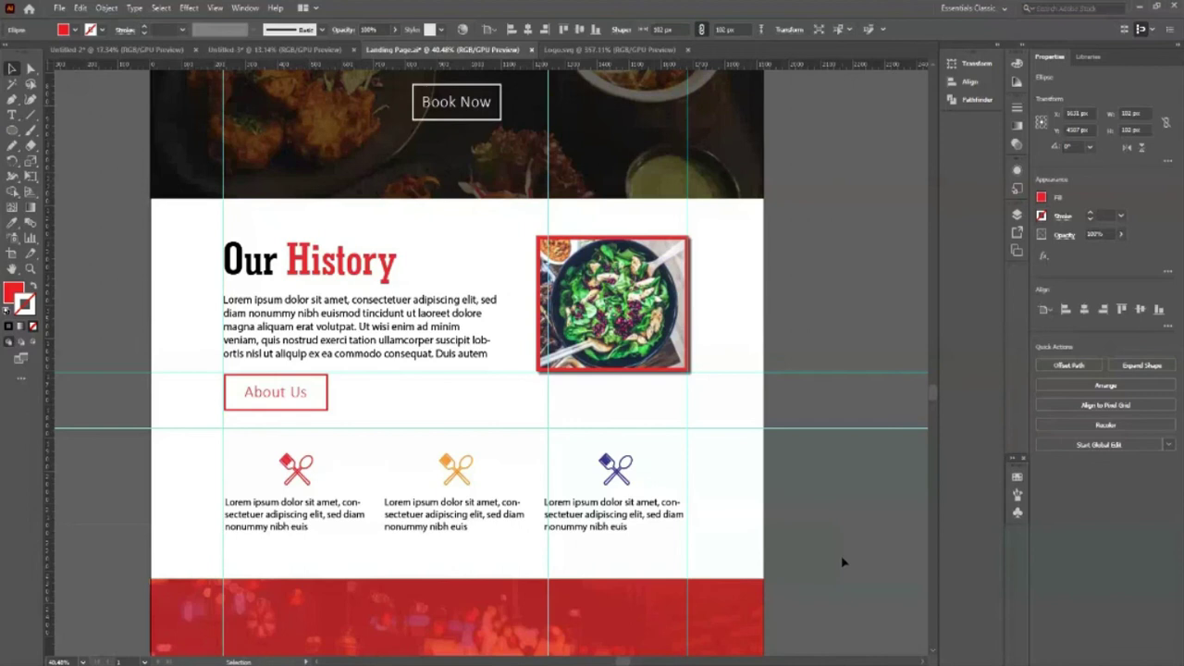
scroll(809, 521, down, 2)
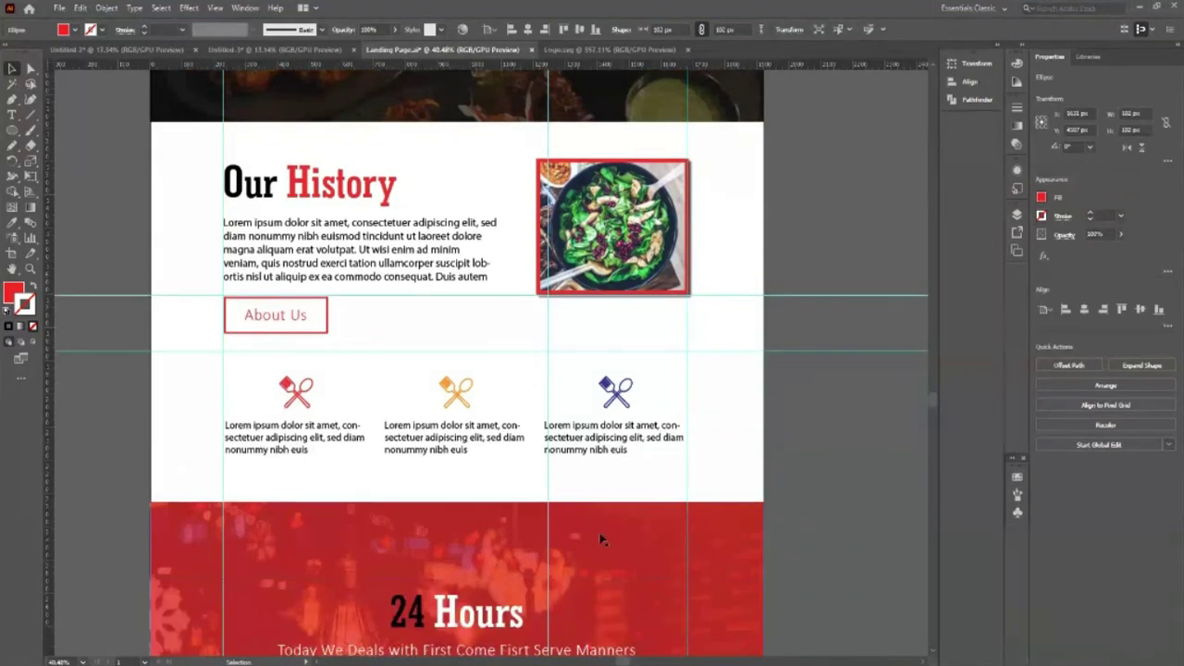
scroll(846, 489, down, 3)
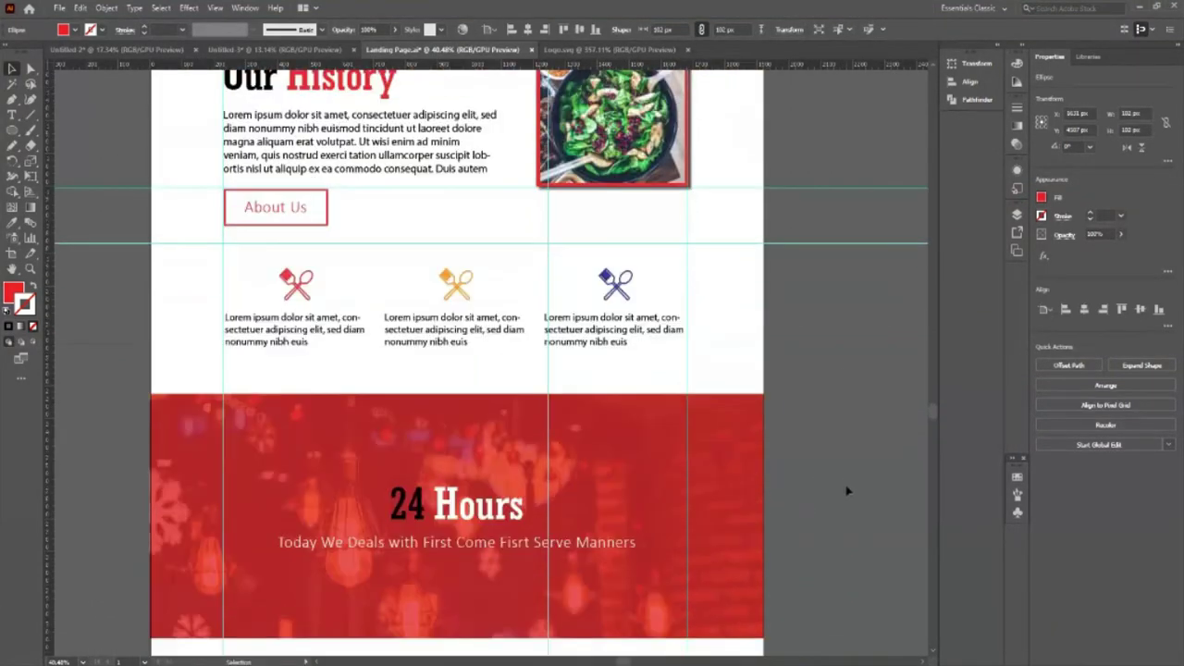
scroll(847, 491, down, 1)
scroll(847, 490, down, 3)
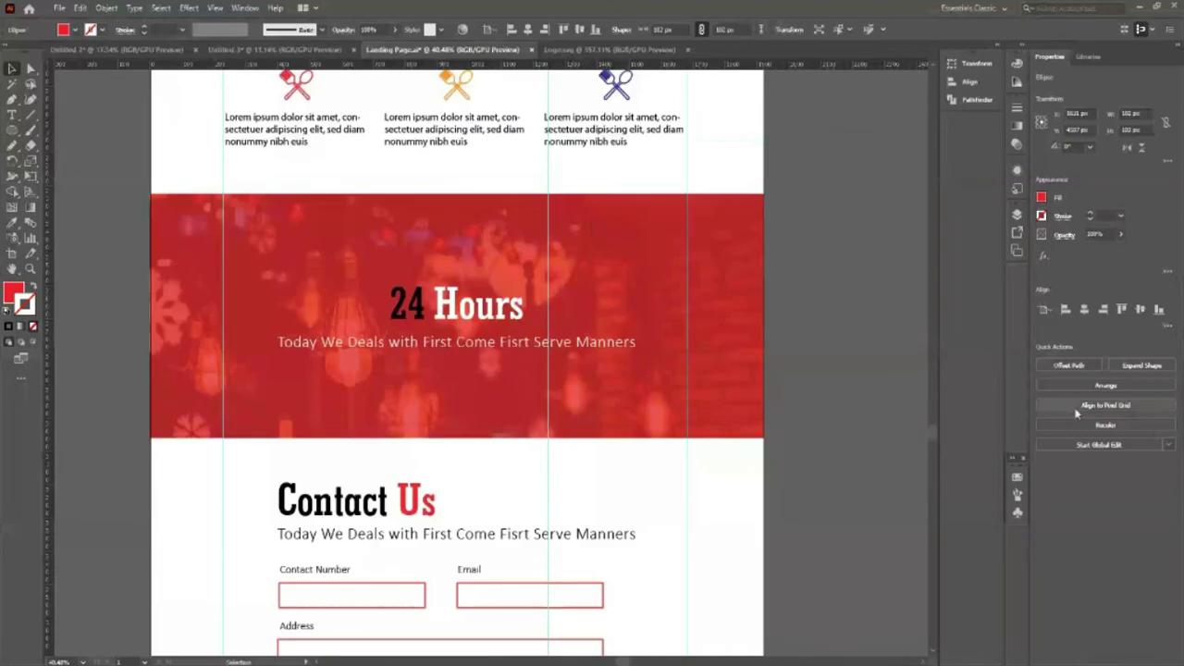